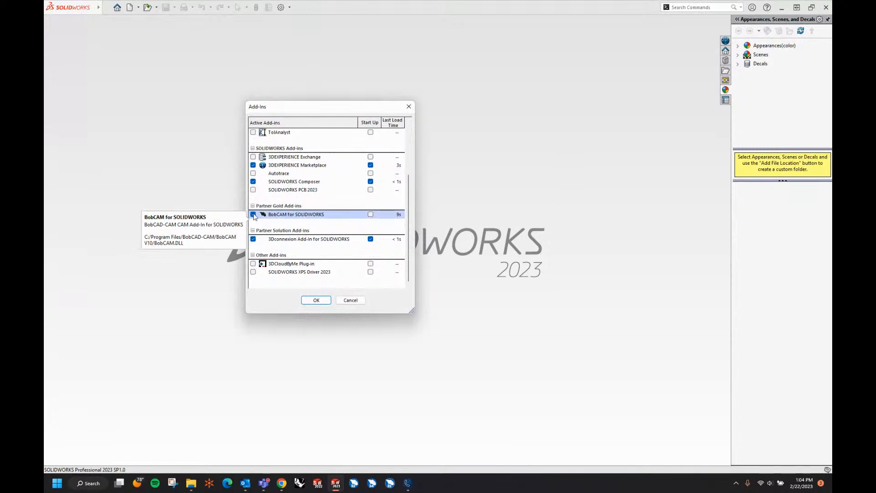
Enable the BobCAM for SOLIDWORKS add-in to load at start-up and accept the add-in settings
left_click(371, 214)
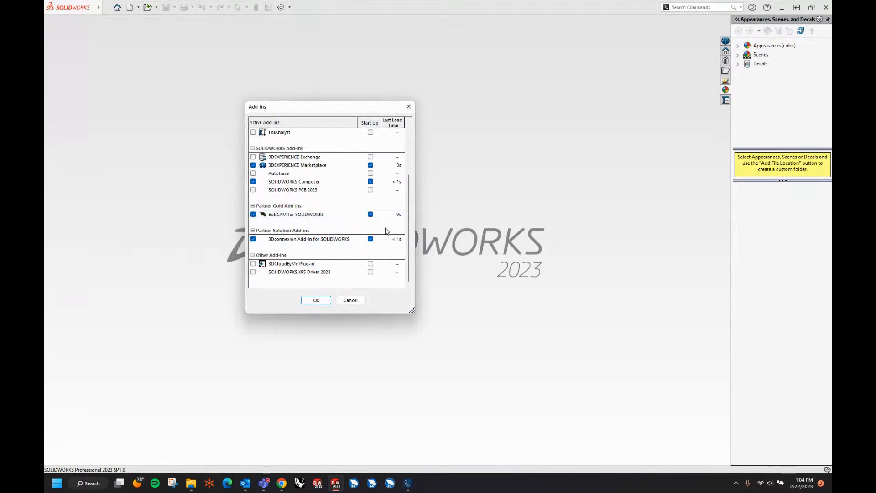
left_click(316, 299)
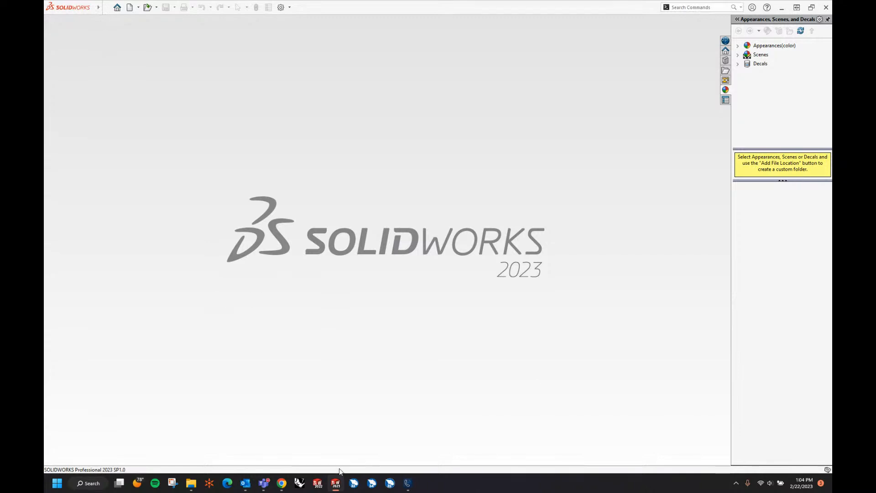
Open the PocketExample part from the file browser and orient it to show its pockets from above
left_click(192, 484)
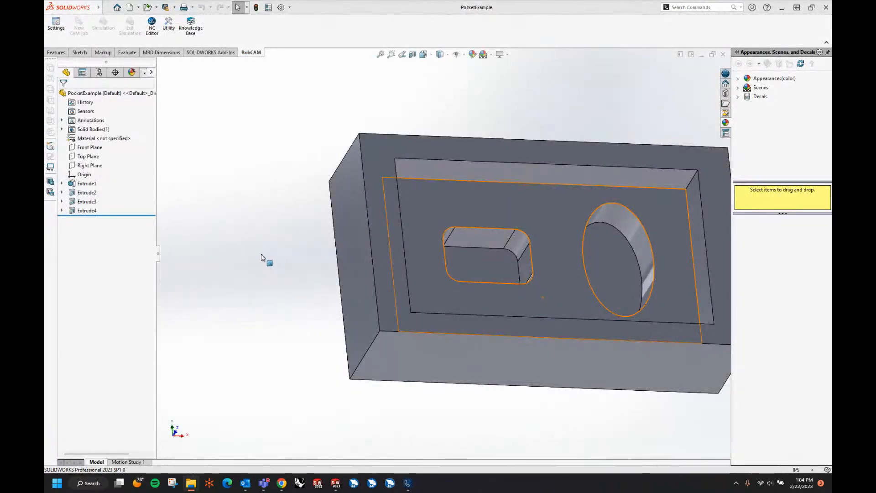
scroll(261, 253, "down", 2)
scroll(286, 272, "up", 5)
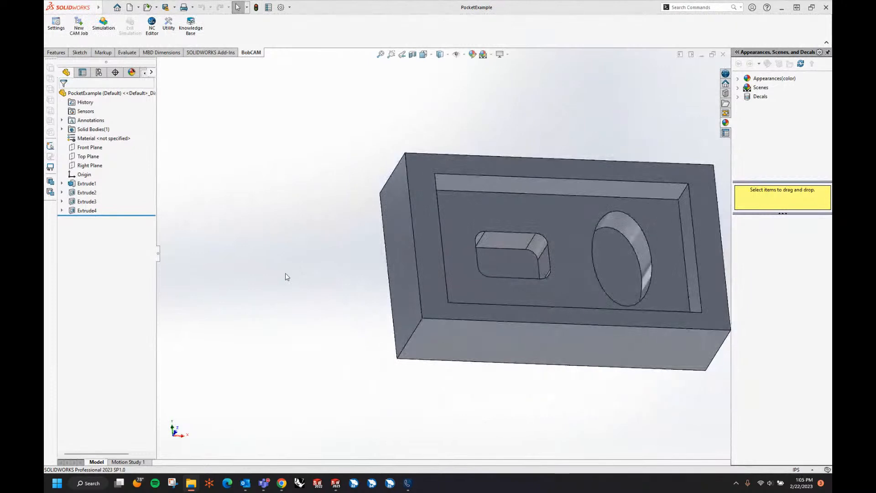
scroll(627, 262, "down", 1)
middle_click_drag(599, 262, 608, 359)
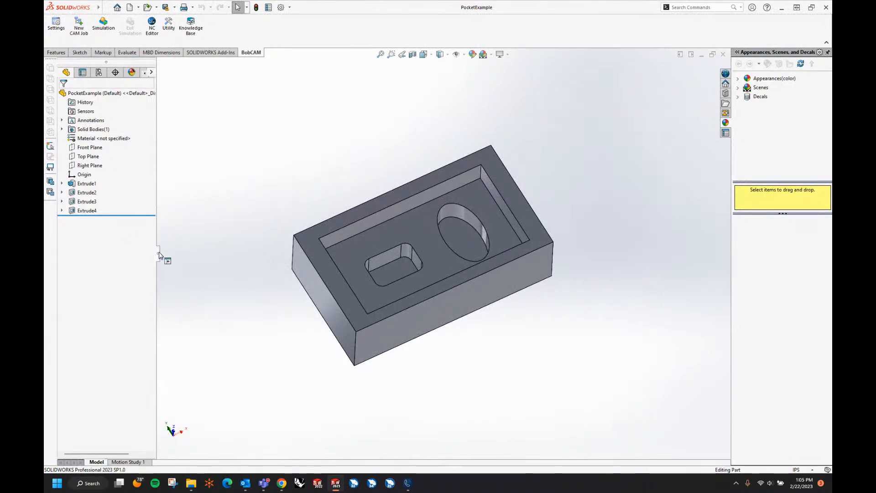
Widen the manager pane until all BobCAM managers are accessible and display the CAM Tree
left_click_drag(158, 254, 196, 257)
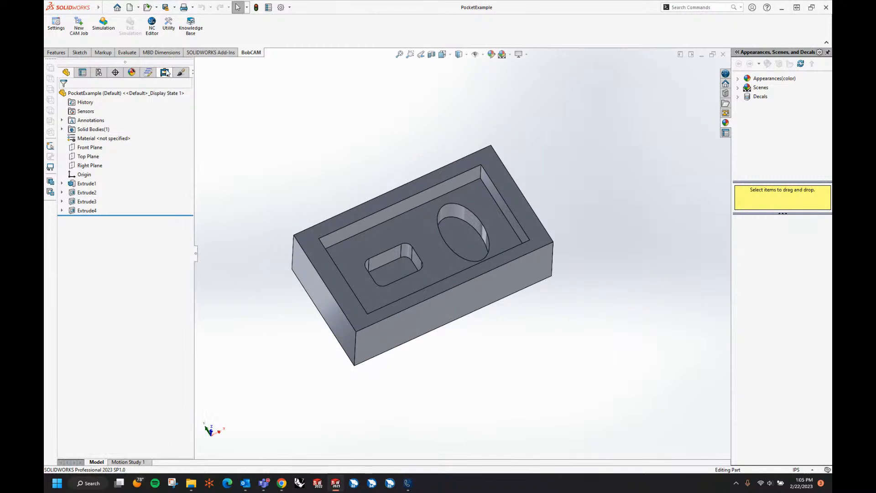
left_click(165, 72)
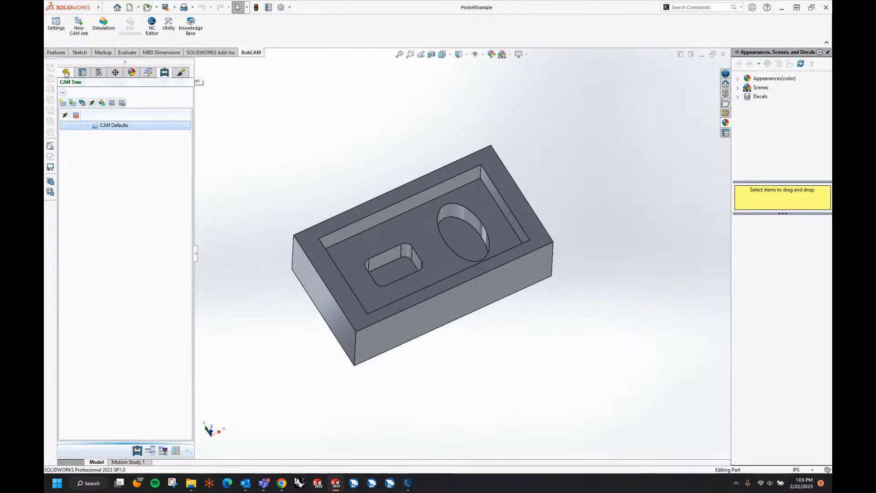
left_click(66, 72)
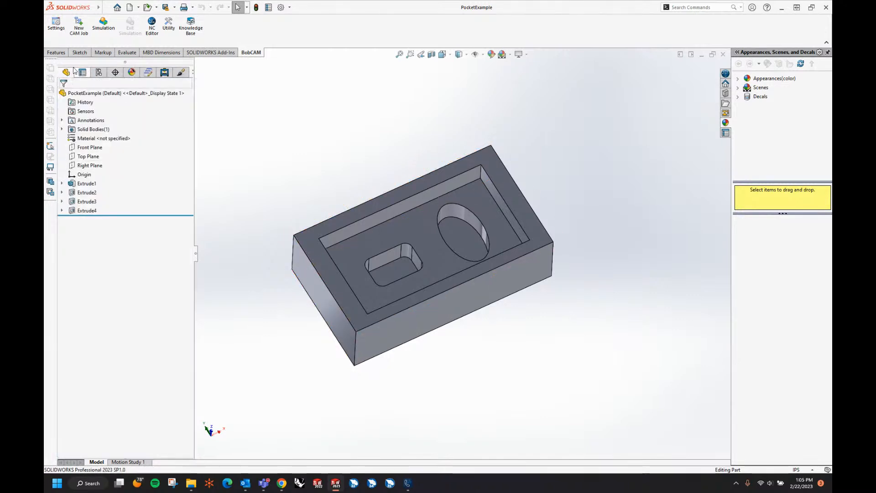
left_click(149, 72)
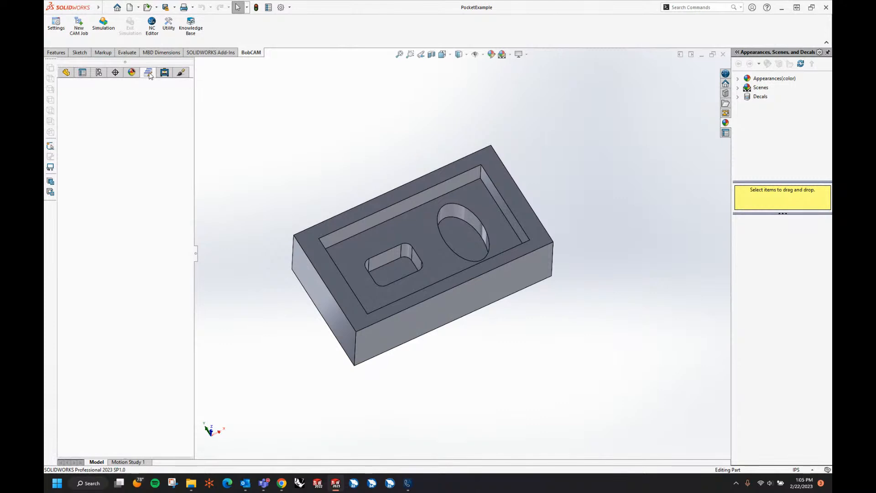
left_click(164, 73)
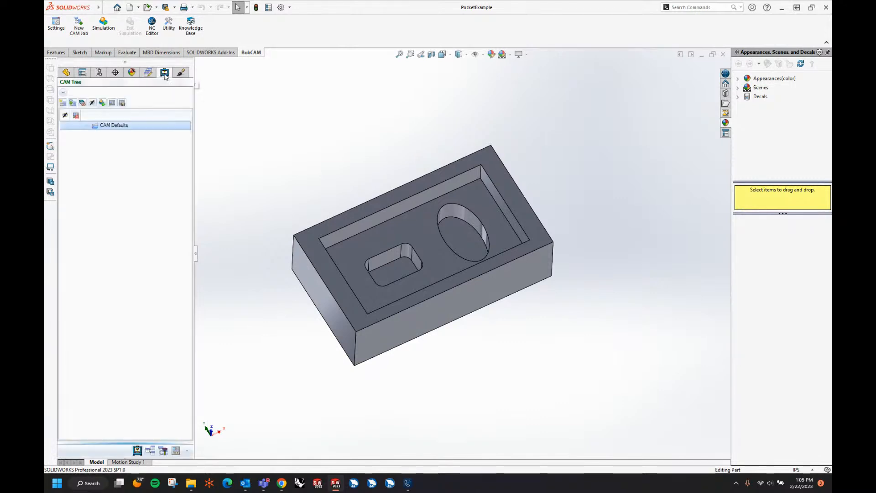
Examine the Operation Tree, Tool Tree, Post view and BobArt Manager, and return to the CAM Tree
left_click(150, 451)
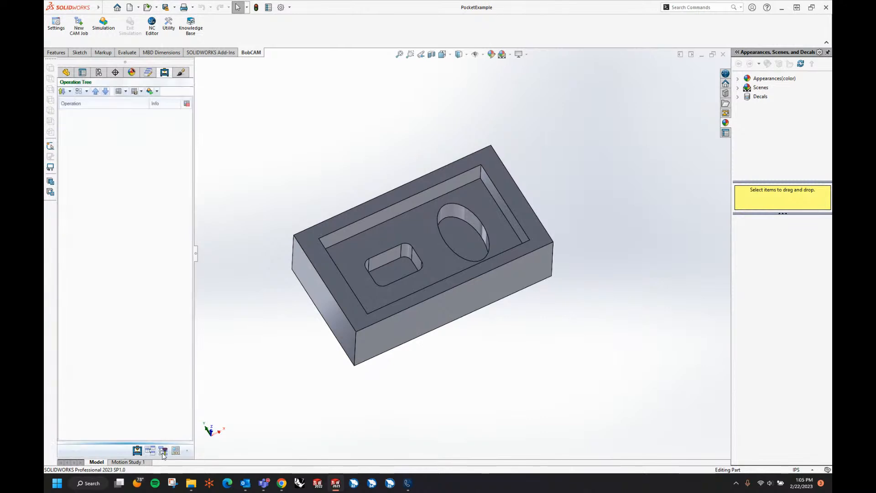
left_click(163, 451)
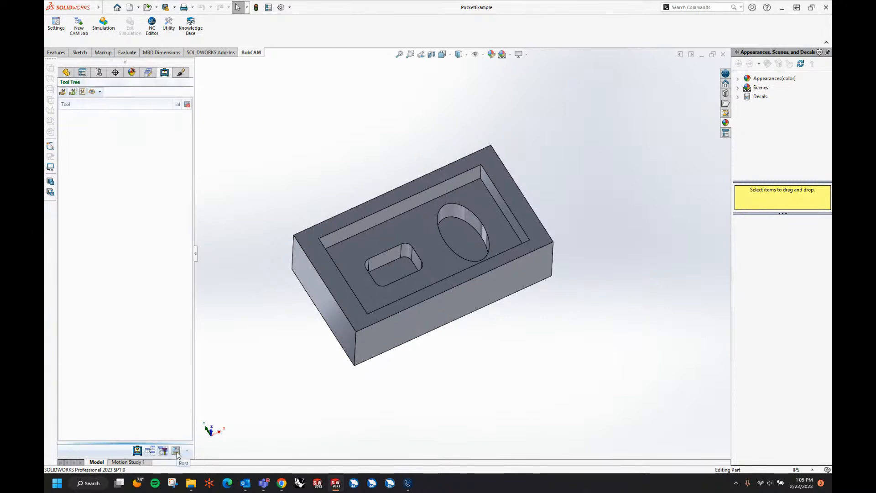
left_click(176, 451)
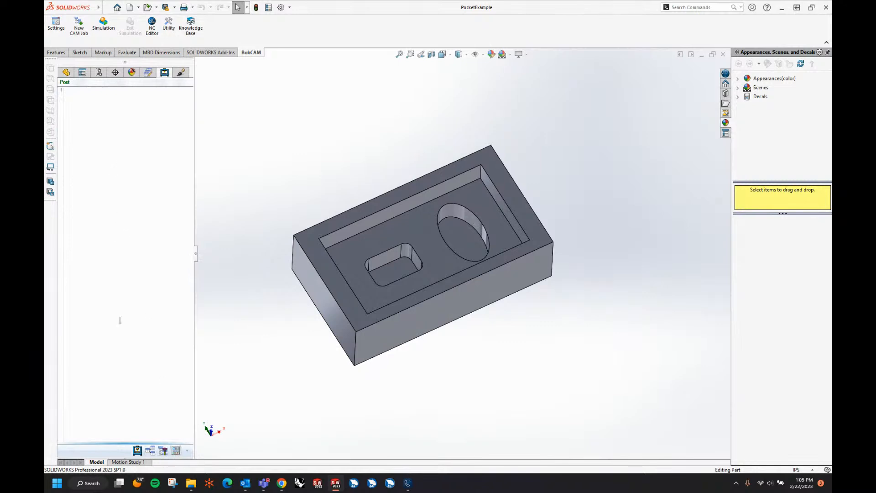
left_click(137, 451)
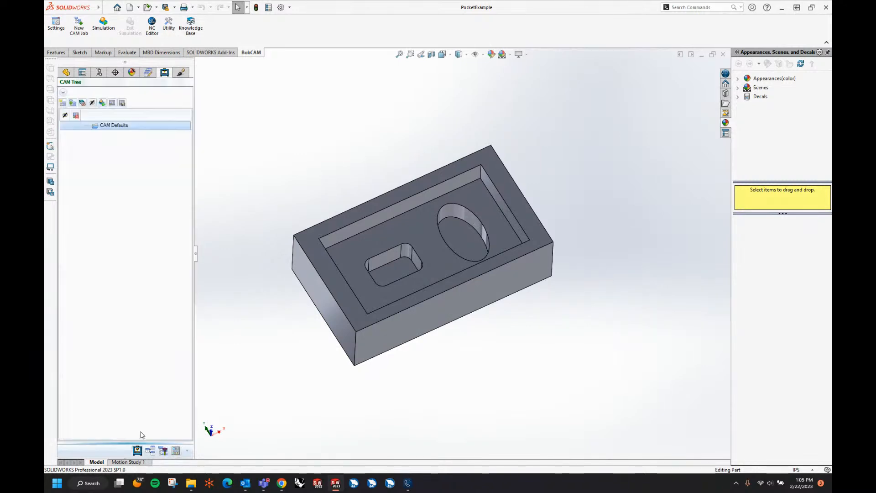
left_click(182, 72)
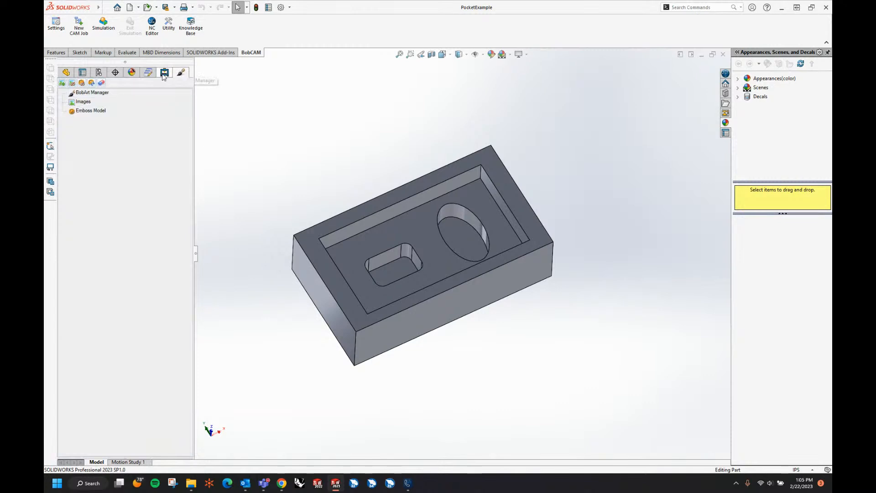
left_click(163, 74)
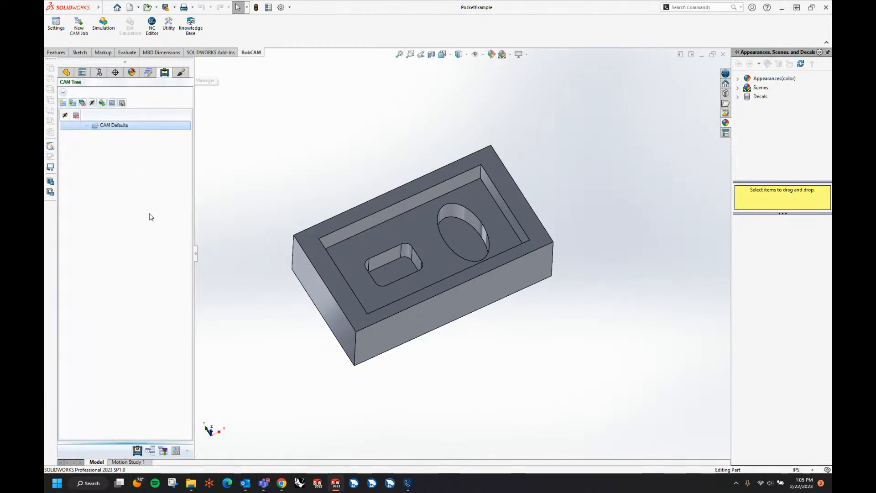
Check which CommandManager tabs are enabled, including the one for BobCAM
right_click(251, 54)
mouse_move(262, 79)
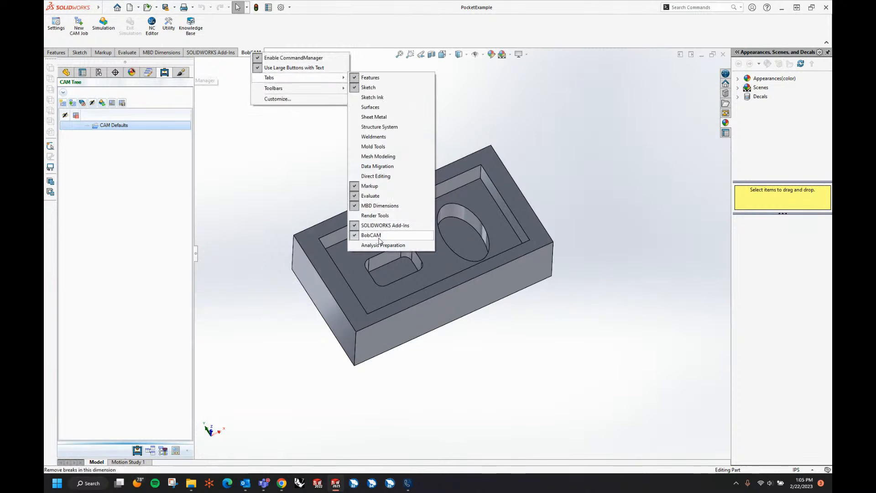
left_click(235, 40)
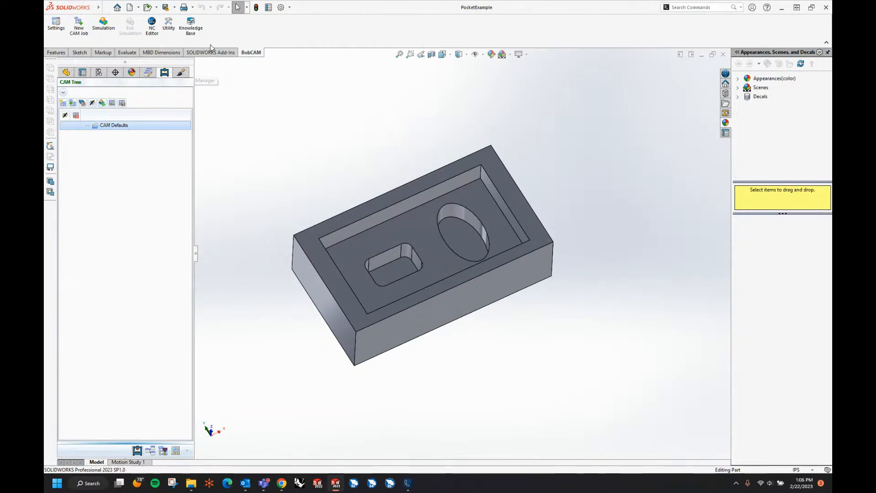
Open the BobCAM settings, review the general system options, and choose Edit as the tree's double-click behavior
left_click(57, 27)
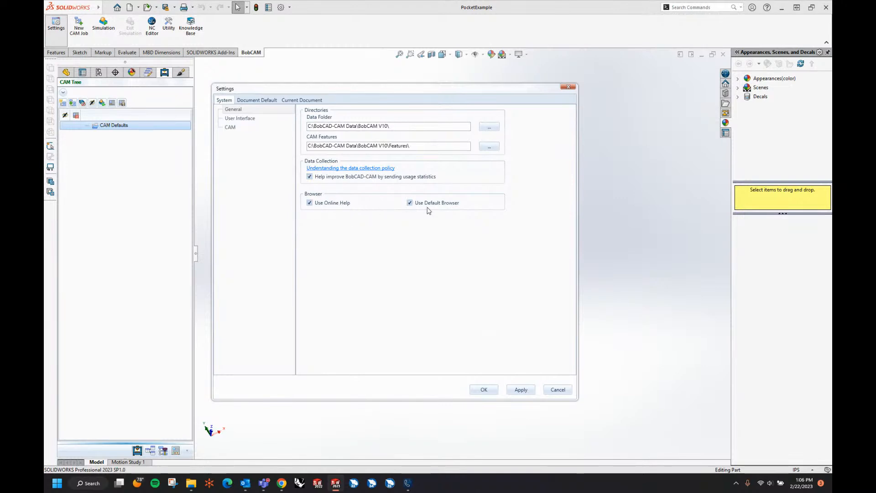
left_click(256, 118)
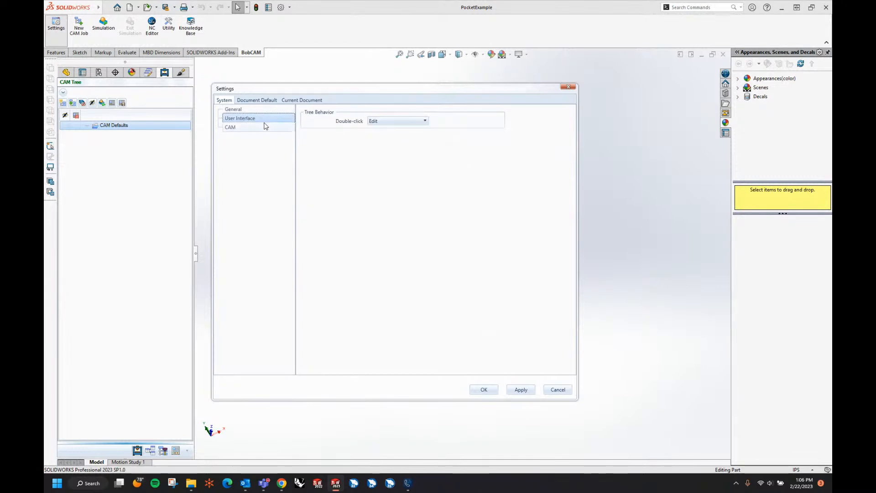
left_click(379, 123)
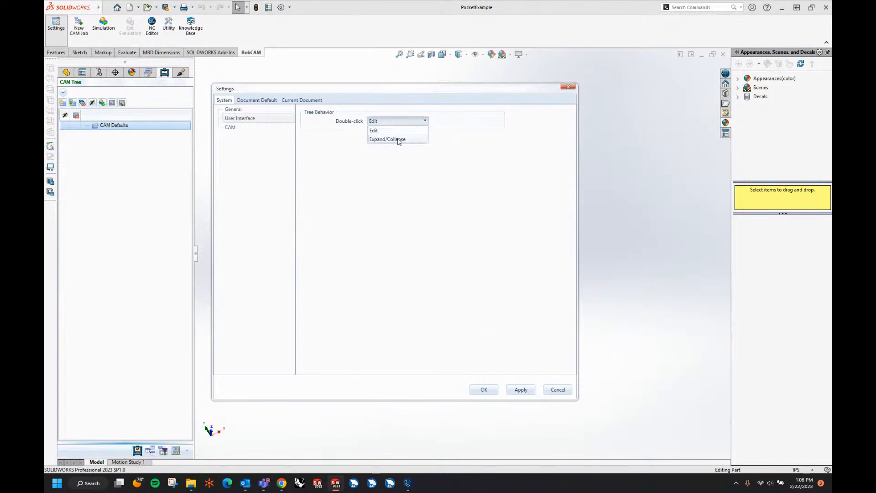
left_click(398, 131)
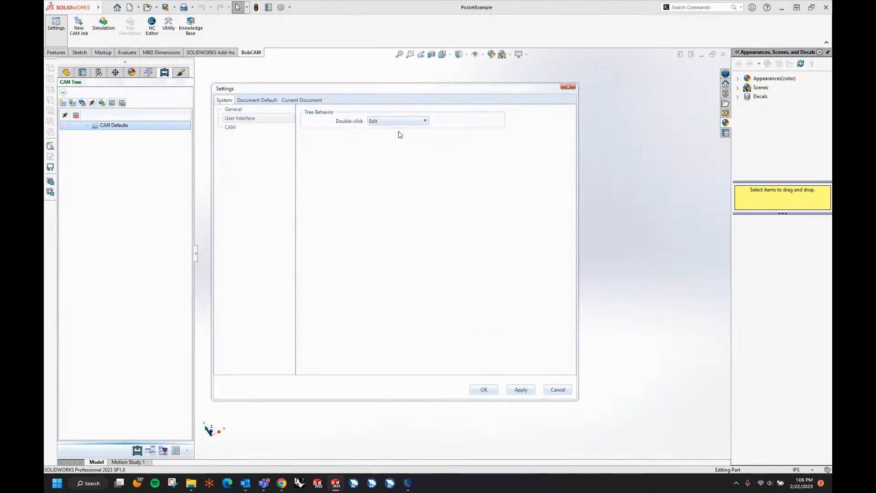
Review the system CAM options, keeping the Extended tree style and Left status location, and choose Embedded Window for simulation
left_click(249, 128)
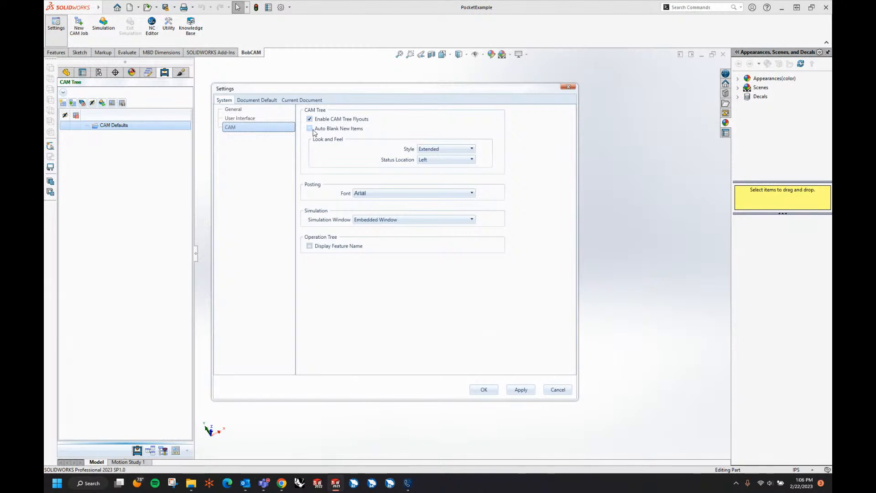
left_click(459, 147)
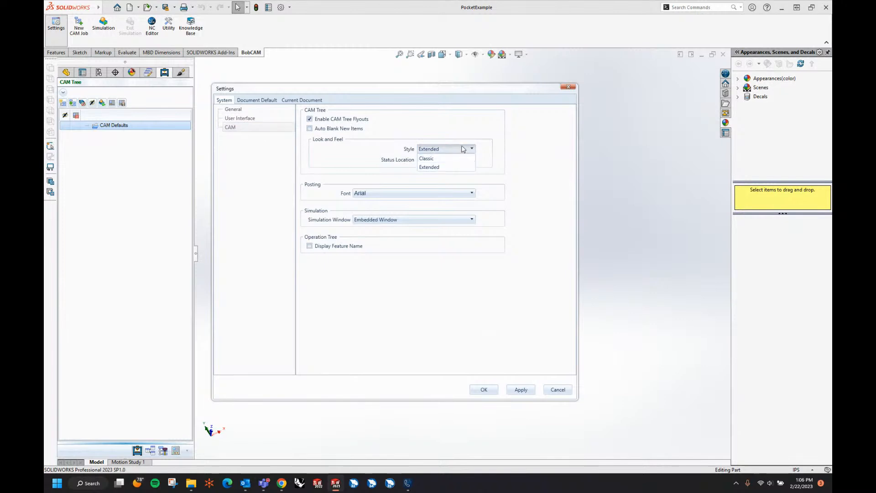
left_click(462, 148)
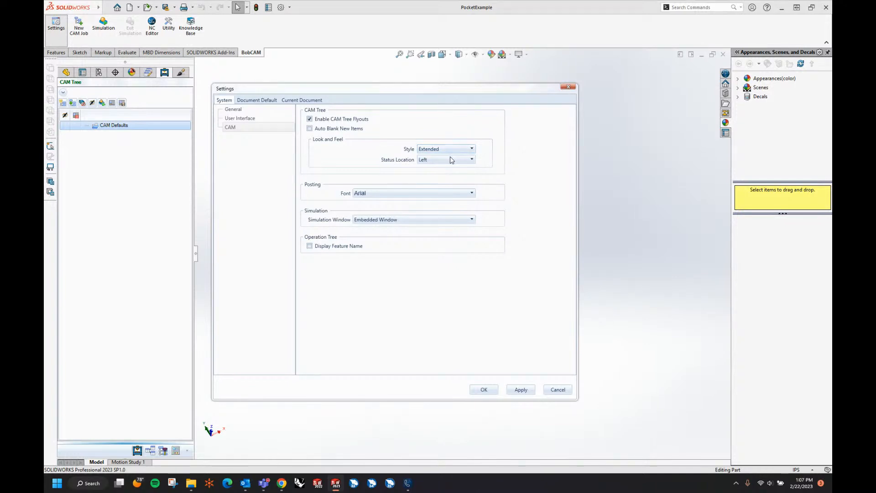
left_click(451, 161)
left_click(439, 168)
left_click(419, 220)
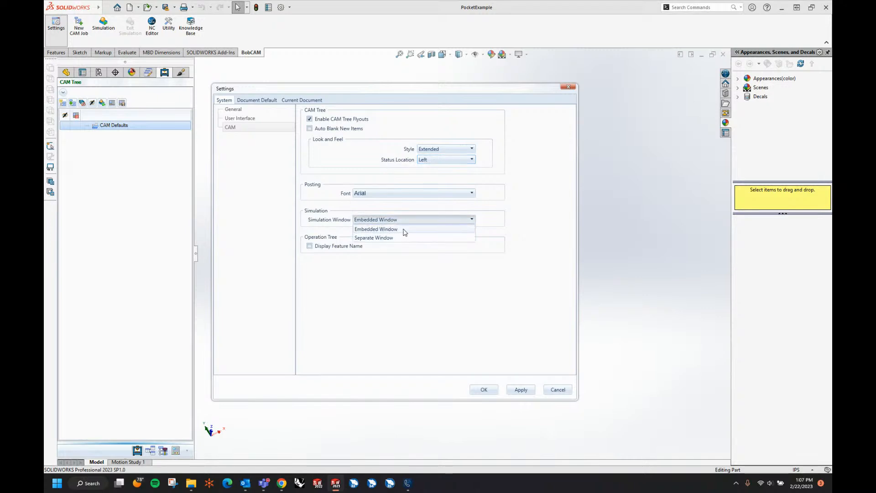
left_click(404, 230)
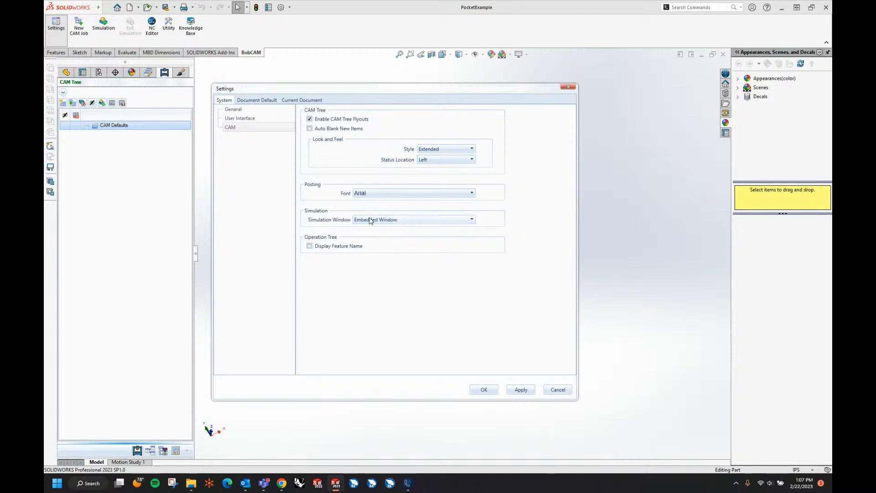
left_click(310, 247)
Review the System, 2 Axis and 3 Axis tolerances in the document defaults, and apply and accept the settings
left_click(267, 102)
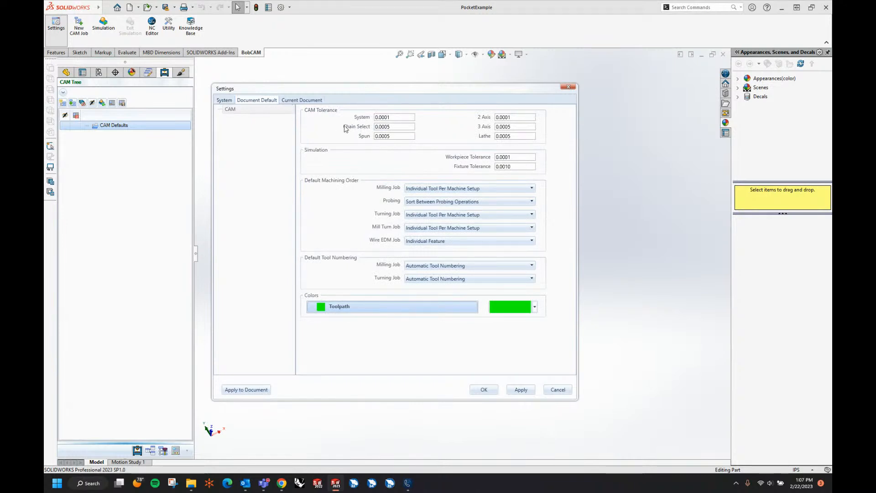
left_click_drag(389, 117, 339, 120)
left_click_drag(523, 117, 457, 119)
left_click_drag(514, 126, 392, 133)
left_click(521, 391)
left_click(484, 391)
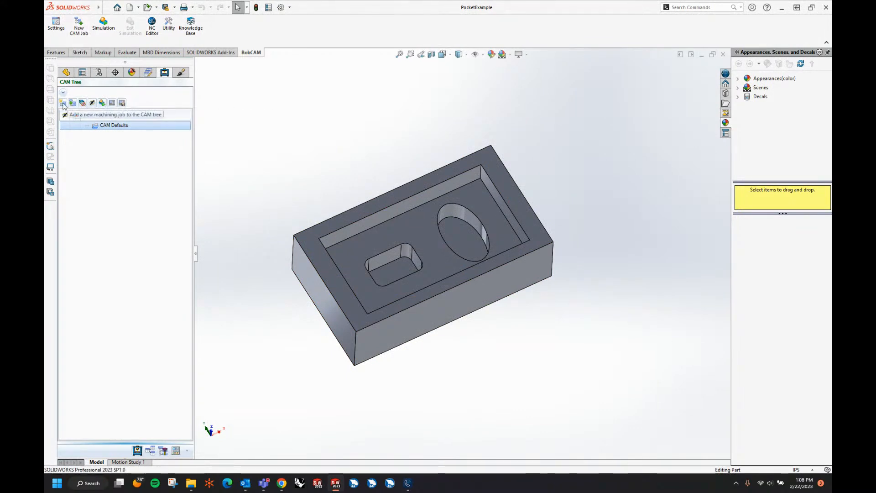
Create a new milling job using the Haas_3x_Mill machine and the System Default parameter template, with the stock wizard enabled
right_click(107, 126)
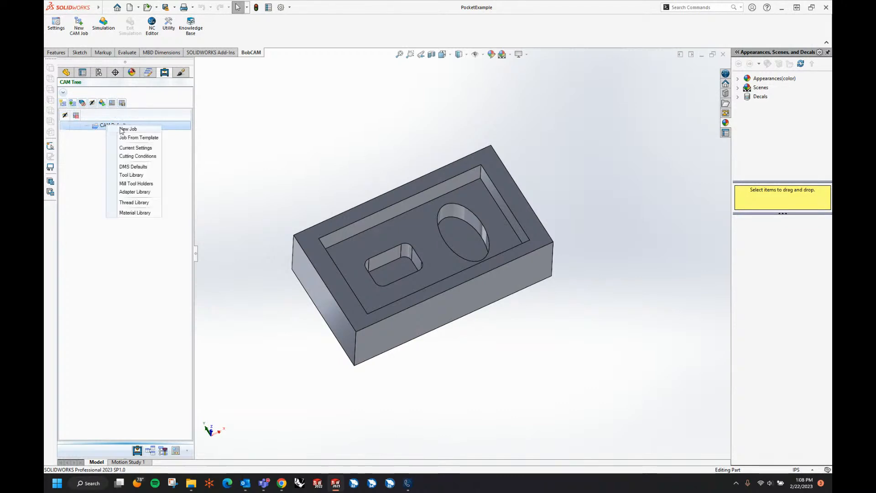
left_click(122, 130)
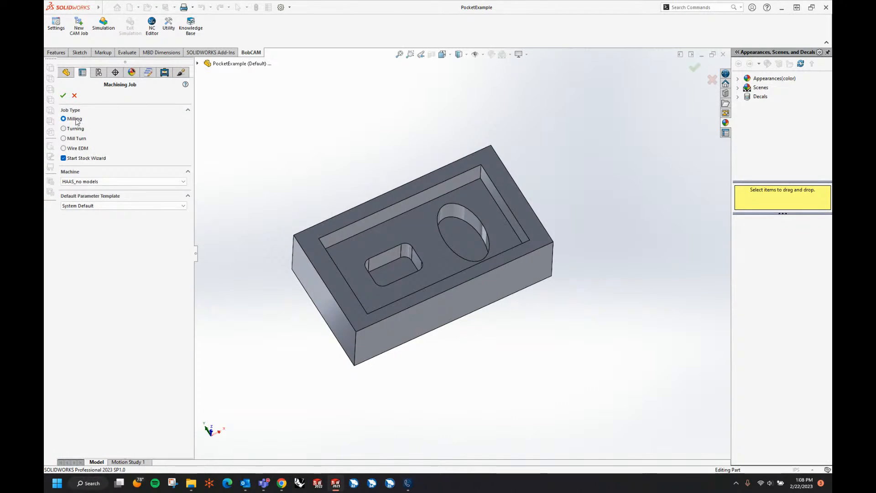
left_click(84, 182)
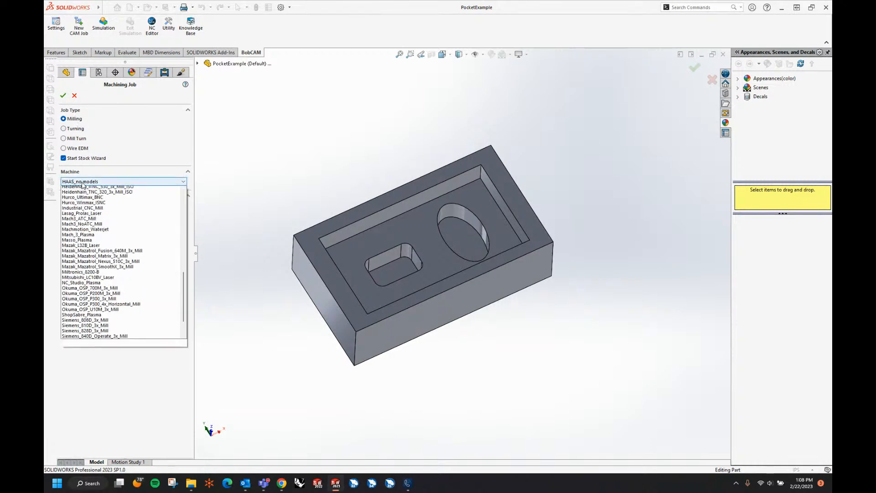
scroll(85, 187, "up", 5)
left_click(85, 189)
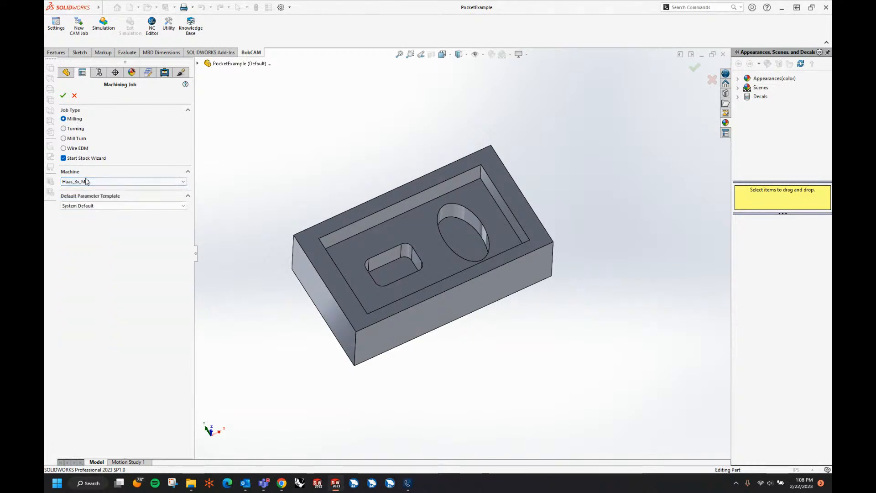
left_click(64, 96)
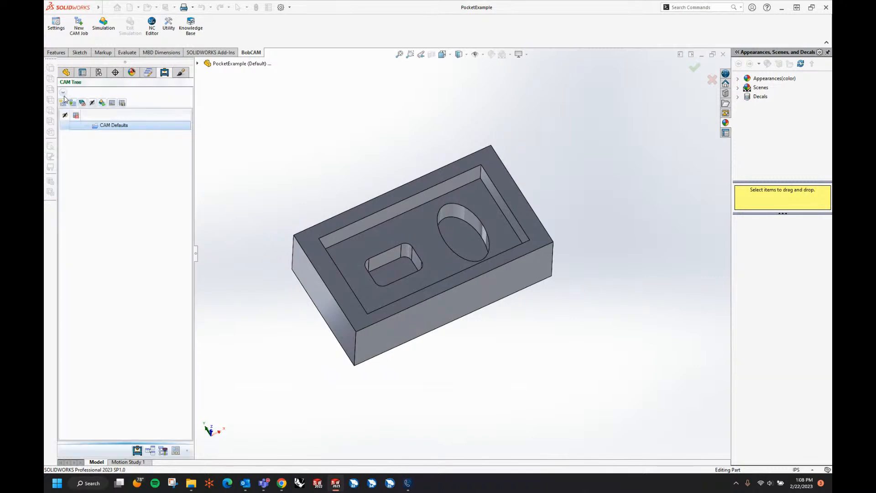
Select the solid body as the workpiece, accept the rectangular bounding-box stock with zero offsets, and finish with the default Machine Setup - 1 origin
left_click(447, 252)
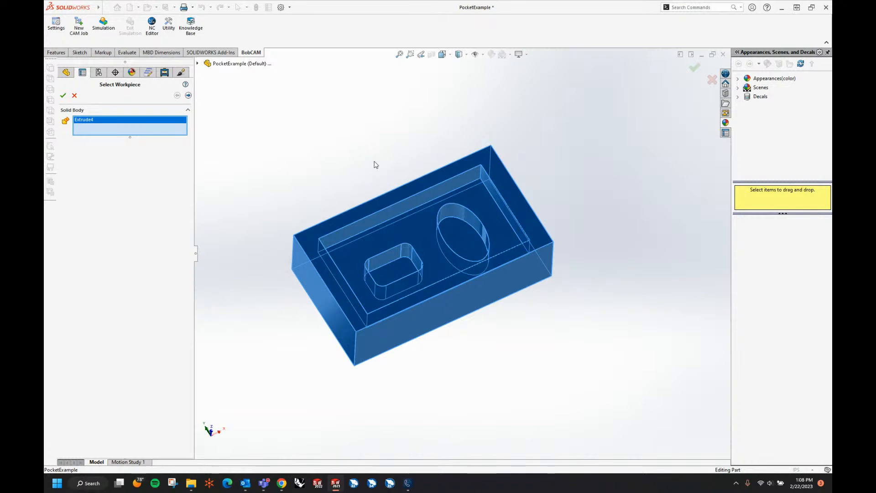
left_click(189, 95)
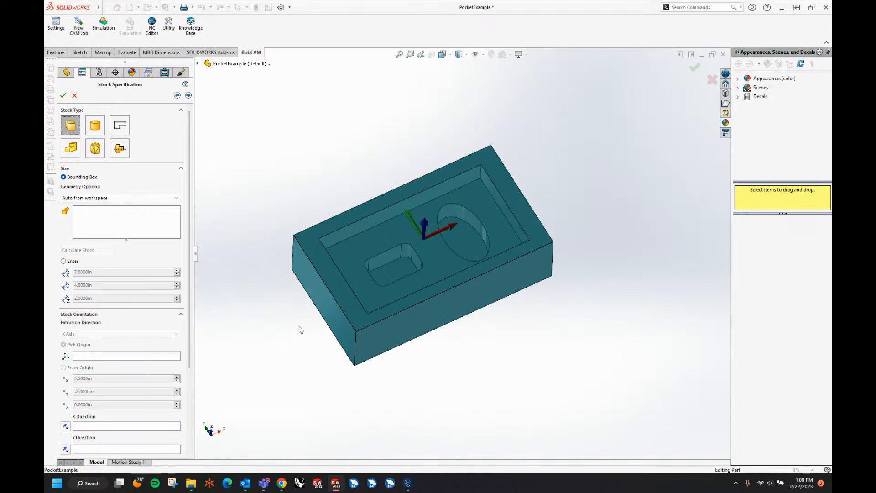
middle_click_drag(461, 384, 462, 367)
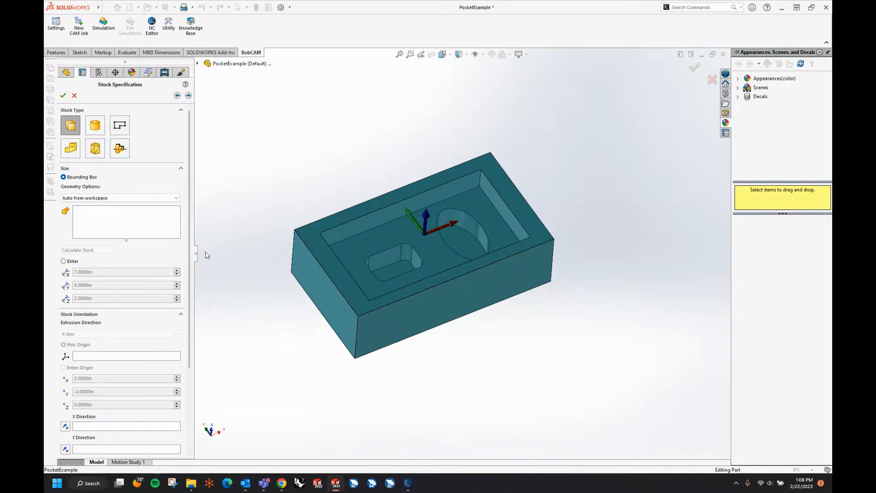
left_click_drag(190, 245, 192, 375)
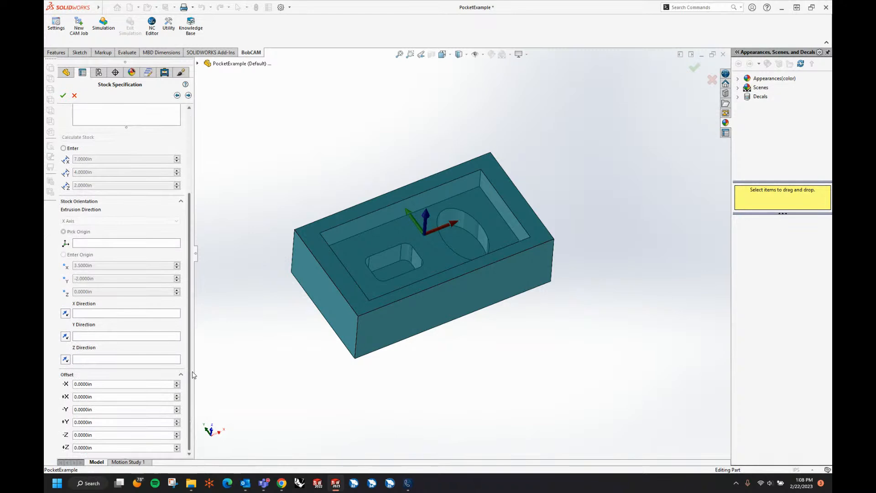
left_click(189, 95)
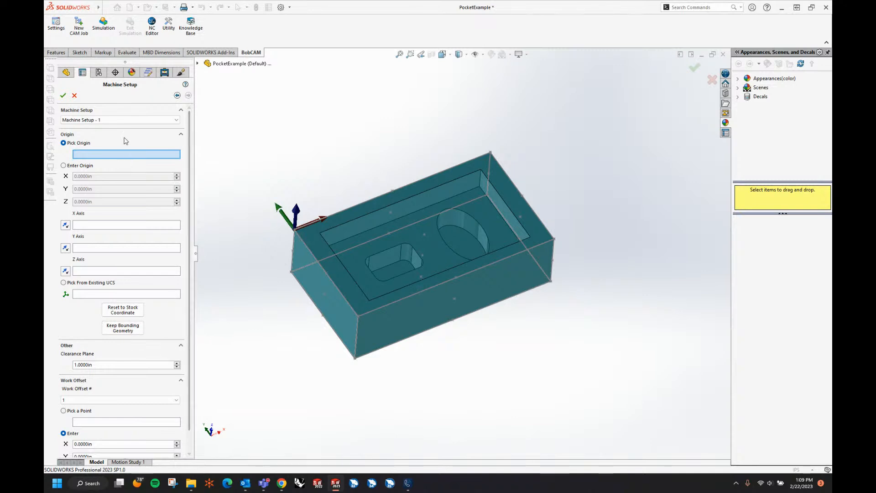
left_click(63, 96)
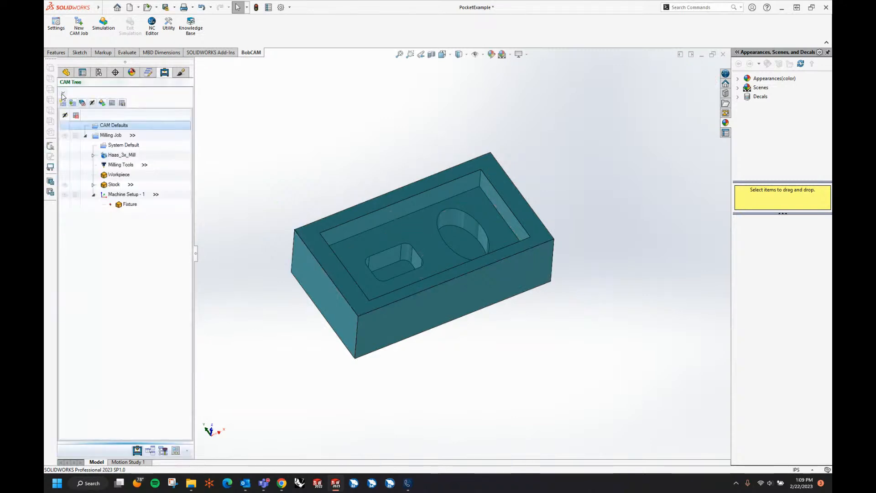
Add a Mill 2 Axis feature to Machine Setup - 1, using the whole solid body as its geometry
right_click(129, 197)
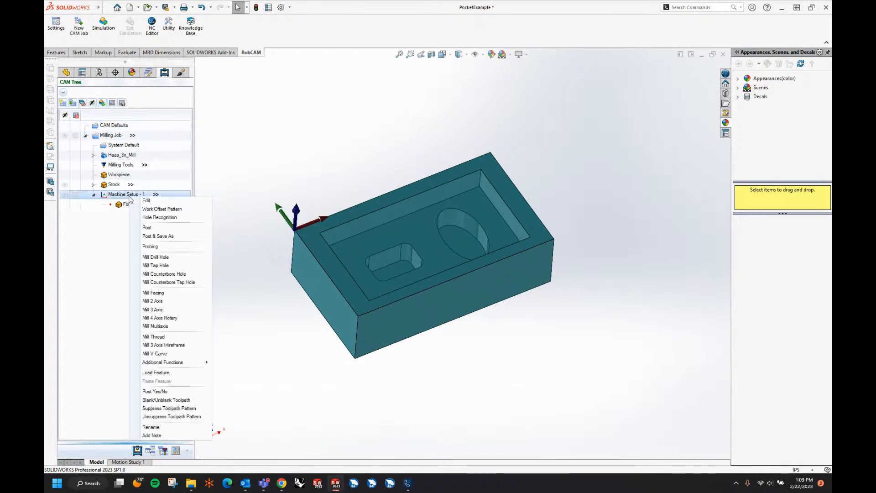
left_click(154, 301)
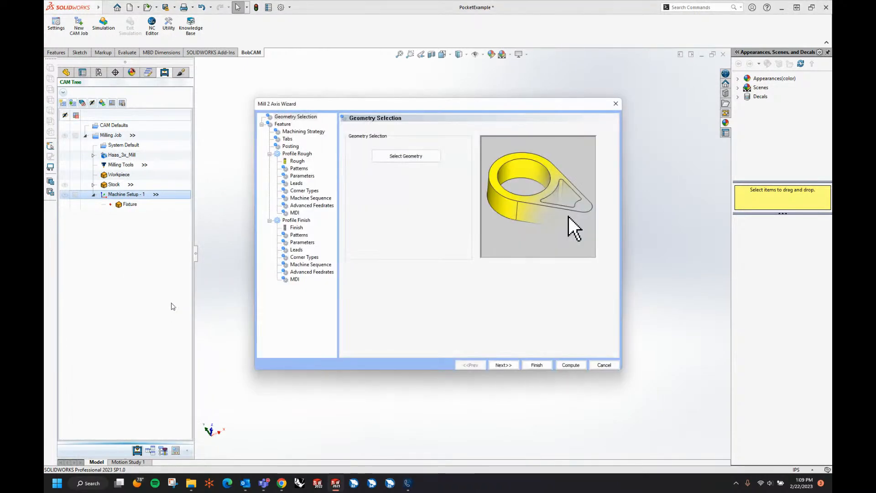
left_click(388, 164)
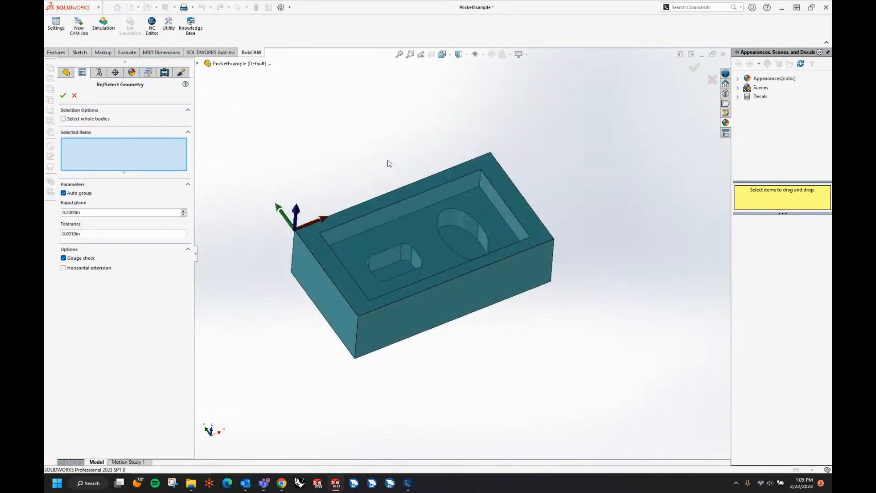
left_click(64, 118)
left_click(366, 209)
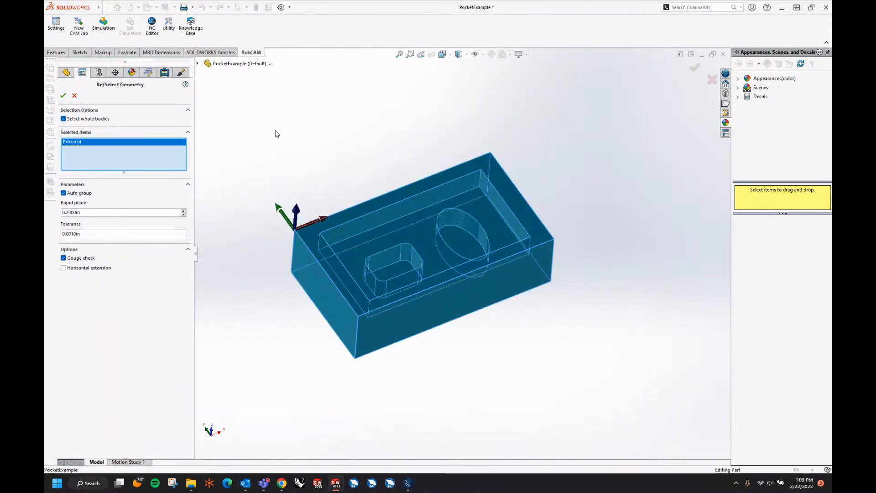
left_click(199, 64)
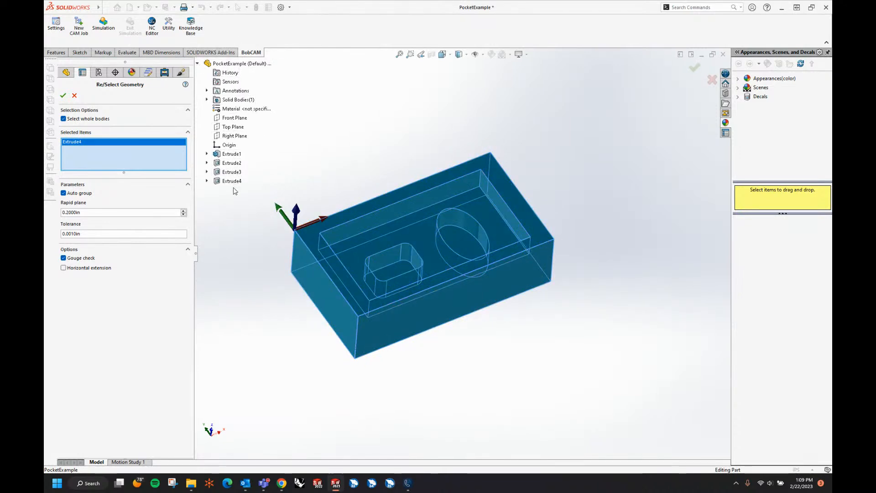
left_click(63, 96)
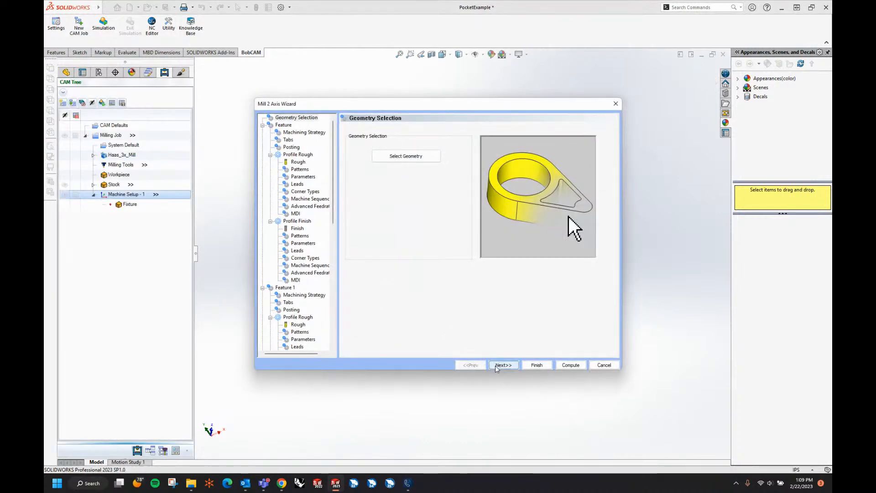
Review the first feature's top and total depth, and choose Facing as its machining strategy
left_click(498, 366)
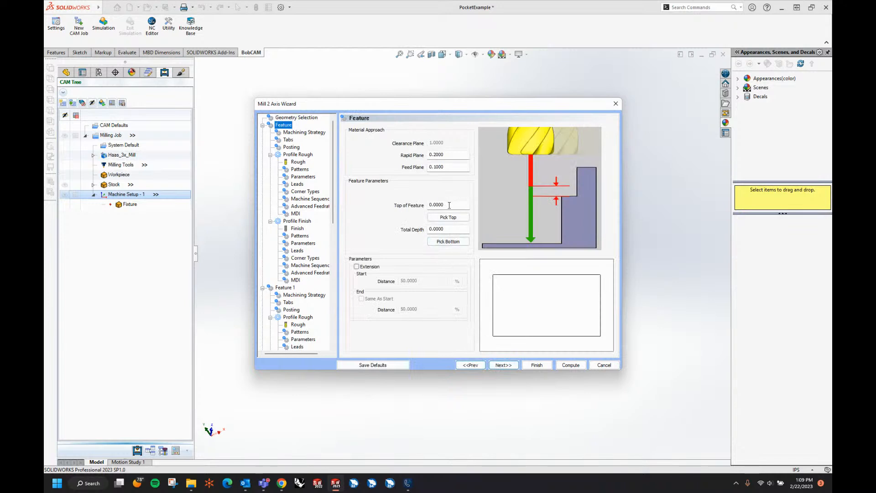
left_click(449, 206)
left_click(449, 229)
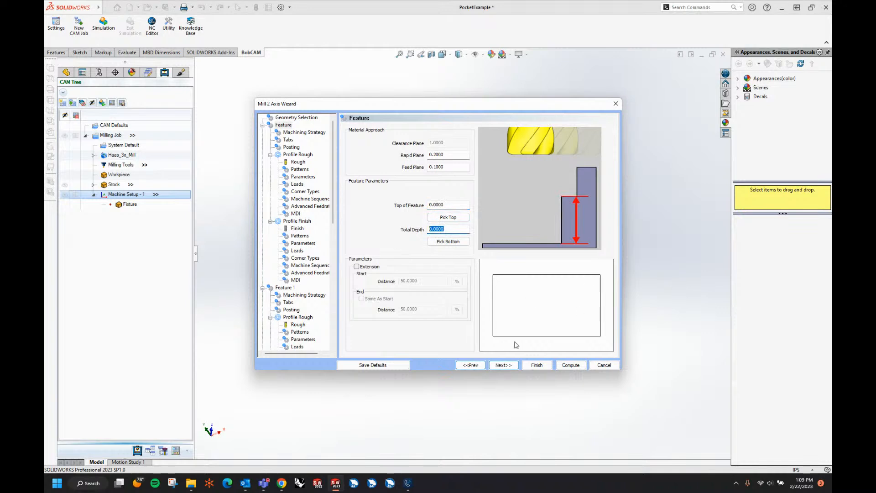
left_click(506, 365)
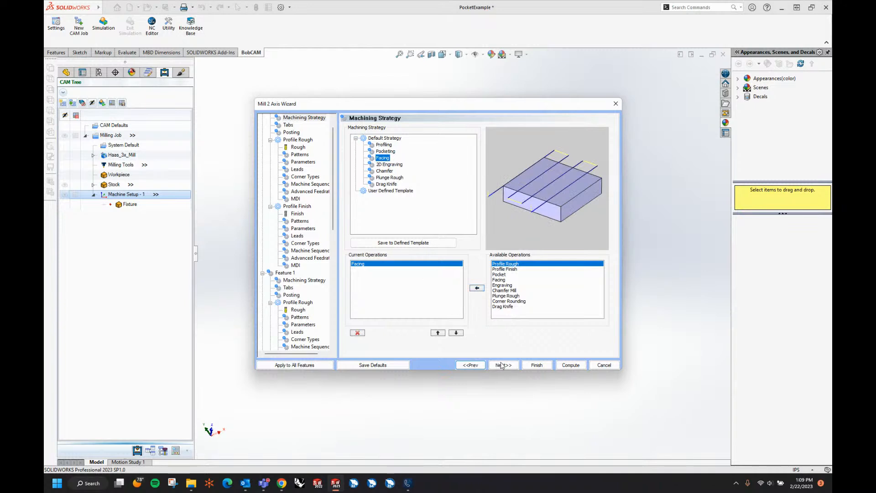
left_click(502, 365)
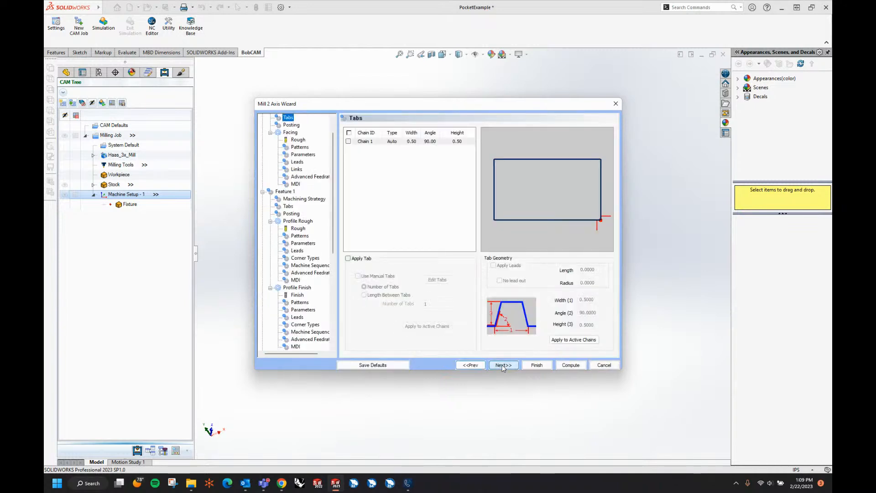
Keep the default tabs and posting settings, and set the facing rough tool's diameter to 2 inches
left_click(503, 365)
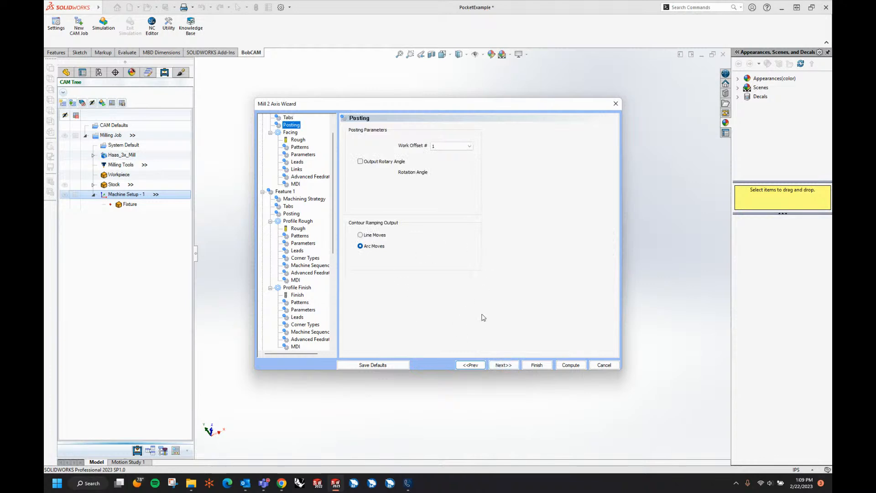
left_click(503, 365)
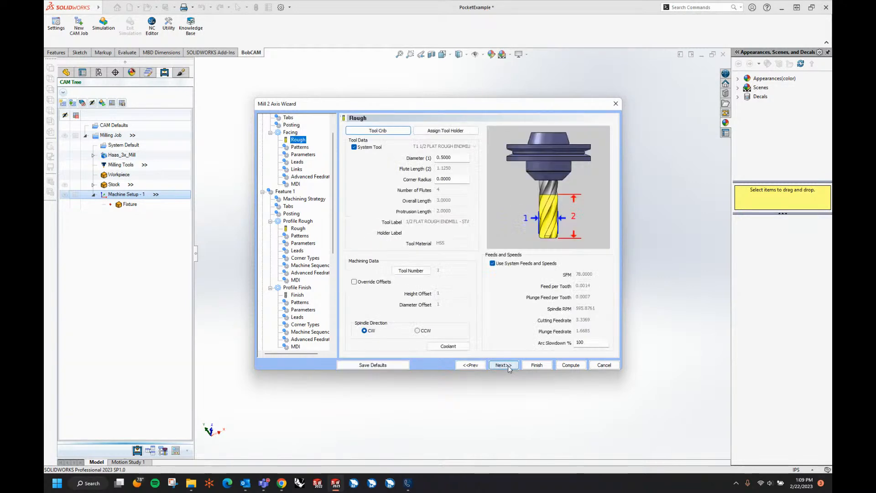
double_click(458, 158)
type("2")
key("Tab")
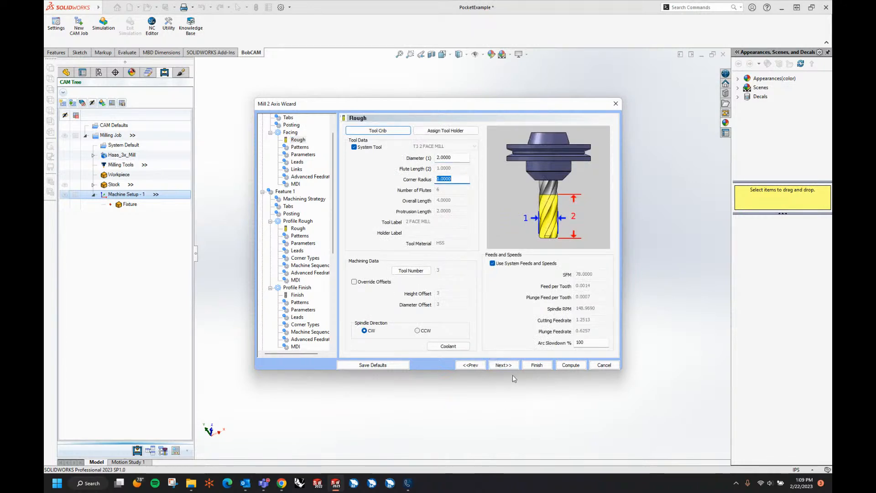
Choose the Adaptive facing pattern with Climb Mill direction and set the stepover to 75% of the tool diameter
left_click(494, 365)
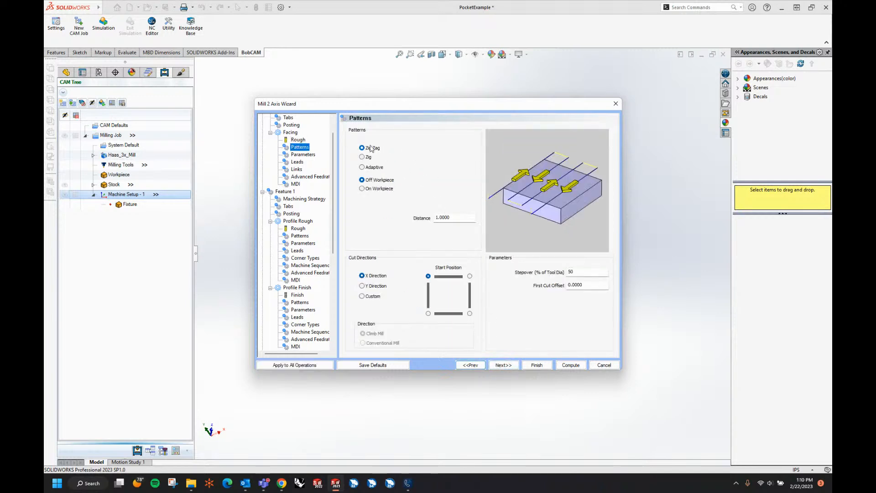
left_click(363, 168)
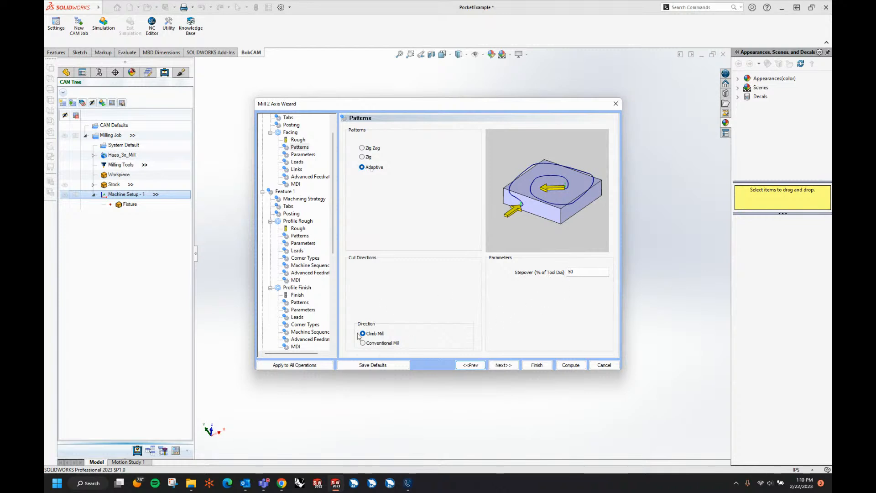
double_click(575, 273)
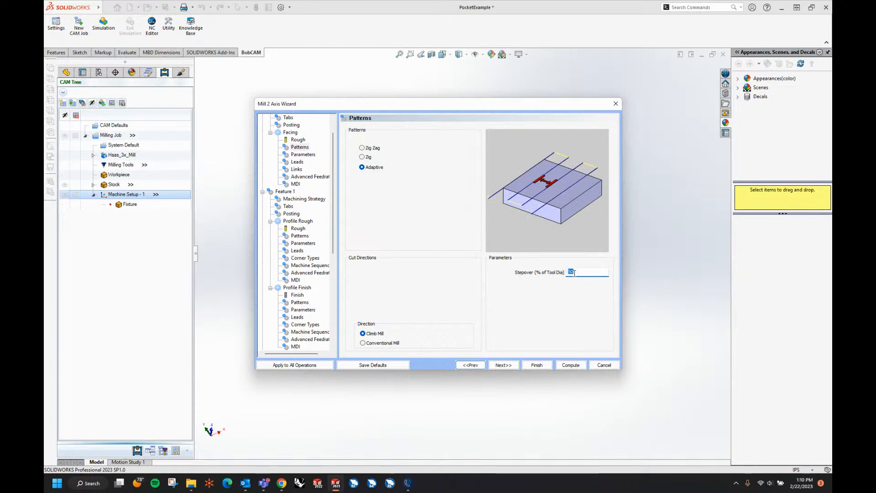
type("75")
left_click(512, 367)
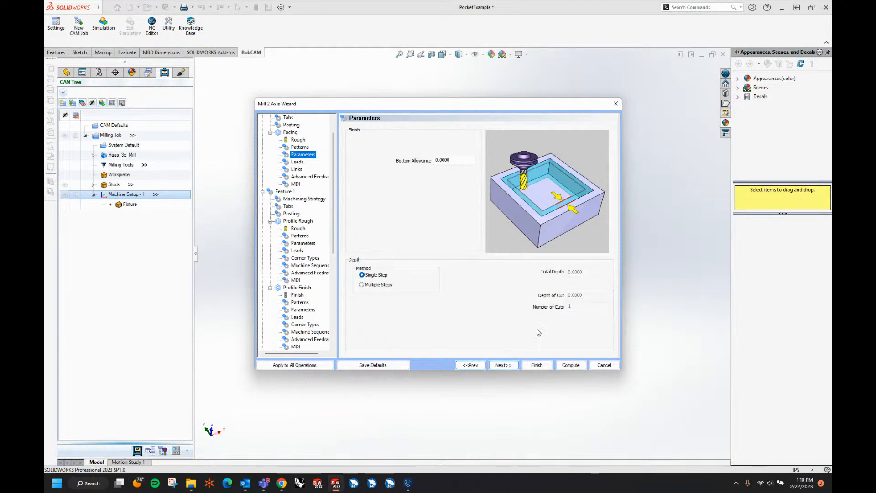
Review the facing operation's parameters, leads, links and advanced feedrates, keeping single-step depth and vertical lead-in
left_click(504, 365)
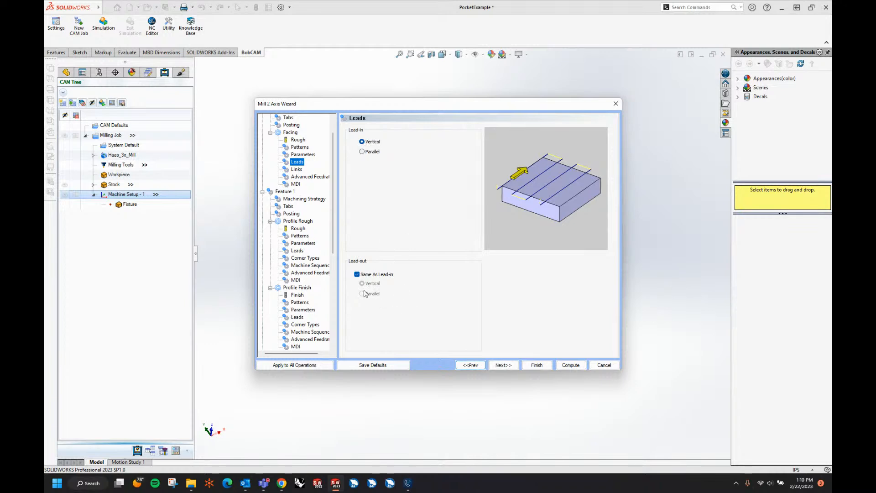
left_click(503, 365)
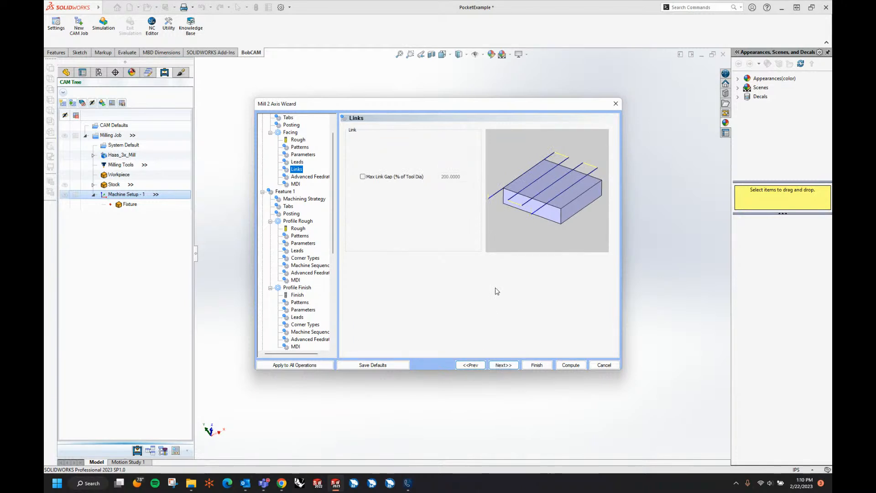
left_click(502, 365)
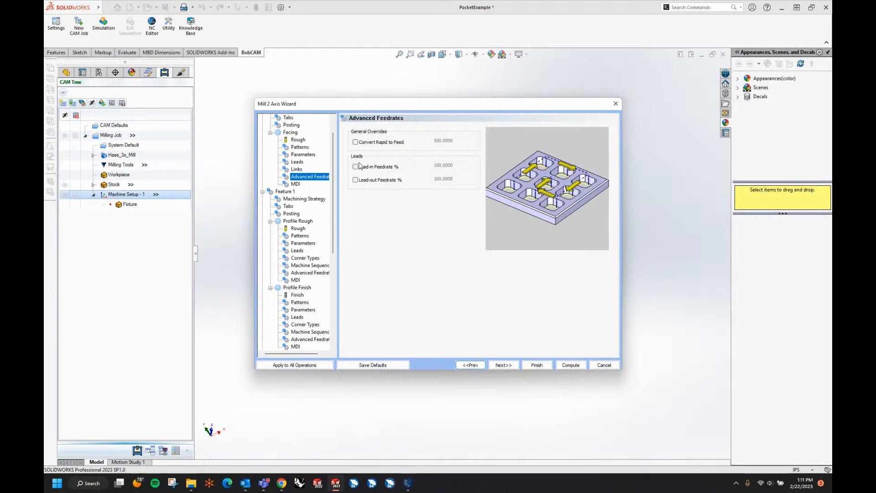
left_click(508, 366)
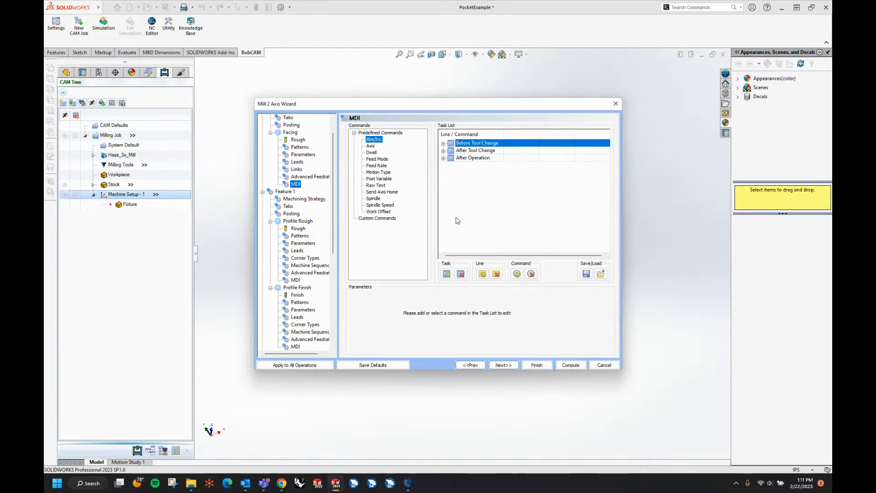
Add a Raw Text command to Line1 of the After Operation task in the facing operation's MDI settings and make it a Comment
left_click(444, 159)
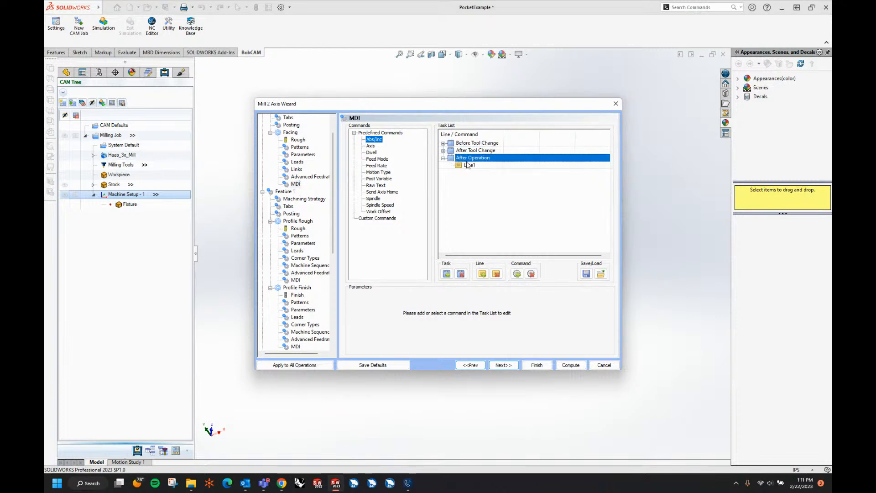
left_click(467, 166)
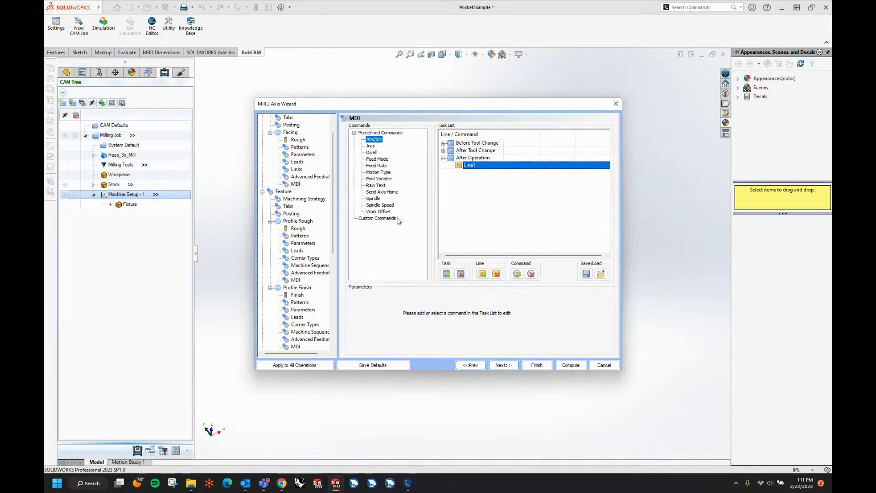
left_click(383, 187)
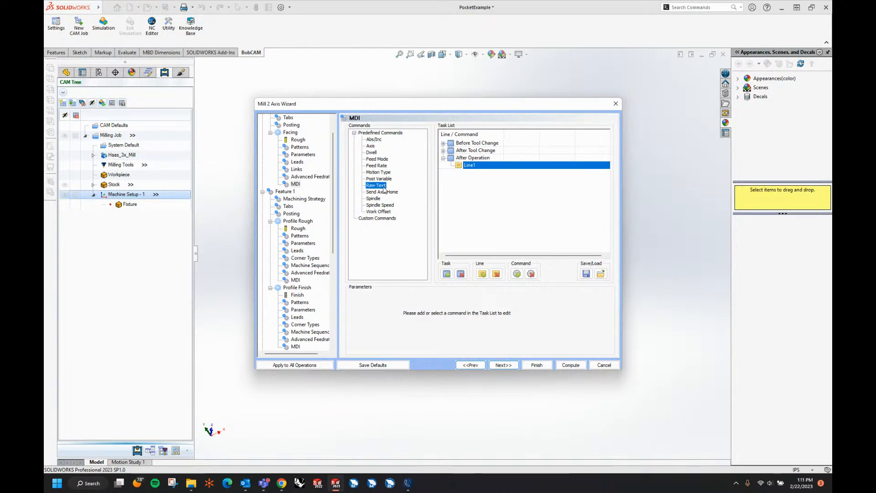
left_click(516, 273)
left_click_drag(461, 305, 344, 305)
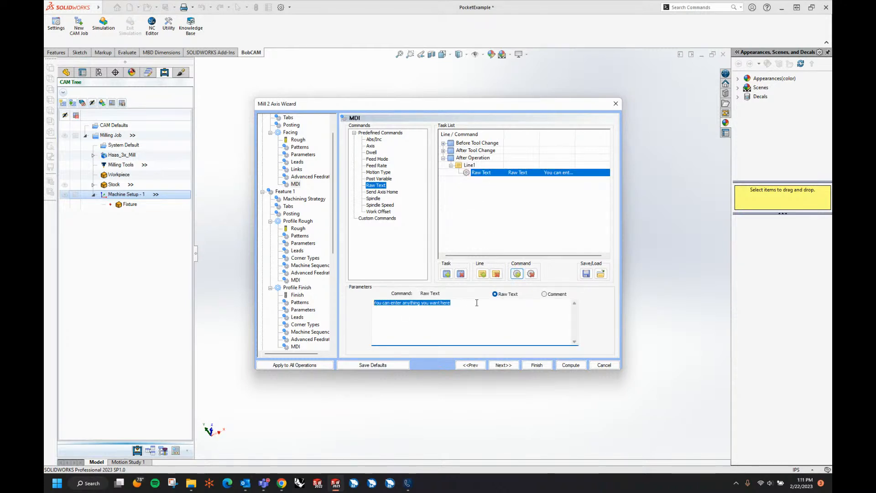
left_click(459, 304)
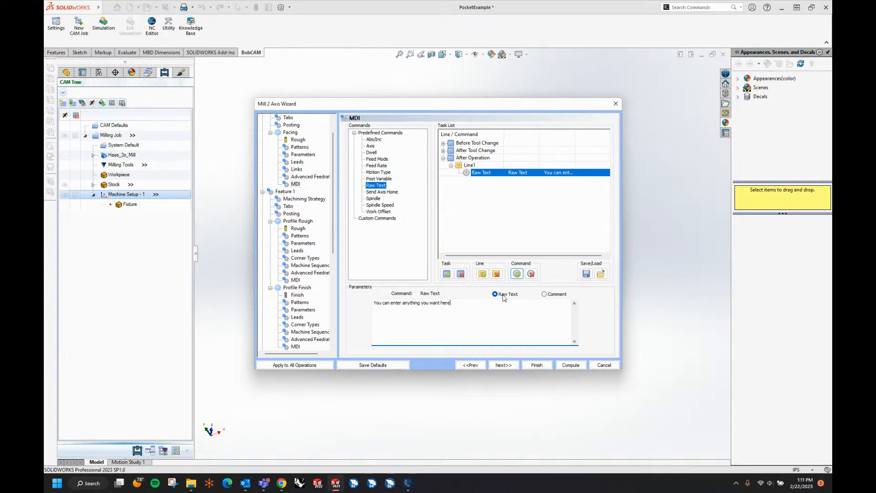
left_click(547, 296)
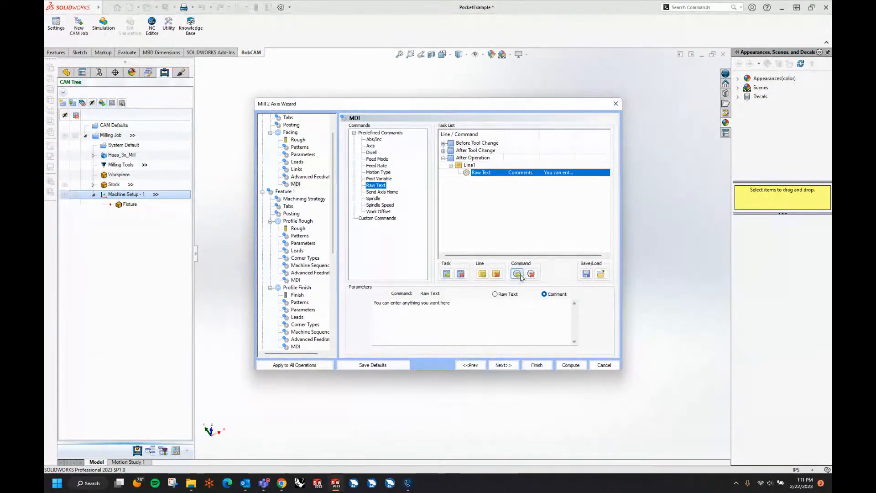
left_click(469, 165)
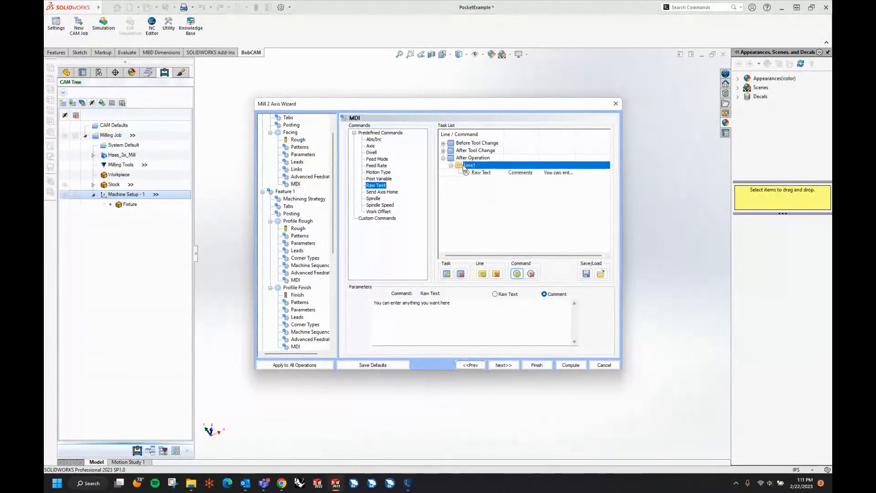
left_click(470, 158)
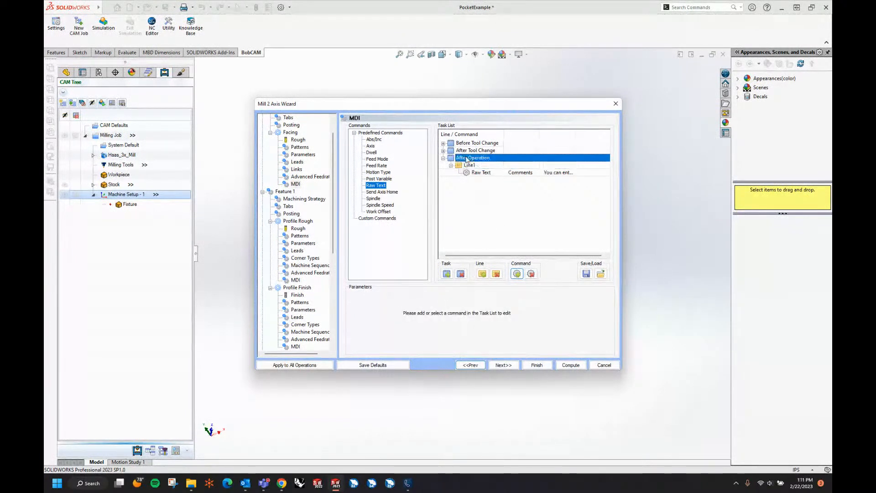
Add a new line after Line1 in the facing operation's After Operation task and delete the extra new line above it
left_click(483, 274)
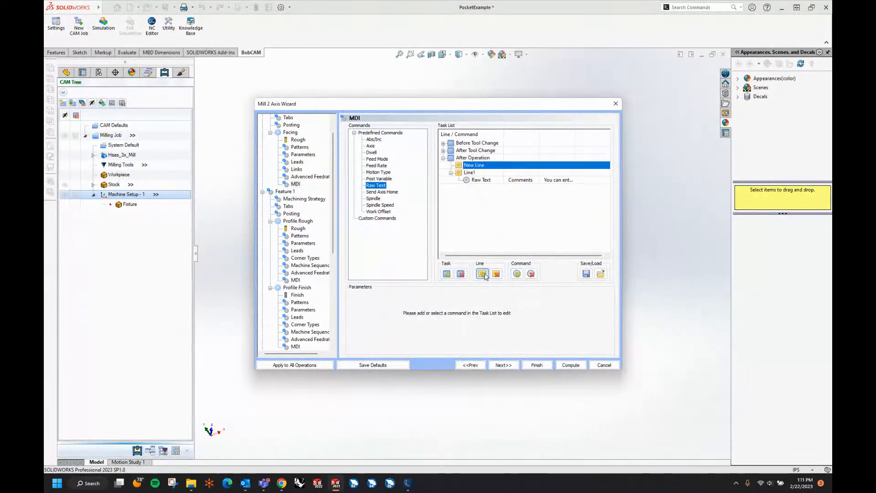
left_click(470, 173)
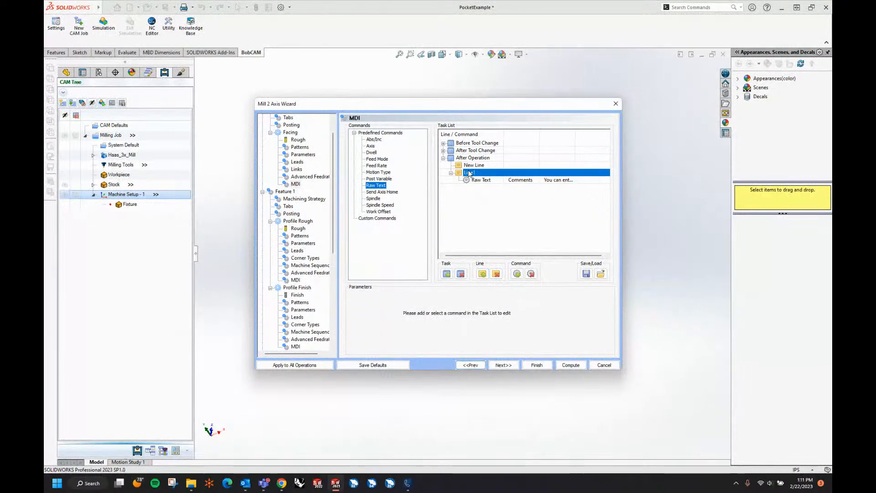
left_click(483, 274)
left_click(475, 165)
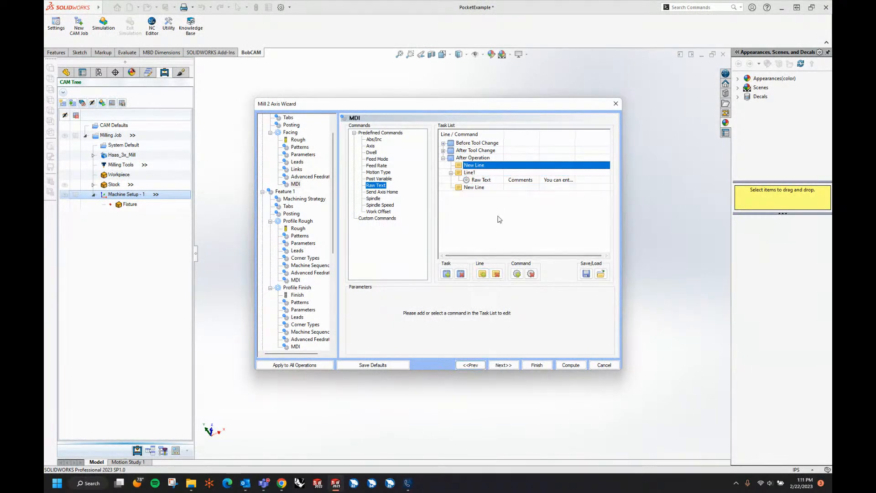
left_click(496, 274)
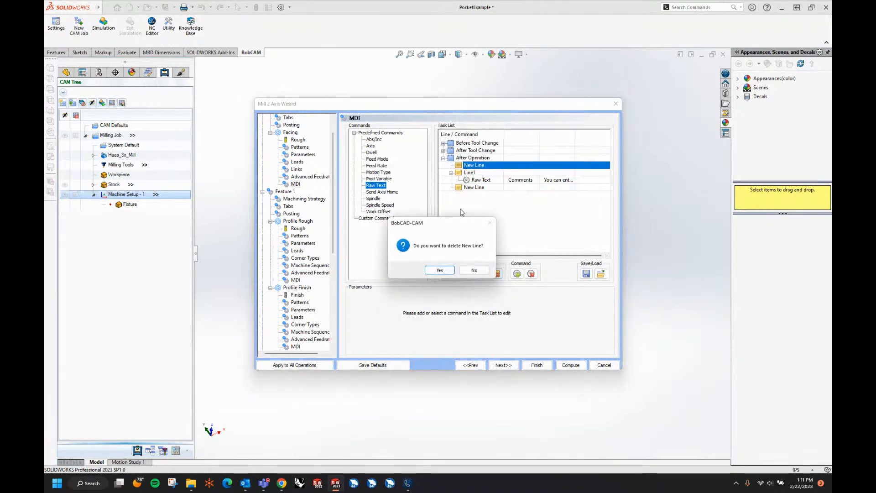
left_click(445, 269)
Add a Raw Text command with the text M01 to the new line, and continue to the Feature 1 settings
left_click(484, 180)
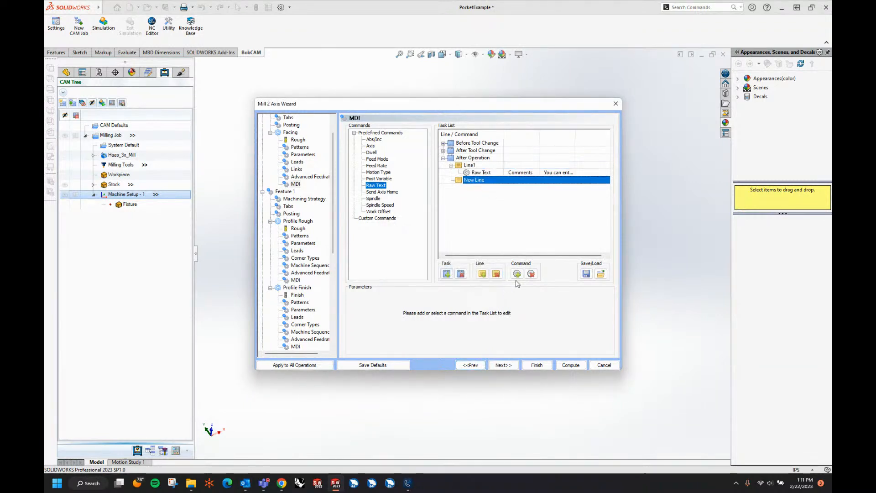
left_click(517, 274)
left_click(377, 304)
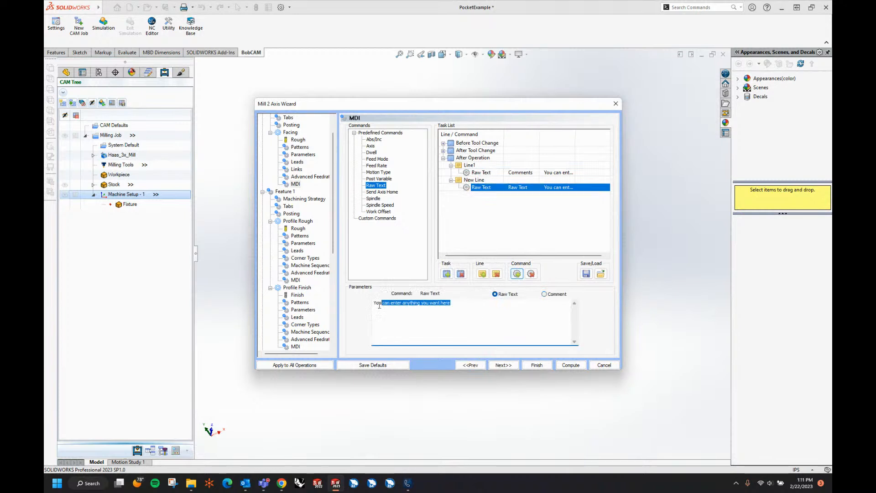
type("M01")
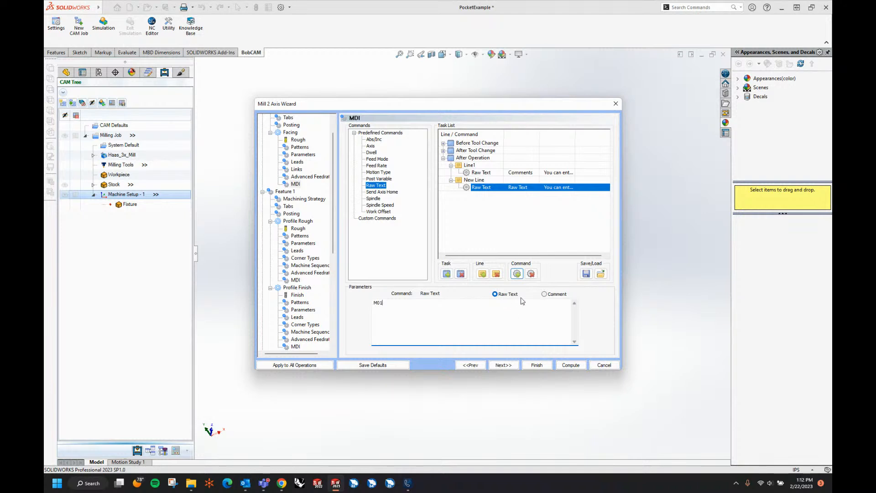
left_click(509, 366)
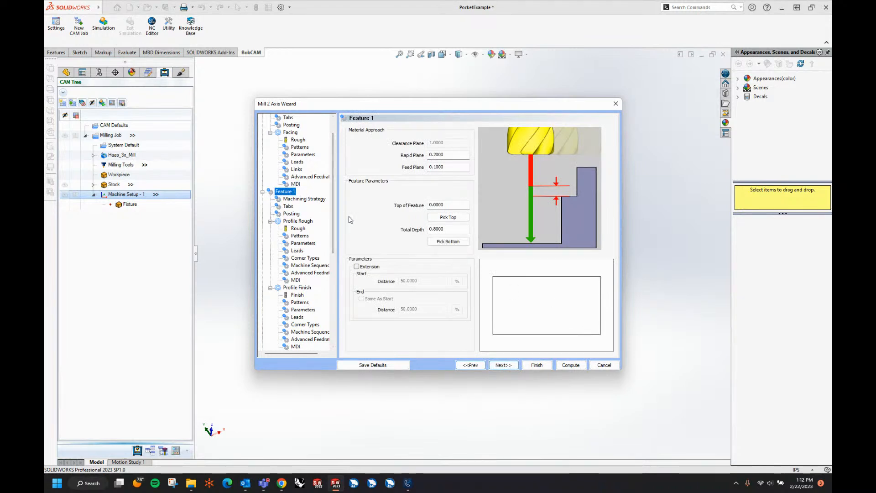
Keep Feature 1's default depth settings, choose the Pocketing machining strategy, and accept the default tabs and posting options
left_click(442, 230)
left_click_drag(441, 229, 429, 205)
left_click_drag(461, 98, 251, 101)
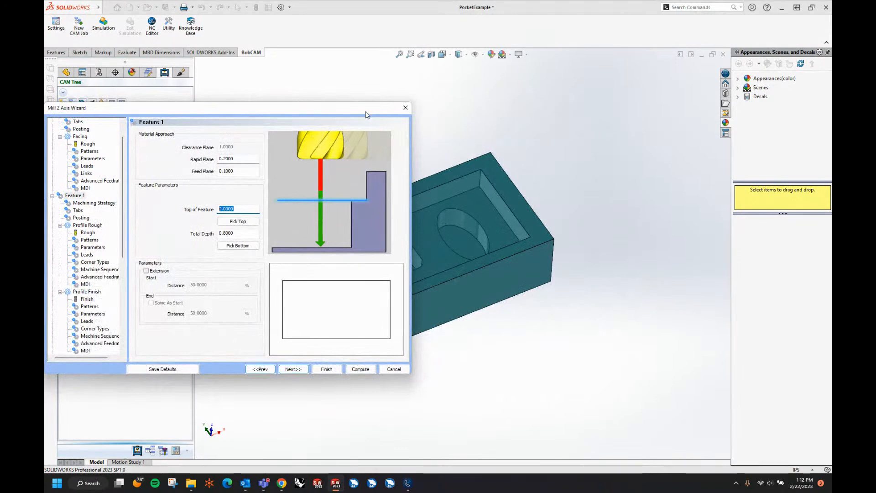
left_click_drag(371, 110, 598, 97)
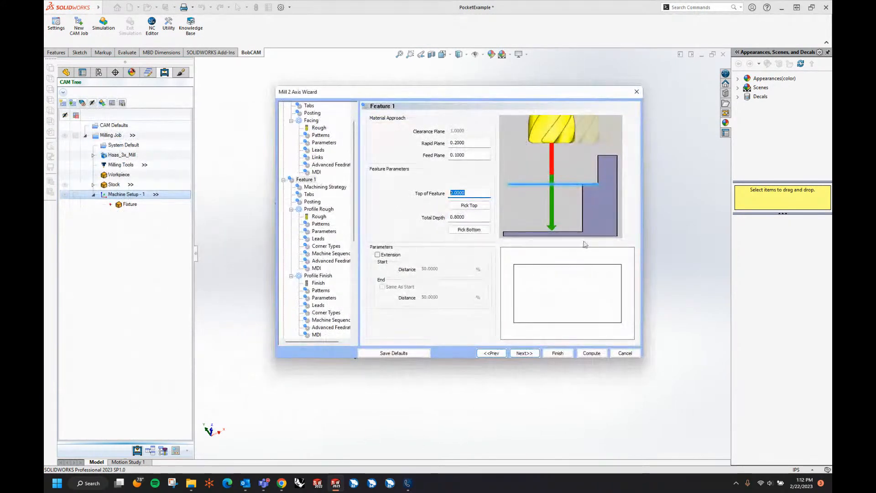
left_click(526, 354)
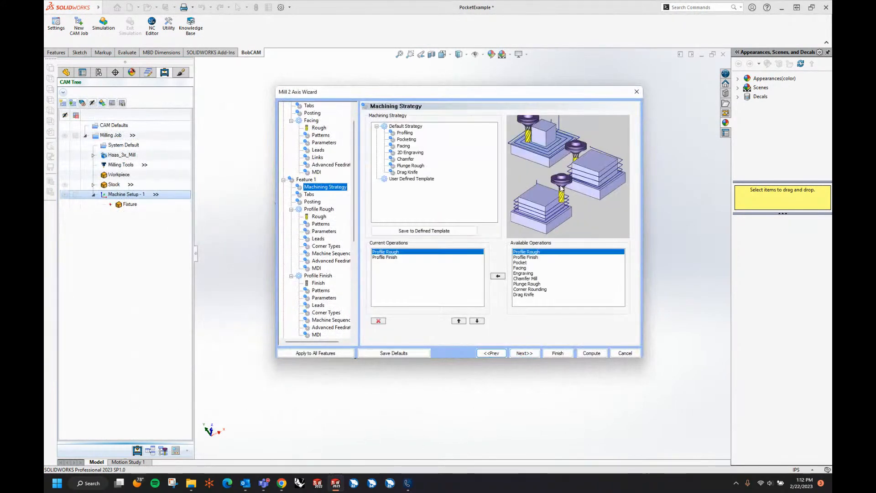
left_click(401, 140)
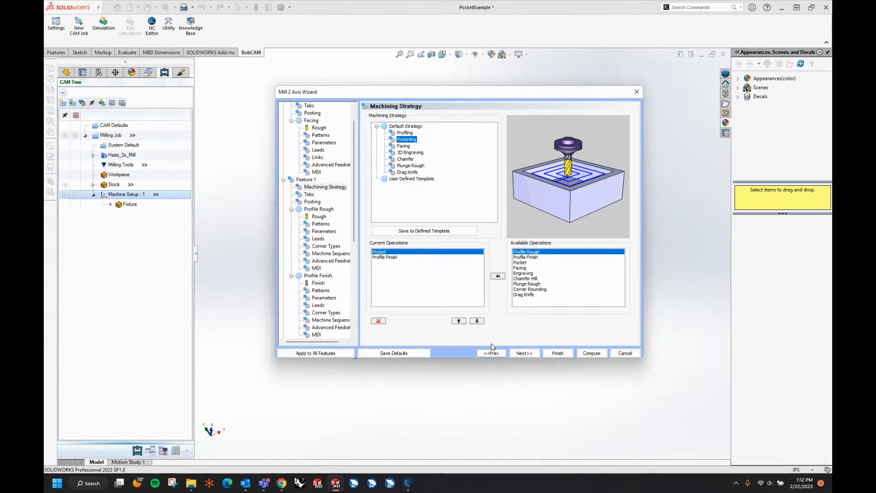
left_click(526, 354)
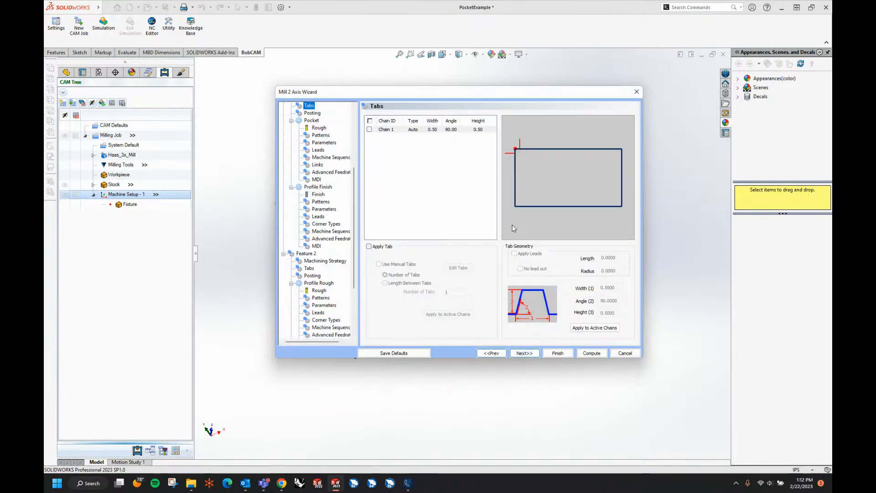
left_click(529, 354)
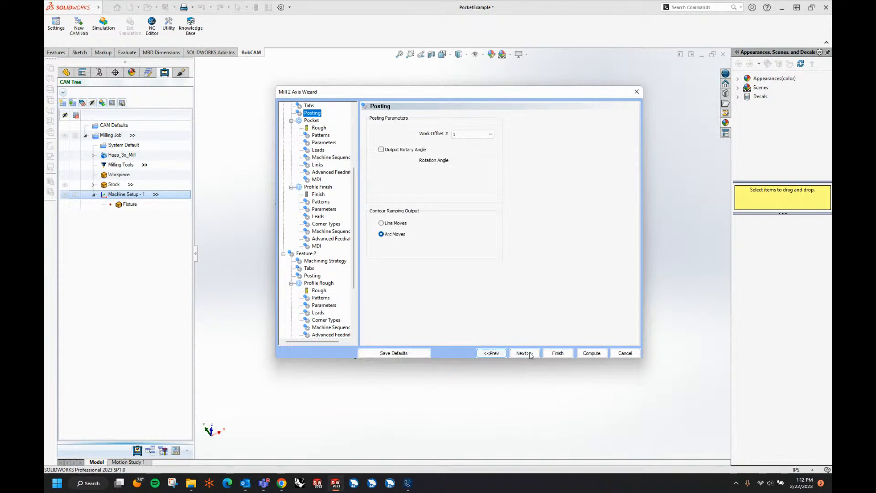
left_click(529, 354)
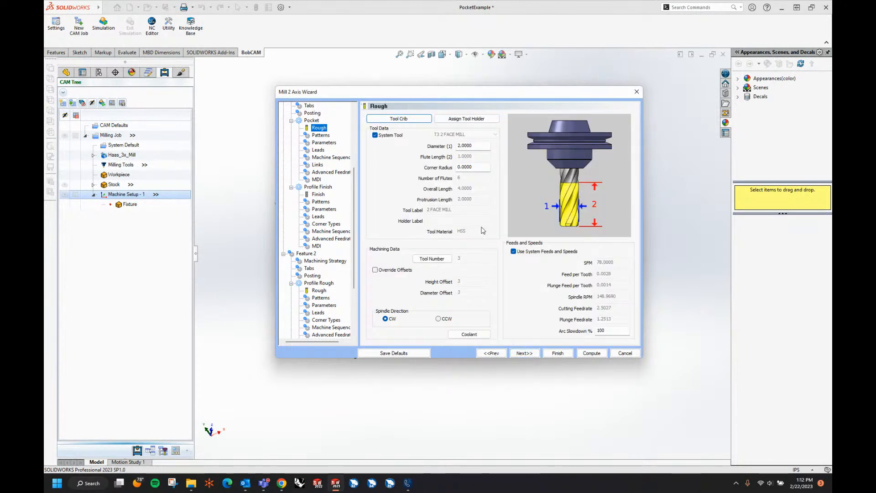
Set the pocket rough tool's diameter to 0.375 inches
double_click(481, 146)
type(".")
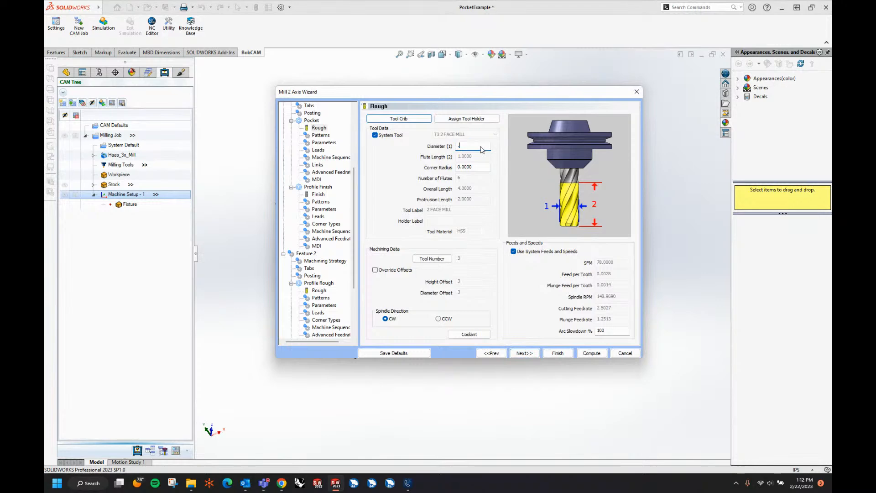
type("3750")
Add the 5/8 FLAT ENDMILL - LONG from the tool library to the tool crib and use it as the pocket's rough tool
left_click(399, 119)
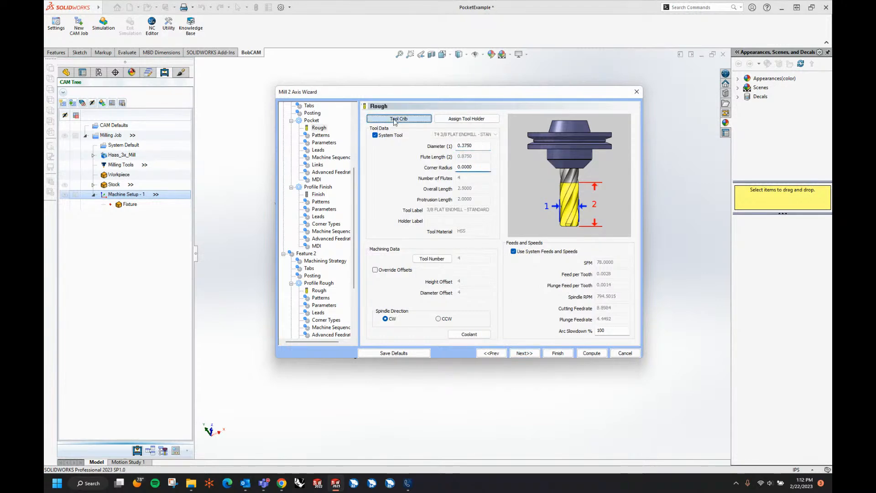
left_click(486, 328)
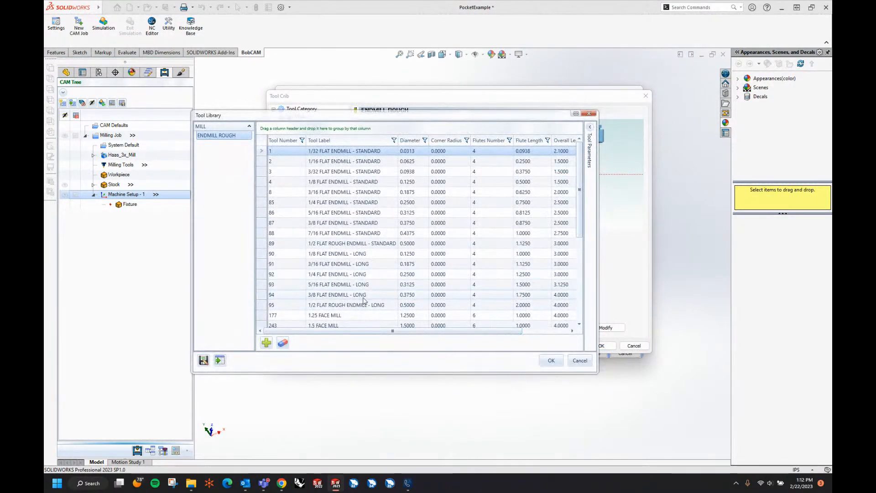
scroll(374, 295, "down", 2)
scroll(374, 296, "down", 2)
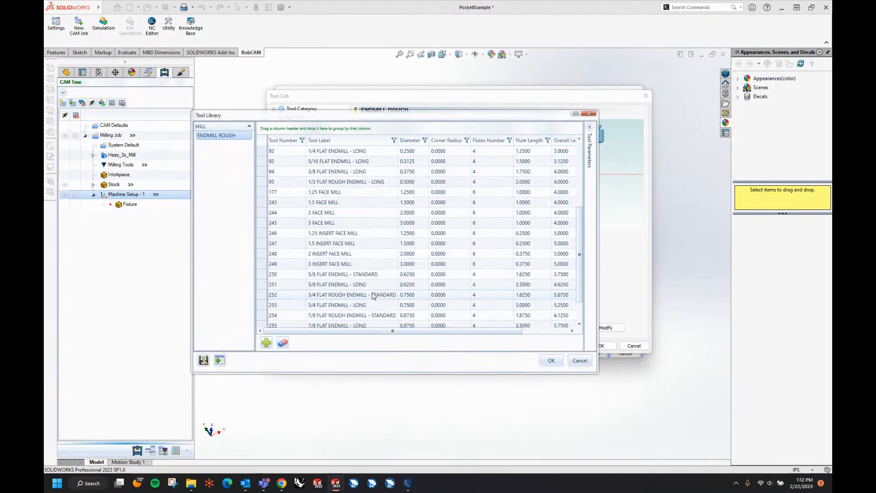
left_click(362, 285)
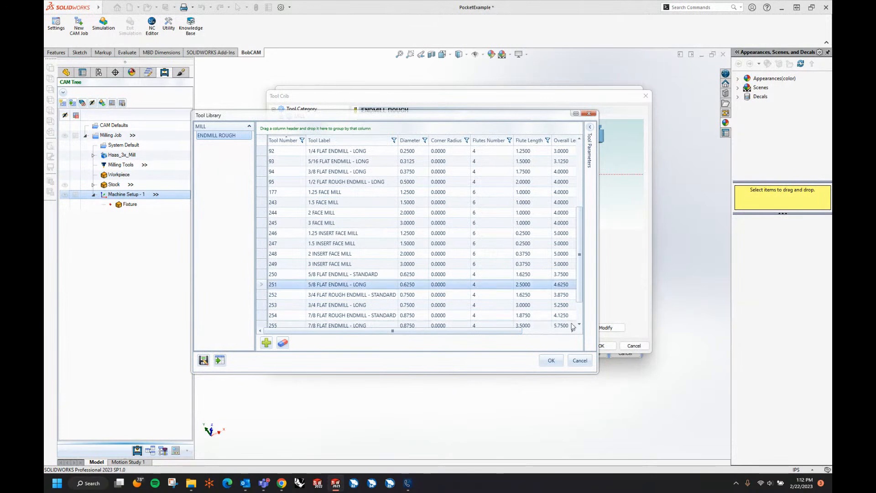
left_click(552, 360)
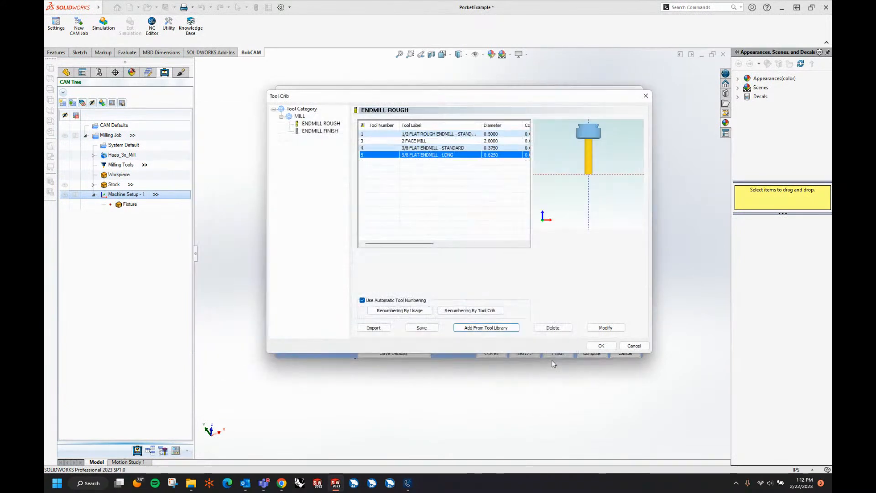
left_click(600, 347)
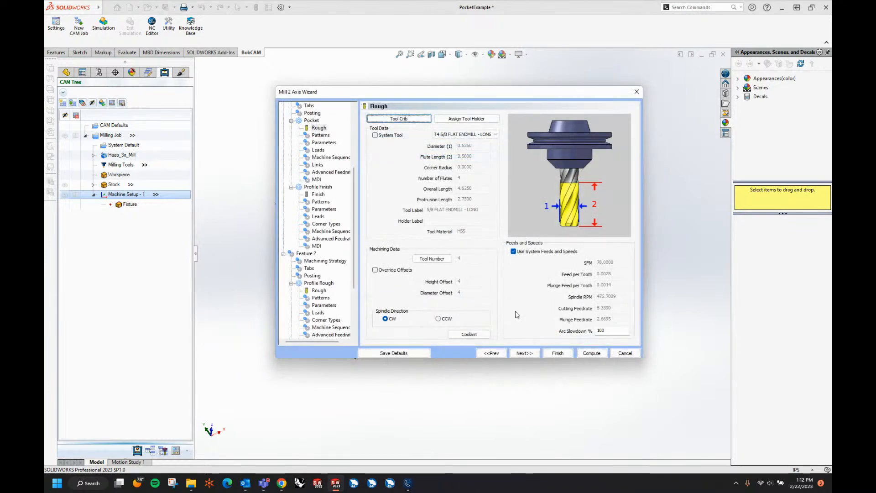
Keep the Offset Pocket Out pattern, set the pocket's side allowance to 0.02, and change the depth method to Multiple Steps
left_click(533, 354)
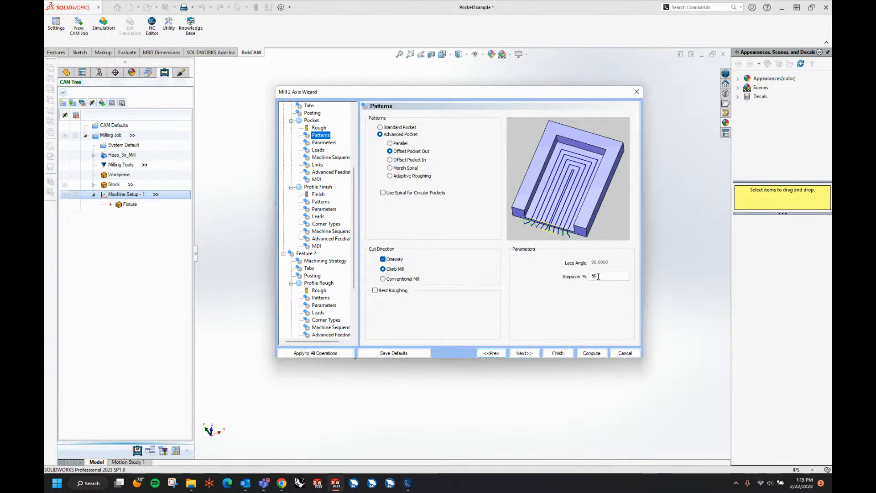
left_click(525, 353)
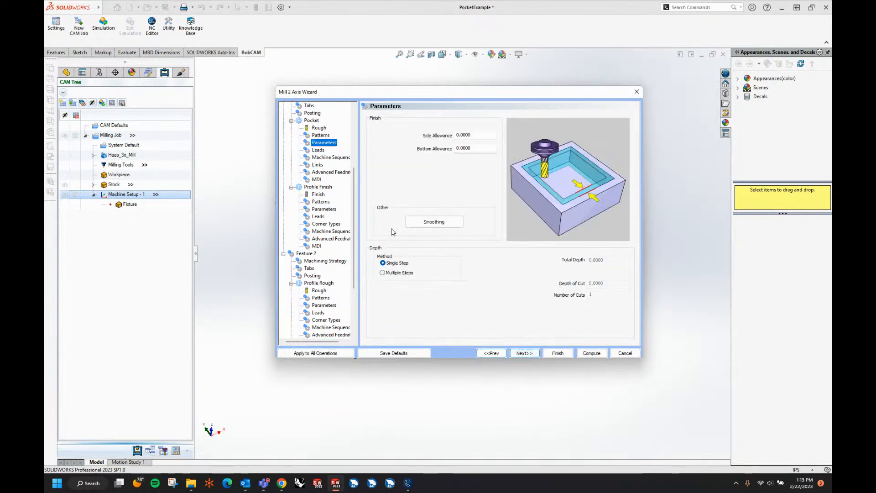
left_click_drag(488, 137, 400, 136)
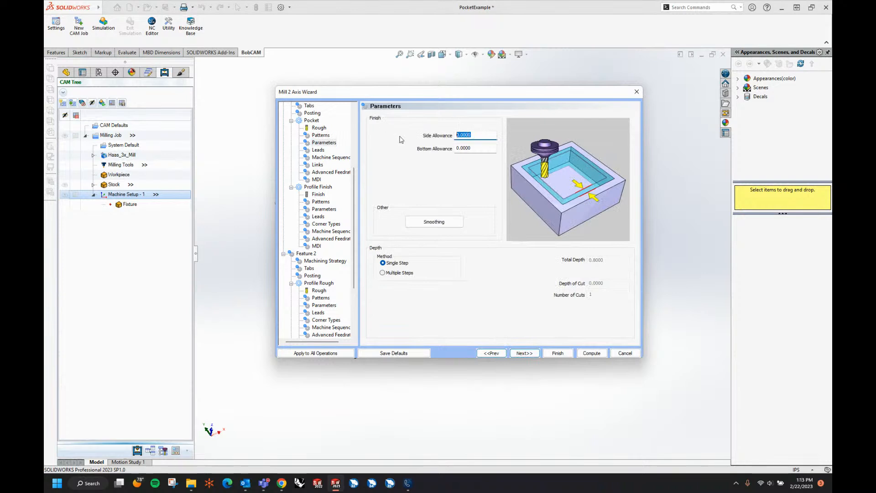
type(".02")
key("Tab")
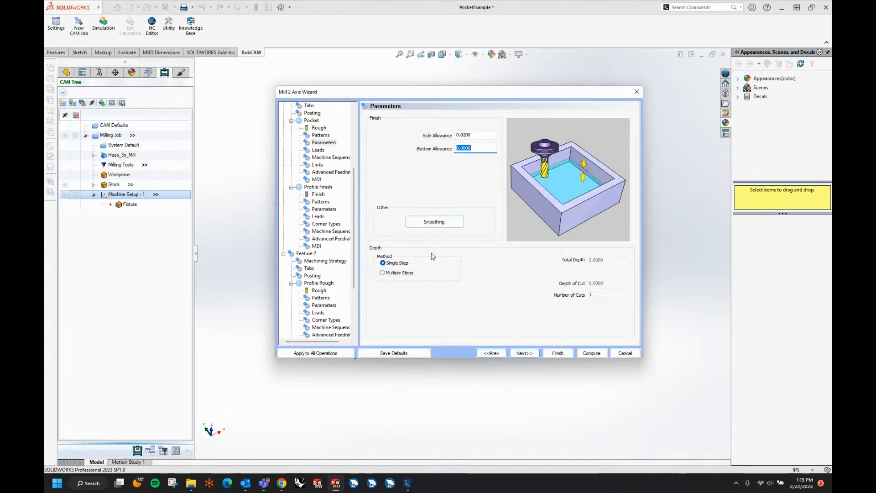
left_click(391, 273)
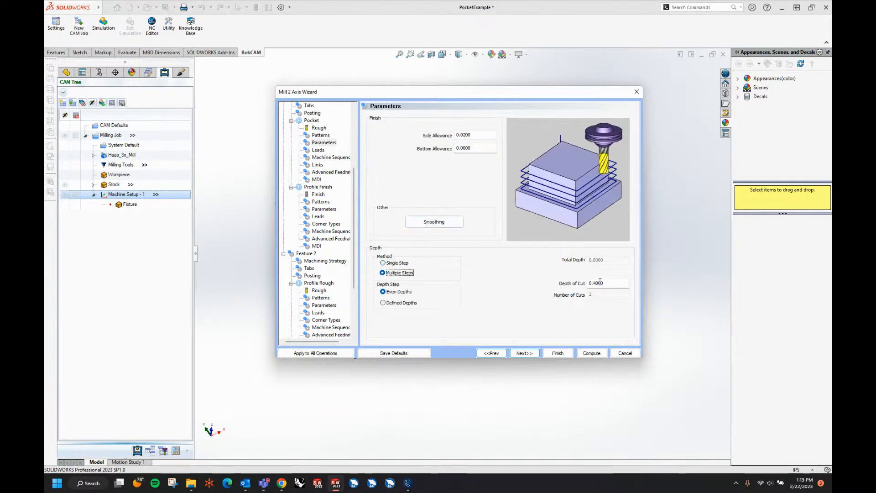
Set the pocket's lead-in to a Spiral entry with a radius of .625/2 and a 7-degree angle of approach
left_click(525, 353)
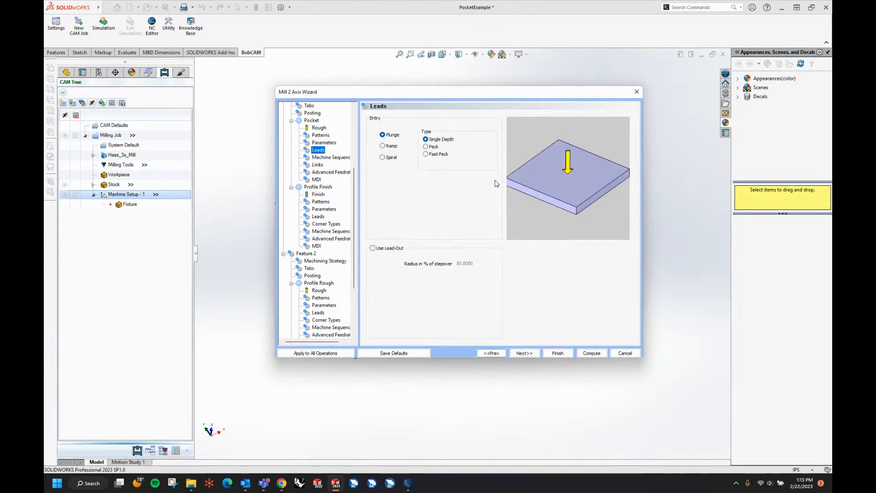
left_click(387, 157)
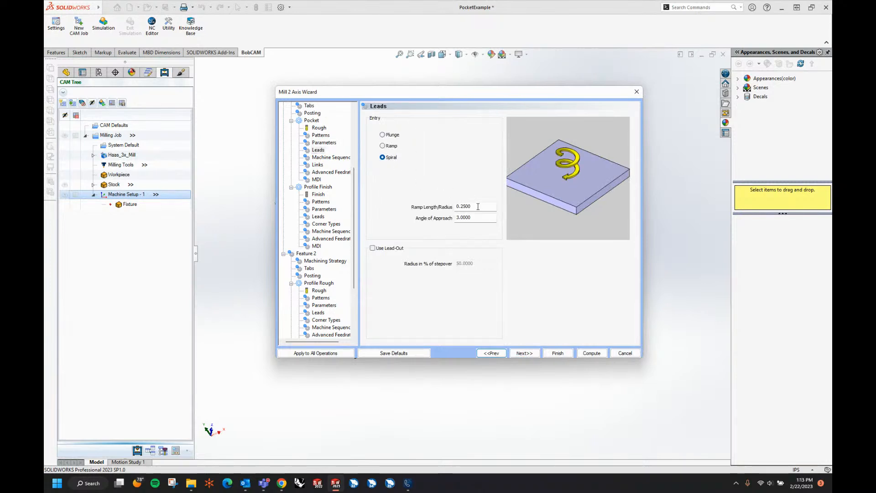
double_click(478, 206)
type(".625/2")
key("Tab")
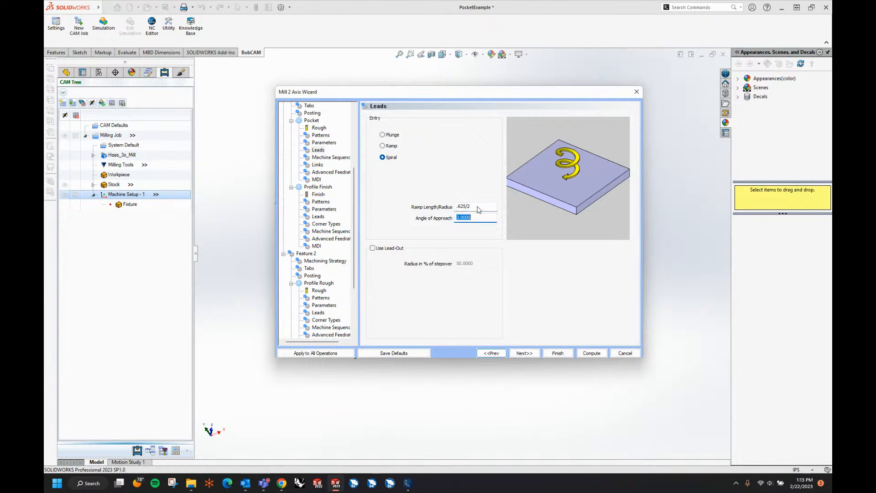
left_click(481, 219)
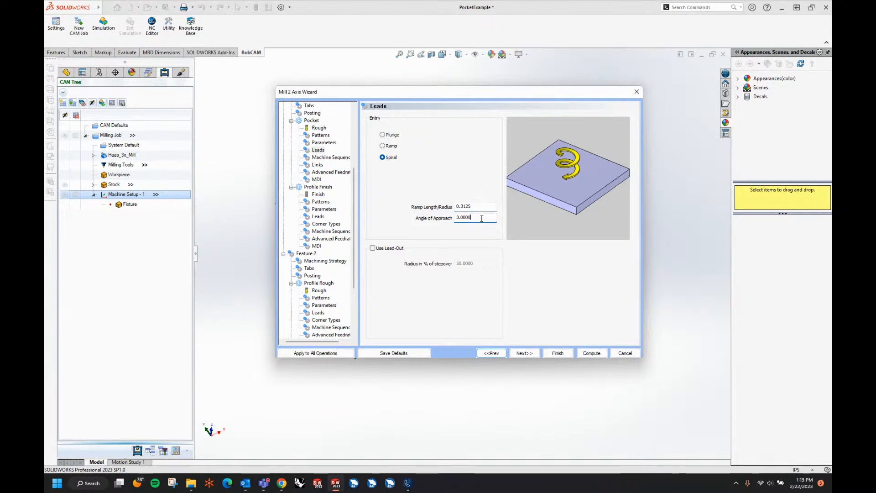
double_click(482, 218)
type("7")
key("Tab")
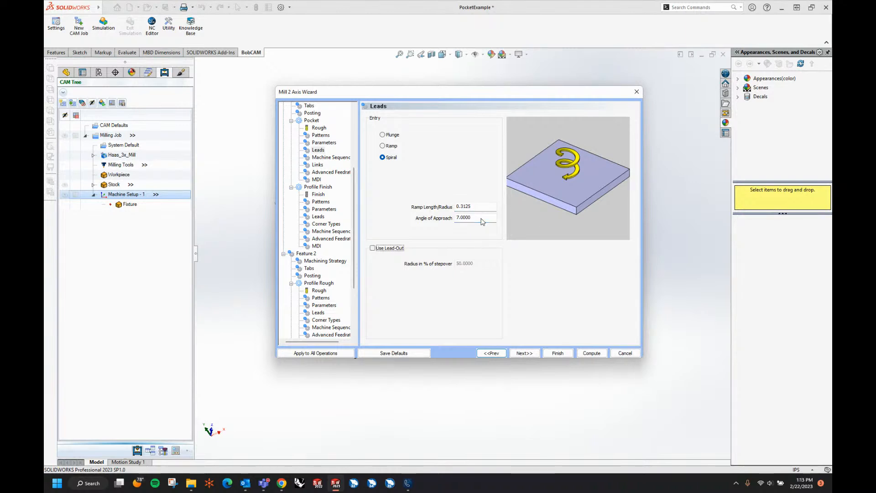
Review the pocket's machine sequence, links and advanced feedrates, keeping Closest sorting and Direct links
left_click(525, 353)
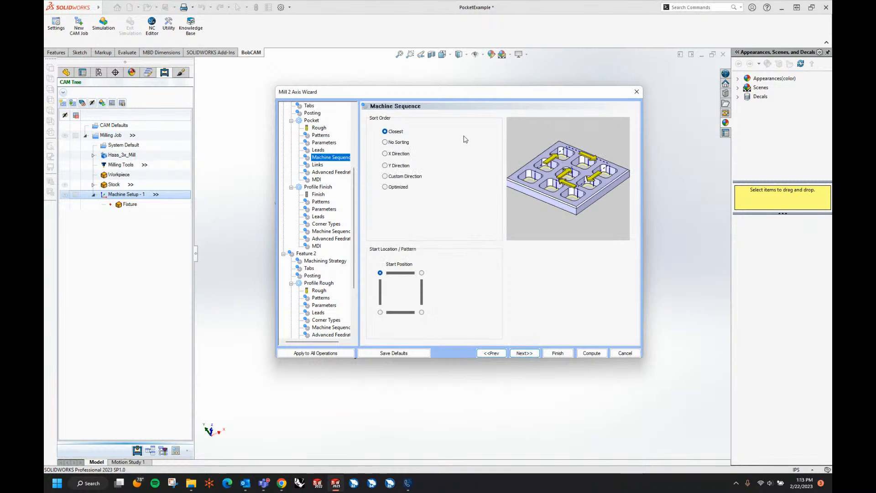
left_click(528, 355)
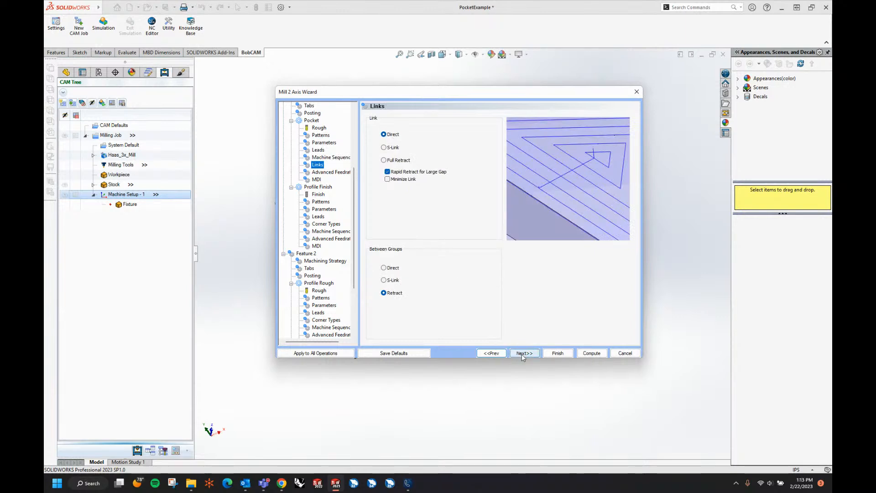
left_click(522, 355)
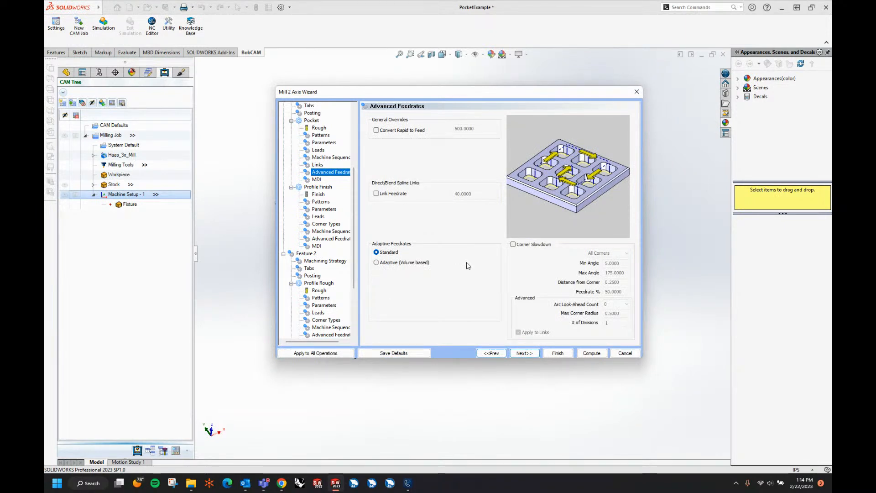
Switch the pocket's adaptive feedrates to Adaptive (Volume based) with a minimum feedrate of 25%
left_click(377, 263)
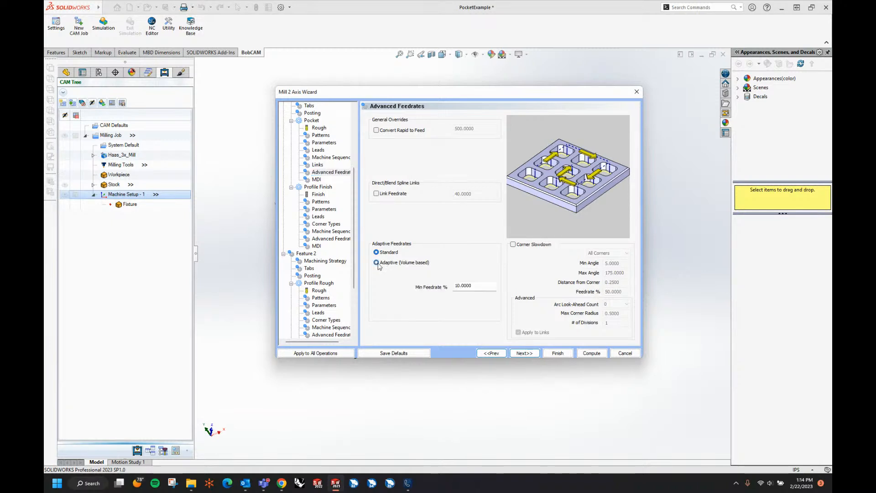
double_click(479, 285)
type("25")
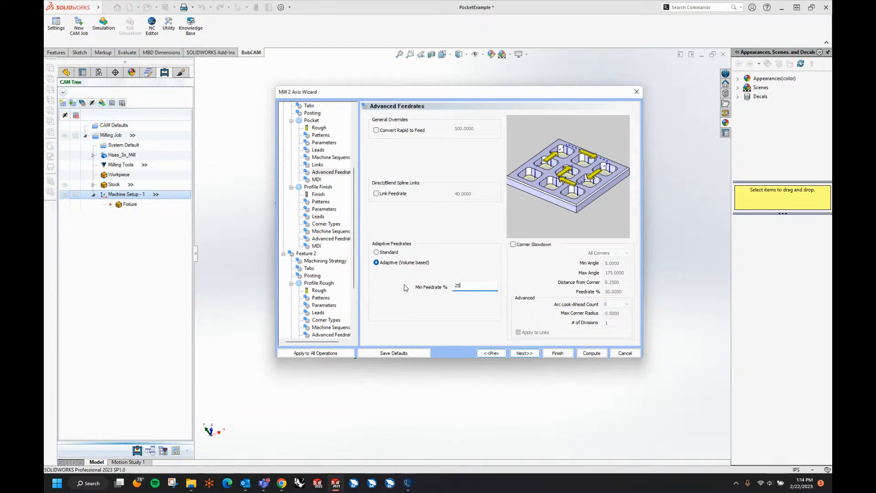
key("Tab")
Override the system feeds and speeds for the pocket's rough tool and set its cutting feedrate to 100
left_click(319, 128)
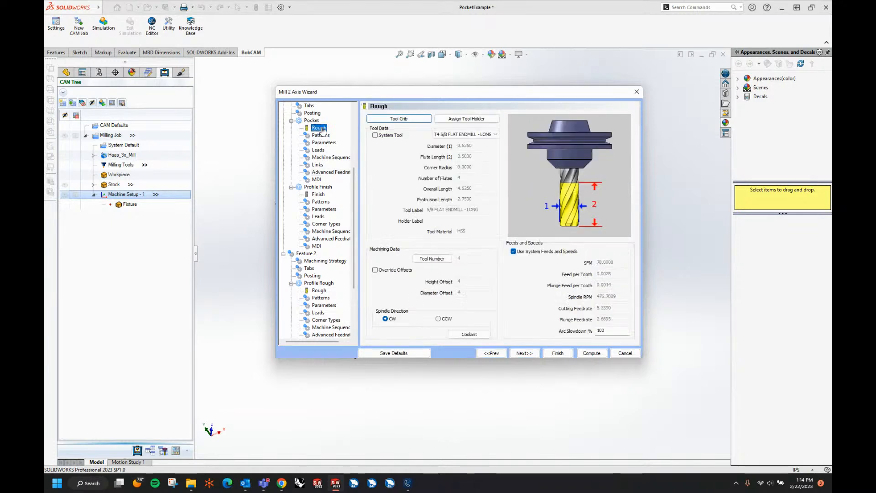
left_click(514, 251)
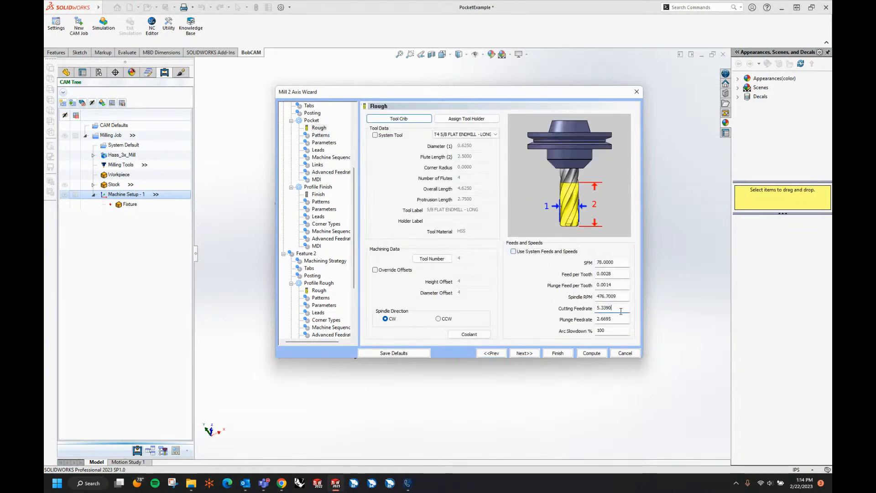
double_click(614, 309)
type("100")
key("Tab")
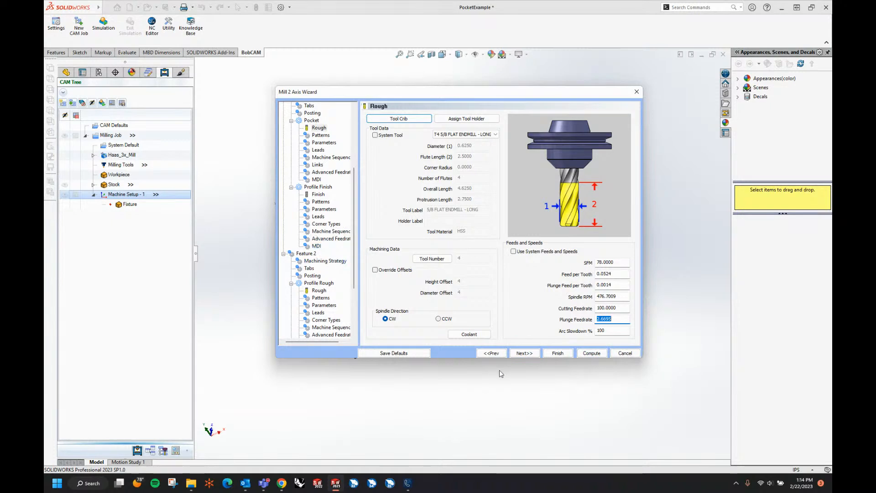
left_click(322, 172)
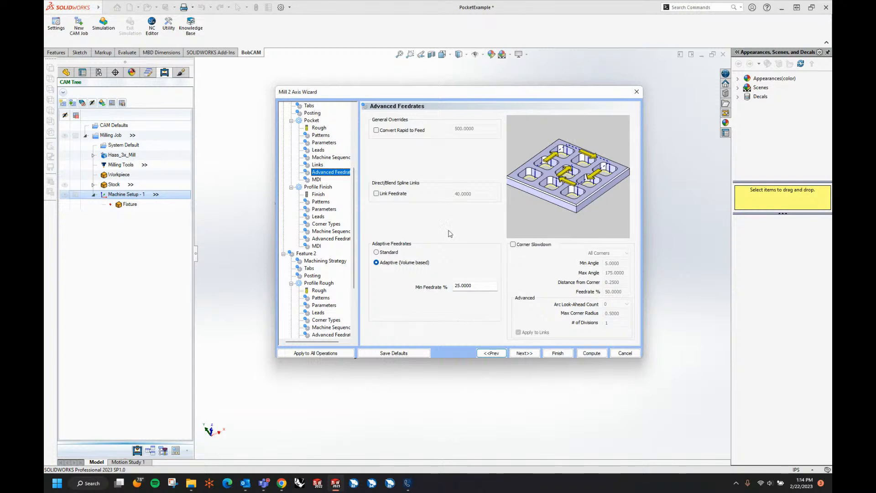
Set the Profile Finish tool diameter to .1875, leaving the pocket's MDI commands as they are
left_click(525, 354)
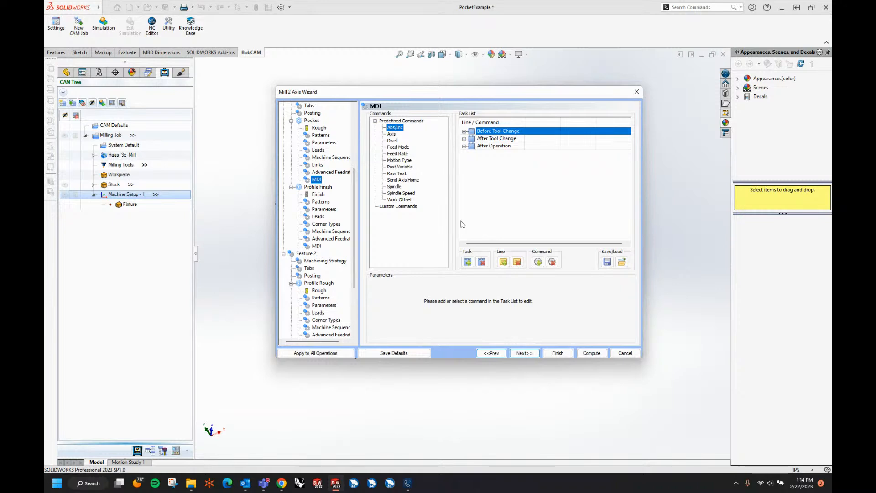
left_click(525, 355)
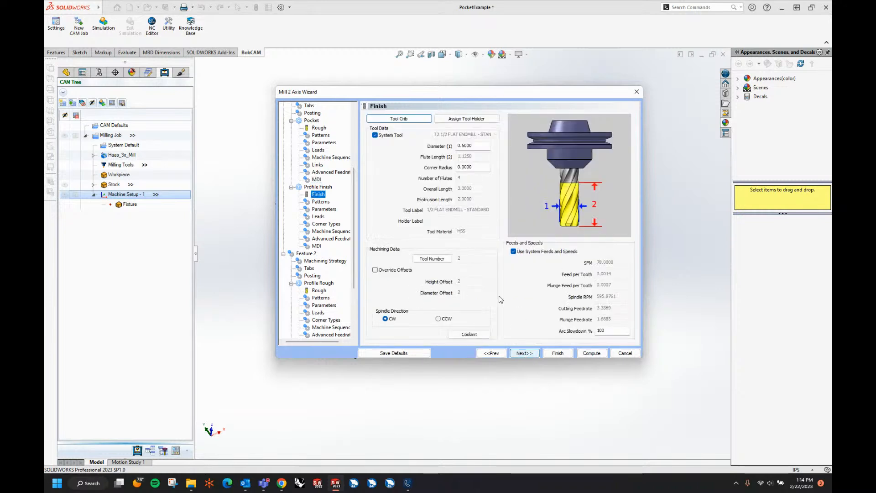
double_click(471, 145)
type(".1875")
key("Tab")
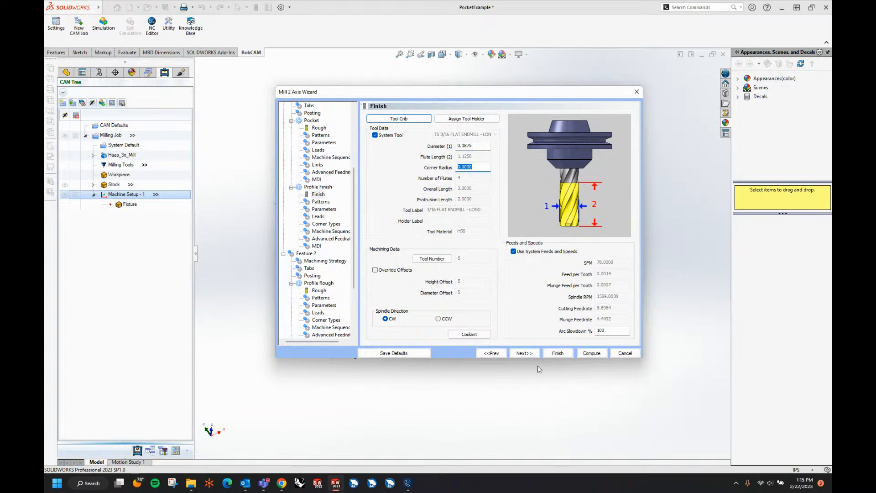
Enable one spring pass for the profile finish, leaving Apply Leads Prior to Spring Pass off
left_click(525, 354)
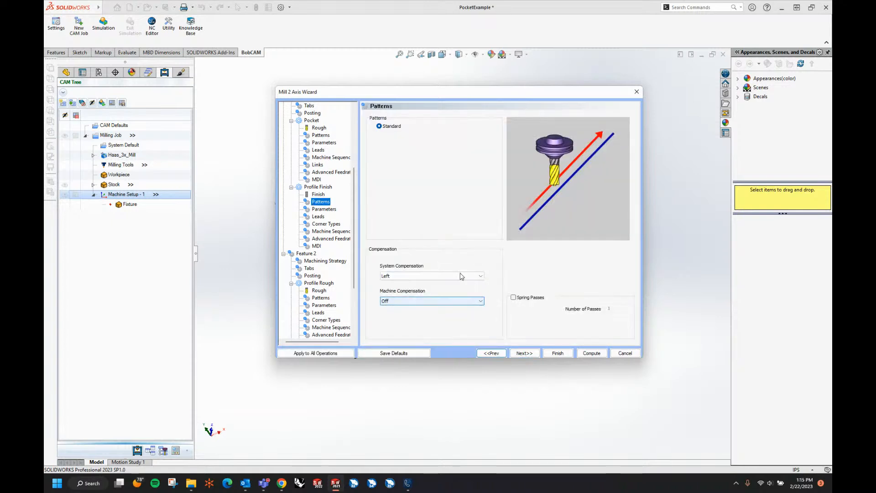
left_click(514, 297)
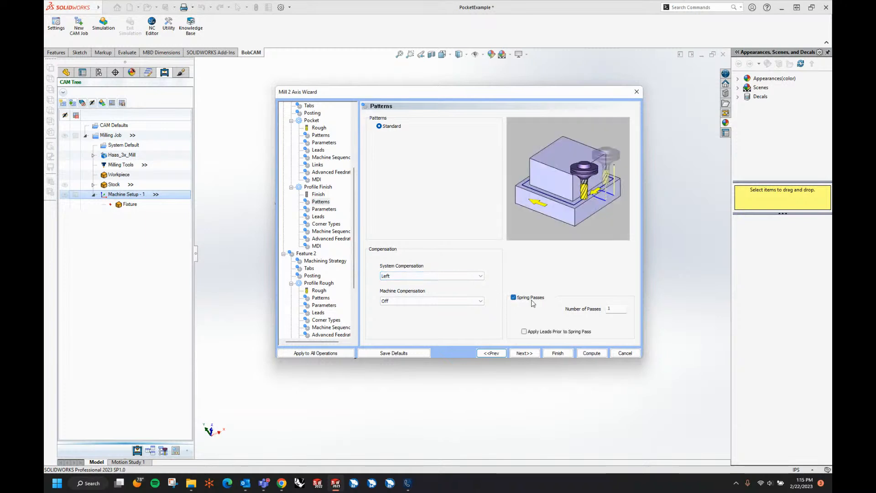
double_click(615, 309)
left_click(537, 332)
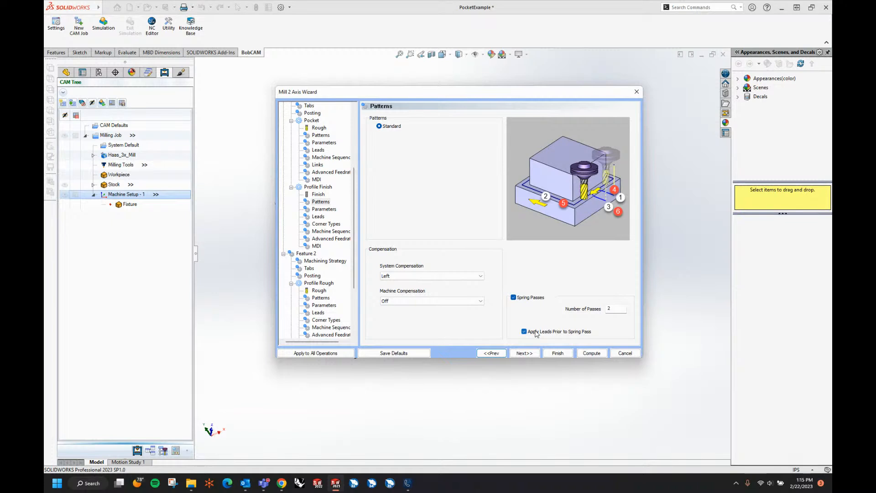
left_click(536, 332)
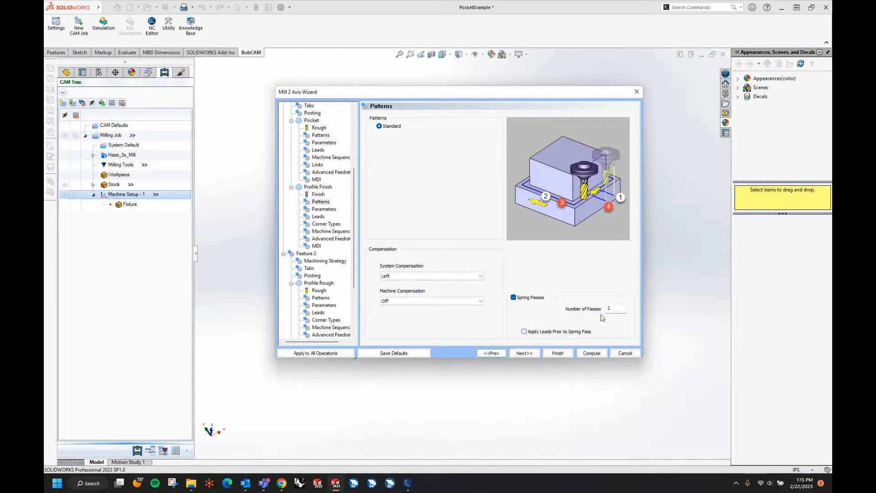
double_click(617, 306)
type("1")
key("Tab")
left_click(524, 331)
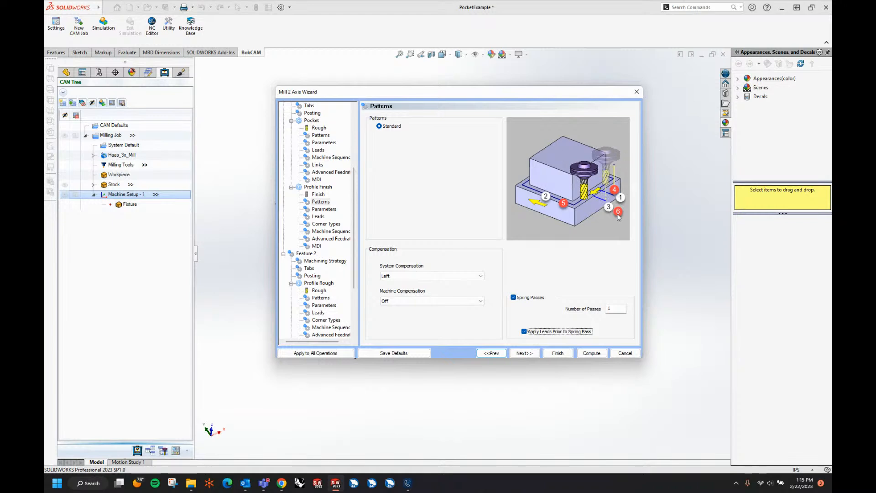
left_click(526, 332)
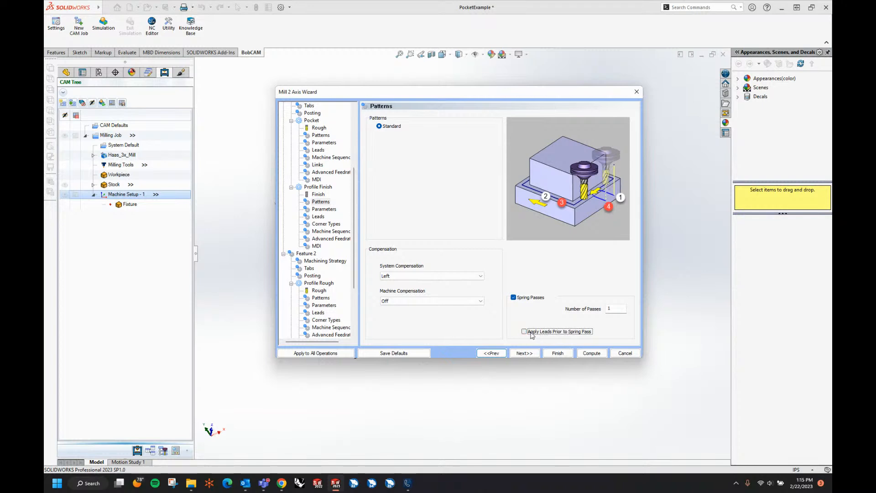
Keep the profile finish at a single depth step and give it a Circular lead-in with a Tangent line
left_click(524, 354)
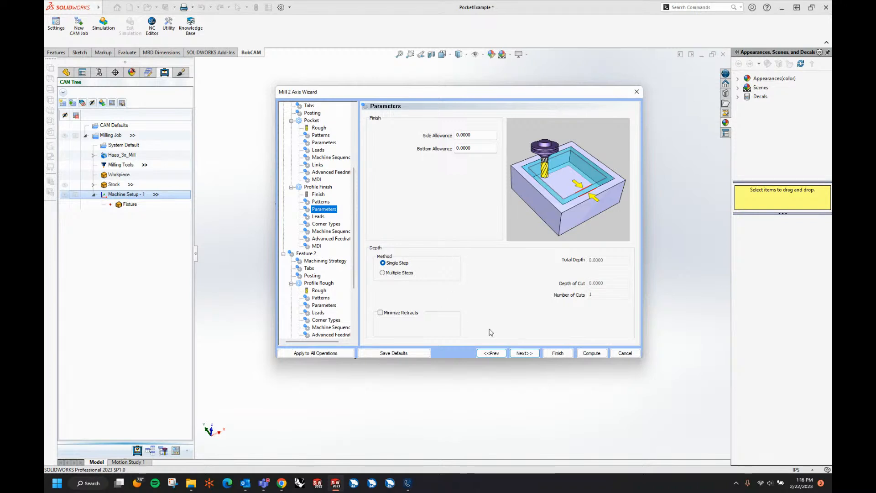
left_click(528, 353)
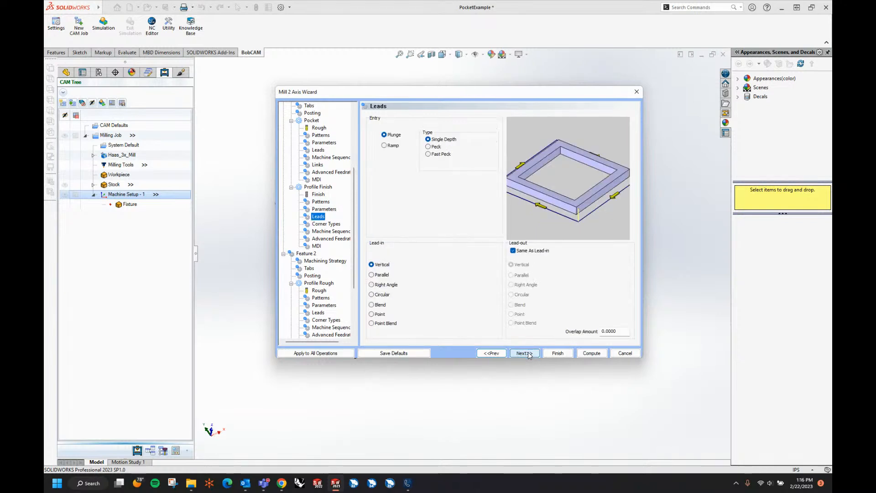
left_click(379, 315)
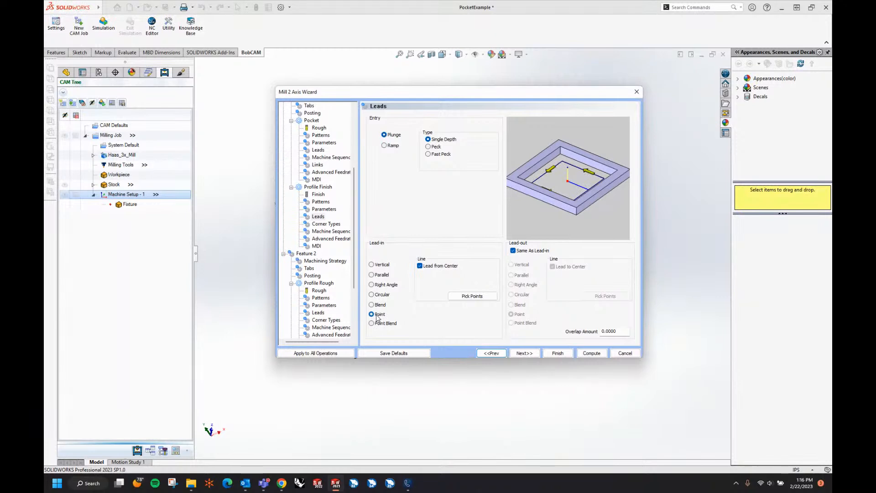
left_click(372, 267)
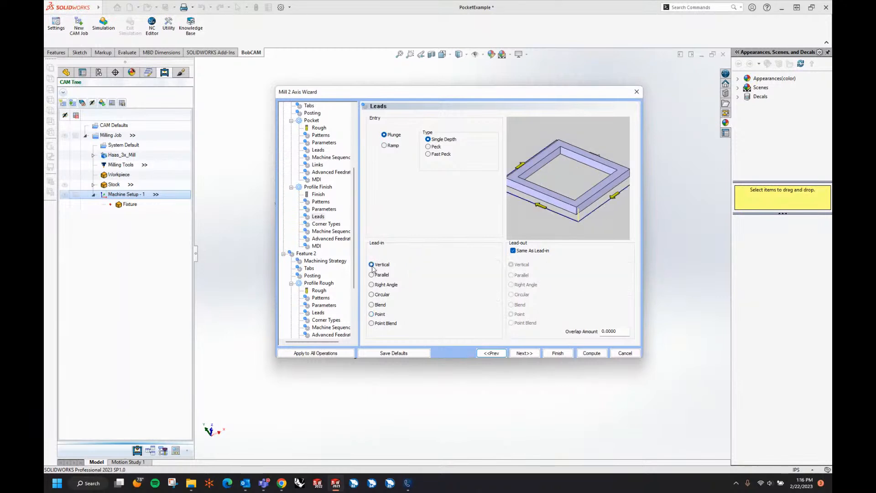
left_click(371, 294)
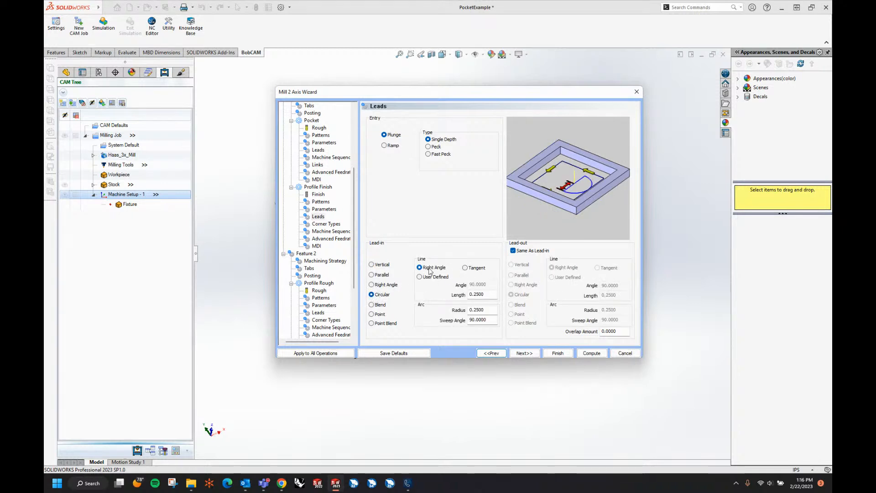
left_click(465, 268)
left_click(465, 269)
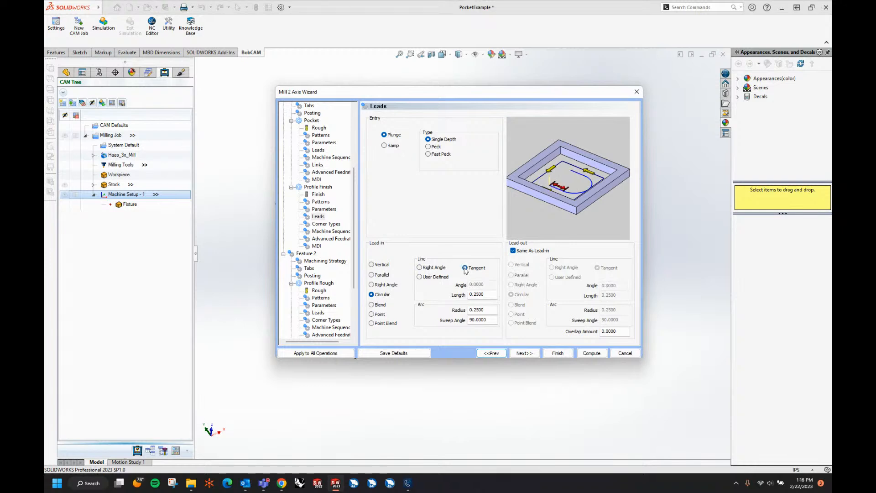
Set the circular lead-in's line length and arc radius to 0.0937 and its sweep angle to 45 degrees
double_click(487, 295)
type("0.0937")
key("Tab")
type(".097")
key("BackSpace")
type("3")
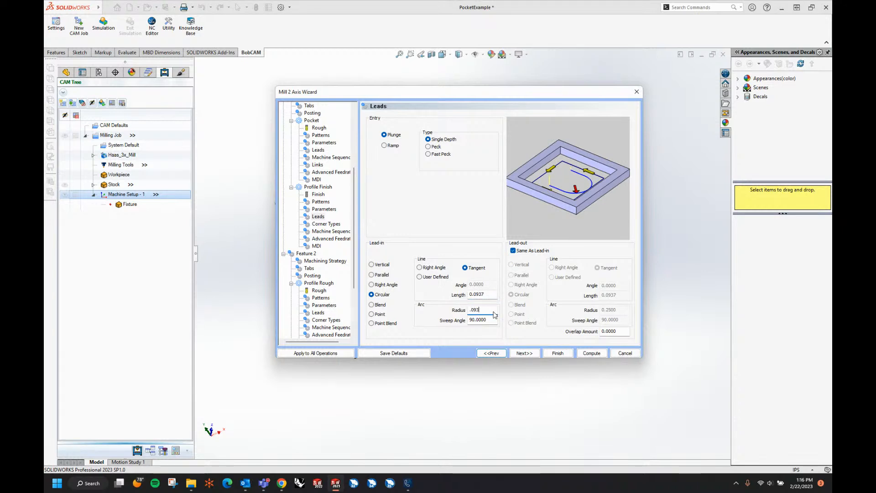
key("Tab")
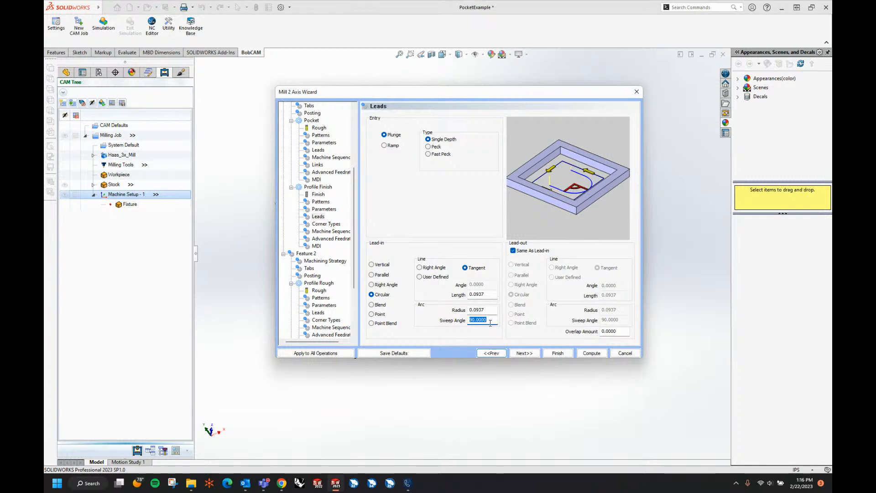
type("45")
key("Tab")
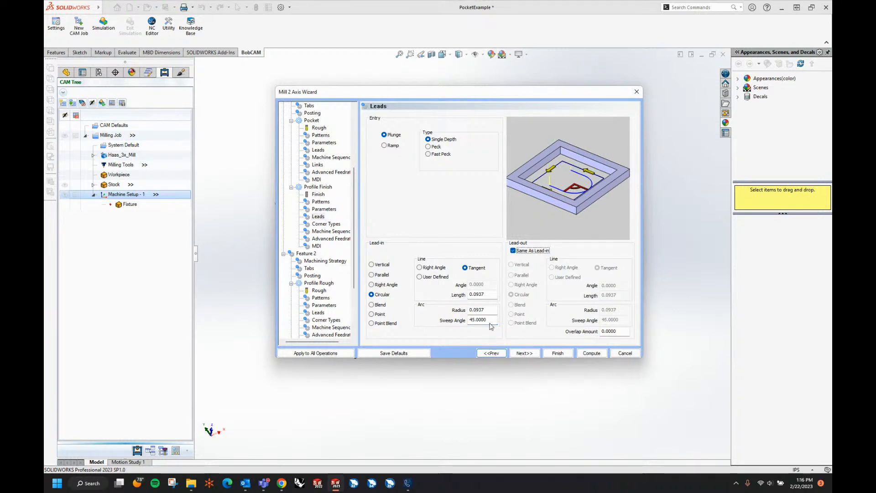
Keep Sharp corners and Closest sorting for the profile finish, and enable Corner Slowdown in its advanced feedrates
left_click(524, 352)
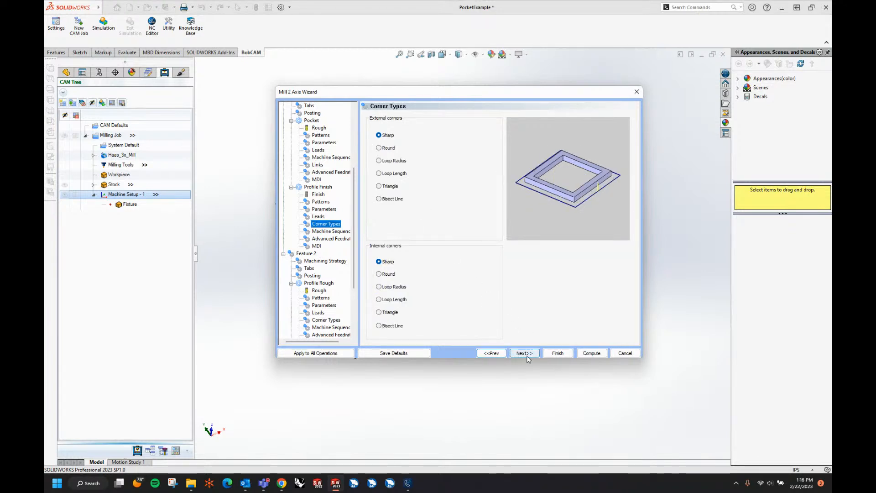
left_click(527, 355)
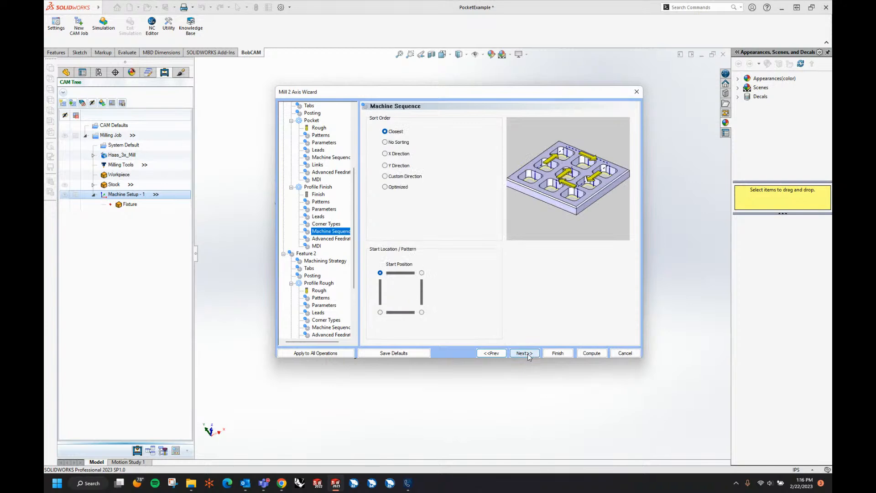
left_click(525, 354)
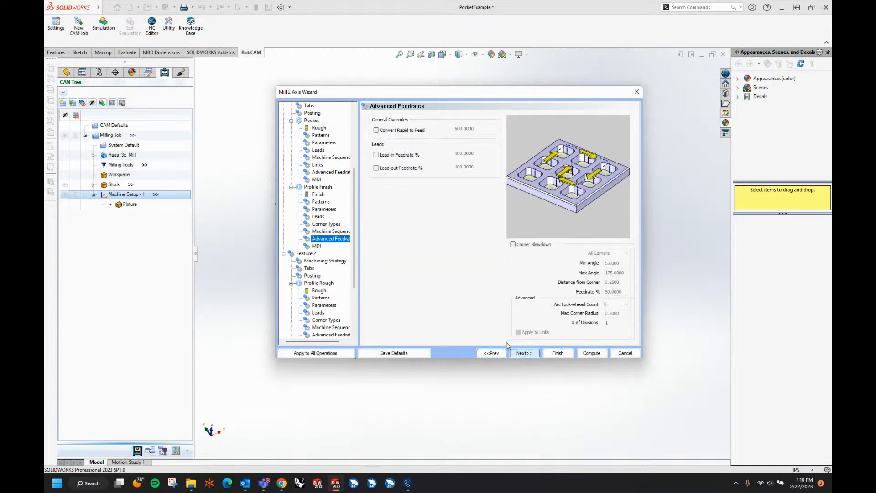
left_click(513, 245)
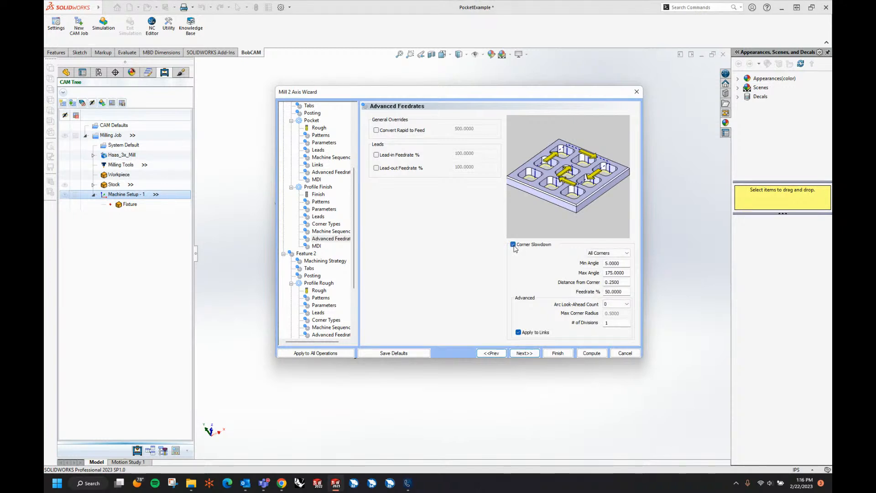
double_click(628, 282)
double_click(616, 293)
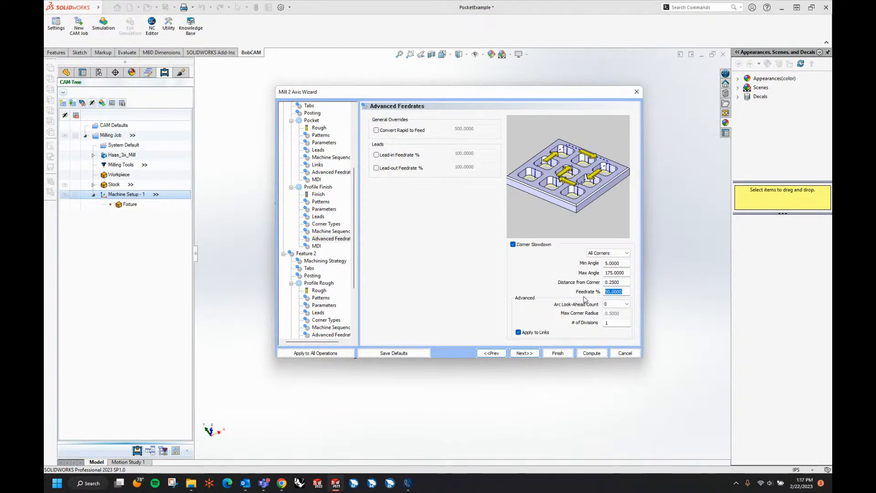
Override the system feeds and speeds for the 3/16 finish tool and set its cutting feedrate to 50
left_click(318, 195)
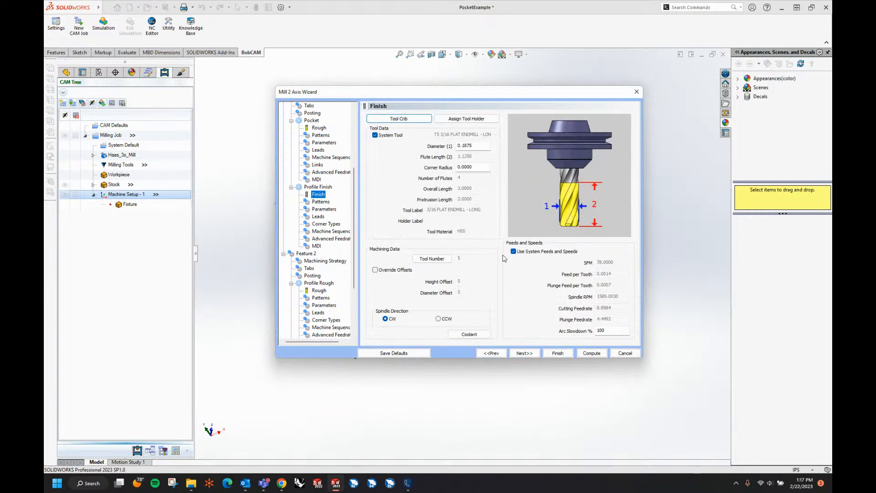
double_click(614, 308)
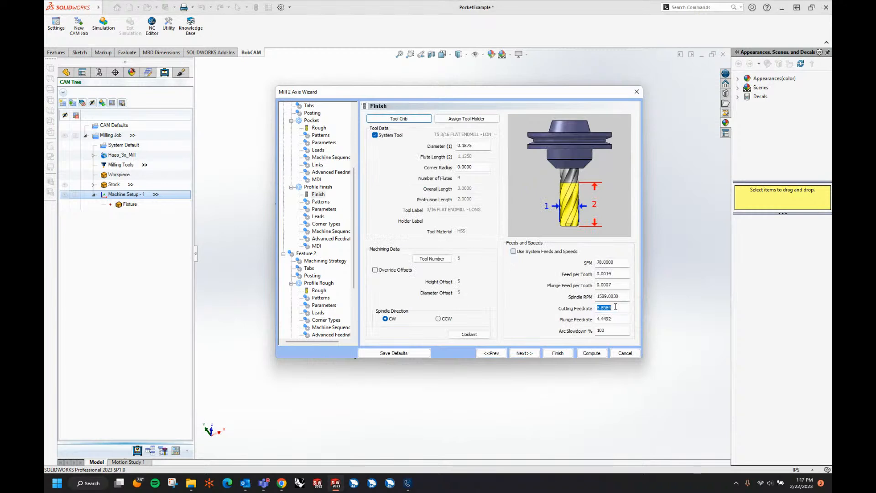
type("50")
key("Tab")
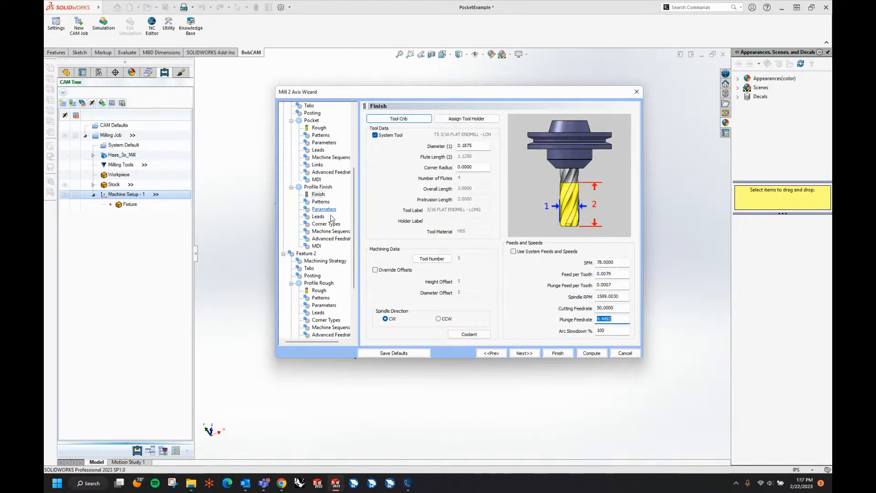
Set the profile finish's corner slowdown distance from corner to 0.125 and continue to its MDI settings
left_click(318, 239)
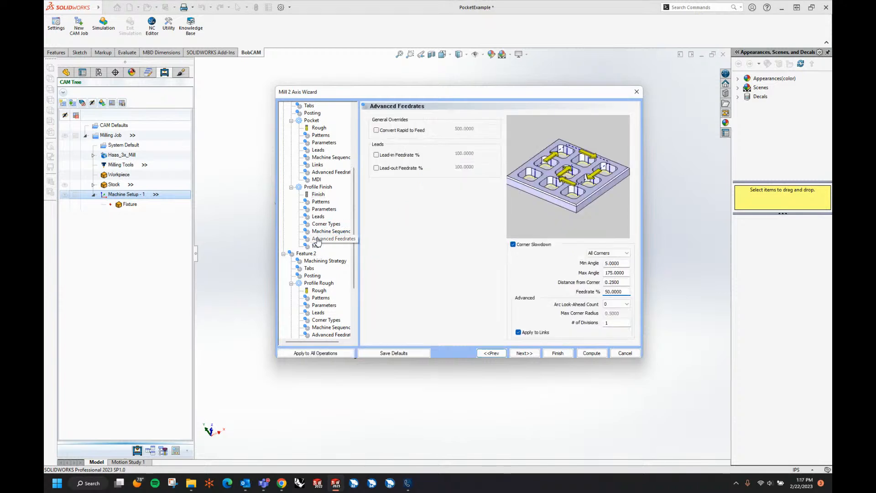
double_click(626, 290)
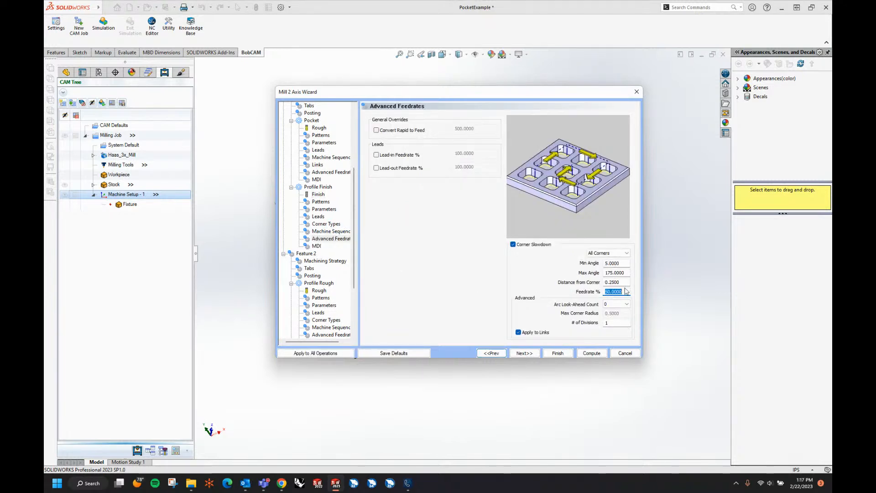
double_click(625, 282)
type("0.125")
key("Tab")
left_click(524, 353)
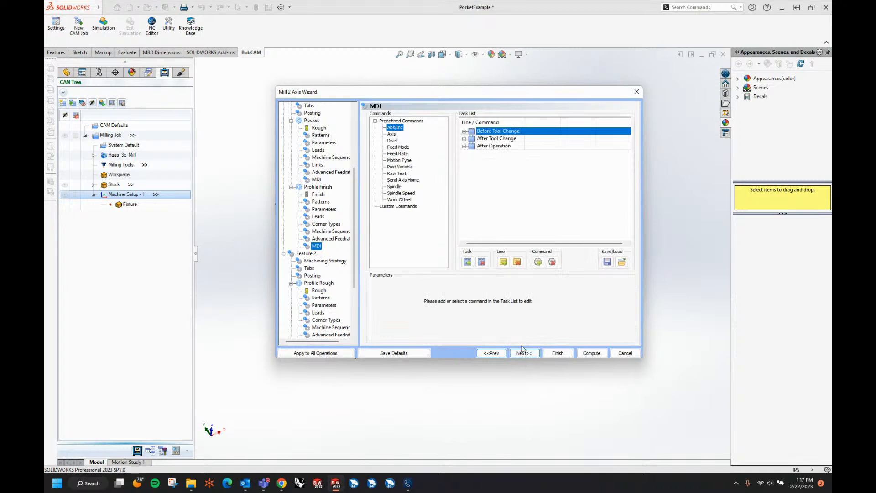
Raise the rapid plane of Feature 2 by 0.8 to 1.0000, leaving its top of feature and total depth as they are
left_click(525, 354)
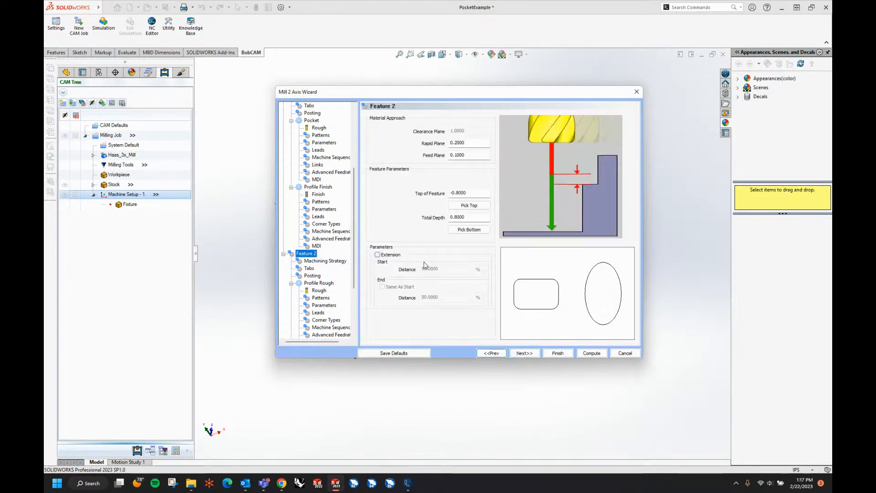
left_click(475, 192)
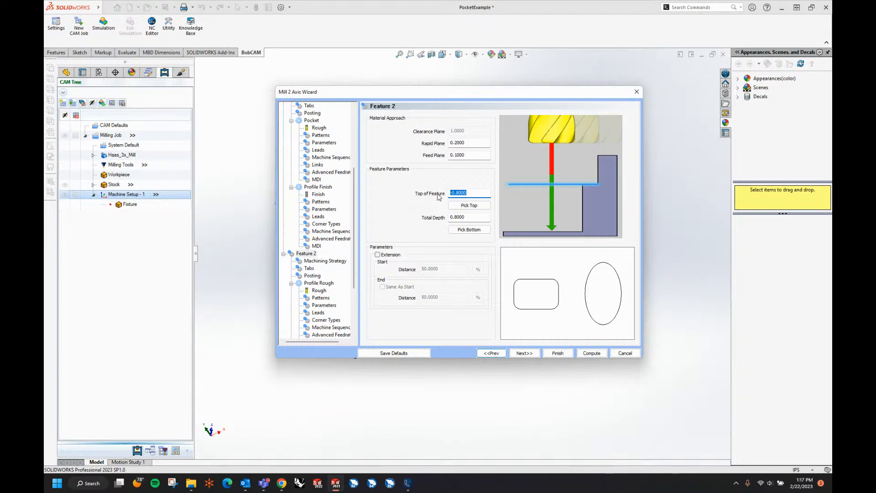
left_click(469, 216)
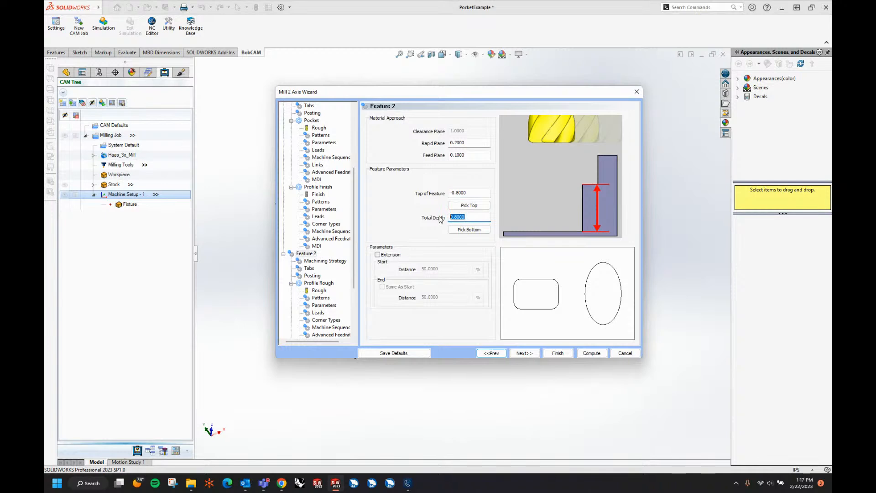
left_click(481, 192)
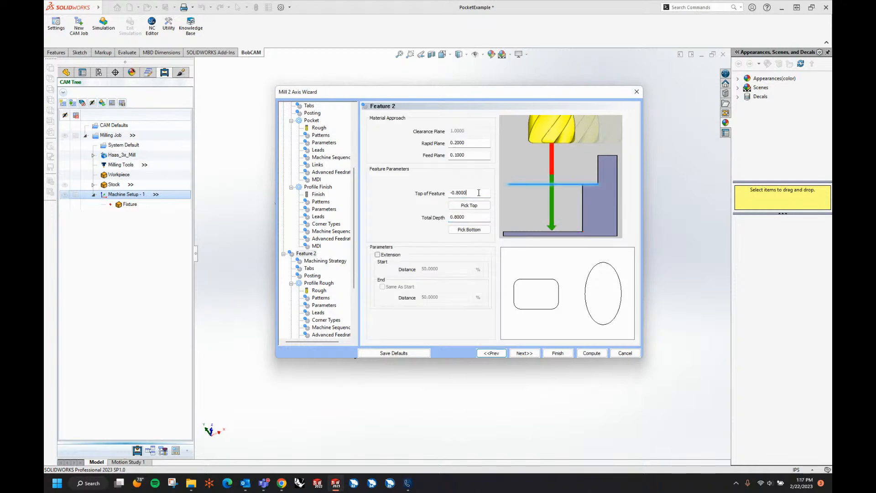
left_click(477, 146)
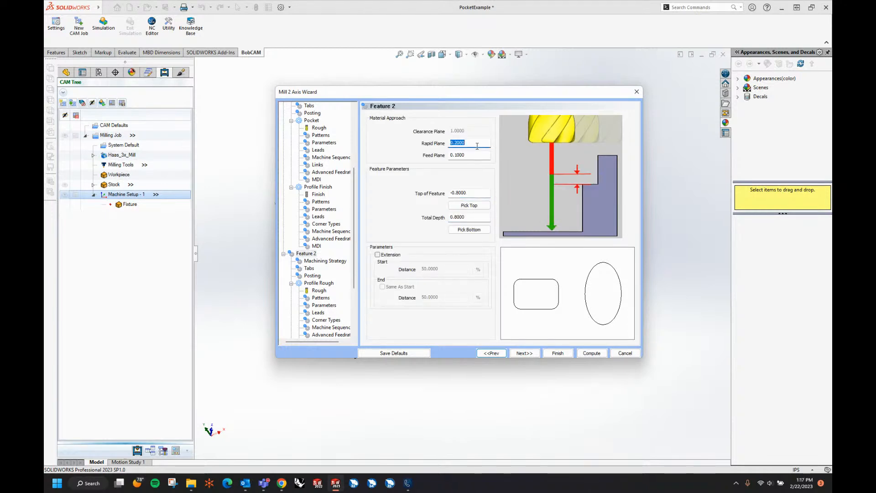
left_click(476, 146)
type("+.8")
key("Tab")
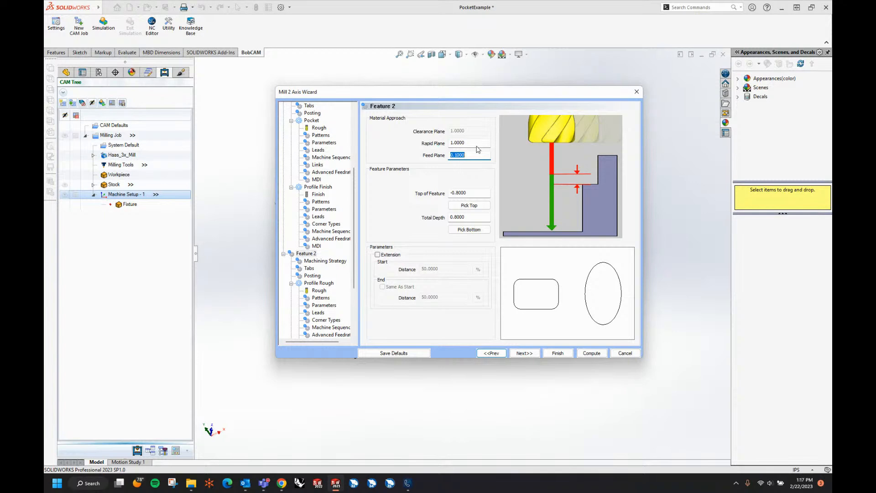
Apply the default Pocketing strategy to Feature 2 and continue past its tabs and posting settings to the pocket's rough tool
left_click(524, 354)
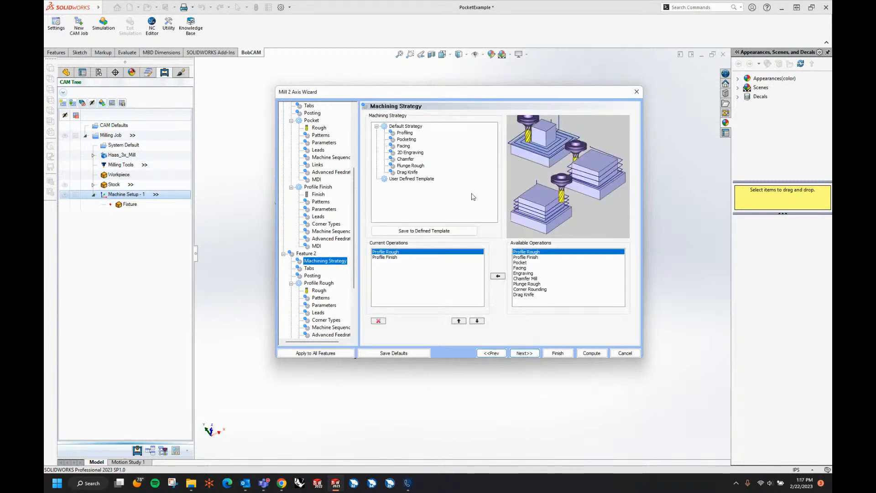
left_click(407, 139)
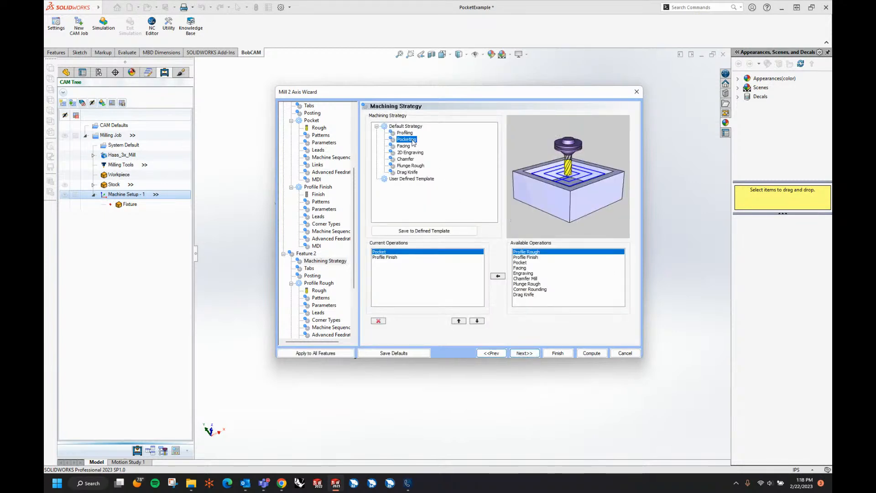
left_click(525, 353)
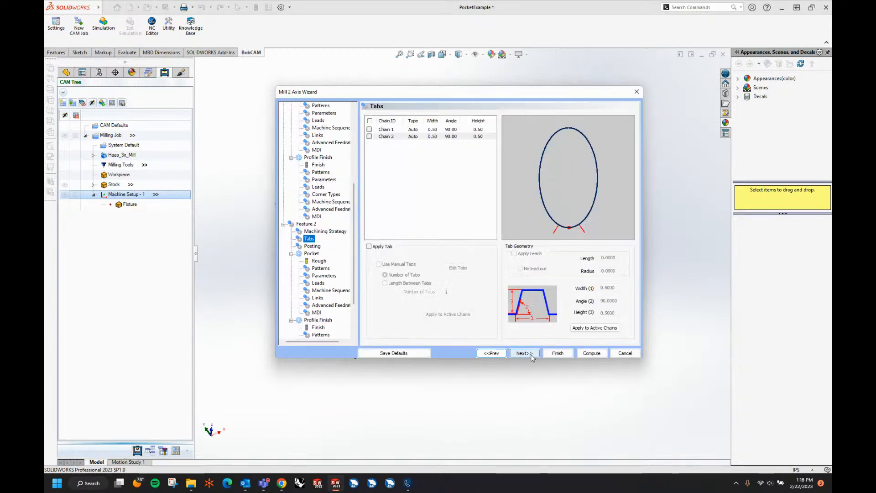
left_click(531, 355)
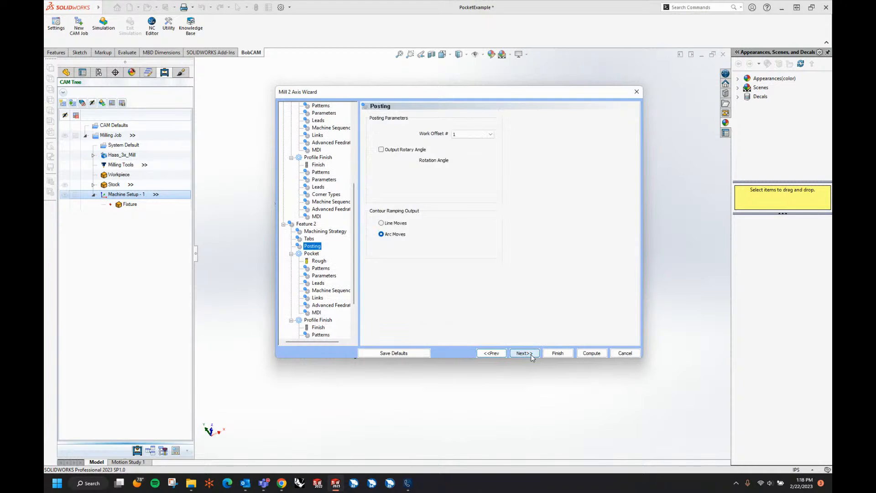
left_click(525, 353)
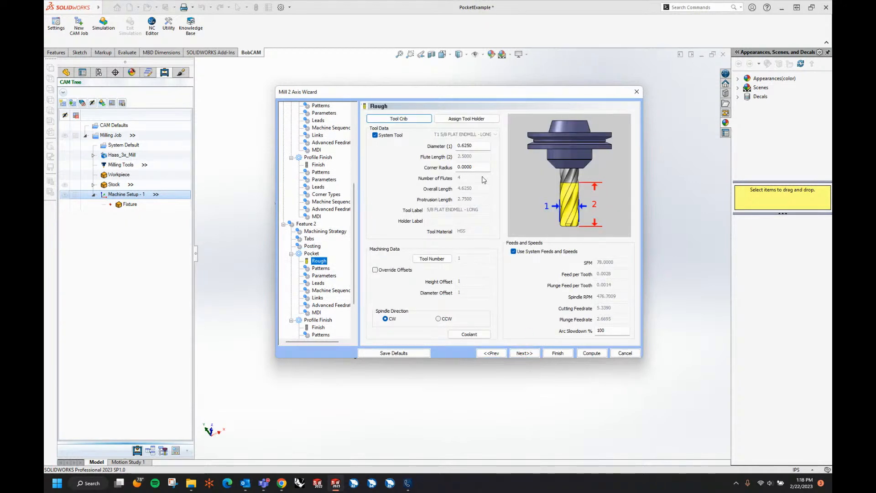
Choose the Adaptive Roughing pattern for Feature 2's pocket and set its stepover to 10%
left_click(525, 354)
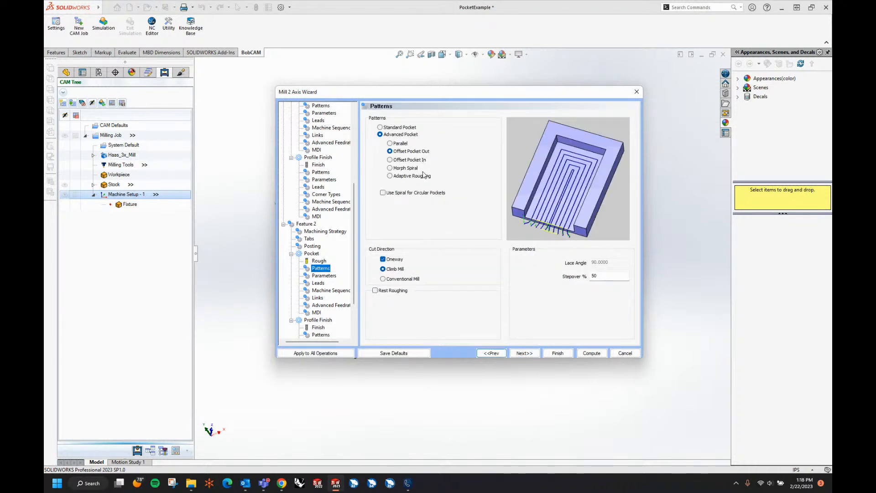
left_click(390, 176)
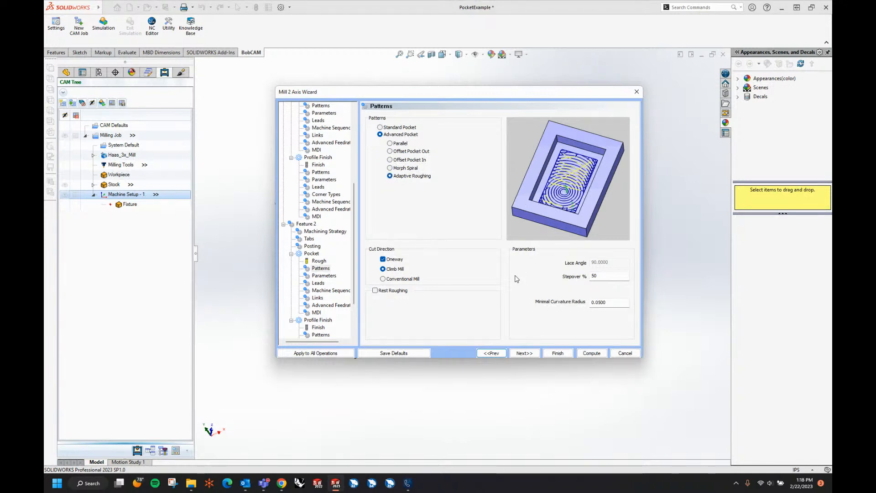
left_click(603, 277)
type("1")
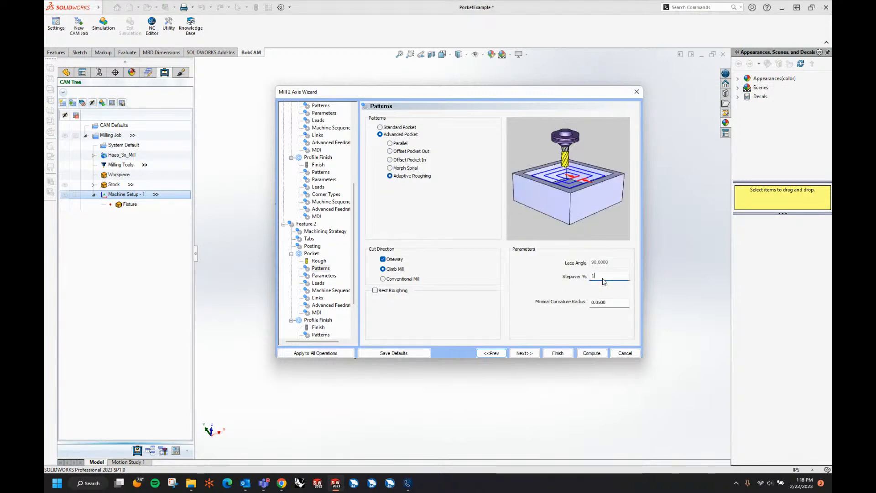
type("0")
key("Tab")
Set the pocket roughing's side allowance to 0.02 and save the parameters as defaults
left_click(525, 354)
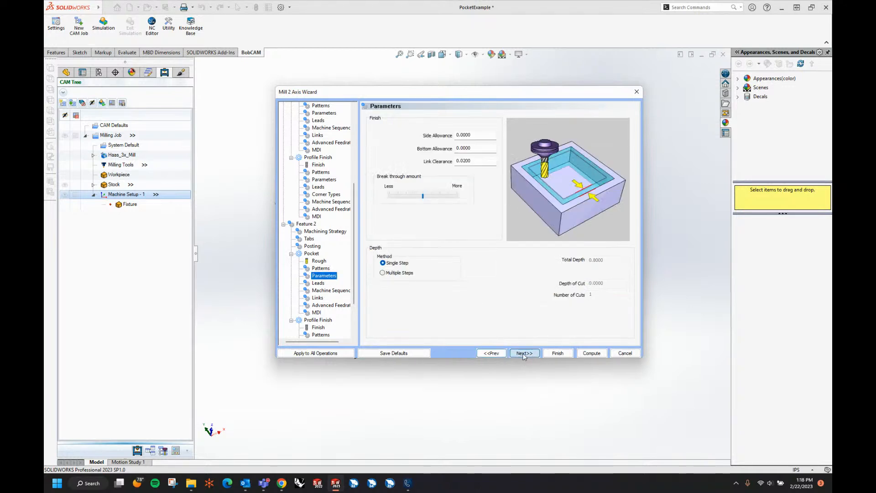
double_click(482, 135)
type("0.02")
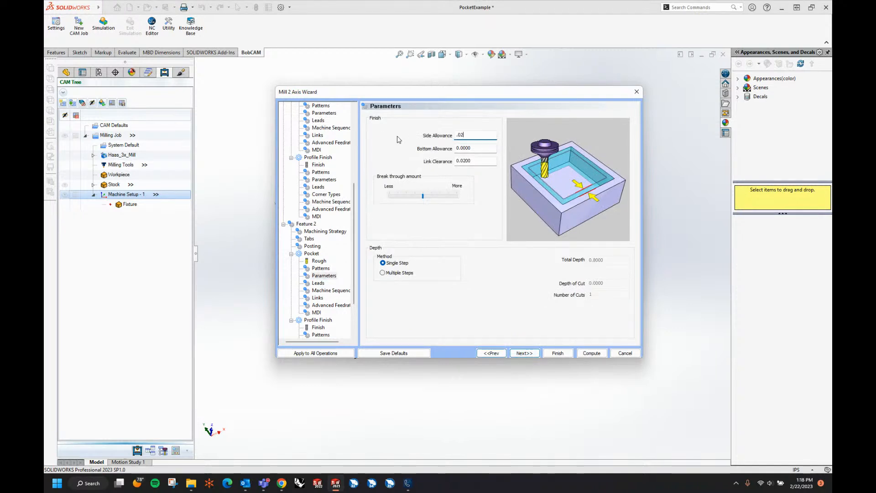
key("Tab")
left_click(398, 354)
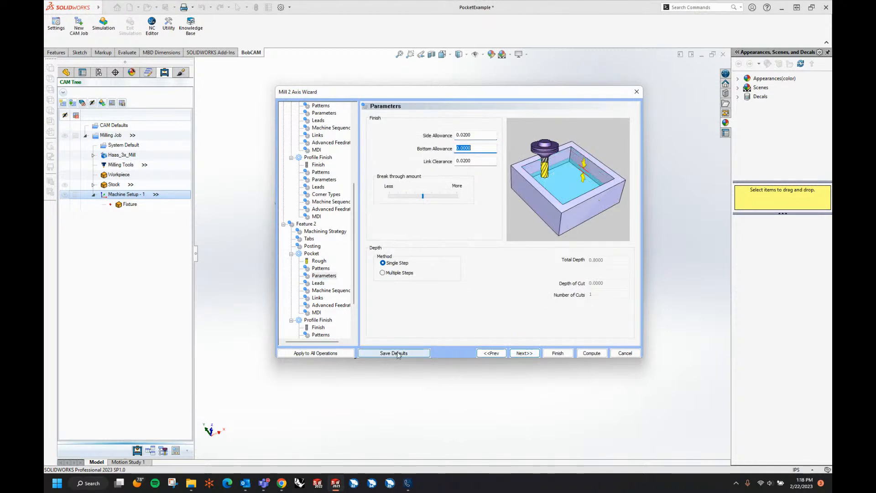
left_click(483, 280)
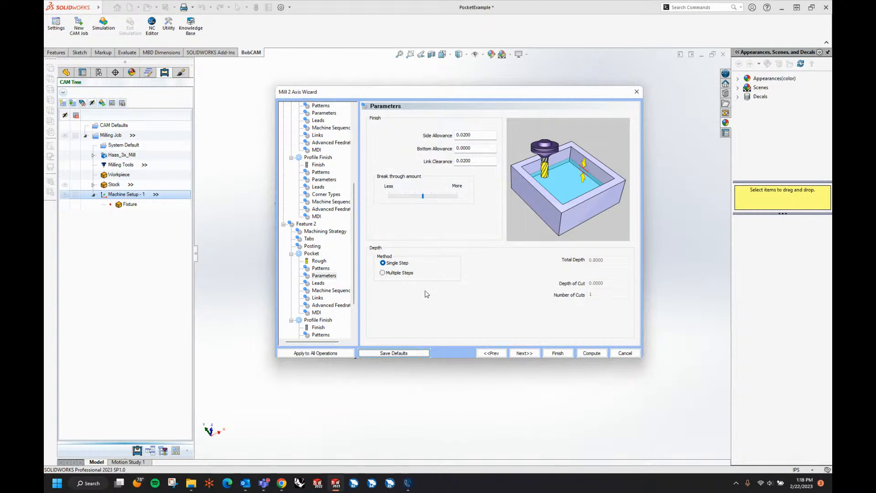
Try Multiple Steps as the pocket's depth method, return to Single Step, and continue to the lead settings
left_click(383, 272)
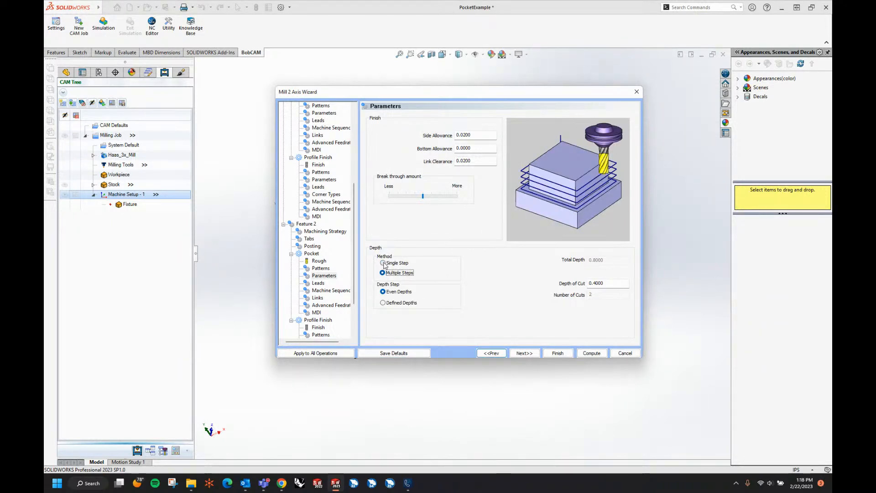
left_click(383, 263)
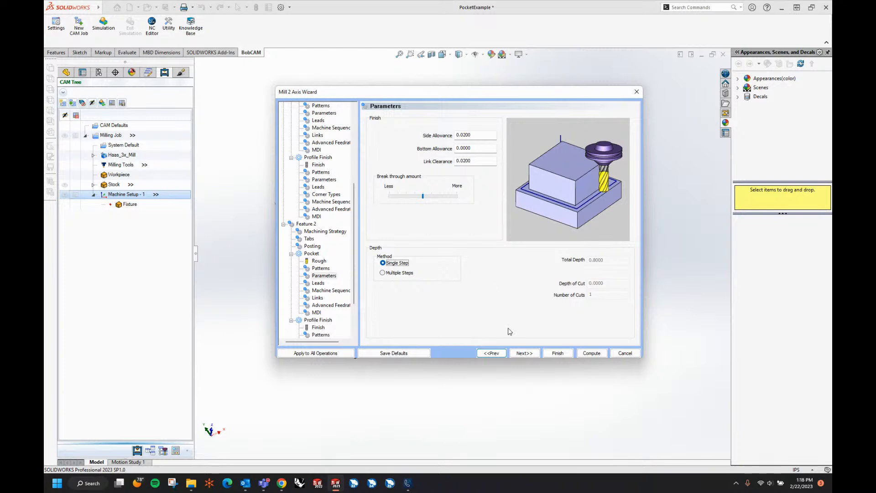
left_click(519, 355)
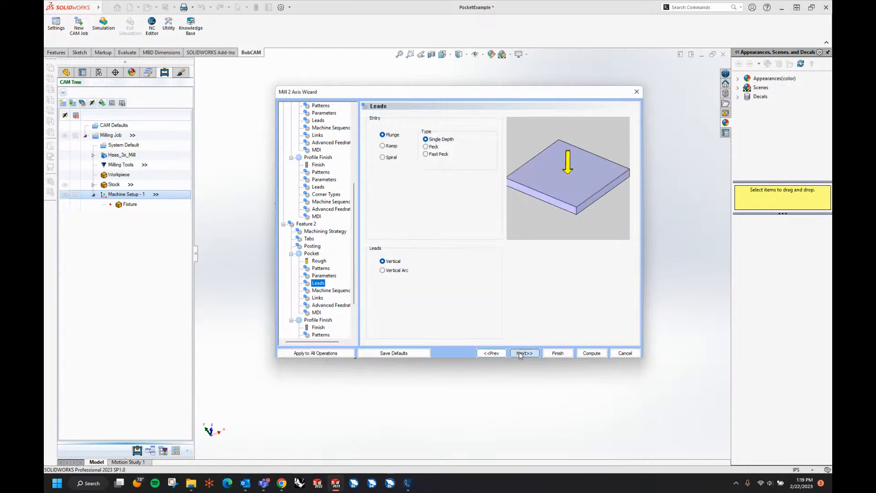
Set the pocket's entry to Spiral with a ramp length/radius of 0.315 and a 7-degree angle of approach
left_click(383, 157)
double_click(477, 208)
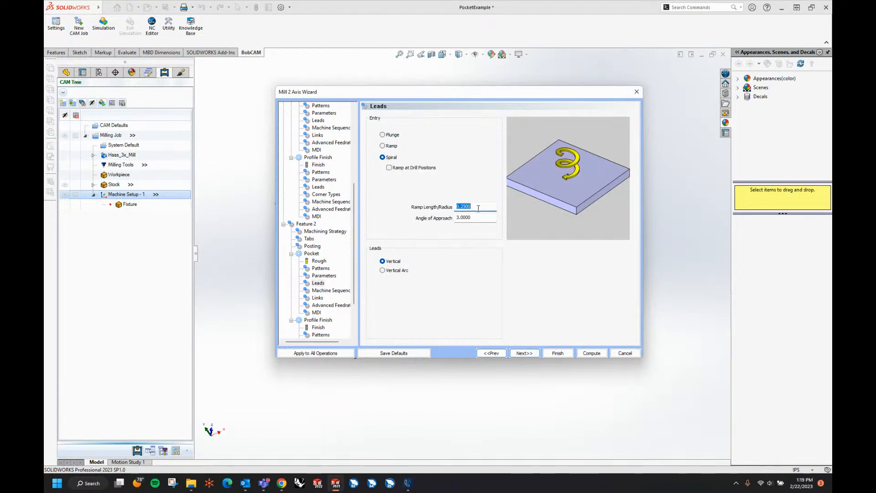
type(".315")
key("Tab")
type("7")
key("Tab")
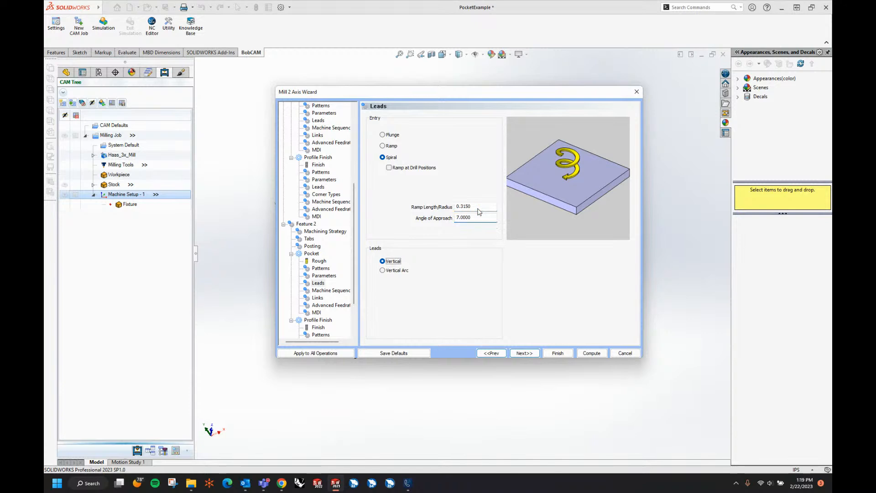
Keep Closest sorting, Direct links and the remaining pocket settings, and continue to the finish tool of Feature 2's profile finish
left_click(528, 354)
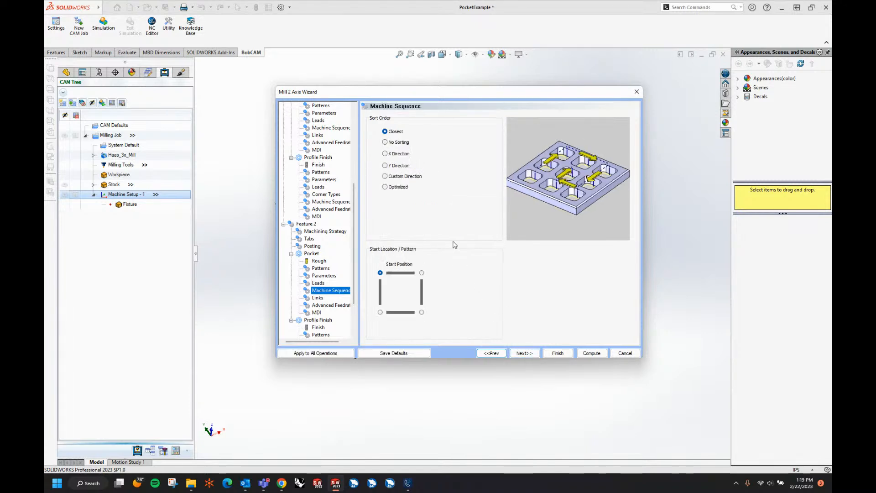
left_click(524, 354)
left_click(524, 353)
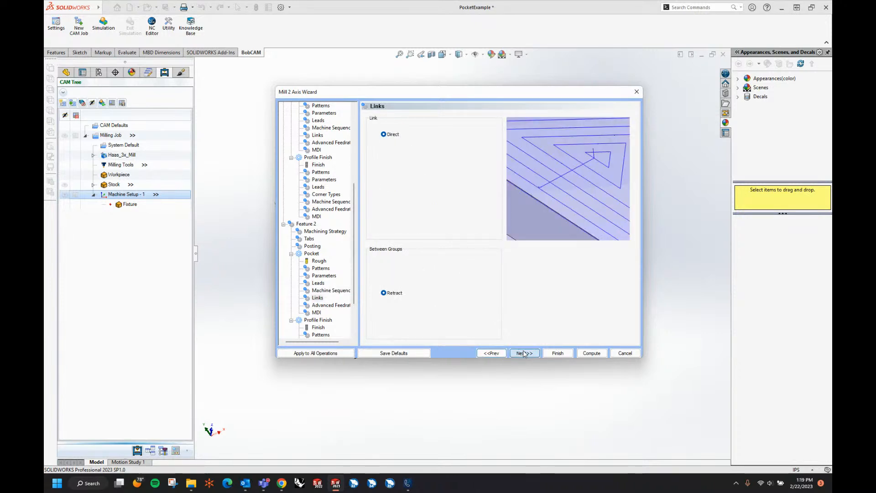
left_click(524, 354)
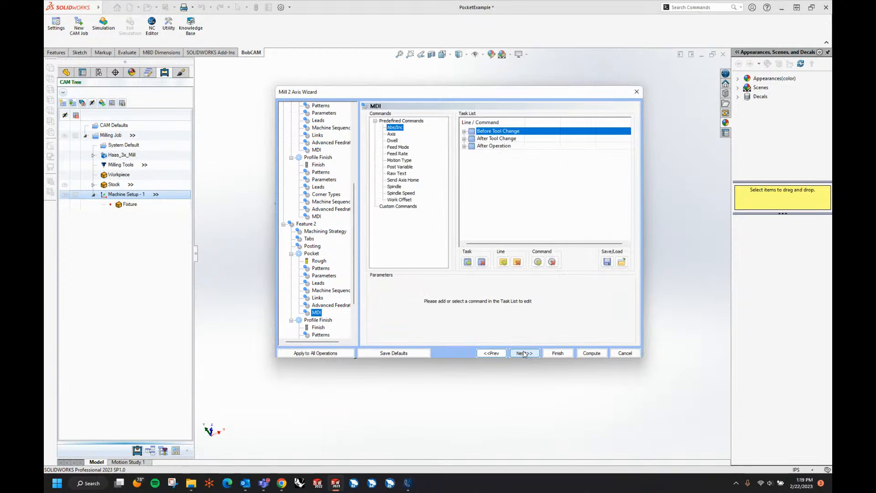
left_click(524, 354)
scroll(349, 253, "down", 2)
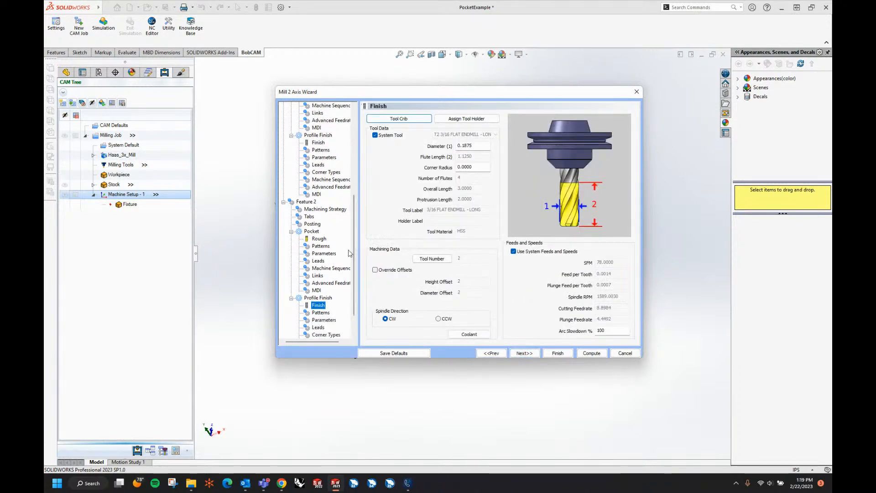
scroll(349, 253, "down", 1)
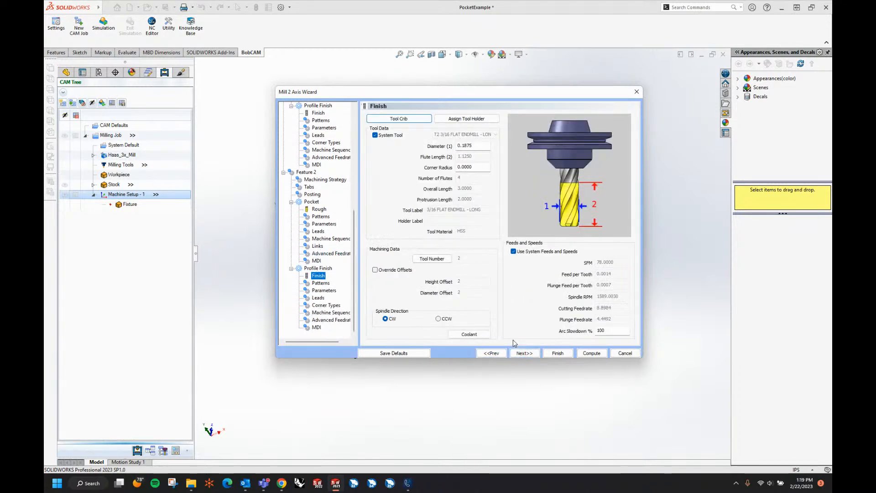
Keep the profile finish's pattern and single-step depth, and set its lead-in to Point with Lead from Center
left_click(524, 354)
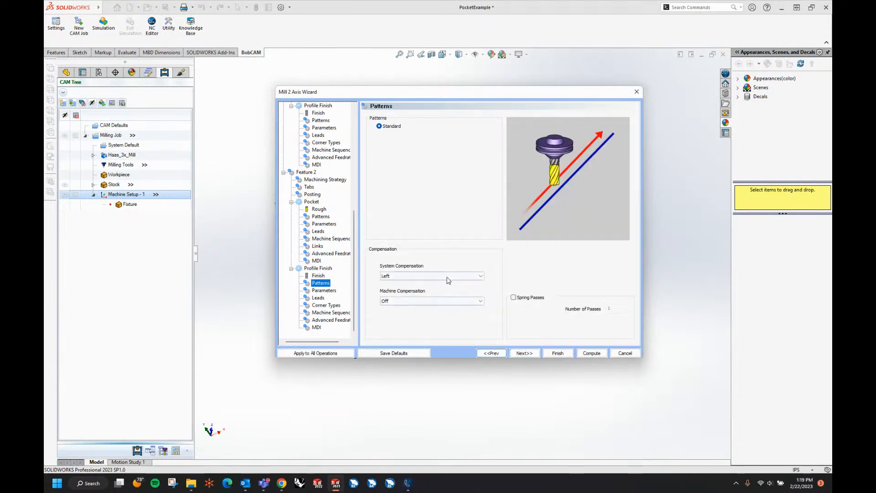
left_click(522, 354)
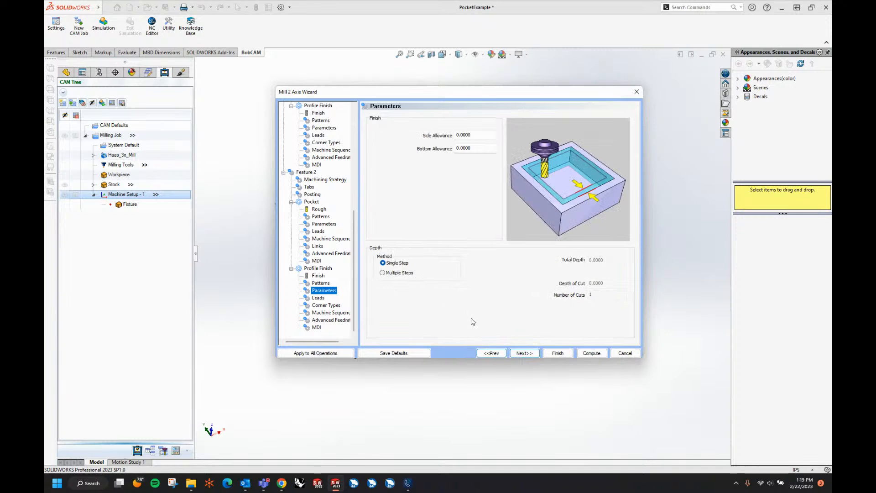
left_click(523, 354)
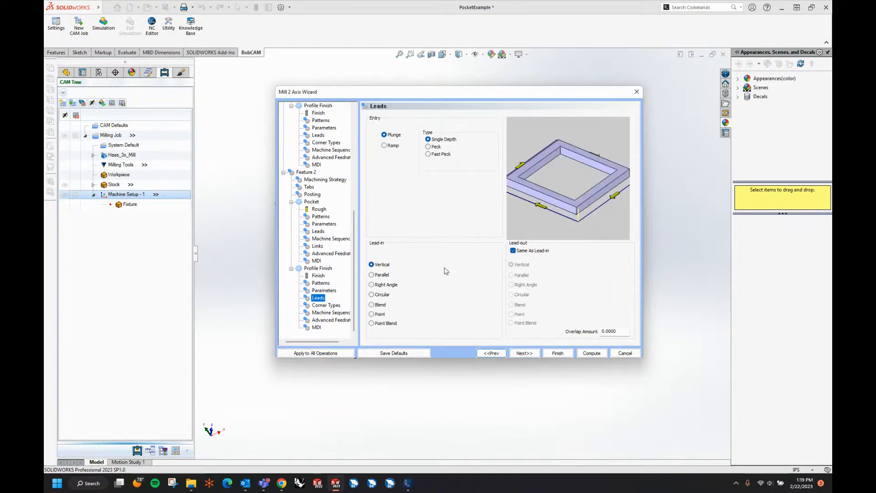
left_click(380, 314)
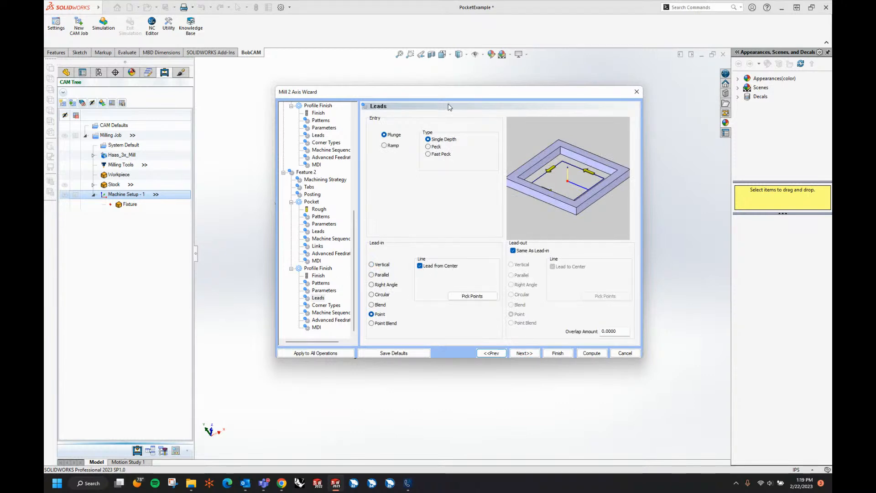
left_click_drag(446, 92, 438, 110)
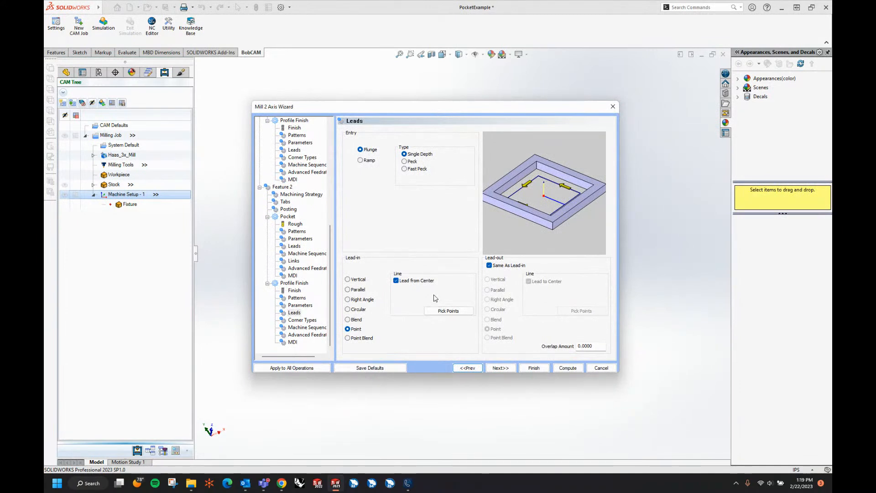
Keep the profile finish's corner types, Closest sorting and advanced feedrate settings, and continue to its MDI settings
left_click(501, 368)
left_click(500, 368)
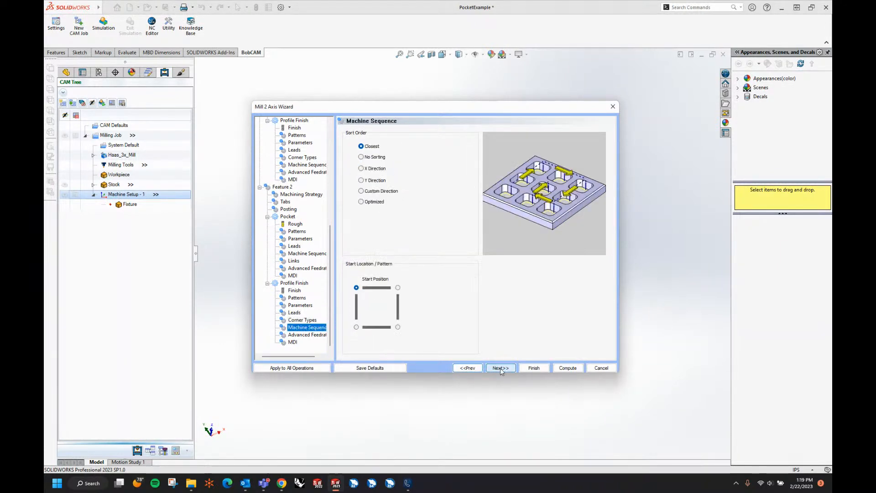
left_click(500, 368)
left_click(501, 368)
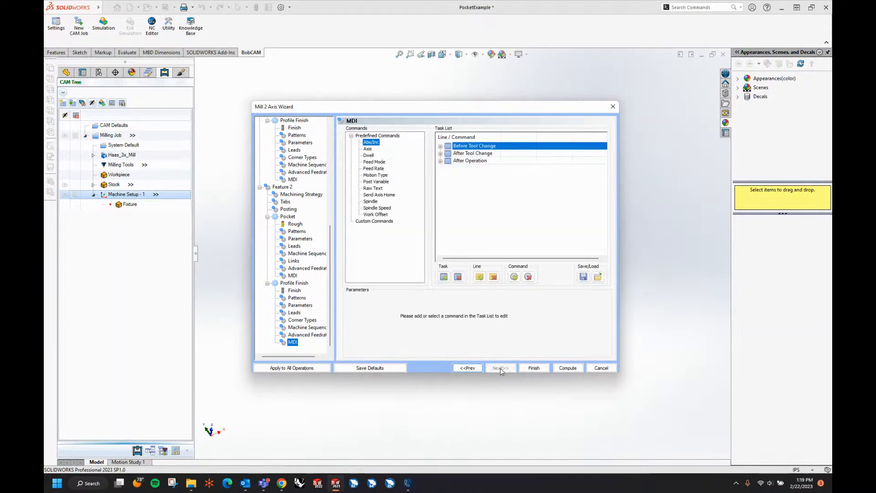
Compute the toolpaths of the pocket features and run the machining simulation at a slightly reduced speed
left_click(567, 369)
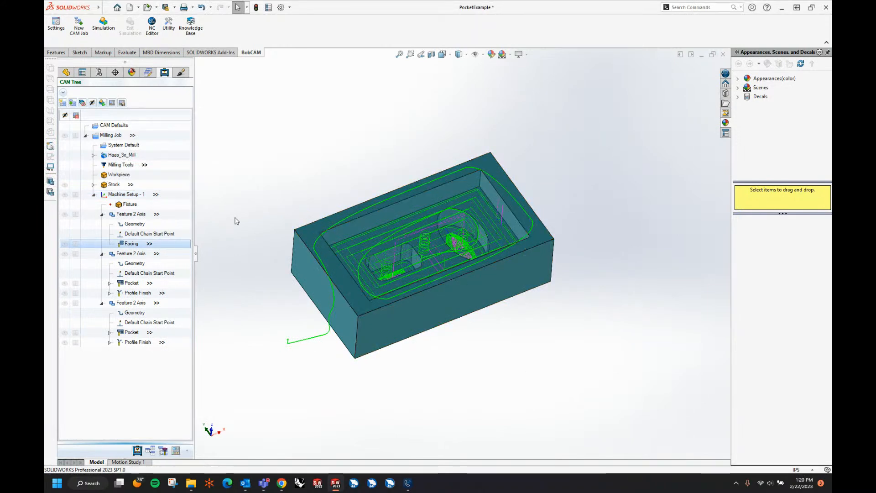
left_click(103, 25)
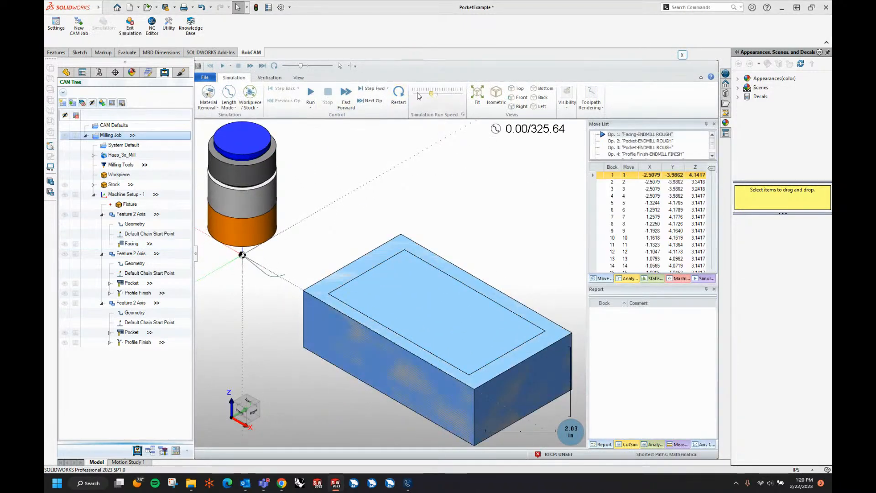
left_click_drag(433, 95, 427, 95)
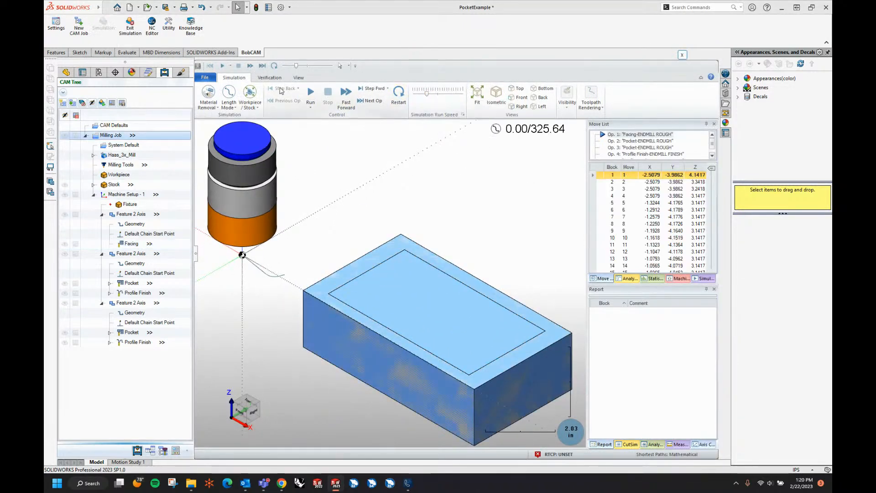
left_click(315, 93)
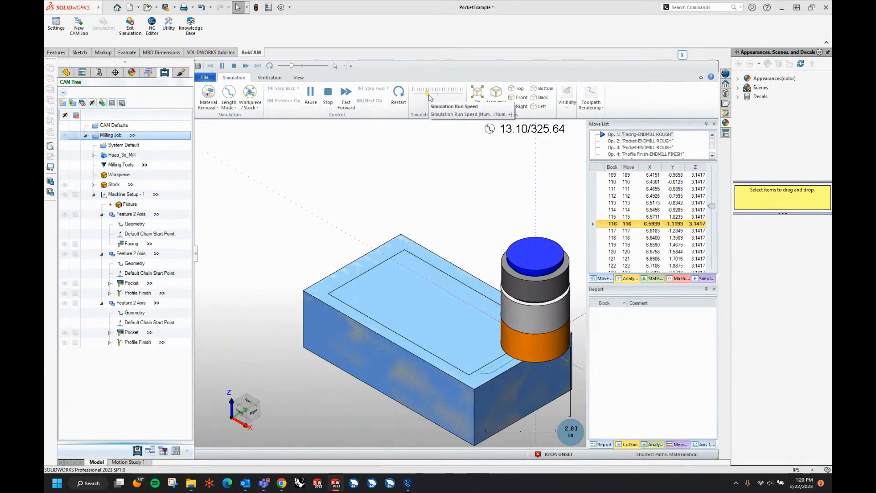
Raise the simulation run speed slightly, inspect the machined pockets from another angle and exit the simulation
left_click_drag(430, 97, 432, 96)
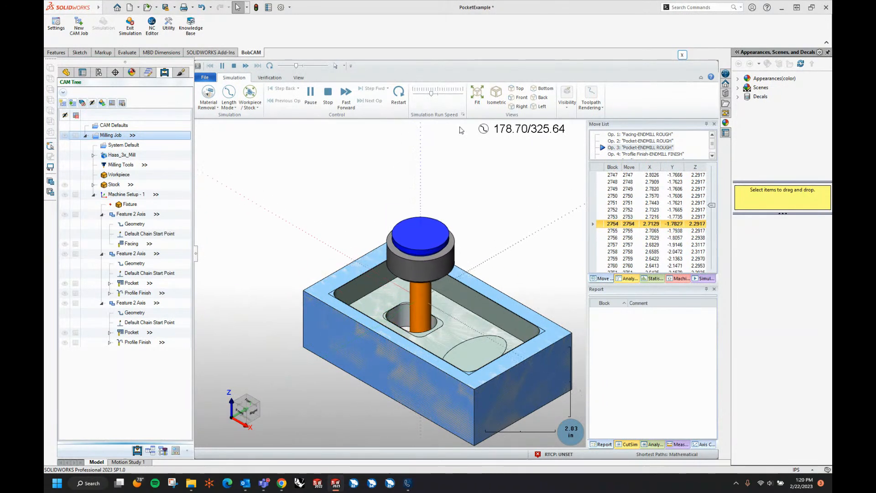
middle_click_drag(428, 307, 436, 329)
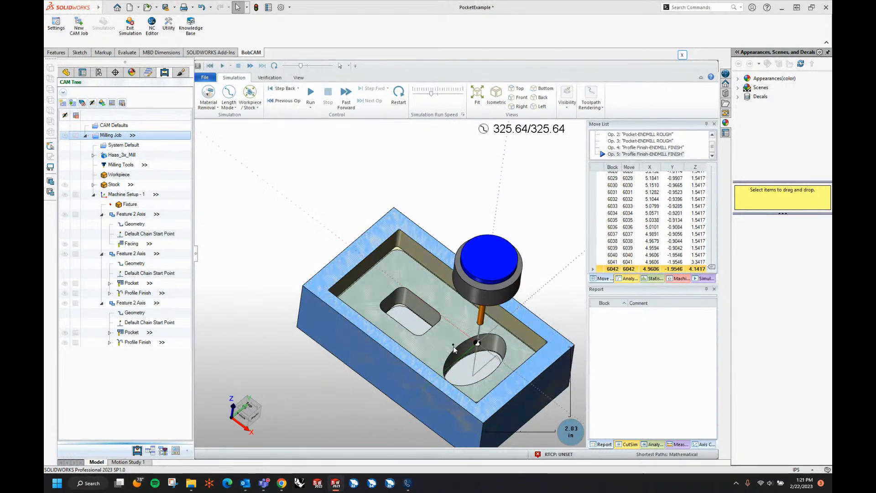
mouse_move(453, 346)
middle_mouse_down()
mouse_move(458, 369)
mouse_move(454, 352)
middle_mouse_up()
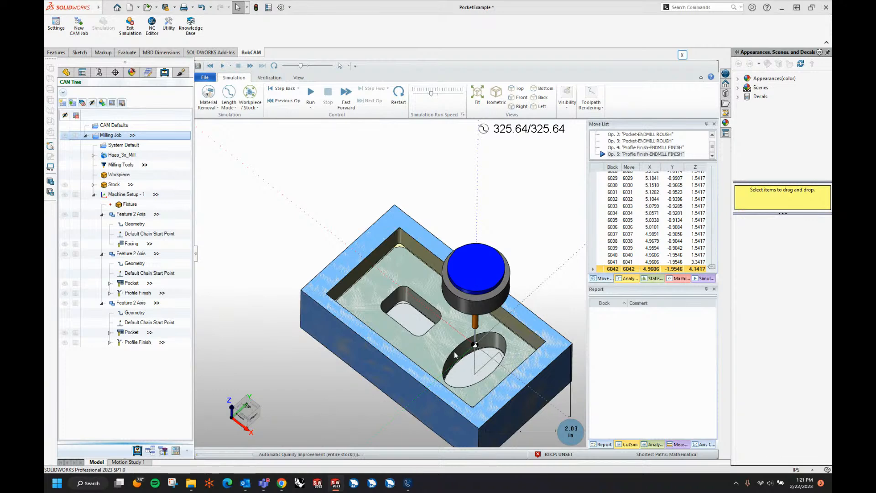
left_click(683, 54)
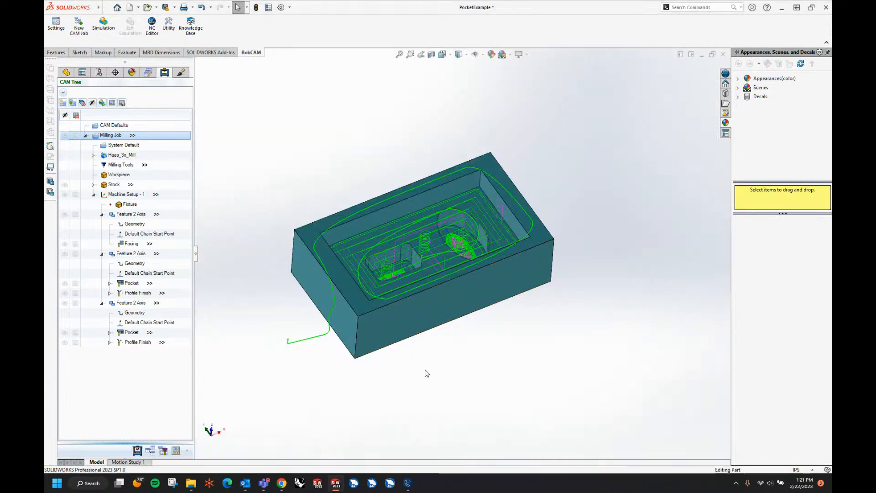
Remove the geometry of the second 2-axis feature and reselect Extrude2 as its geometry
left_click(135, 265)
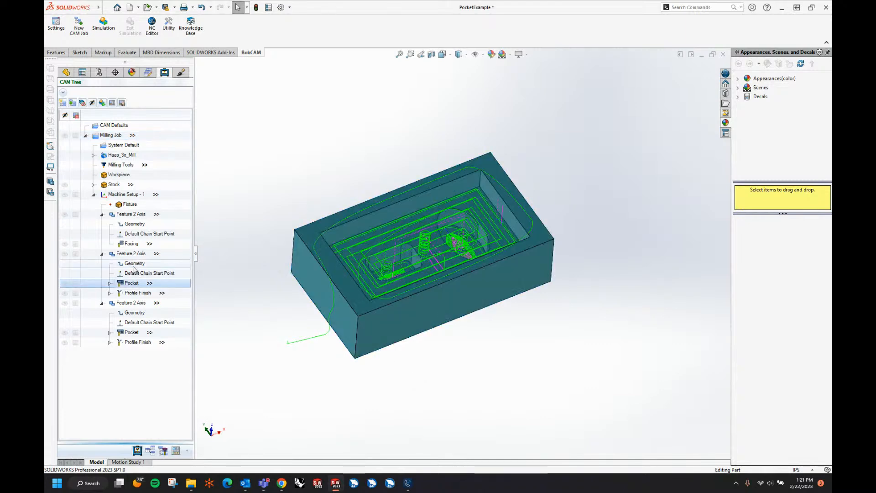
right_click(143, 264)
left_click(155, 277)
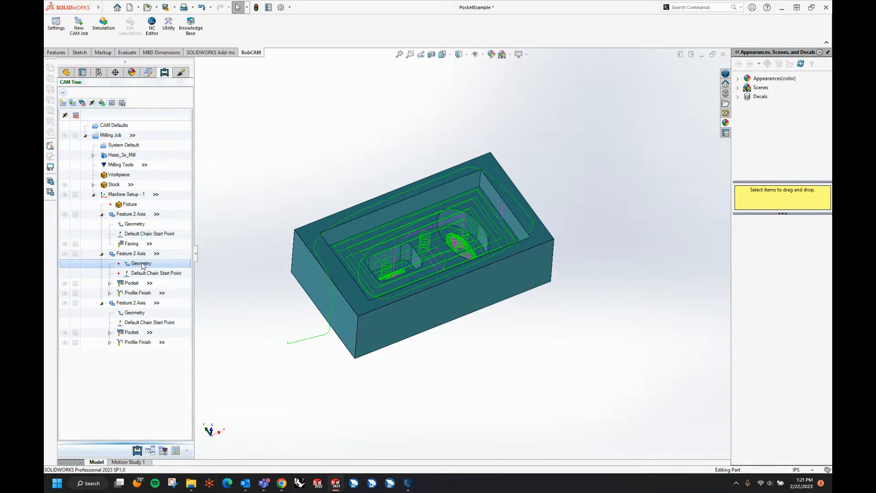
right_click(143, 266)
left_click(157, 267)
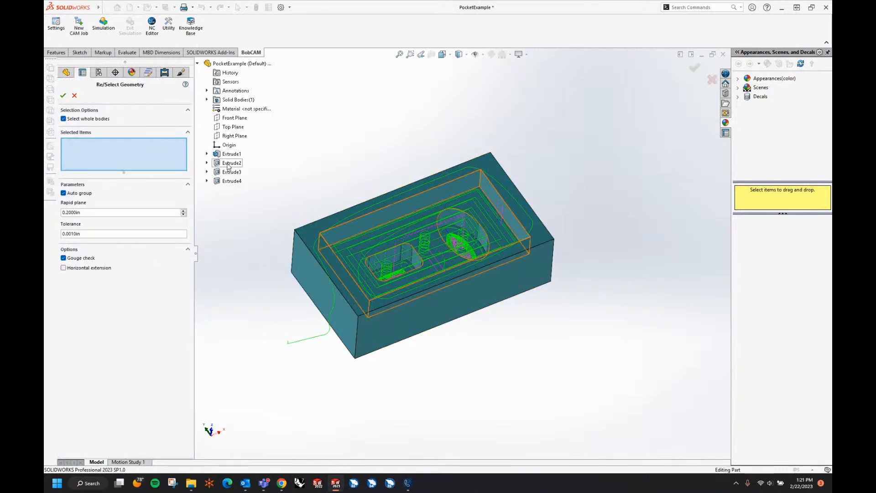
left_click(207, 163)
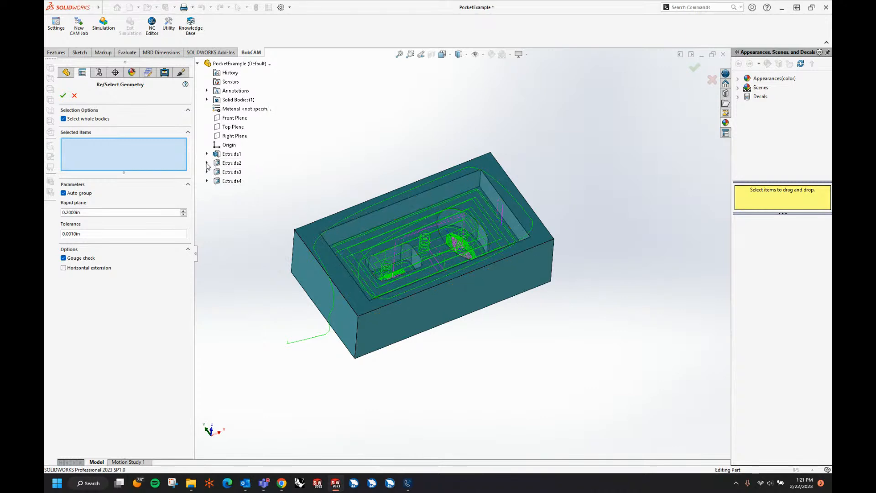
left_click(232, 163)
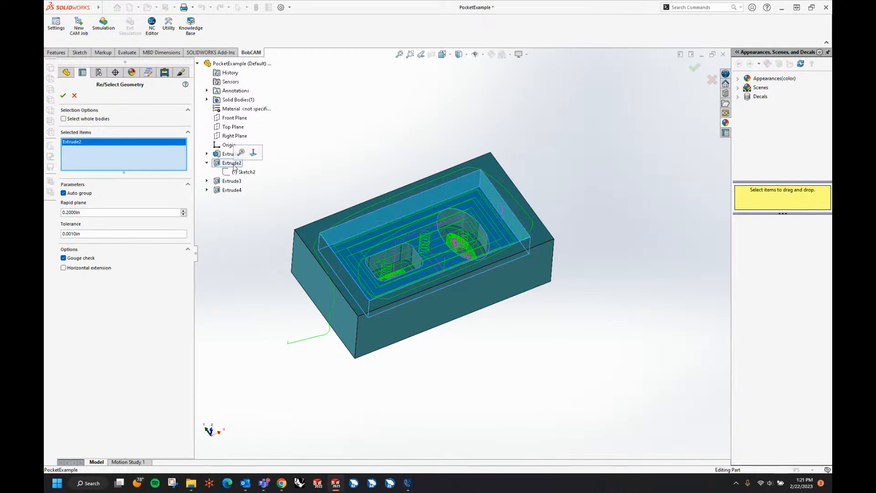
left_click(63, 96)
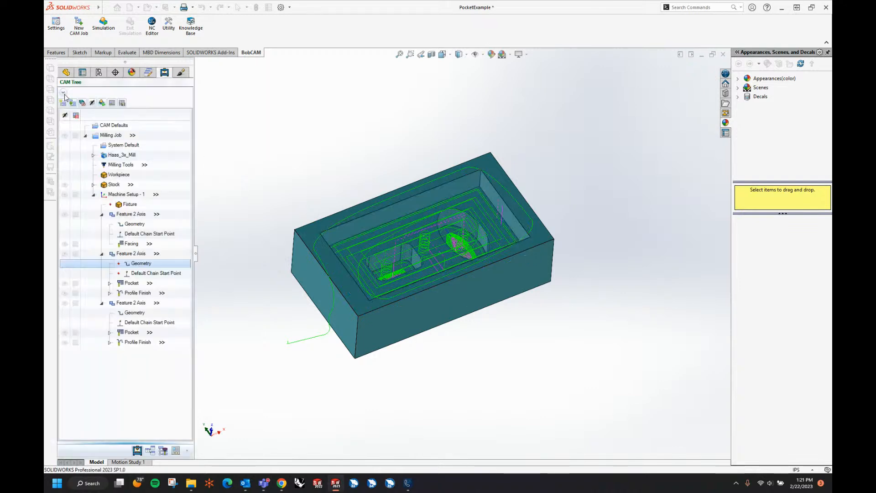
Compute all toolpaths of the second 2-axis feature, and compute its Pocket operation separately
right_click(137, 254)
left_click(150, 278)
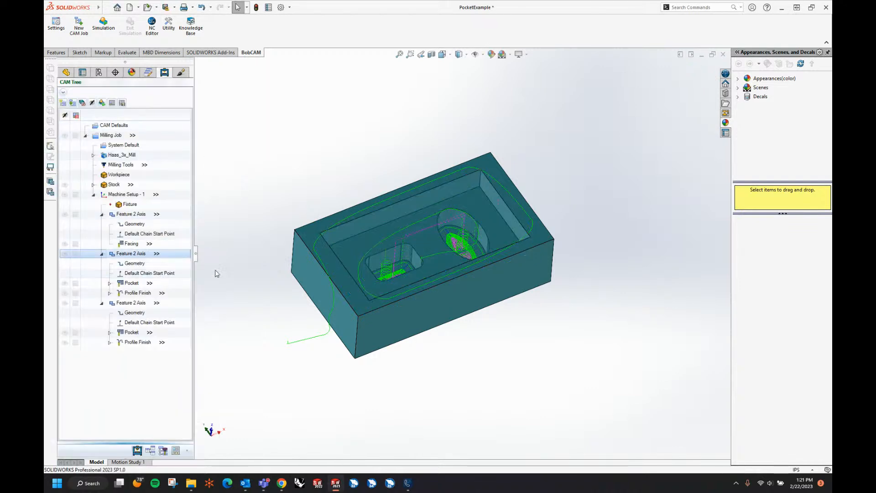
right_click(131, 283)
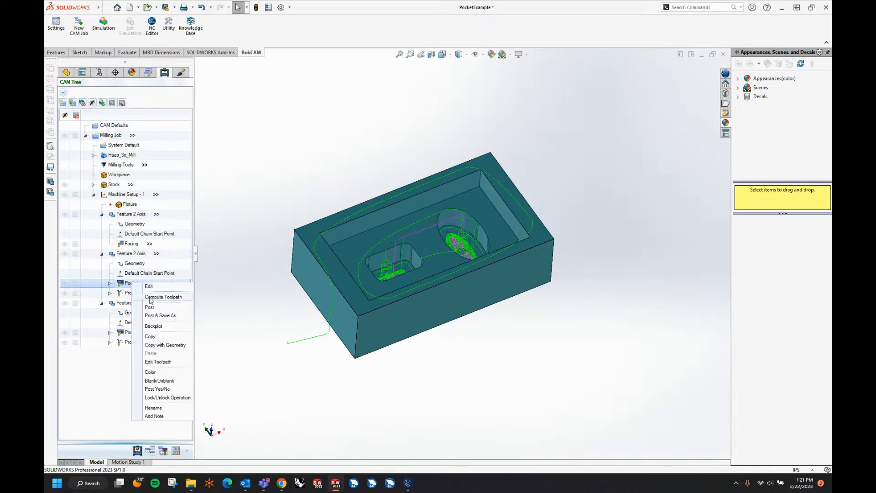
left_click(151, 300)
Check the second feature's Top of Feature and Total Depth settings, and leave the wizard without saving
right_click(132, 252)
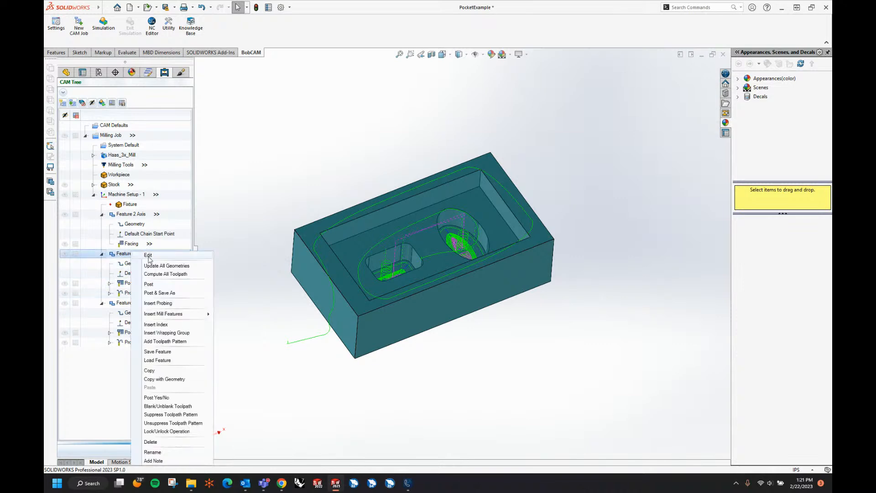
left_click(142, 256)
left_click(442, 205)
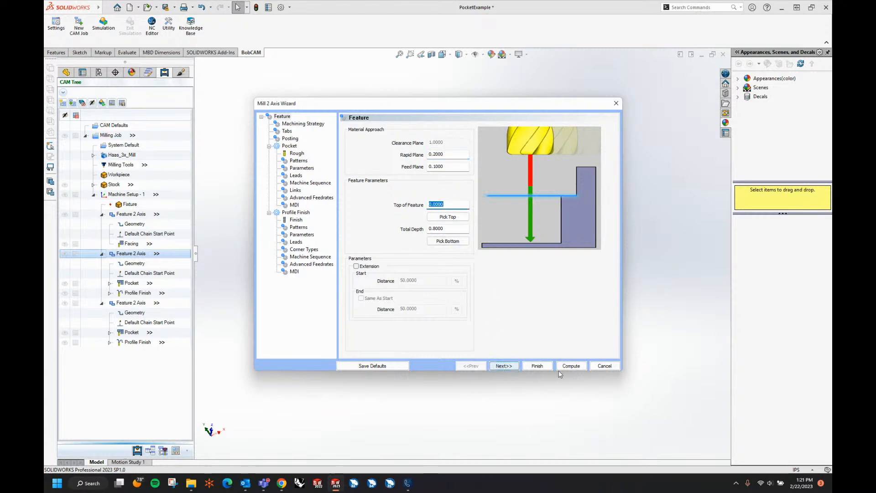
left_click(604, 366)
Replace Extrude2 with Sketch2 as the geometry of the second 2-axis feature
right_click(133, 265)
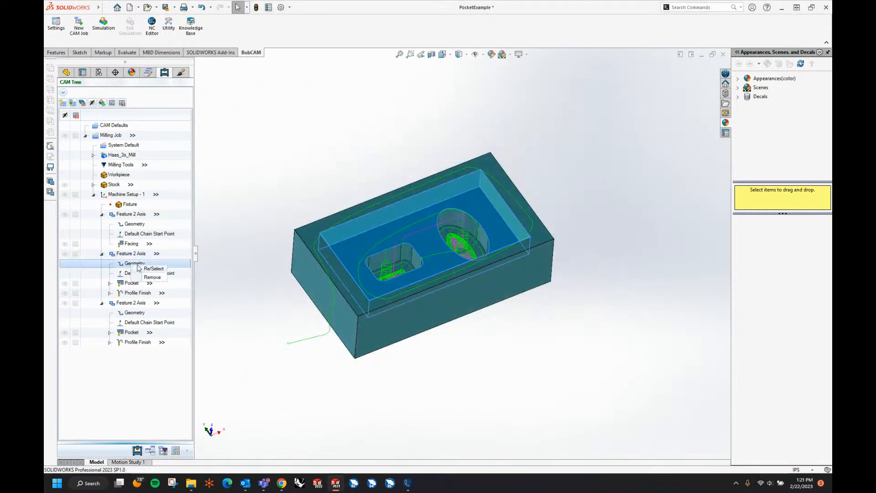
left_click(153, 268)
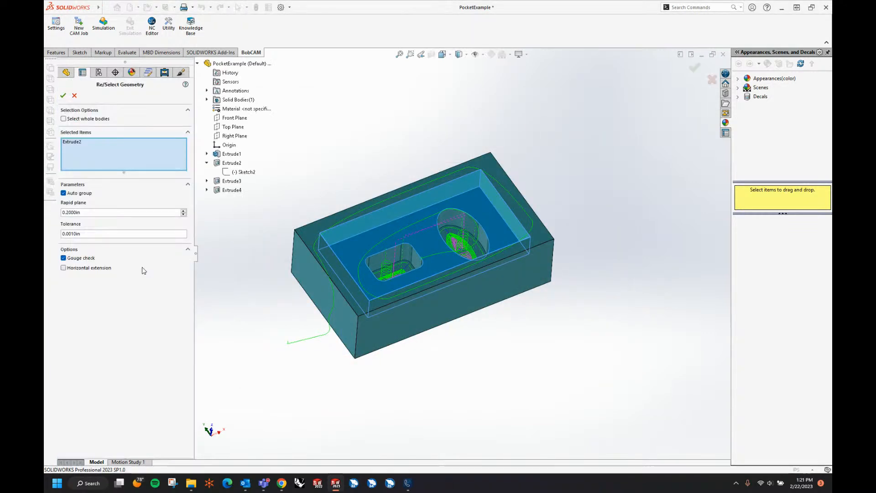
left_click(237, 172)
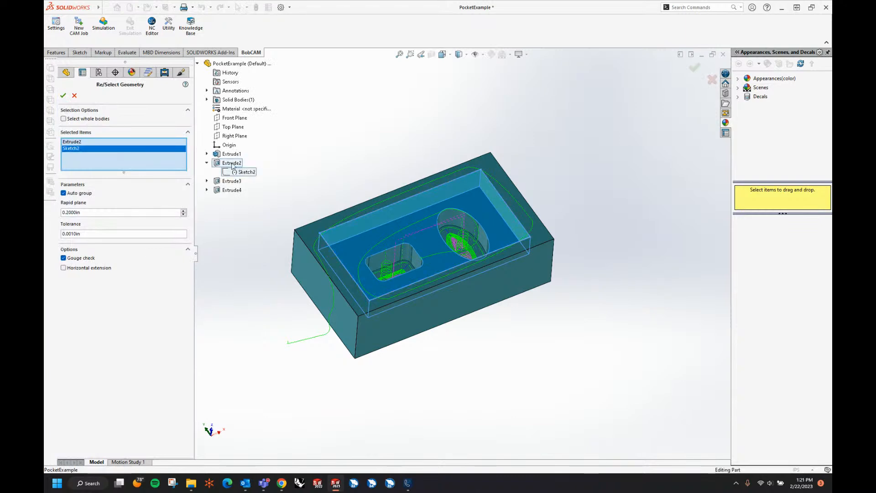
left_click(232, 164)
left_click(63, 96)
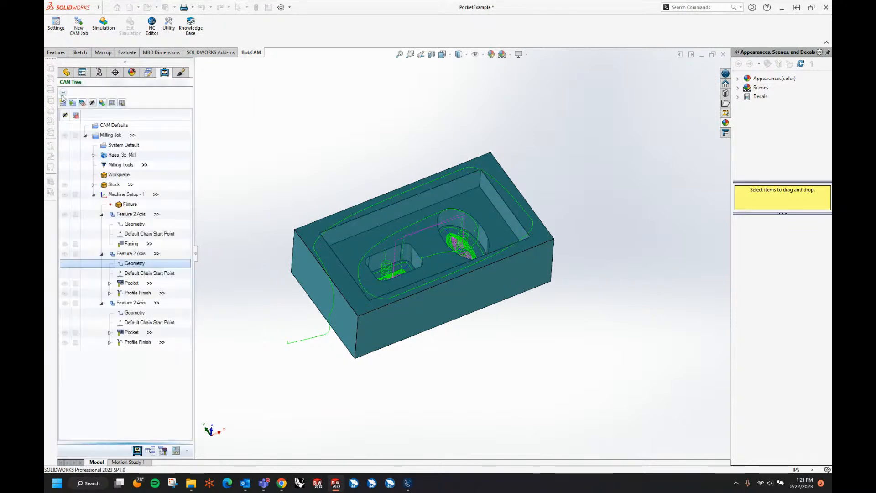
Set the second 2-axis feature's total depth to 0.8 and compute its toolpaths
right_click(142, 258)
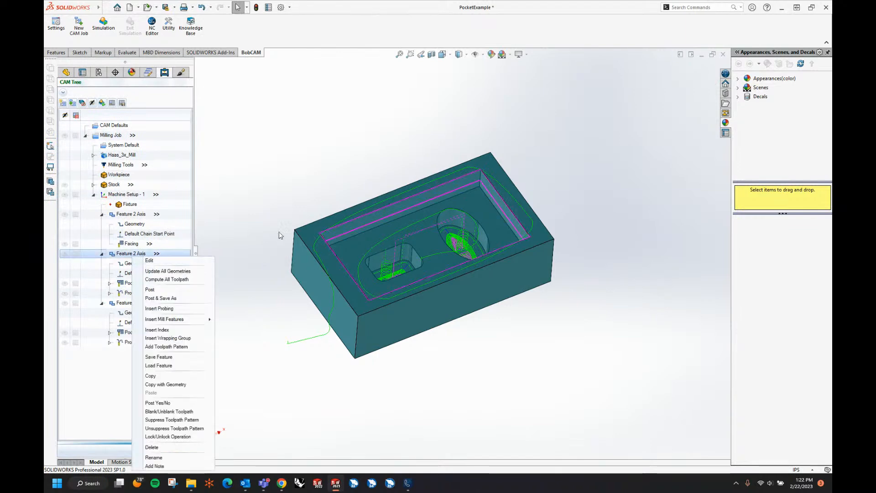
left_click(150, 261)
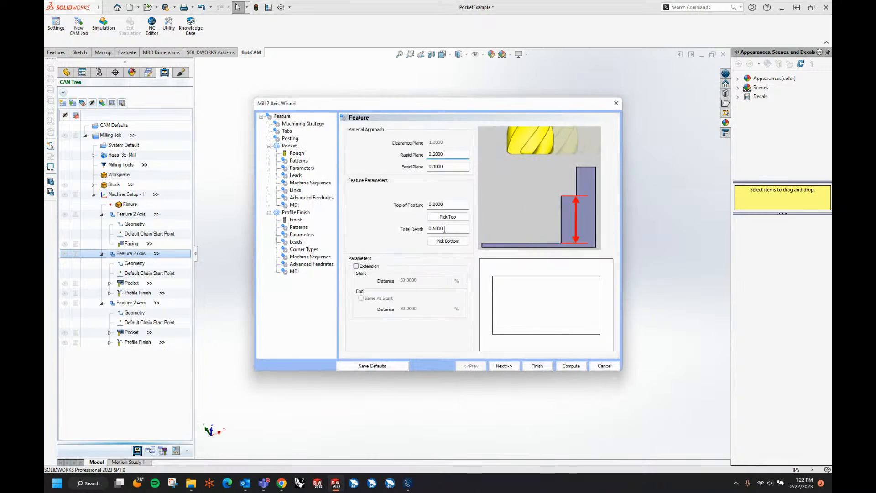
left_click(444, 229)
type(".8")
key("Tab")
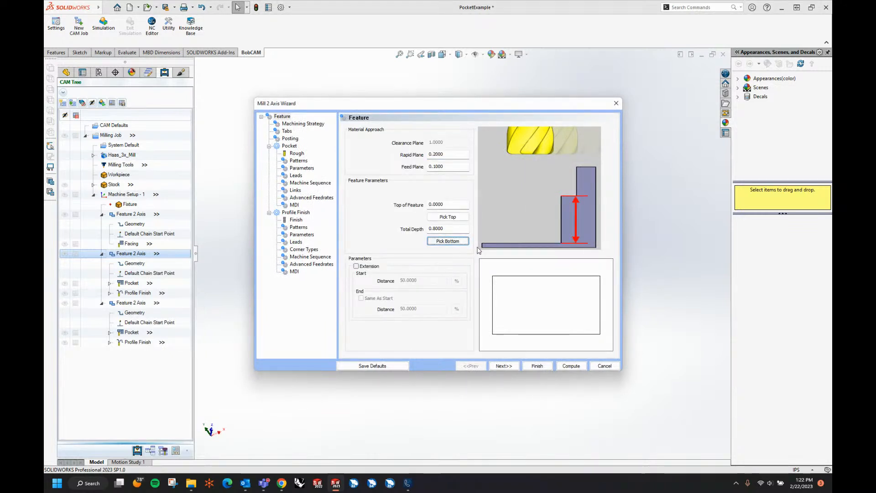
left_click(452, 228)
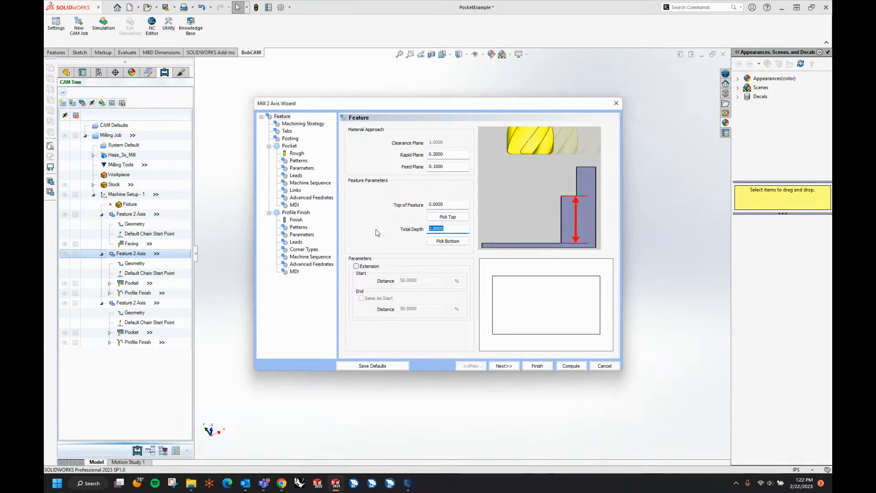
left_click(571, 365)
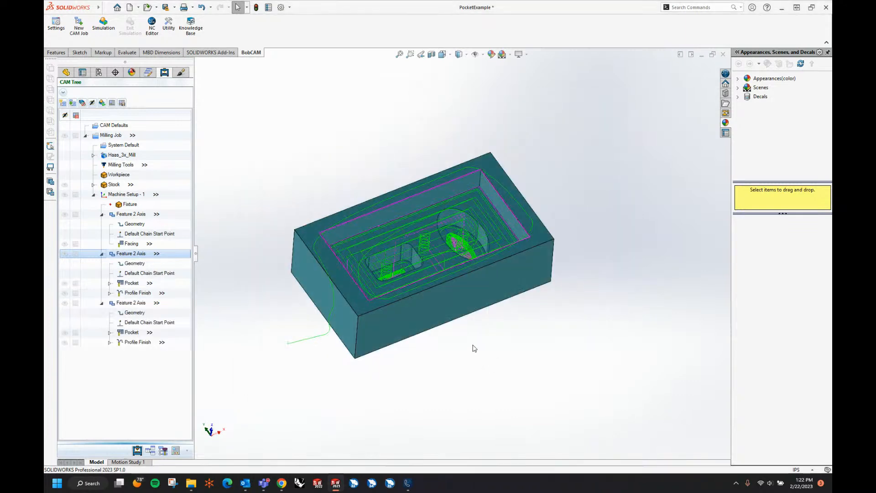
Hide all toolpaths of Machine Setup - 1 and the stock body
middle_click_drag(491, 324, 476, 367)
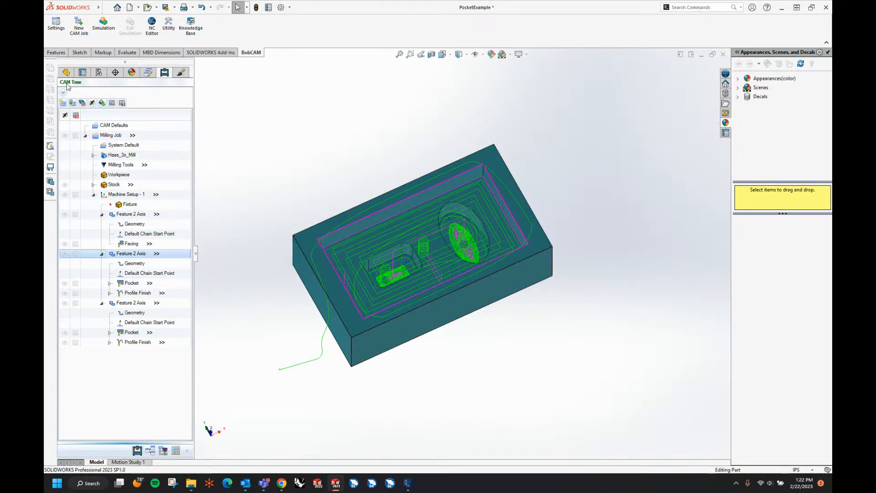
left_click(67, 197)
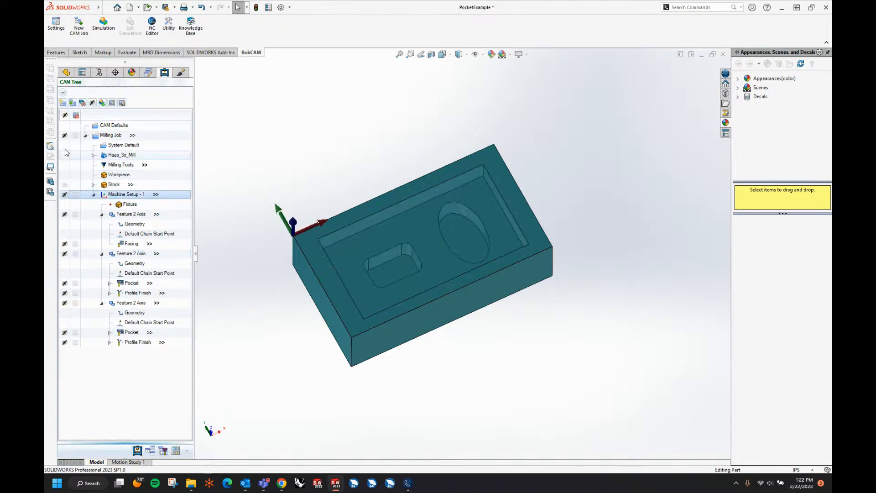
left_click(64, 185)
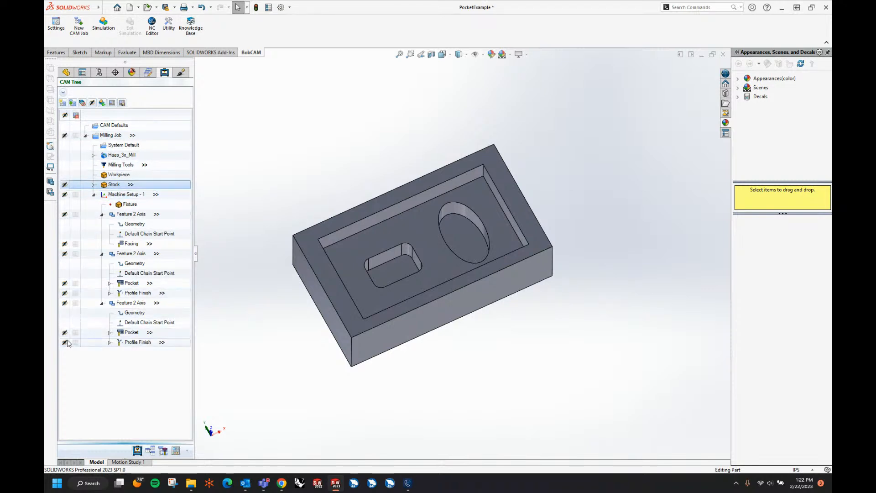
Toggle posting for Machine Setup - 1 off and on again, and briefly show and rehide its toolpaths
left_click(75, 194)
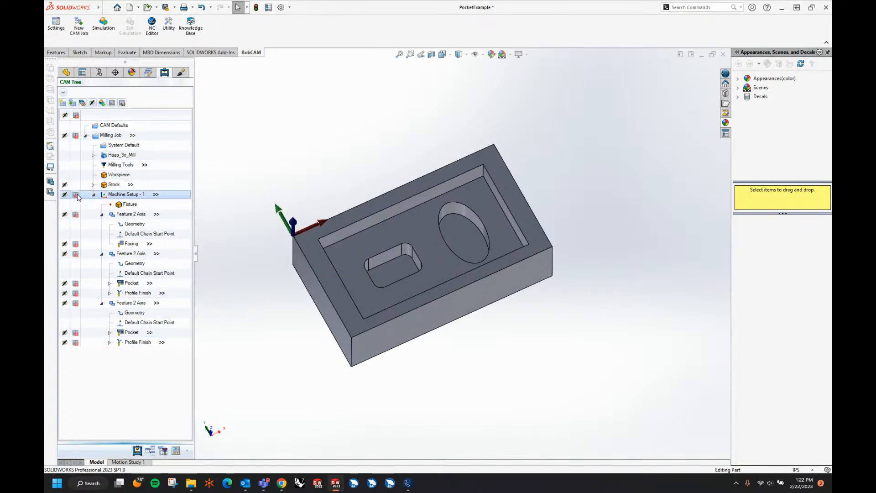
left_click(77, 195)
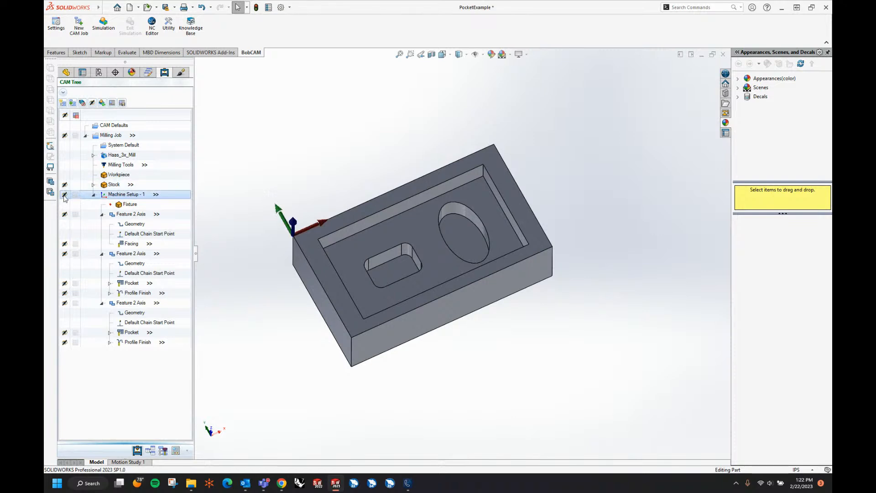
left_click(65, 195)
left_click(64, 196)
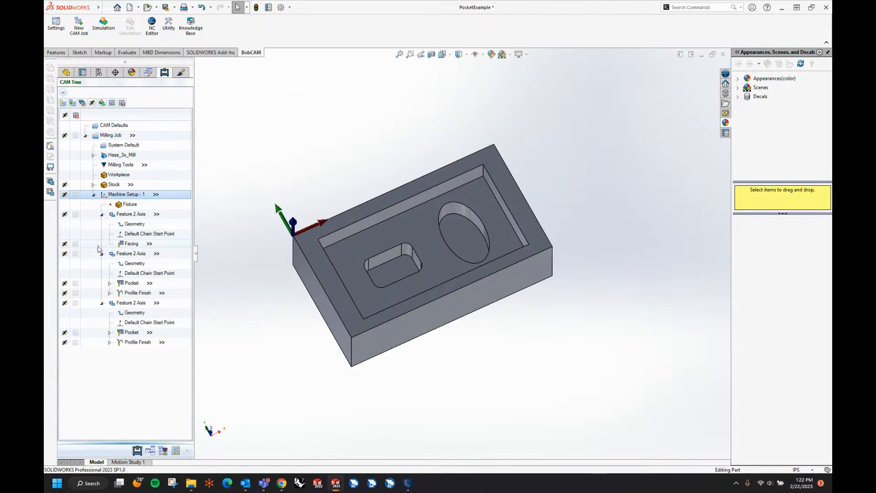
Highlight the Facing operation's toolpath and the first feature's geometry on the part
left_click(134, 246)
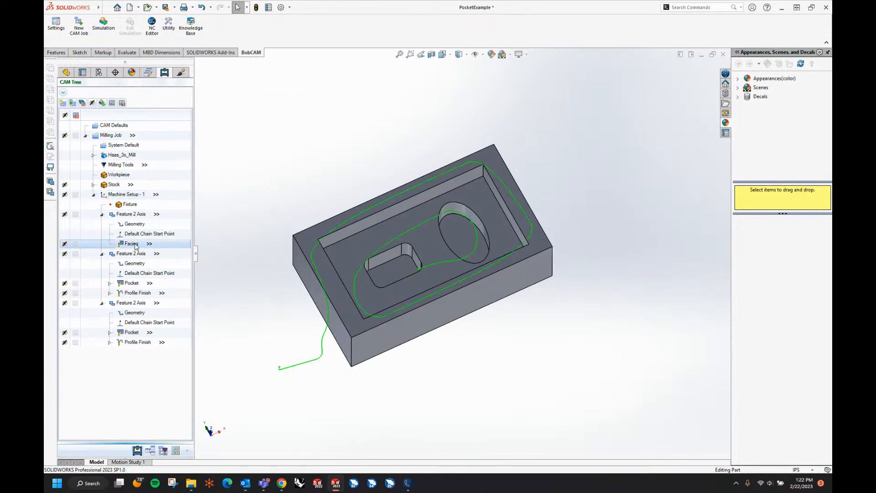
left_click(140, 225)
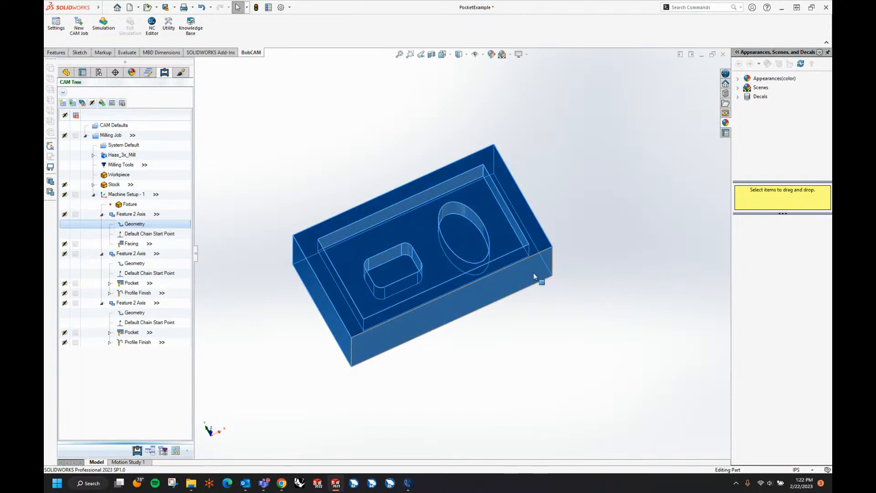
Edit Sketch2 of Extrude2, moving the rectangle's left line beyond the part's left edge to open the pocket, and exit the sketch
left_click(137, 215)
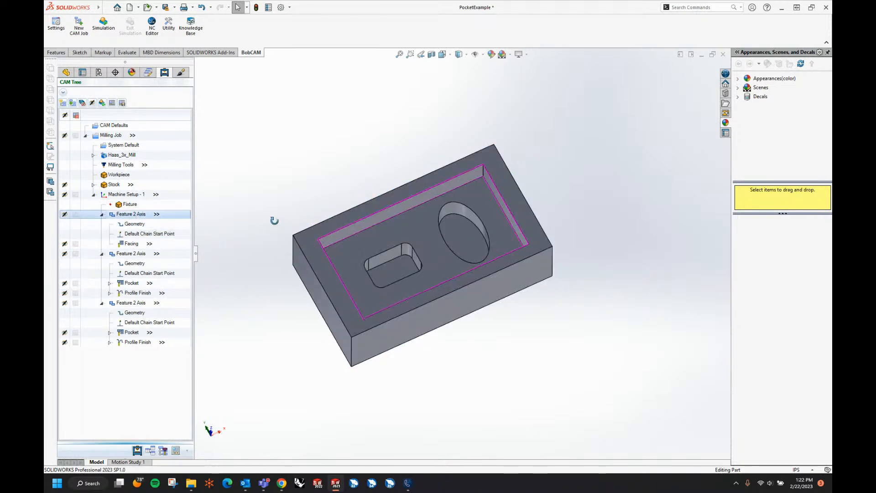
middle_click_drag(274, 220, 277, 175)
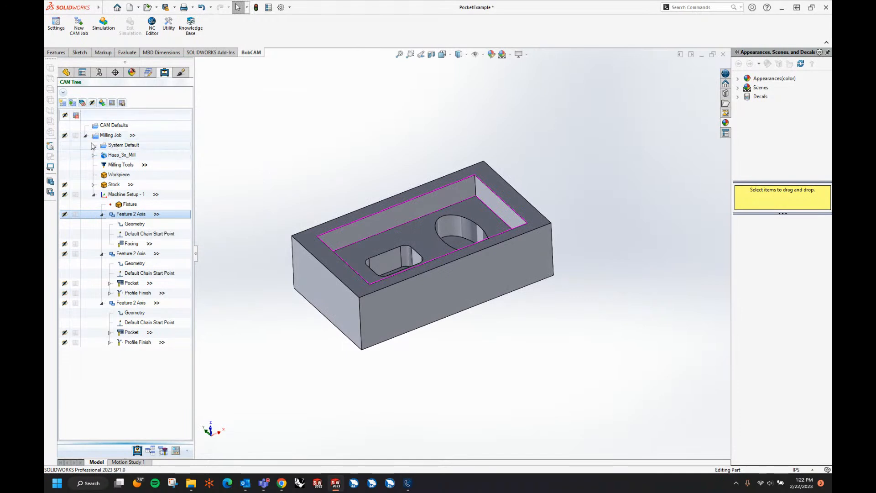
left_click(92, 145)
left_click(66, 72)
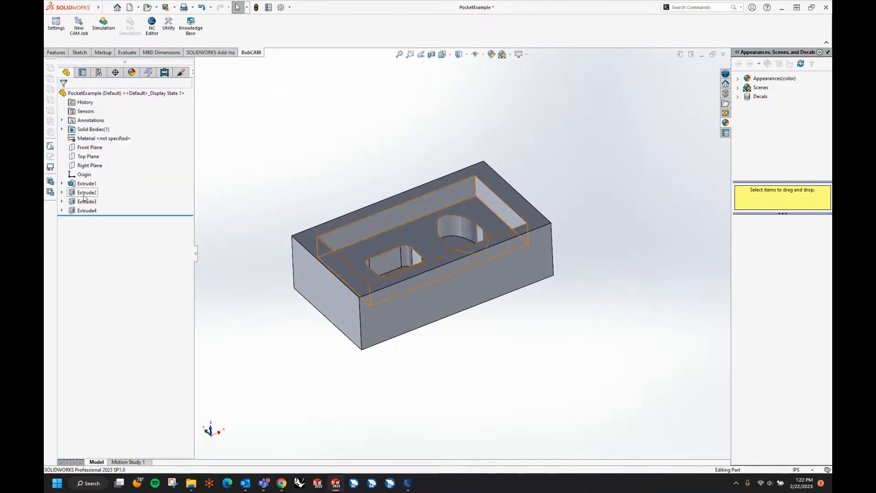
left_click(61, 192)
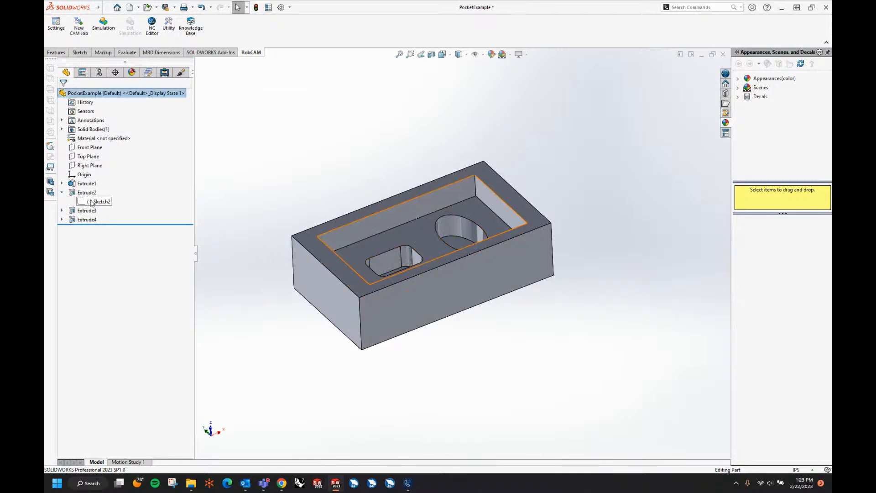
right_click(91, 202)
left_click(97, 175)
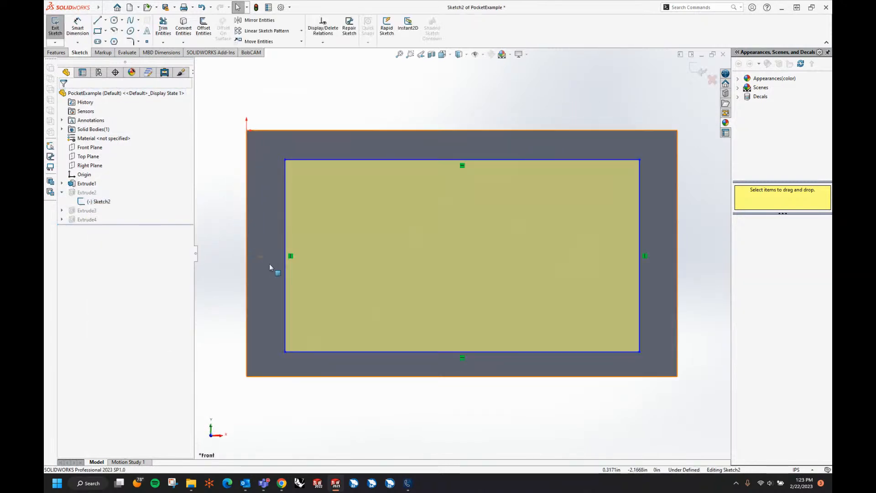
left_click_drag(286, 274, 226, 272)
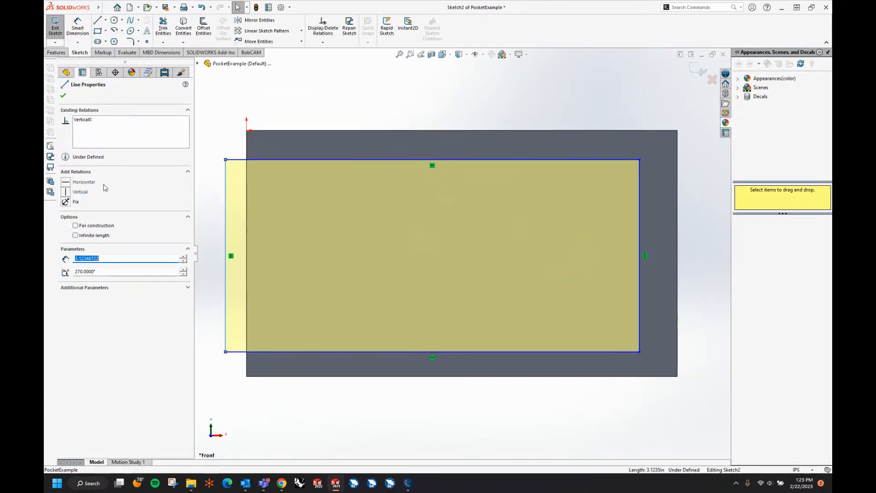
left_click(64, 95)
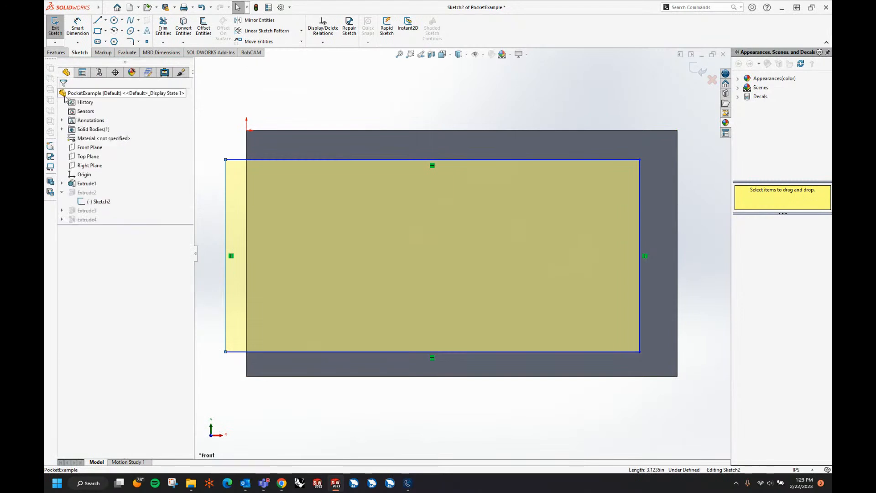
left_click(56, 25)
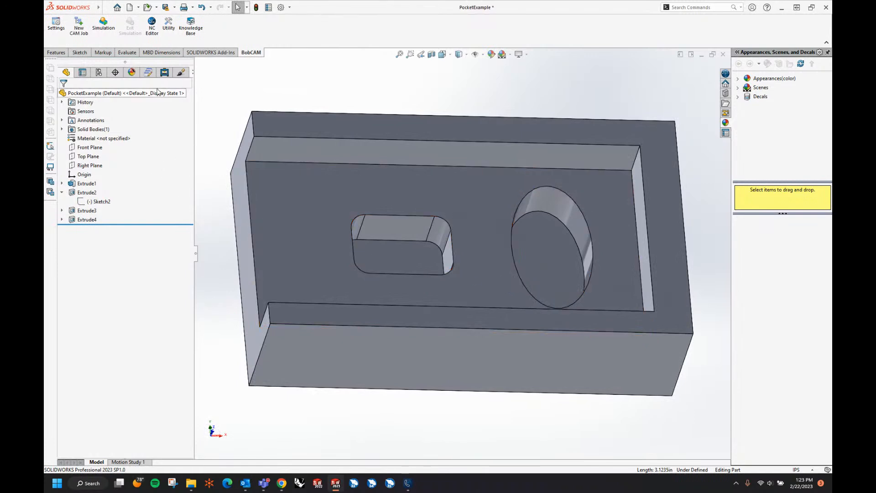
Auto-update the CAM Tree for the modified model and recompute the second 2-axis feature's toolpaths
left_click(164, 72)
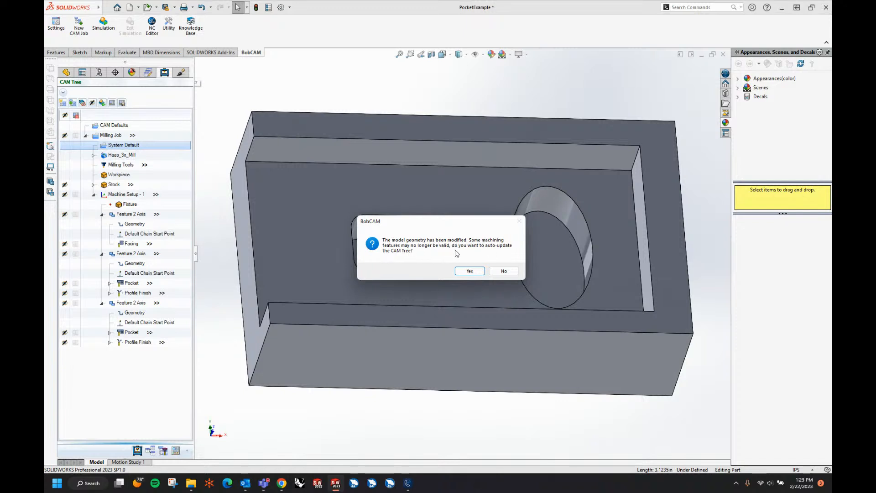
left_click(470, 271)
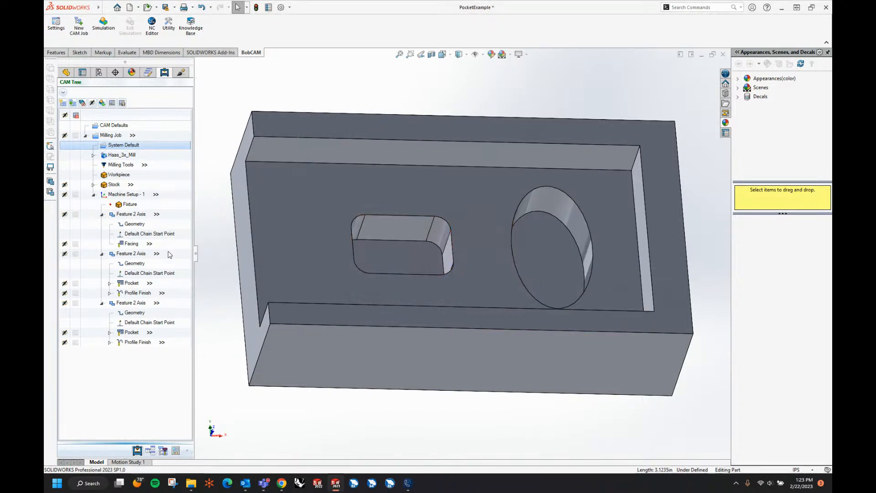
left_click(132, 283)
right_click(132, 254)
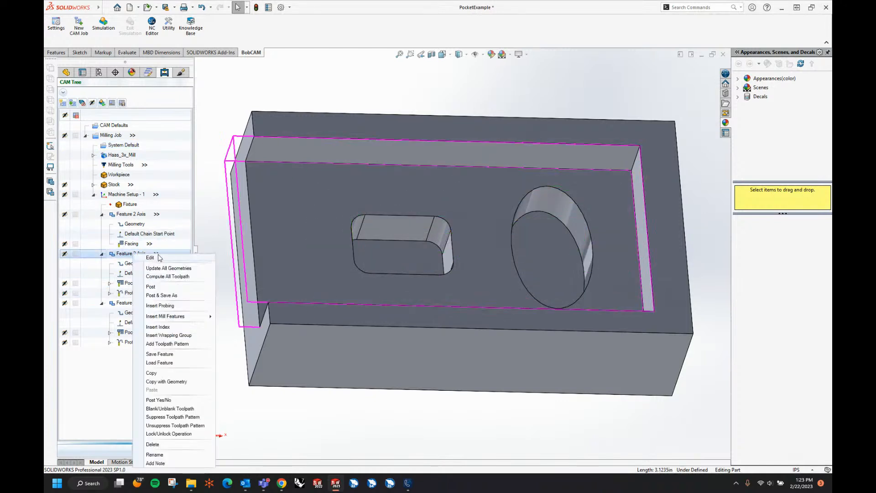
left_click(206, 257)
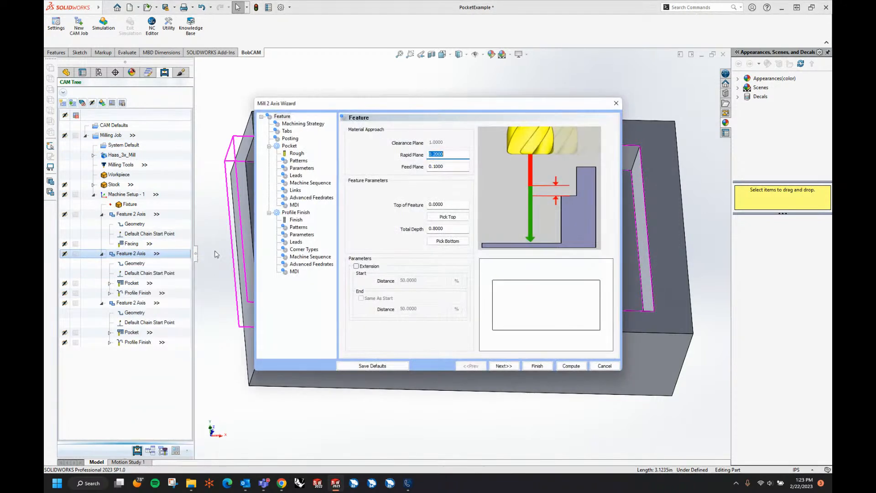
left_click(571, 366)
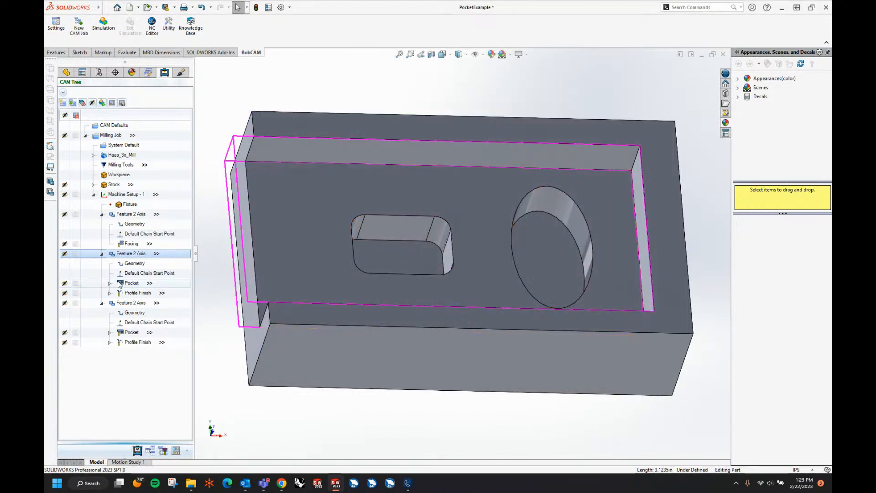
middle_click_drag(259, 273, 267, 287)
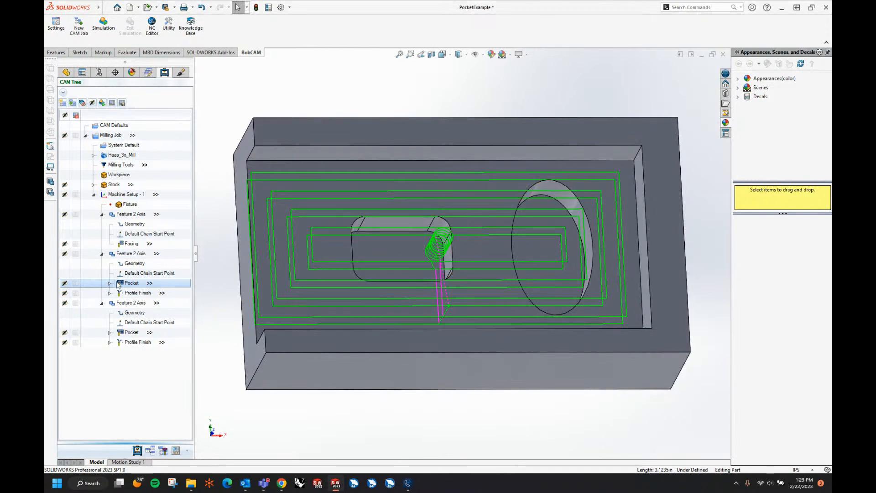
Reselect the second 2-axis feature's geometry, replacing Sketch2 with the Extrude2 feature
left_click(133, 263)
right_click(134, 265)
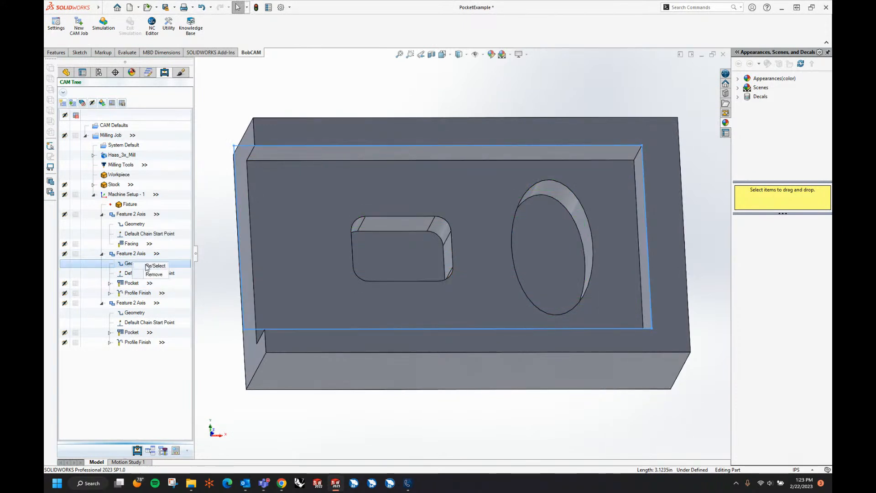
left_click(155, 266)
right_click(84, 148)
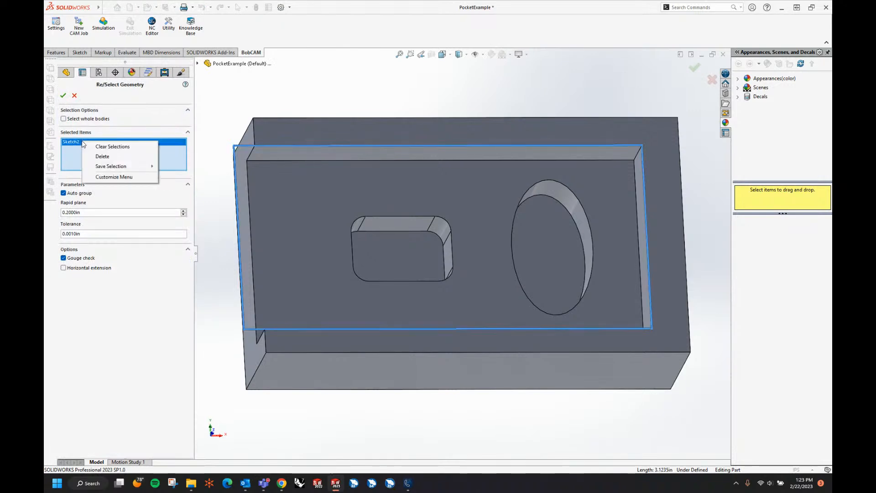
left_click(101, 157)
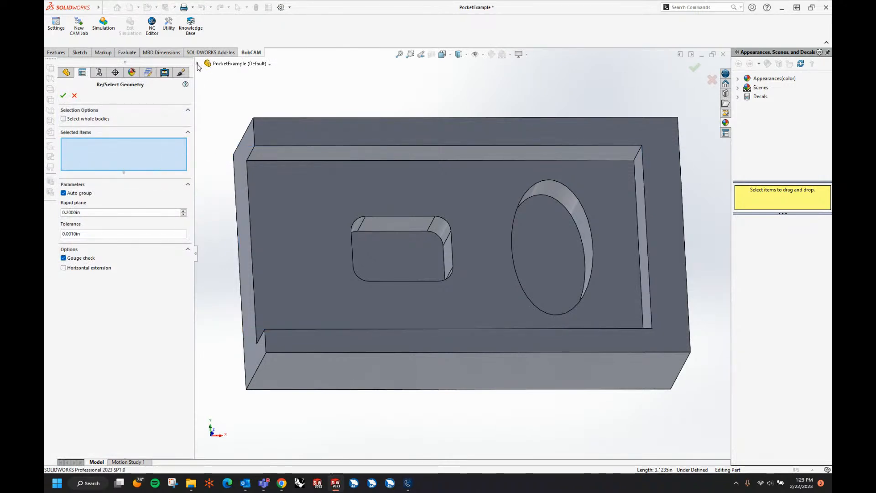
left_click(197, 63)
left_click(231, 163)
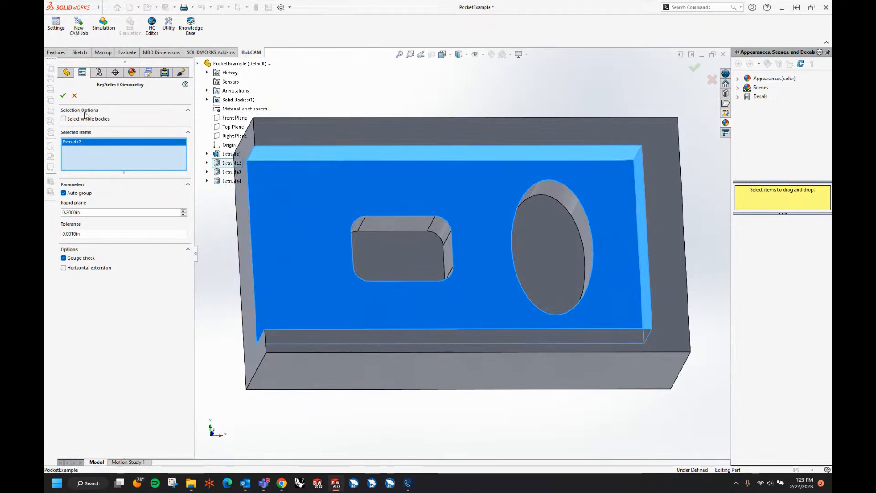
left_click(64, 96)
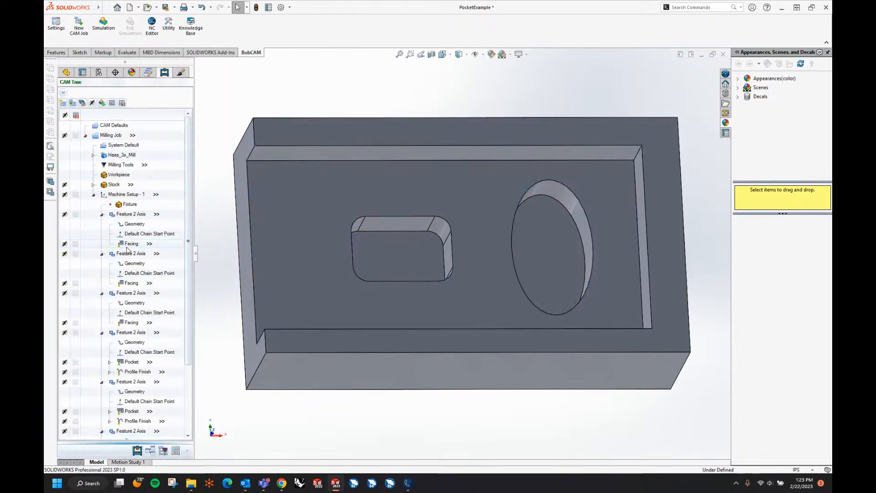
Compute all toolpaths of the first pocket feature below the facing features and display its Pocket toolpath on the part
scroll(167, 296, "down", 3)
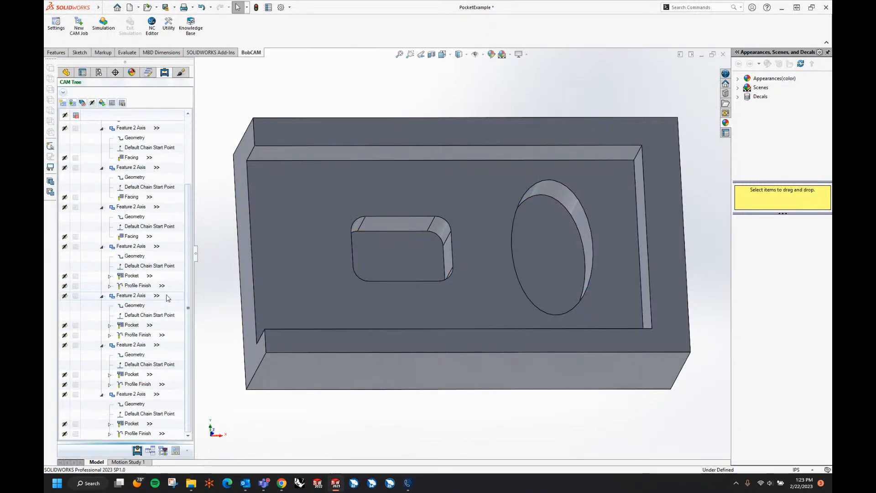
scroll(167, 298, "up", 3)
left_click(140, 265)
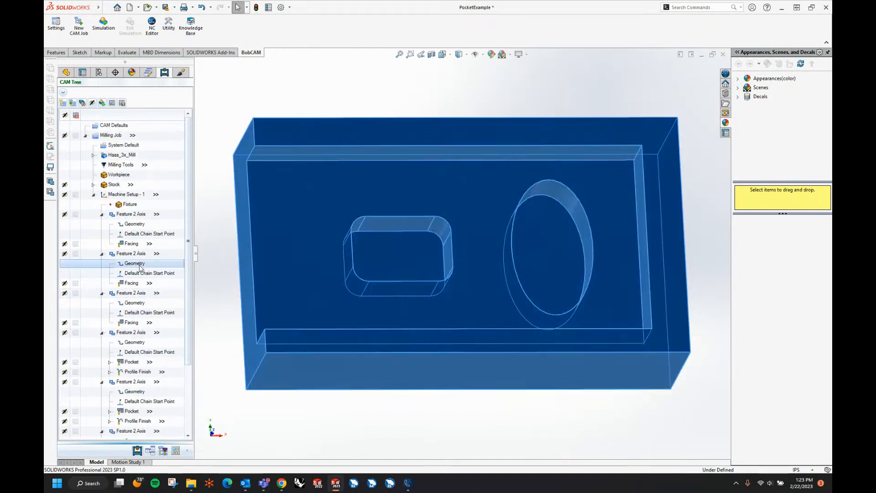
left_click(139, 304)
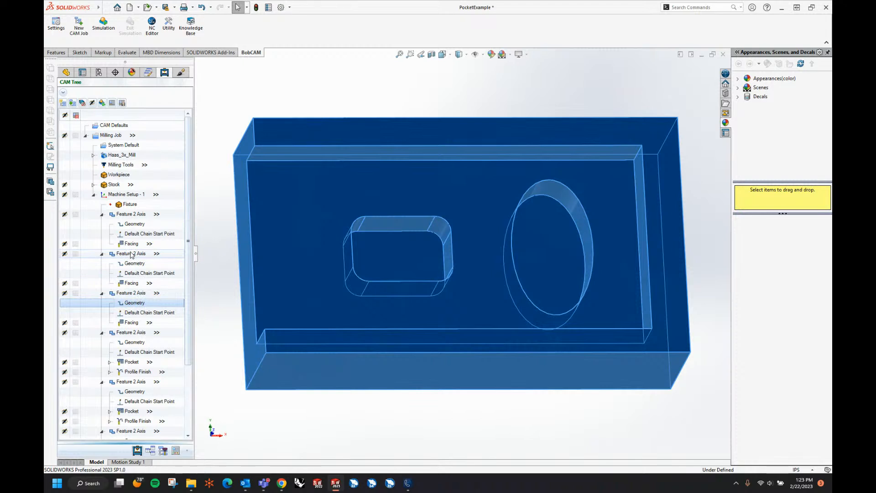
scroll(131, 253, "down", 2)
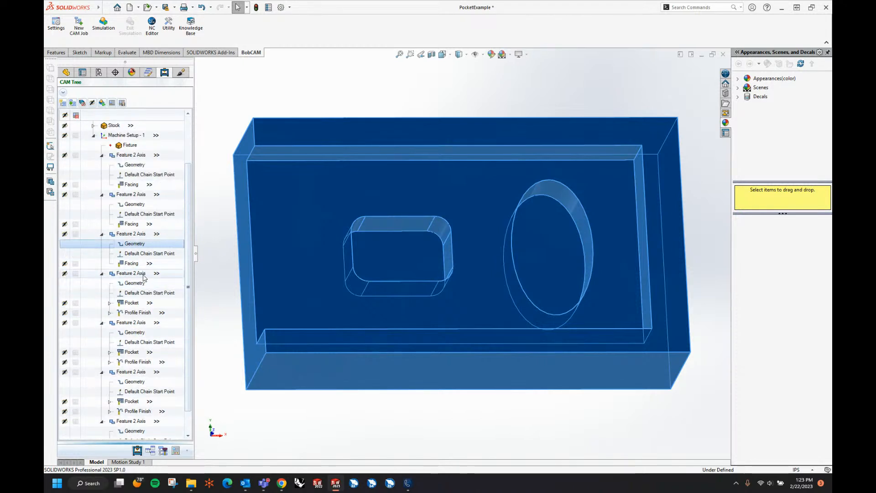
left_click(133, 303)
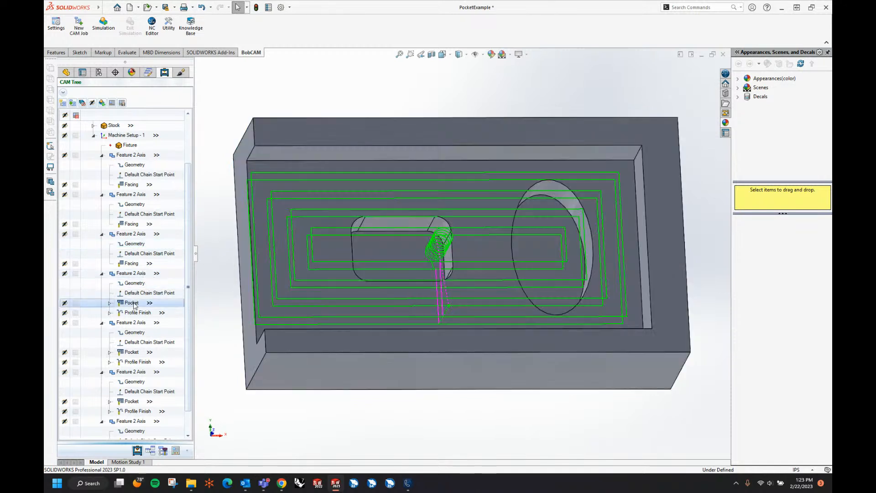
right_click(131, 273)
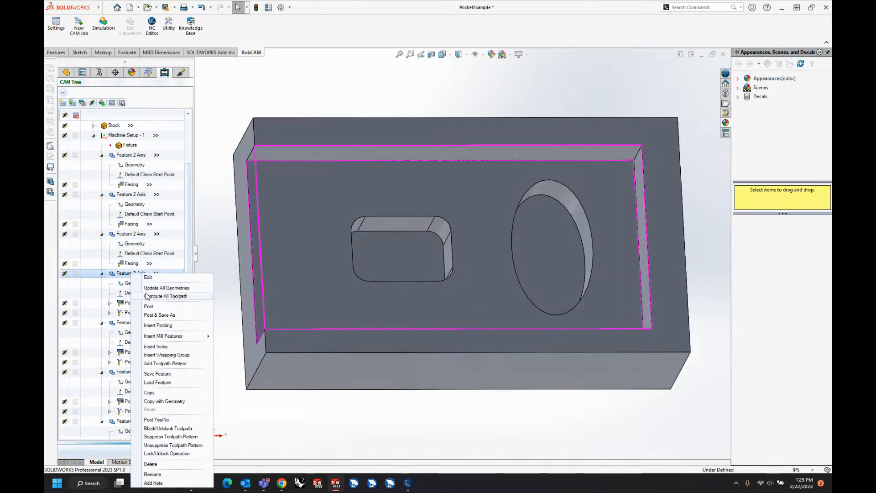
left_click(165, 296)
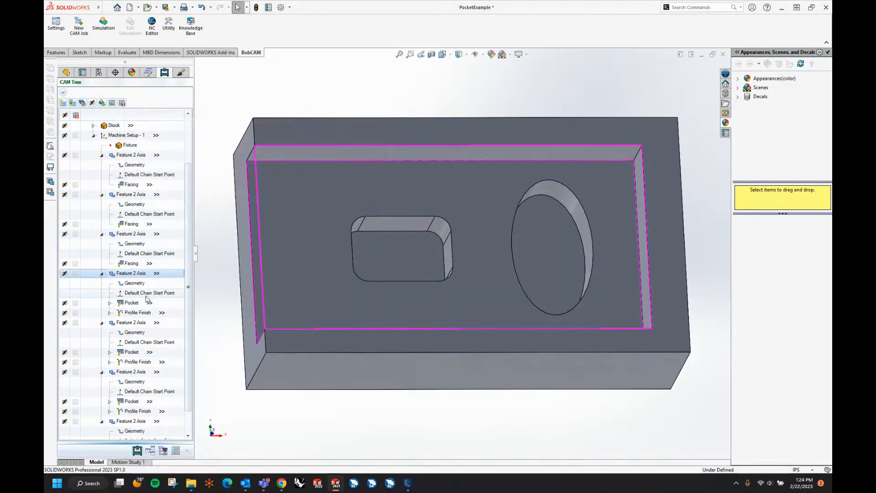
left_click(132, 304)
middle_click_drag(566, 379, 604, 314)
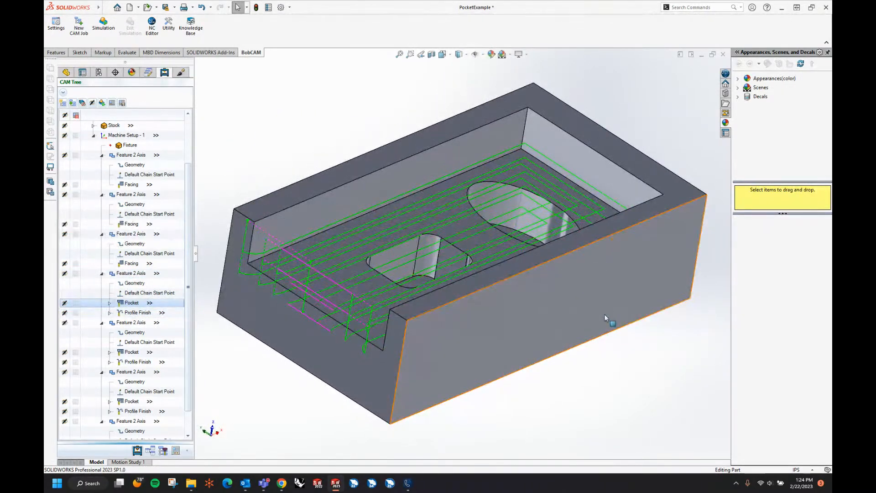
Delete the two extra 2-axis facing features, one on the inner pockets and one on the open pocket
left_click(130, 234)
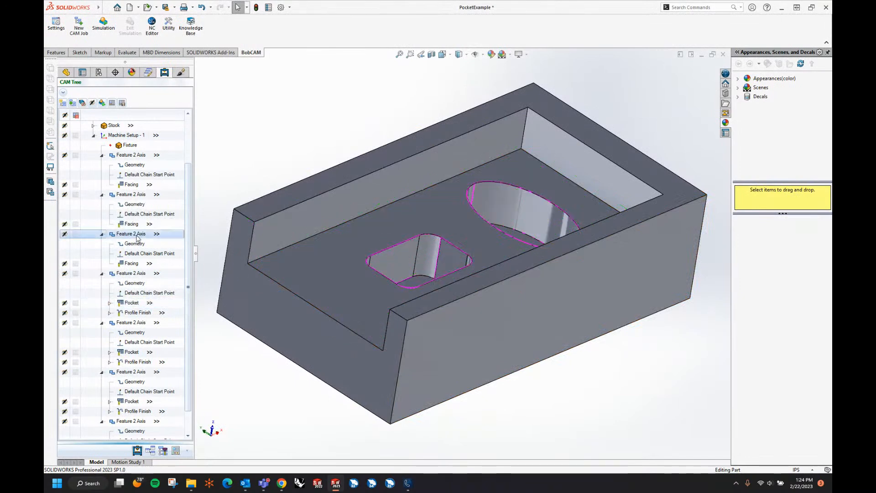
key("Delete")
left_click(462, 256)
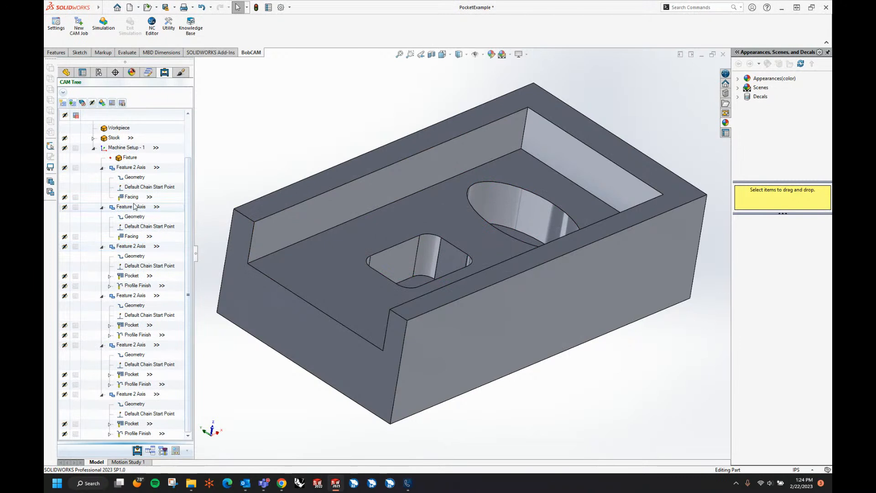
left_click(130, 167)
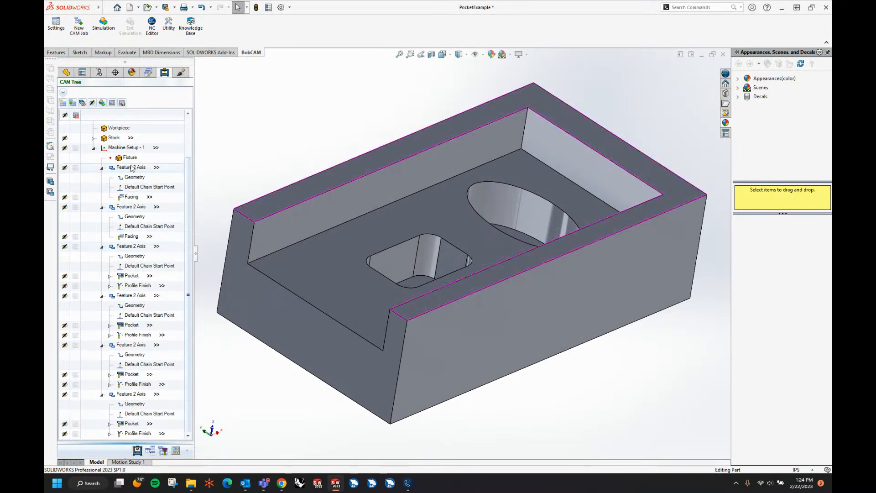
left_click(131, 207)
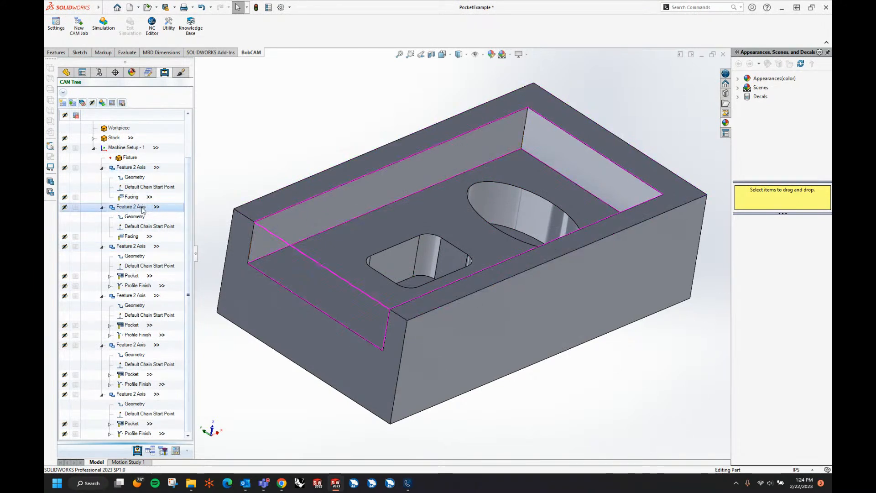
key("Delete")
left_click(447, 257)
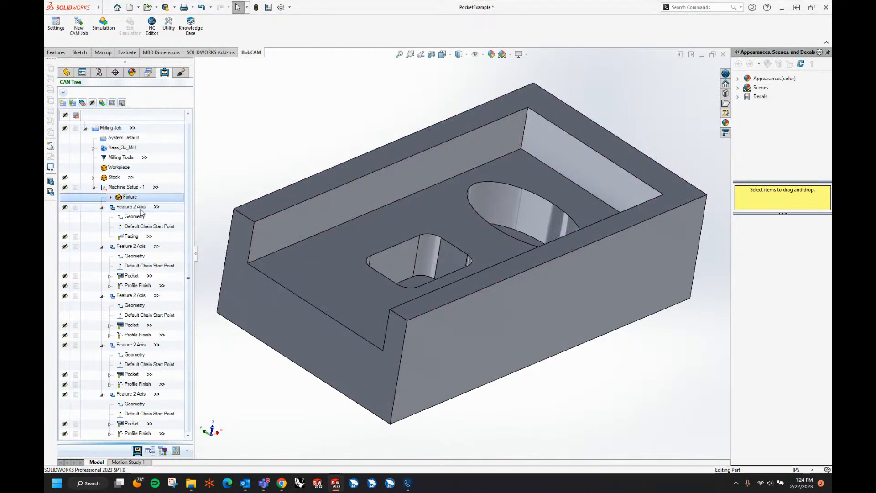
Examine the remaining facing feature's geometry and the open pocket's Pocket toolpath on the part
left_click(141, 209)
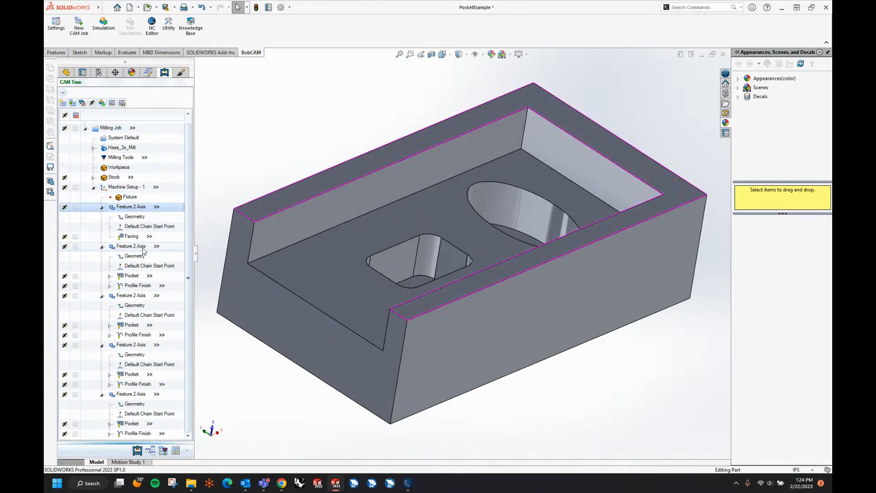
left_click(131, 275)
middle_click_drag(479, 230, 630, 337)
scroll(630, 338, "up", 3)
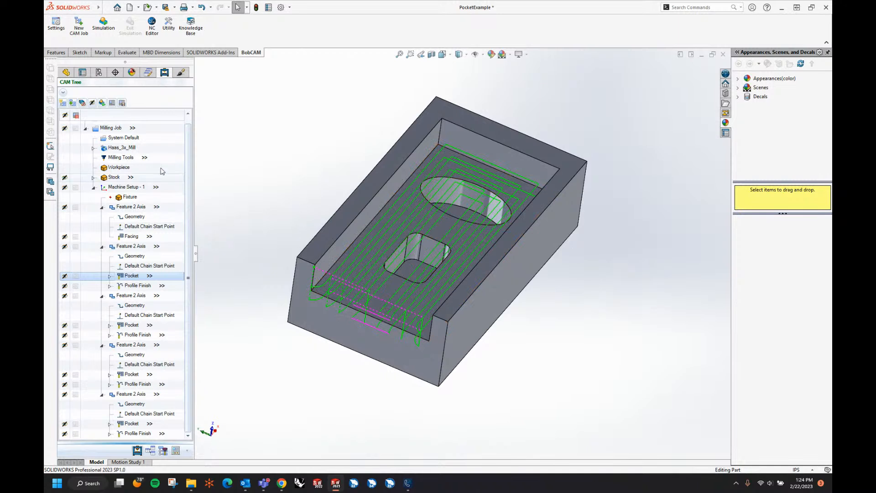
Post the NC program for the whole milling job with the Haas_3x_Mill machine, then return to the CAM Tree
right_click(119, 132)
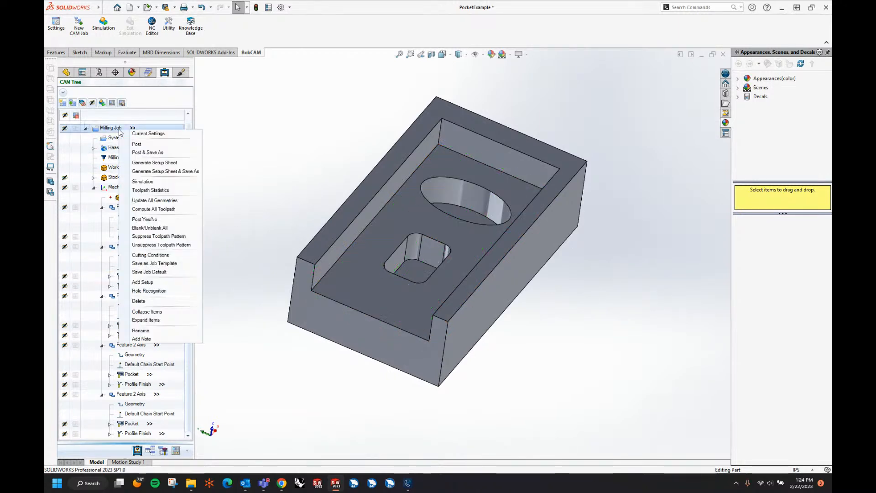
left_click(142, 145)
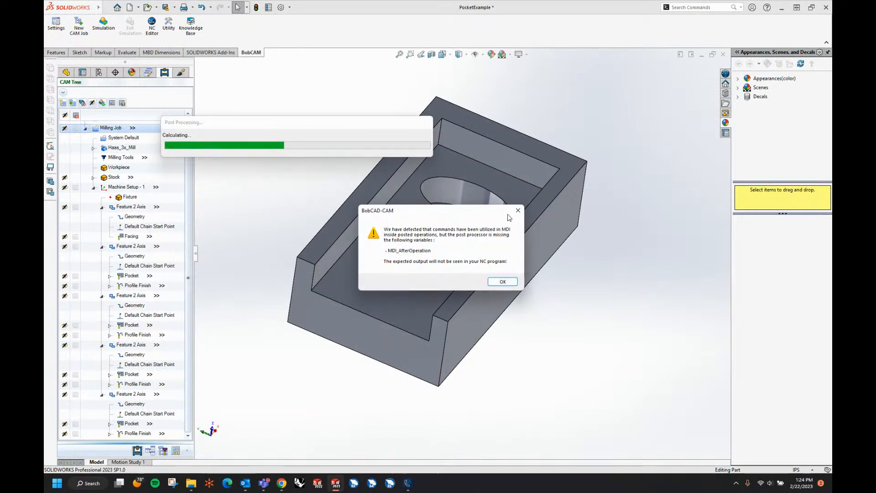
left_click(504, 281)
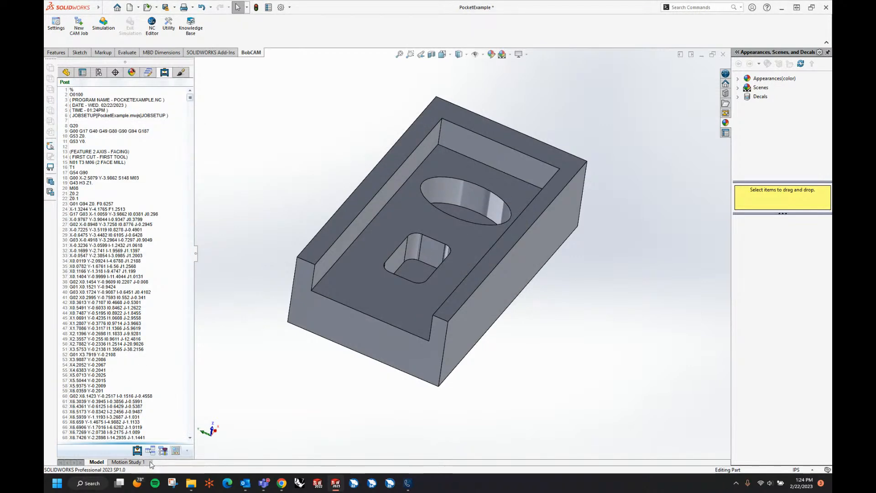
left_click(138, 451)
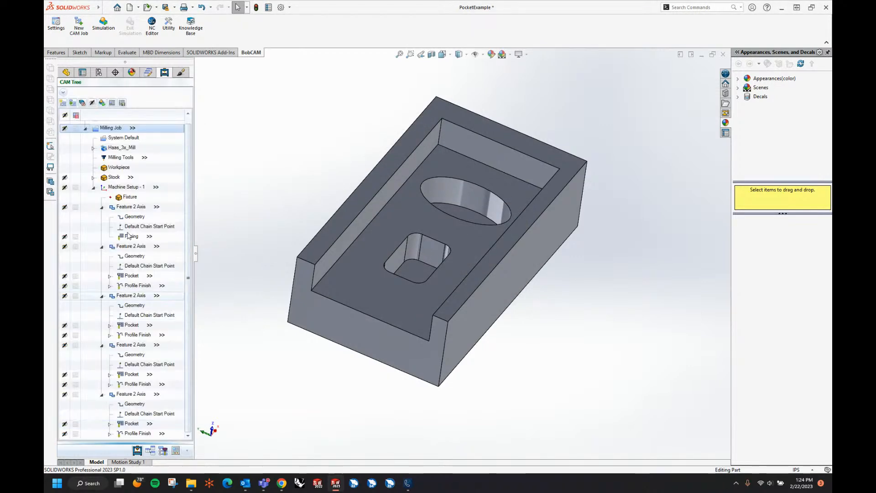
left_click(94, 148)
double_click(137, 157)
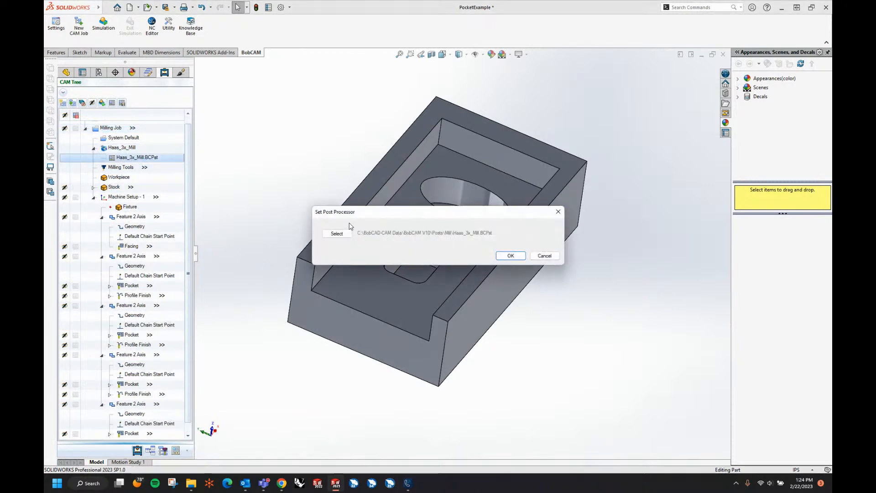
left_click(544, 257)
Change the milling job's machine make to BC_3x_Mill
left_click(137, 149)
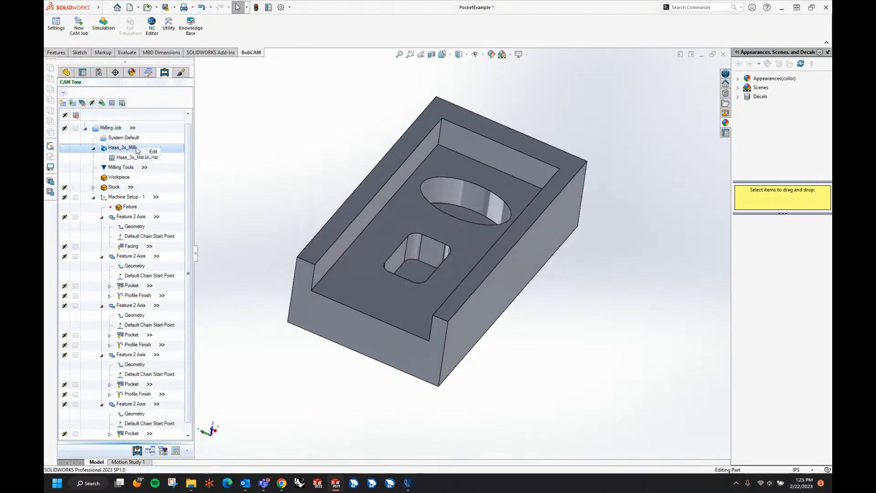
double_click(137, 148)
left_click(474, 229)
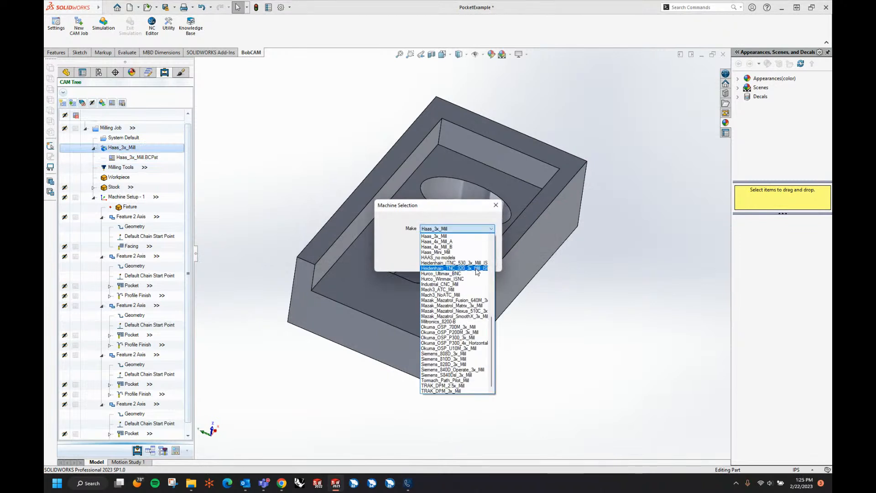
scroll(476, 272, "up", 10)
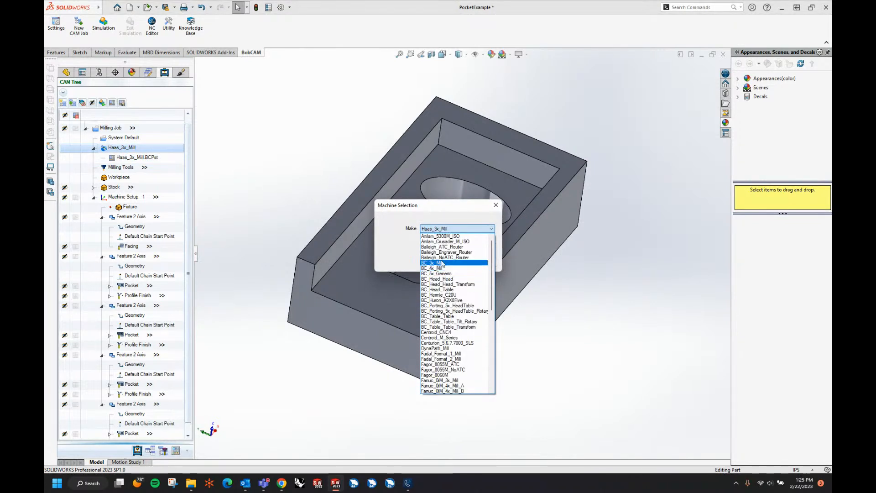
left_click(442, 263)
left_click(455, 262)
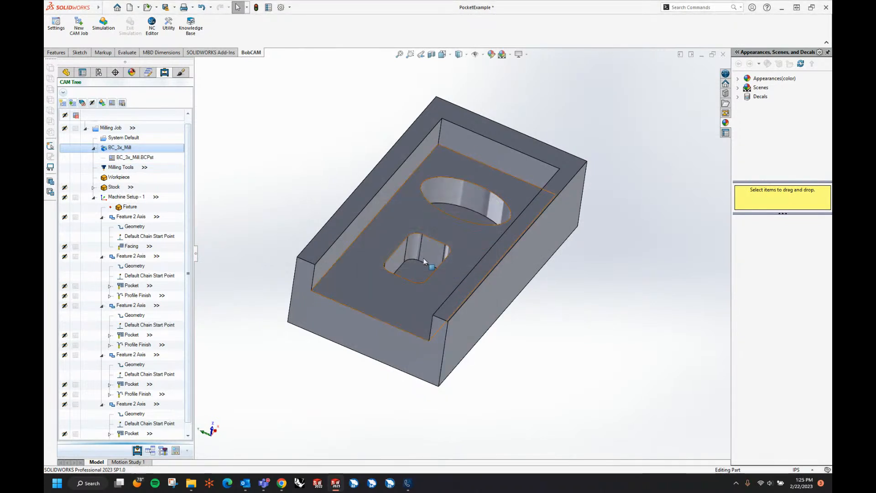
Post the milling job with the BC_3x_Mill machine and review the custom comment and M01 lines after the facing operation
right_click(114, 130)
left_click(130, 143)
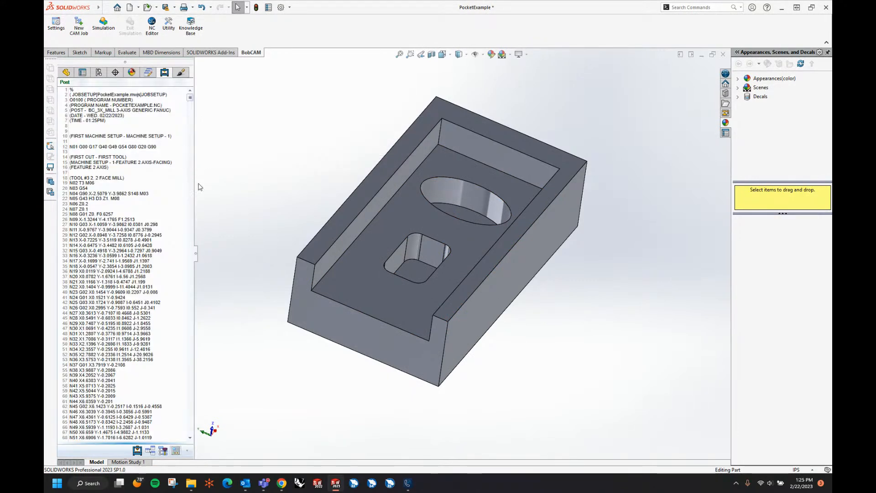
scroll(111, 229, "down", 11)
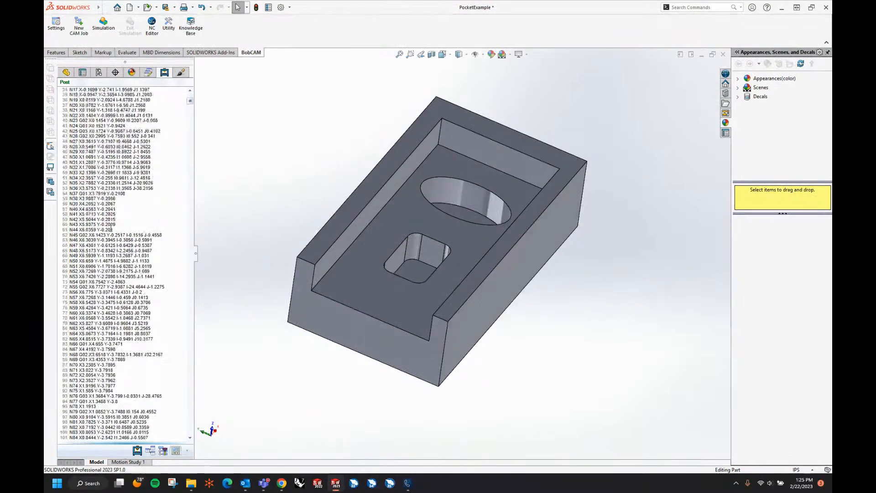
scroll(111, 229, "down", 19)
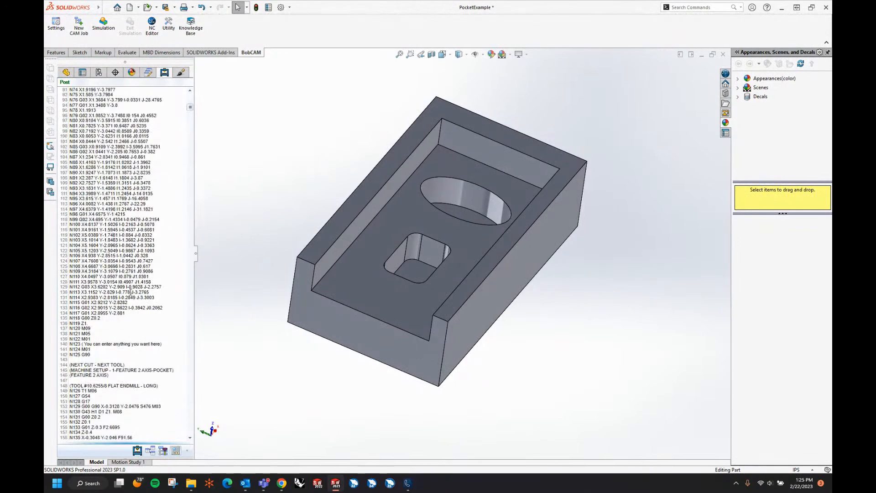
left_click_drag(162, 345, 84, 345)
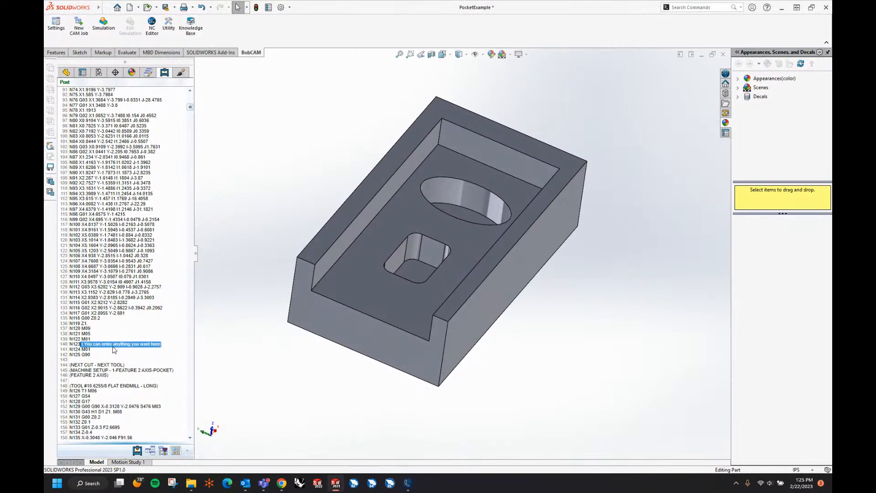
left_click_drag(79, 349, 101, 354)
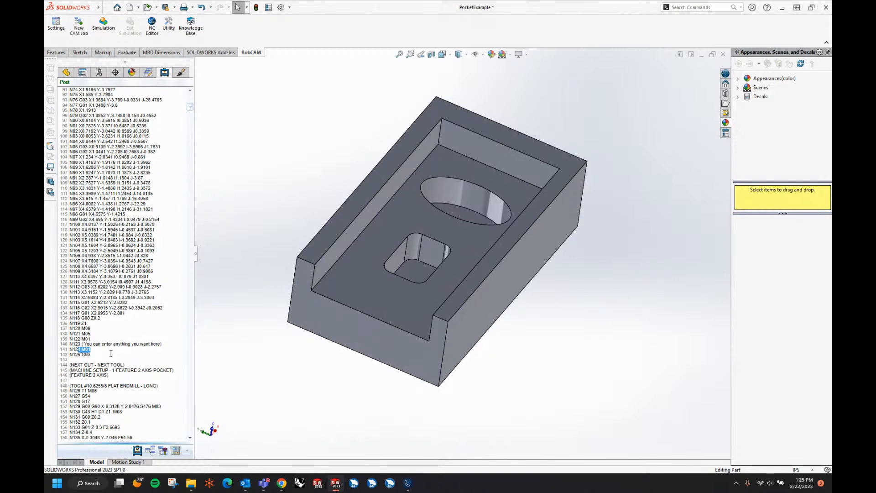
left_click(111, 353)
scroll(190, 109, "up", 6)
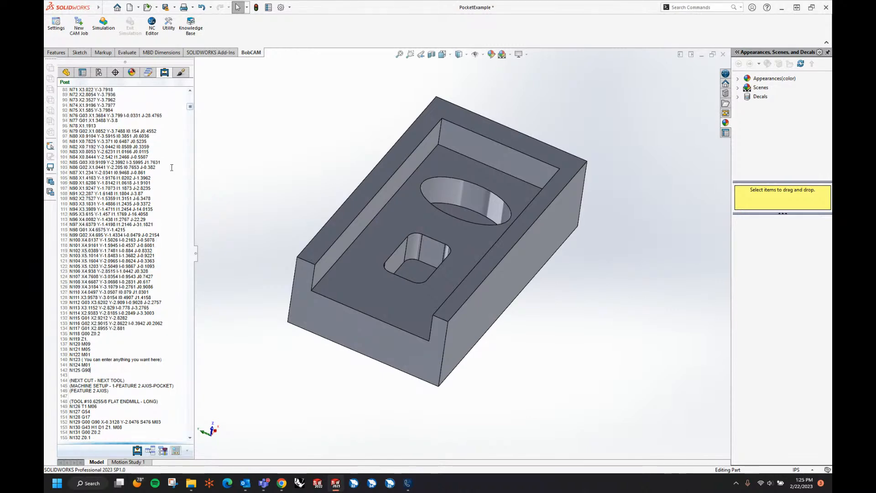
left_click_drag(191, 106, 191, 94)
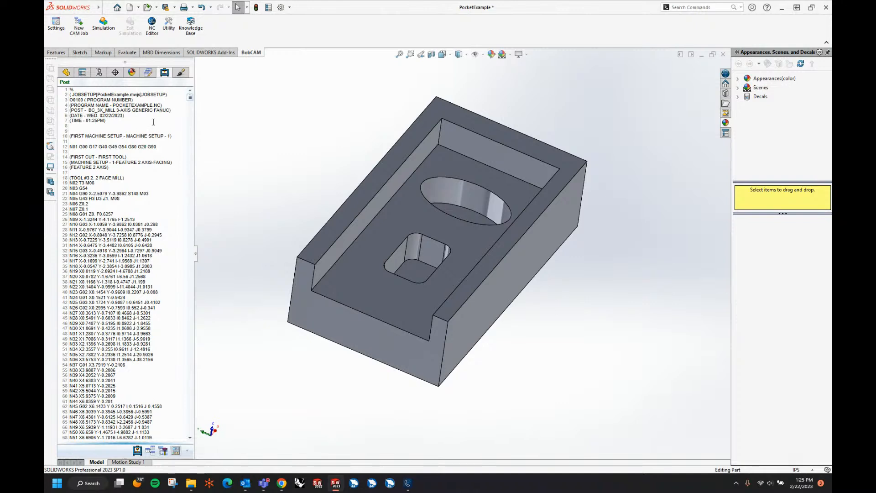
View the toolpaths of the Facing operation and the first two Pocket operations in the Operation Tree
left_click(149, 451)
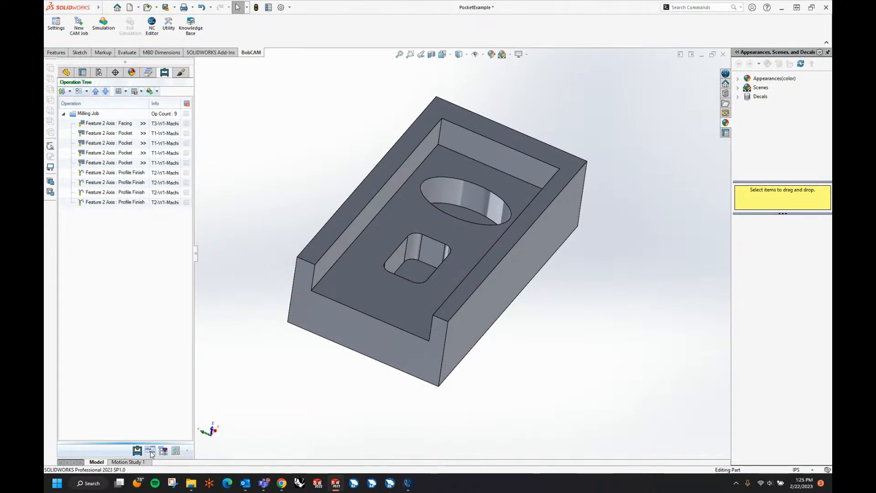
left_click(122, 128)
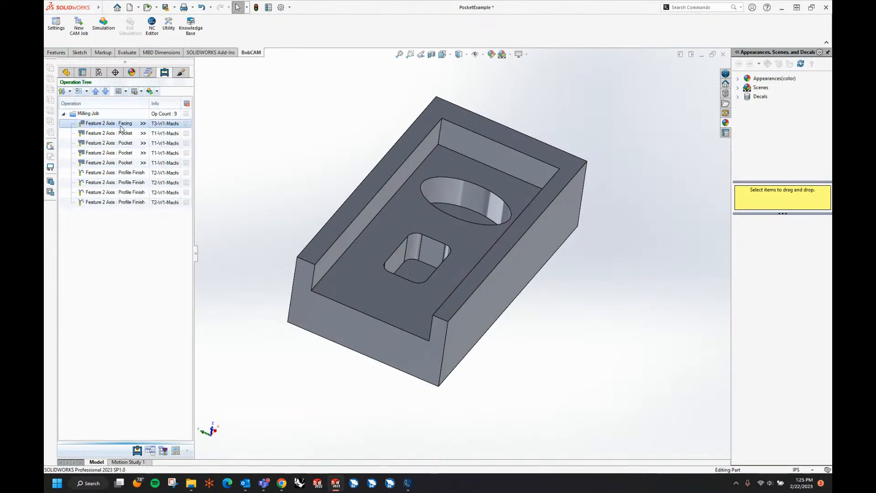
left_click(123, 133)
left_click(128, 125)
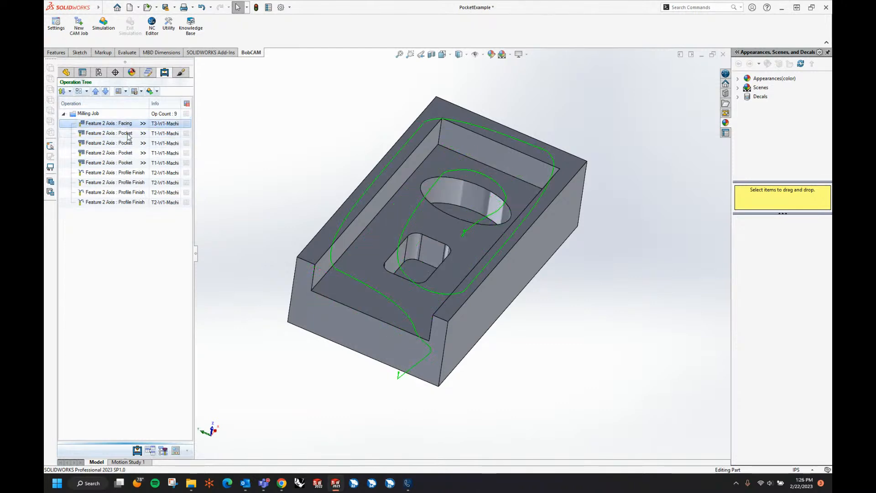
left_click(128, 133)
left_click(130, 143)
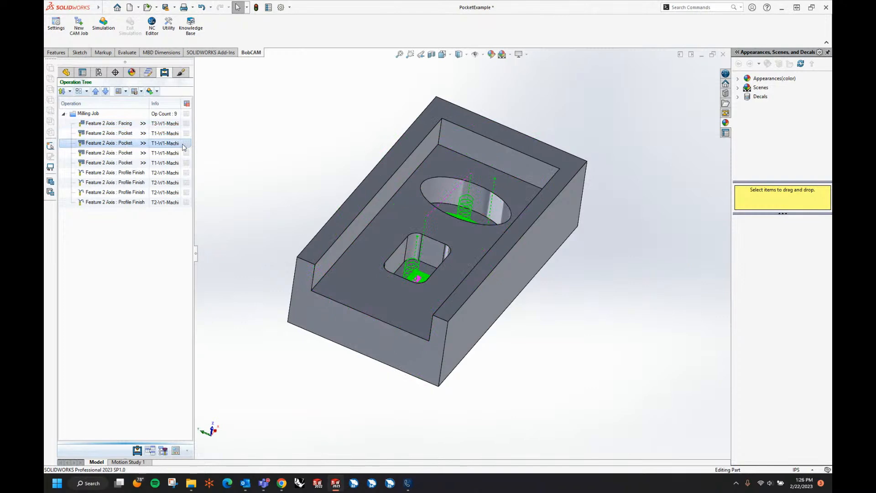
Turn off posting for the last two Pocket and last two Profile Finish operations, checking the first two Profile Finish toolpaths
left_click(137, 154)
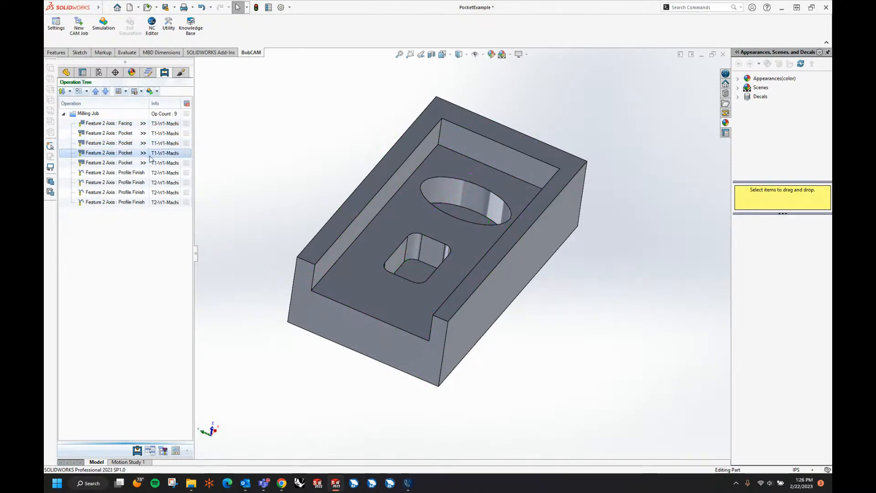
left_click(115, 164)
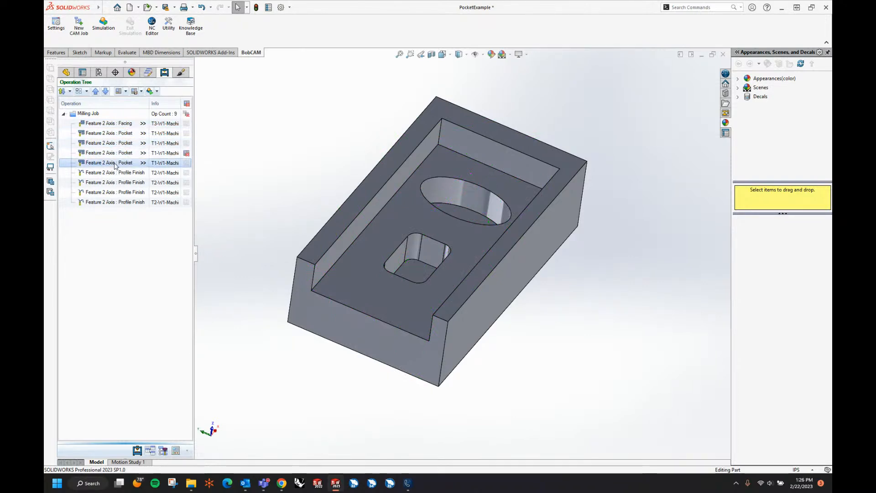
left_click(187, 162)
left_click(171, 173)
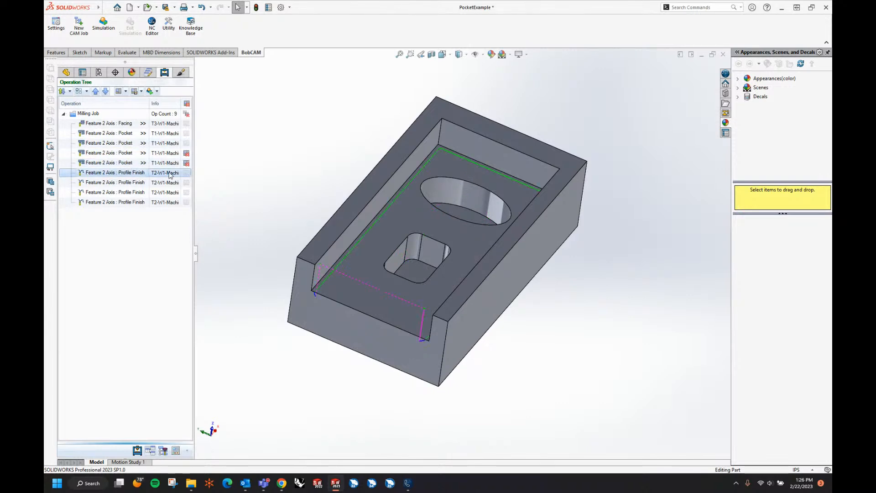
left_click(118, 185)
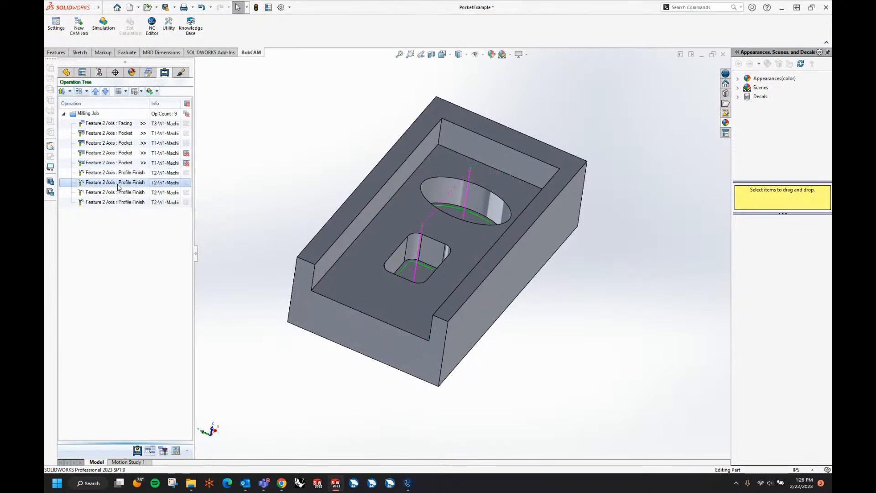
left_click(128, 192)
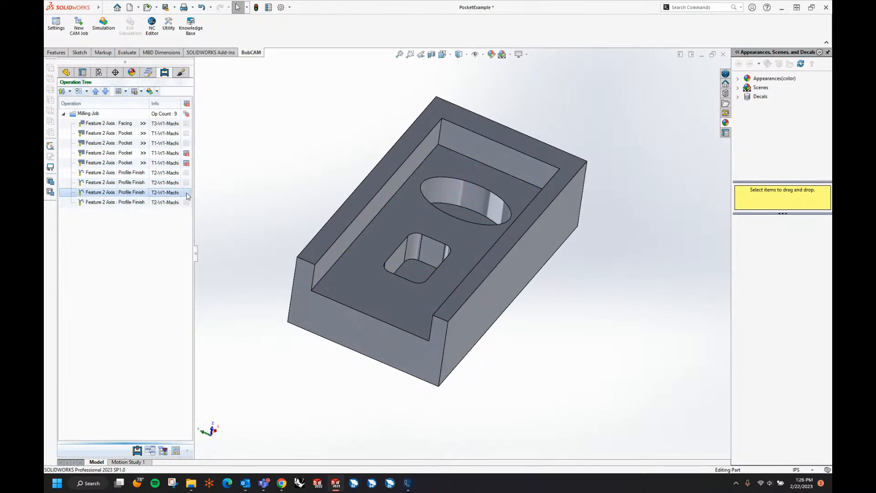
left_click(187, 192)
left_click(187, 203)
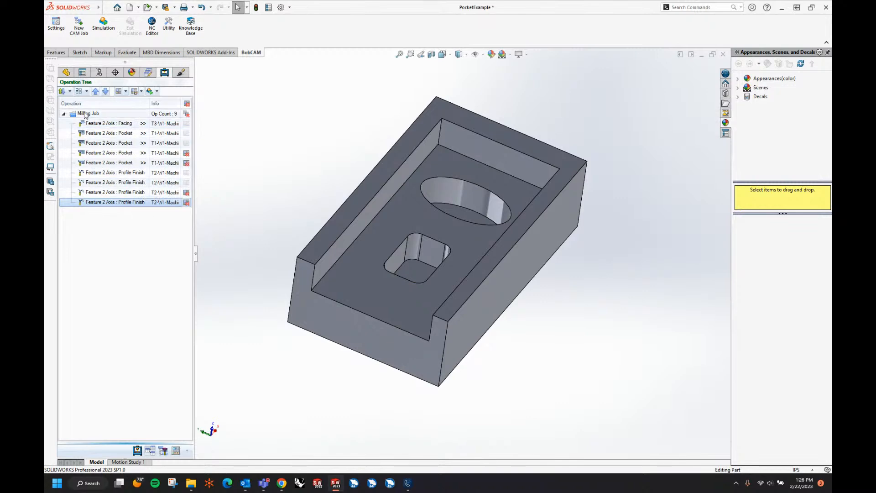
left_click(86, 91)
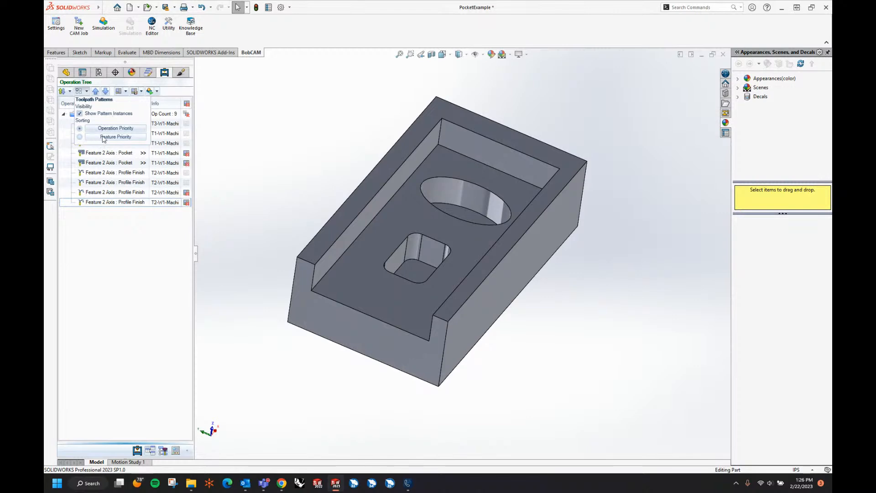
left_click(88, 95)
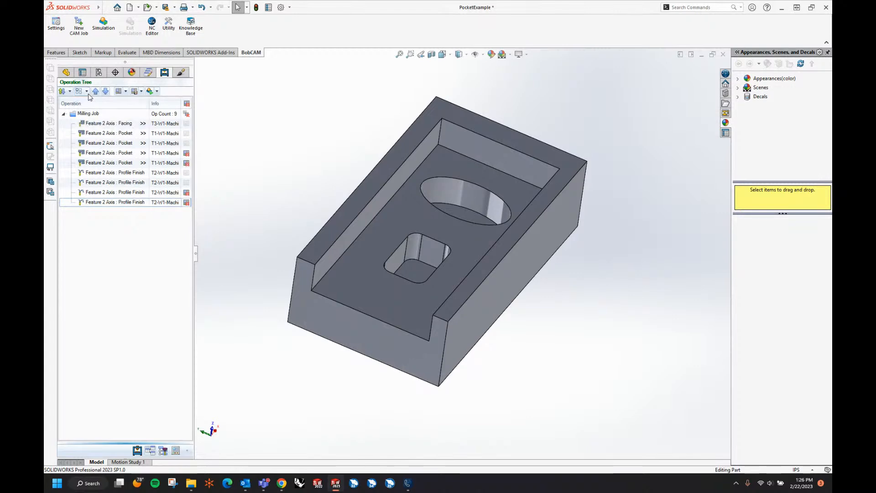
left_click(70, 91)
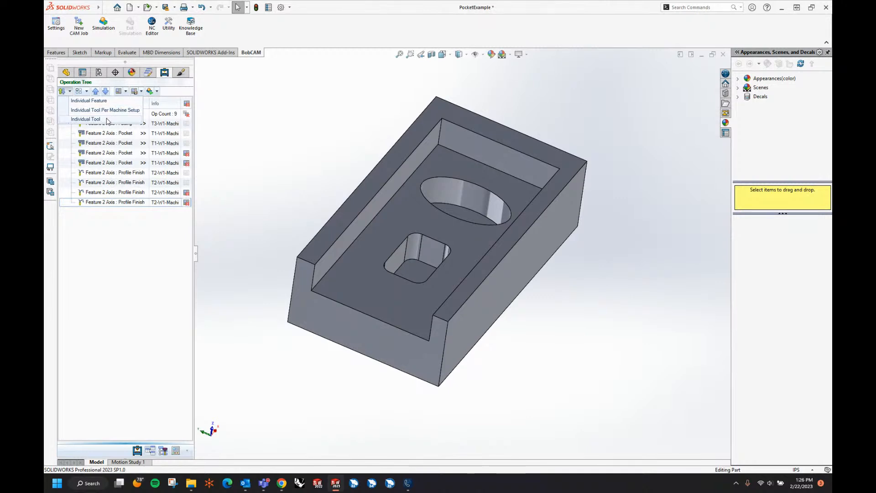
left_click(114, 83)
Post only the Facing and first Pocket operations and look through the NC code
left_click(125, 91)
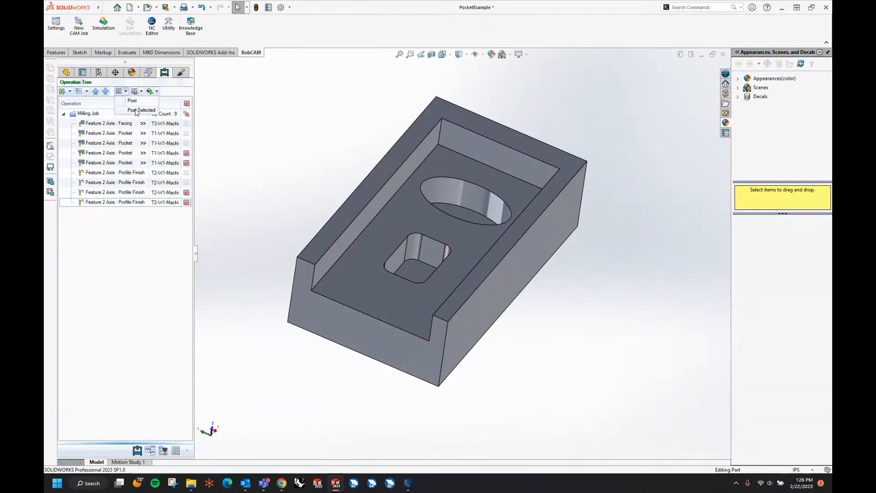
left_click(136, 110)
left_click(166, 123)
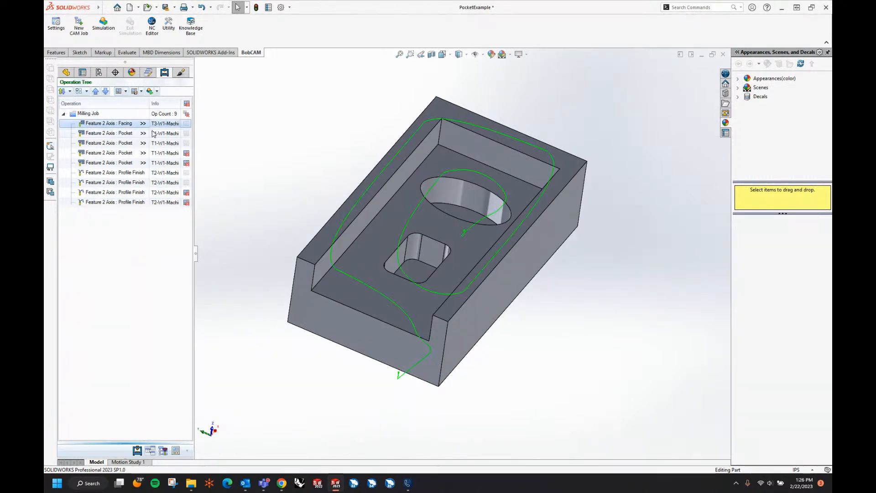
left_click(154, 134, "ctrl")
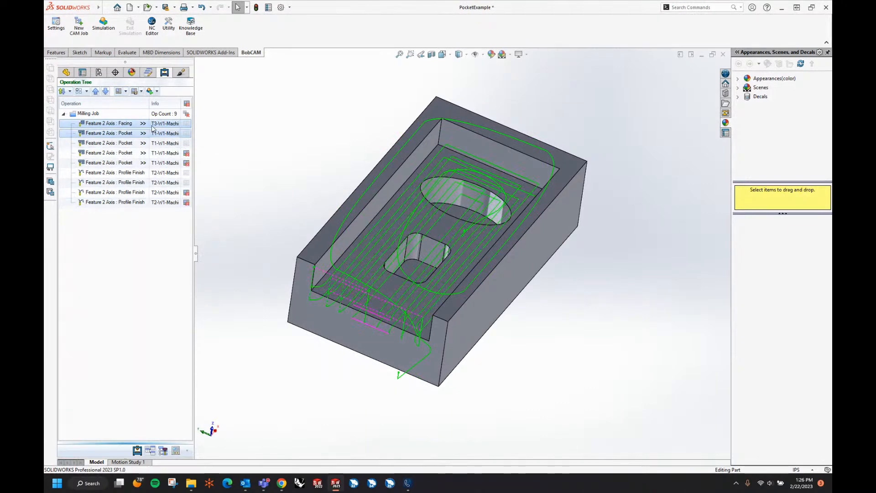
left_click(136, 92)
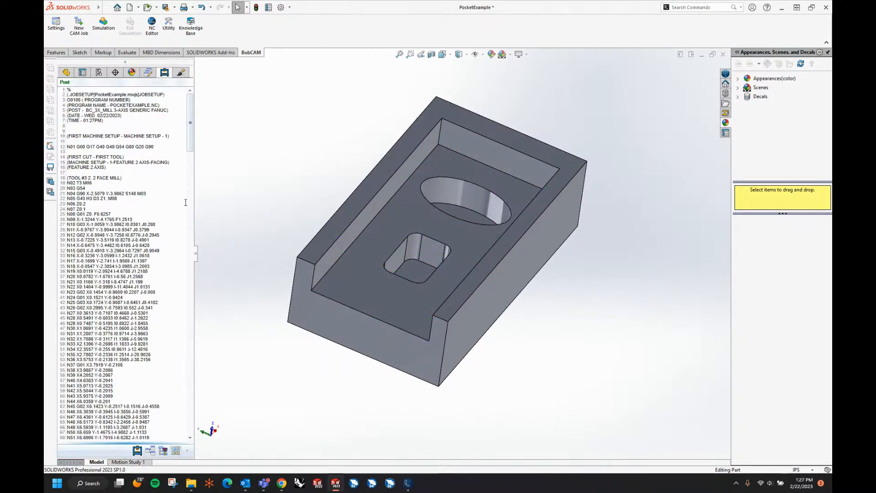
scroll(186, 202, "down", 15)
left_click_drag(190, 182, 196, 128)
Display the milling job's Tool Tree to view the operations grouped by tool
left_click(149, 451)
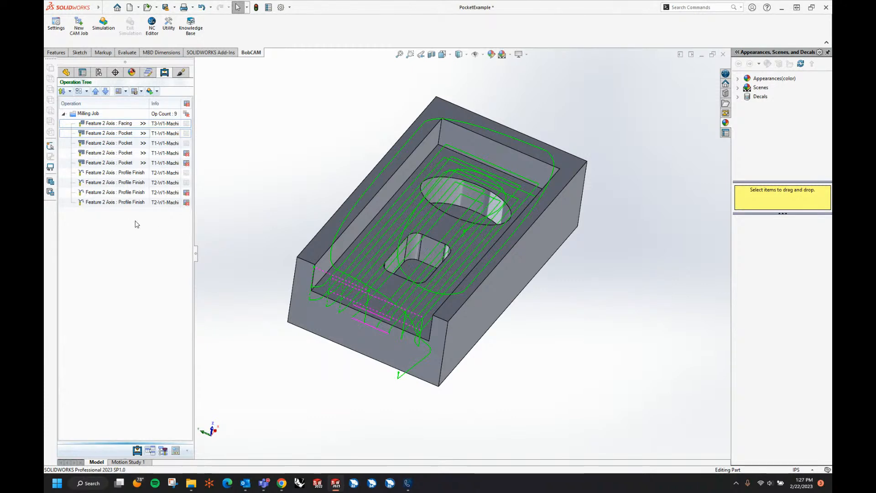
left_click(164, 451)
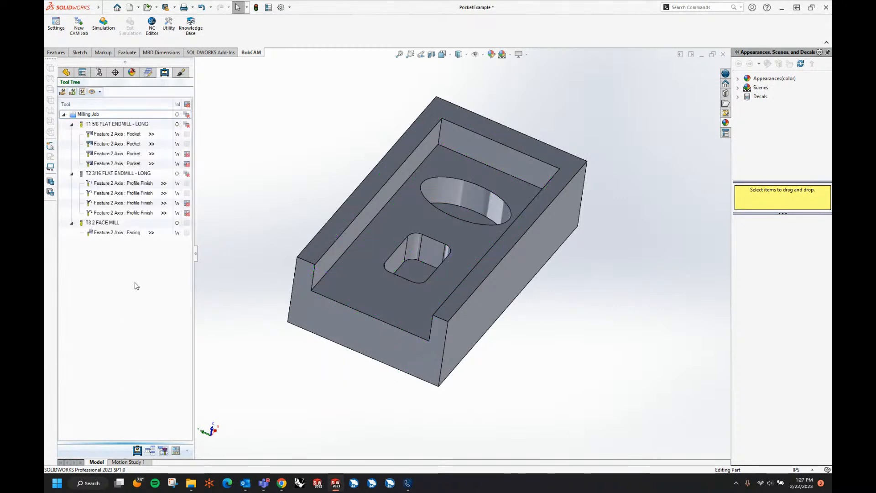
Replace tool T2 3/16 FLAT ENDMILL - LONG with 1/4 FLAT ENDMILL - STANDARD from the tool library
left_click(117, 173)
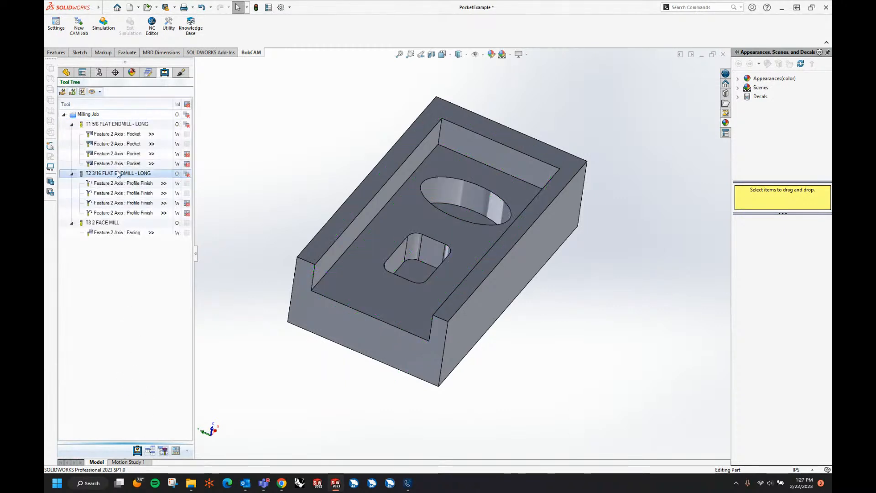
right_click(119, 174)
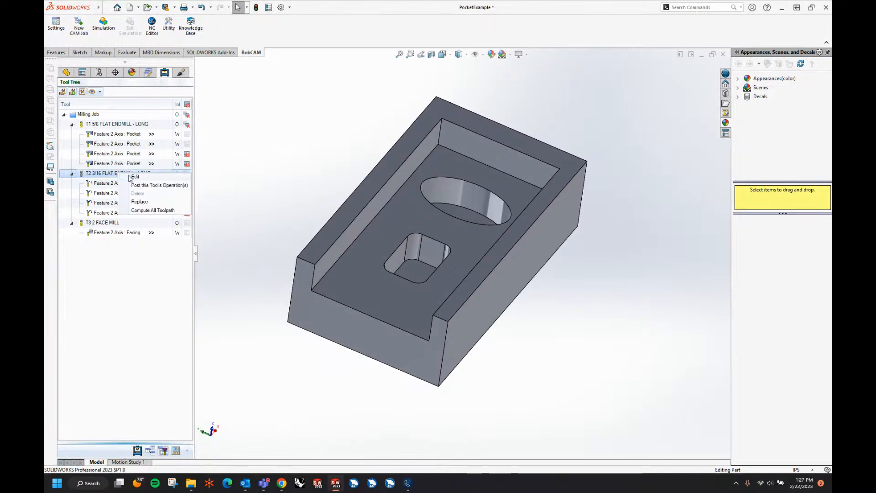
left_click(139, 202)
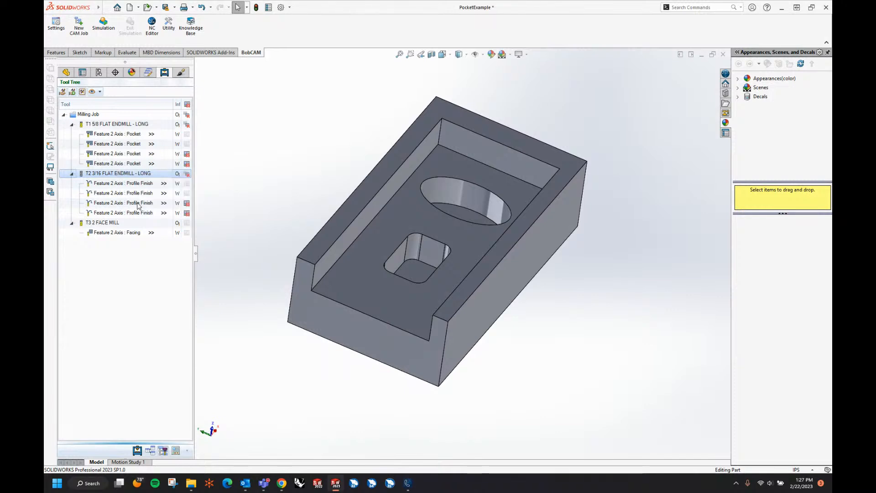
left_click(468, 271)
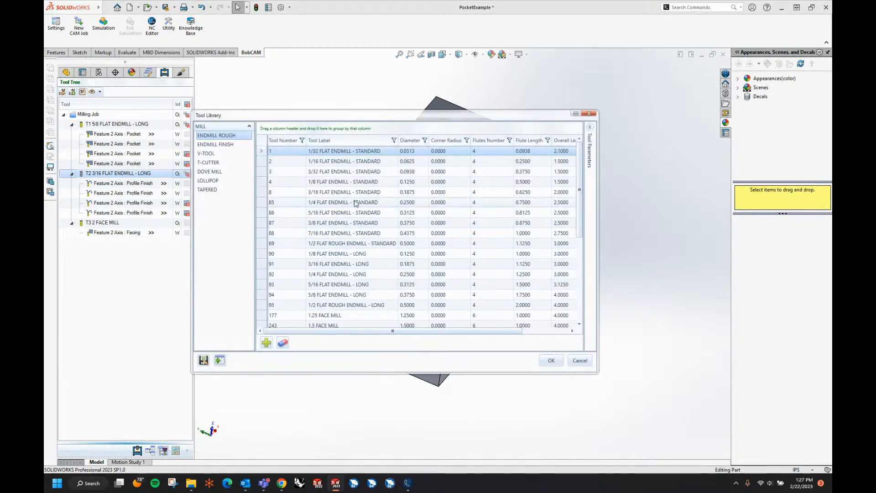
left_click(374, 203)
left_click(552, 361)
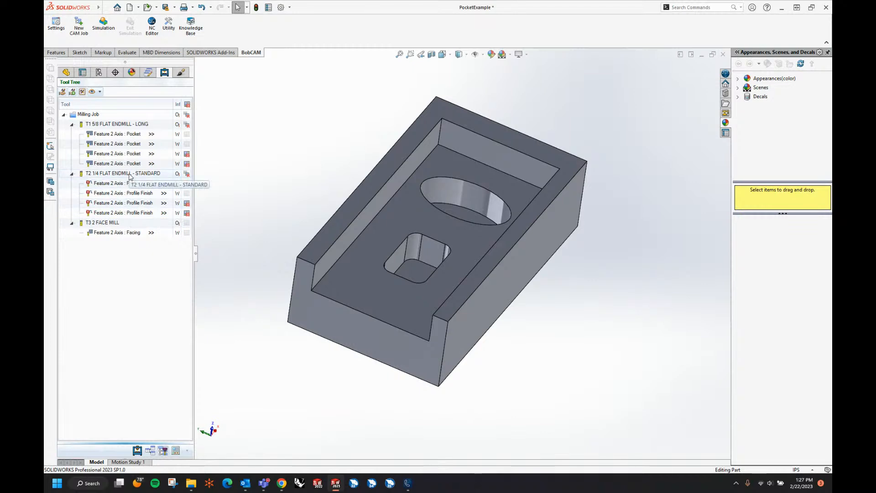
Recompute all toolpaths for tool T2 and view the toolpaths of its first two Profile Finish operations
right_click(130, 176)
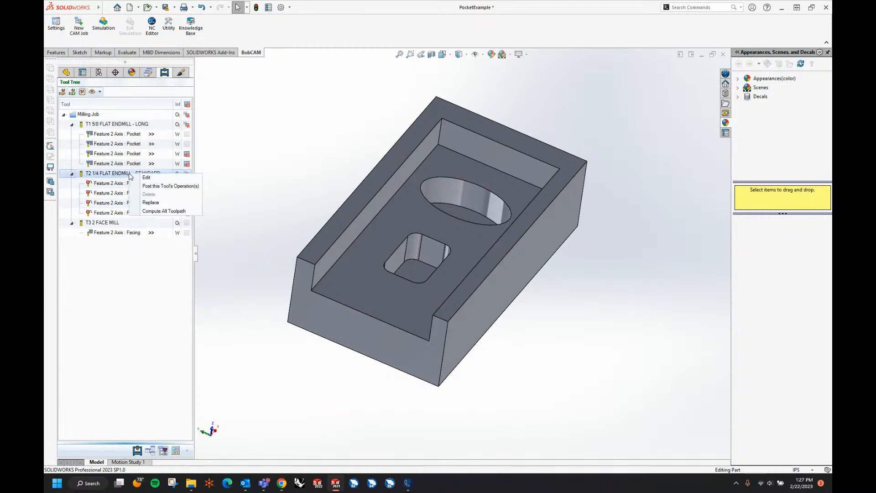
left_click(144, 212)
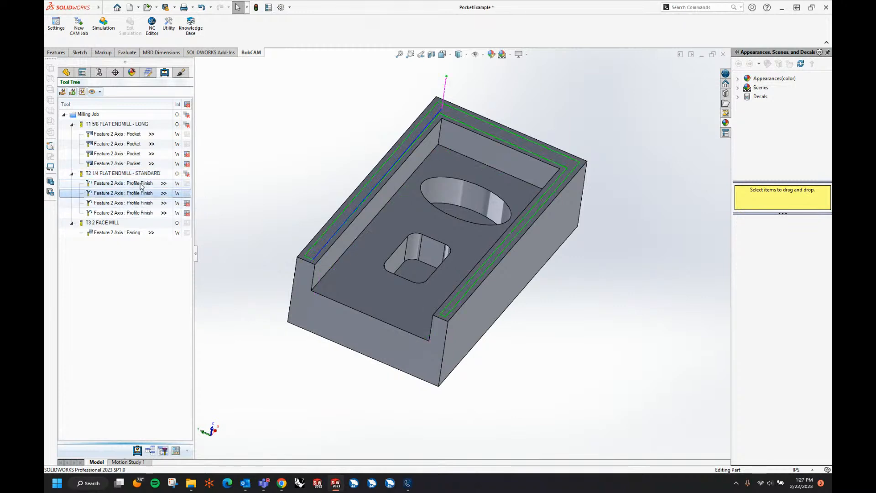
left_click(153, 194)
left_click(149, 184)
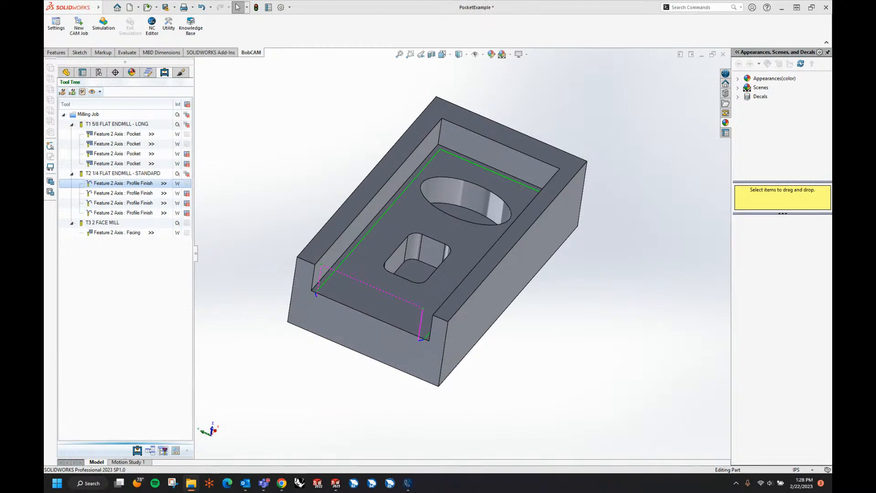
left_click_drag(649, 219, 321, 195)
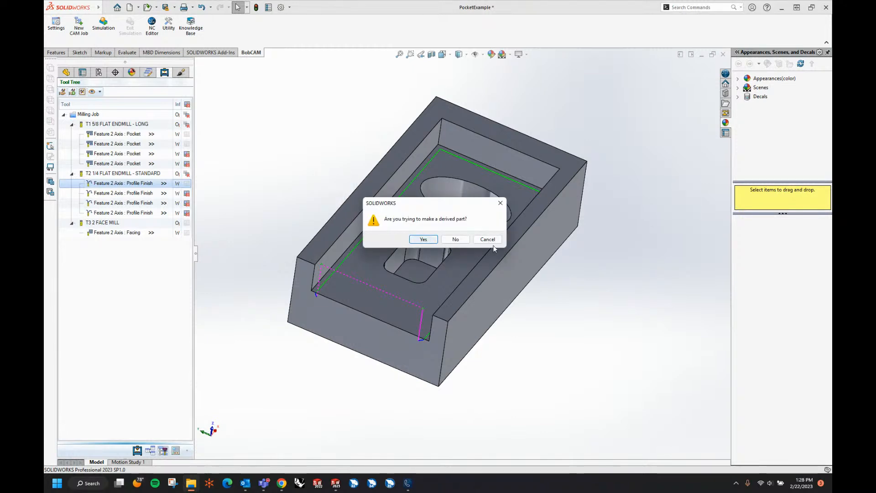
left_click(458, 240)
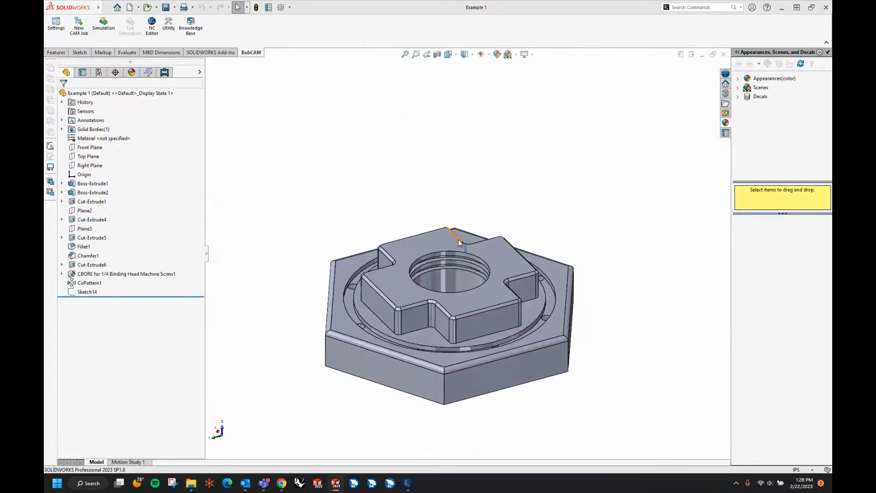
left_click(724, 55)
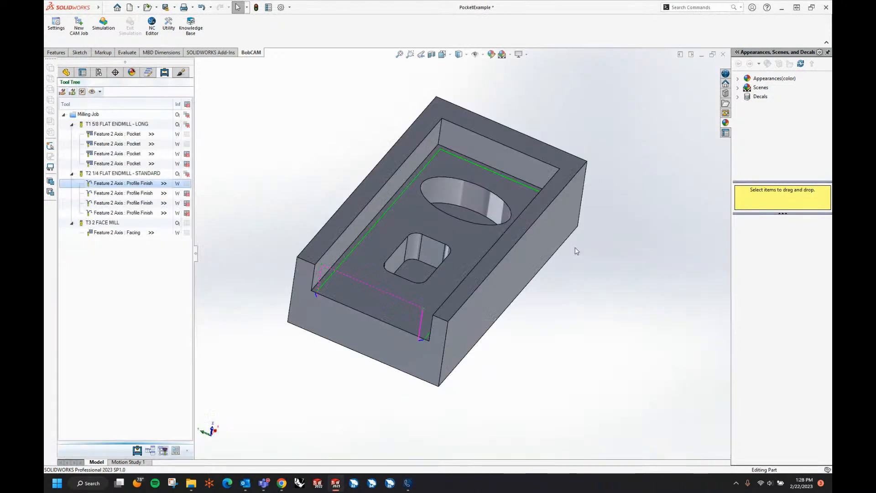
Close PocketExample without saving, open the Kurt Vice assembly and view the part held in the vise
left_click(723, 54)
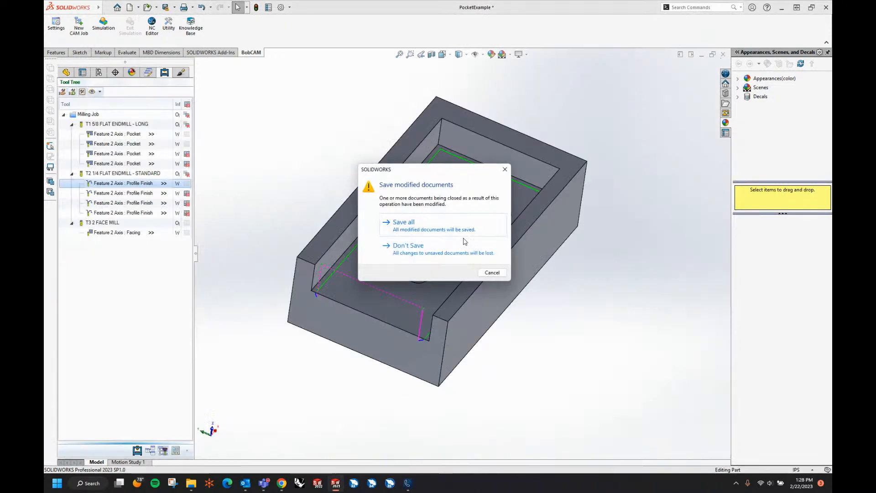
left_click(433, 247)
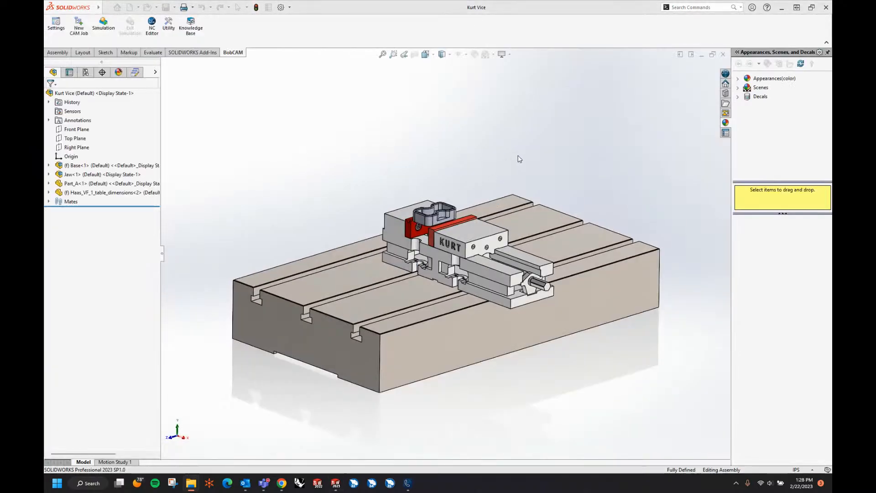
middle_click_drag(557, 171, 600, 174)
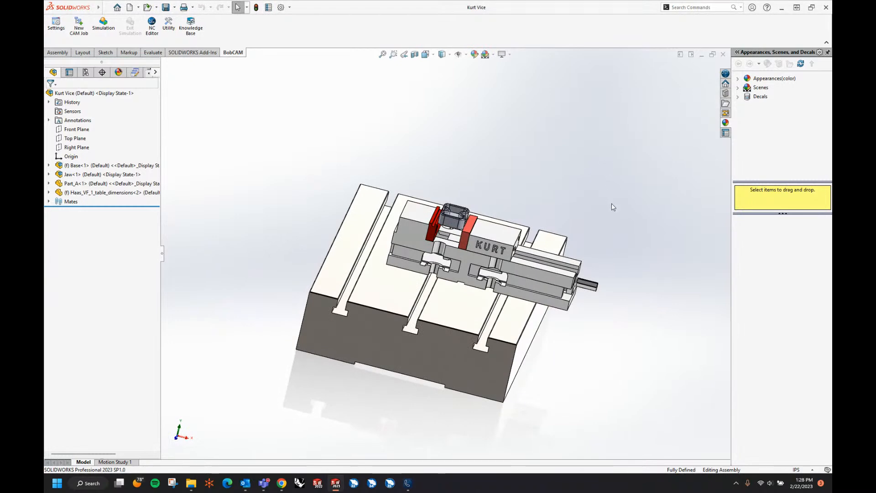
middle_click_drag(630, 241, 577, 232)
middle_click_drag(452, 167, 457, 168)
scroll(433, 215, "down", 8)
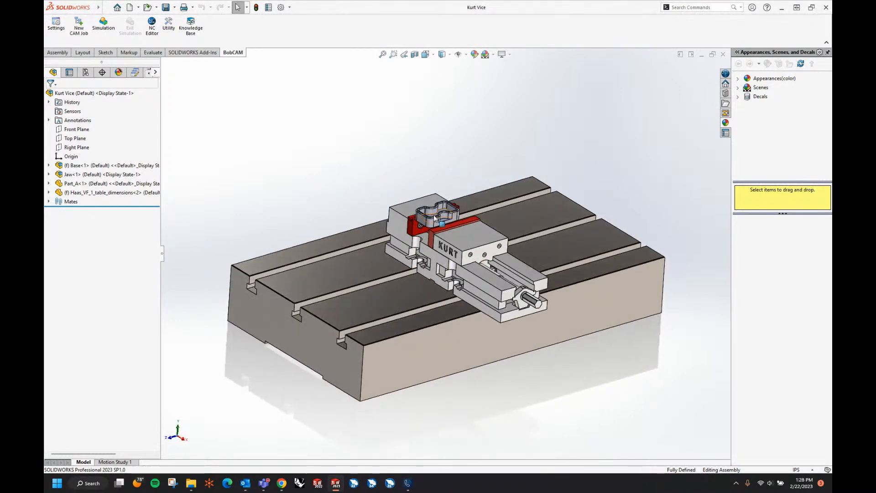
middle_click_drag(568, 263, 488, 277)
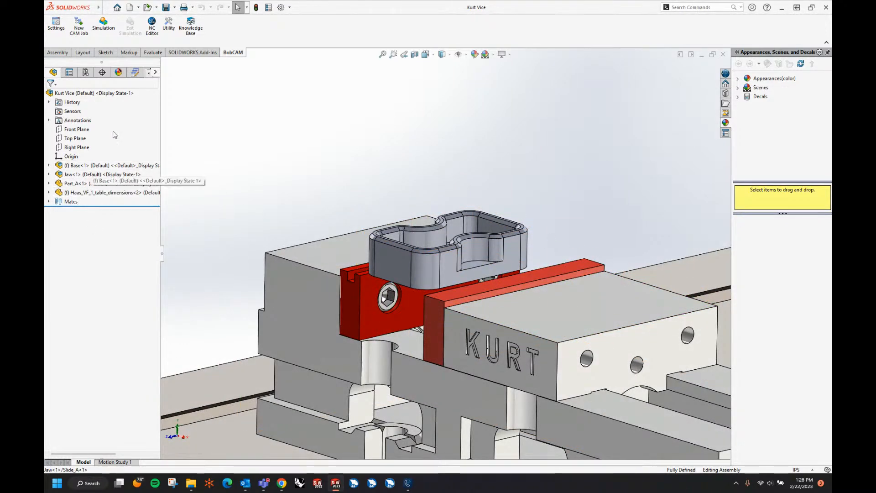
Create a new milling job in the CAM Tree for the HAAS_no models machine with the stock wizard enabled
left_click_drag(174, 255, 186, 254)
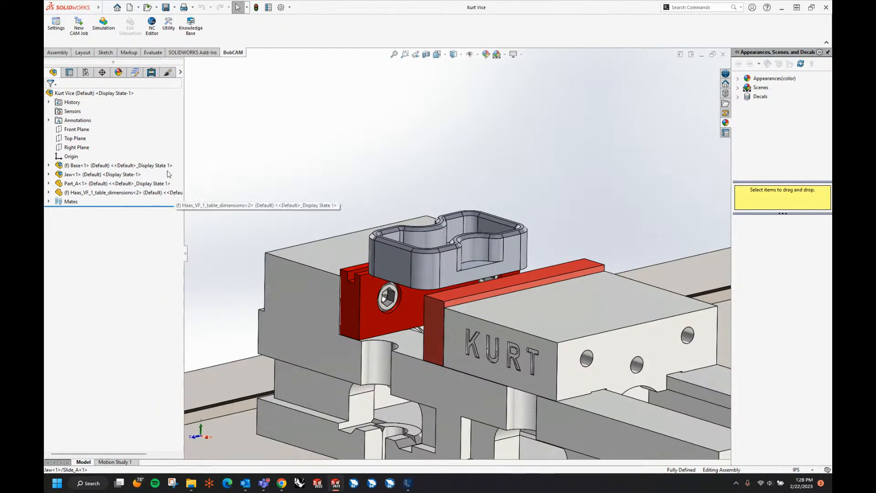
left_click(151, 73)
right_click(101, 126)
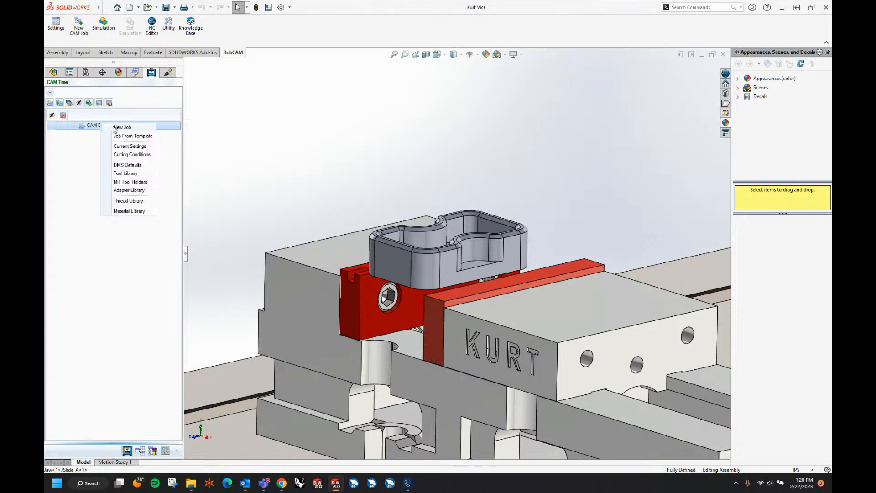
left_click(122, 128)
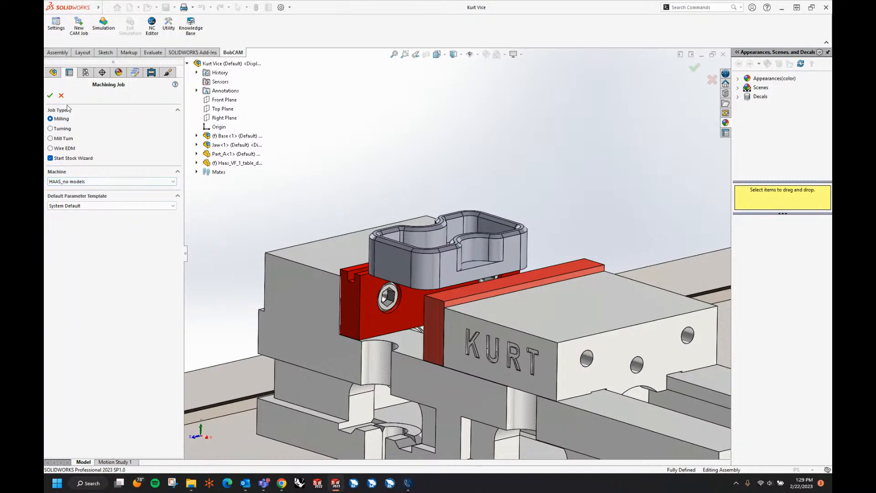
left_click(50, 97)
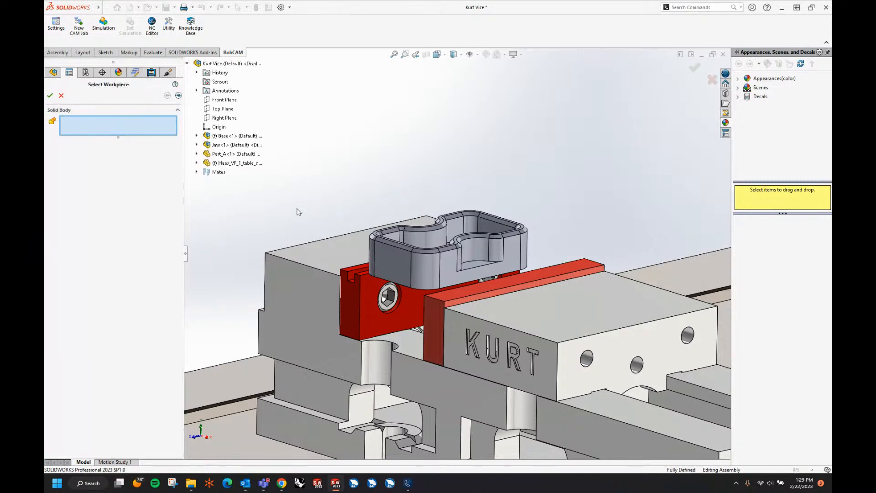
Select the Part_A body as the workpiece and continue to the Stock Specification
left_click(456, 258)
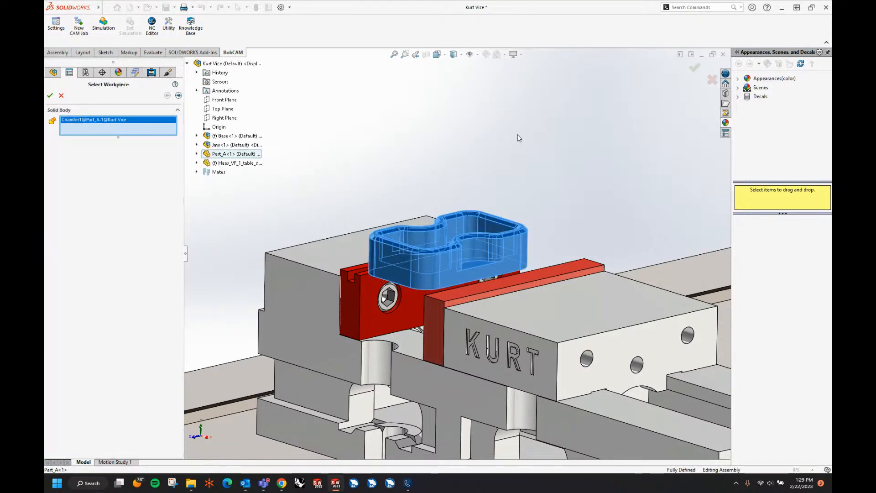
left_click(179, 95)
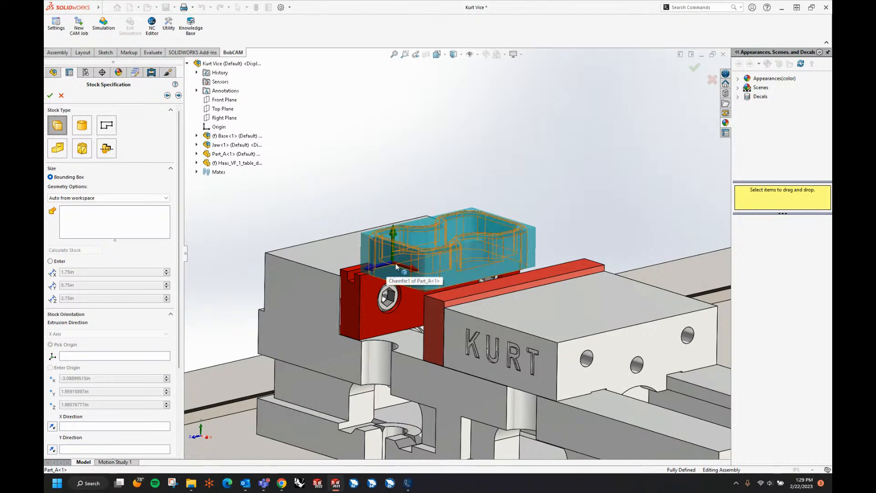
middle_click_drag(395, 270, 525, 133)
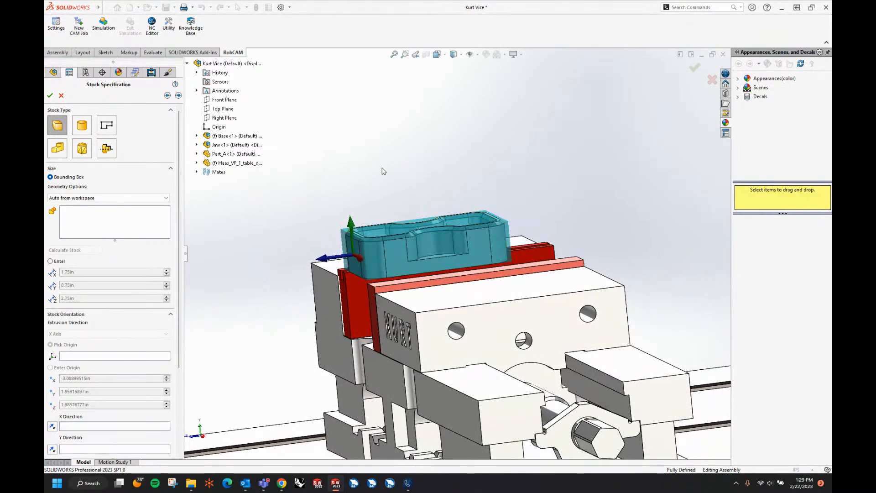
middle_click_drag(384, 171, 401, 152)
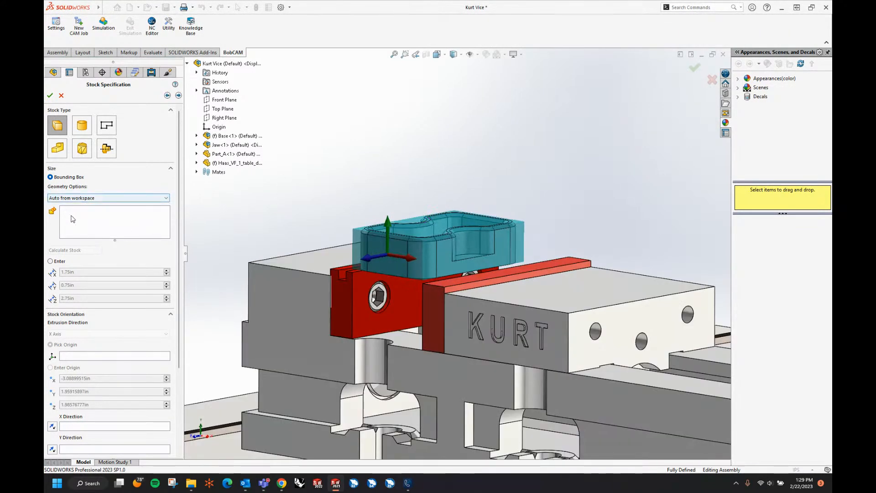
Switch the stock to manually entered dimensions and set its Y size to 1.00 in
left_click(51, 262)
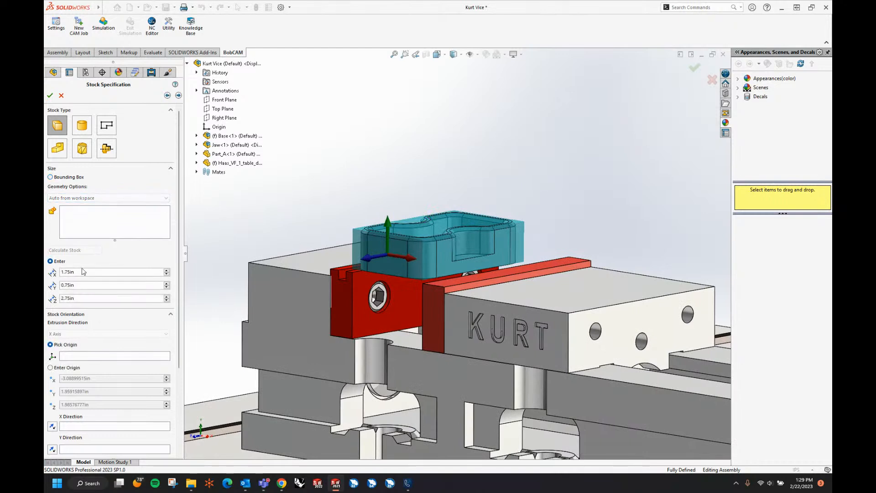
double_click(83, 287)
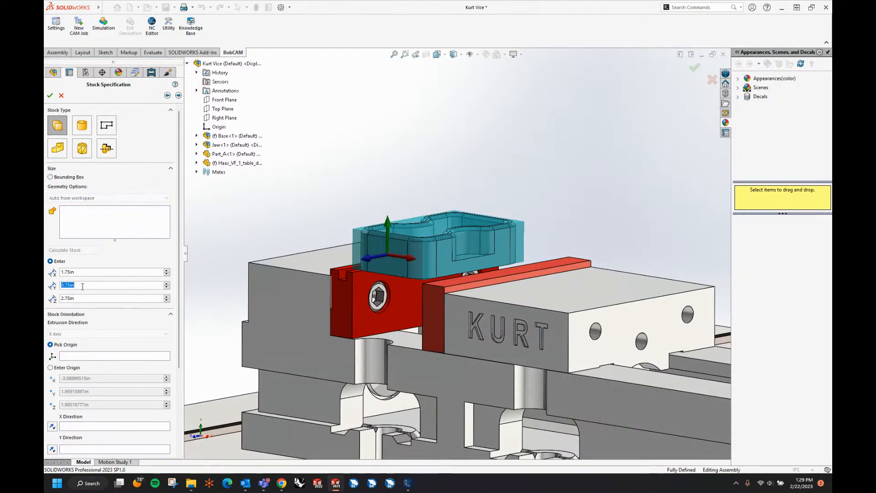
type("1")
key("Return")
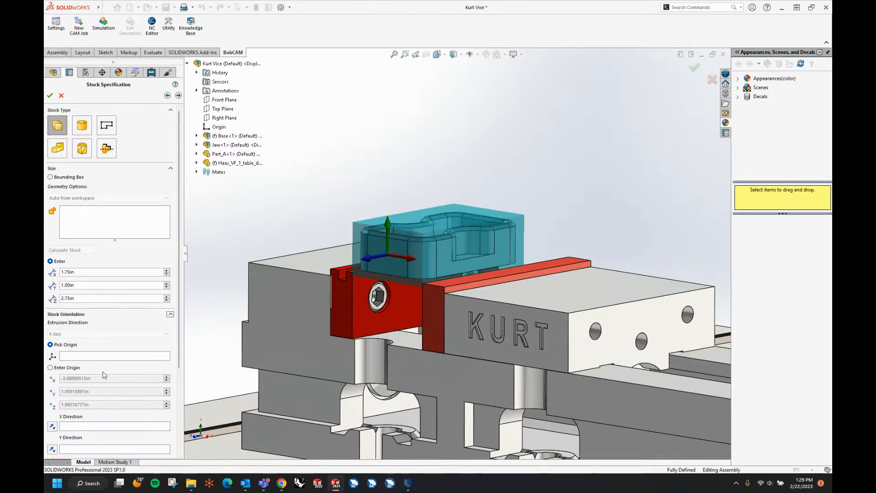
Switch the stock to an entered origin and lower its Y origin by 0.125 in
left_click(51, 367)
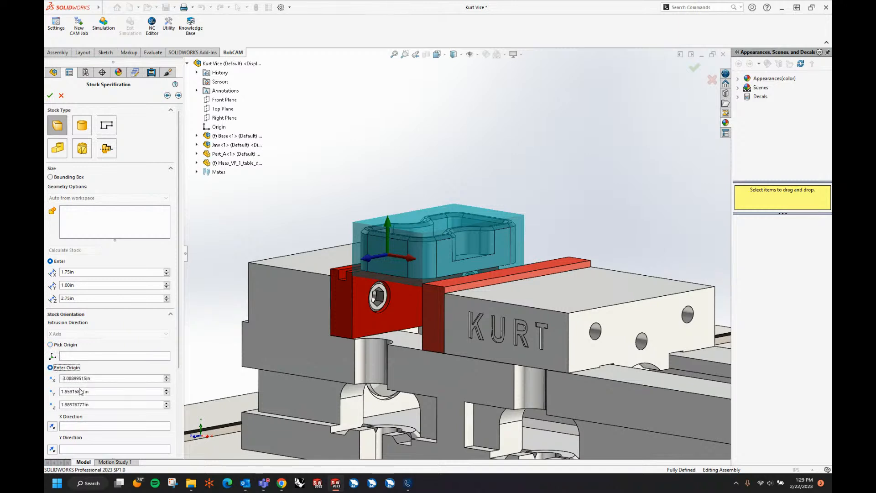
left_click(99, 393)
type("-.125")
key("Return")
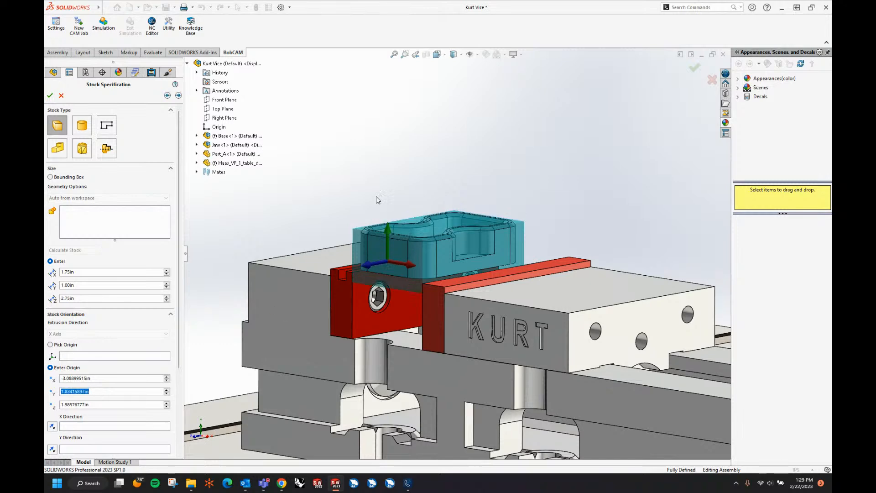
Raise the stock's Y origin to 1.84415897 in and check the stock's fit between the vise jaws
key("ctrl+1")
middle_click_drag(442, 265, 433, 278)
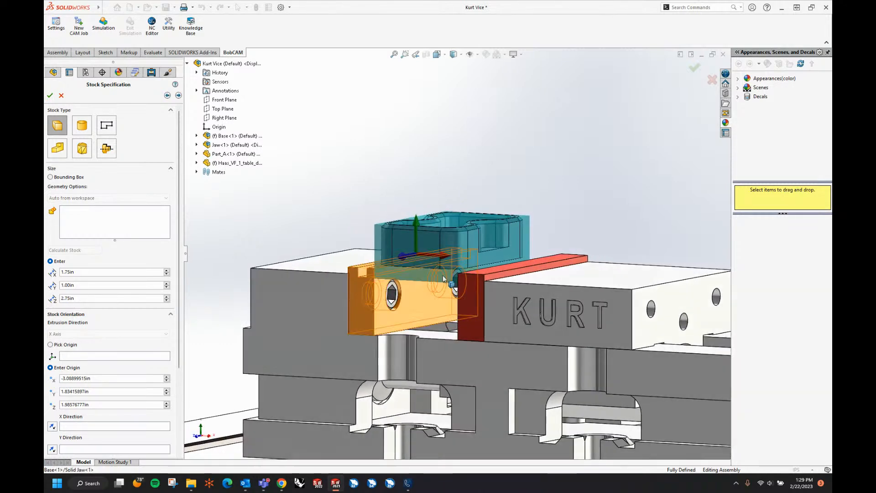
scroll(492, 208, "down", 5)
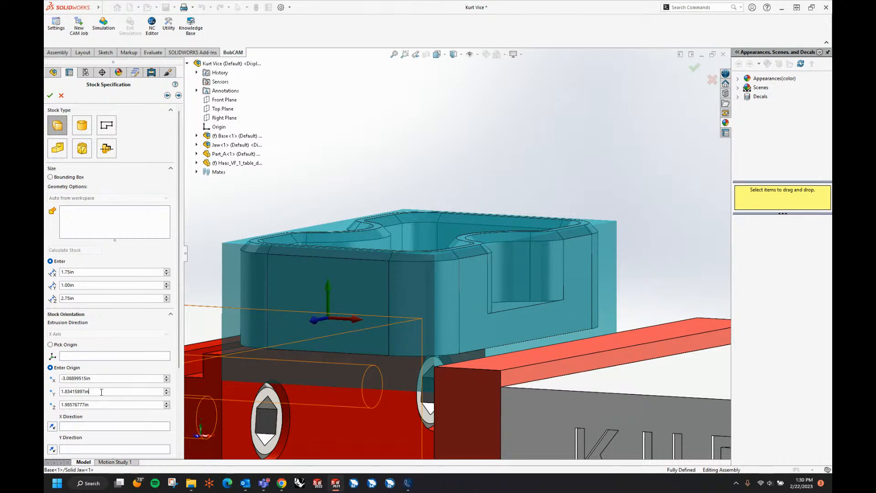
key("Return")
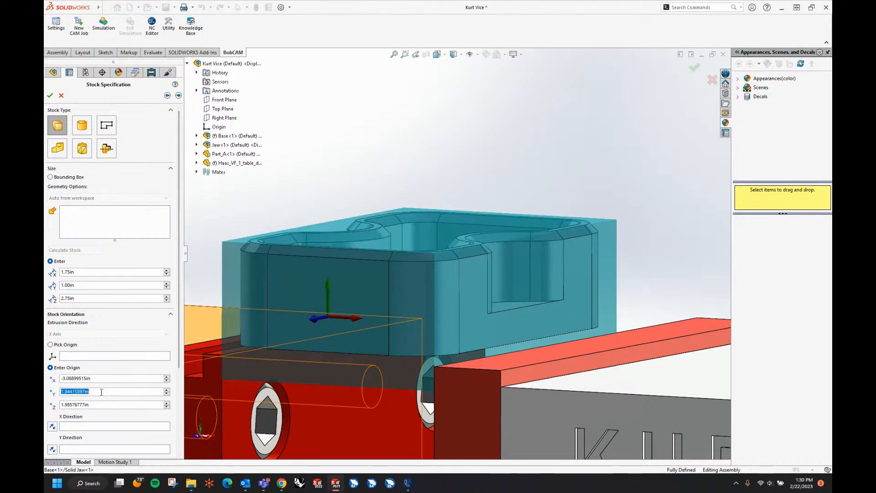
scroll(428, 127, "up", 4)
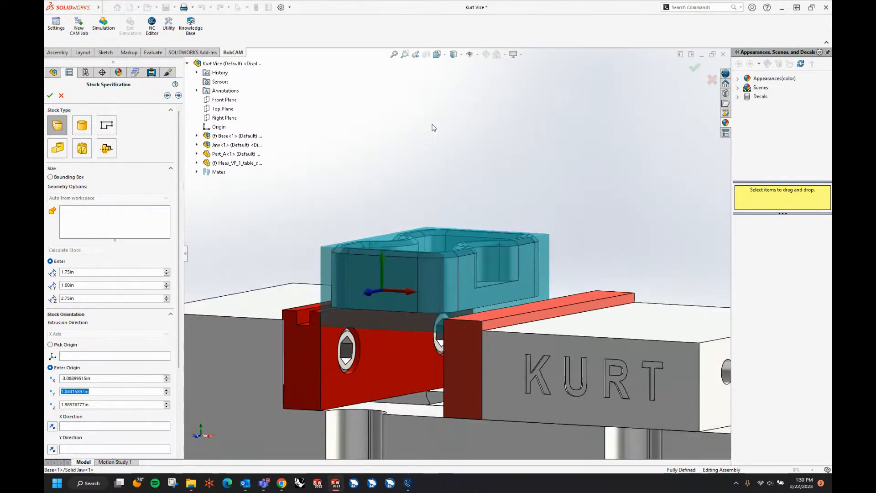
middle_click_drag(434, 123, 469, 136)
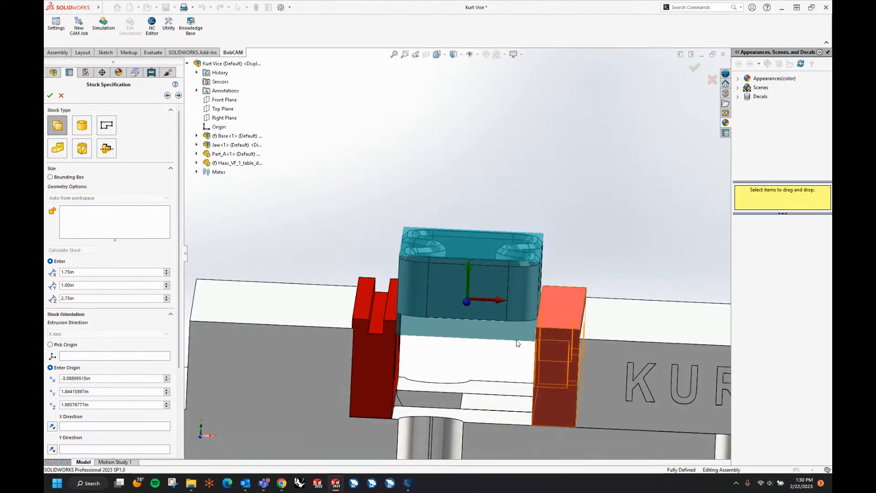
middle_click_drag(642, 226, 539, 236)
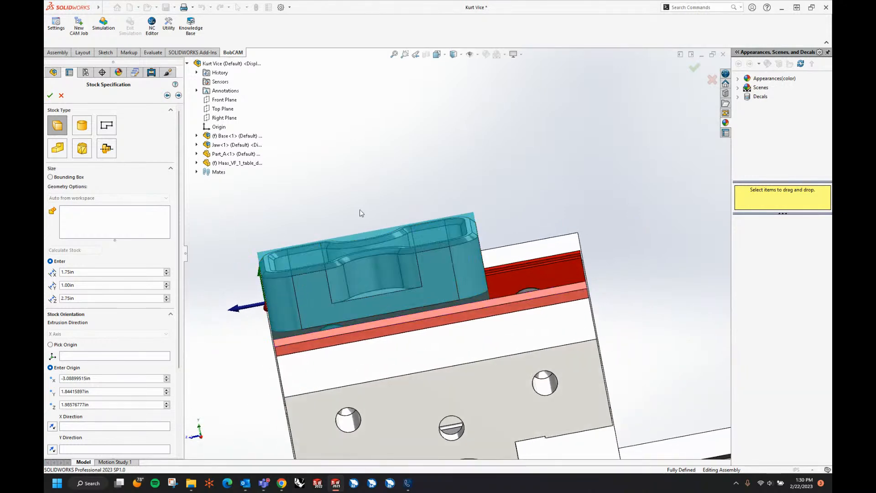
Set the stock's Z size to 2.80 in and check how it extends past the part
double_click(94, 296)
type("2.8")
key("Tab")
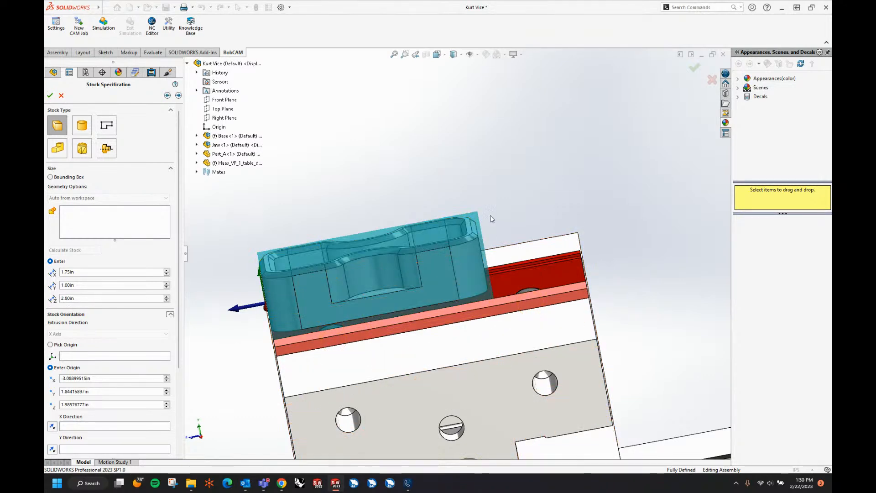
middle_click_drag(490, 215, 616, 122)
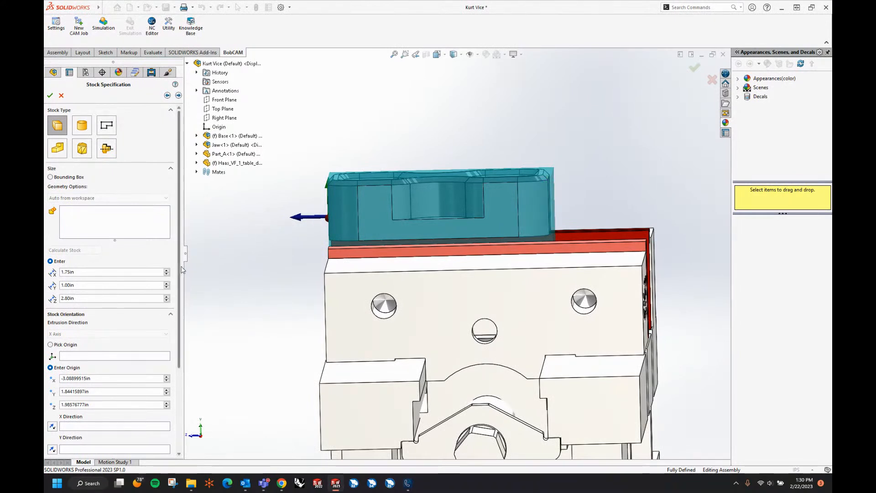
Increase the stock's Z origin by 0.025 in and check how the stock surrounds the part
left_click_drag(179, 267, 180, 328)
left_click(115, 324)
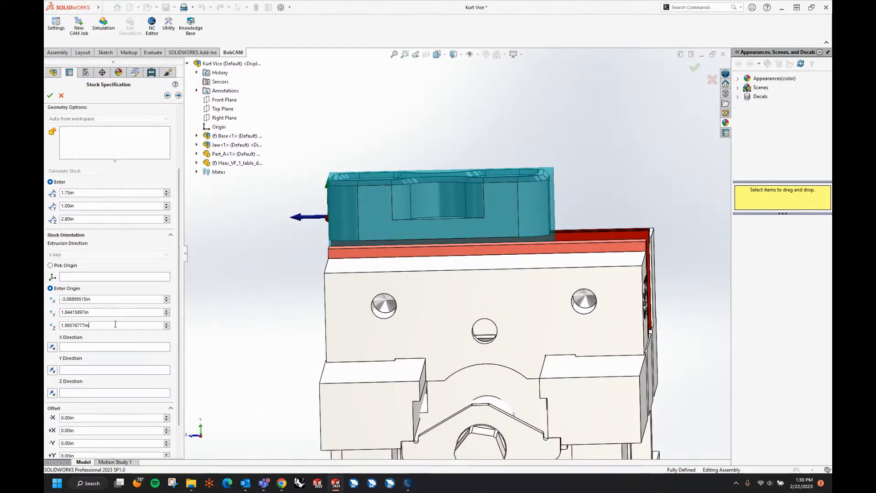
type("+.025")
key("Return")
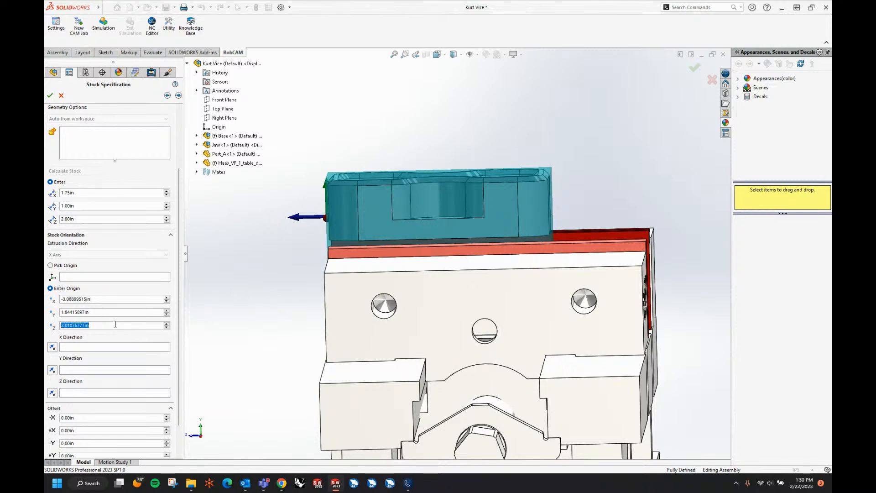
middle_click_drag(324, 237, 333, 256)
scroll(150, 299, "down", 2)
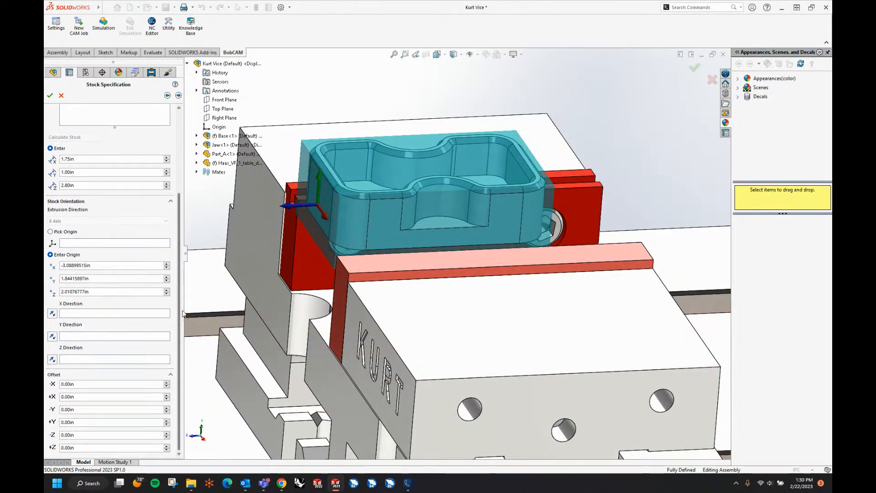
Continue to the Machine Setup and pick the stock's upper corner beside the fixed jaw as the origin
left_click(178, 95)
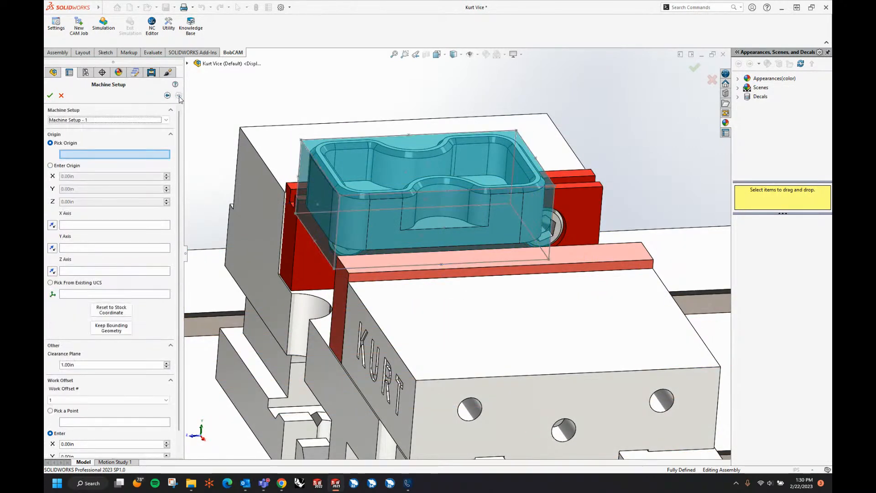
left_click(106, 155)
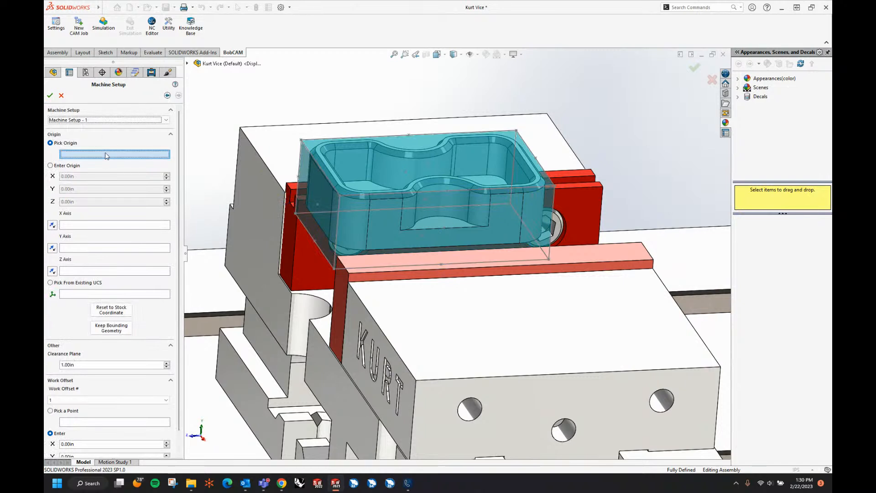
left_click(301, 140)
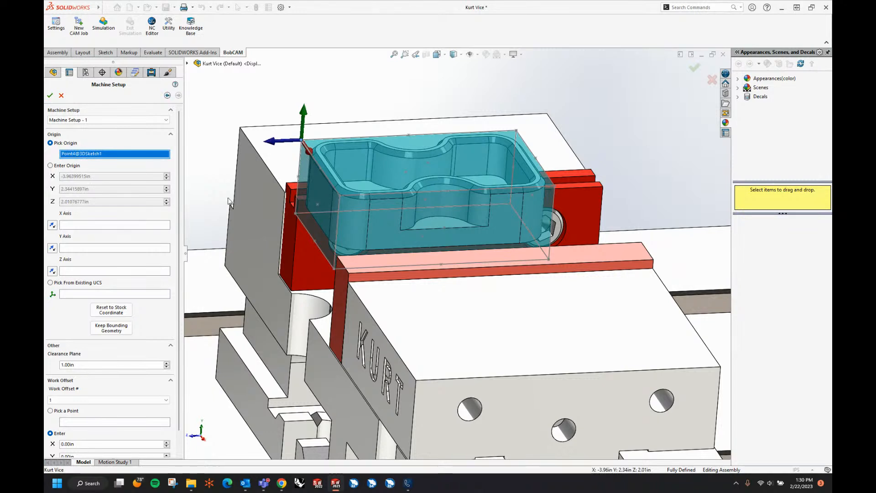
Align the X axis with the stock's long upper edge and the Z axis with its vertical corner edge, reversing Y so Z points up
left_click(110, 225)
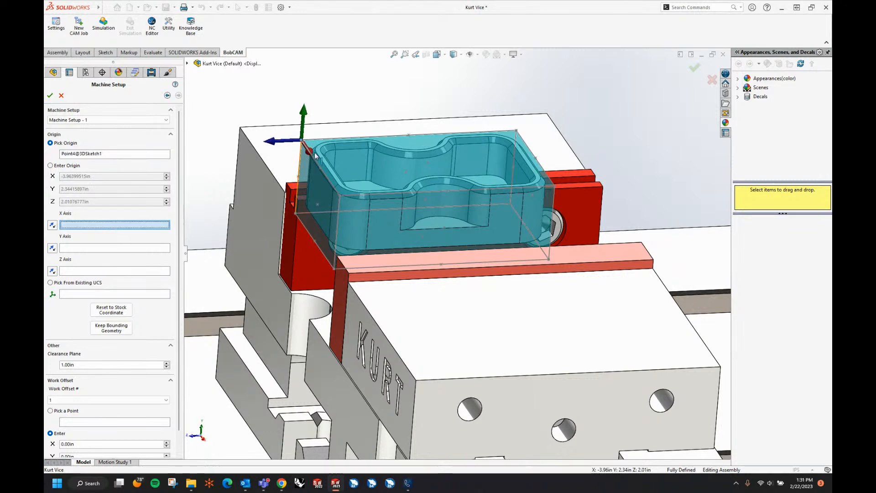
left_click(360, 140)
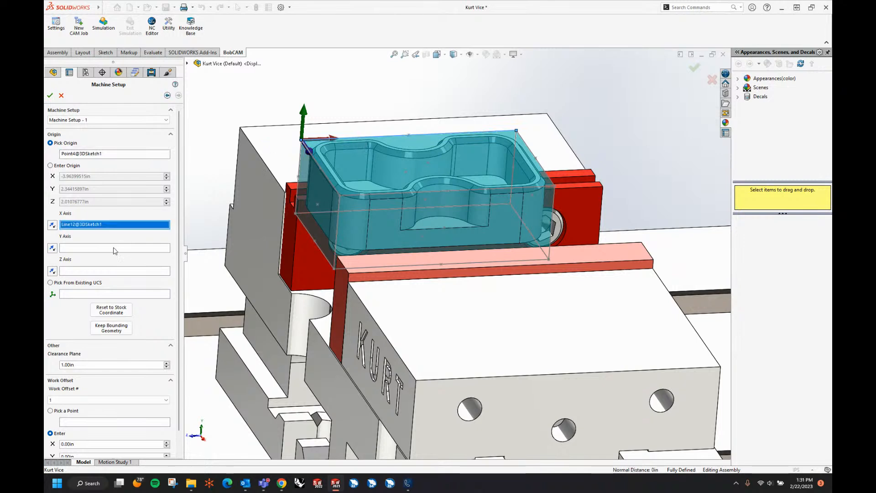
left_click(114, 271)
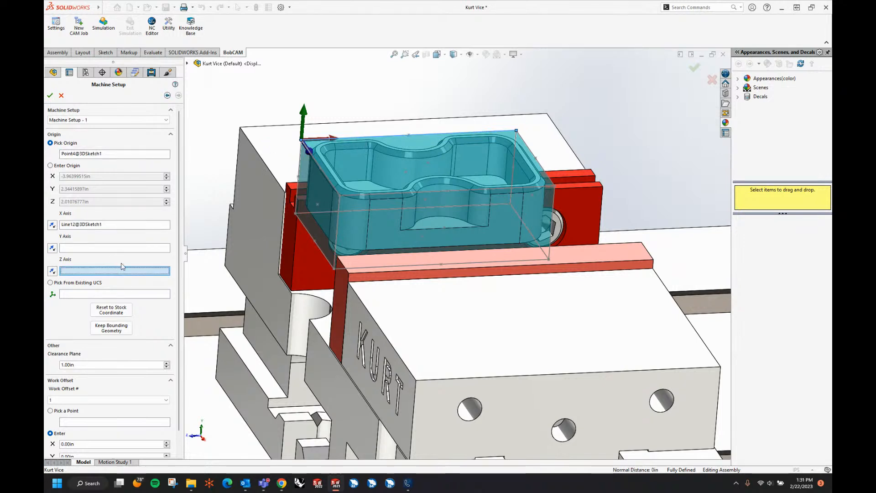
left_click(301, 168)
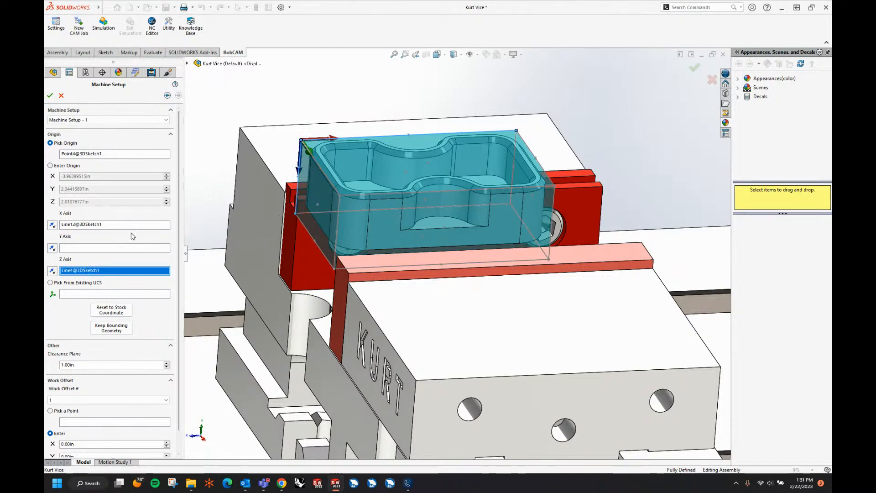
left_click(52, 249)
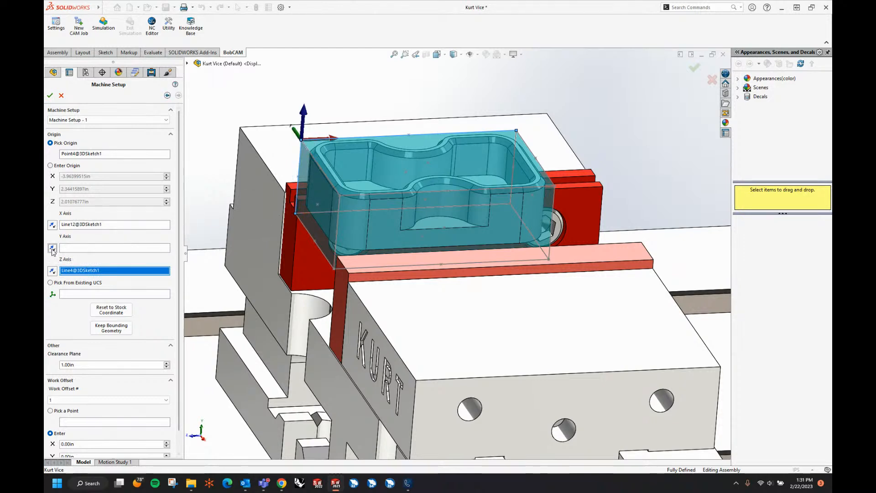
middle_click_drag(539, 190, 553, 241)
scroll(554, 241, "up", 3)
middle_click_drag(587, 210, 556, 195)
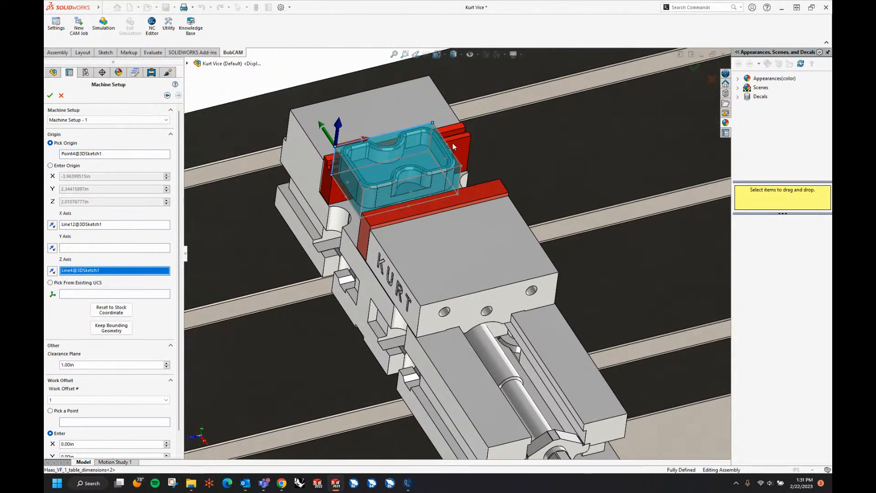
Check the visibility setting for sketches and leave sketches shown
left_click(106, 7)
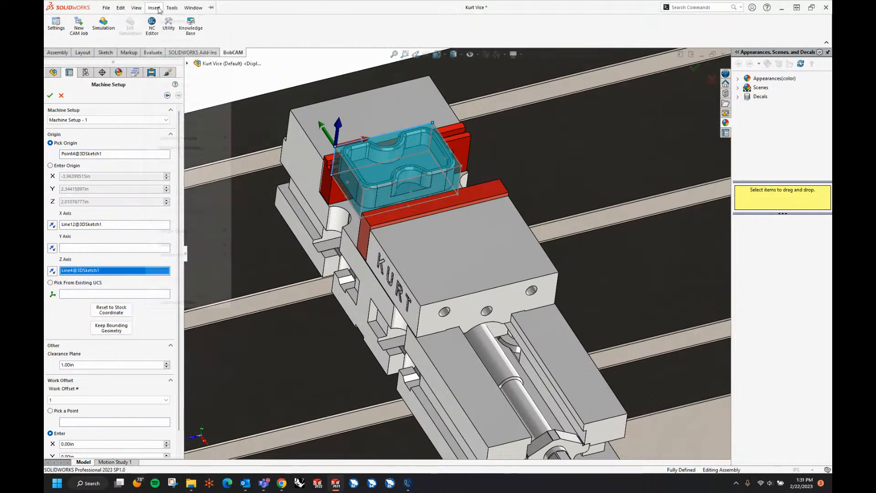
mouse_move(162, 79)
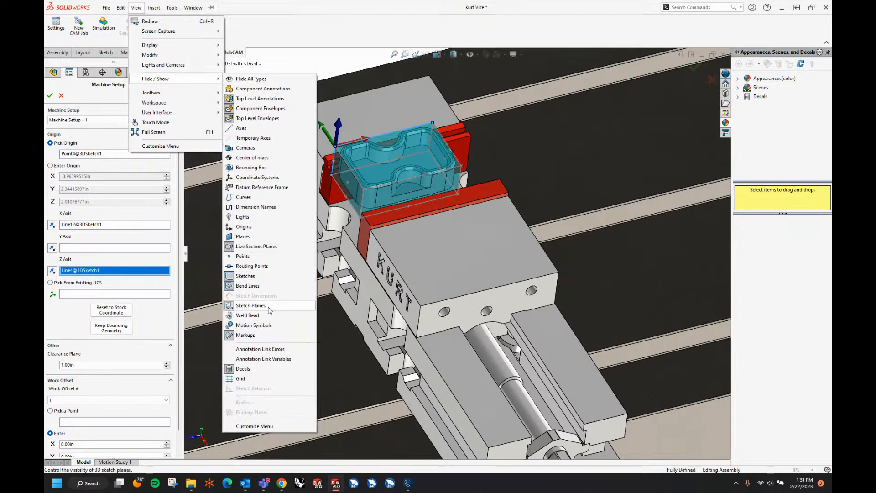
left_click(264, 279)
left_click(264, 279)
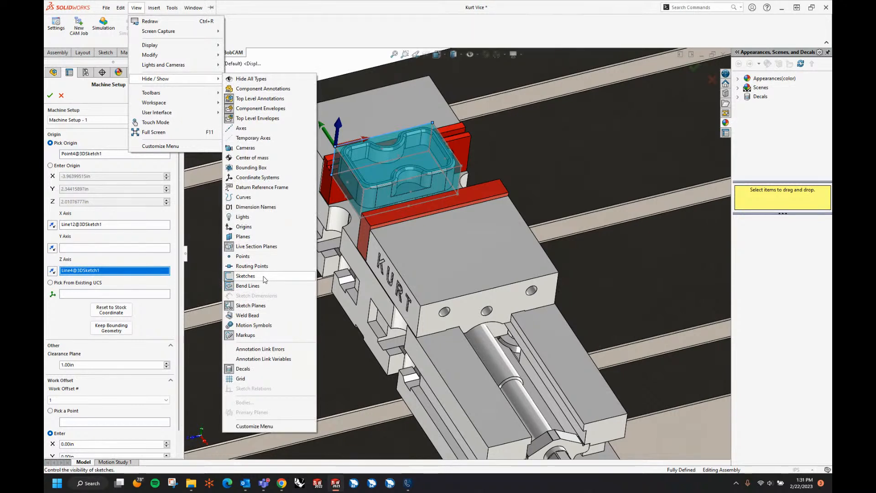
left_click(350, 67)
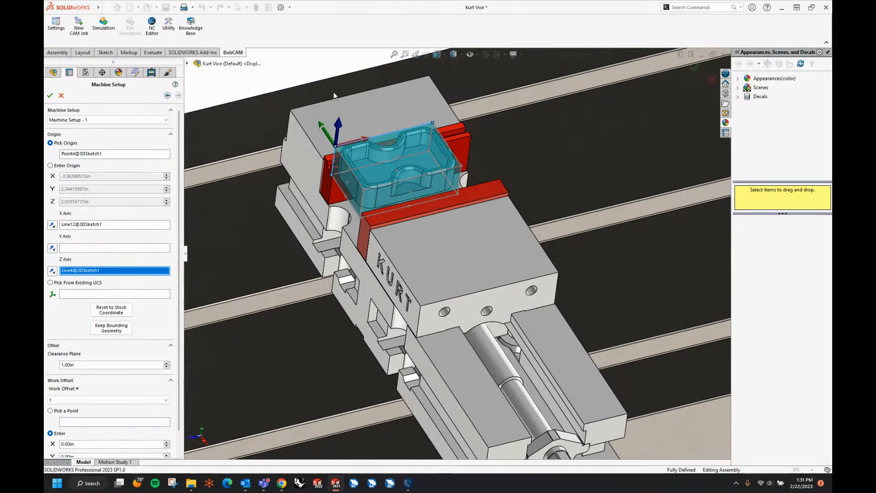
Confirm the machine setup and inspect the stock in the vise from the side
left_click(49, 95)
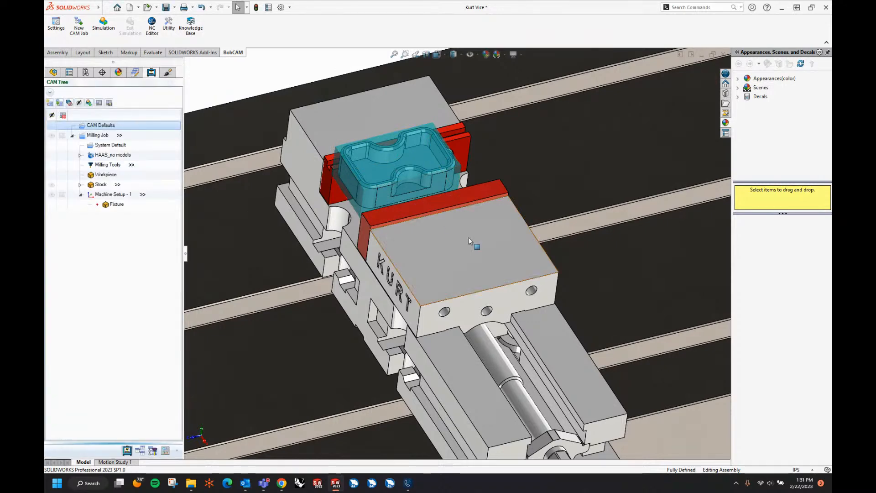
middle_click_drag(469, 241, 579, 258)
middle_click_drag(262, 182, 266, 152)
scroll(489, 135, "up", 1)
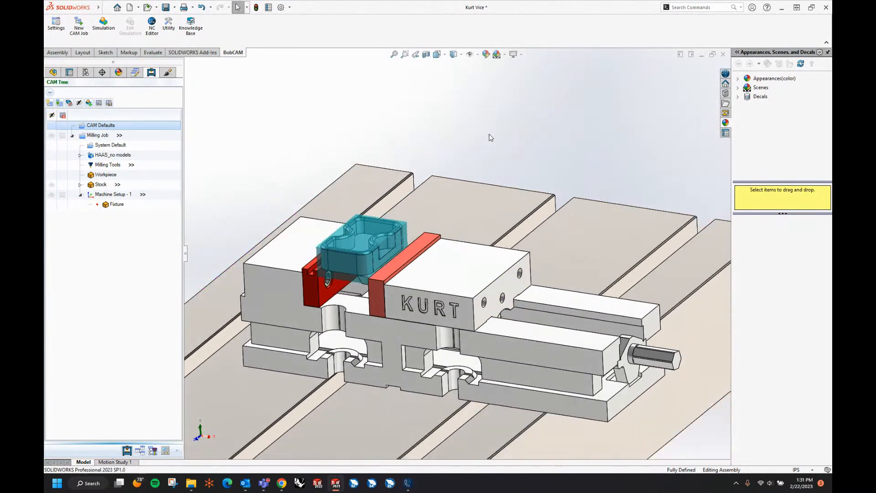
scroll(489, 135, "up", 1)
scroll(313, 158, "down", 1)
middle_click_drag(341, 160, 350, 158)
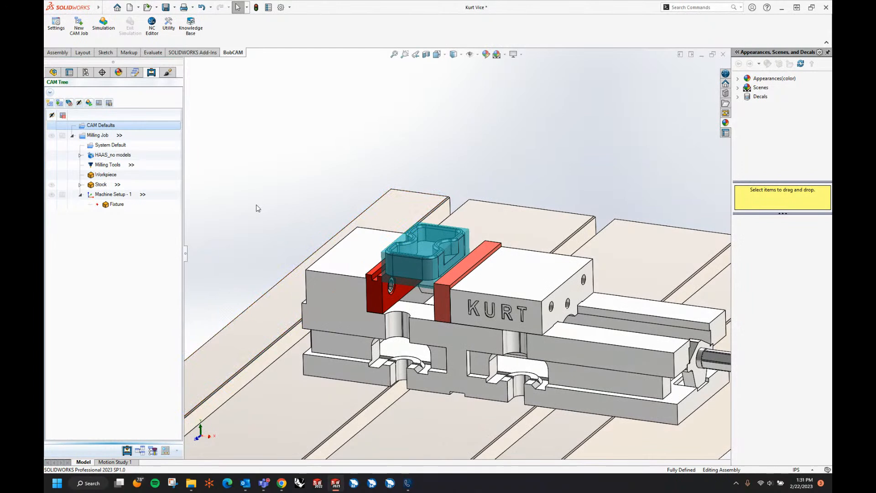
Add a Mill Facing feature to Machine Setup - 1, keeping the default geometry, depth and Facing strategy, and continue to Posting
right_click(127, 197)
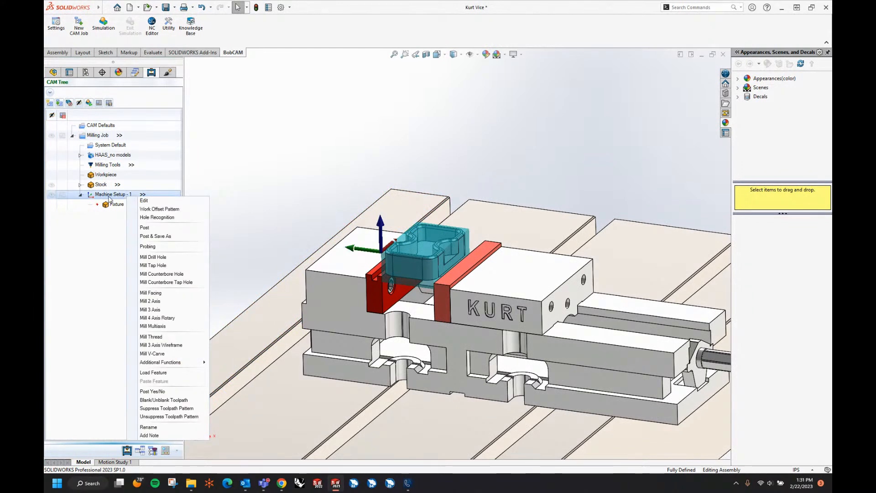
left_click(147, 293)
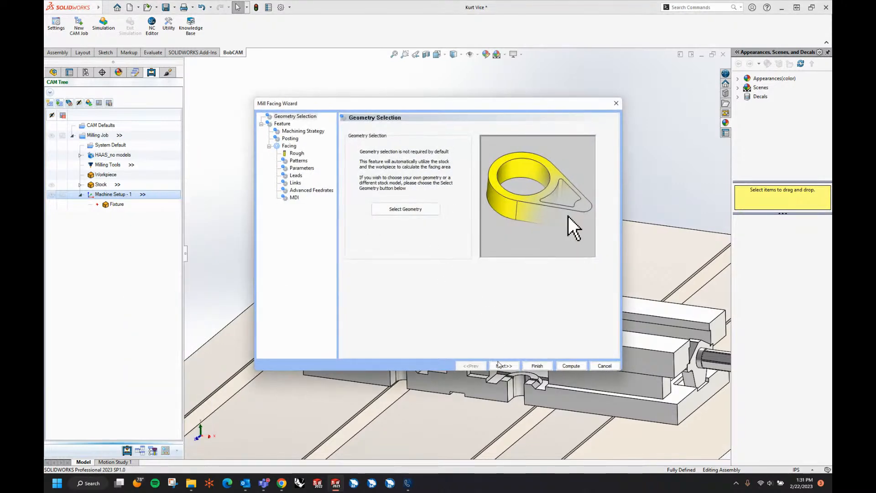
left_click(502, 366)
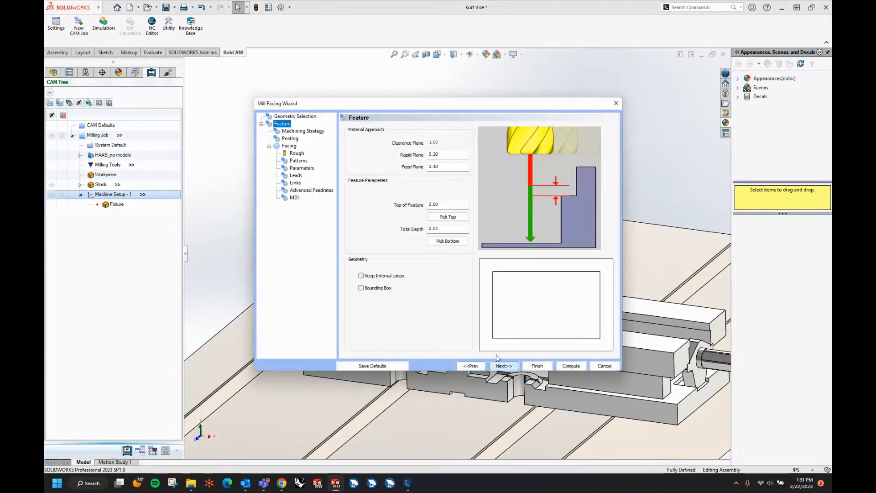
double_click(450, 231)
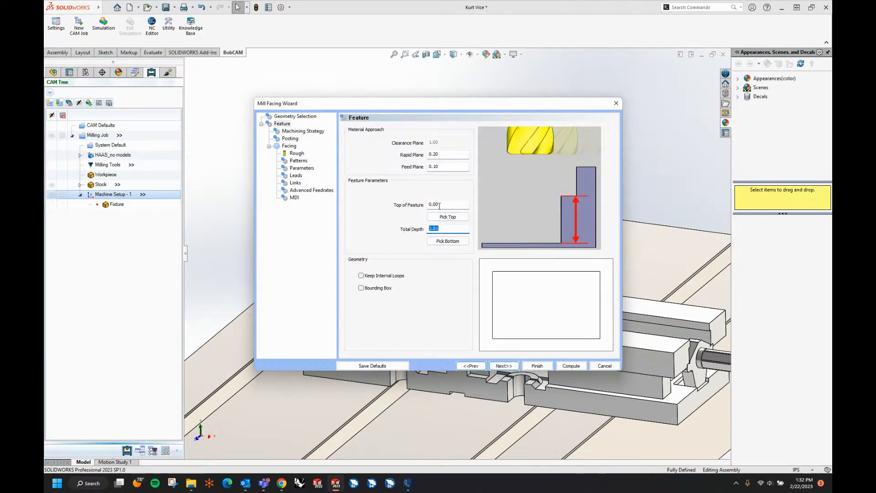
left_click(505, 366)
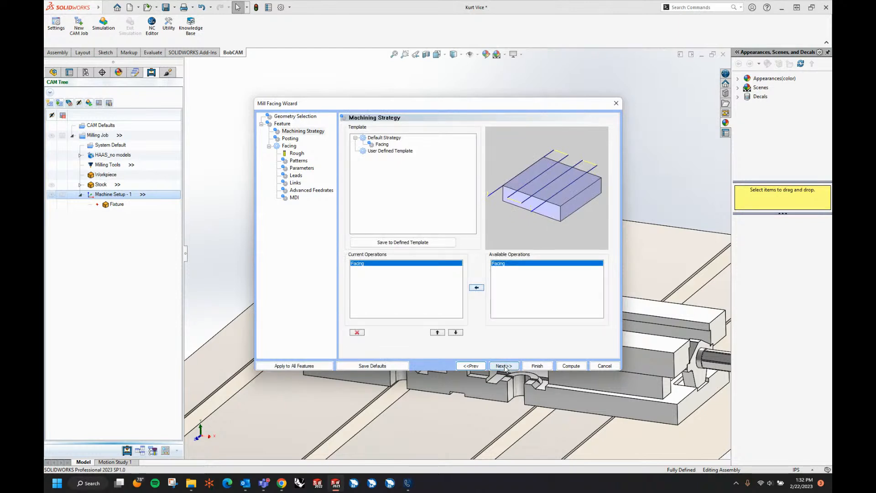
left_click(505, 367)
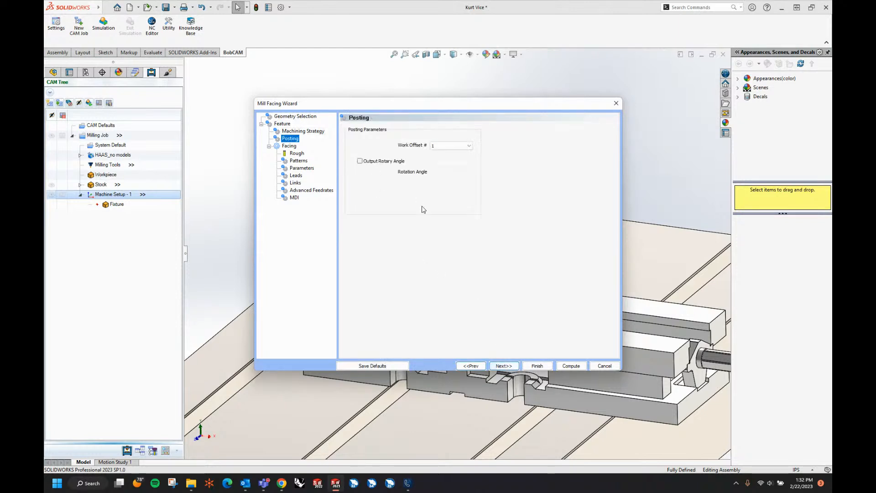
Set the facing tool's diameter to 1.50 in and continue to the Patterns settings
left_click(504, 366)
double_click(449, 157)
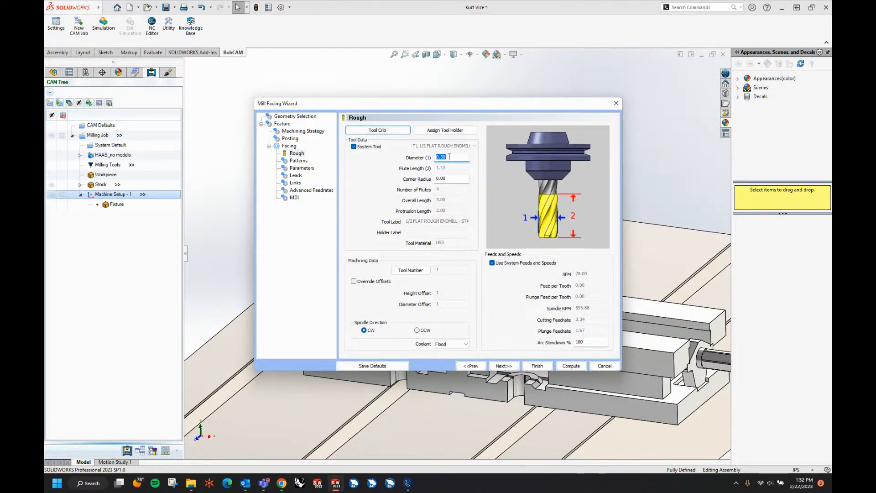
type("1.5")
key("Tab")
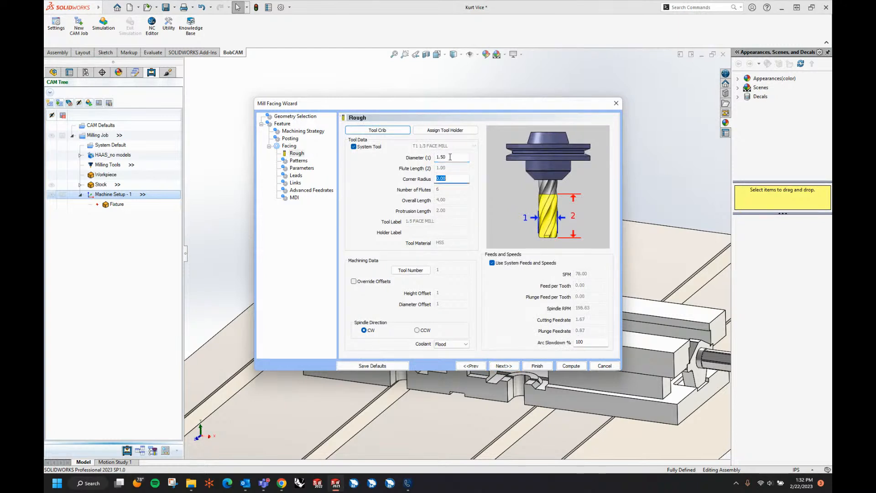
left_click(515, 364)
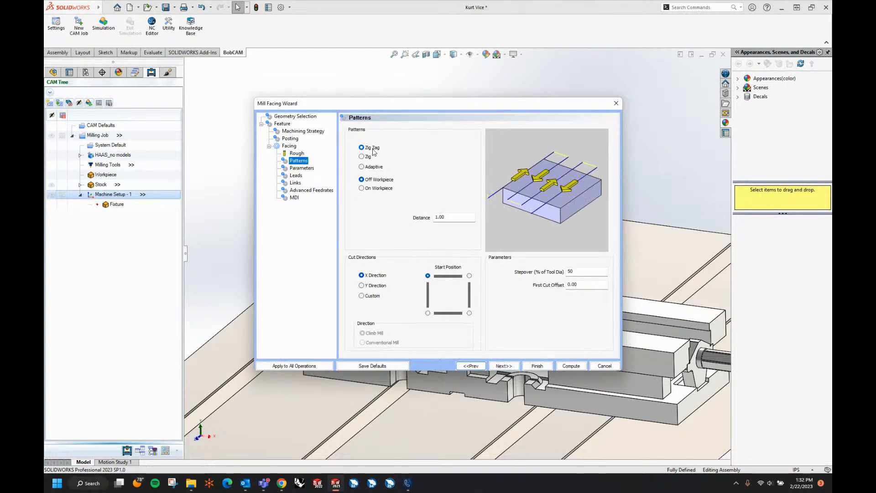
Compare the On and Off Workpiece options, choose Off Workpiece and set its distance to 0
left_click(372, 179)
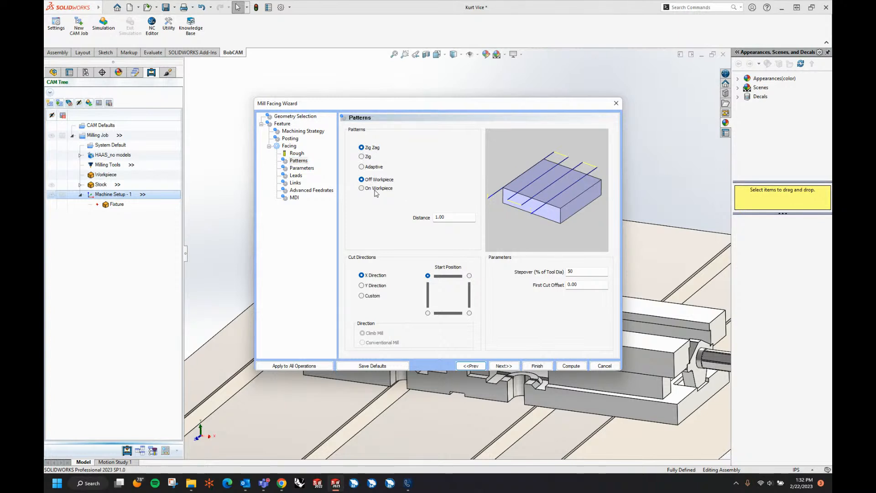
left_click(375, 189)
left_click(378, 180)
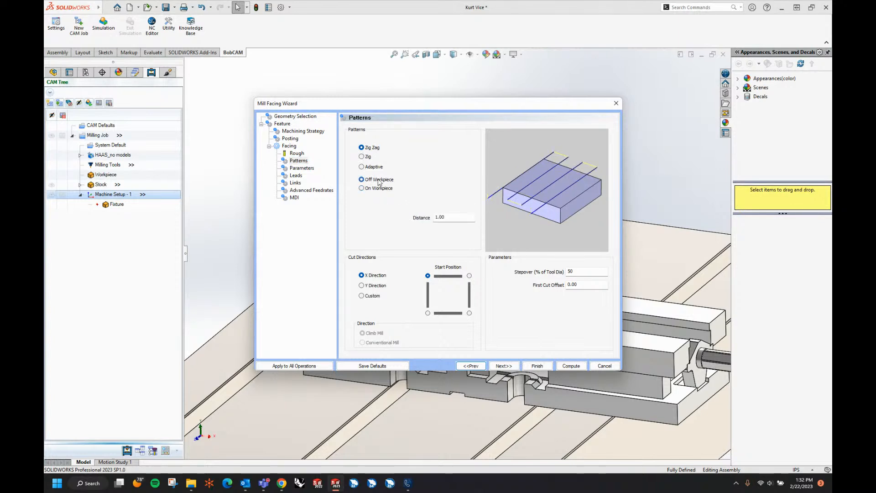
double_click(451, 218)
type("0")
key("Tab")
Try the On Workpiece option with a distance of 5% of tool diameter, and return to Off Workpiece
left_click(361, 188)
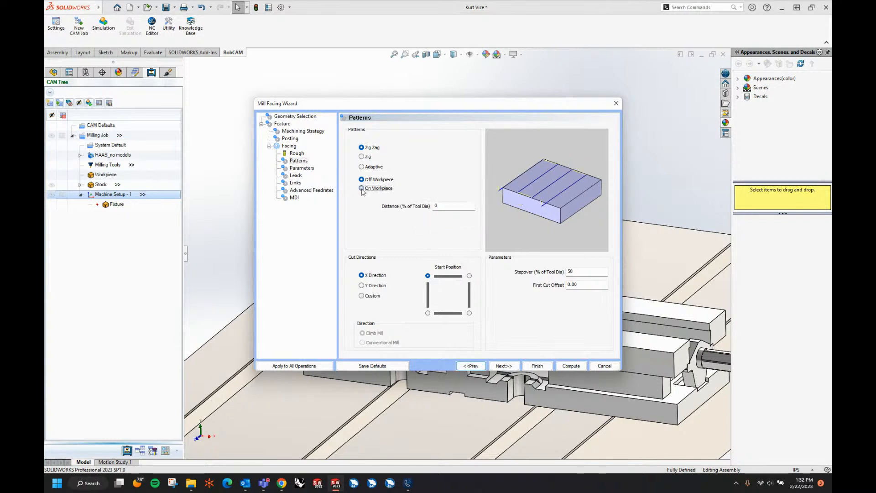
key("Tab")
type("5")
key("Tab")
left_click(375, 180)
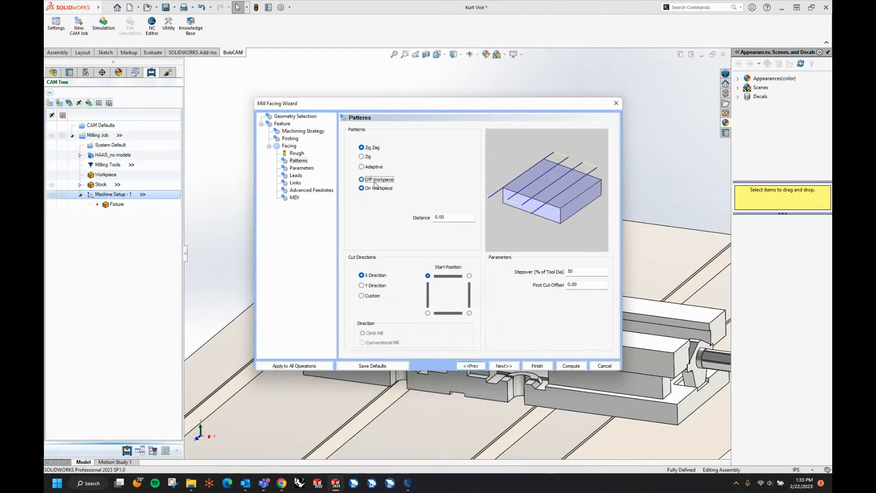
Try an Off Workpiece distance of 0.25 and restore the distance to 0
key("Tab")
type(".25")
key("Tab")
key("shift+Tab")
type("0")
key("Tab")
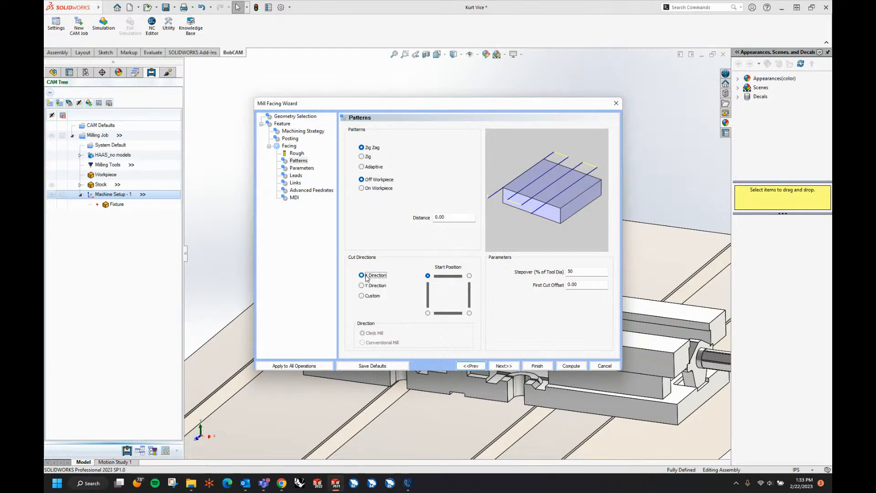
Set the facing stepover to 75% of the tool diameter and continue to the Parameters settings
double_click(575, 272)
type("75")
key("Tab")
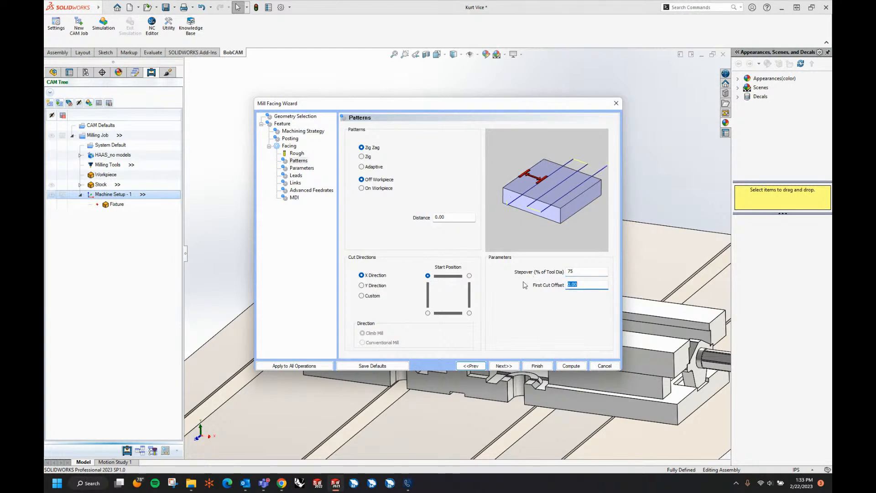
left_click(504, 366)
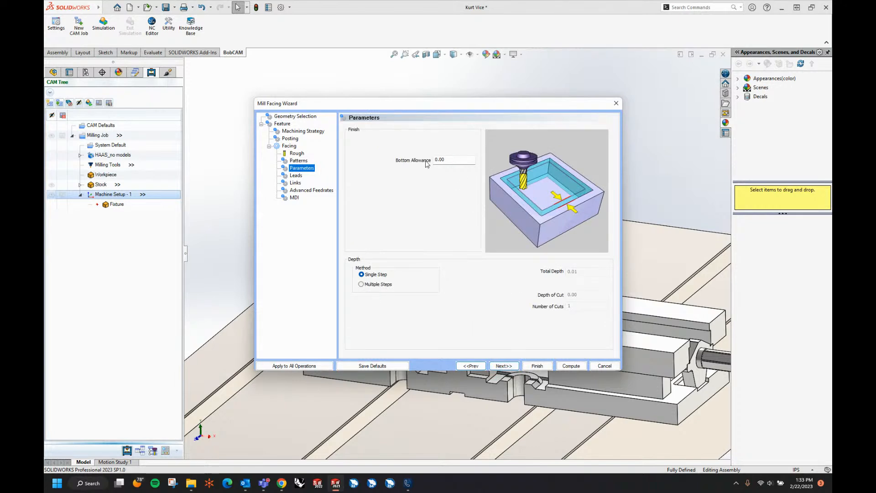
Keep the remaining lead, link and feedrate settings of the mill facing feature and compute its toolpath
left_click(504, 366)
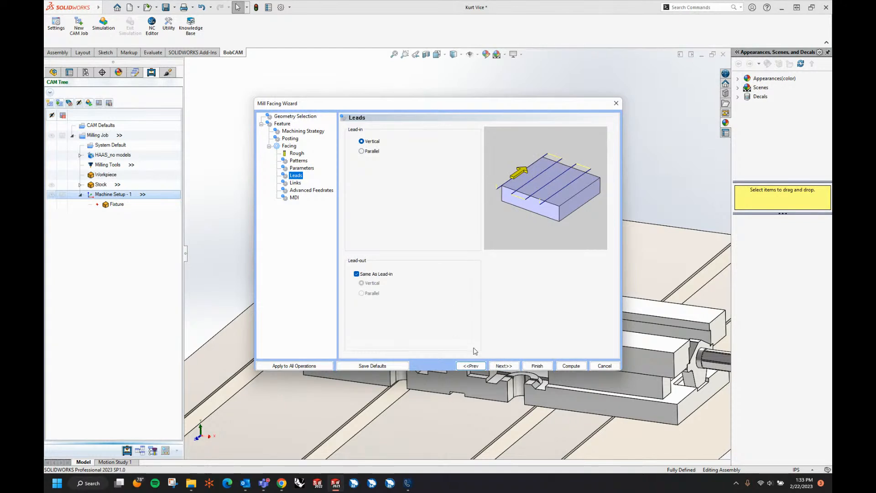
left_click(510, 368)
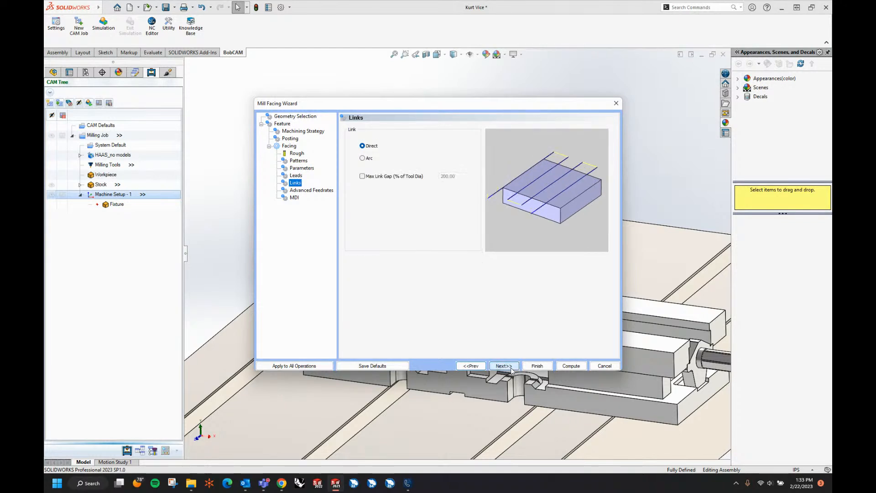
left_click(511, 368)
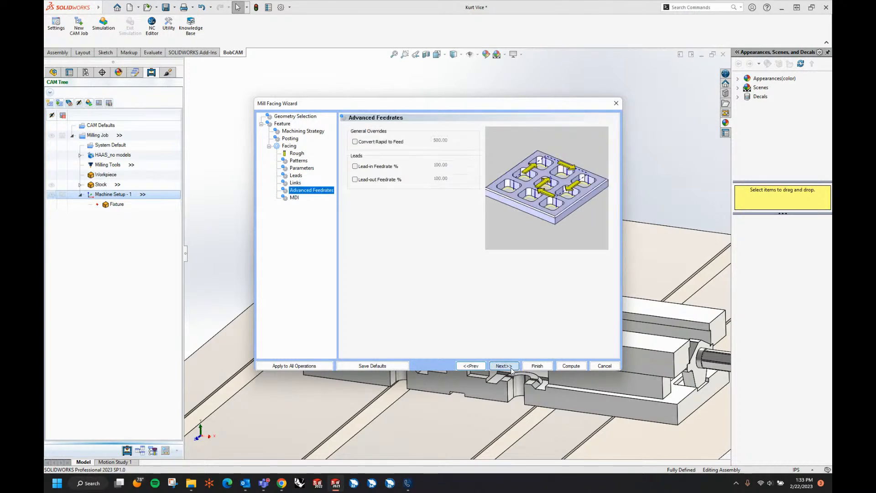
left_click(511, 368)
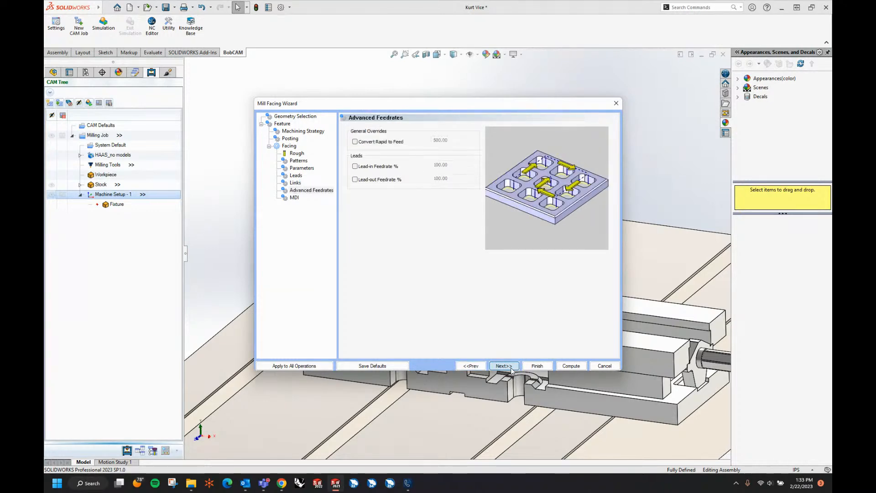
left_click(574, 367)
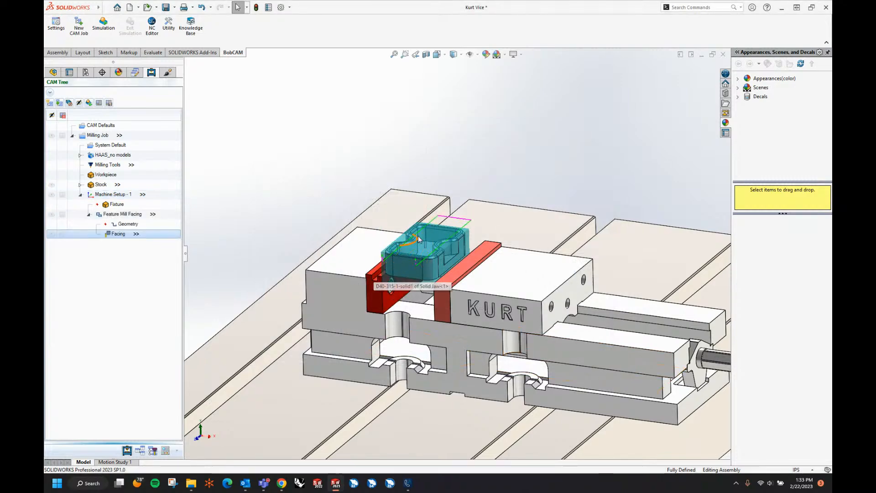
Add a Mill 2 Axis feature to Machine Setup - 1 and start its geometry selection
middle_click_drag(435, 301, 393, 323)
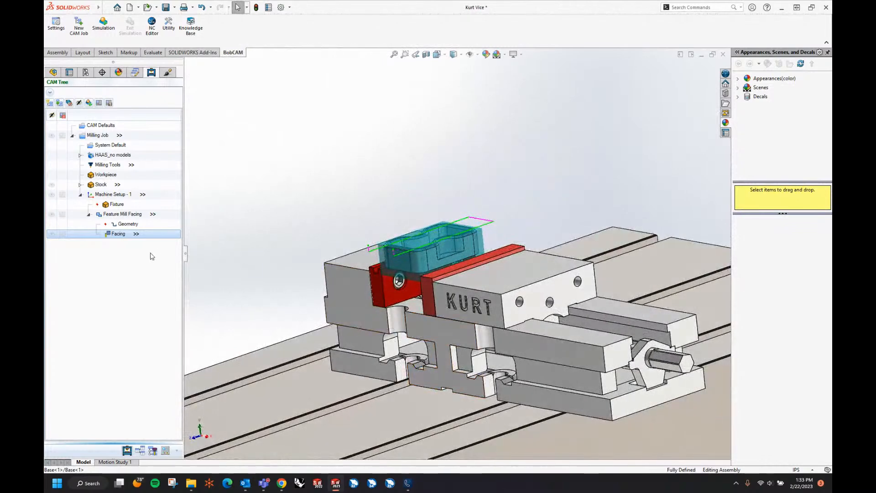
middle_click_drag(567, 220, 483, 339)
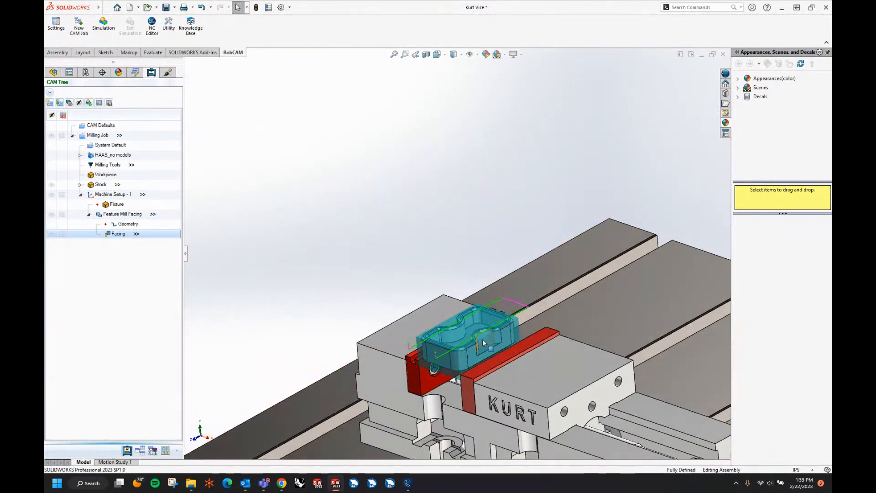
right_click(110, 195)
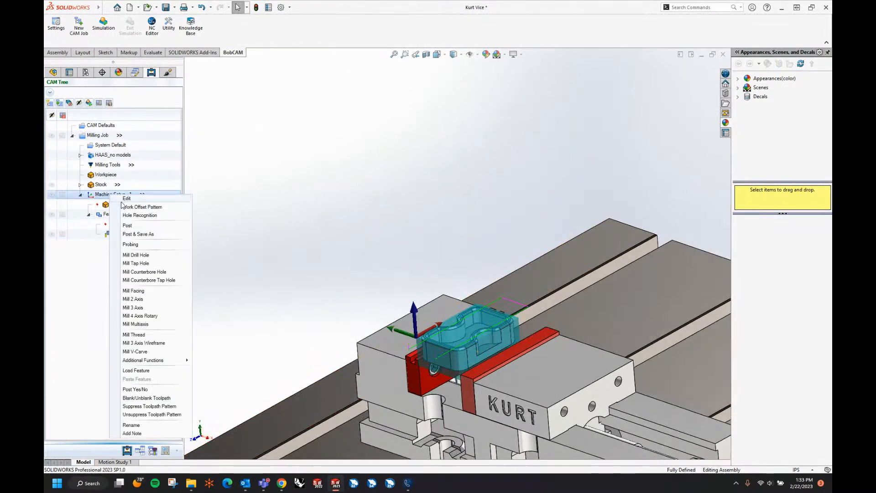
left_click(137, 301)
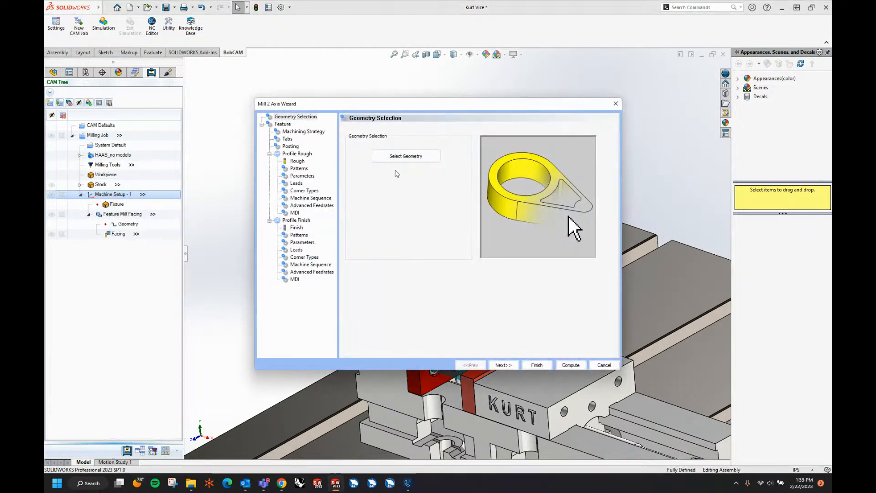
left_click(407, 155)
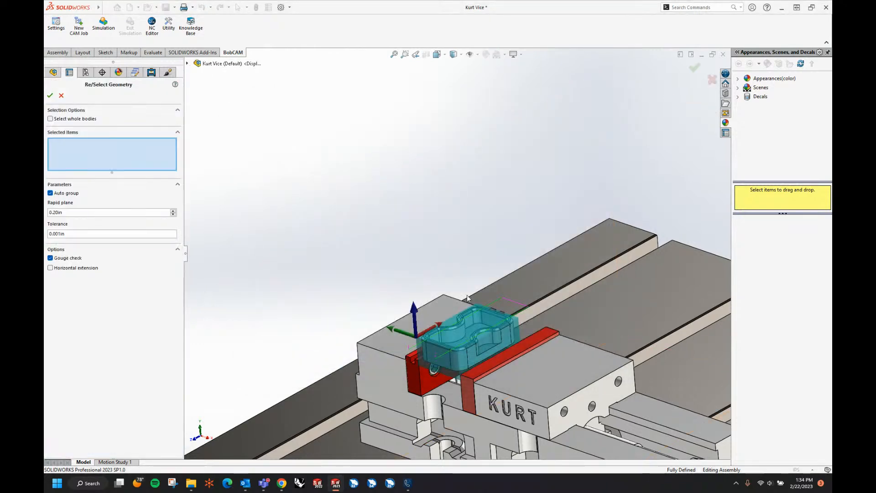
left_click(478, 328)
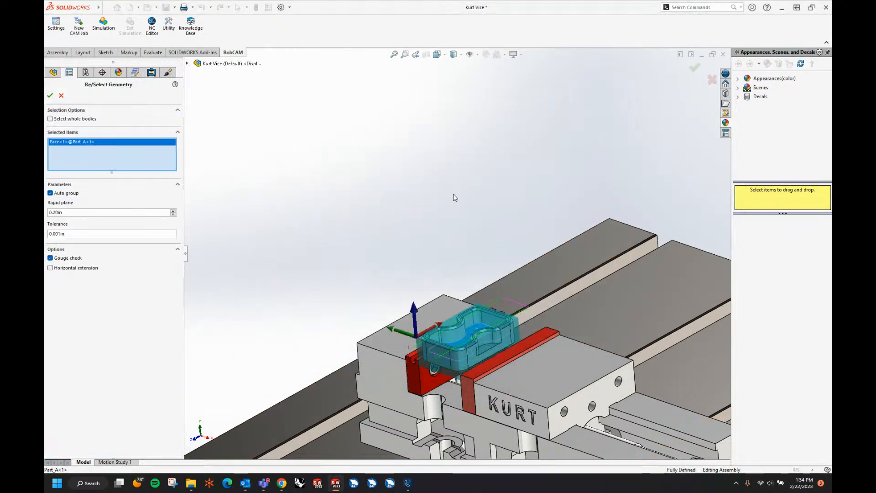
mouse_move(455, 197)
middle_mouse_down()
mouse_move(518, 209)
mouse_move(519, 199)
middle_mouse_up()
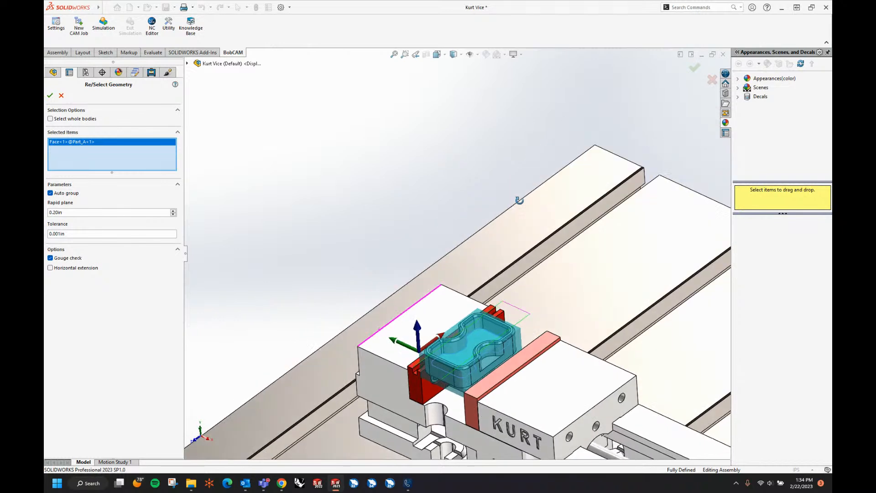
right_click(167, 143)
left_click(182, 147)
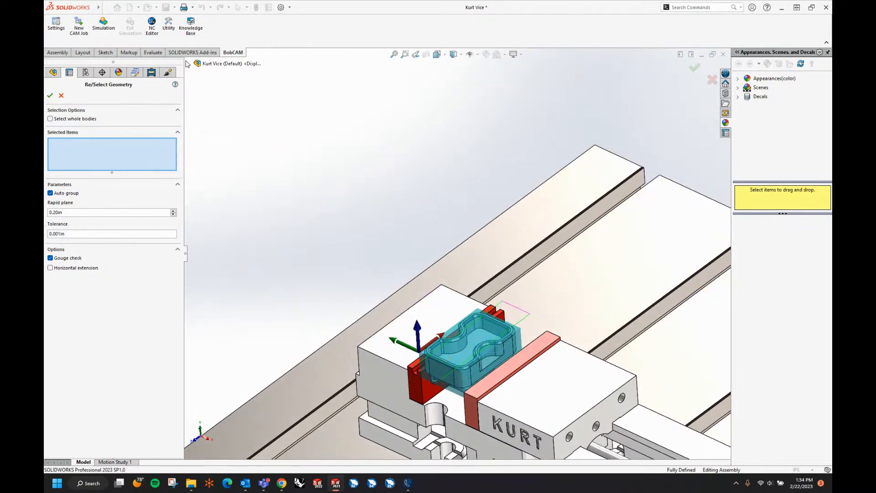
Select the Cut-Extrude2 feature of Part_A as the 2 axis machining geometry and accept the selection
left_click(188, 64)
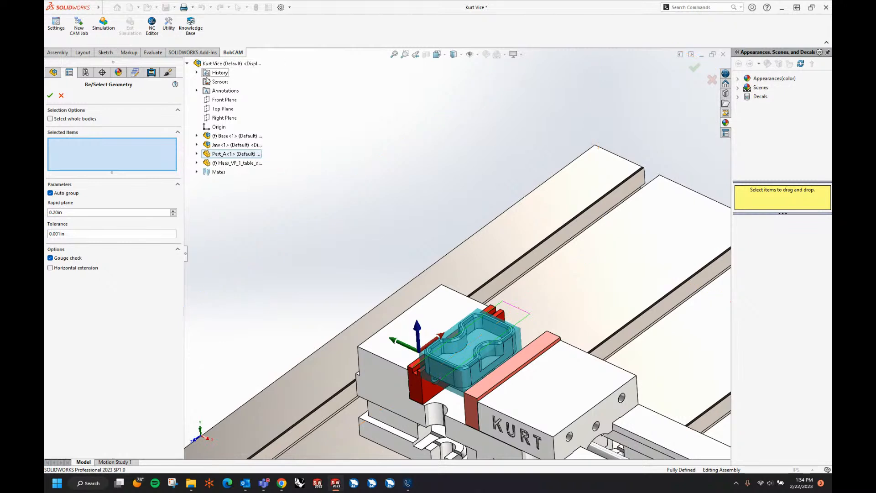
left_click(196, 154)
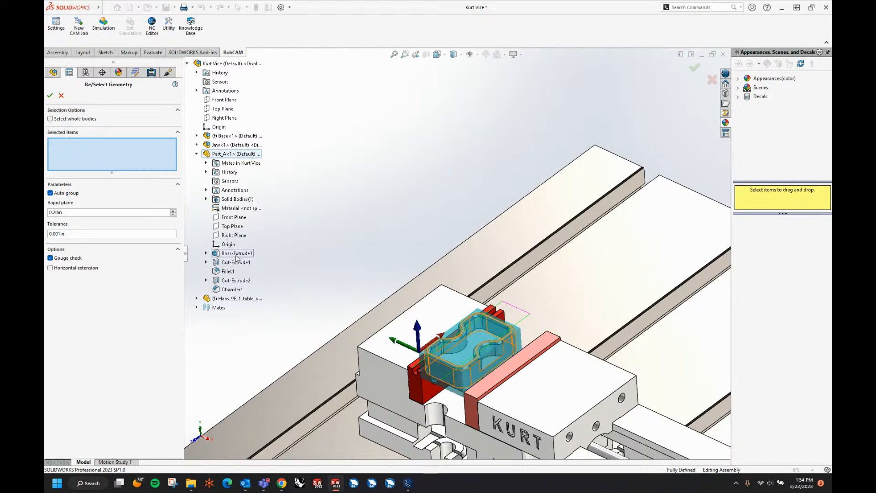
left_click(232, 282)
left_click(51, 95)
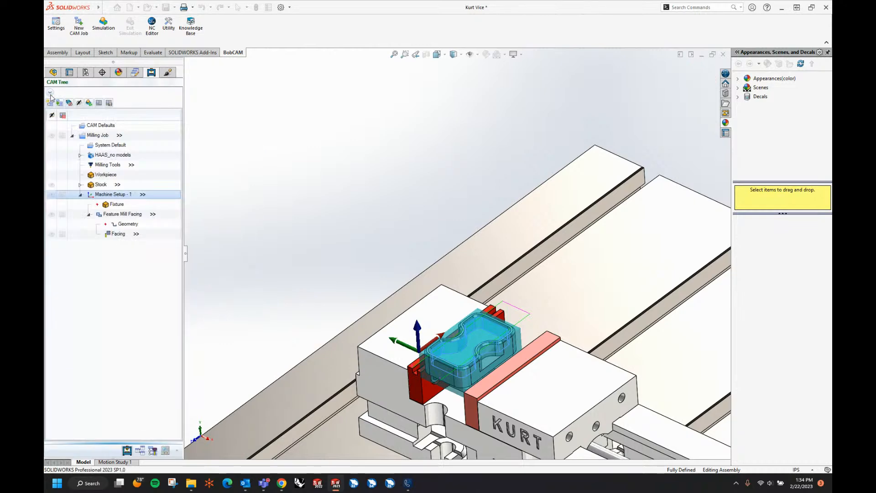
Check the top of feature and total depth, then choose the Pocketing machining strategy
left_click(503, 364)
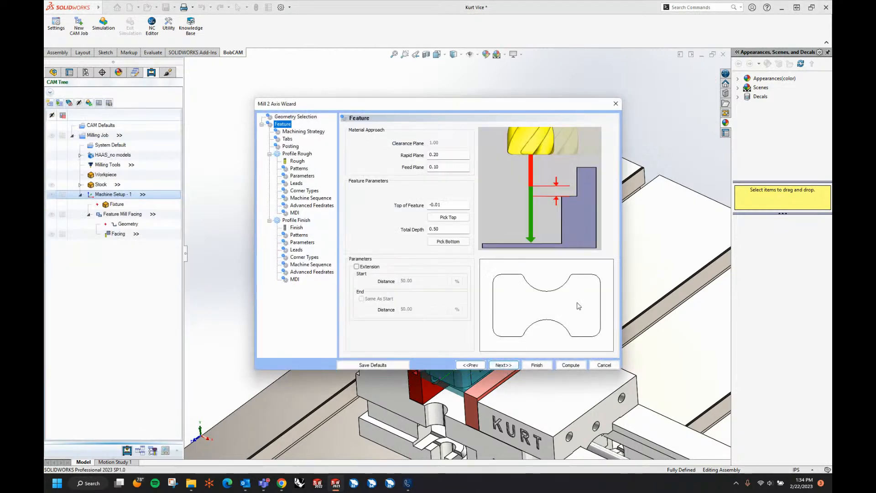
left_click_drag(460, 205, 421, 206)
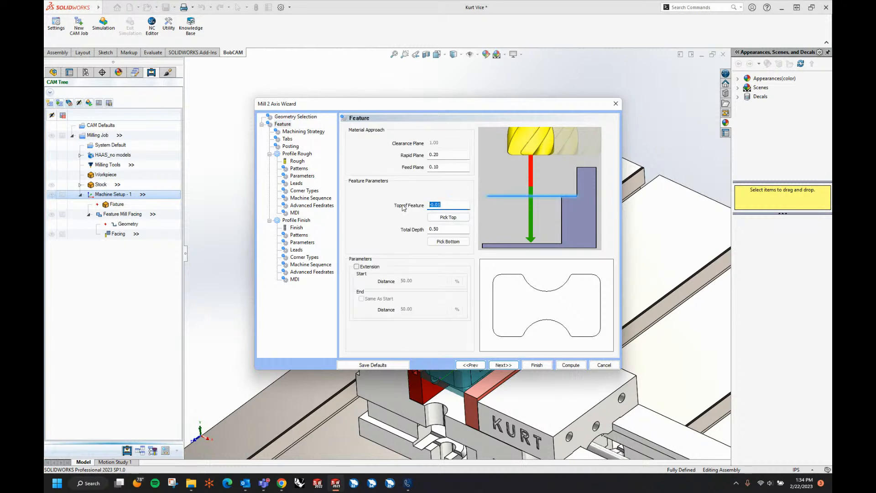
left_click_drag(448, 230, 396, 233)
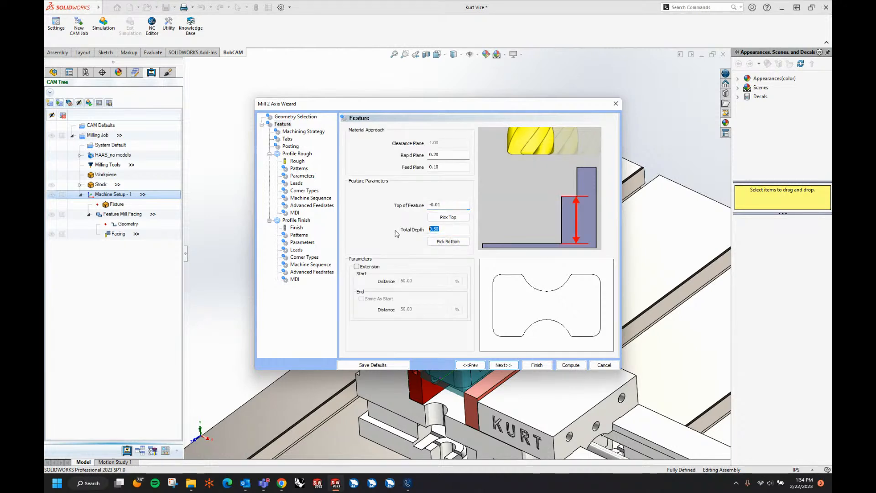
left_click(503, 365)
left_click(392, 152)
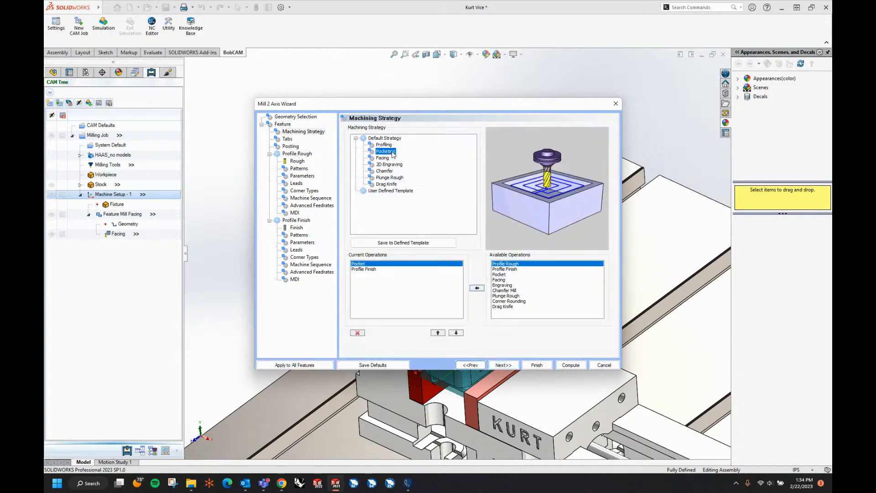
Leave the tab and posting settings as they are and disable the system tool for the pocket's rough operation
left_click(510, 366)
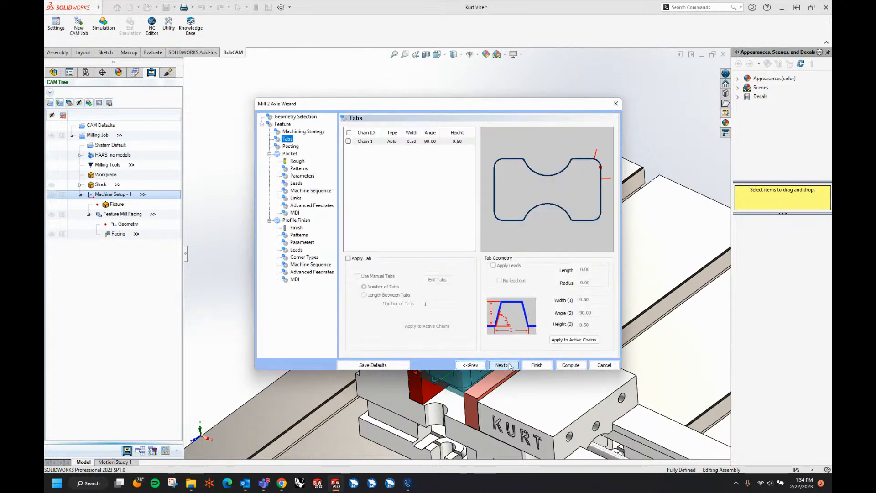
left_click(510, 365)
left_click(510, 366)
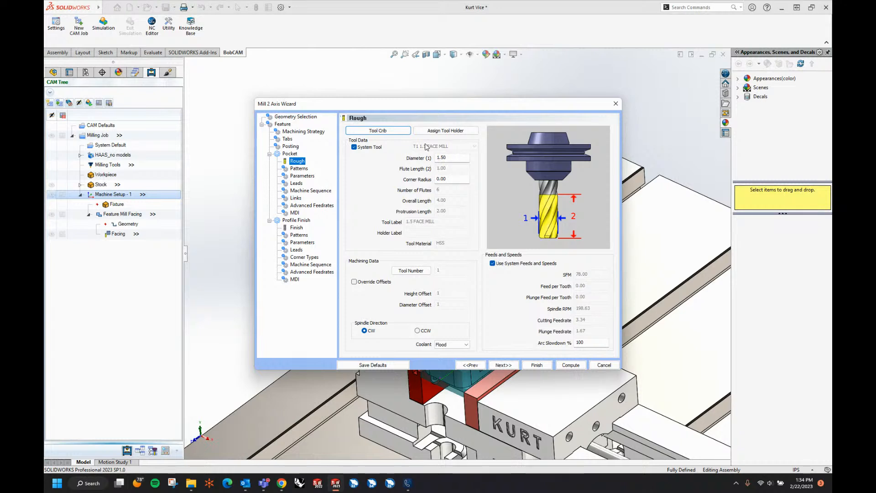
left_click(354, 147)
Add the 5/8 FLAT ENDMILL - STANDARD from the tool library to the tool crib and assign it to the pocket's rough operation
left_click(448, 147)
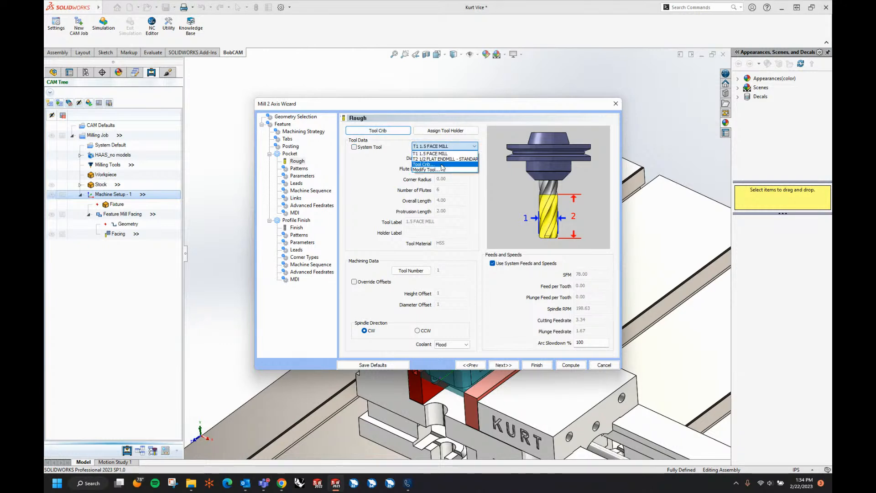
left_click(440, 166)
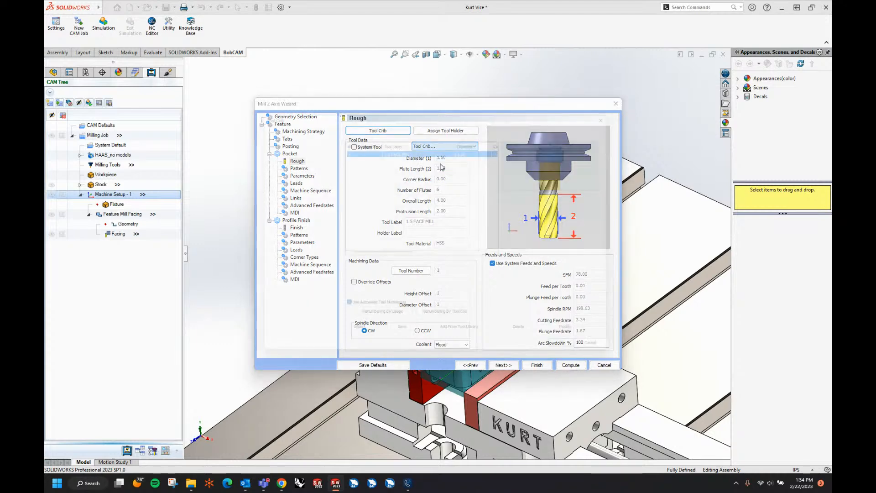
left_click(467, 343)
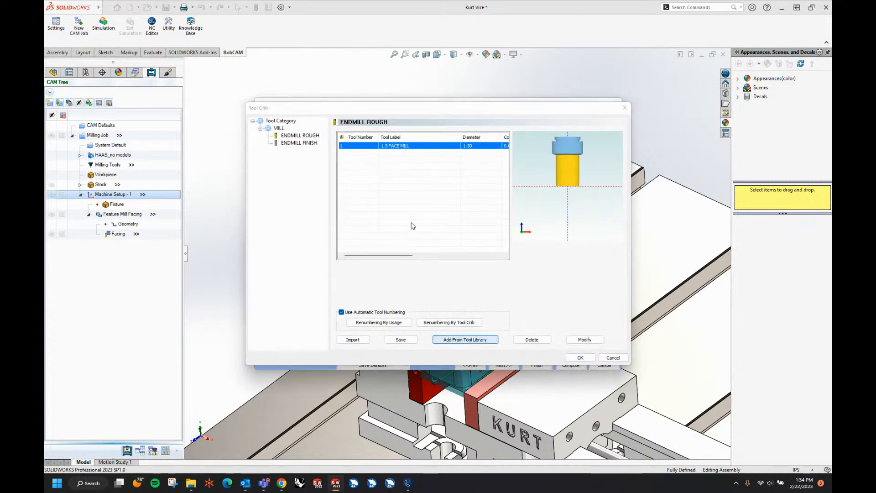
scroll(381, 211, "down", 2)
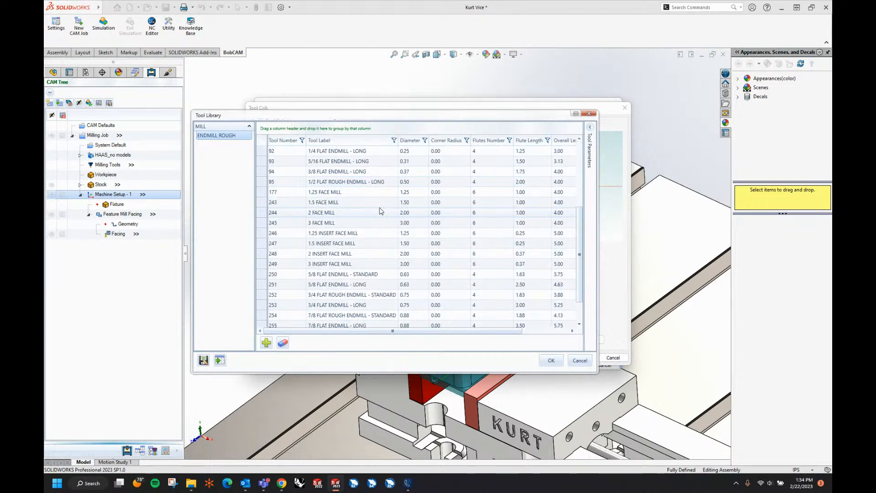
scroll(381, 211, "up", 6)
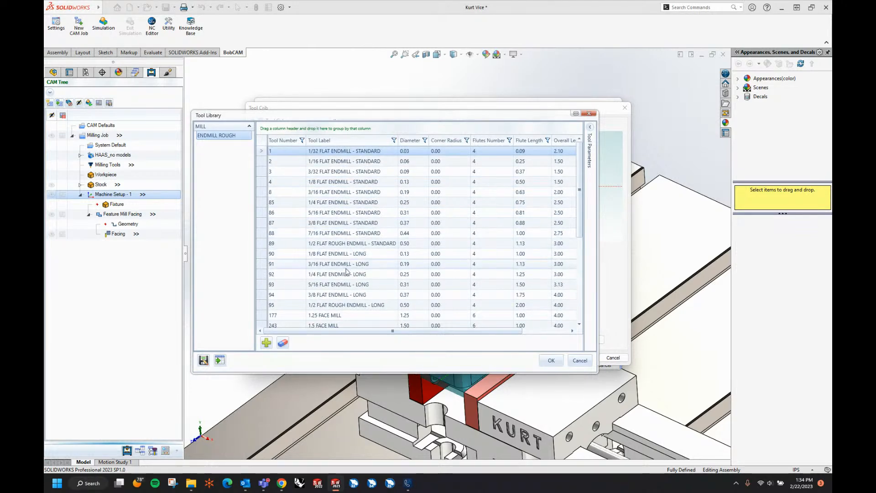
scroll(347, 283, "down", 3)
scroll(350, 256, "up", 3)
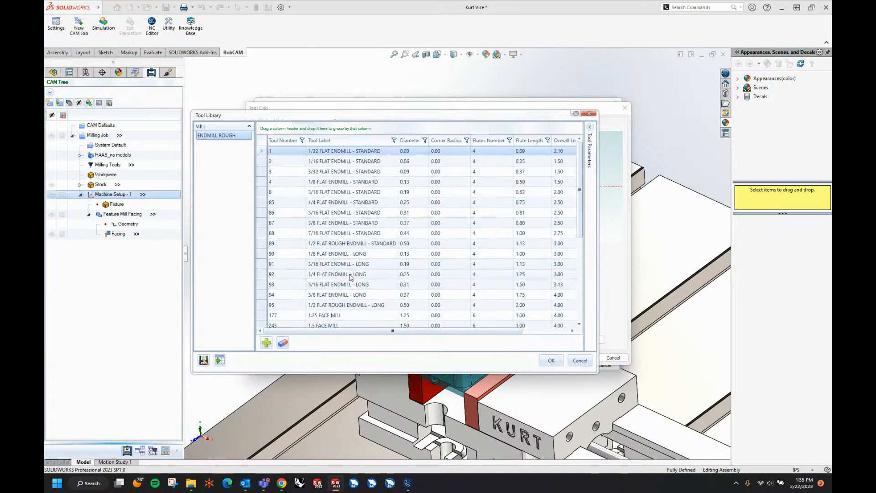
scroll(354, 275, "down", 3)
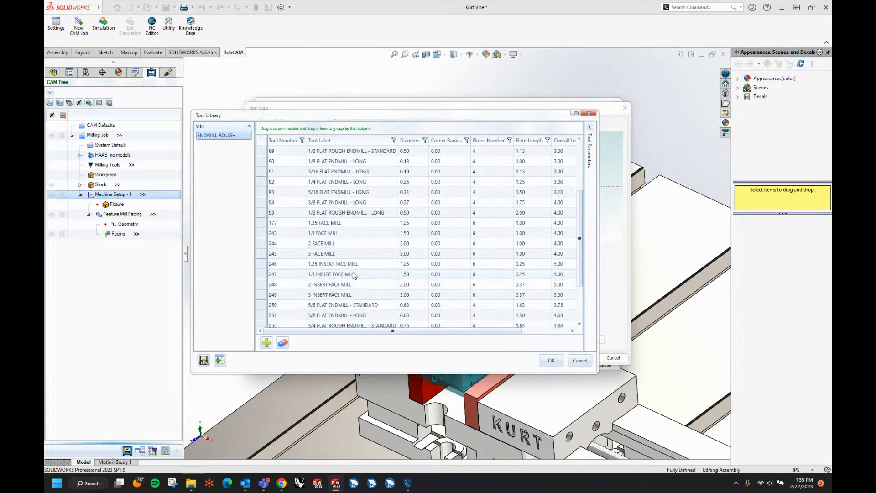
left_click(342, 305)
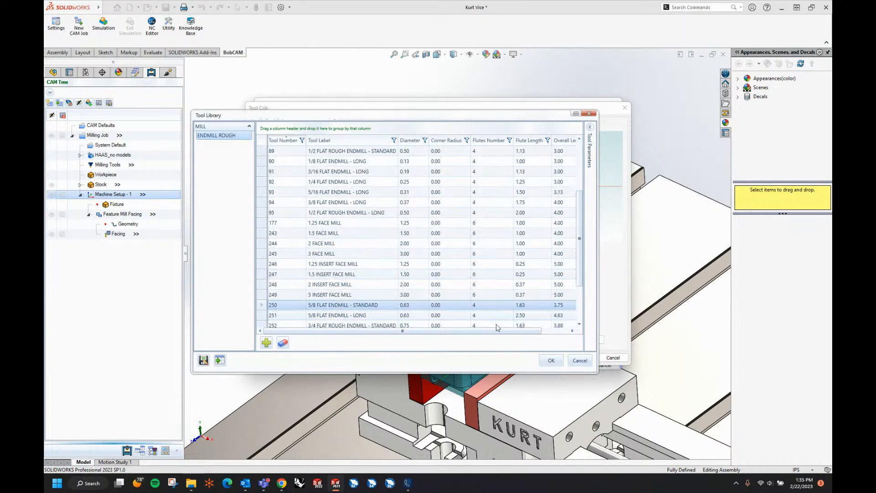
left_click(551, 360)
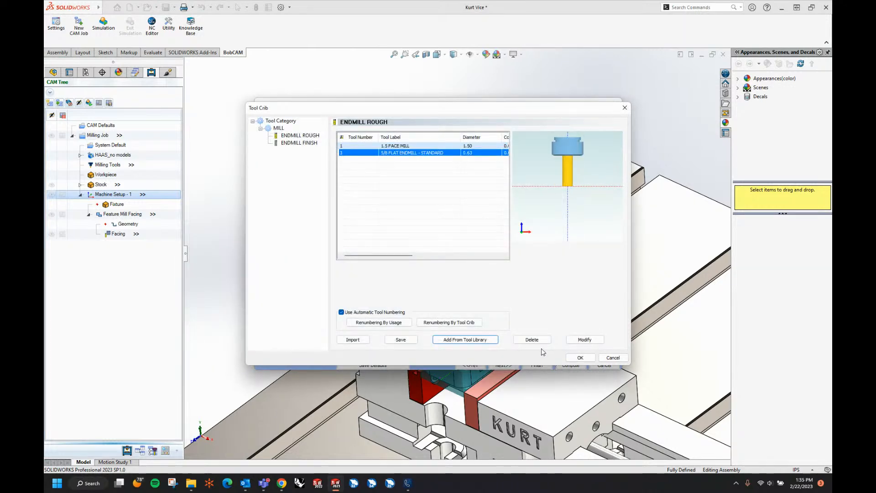
left_click(580, 358)
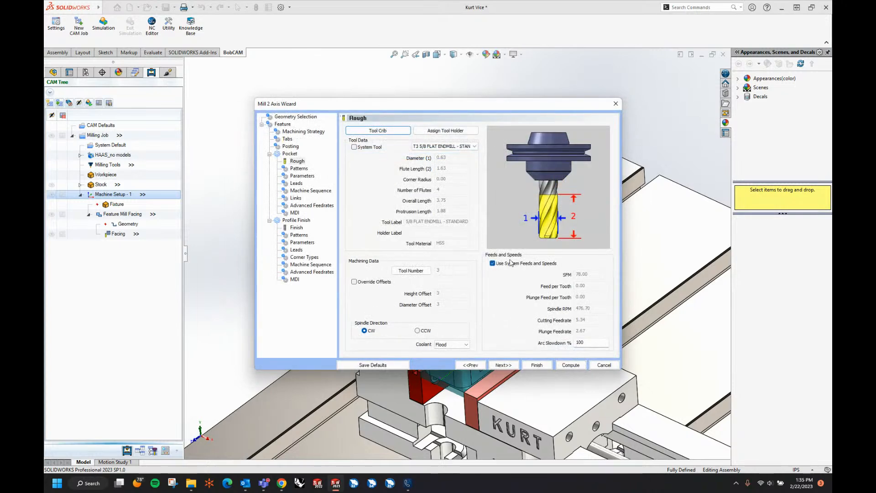
Choose the Offset Pocket Out pattern for the pocket's rough operation and save it to the current template's defaults
left_click(504, 365)
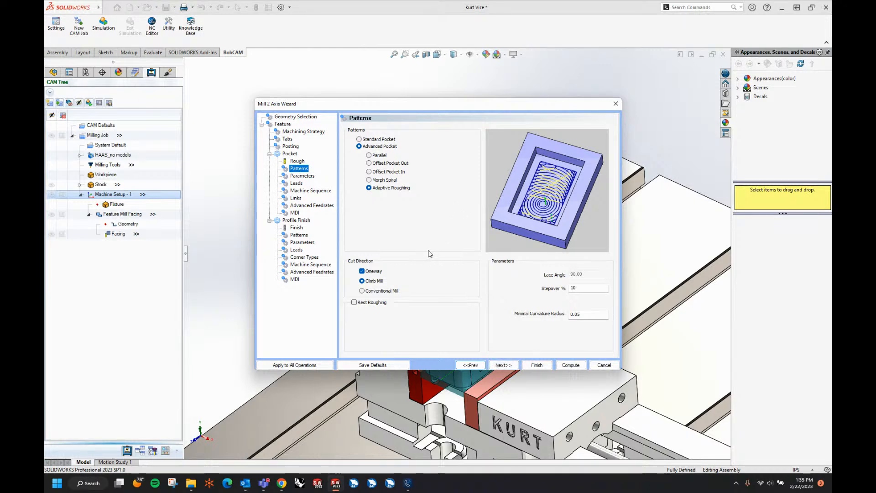
left_click(369, 163)
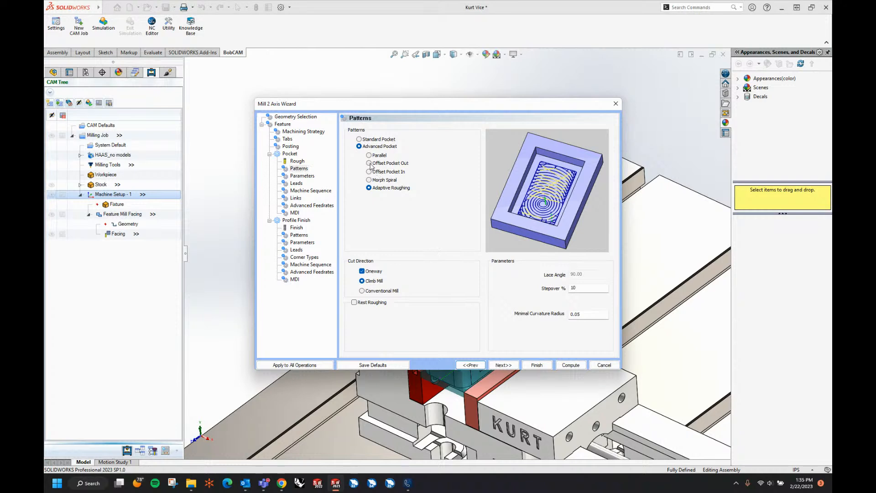
left_click(395, 365)
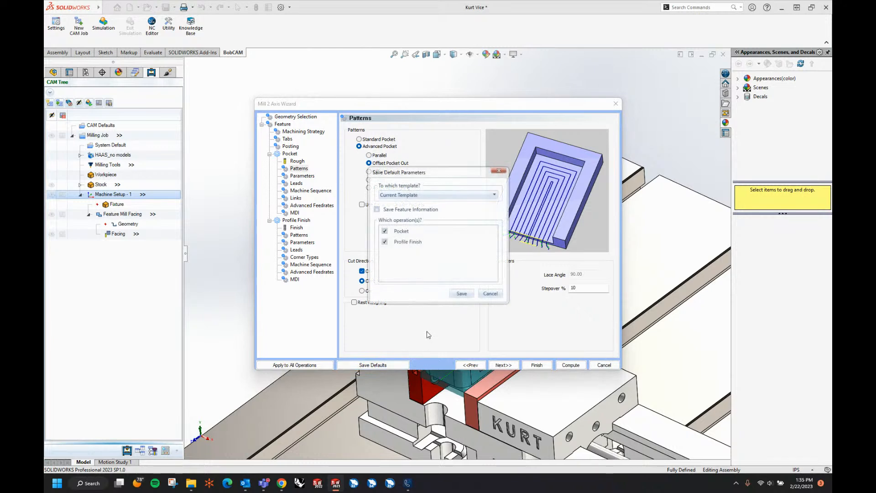
left_click(462, 293)
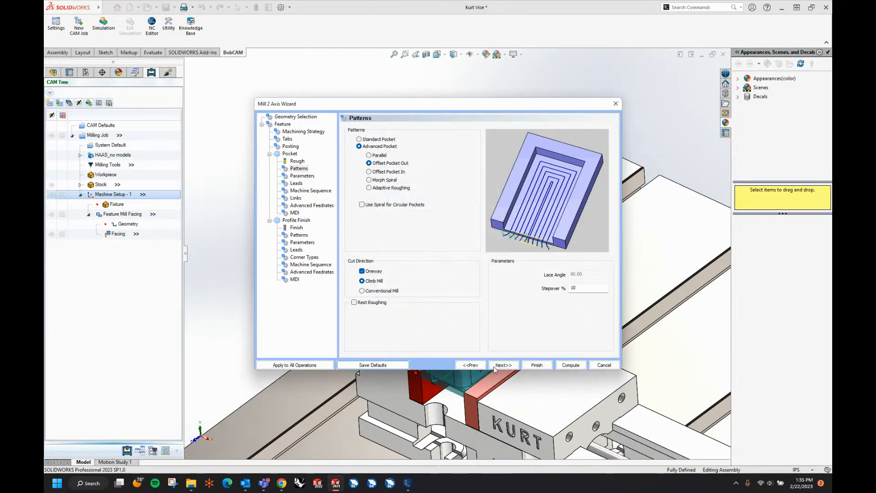
Set the rough pocket's stepover to 50% and save the operation defaults to the current template
double_click(574, 287)
type("50")
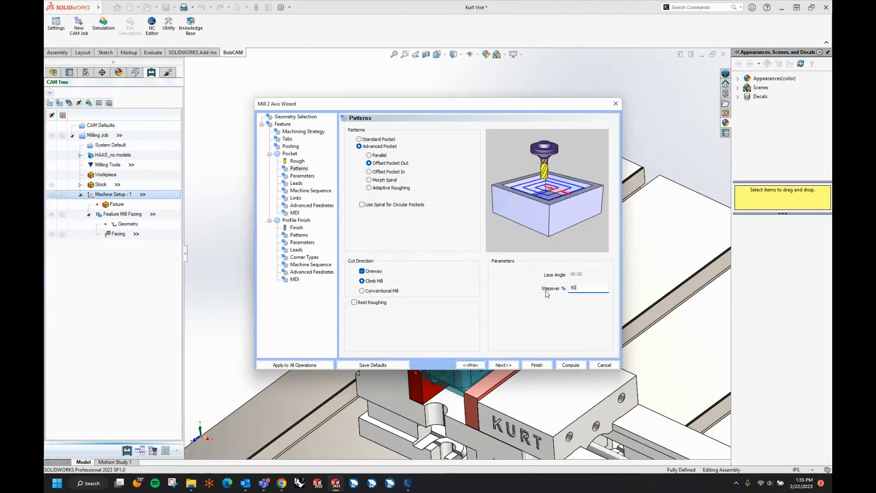
left_click(372, 365)
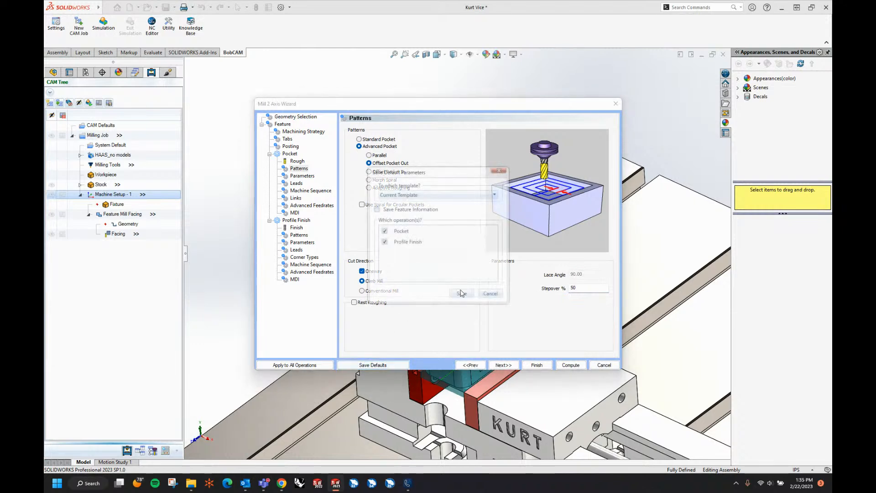
left_click(461, 293)
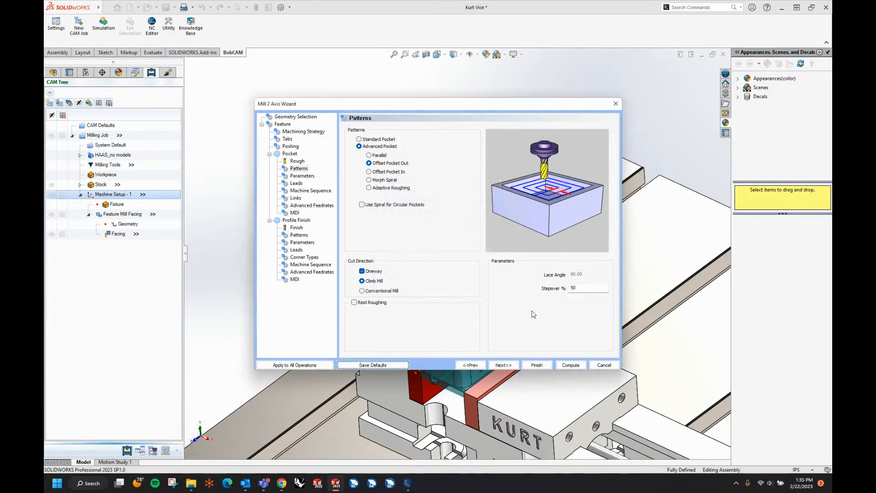
Keep the pocket's 0.02 side allowance and cut its depth in multiple steps with a 0.25 depth of cut
left_click(500, 365)
left_click(454, 147)
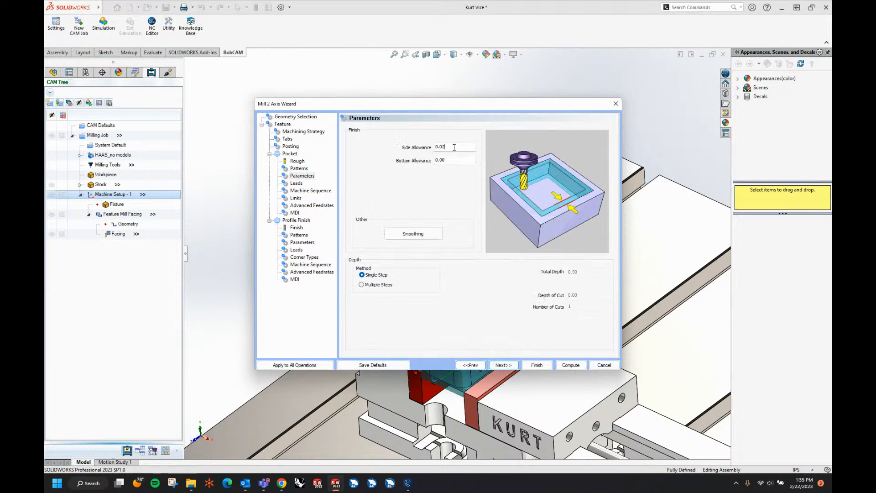
left_click_drag(454, 148, 383, 143)
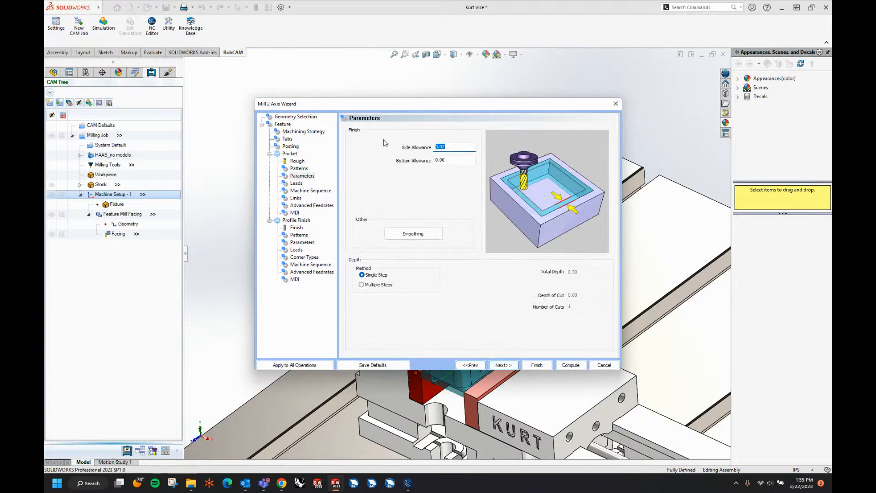
left_click(362, 285)
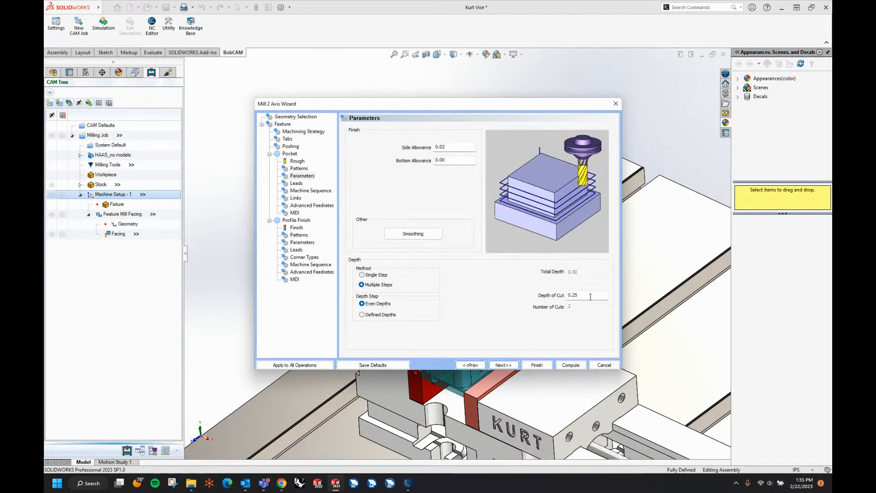
left_click_drag(590, 297, 532, 300)
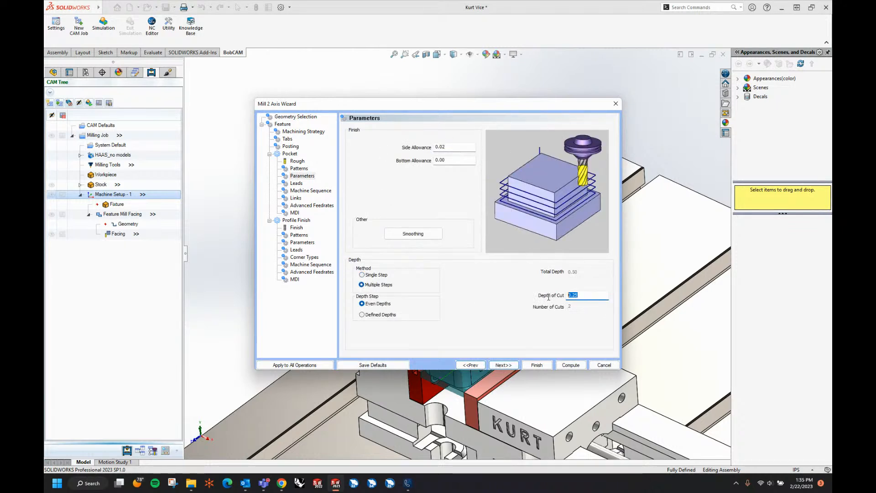
Switch the rough pocket's entry to Spiral and enter a ramp length/radius of .0315
left_click(504, 365)
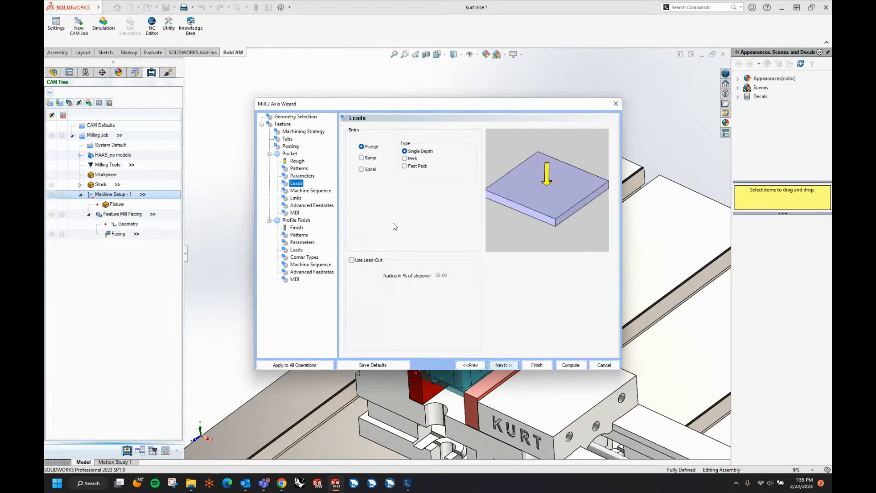
left_click(362, 170)
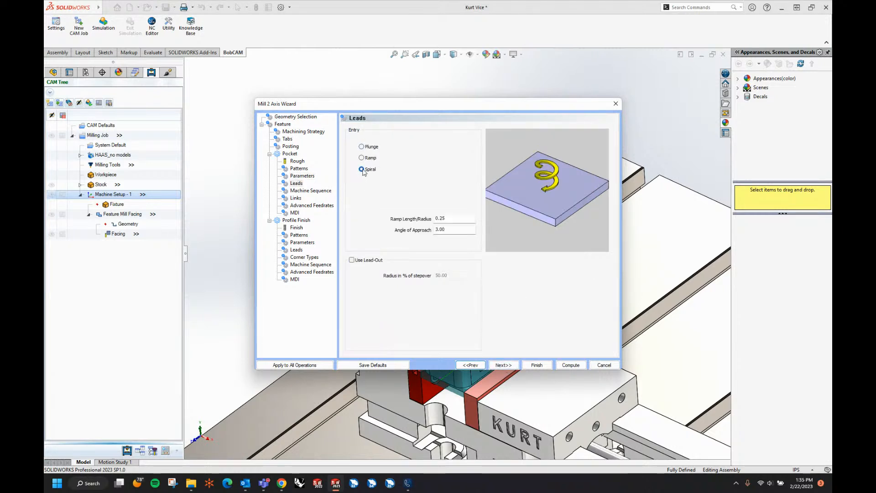
left_click_drag(464, 218, 424, 217)
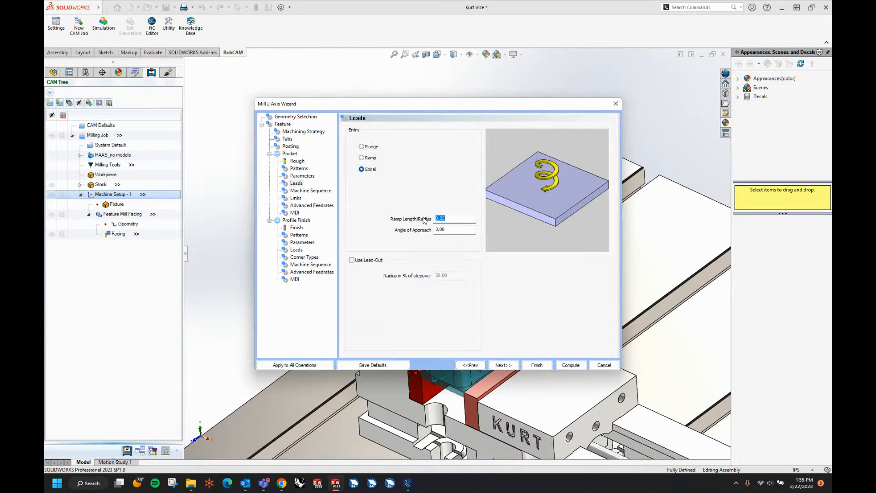
type(".0315")
key("Tab")
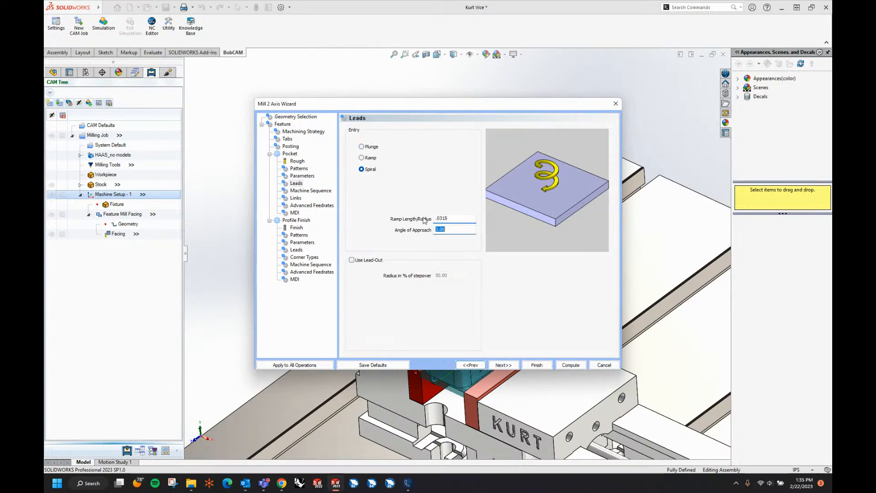
Correct the spiral entry's ramp length/radius and set its angle of approach to 7
left_click(441, 218)
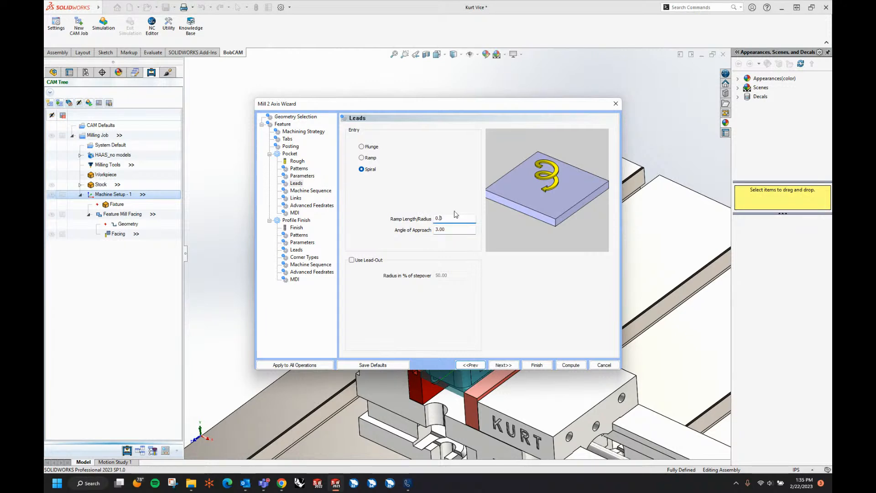
left_click(454, 229)
left_click(456, 220)
type("15")
left_click(457, 230)
type("7")
key("Tab")
left_click(504, 365)
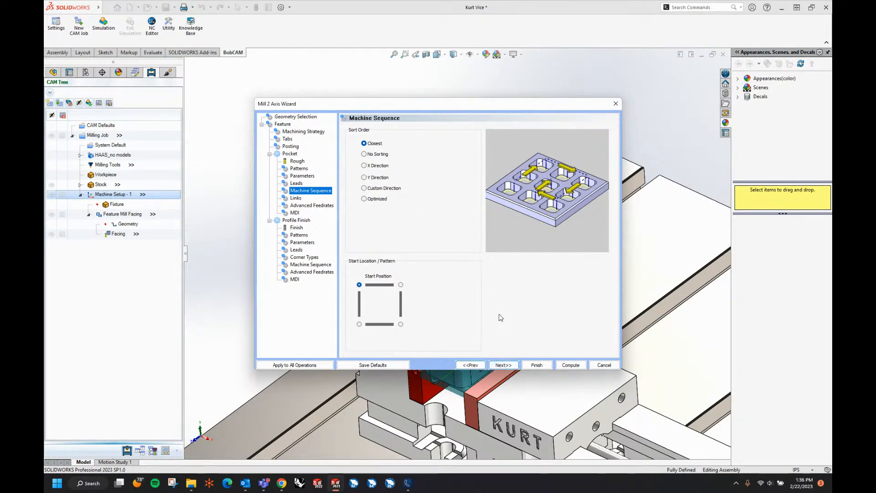
Set the pocket's link type to S-Link and enable Minimize Link
left_click(509, 368)
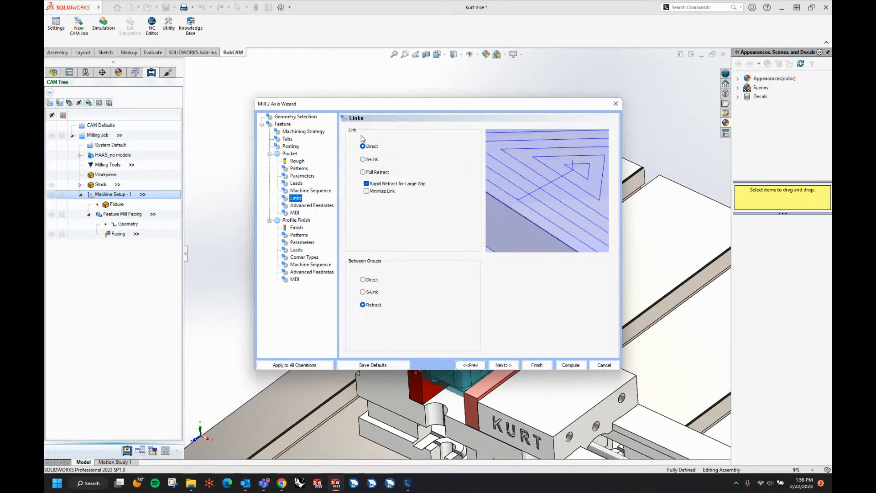
left_click(362, 159)
left_click(368, 192)
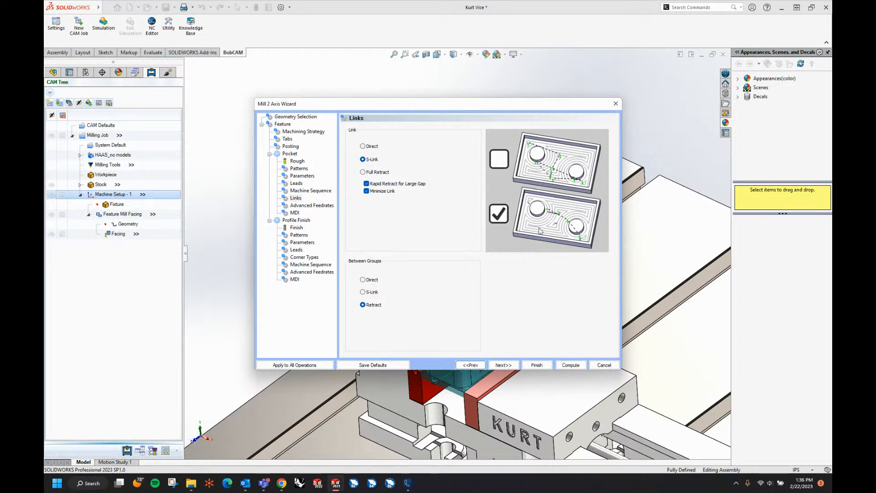
Continue past the pocket's advanced feedrates and MDI settings and set the profile finish tool's diameter to .1875
left_click(511, 365)
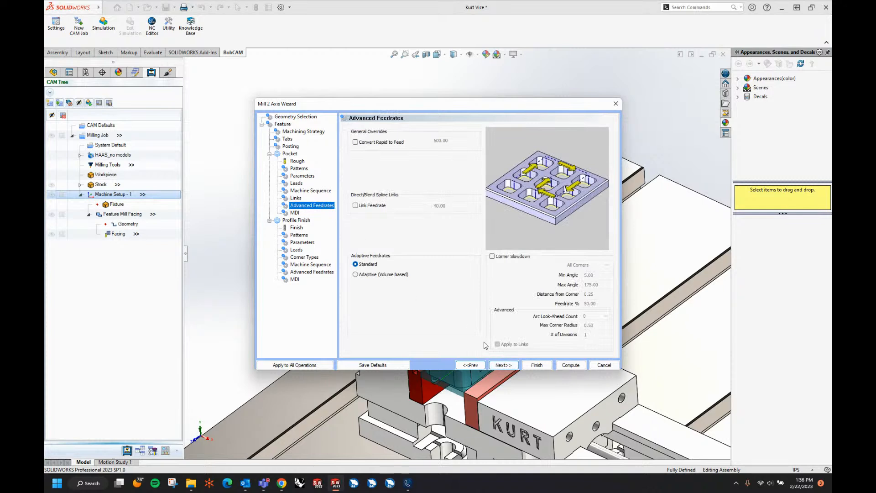
left_click(503, 365)
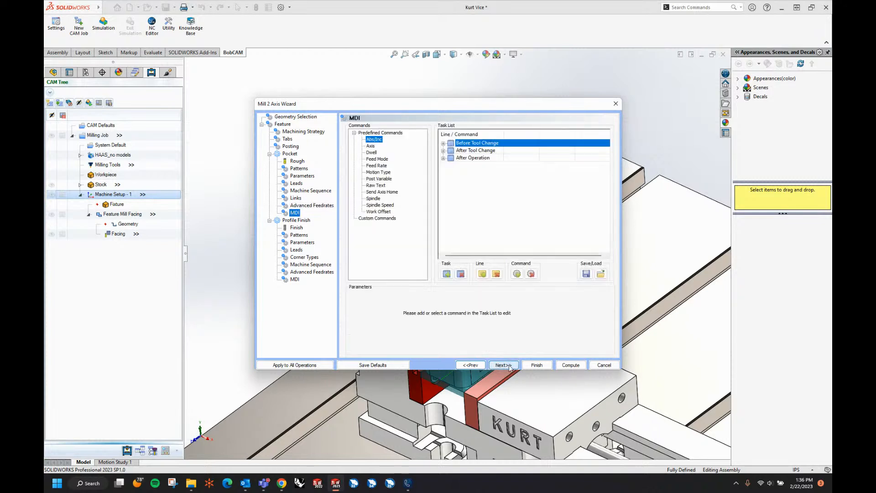
left_click(509, 367)
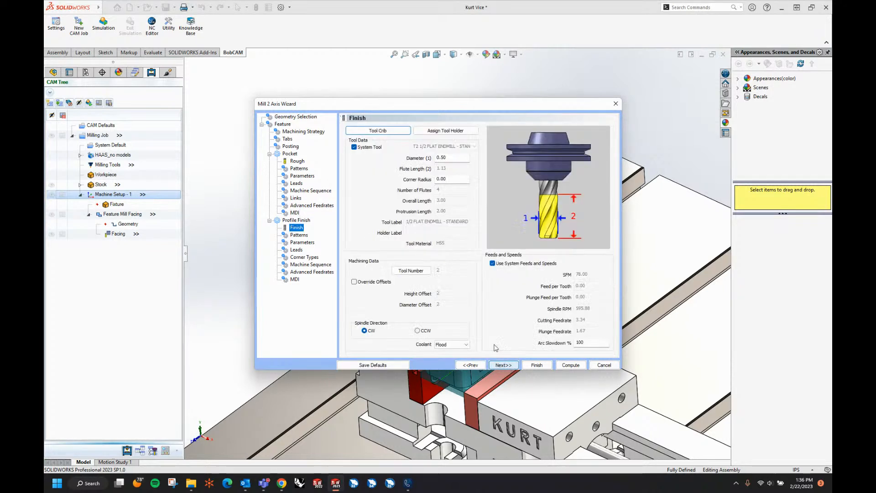
left_click(460, 157)
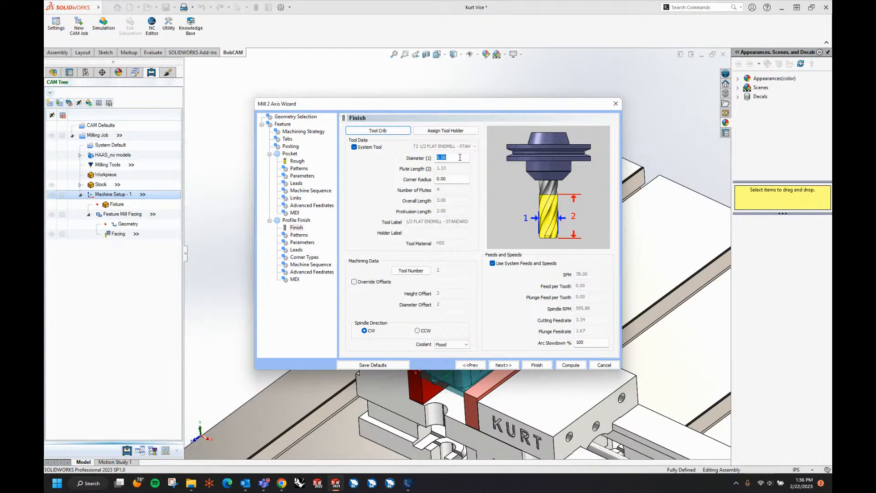
type(".1875")
key("Tab")
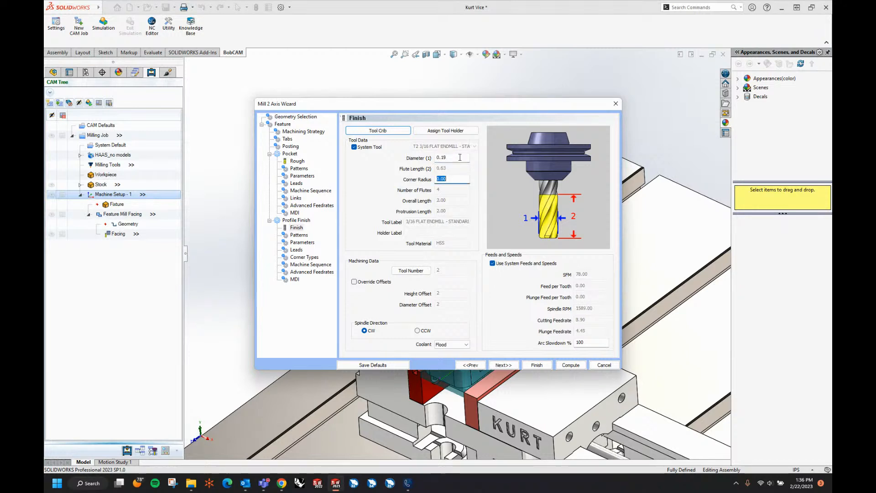
Enable spring passes with one pass for the profile finish operation and accept the pattern settings
left_click(507, 366)
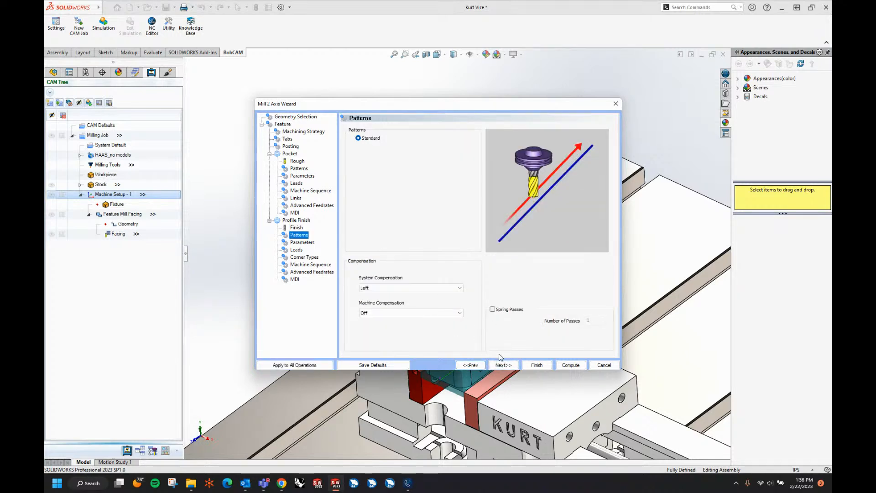
left_click(492, 310)
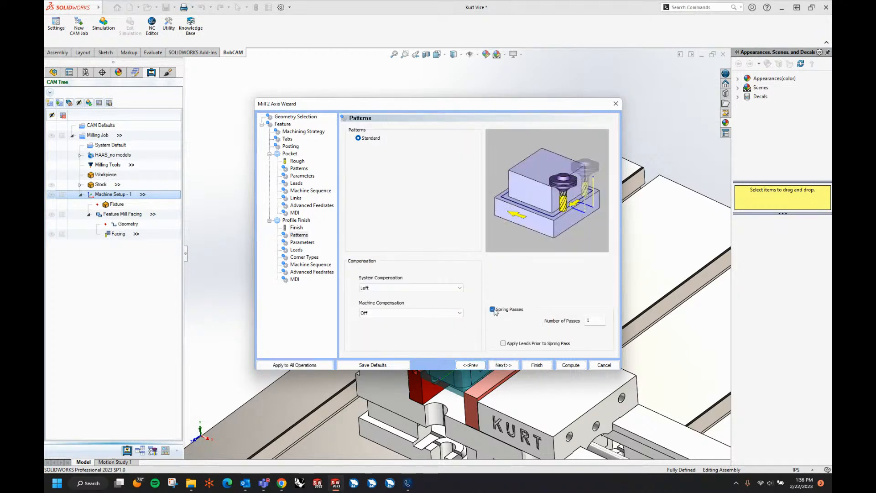
left_click(510, 367)
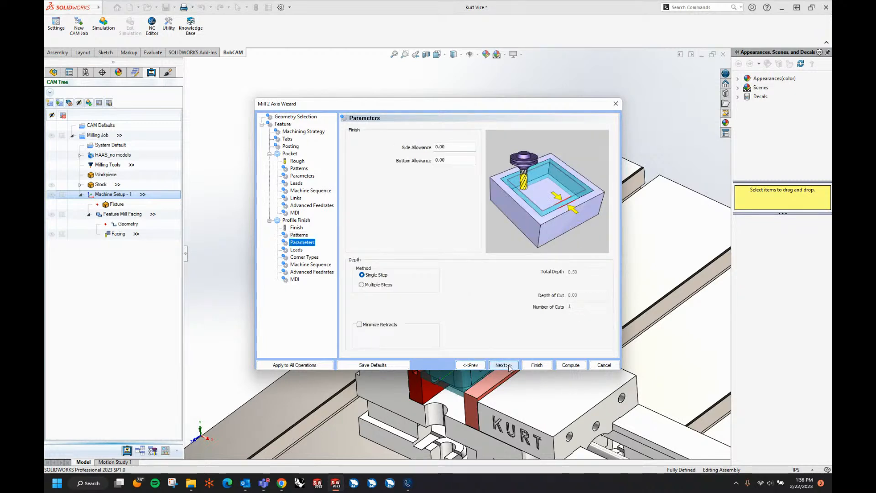
Give the profile finish a circular lead-in with a tangent line of length 0.1, arc radius 0.1 and sweep angle 45
left_click(509, 367)
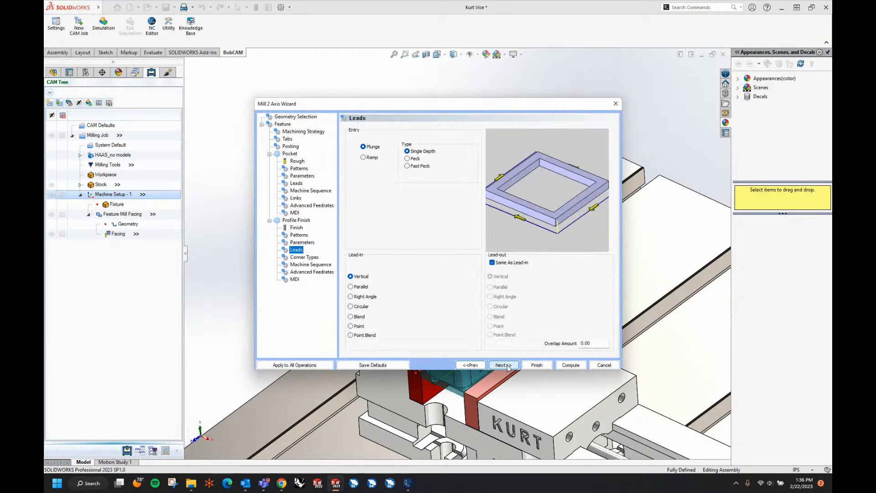
left_click(351, 307)
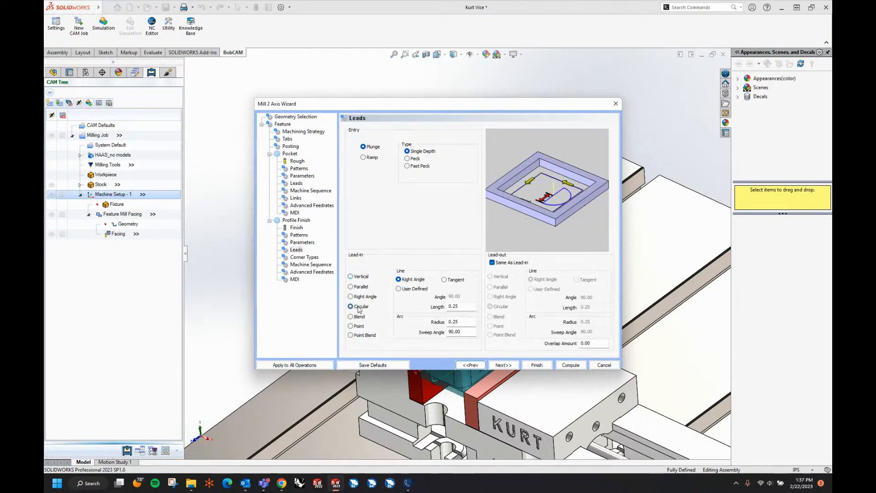
left_click(444, 280)
double_click(470, 306)
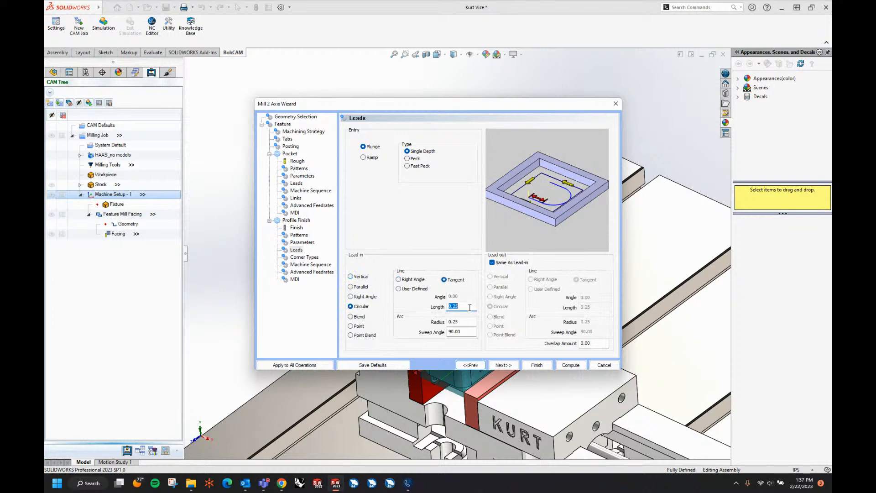
type("0.1")
key("Tab")
type("0.1")
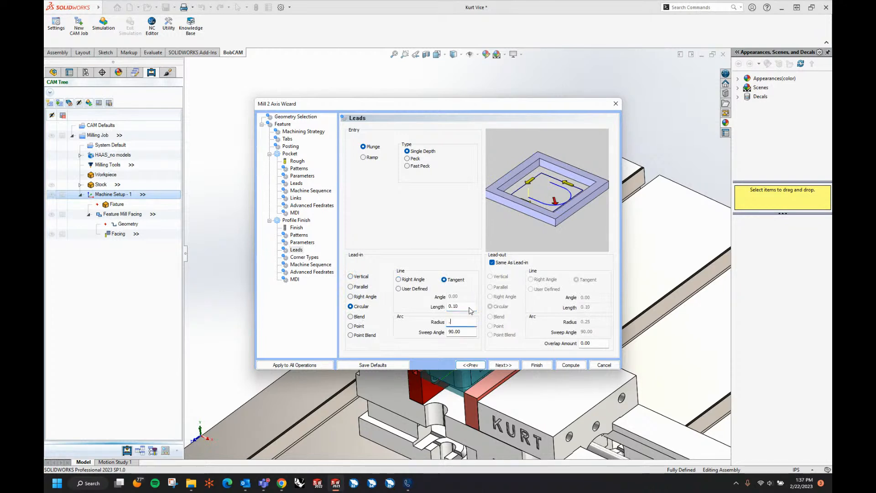
key("Tab")
type("45")
key("Tab")
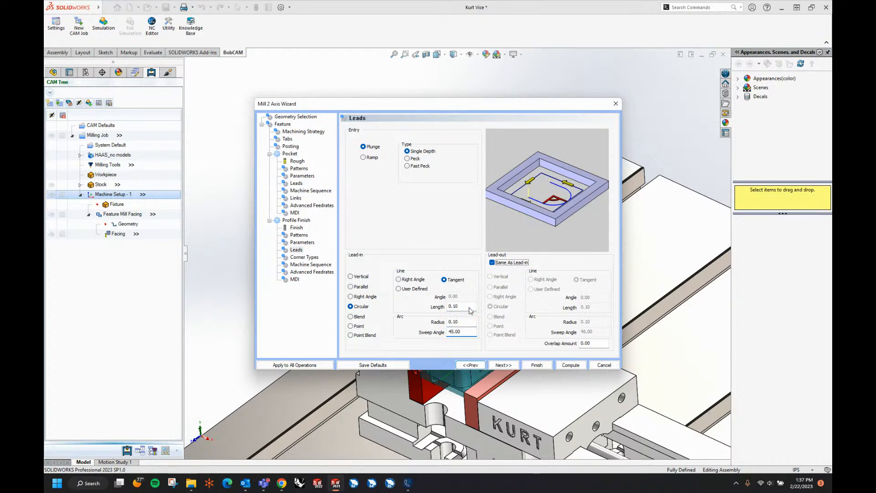
Accept the profile finish's corner types, machine sequence and advanced feedrates, continuing to its MDI settings
left_click(503, 365)
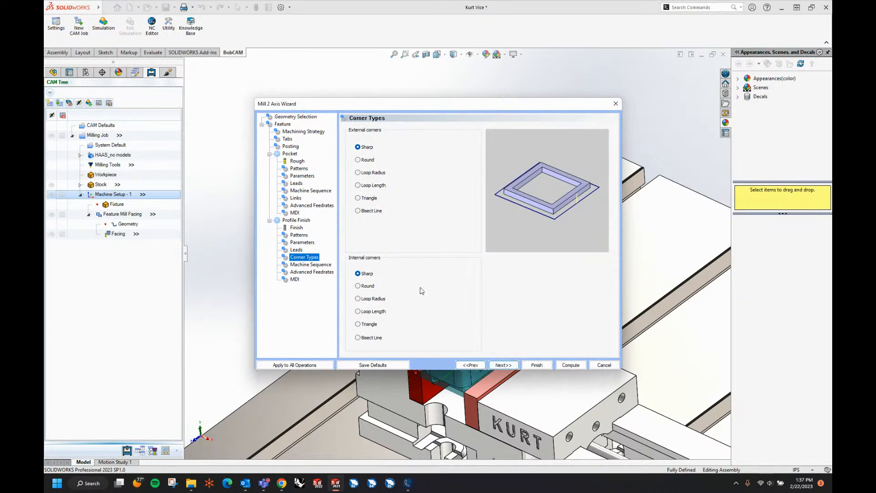
left_click(506, 366)
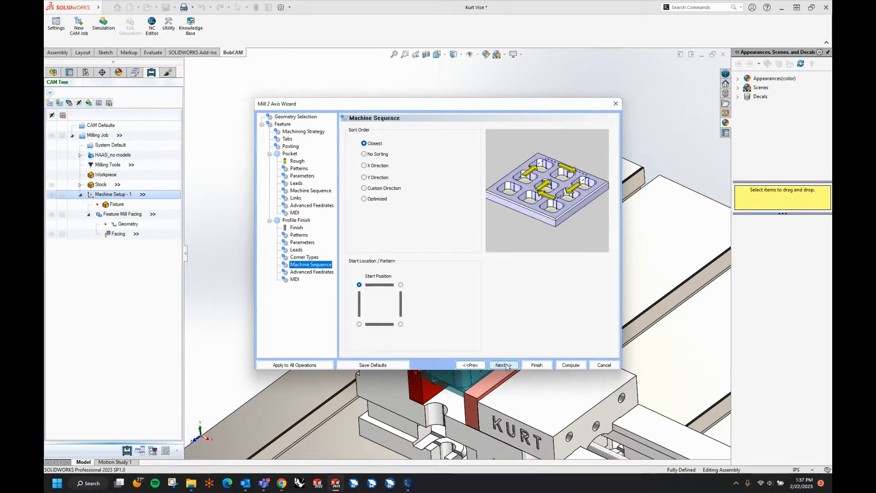
left_click(506, 365)
left_click(506, 365)
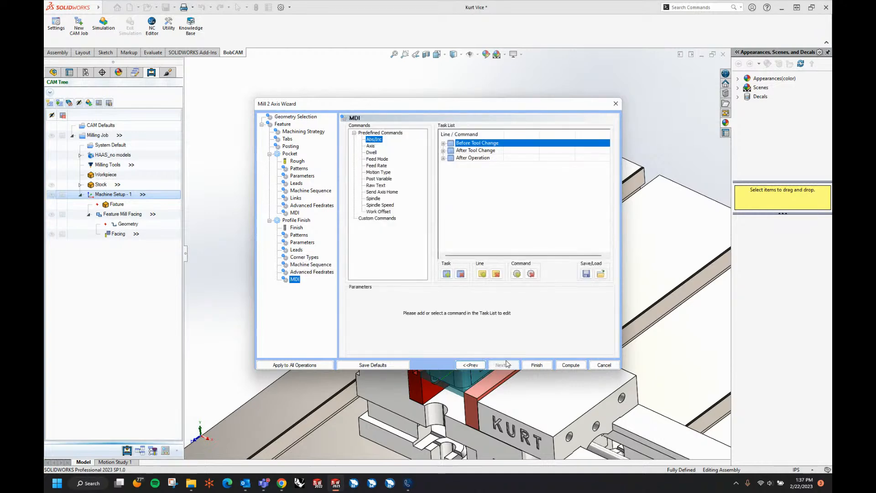
Compute the pocket and profile finish toolpaths of the 2 axis feature and inspect them on the vise-mounted part
left_click(570, 365)
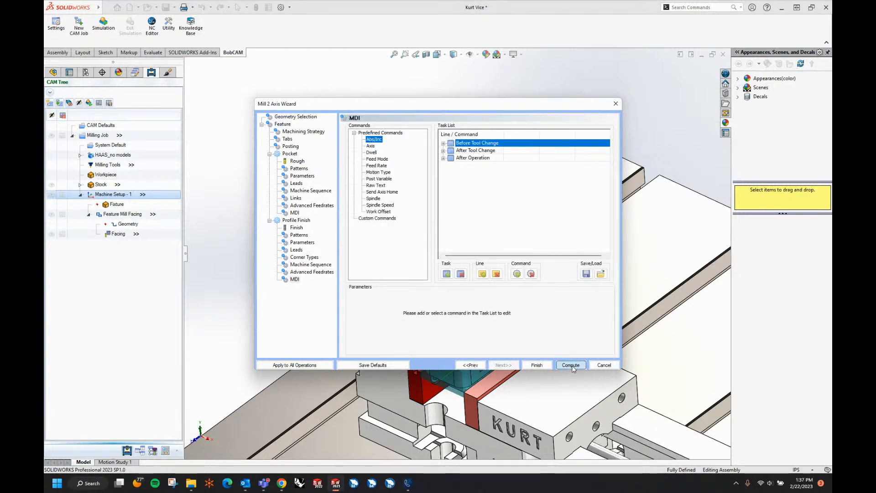
middle_click_drag(484, 293, 494, 305)
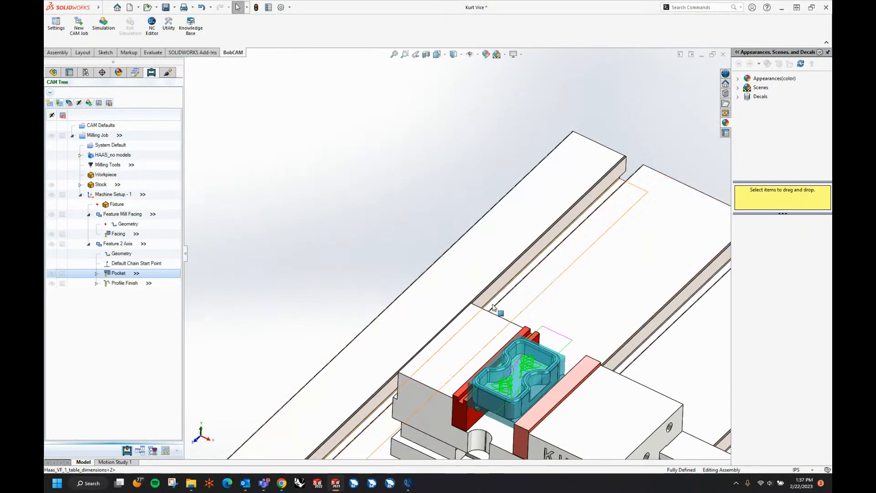
scroll(513, 343, "up", 1)
scroll(514, 343, "down", 3)
left_click(527, 354)
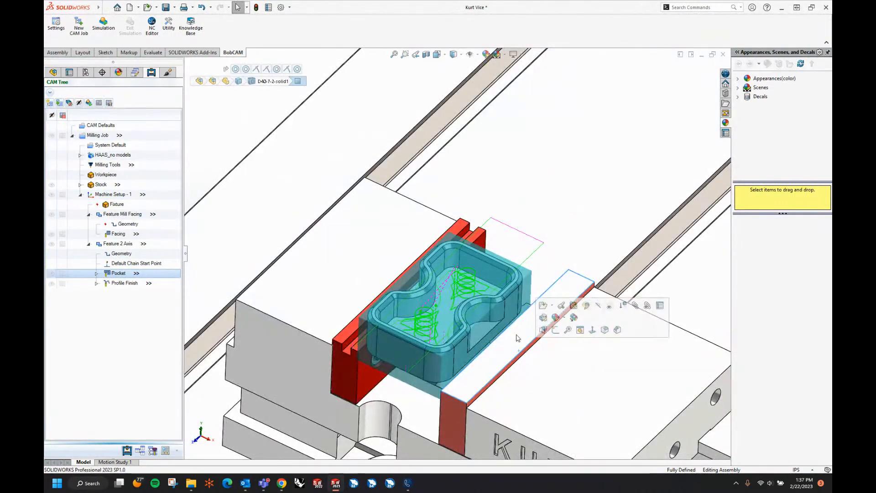
left_click(521, 365)
middle_click_drag(493, 278, 491, 309)
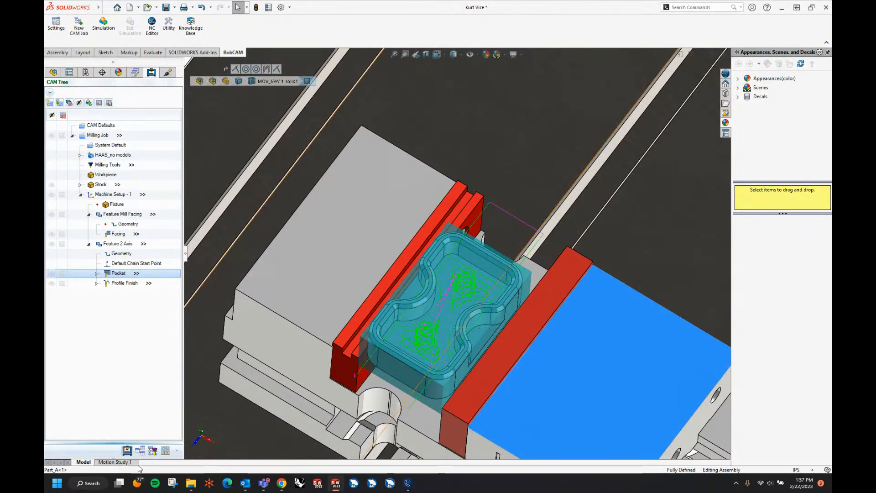
Replace the pocket operation's 5/8 flat endmill with the 3/8 FLAT ENDMILL - LONG from the tool library
left_click(164, 450)
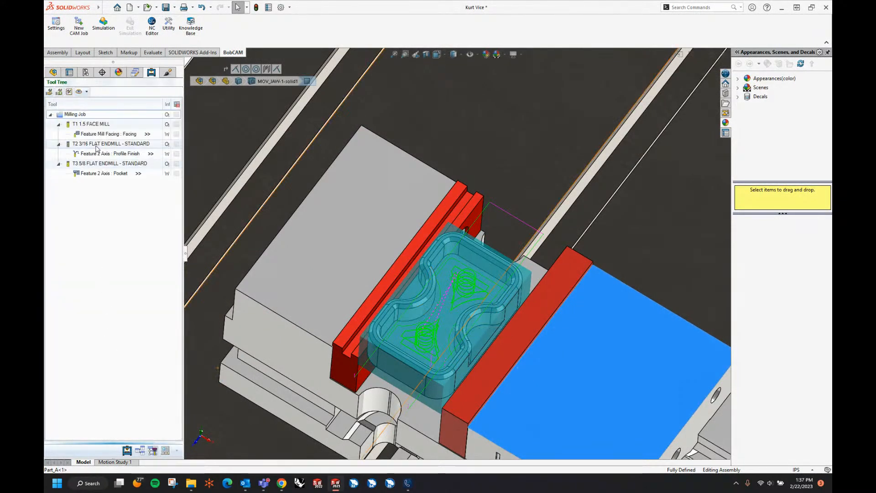
right_click(99, 163)
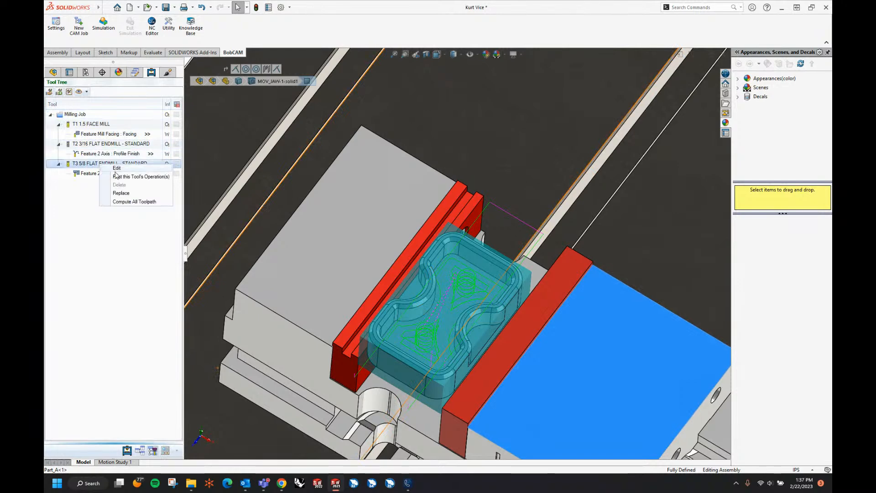
left_click(120, 194)
left_click(474, 270)
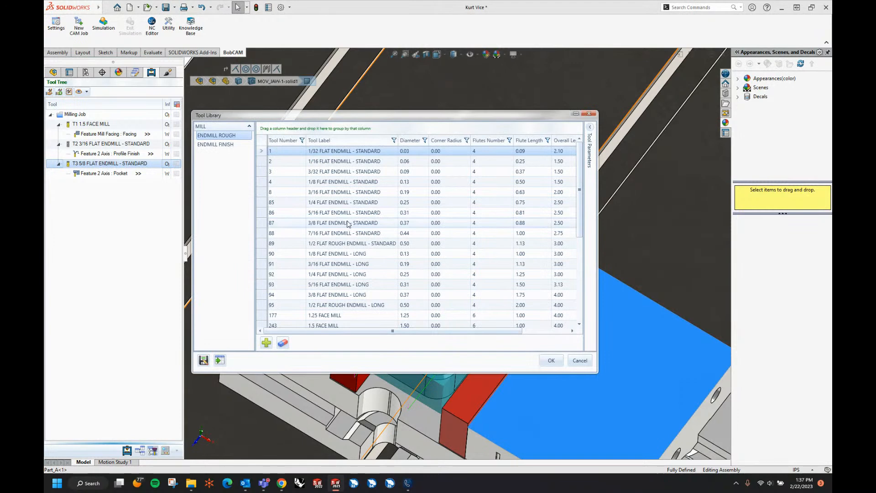
left_click(343, 295)
left_click(552, 361)
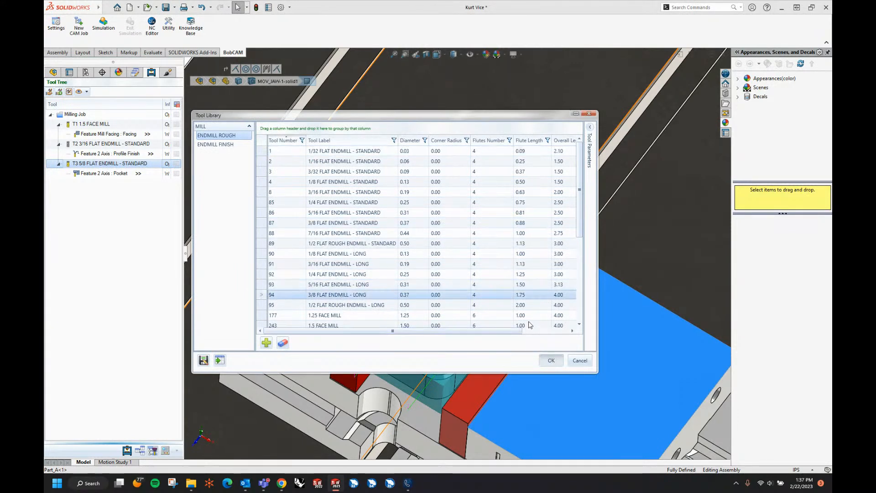
Recompute the pocket toolpath with the replacement tool and inspect it on the part from the CAM tree
right_click(110, 173)
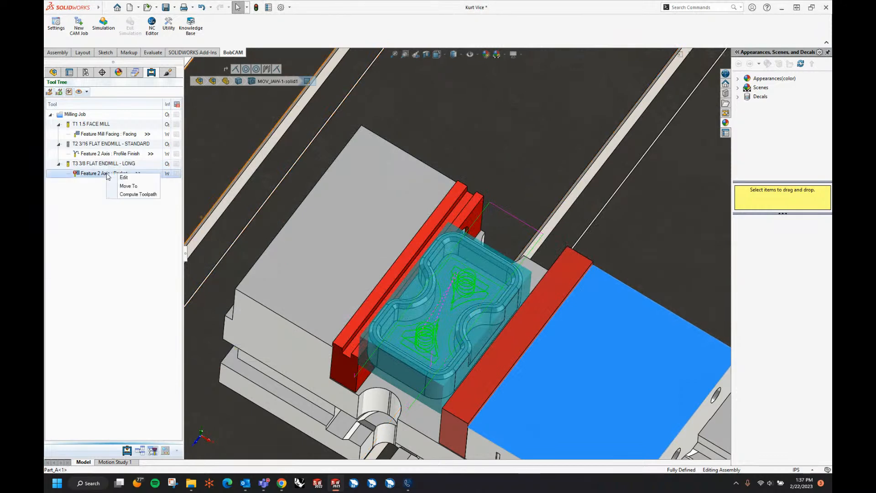
left_click(124, 197)
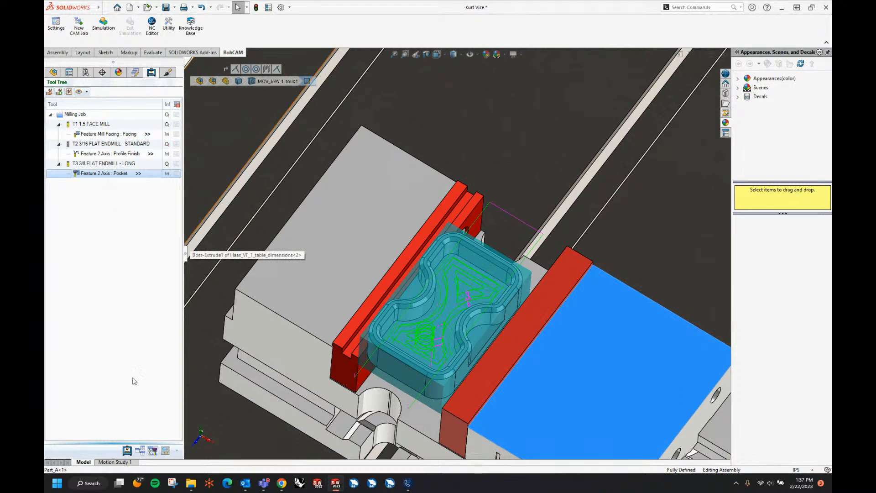
left_click(127, 452)
scroll(398, 163, "down", 1)
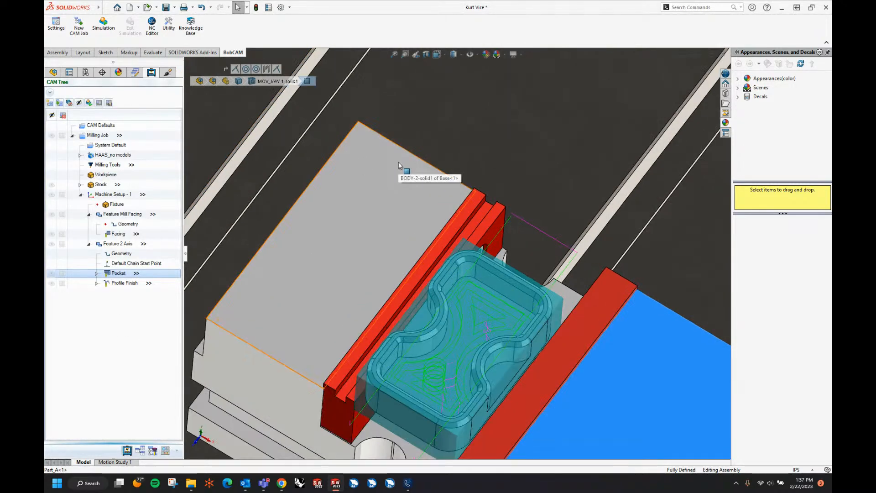
scroll(428, 207, "up", 3)
scroll(474, 316, "down", 2)
middle_click_drag(459, 326, 439, 282)
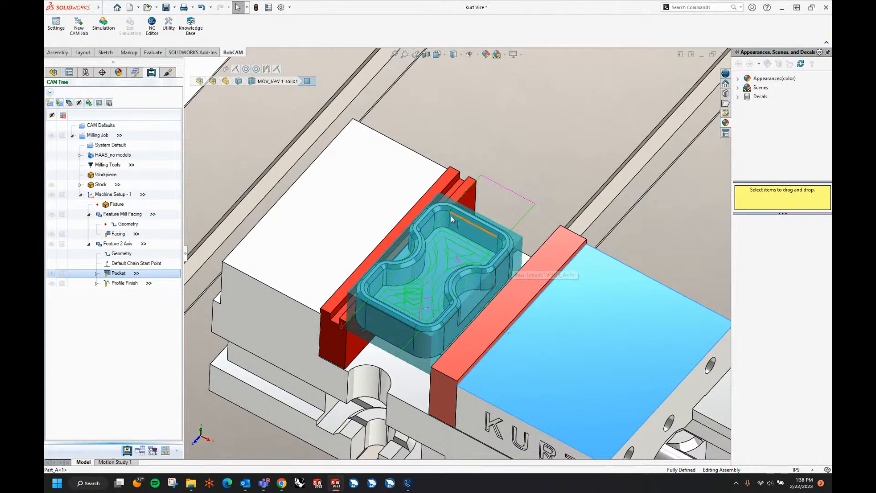
Add another Mill 2 Axis feature to Machine Setup - 1, using the part's two curved side recess faces as geometry
left_click(88, 244)
left_click(88, 214)
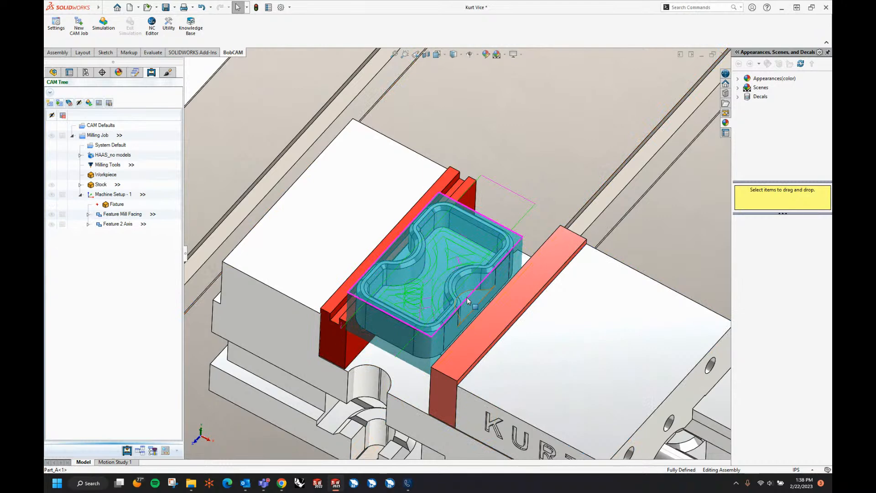
right_click(122, 196)
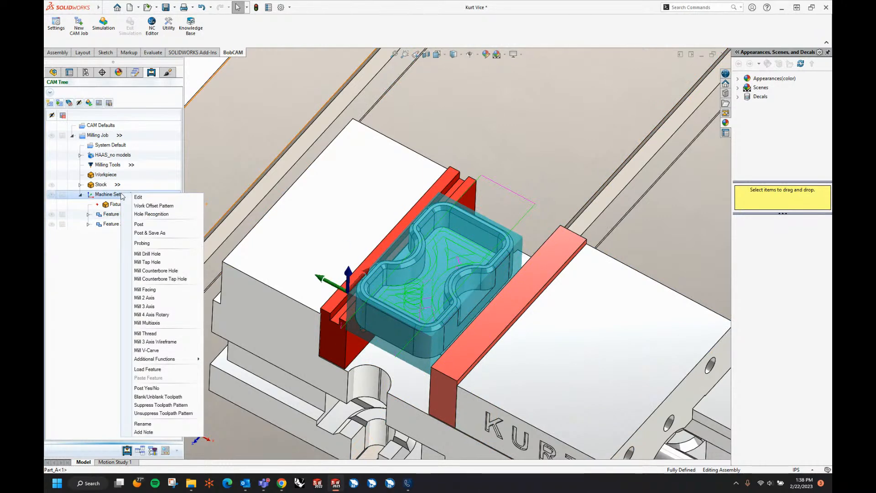
left_click(145, 299)
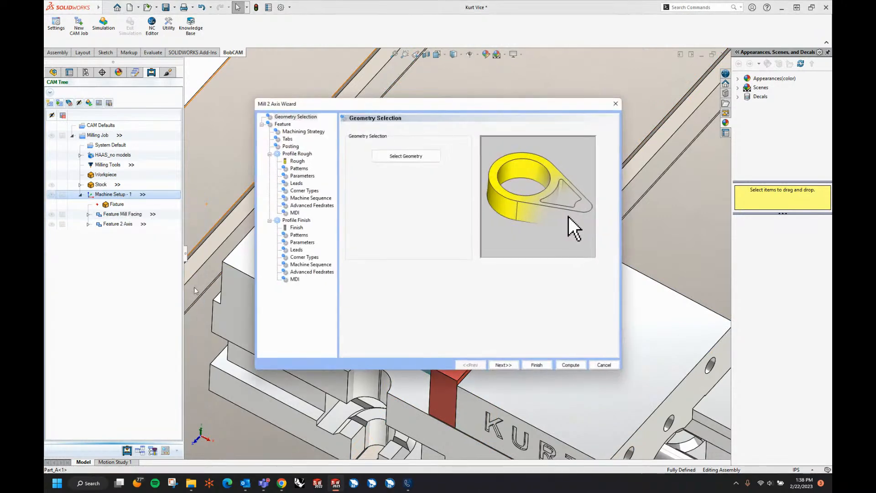
left_click(474, 308)
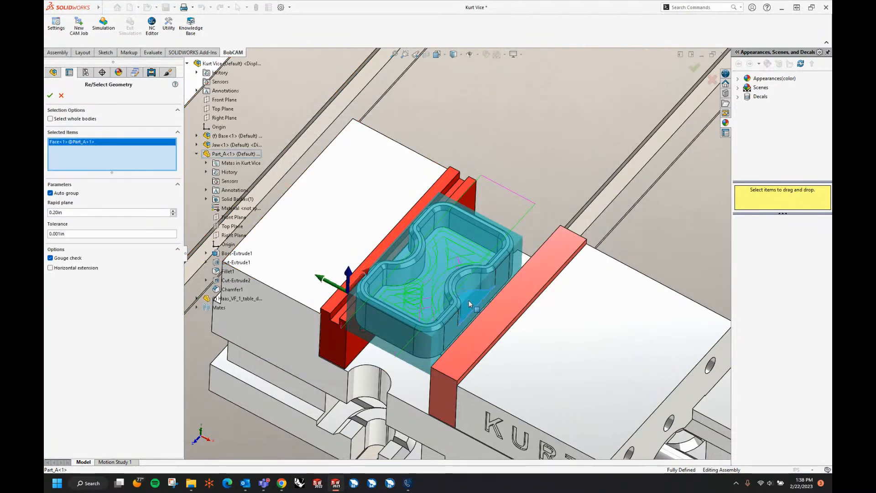
middle_click_drag(469, 301, 409, 261)
left_click(406, 258)
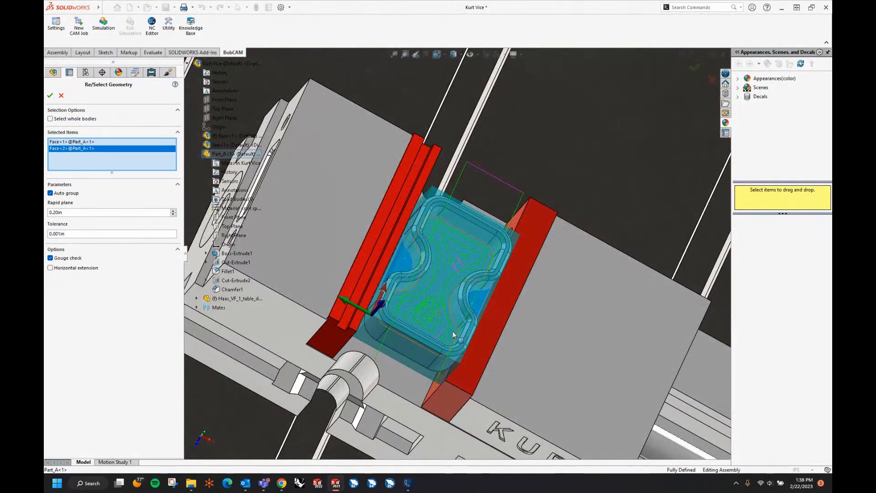
left_click(50, 95)
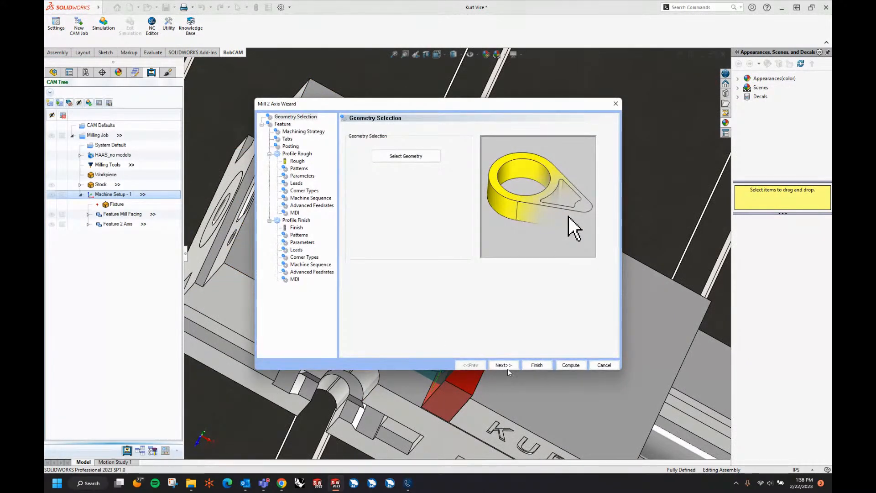
Accept the feature depths, choose the Pocketing strategy for the side recesses, and continue past tabs and posting to the roughing tool
left_click(506, 366)
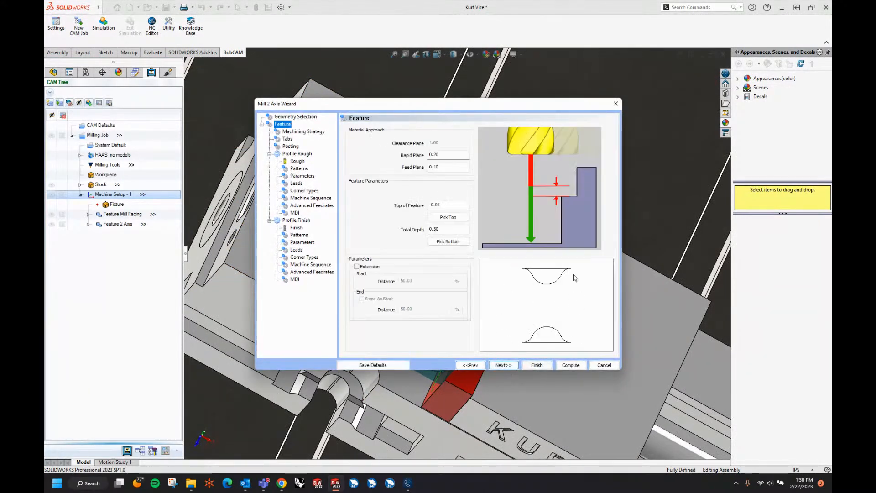
left_click(504, 365)
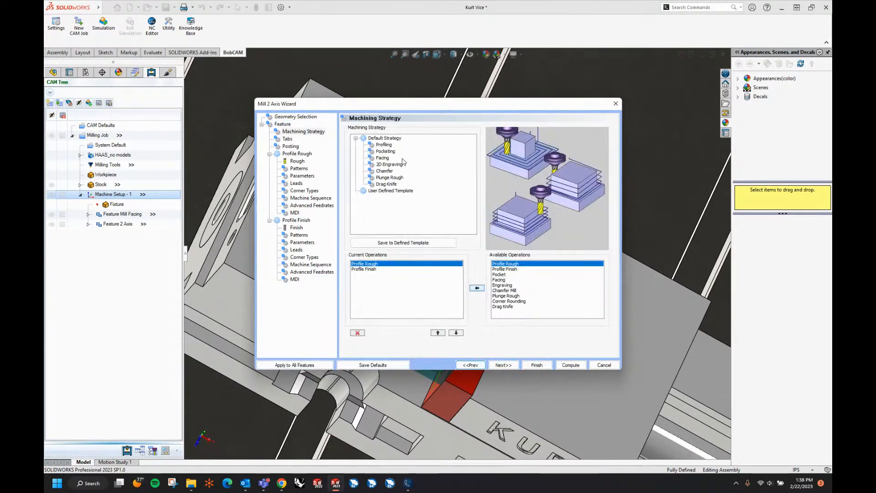
left_click(388, 152)
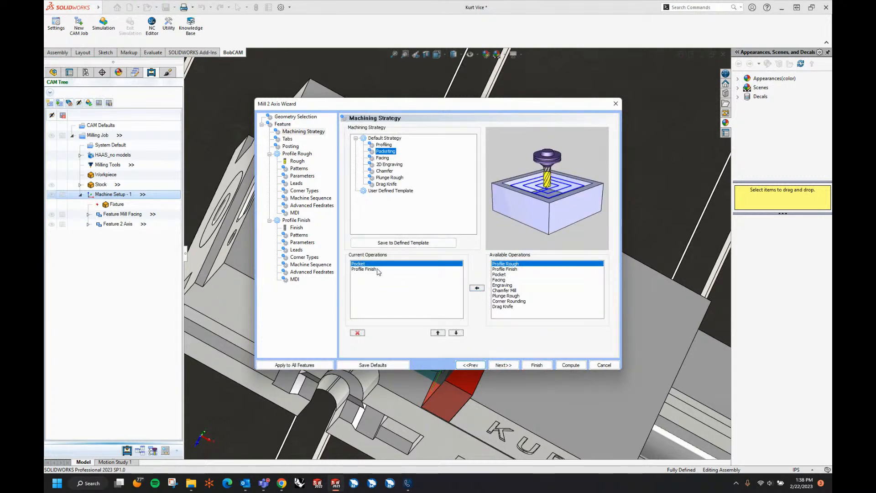
left_click(505, 366)
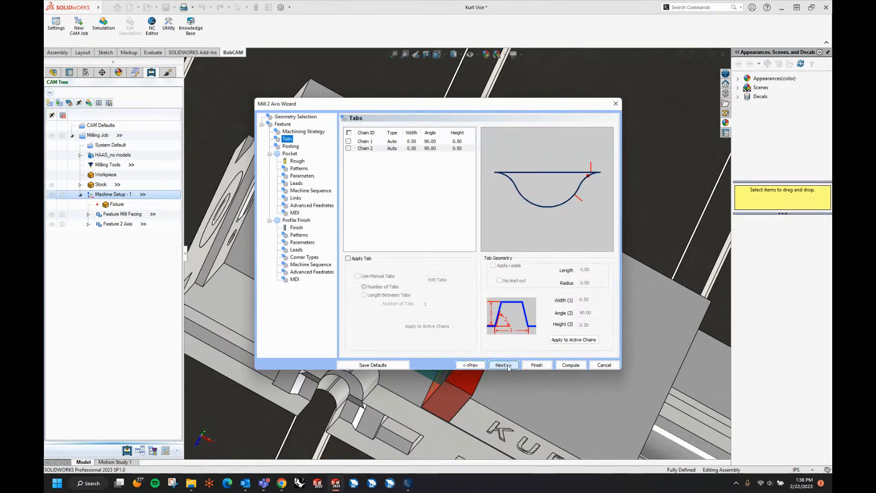
left_click(504, 365)
left_click(507, 366)
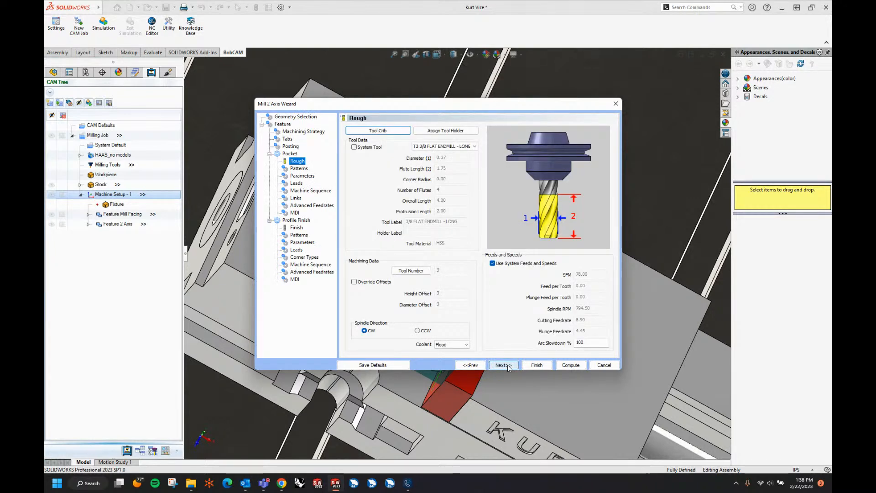
Keep the 3/8 long flat endmill and set the pocket pattern to Adaptive Roughing with a 7% stepover
left_click(504, 365)
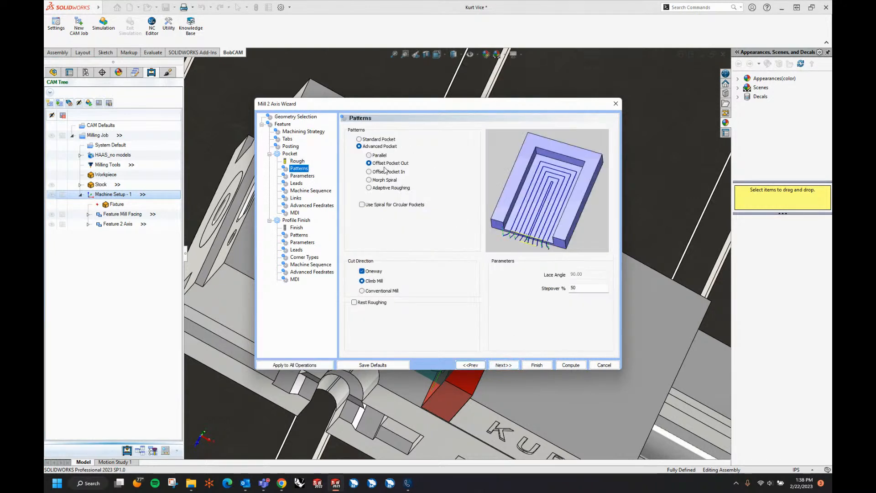
left_click(379, 188)
double_click(586, 287)
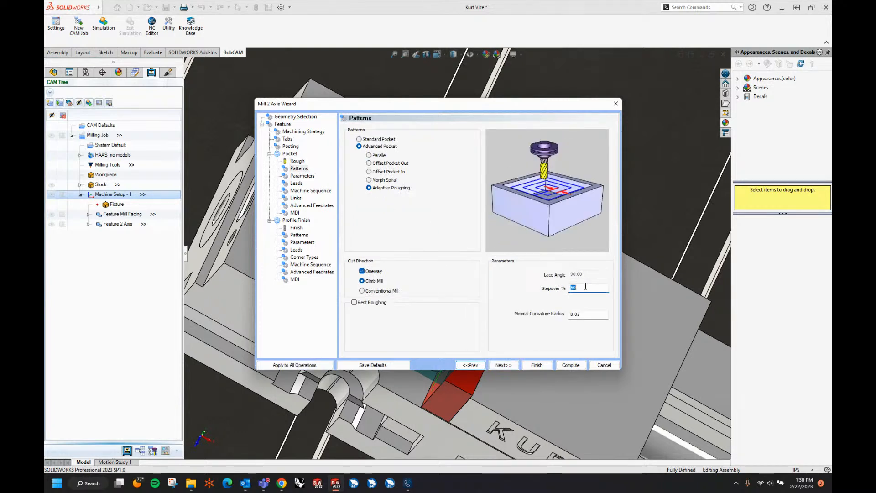
type("10")
key("Tab")
double_click(580, 289)
type("7")
key("Tab")
left_click(503, 365)
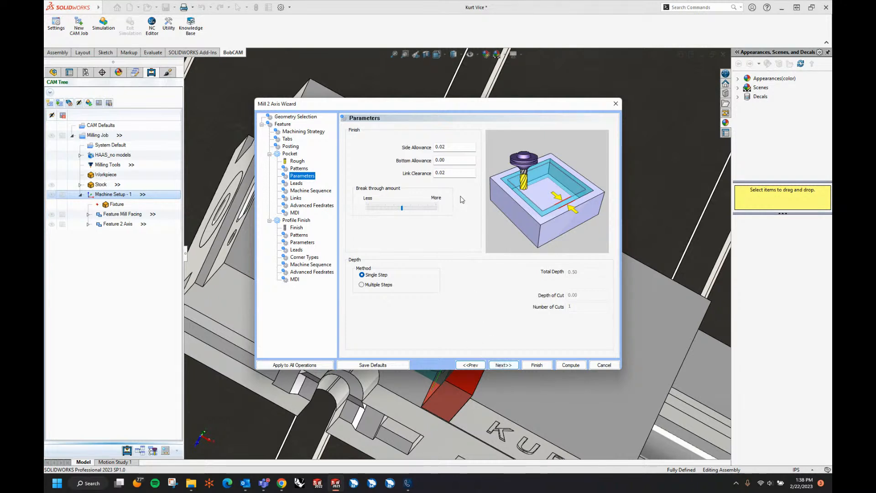
Accept the pocket's allowances, link clearance, plunge entry, machine sequence, links and advanced feedrates, continuing to its MDI settings
left_click(448, 173)
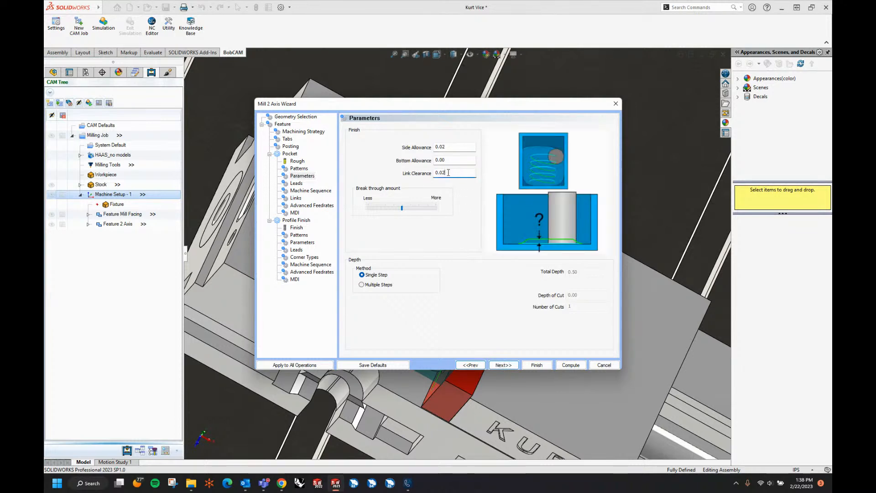
left_click_drag(448, 172, 431, 175)
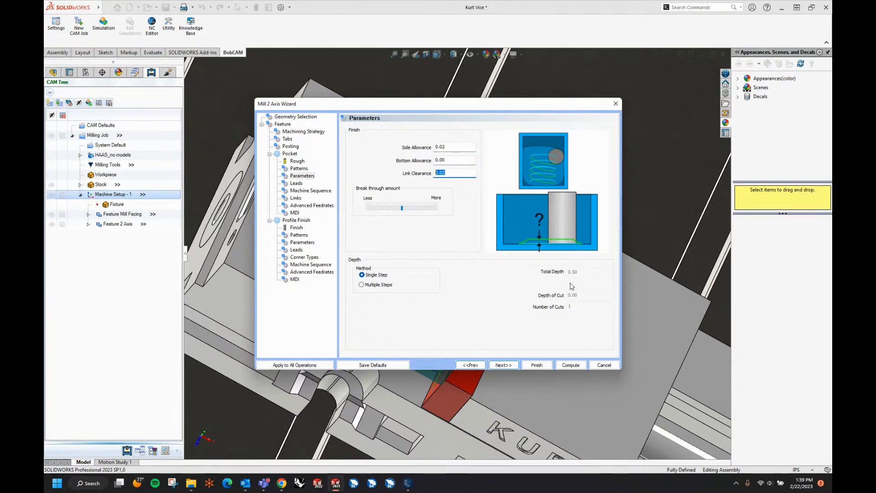
left_click(504, 365)
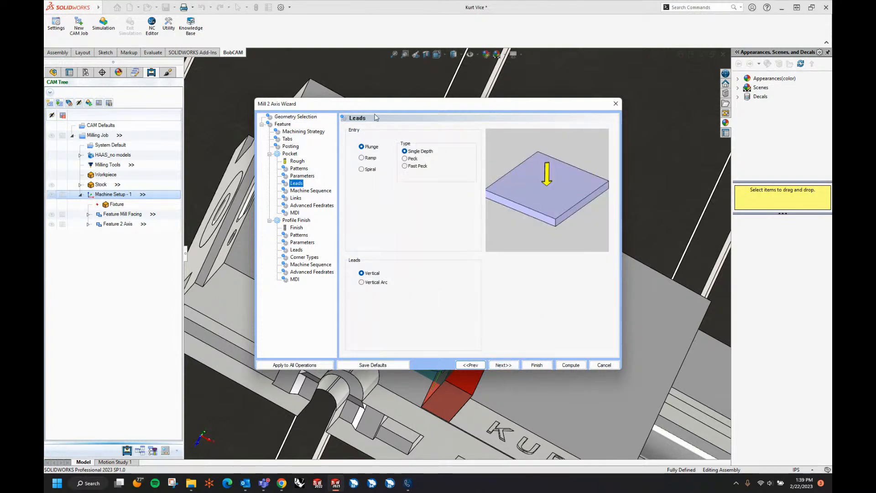
left_click(503, 365)
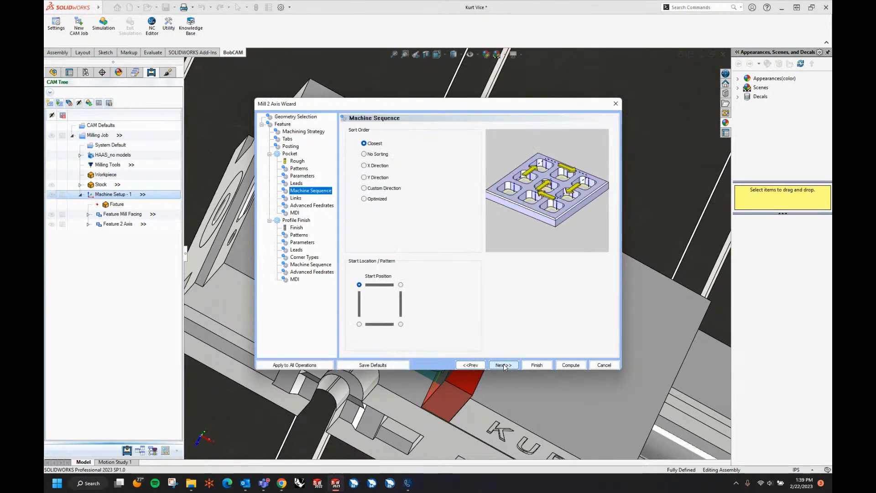
left_click(503, 366)
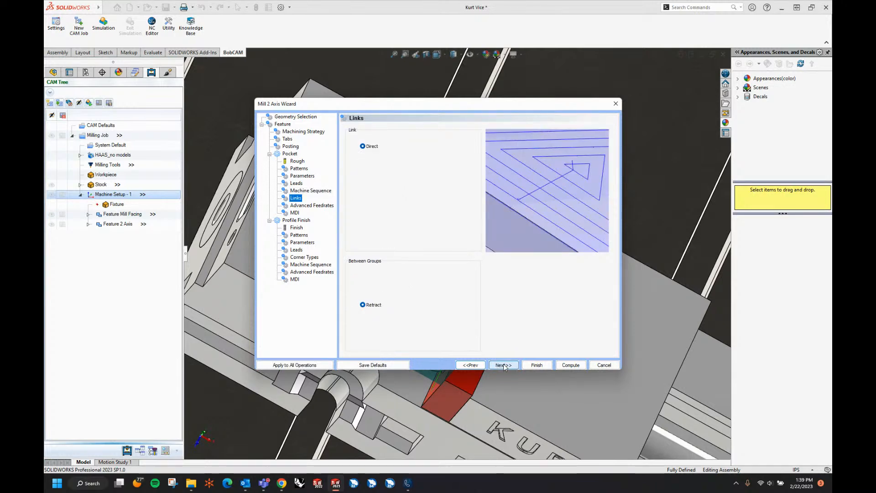
left_click(503, 365)
left_click(504, 365)
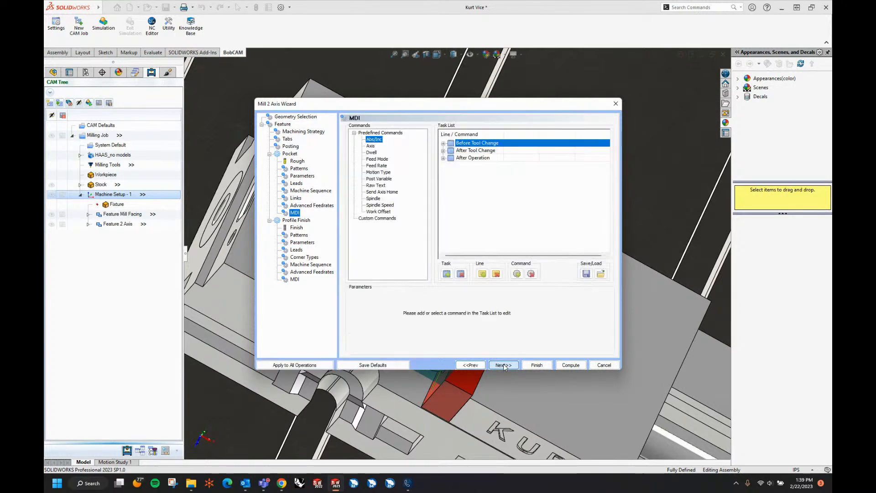
Accept the 3/16 flat endmill and standard pattern without spring passes for the profile finish, continuing to its parameters
left_click(504, 366)
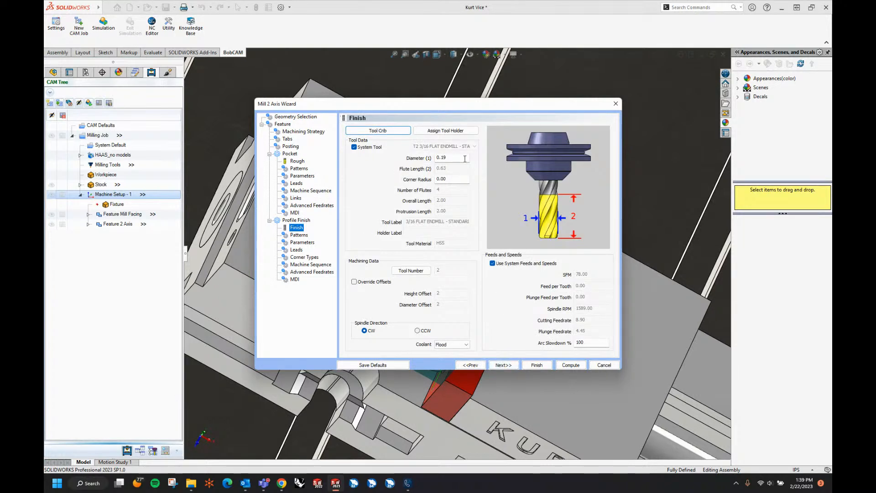
left_click(505, 365)
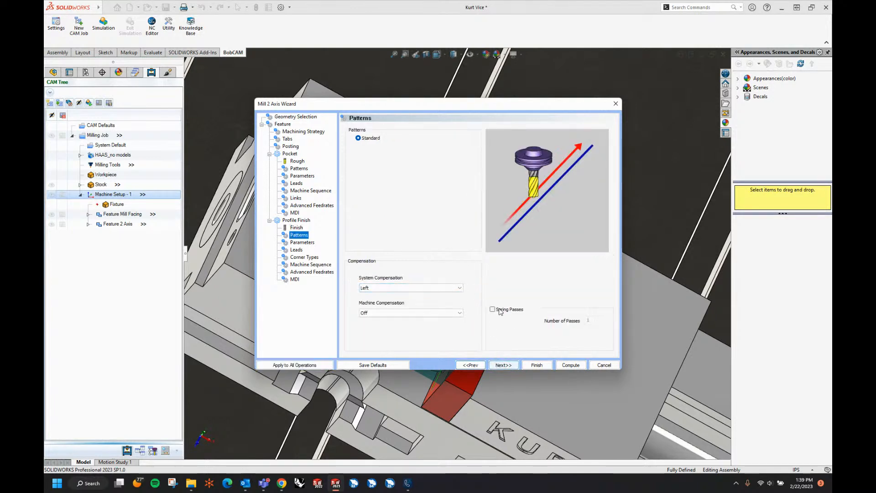
left_click(503, 366)
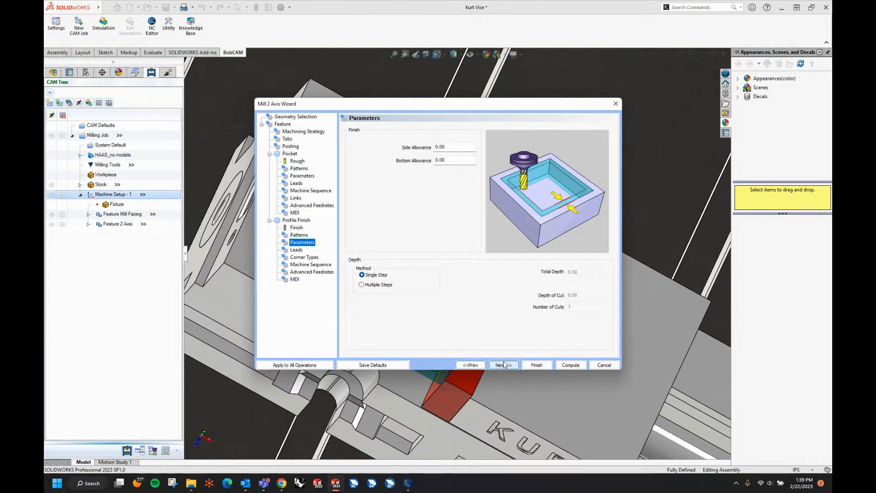
Accept the profile finish allowances and set a circular tangent lead-in with 0.10 length, 0.10 radius and 45° sweep angle
left_click(503, 365)
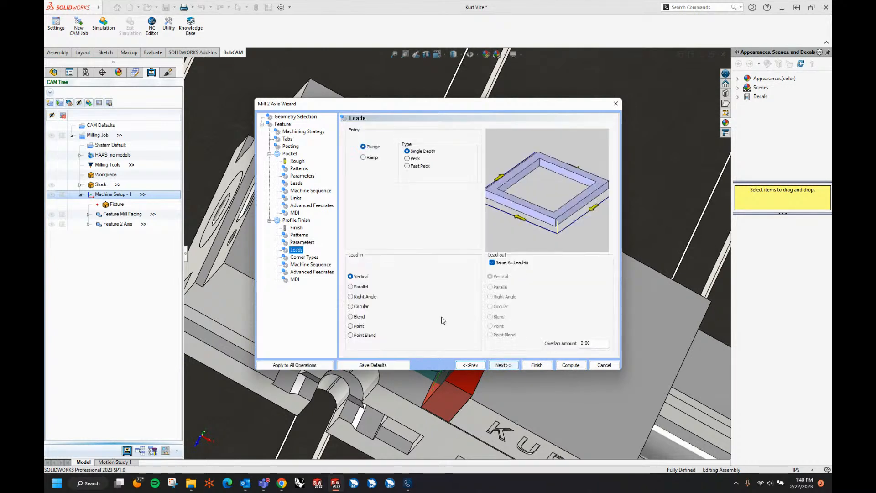
left_click(365, 309)
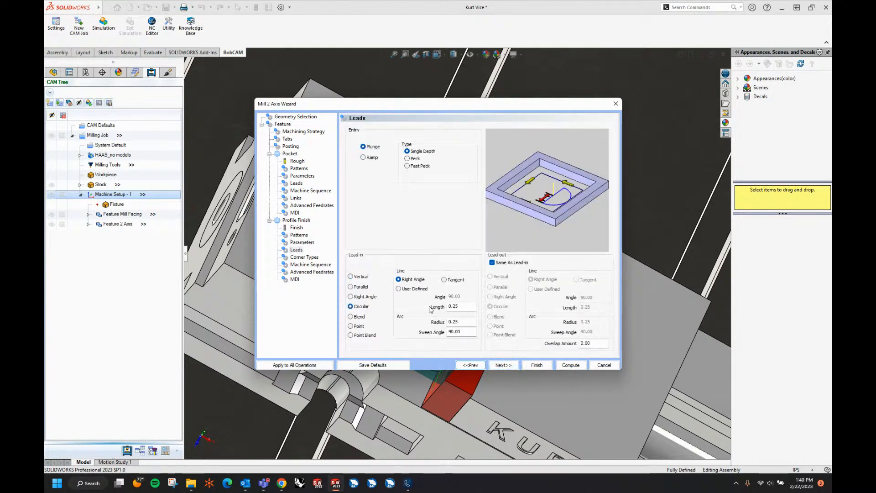
left_click(444, 279)
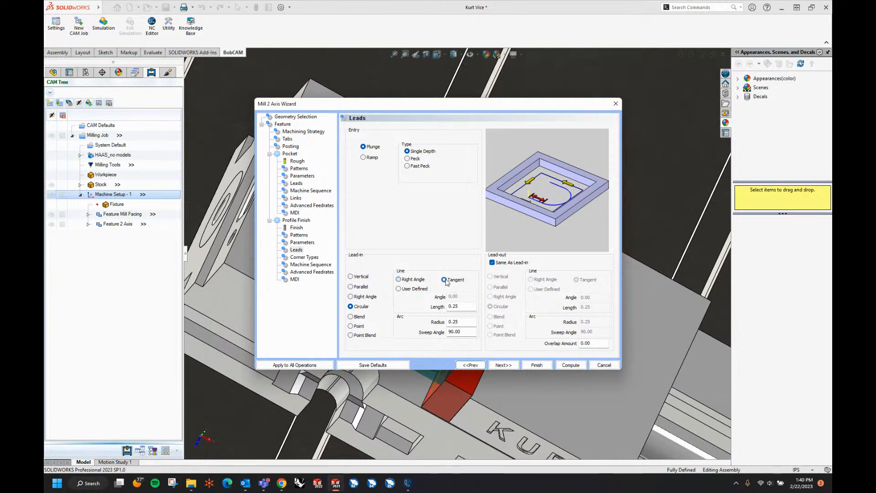
double_click(463, 307)
type("0.10")
key("Tab")
type("0.10")
key("Tab")
type("45")
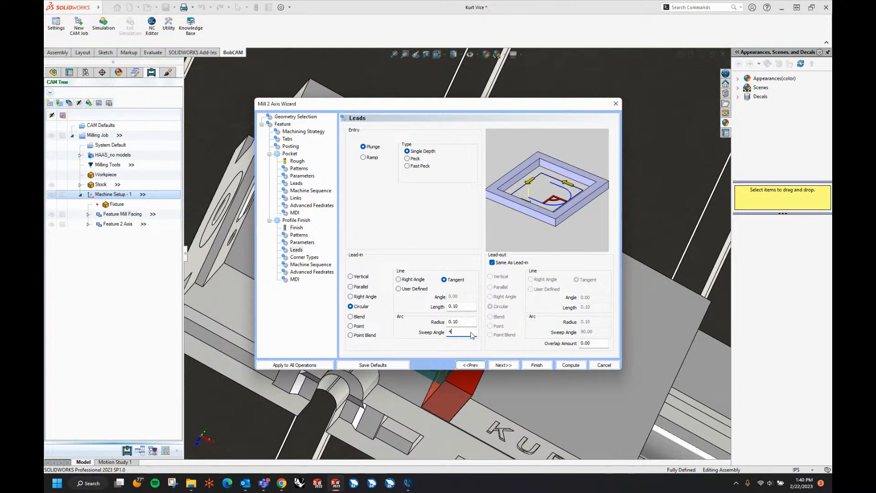
key("Tab")
left_click(505, 366)
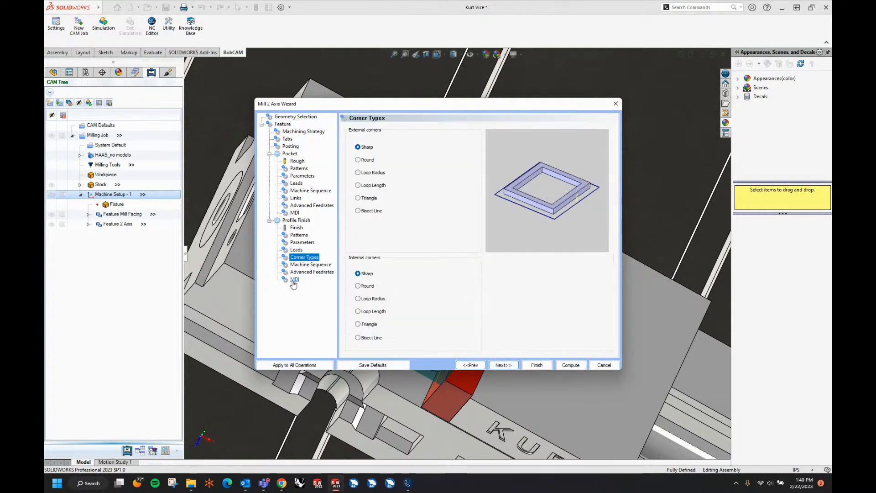
Compute the toolpaths for the side recesses and collapse their feature in the CAM tree
left_click(570, 365)
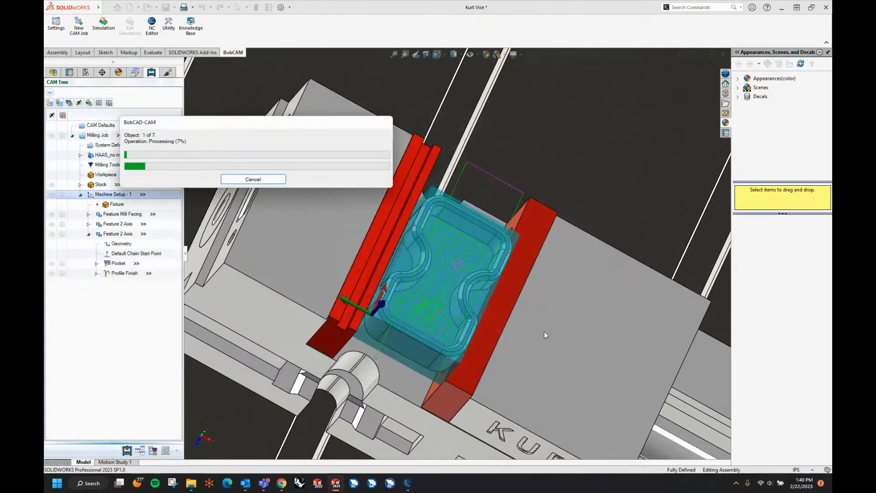
middle_click_drag(547, 344, 522, 355)
middle_click_drag(444, 381, 528, 351)
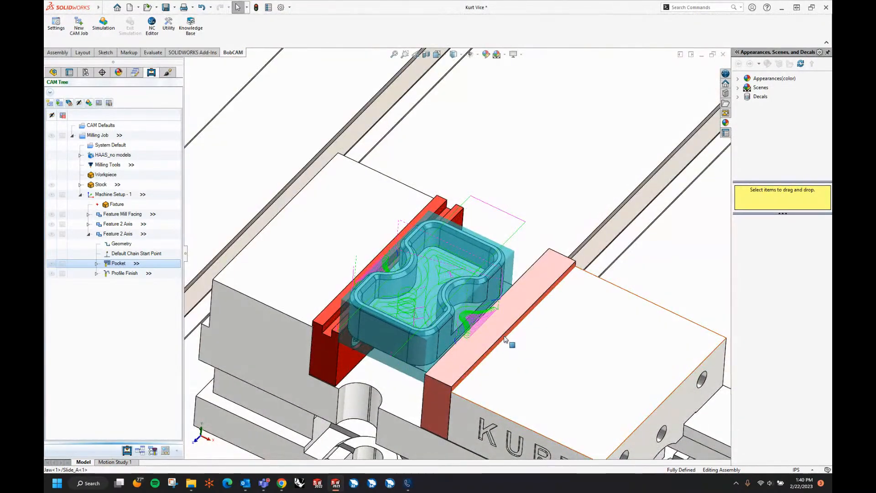
left_click(88, 233)
Add a new Mill 2 Axis feature to Machine Setup - 1 and open its geometry selection
right_click(112, 196)
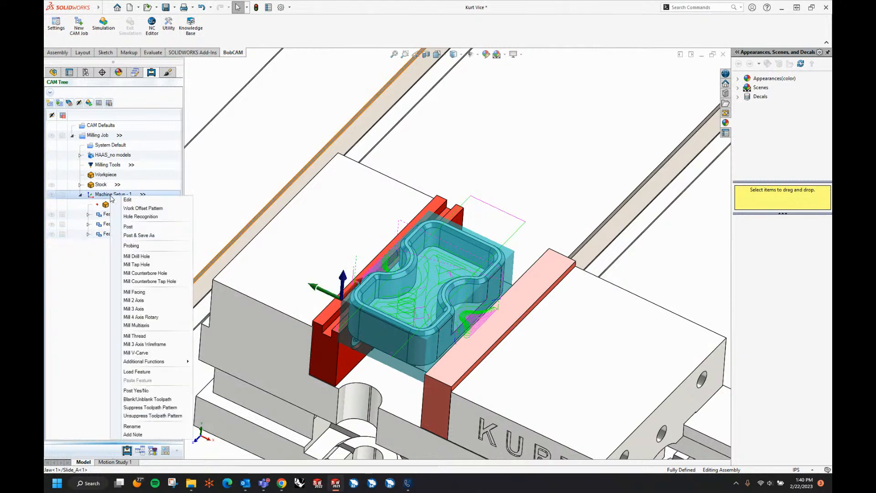
left_click(137, 301)
left_click(417, 159)
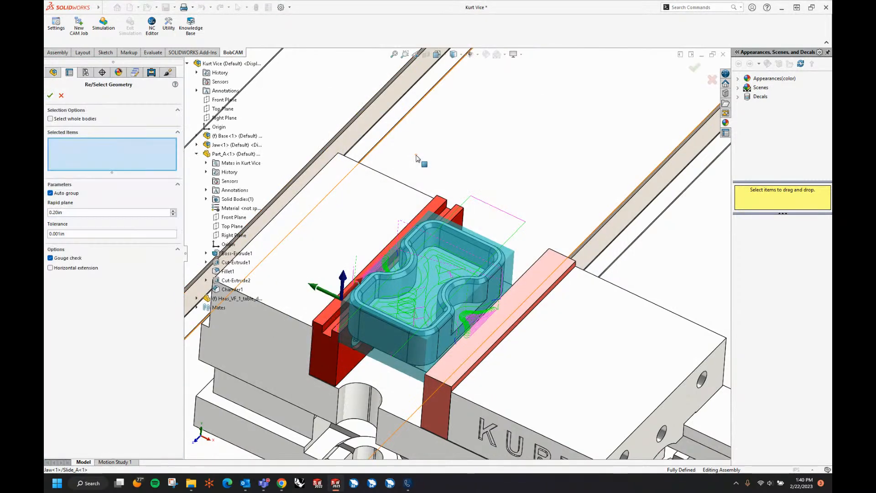
Try Part_A's Boss-Extrude1 as the machining geometry and check the chain preview in the feature settings
left_click(239, 254)
middle_click_drag(556, 169, 487, 164)
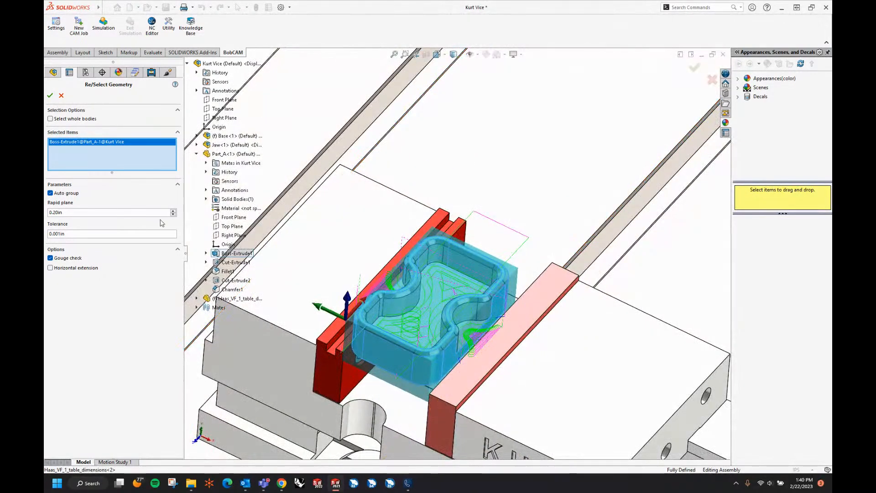
left_click(207, 253)
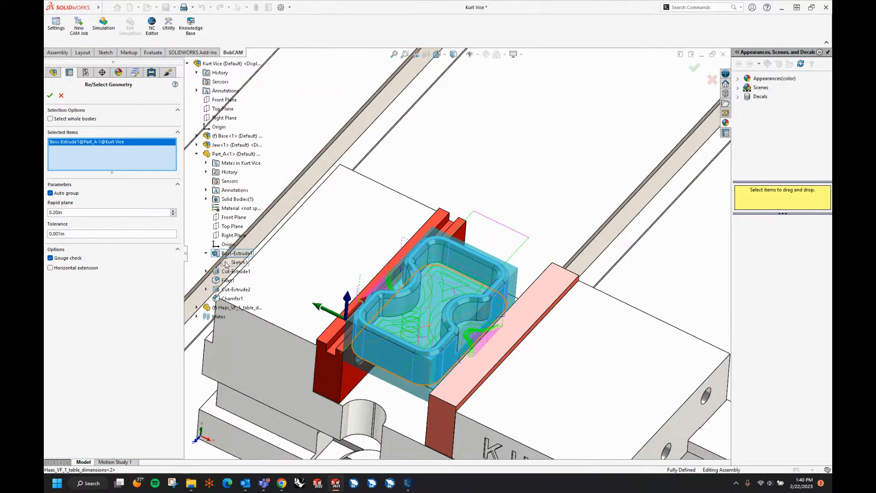
left_click(50, 95)
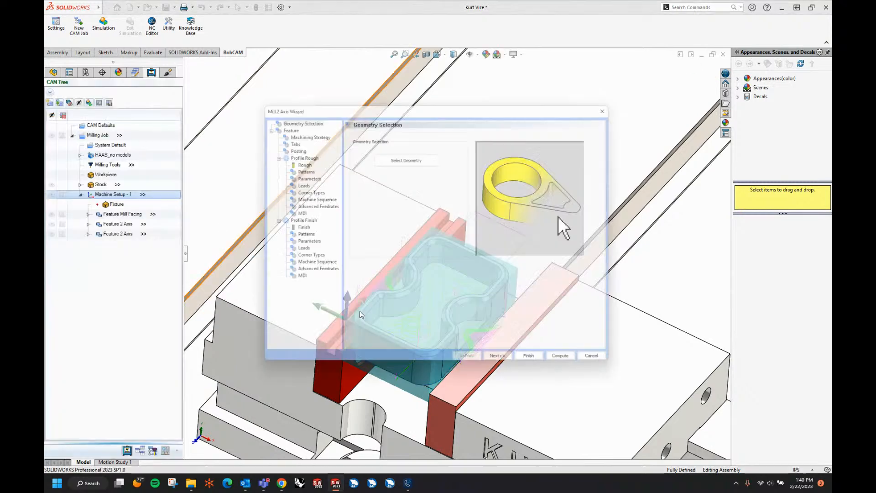
left_click(497, 366)
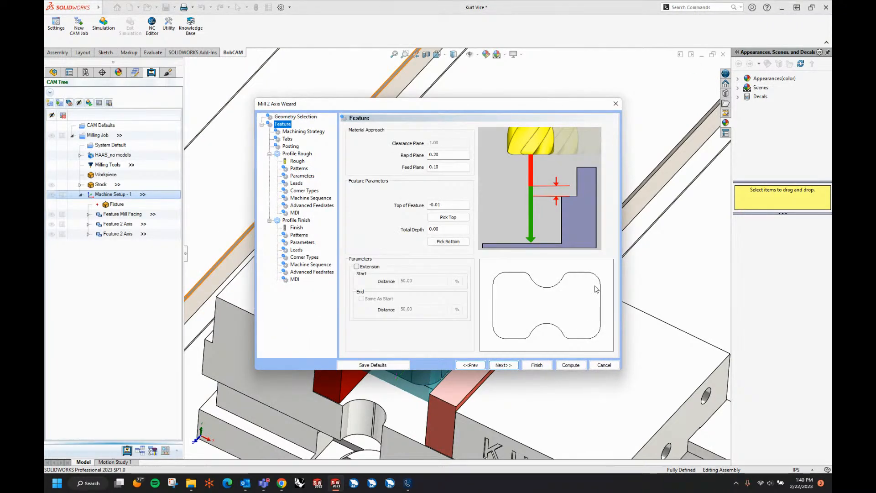
Return to the geometry selection and remove Boss-Extrude1 from the selected items
left_click(470, 365)
left_click(392, 156)
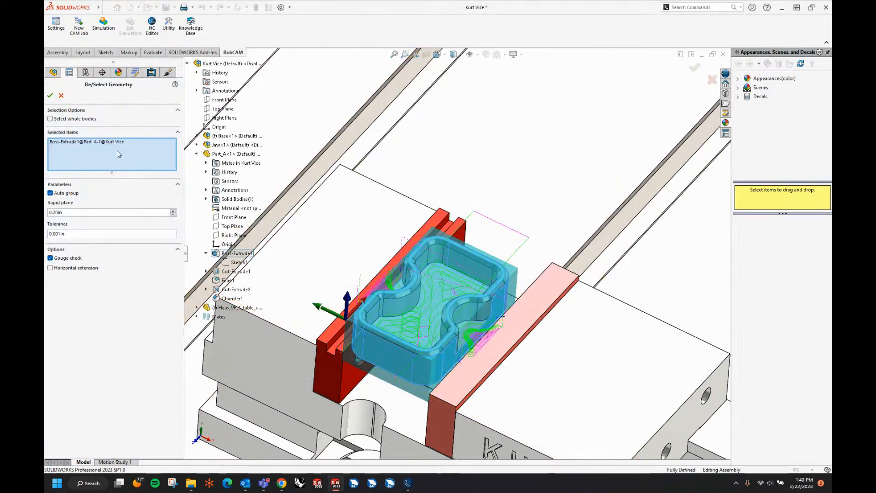
left_click(99, 142)
right_click(100, 144)
left_click(112, 153)
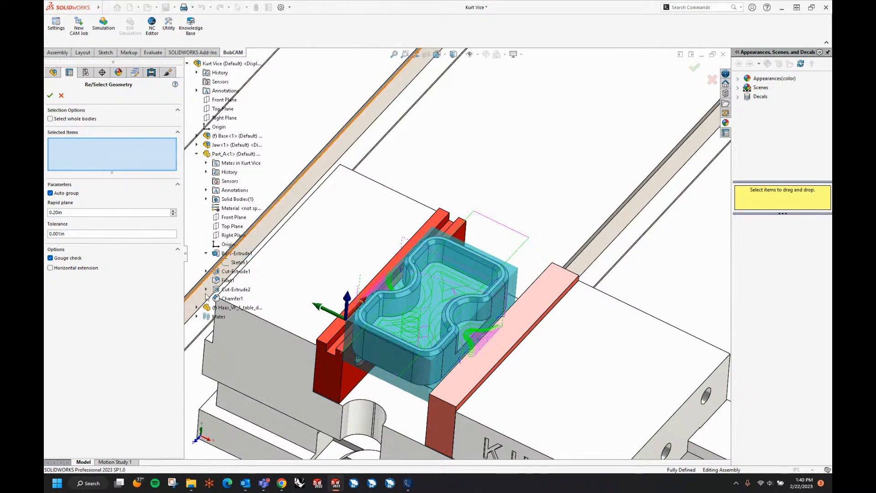
left_click(238, 254)
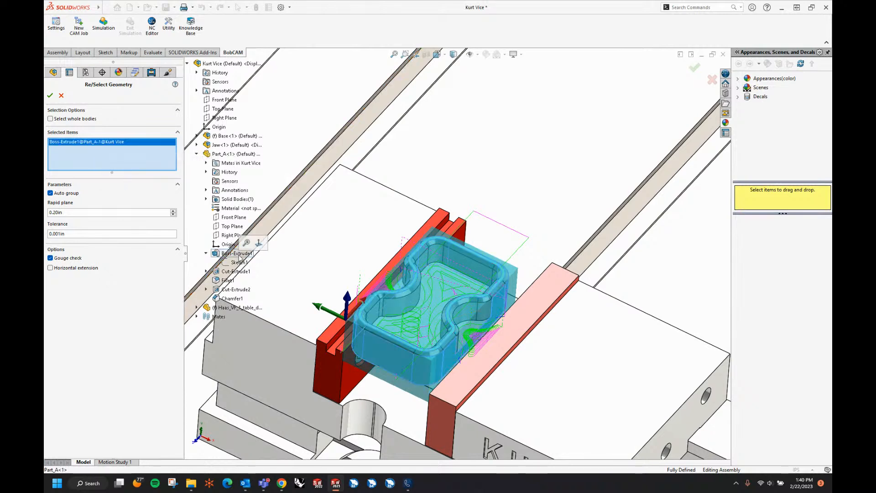
right_click(123, 144)
left_click(136, 154)
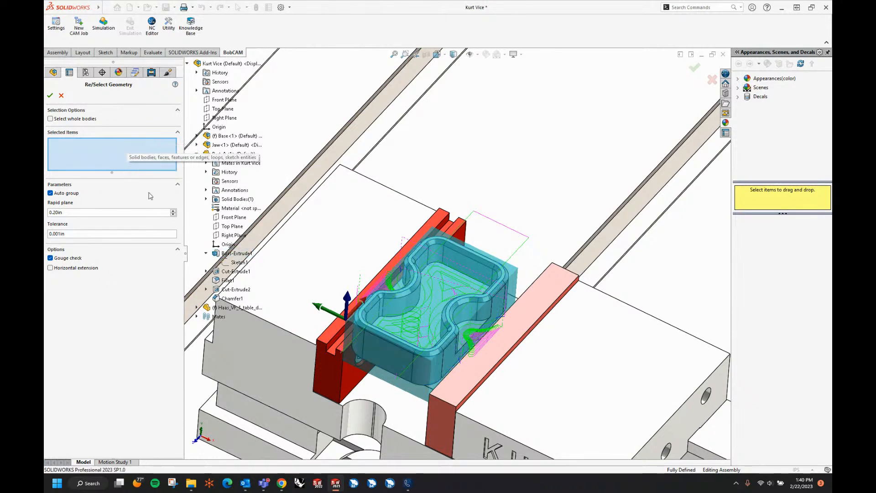
Select Sketch1 under Boss-Extrude1 as the machining geometry and continue to the feature settings
left_click(238, 262)
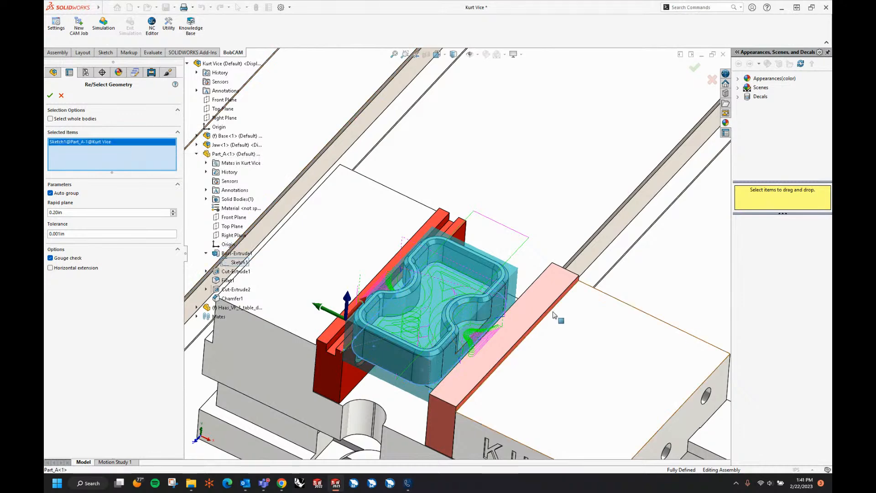
middle_click_drag(555, 315, 547, 274)
left_click(50, 95)
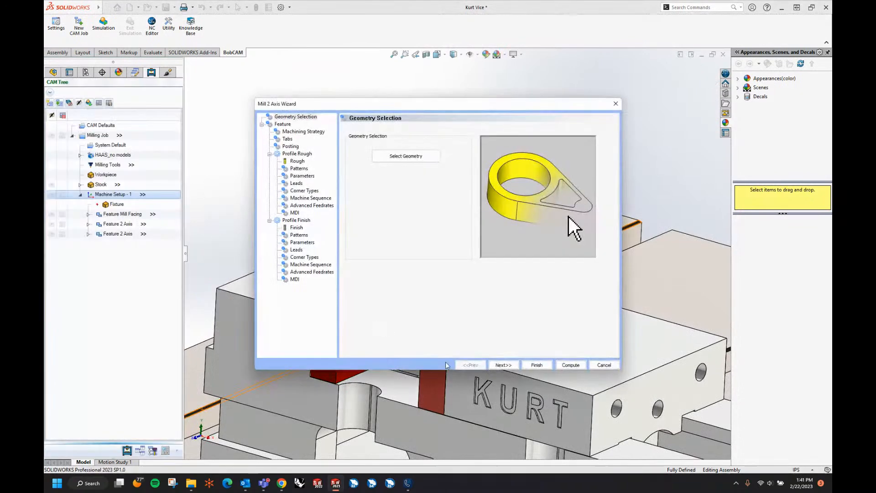
left_click(504, 365)
Set the feature's total depth to 0.07 and its top of feature to -0.01
left_click(457, 207)
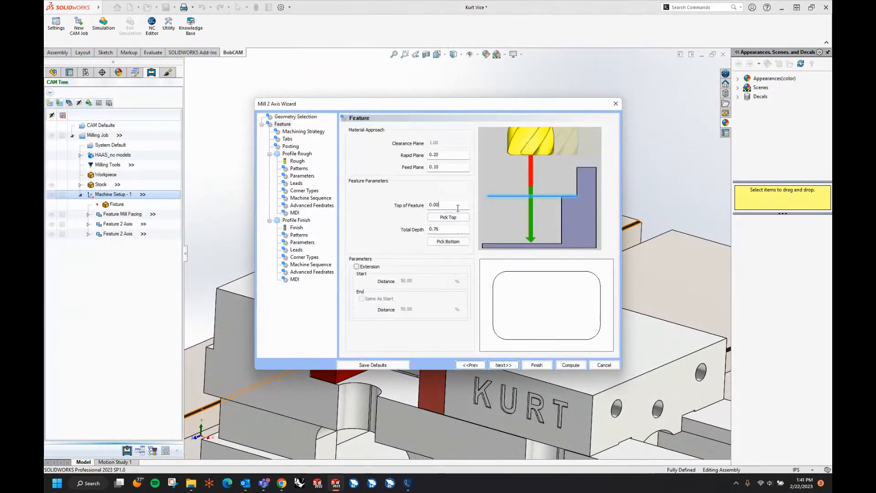
key("Tab")
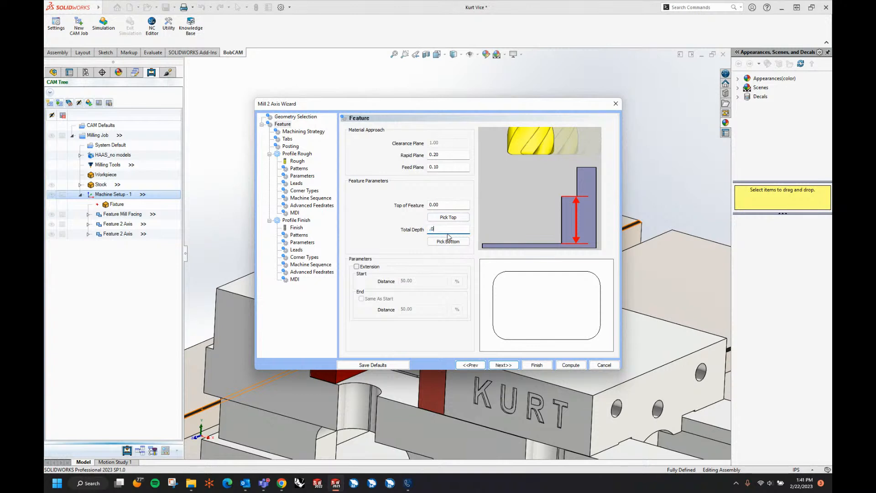
type("7")
left_click(450, 206)
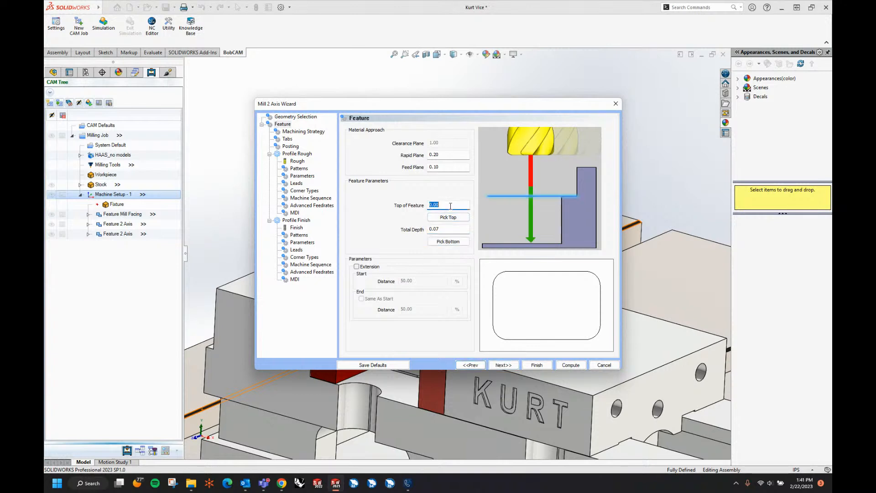
type("-")
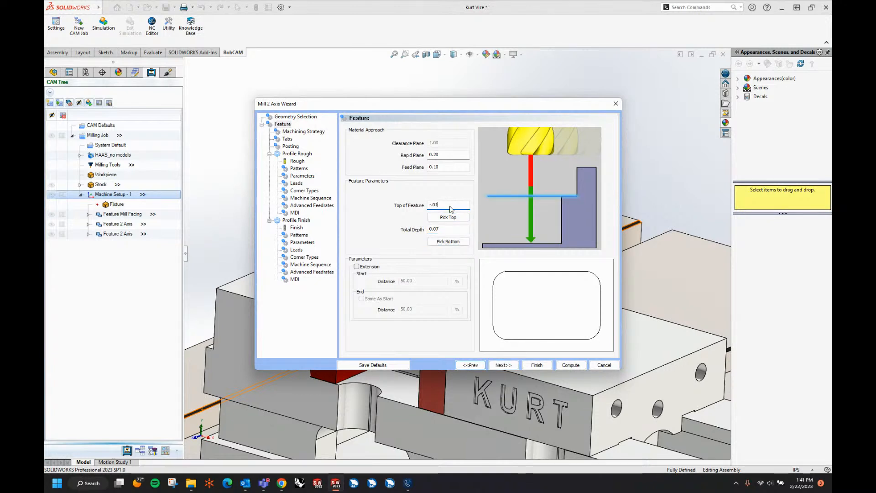
key("Tab")
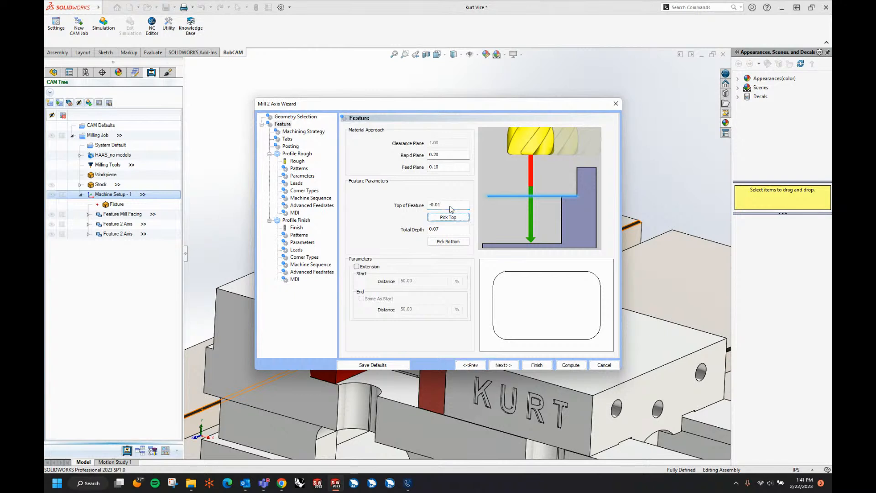
left_click(501, 365)
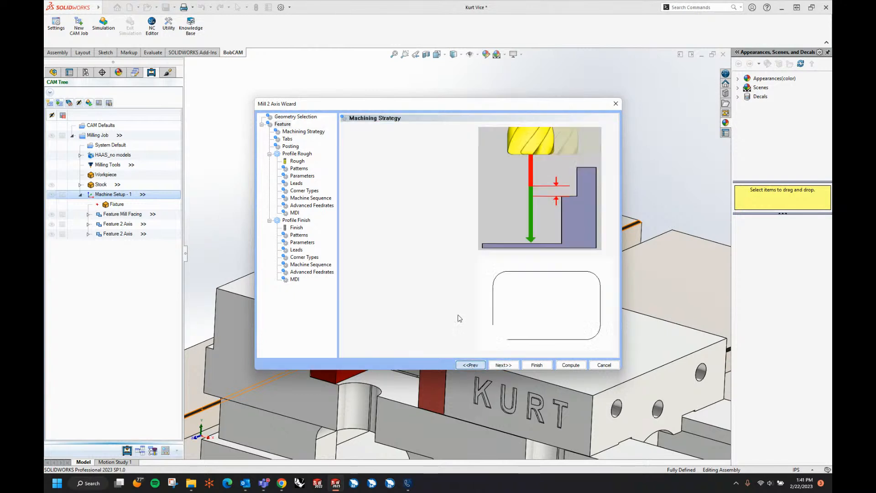
Set the feature's total depth to 0.75 and continue to the machining strategy
left_click(443, 230)
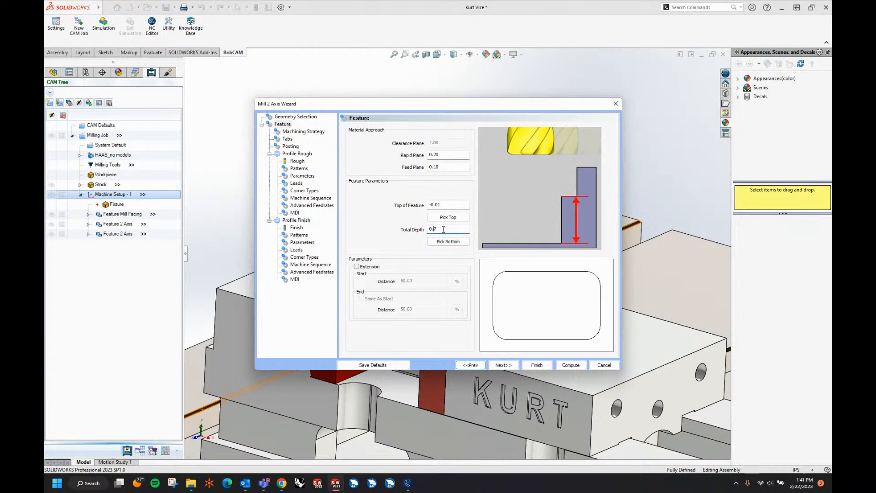
key("Tab")
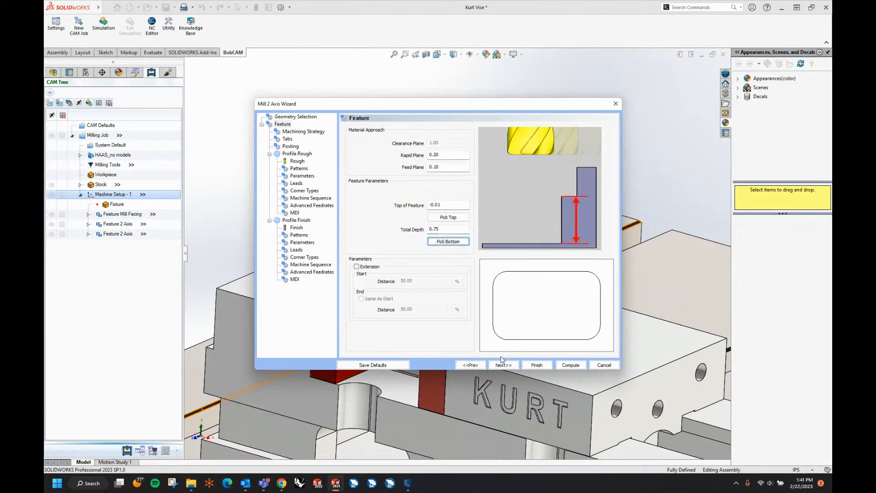
left_click(450, 228)
type(".75")
key("Tab")
left_click(503, 365)
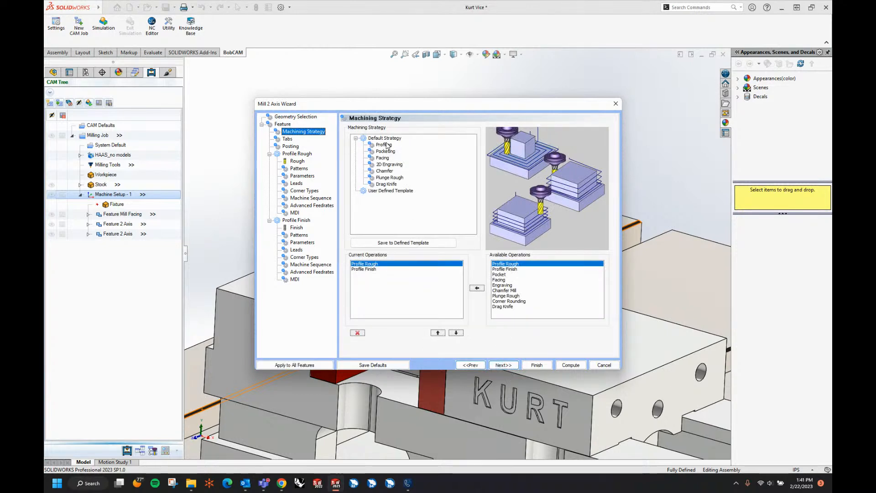
Remove Profile Rough from the current operations and continue past tabs and posting to the Profile Finish tool
left_click(363, 335)
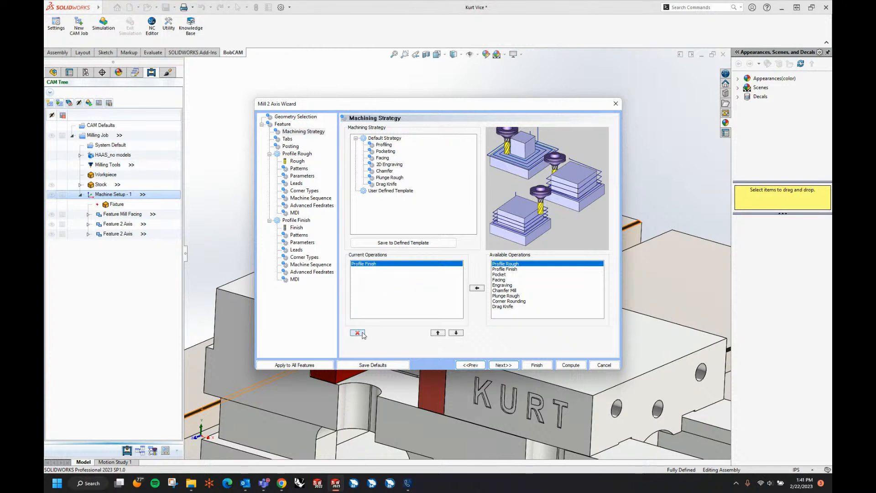
left_click(500, 365)
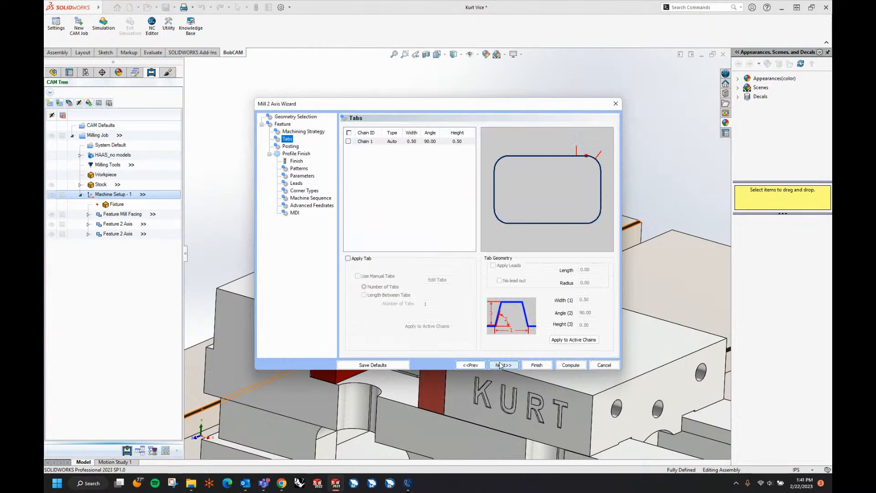
left_click(501, 364)
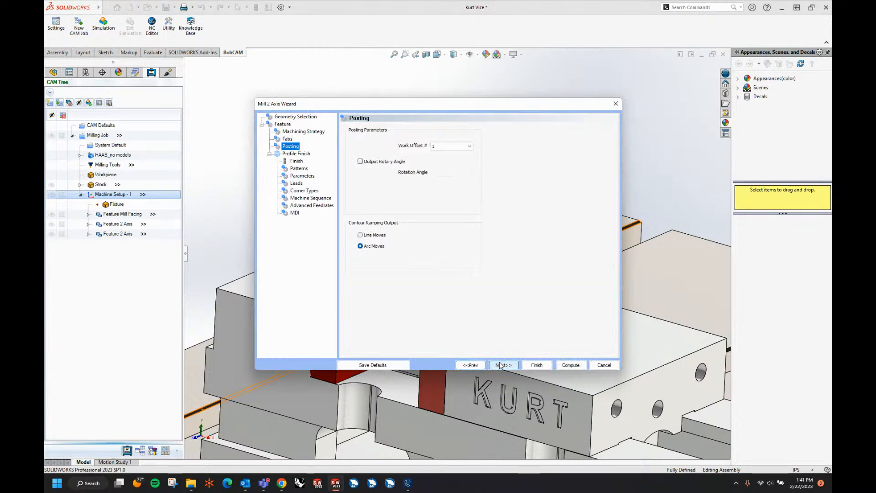
left_click(501, 364)
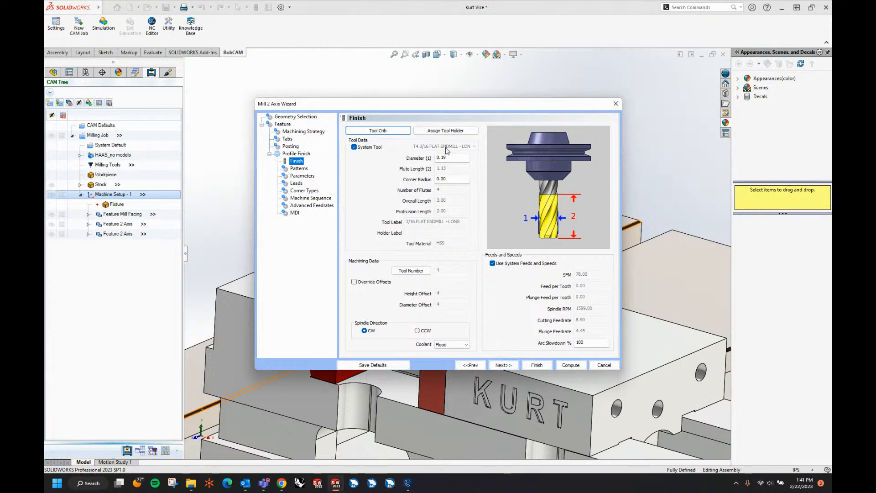
Turn off the system tool and assign the T3 3/8 flat endmill - long to the profile finish
left_click(354, 148)
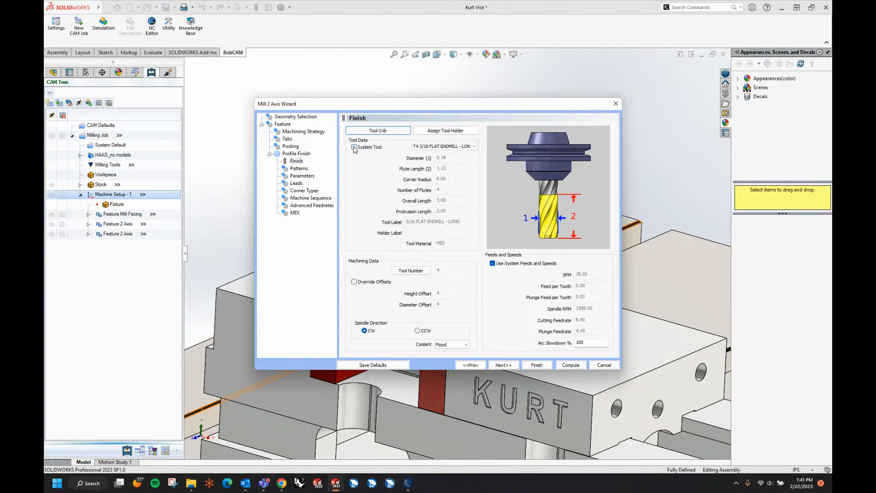
left_click(450, 146)
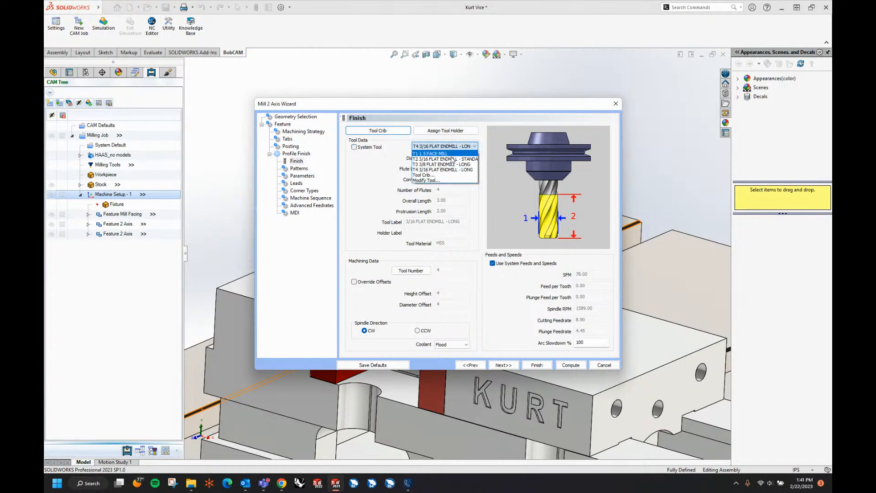
left_click(450, 164)
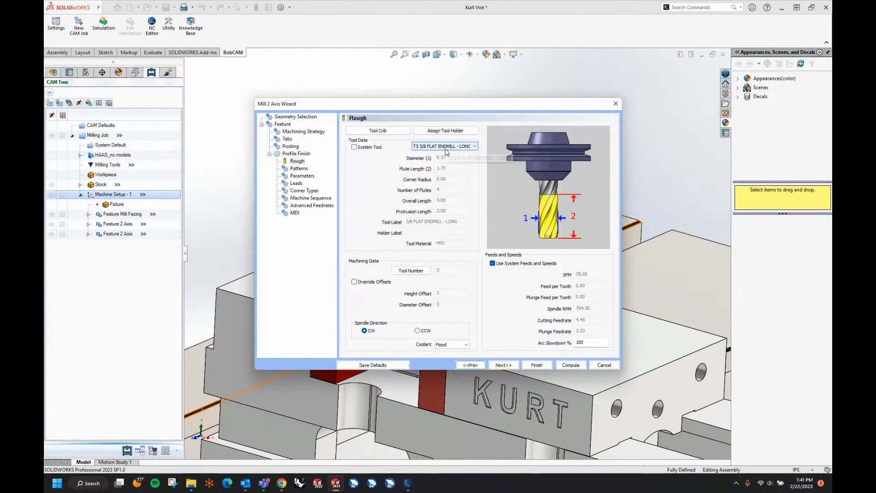
Set the profile finish lead-in to Blend with a line length of 0.1 and an arc radius of 0.1
left_click(504, 365)
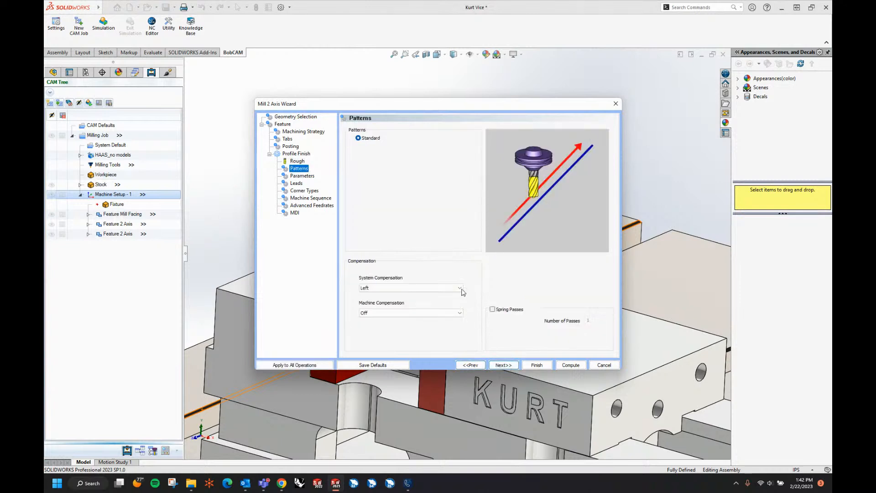
left_click(511, 365)
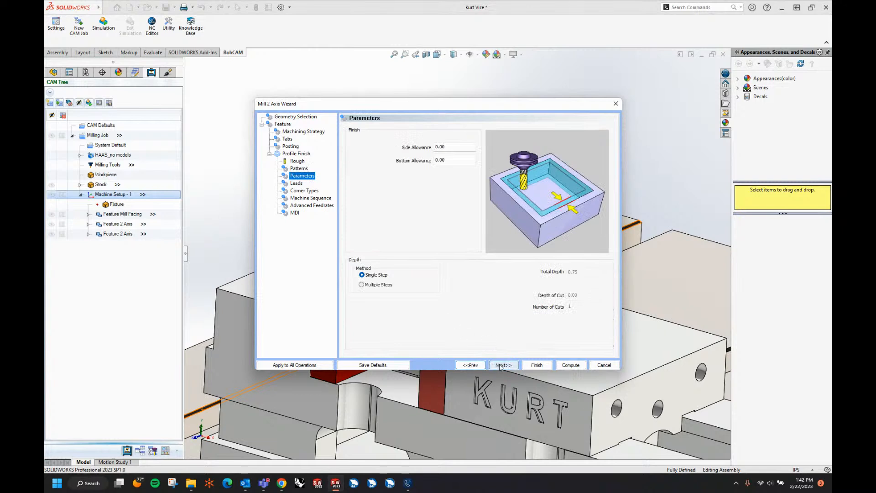
left_click(502, 366)
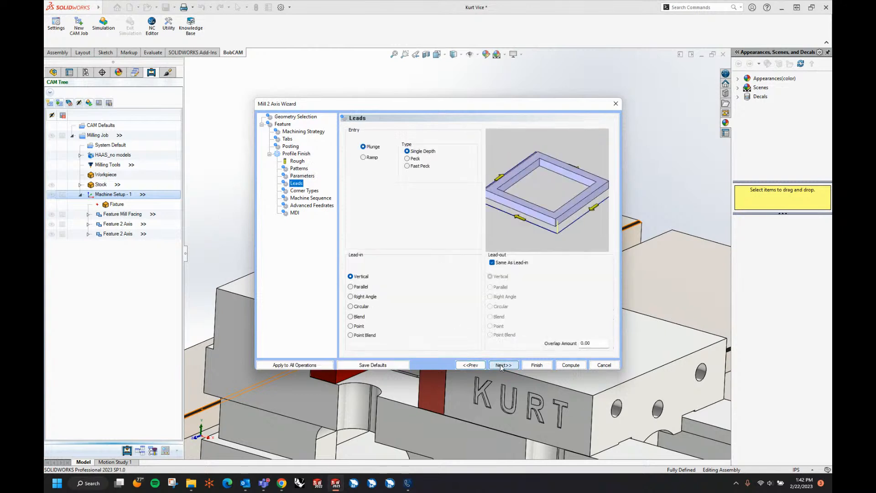
left_click(356, 317)
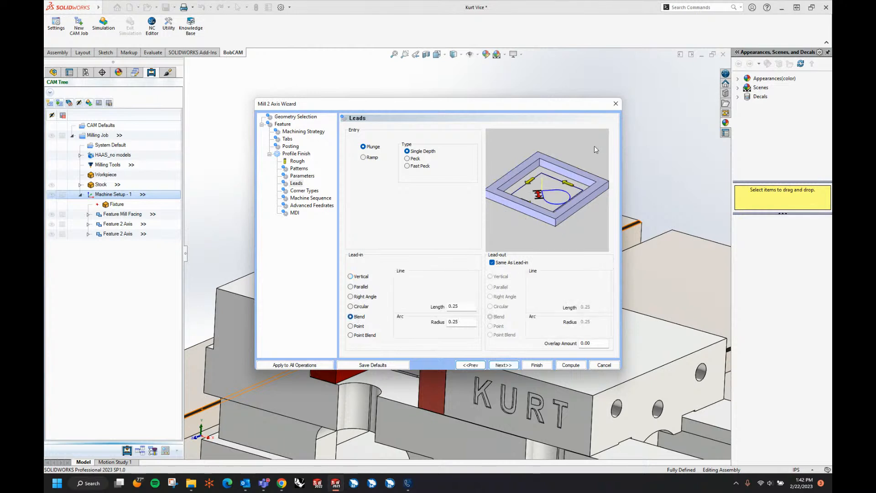
double_click(470, 307)
type(".1")
key("Tab")
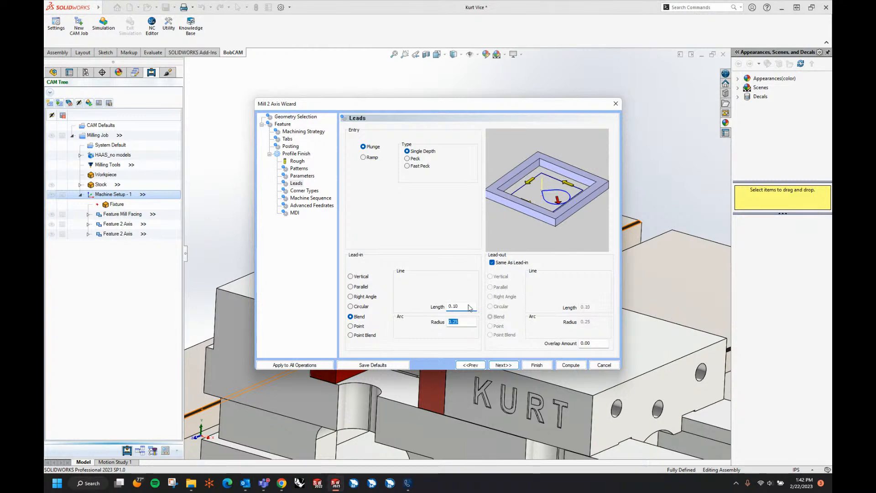
type(".1")
key("Tab")
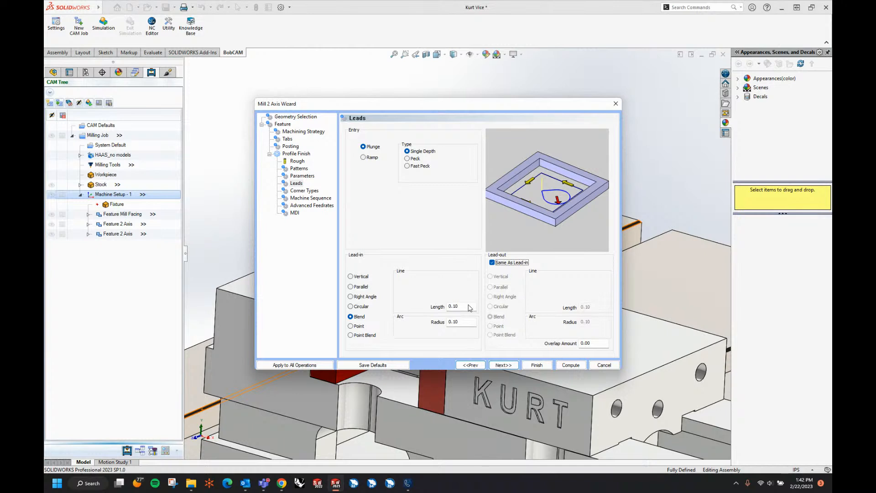
Continue past the corner types and machine sequence, and compute the profile finish toolpath
left_click(504, 364)
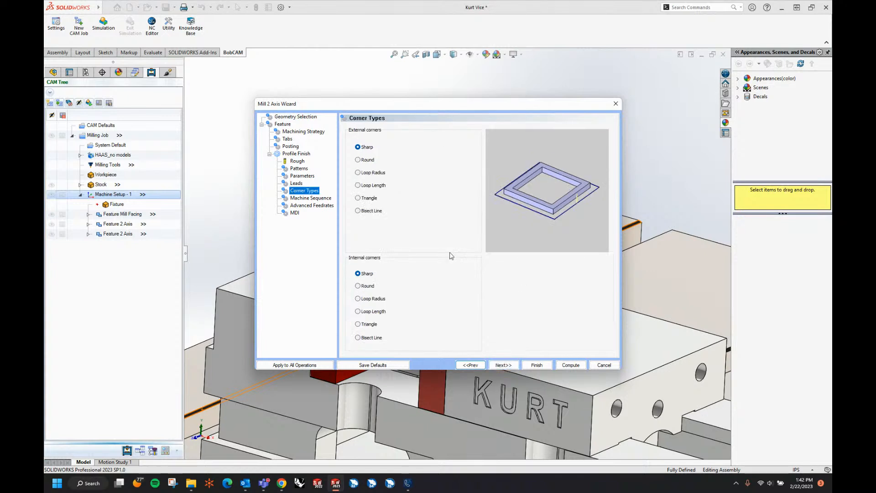
left_click(507, 365)
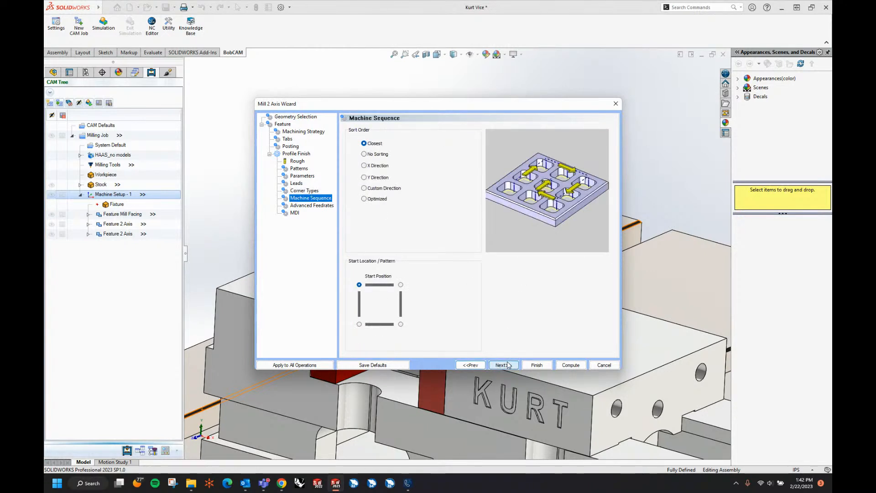
left_click(571, 365)
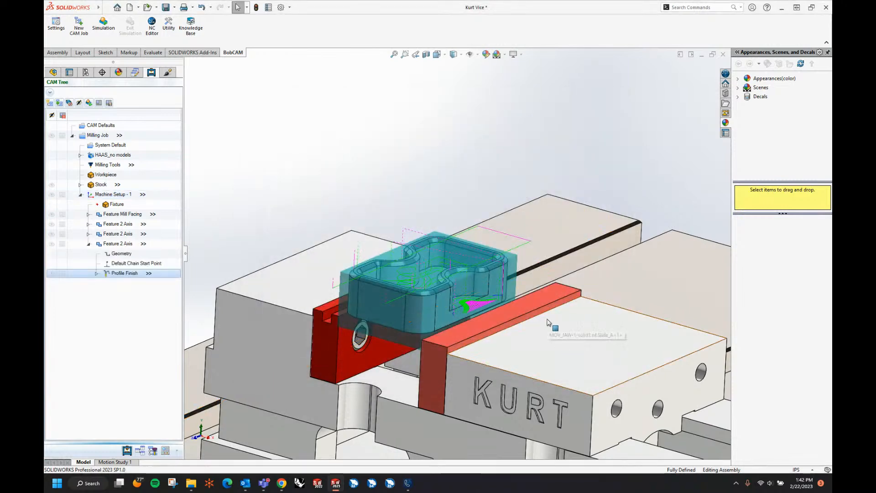
Modify the profile feature's default chain start point to the middle of the part's short edge facing the viewer
left_click(131, 263)
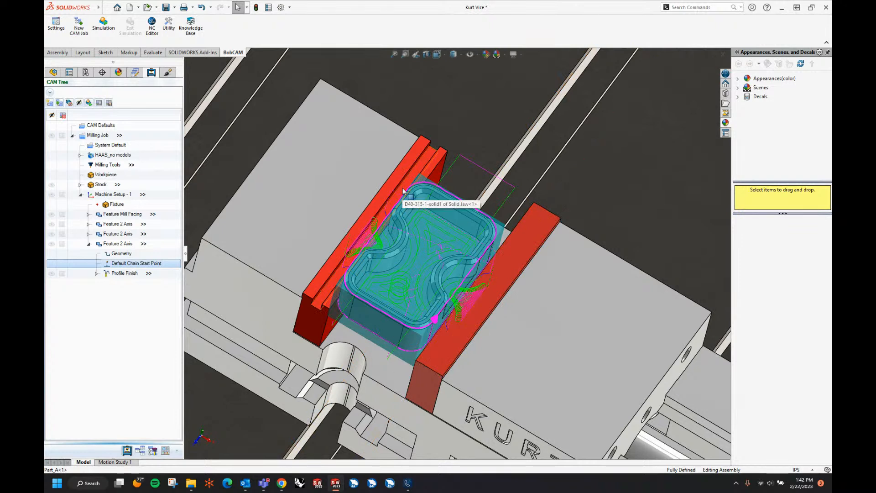
right_click(142, 265)
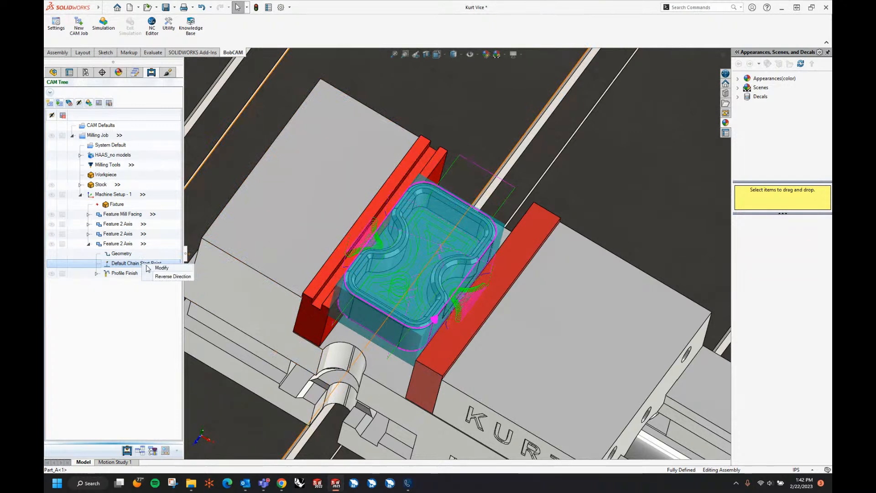
left_click(159, 268)
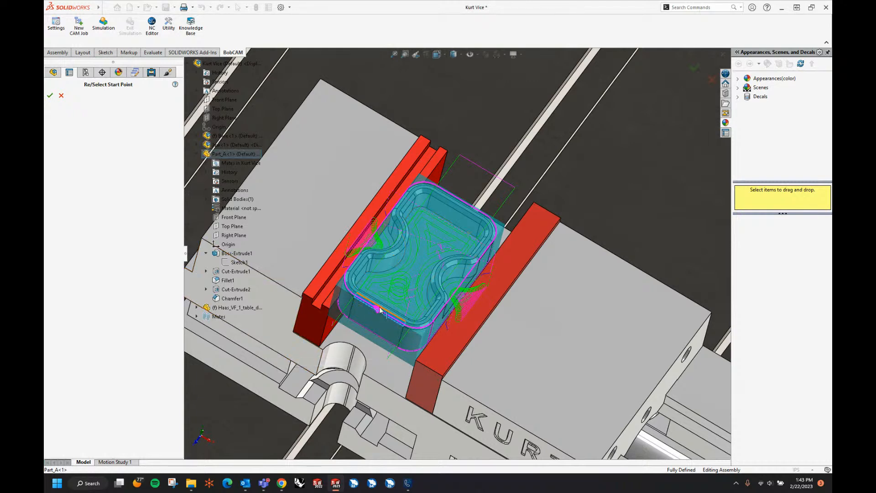
right_click(505, 115)
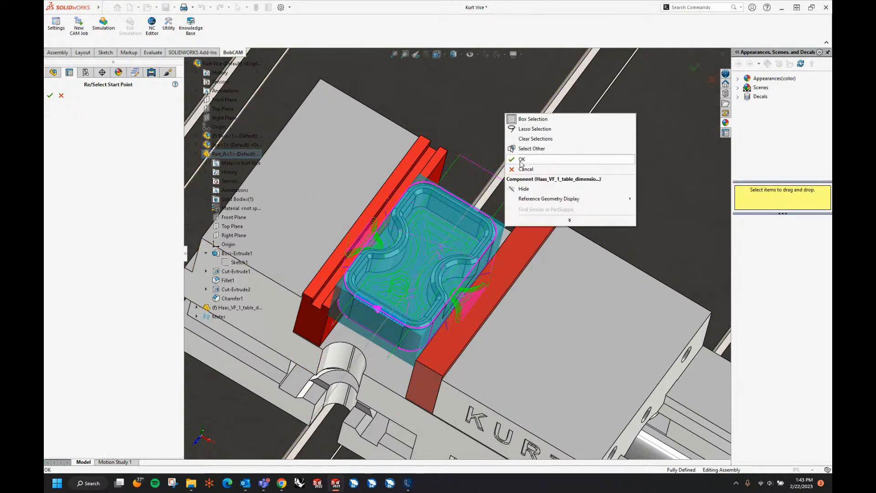
left_click(521, 161)
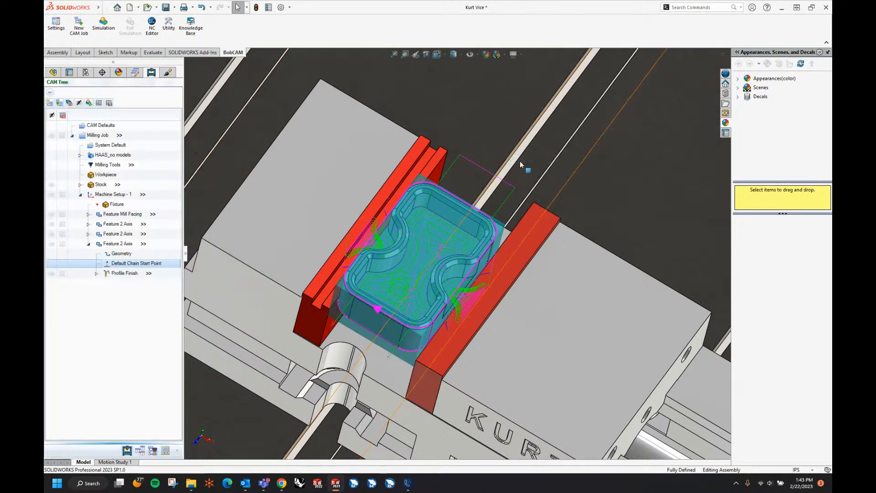
Recompute the Profile Finish toolpath, inspect its lead-in and path around the part, and collapse the feature
right_click(118, 273)
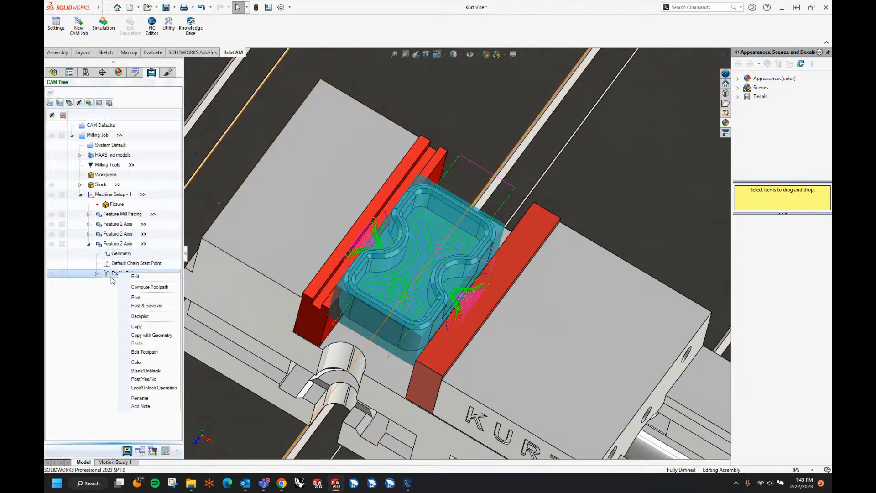
left_click(142, 287)
scroll(398, 315, "down", 8)
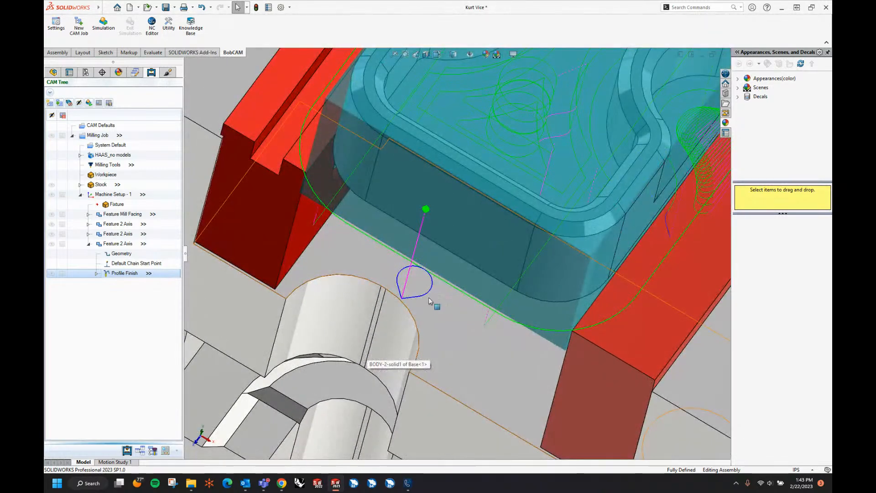
scroll(335, 325, "up", 3)
scroll(336, 325, "up", 5)
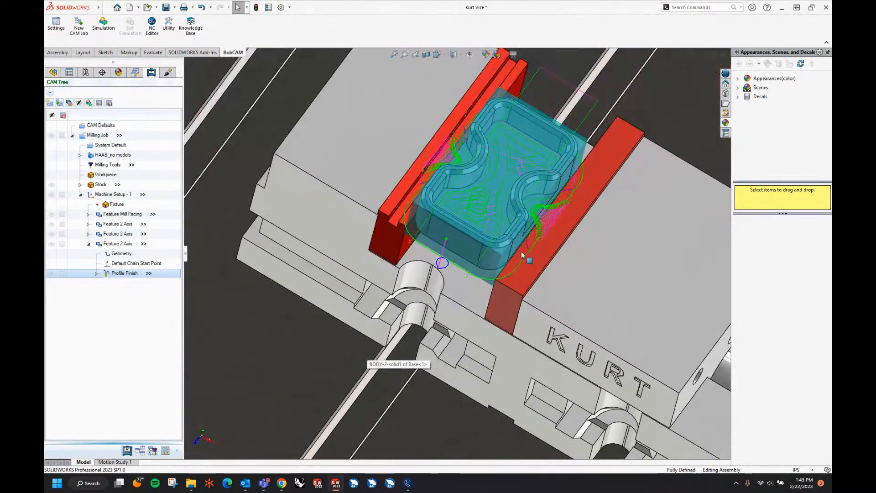
middle_click_drag(330, 350, 564, 160)
scroll(564, 160, "down", 2)
middle_click_drag(470, 265, 496, 218)
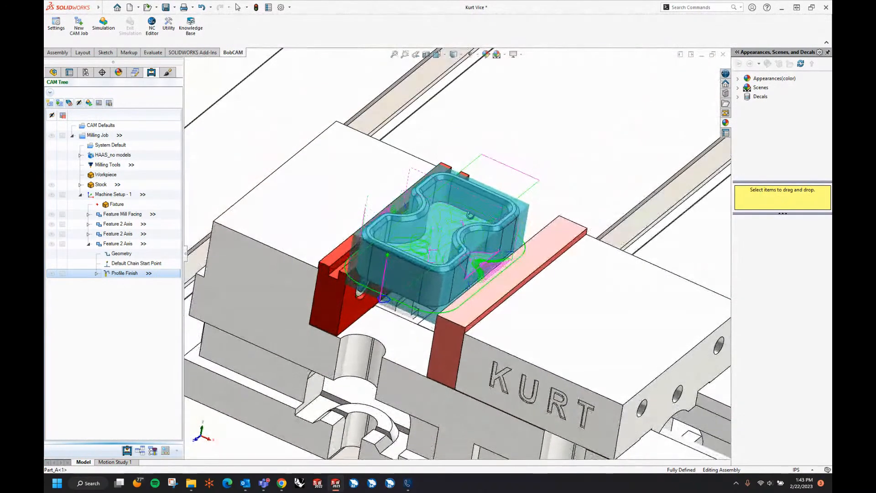
left_click(88, 244)
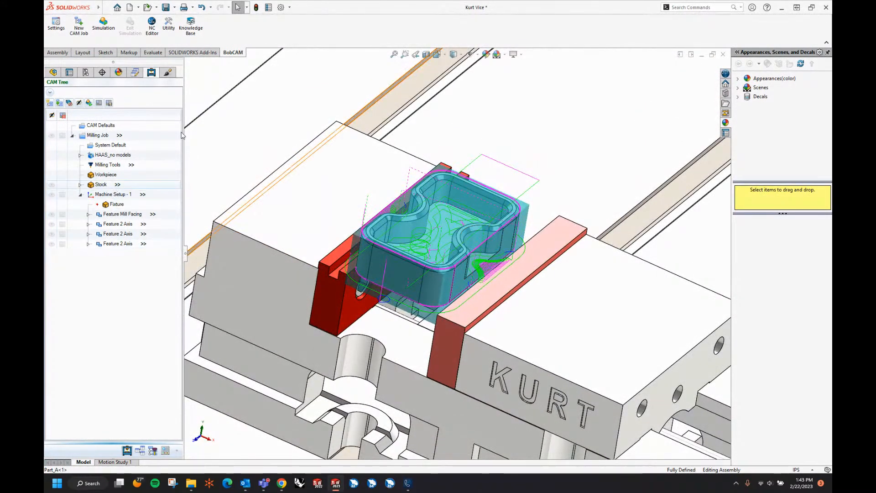
Open Part_A's Chamfer1 definition to check the chamfer distance, close it without changes, and return to the assembly
left_click(53, 72)
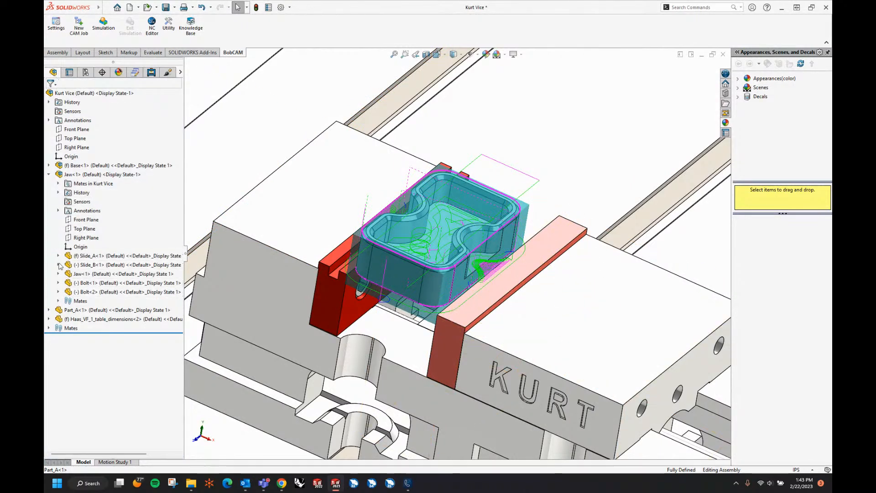
left_click(49, 174)
left_click(52, 184)
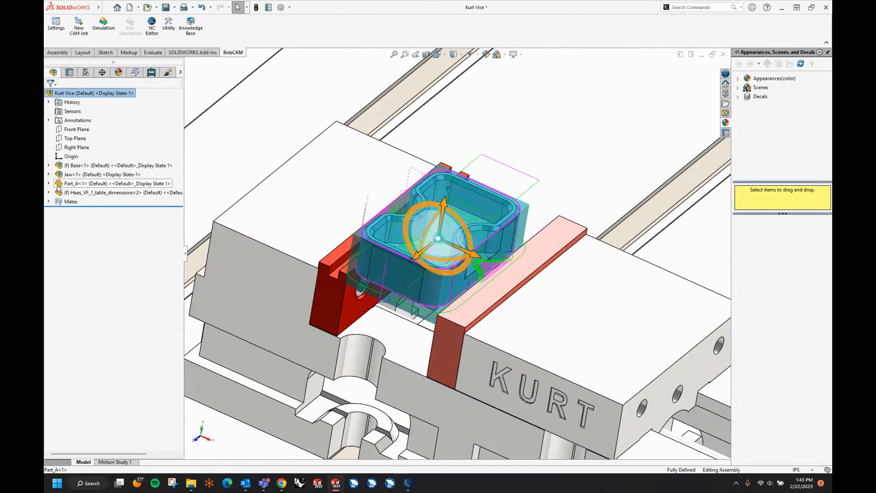
left_click(49, 184)
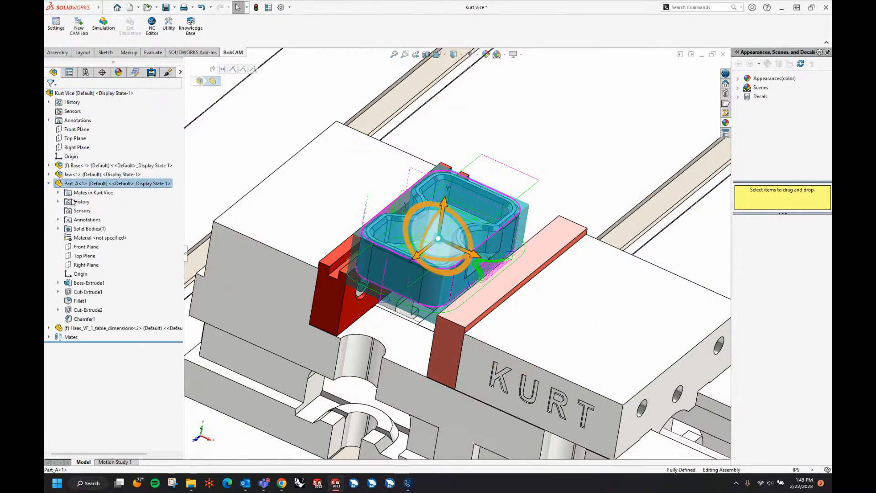
left_click(85, 320)
right_click(84, 319)
left_click(93, 294)
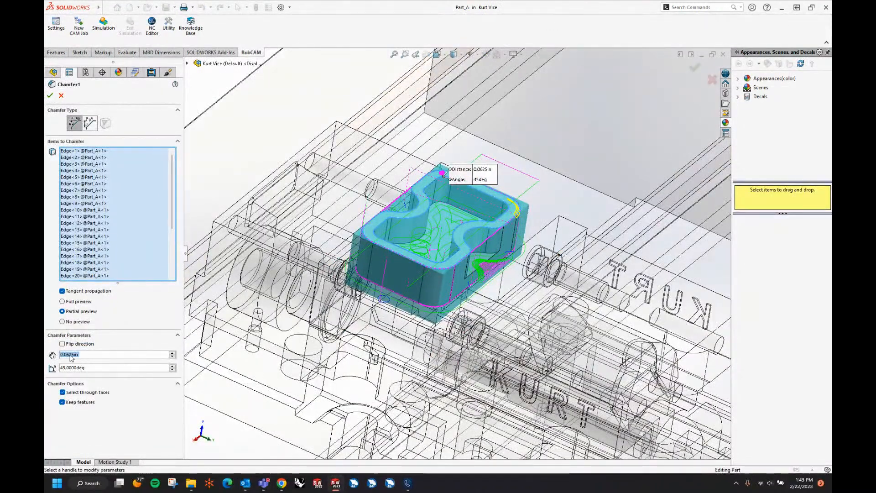
left_click(50, 95)
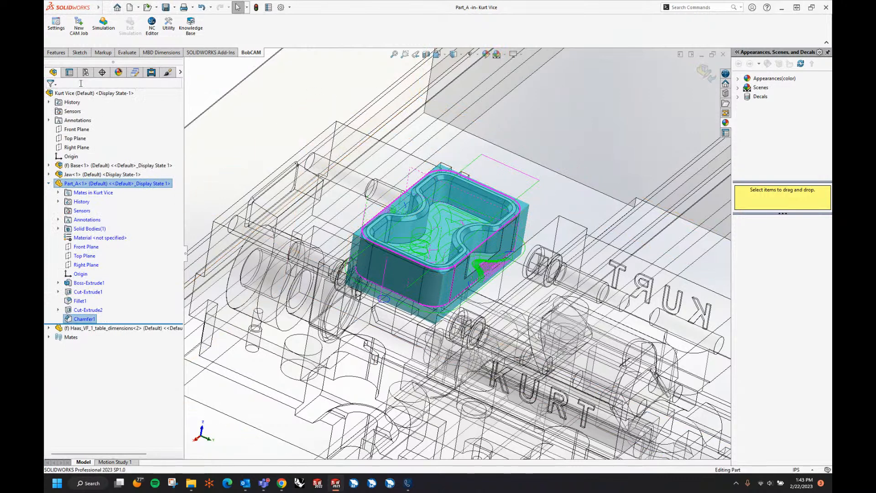
left_click(56, 52)
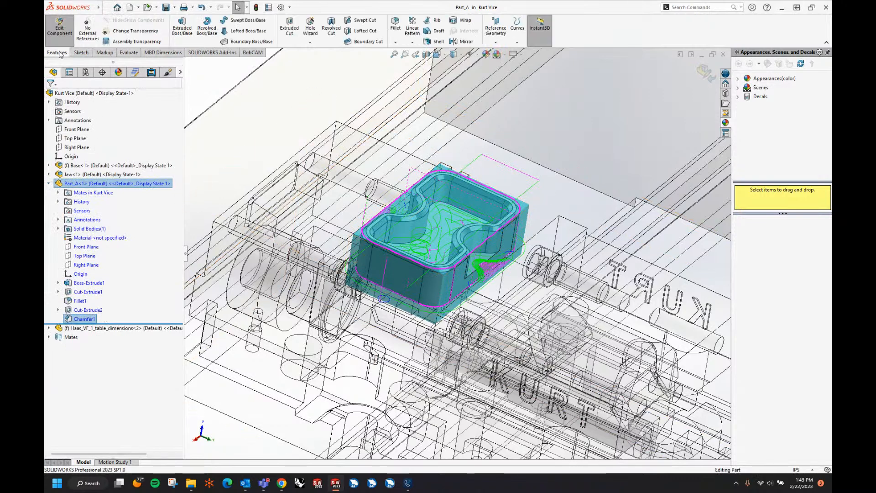
left_click(704, 73)
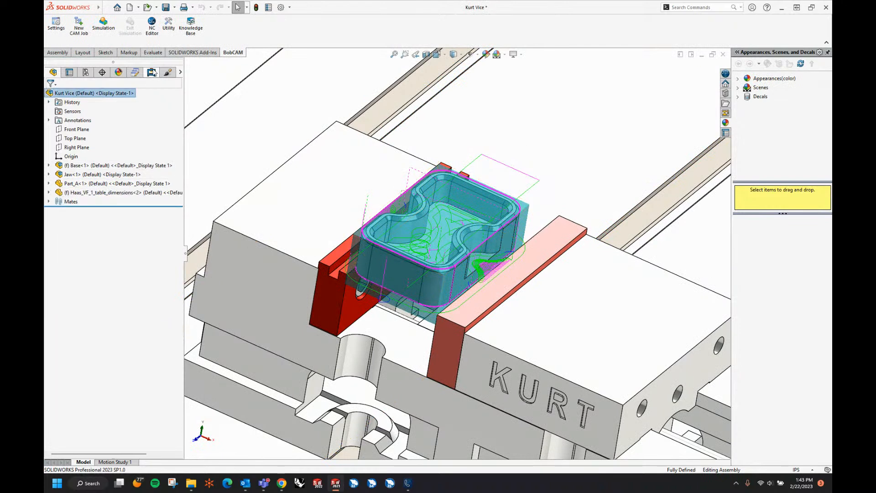
Add a Mill 2 Axis feature to Machine Setup - 1 using the inner and outer tangent edge chains along the part's upper rim
left_click(151, 72)
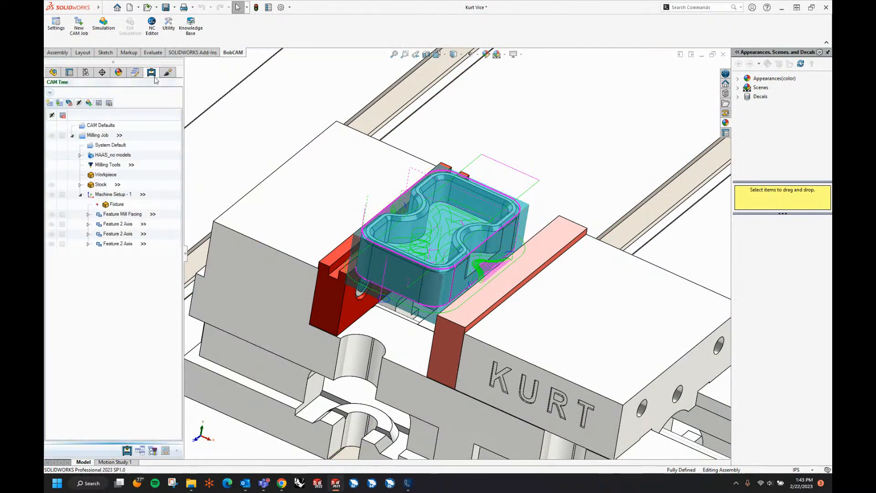
right_click(111, 195)
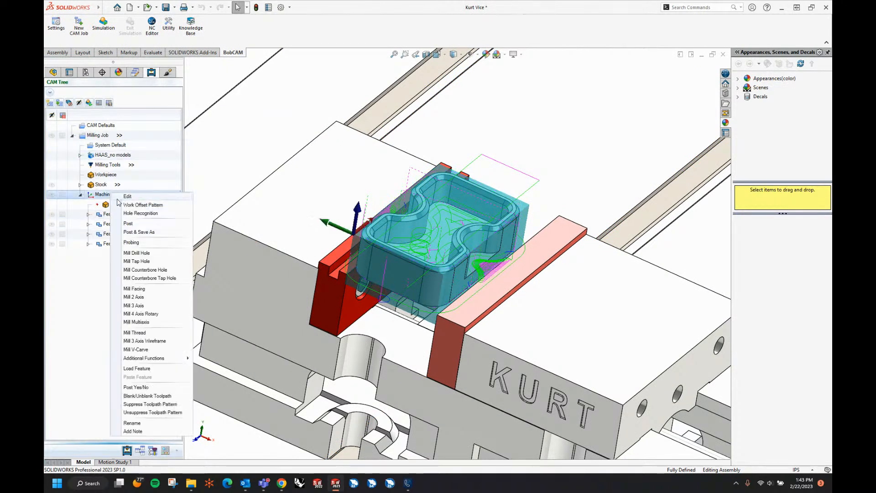
left_click(139, 298)
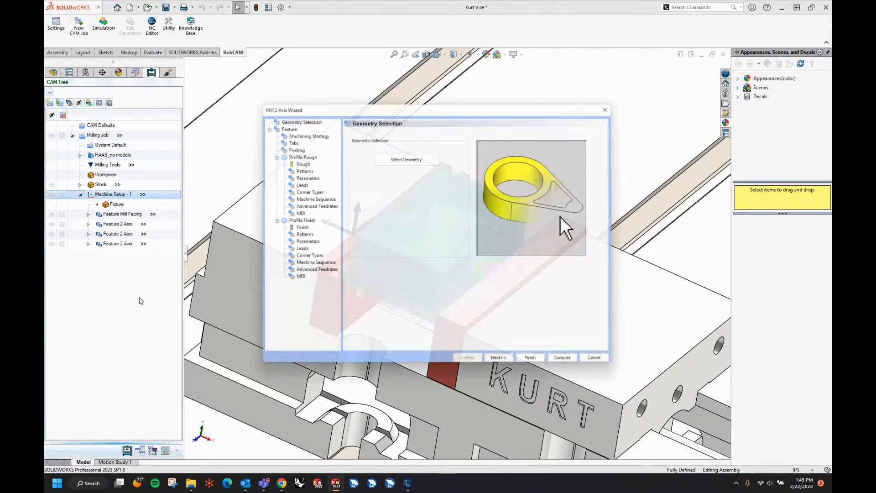
left_click(402, 157)
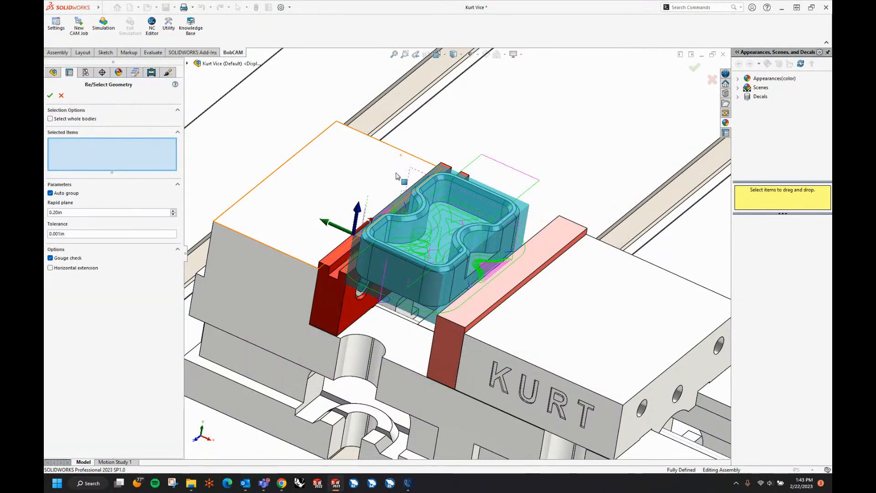
right_click(402, 222)
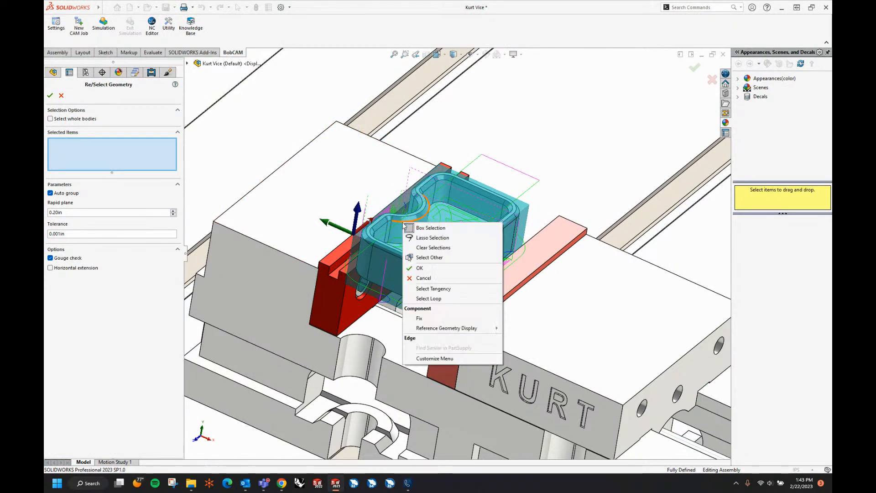
left_click(425, 289)
middle_click_drag(523, 254, 528, 275)
right_click(507, 228)
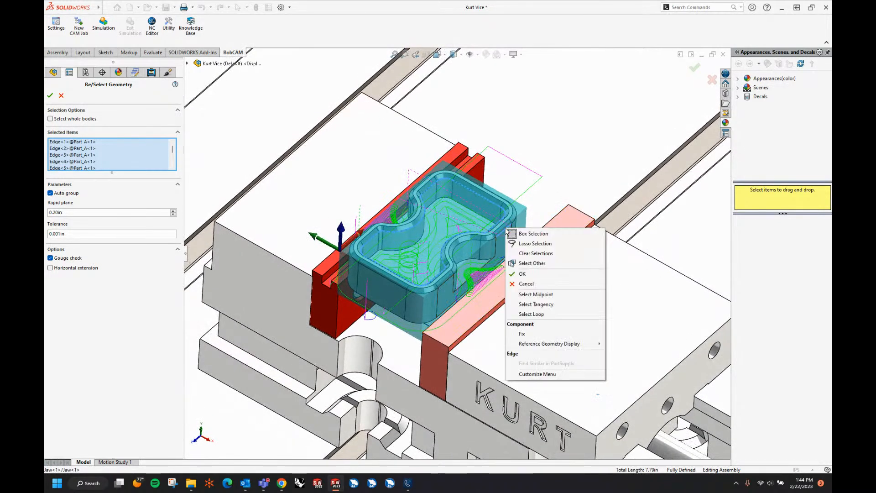
left_click(530, 304)
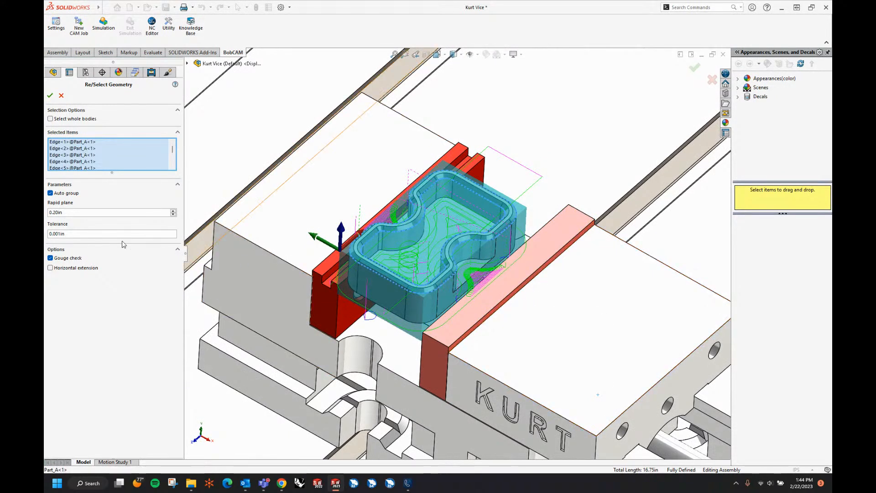
left_click(50, 96)
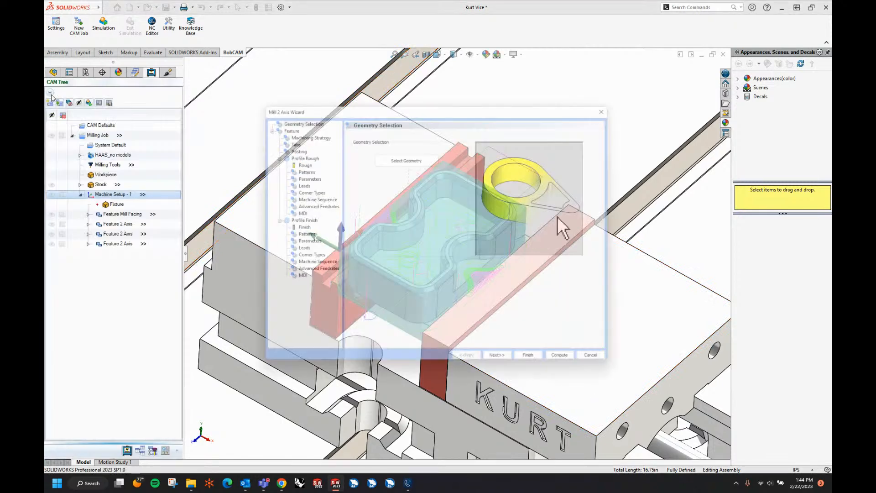
left_click(503, 365)
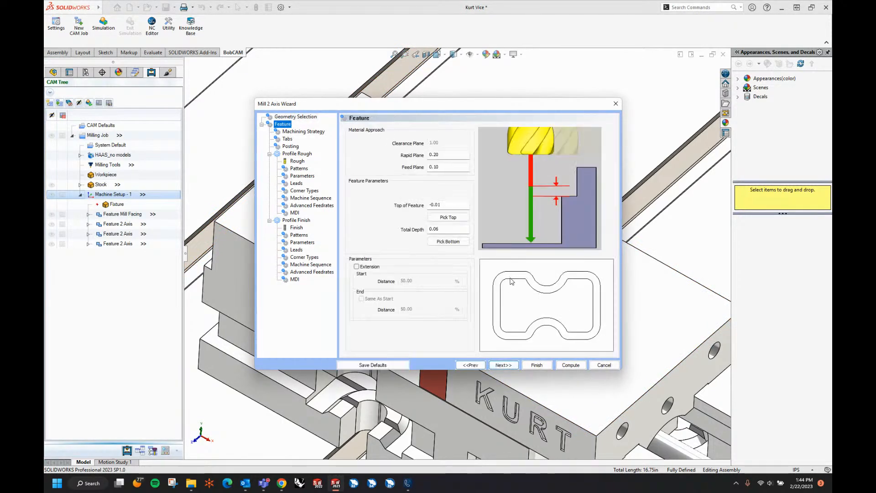
Keep the feature's depth settings and assign the Chamfer machining strategy to the new 2 axis feature
double_click(449, 230)
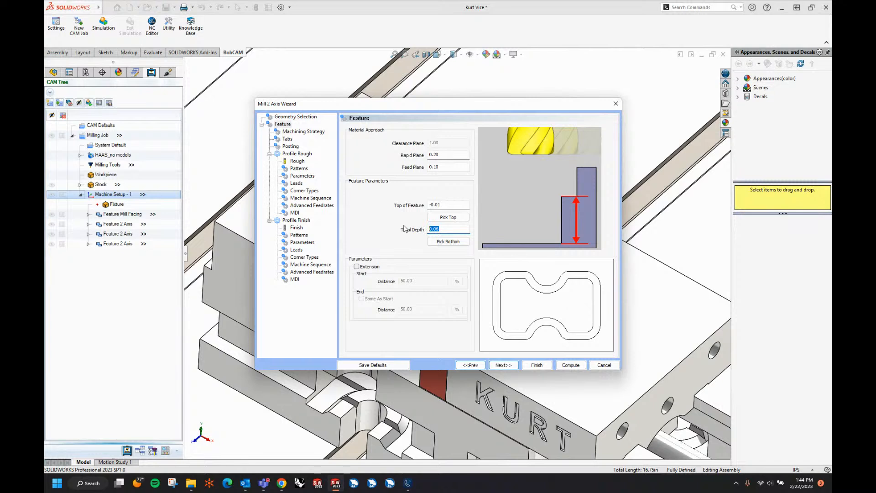
left_click(504, 366)
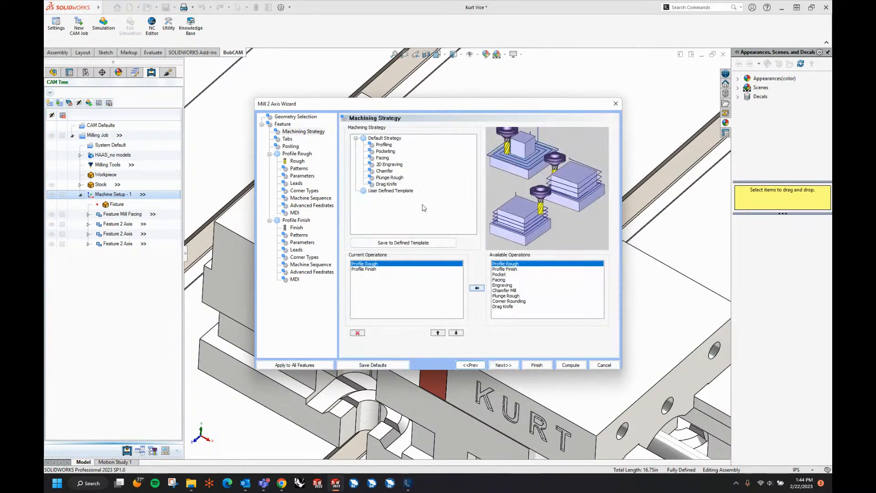
left_click(384, 171)
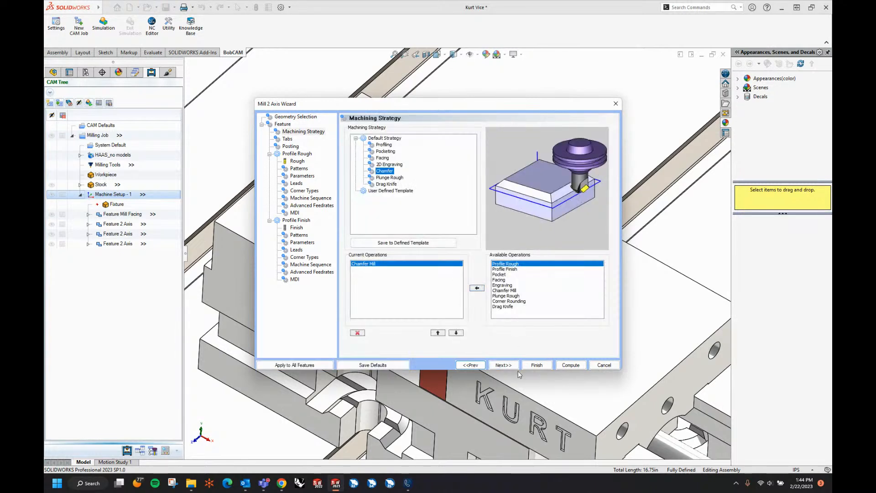
Leave the tab and posting settings as they are and set the chamfer mill's diameter to 0.25
left_click(504, 366)
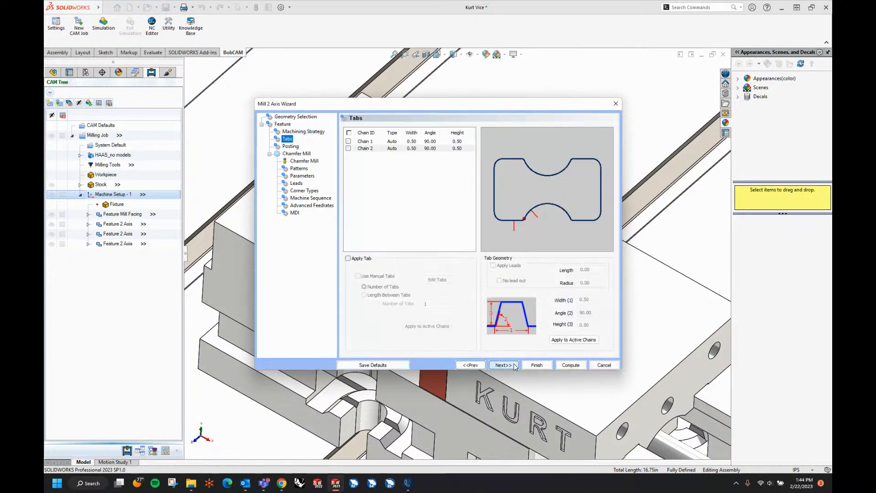
left_click(513, 366)
left_click(504, 365)
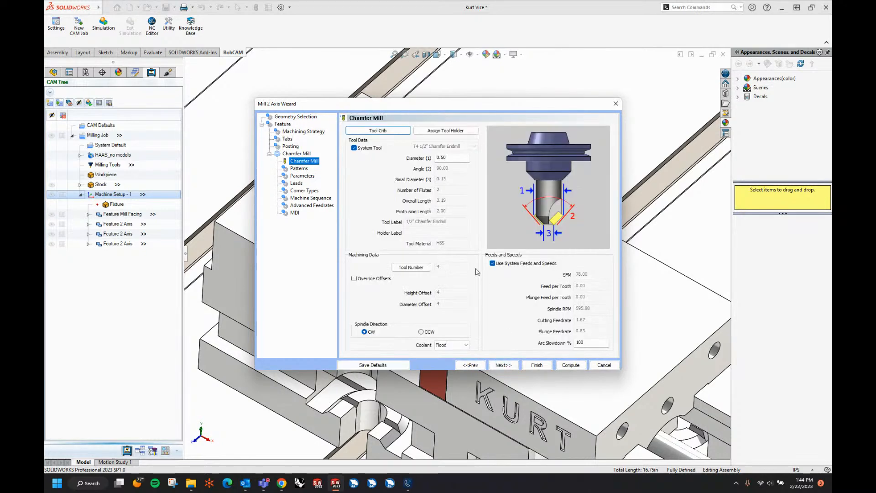
left_click(453, 159)
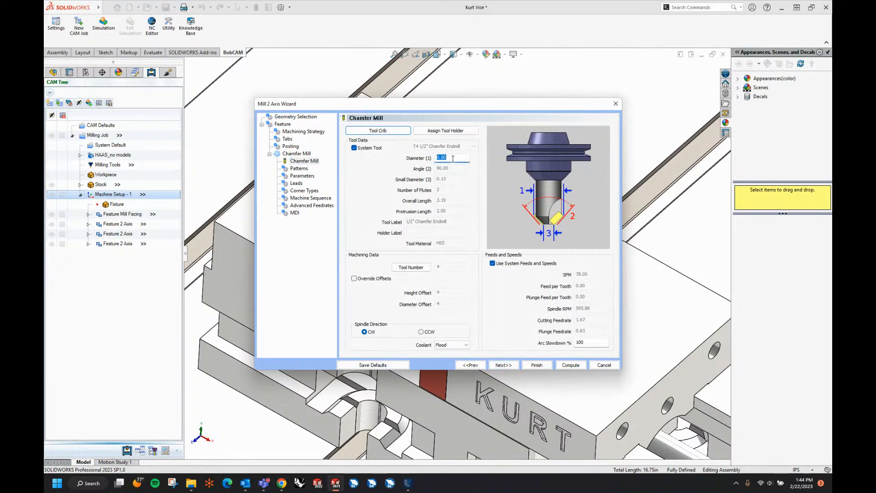
type(".25")
key("Tab")
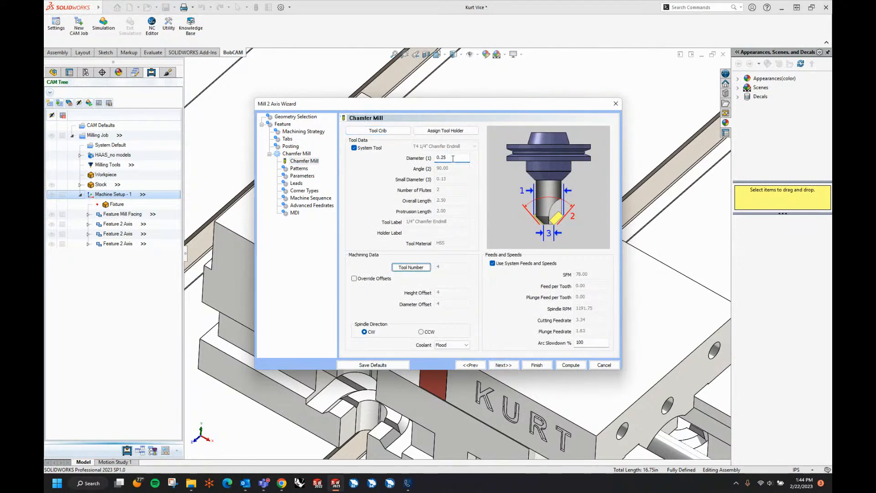
Turn off System Tool and modify the 1/4" Chamfer Endmill to have a small diameter of 0
left_click(355, 148)
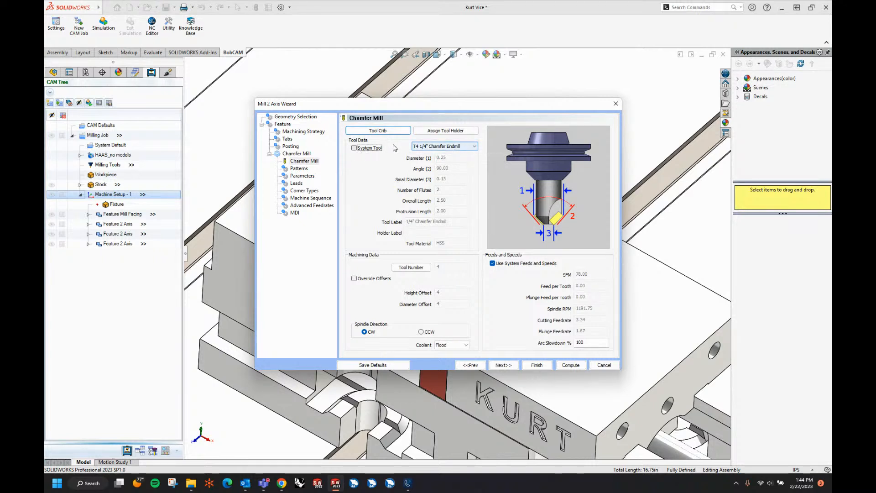
left_click(466, 147)
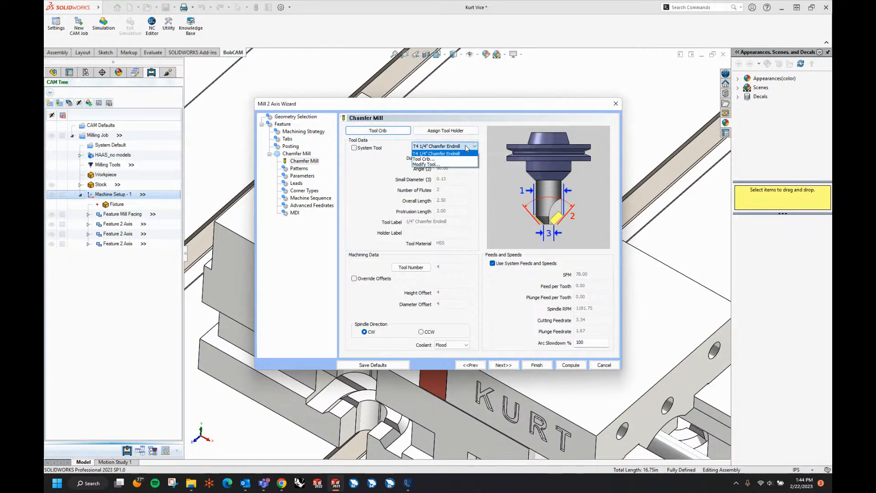
left_click(425, 164)
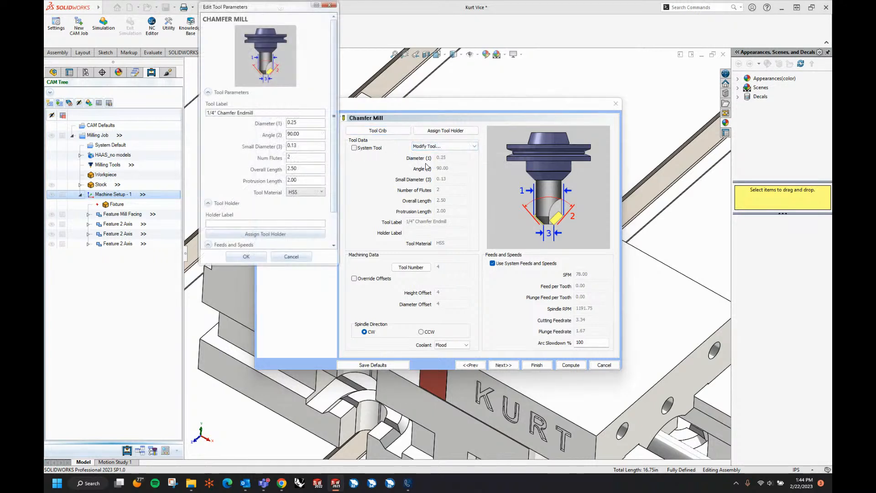
double_click(312, 145)
type("0")
key("Tab")
scroll(263, 170, "down", 2)
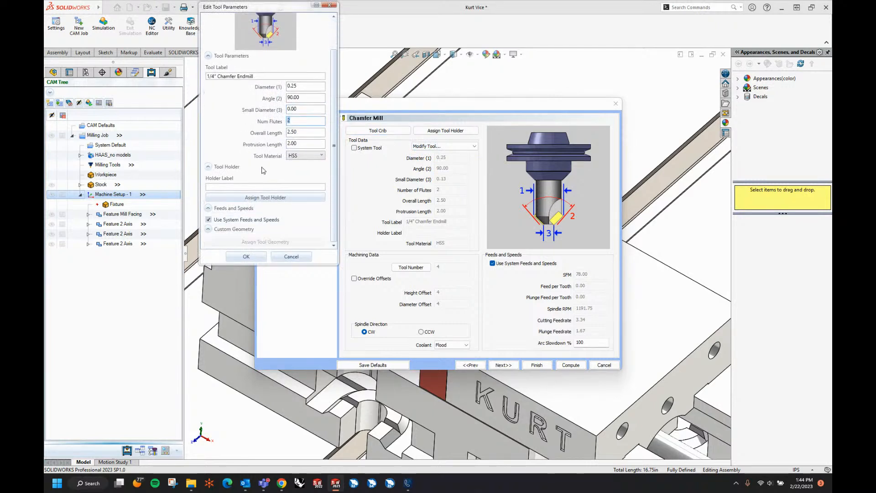
left_click(258, 257)
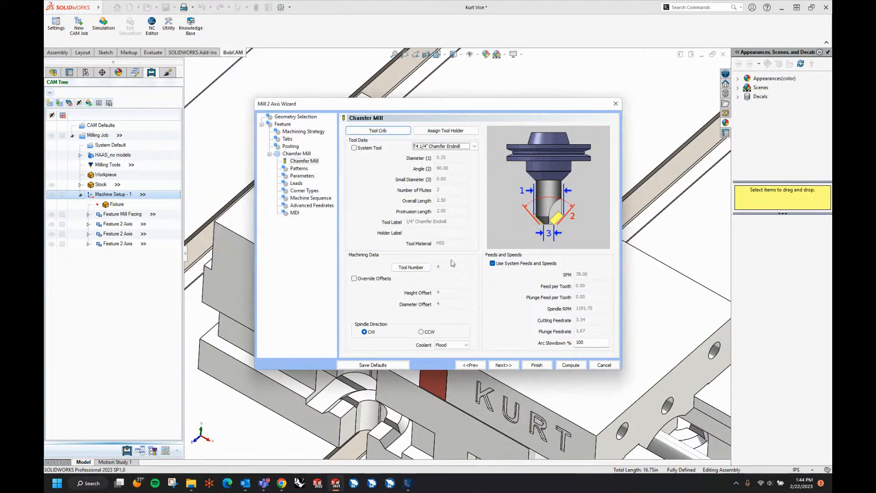
Keep machine compensation set to Off in the chamfer operation's pattern settings
left_click(504, 365)
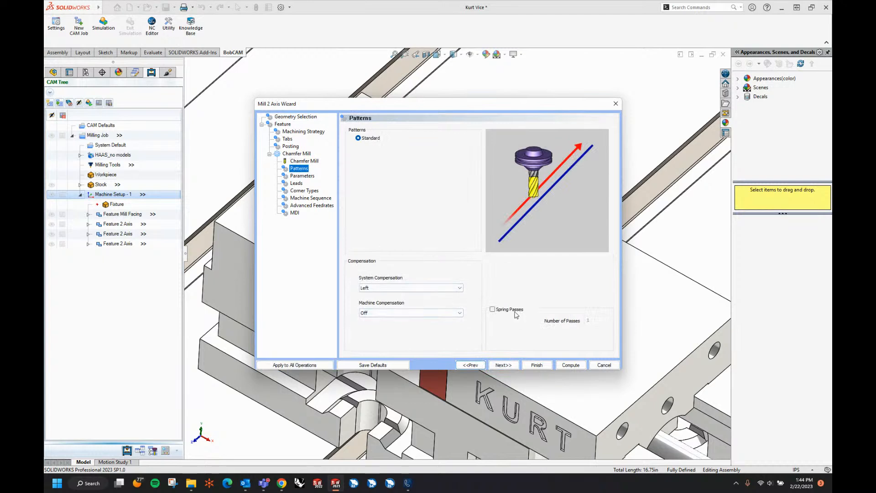
left_click(446, 314)
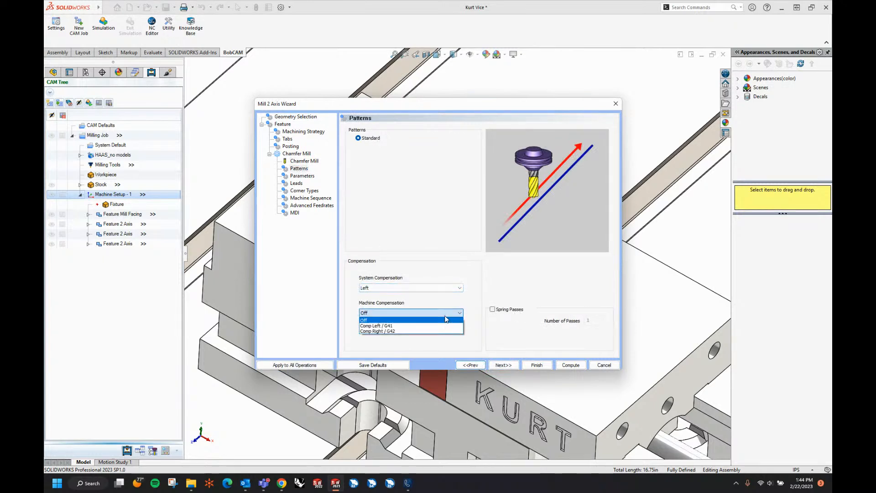
left_click(442, 320)
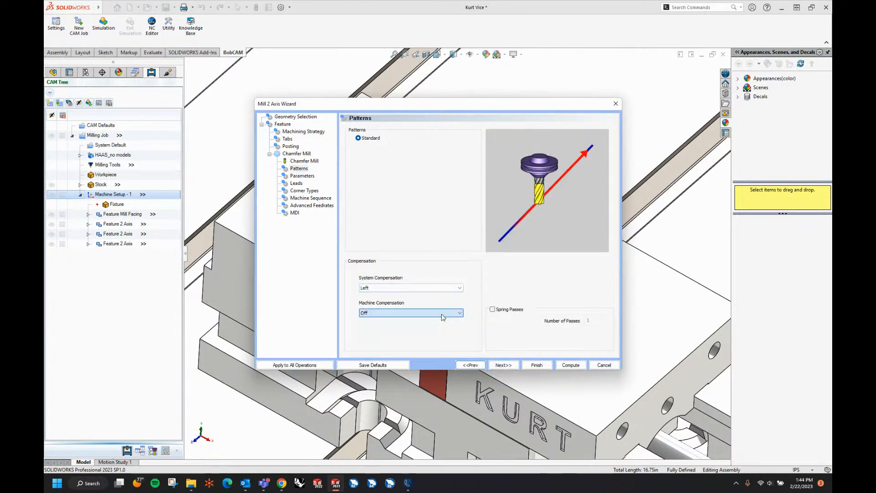
Set the tool position type to Sharp Tool in the chamfer operation's parameters
left_click(503, 365)
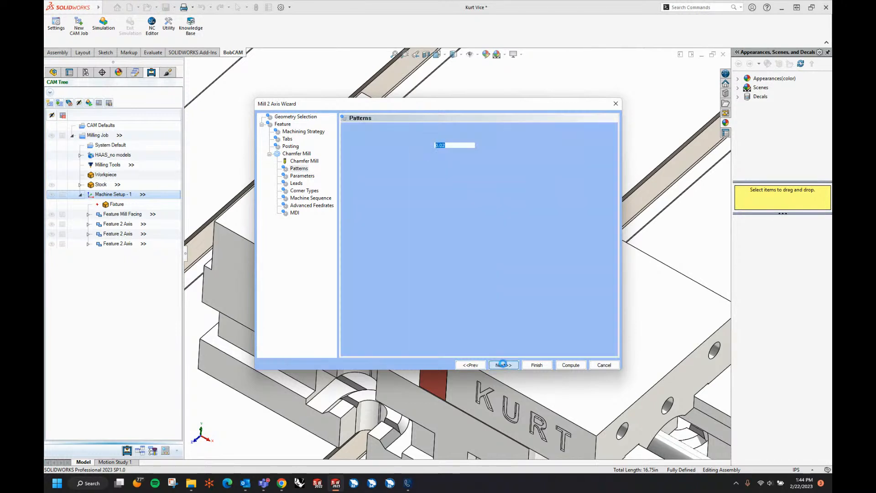
left_click(499, 270)
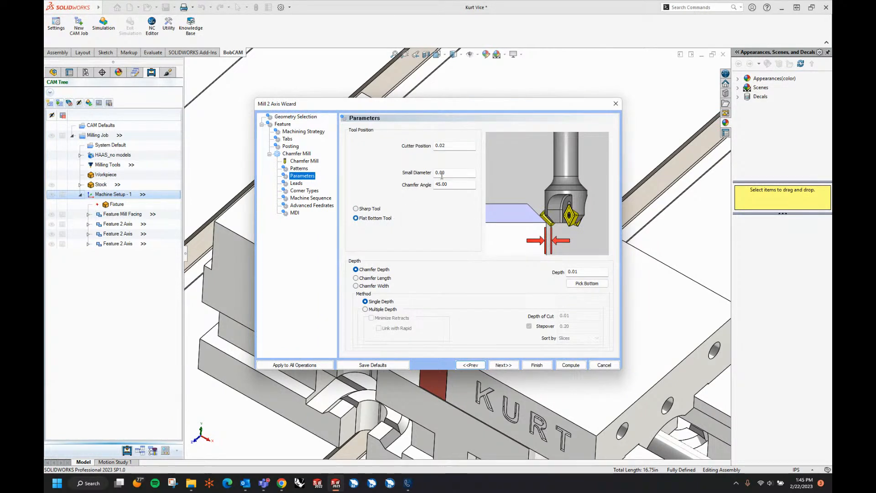
double_click(455, 171)
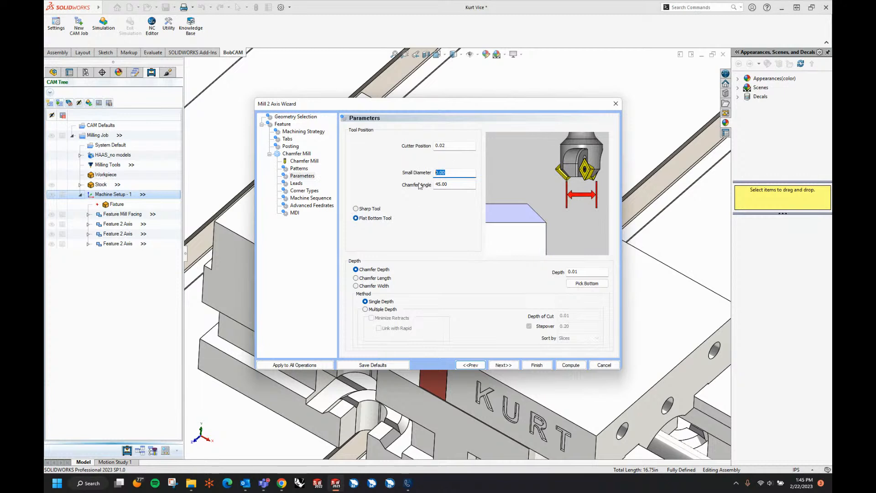
left_click(368, 210)
left_click(498, 270)
left_click(355, 209)
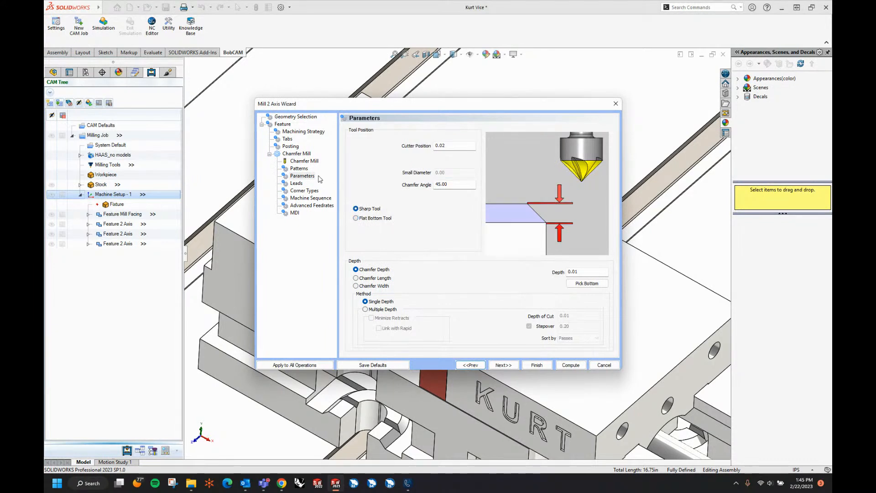
Check the chamfer mill's tool angle against the operation's chamfer angle, and review the cutter position value
left_click(304, 161)
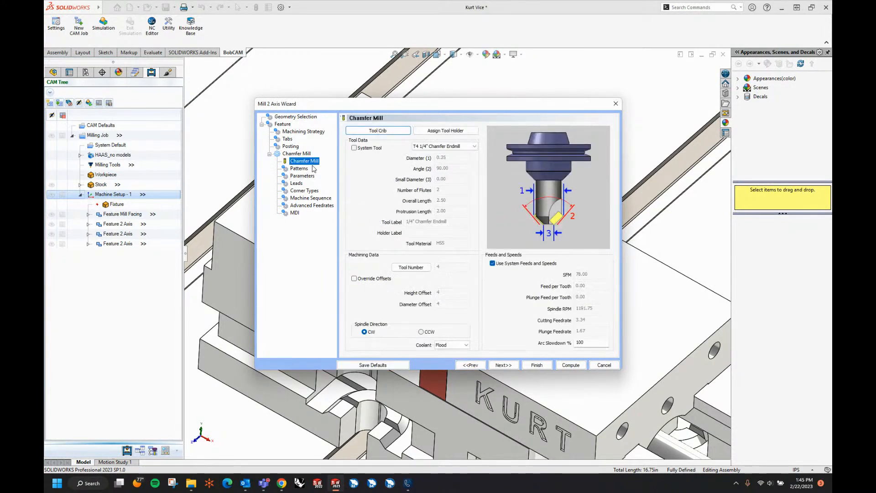
left_click(302, 176)
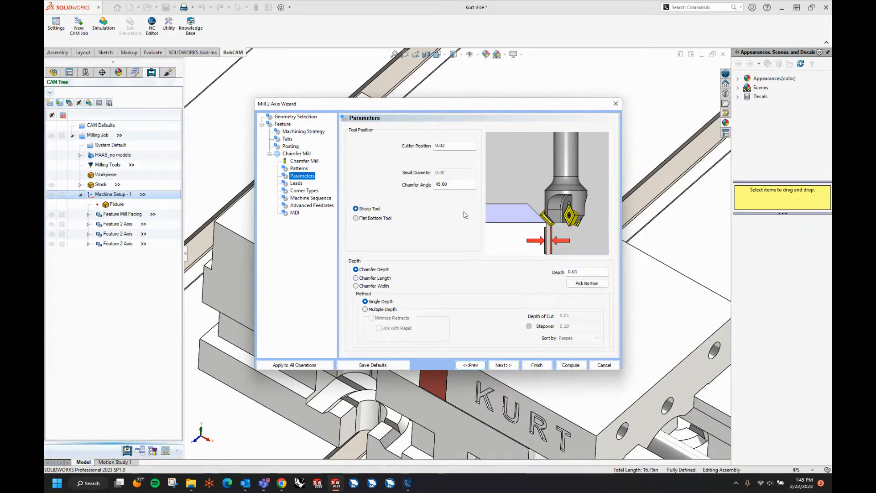
left_click_drag(463, 186, 421, 185)
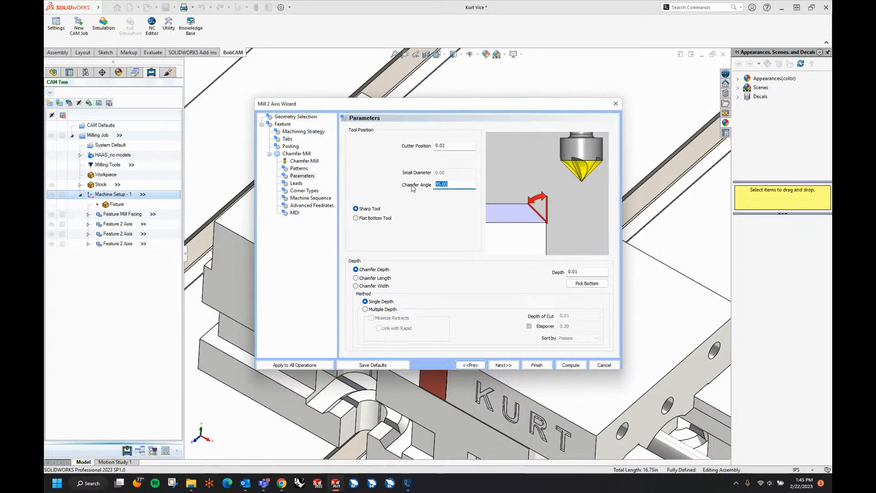
left_click(452, 145)
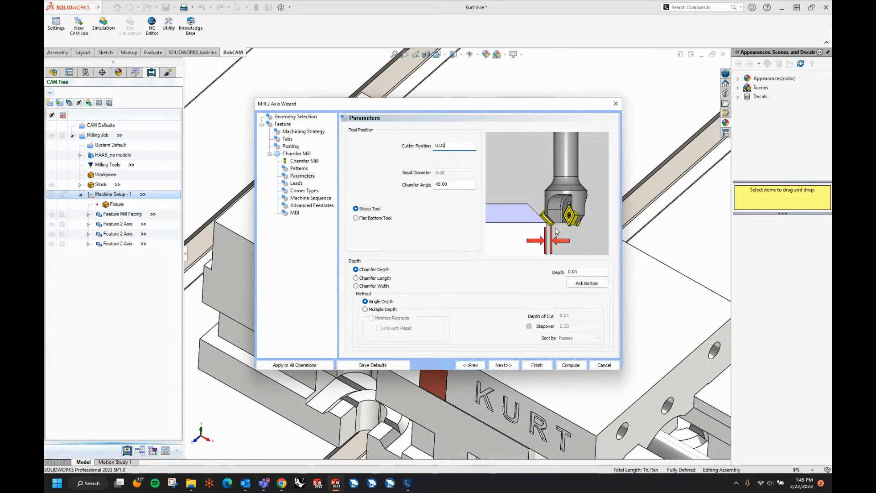
double_click(440, 145)
Set the chamfer depth to 0.06 and use the Multiple Depth method with Stepover off and Minimize Retracts on
double_click(595, 273)
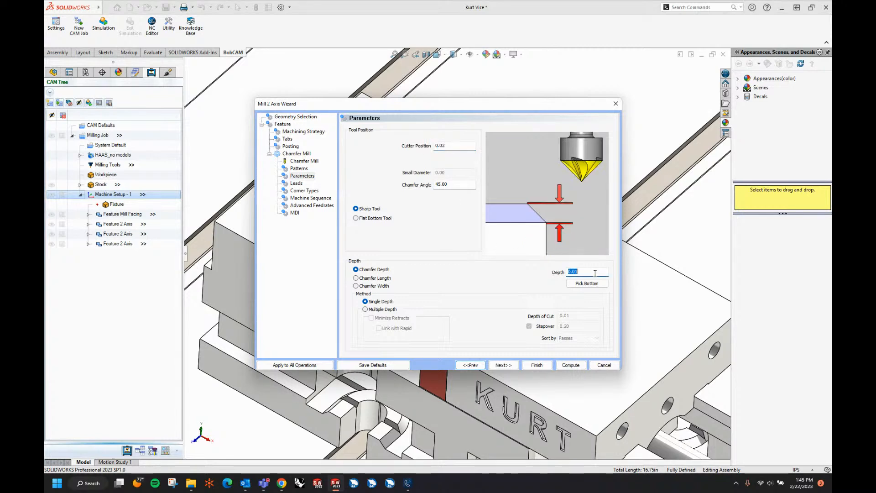
type("0.06")
key("Tab")
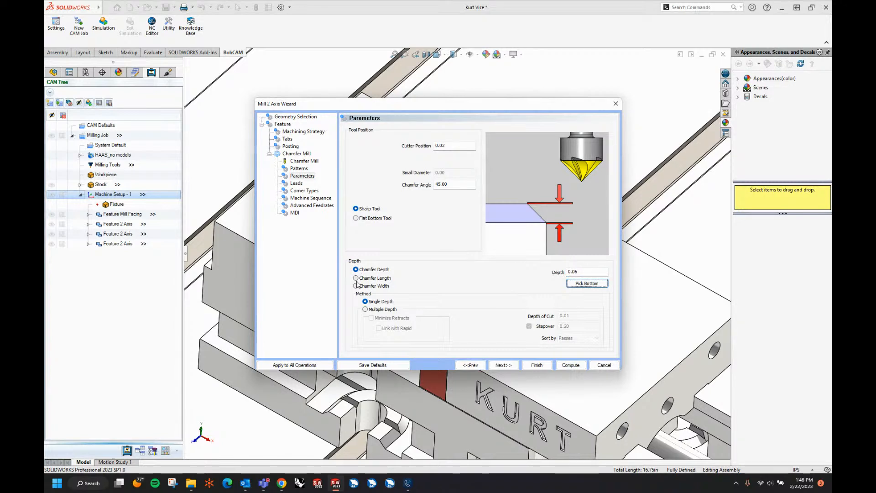
left_click(372, 310)
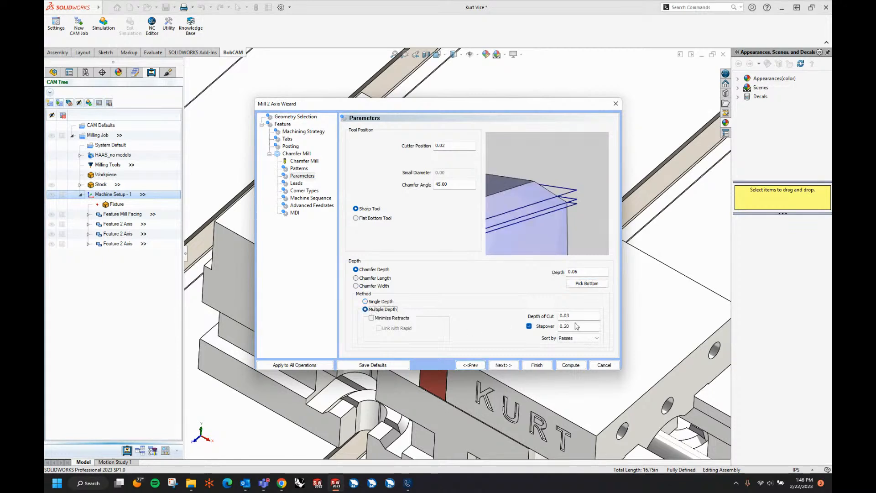
left_click(529, 326)
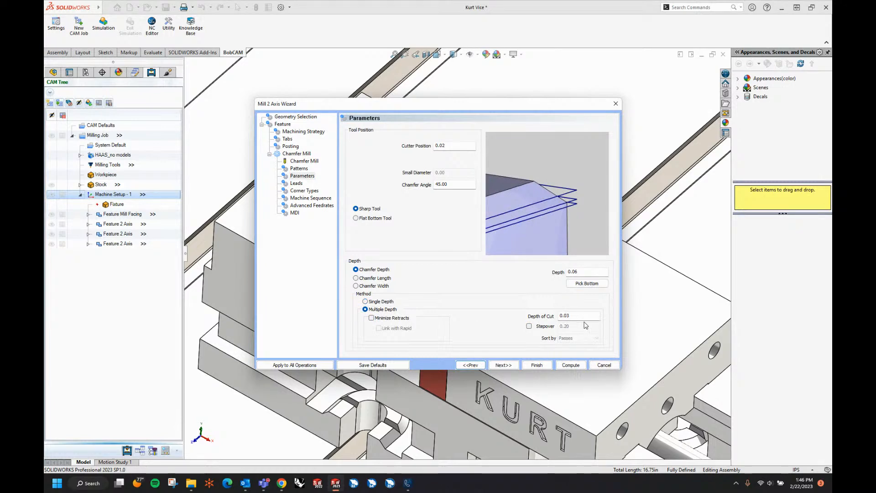
left_click(372, 319)
Give the chamfer circular leads with a tangent line of length 0.06, radius 0.06 and sweep angle 45, and compute the toolpath
left_click(503, 365)
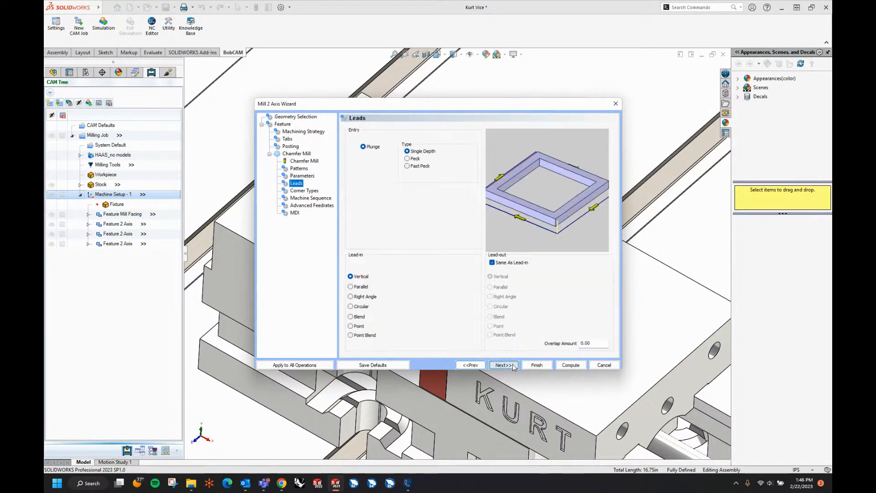
left_click(350, 306)
left_click(444, 280)
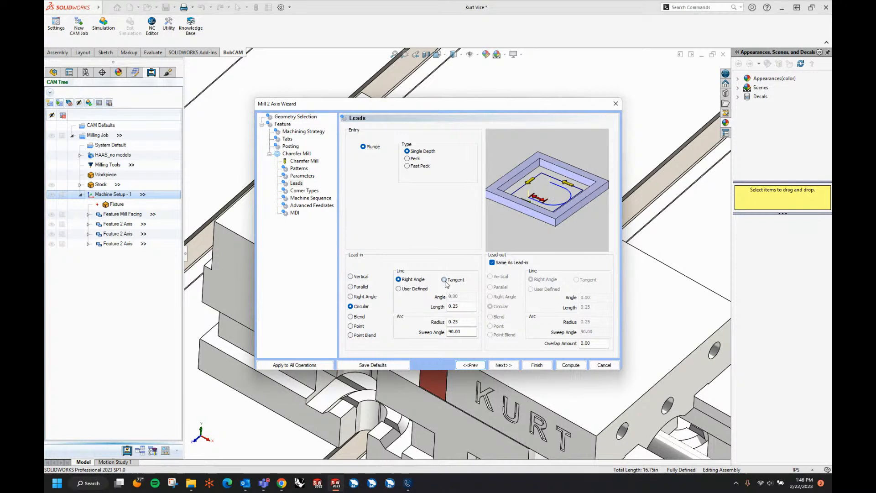
double_click(465, 310)
type(".")
key("Tab")
type(".06")
key("Tab")
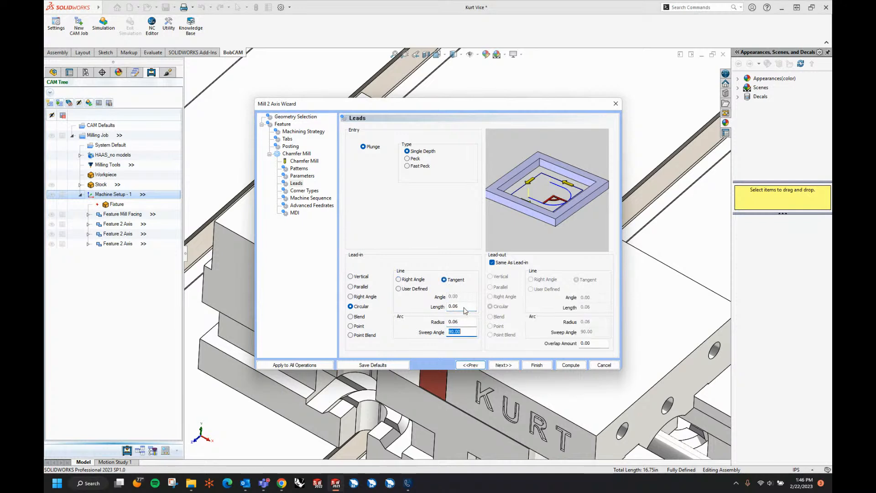
type("45")
key("Tab")
left_click(513, 366)
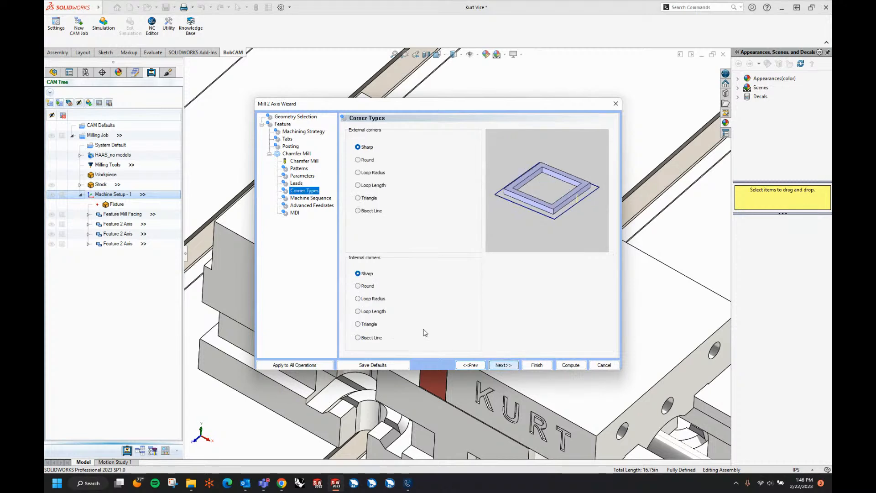
left_click(570, 366)
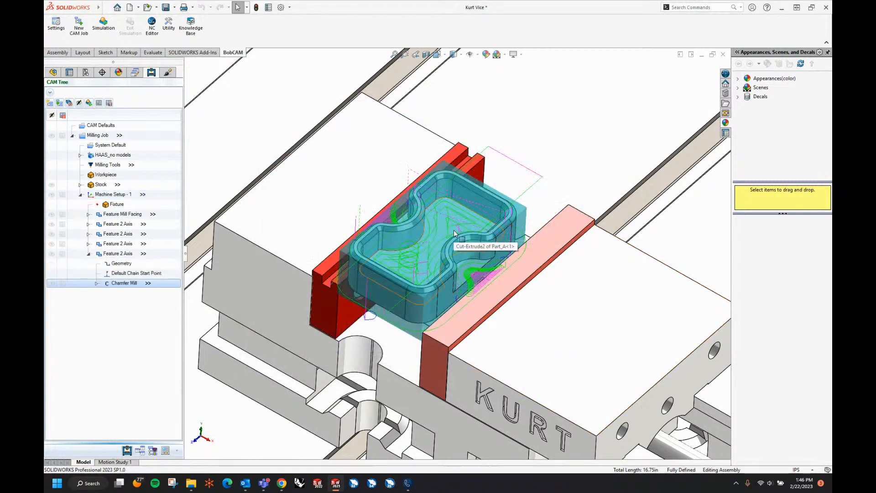
Reverse the direction of the chamfer feature's default chain start point and recompute the Chamfer Mill toolpath
left_click(151, 273)
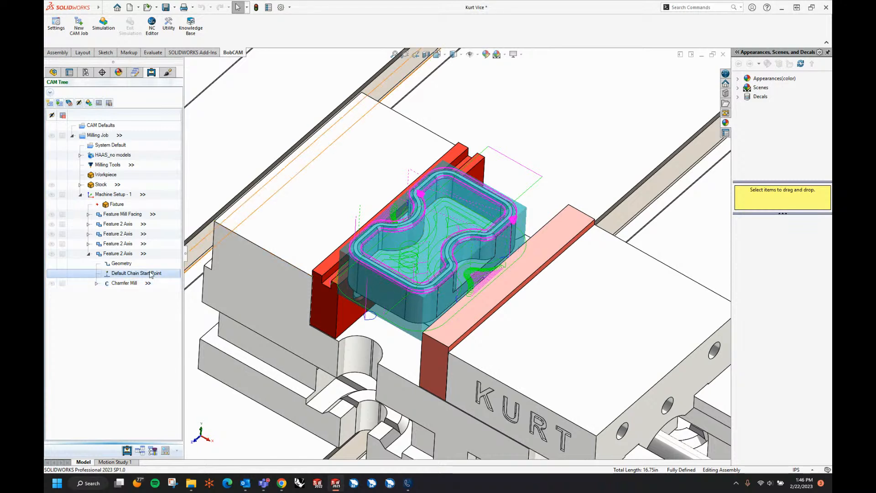
right_click(151, 274)
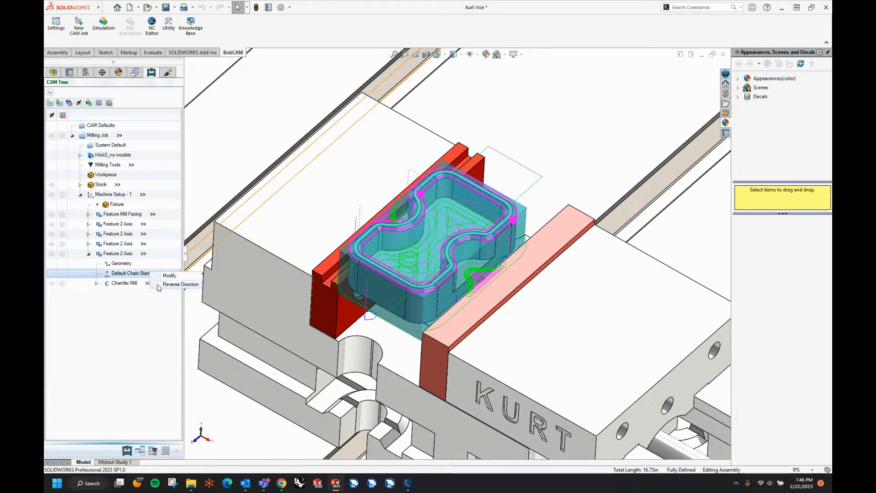
left_click(158, 286)
right_click(118, 285)
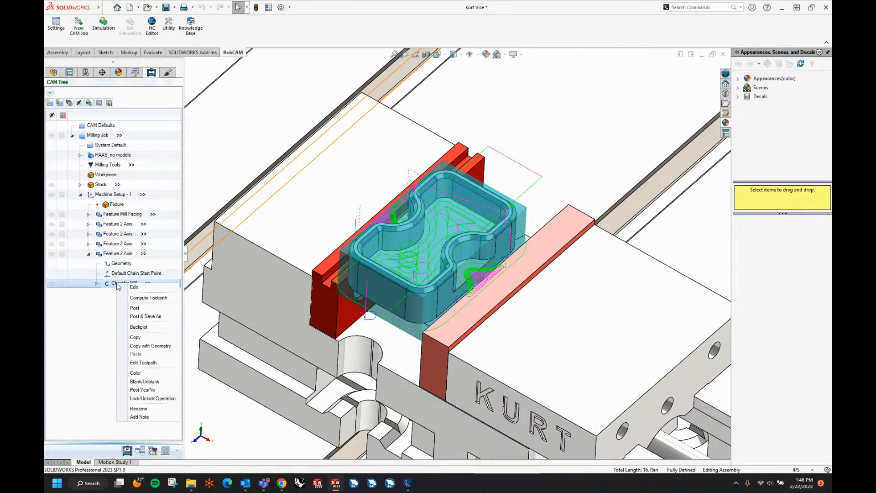
left_click(137, 298)
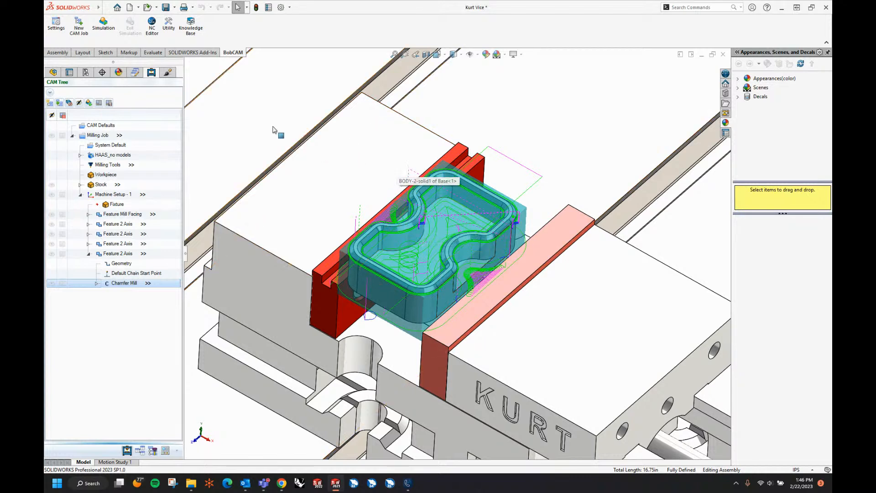
Launch the milling job simulation and hide the workpiece so only the stock is displayed
left_click(103, 25)
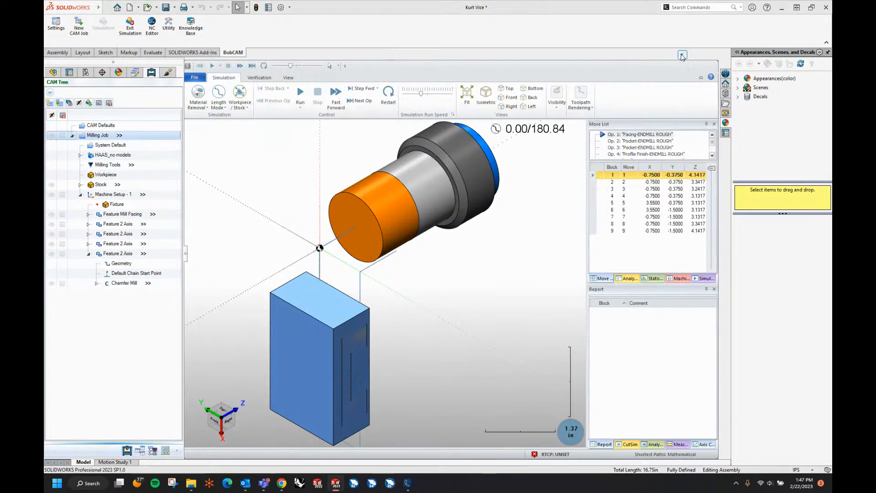
middle_click_drag(465, 254, 342, 242)
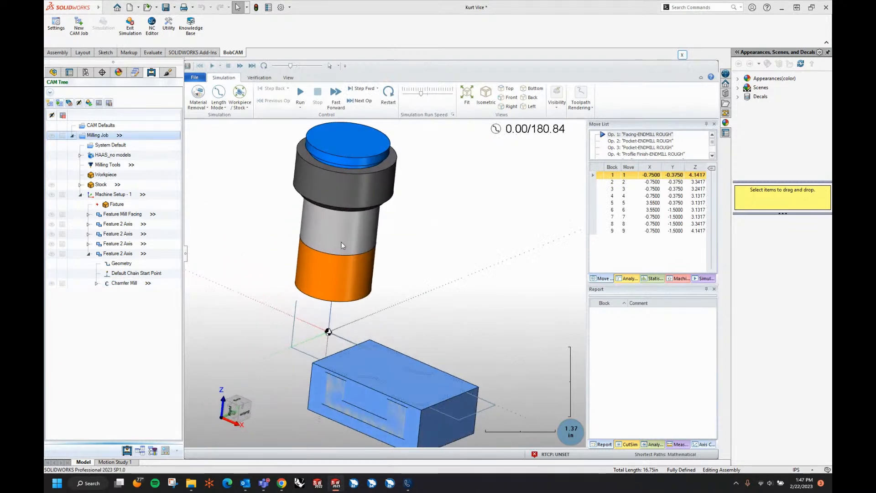
scroll(396, 235, "down", 4)
middle_click_drag(433, 255, 427, 261)
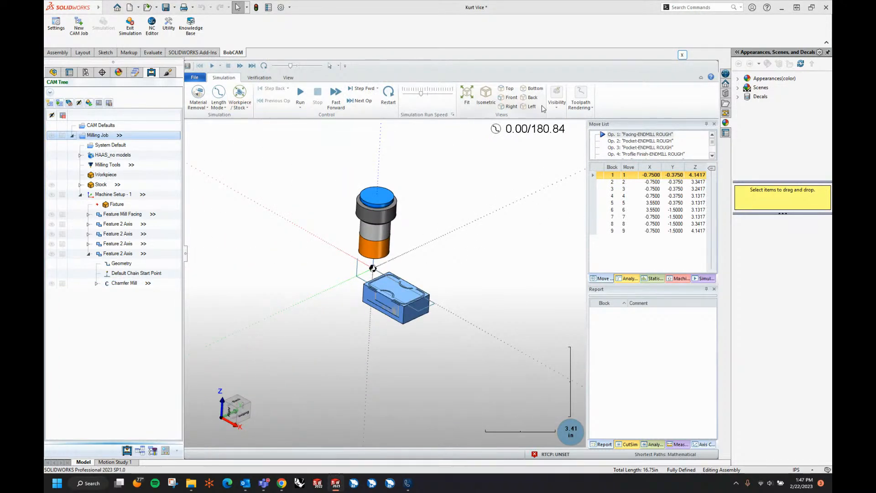
left_click(564, 108)
left_click(616, 136)
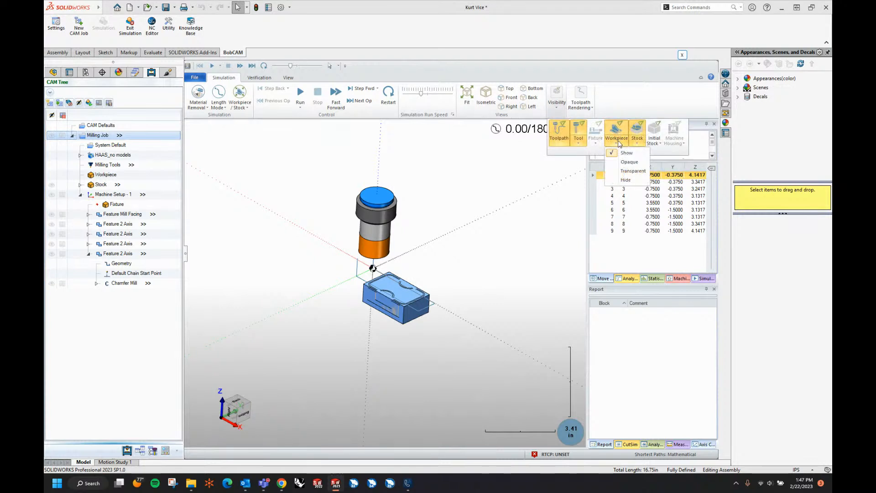
left_click(624, 180)
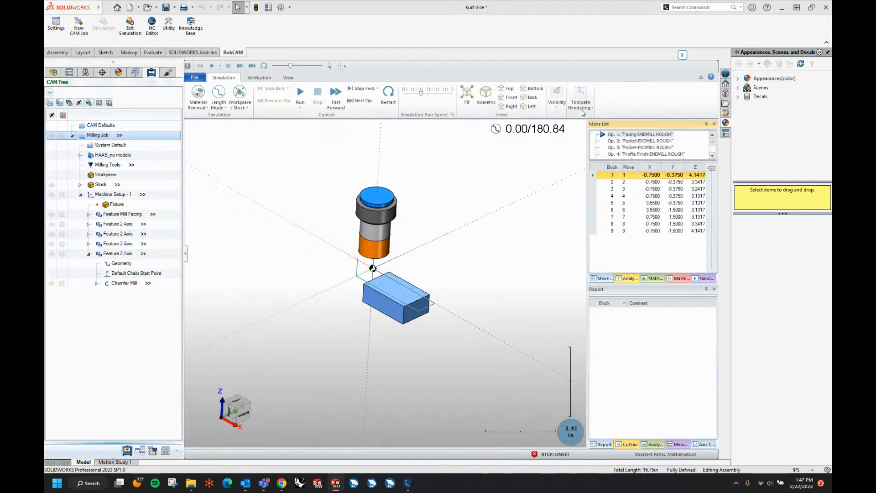
Show the workpiece in the simulation again, check the visibility options, and exit the simulation
left_click(557, 113)
left_click(617, 141)
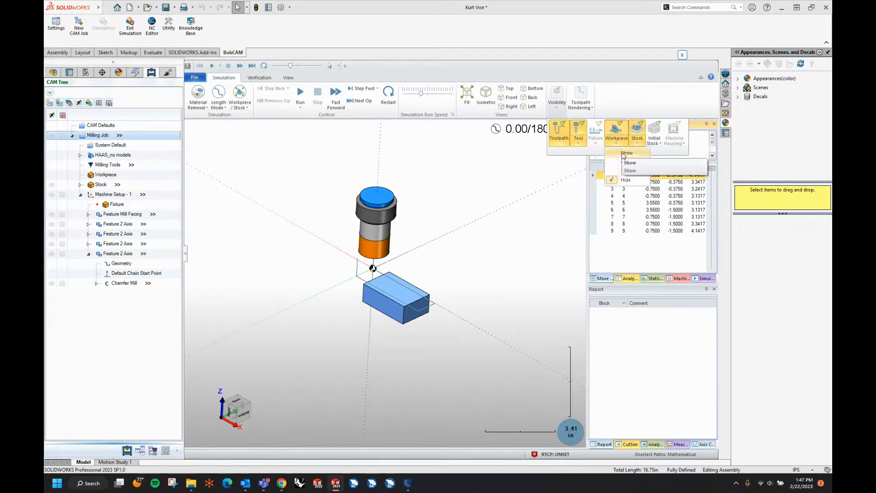
left_click(622, 153)
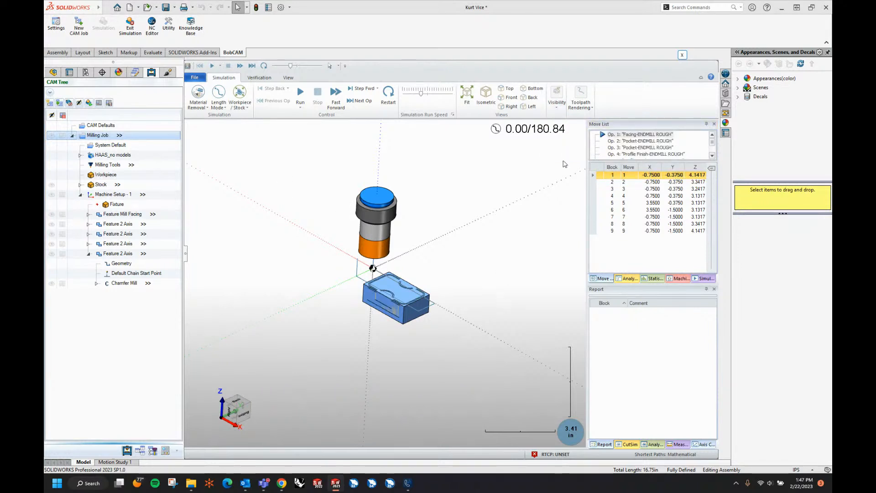
left_click(557, 104)
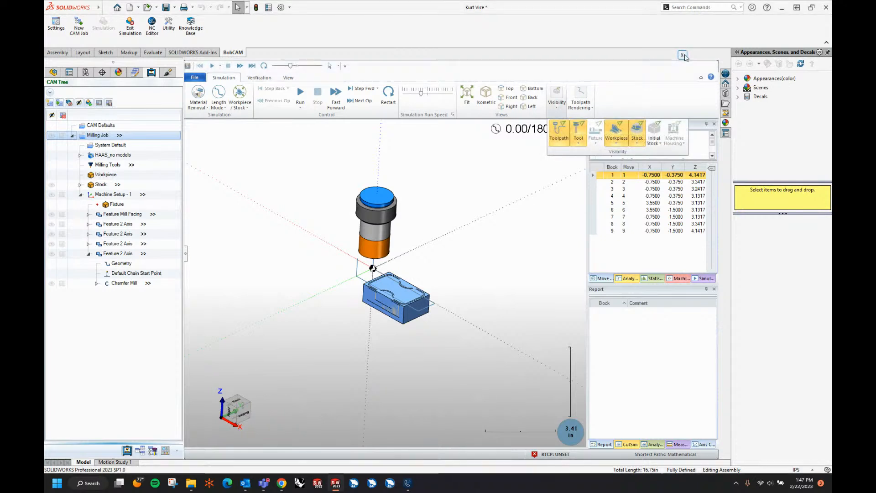
left_click(682, 55)
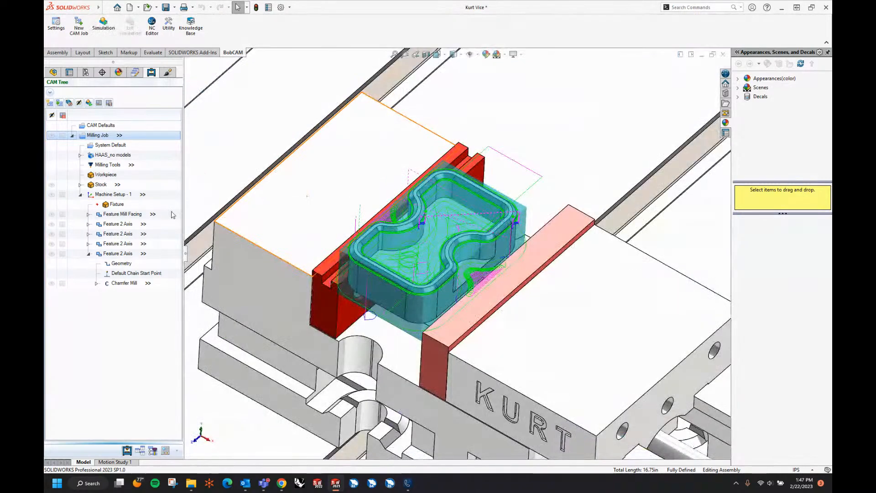
Edit the machine setup's fixture and select the vise base, fixed jaw plate, movable jaw and its jaw plate as solid bodies
left_click(110, 205)
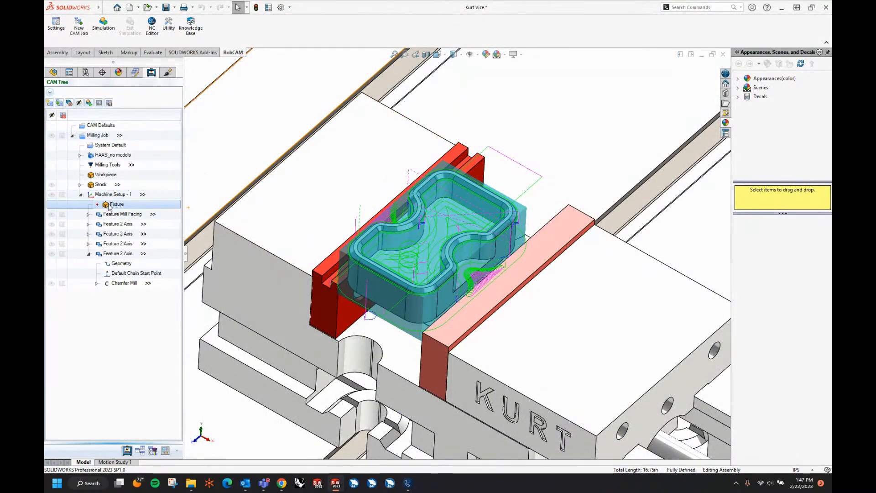
double_click(124, 208)
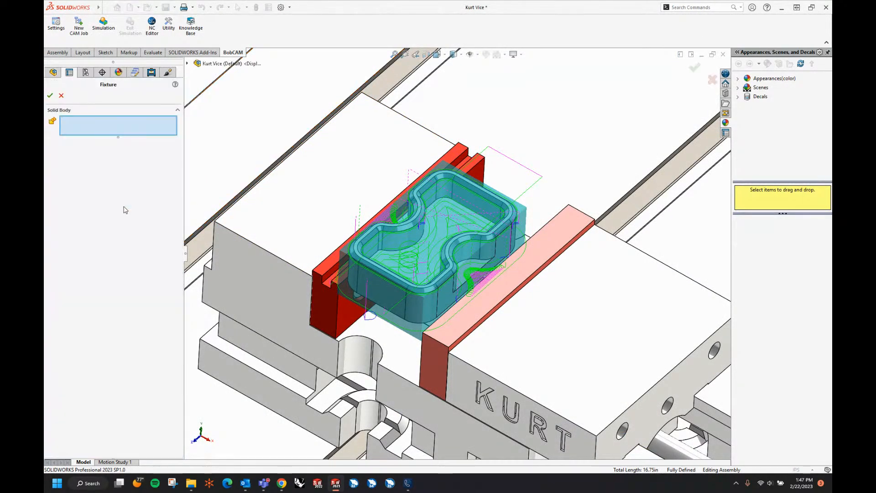
left_click(188, 64)
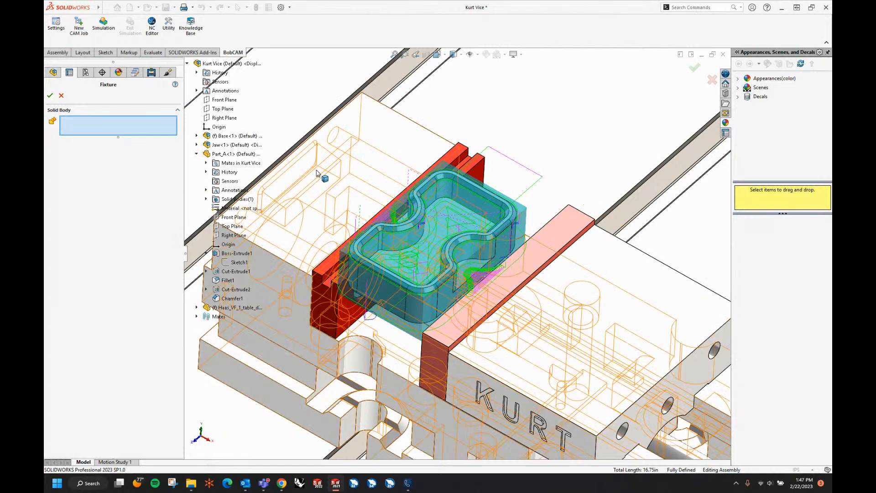
left_click(318, 173)
scroll(360, 160, "up", 3)
left_click(431, 313)
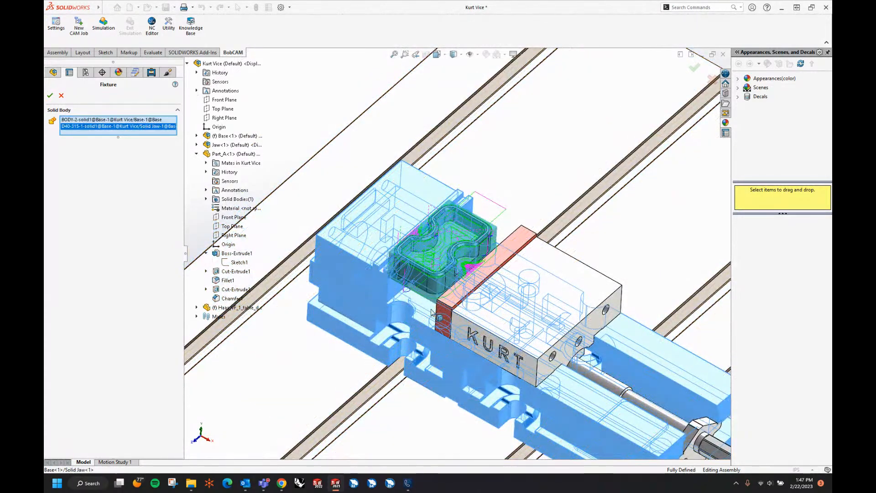
left_click(470, 315)
left_click(459, 297)
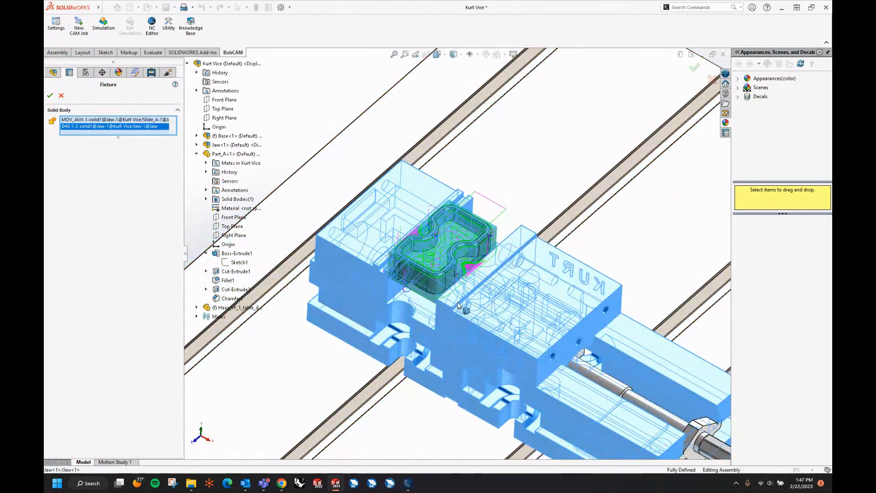
Add the vise screw, nuts and the Haas VF-1 table to the fixture's solid bodies and accept the selection
left_click(591, 373)
scroll(554, 295, "up", 5)
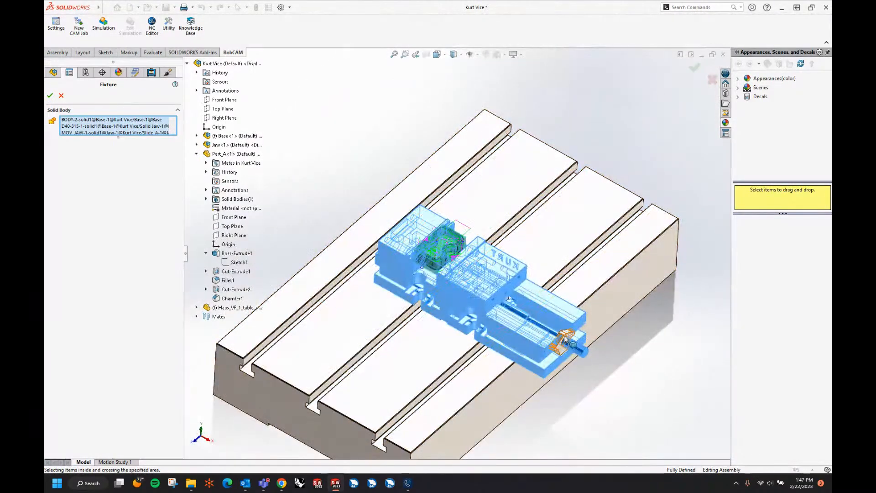
left_click(565, 340)
left_click(572, 259)
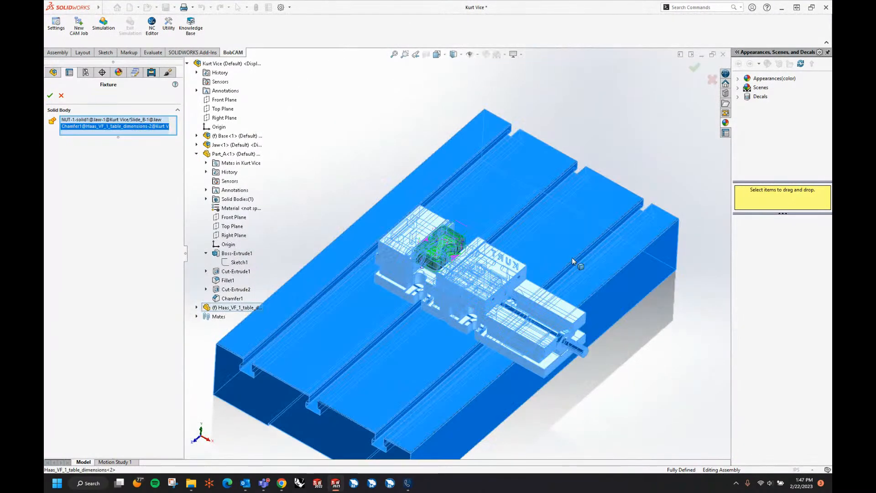
middle_click_drag(425, 349, 516, 323)
left_click(324, 289)
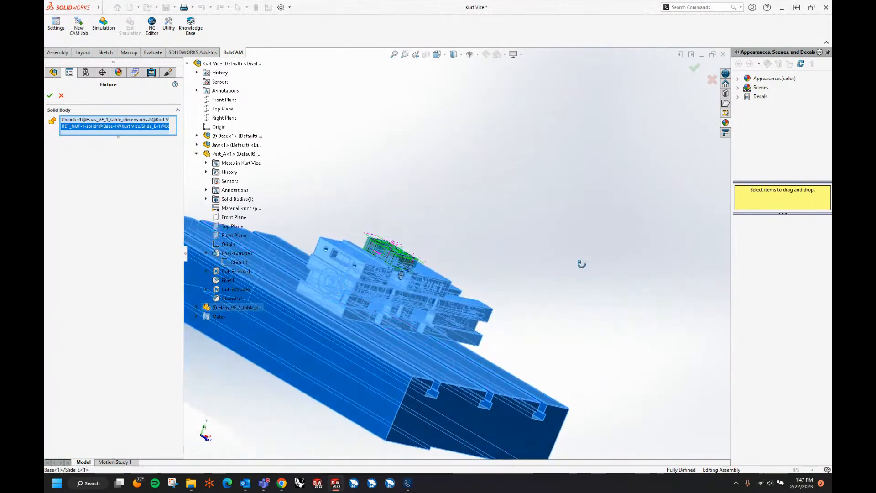
middle_click_drag(581, 262, 459, 284)
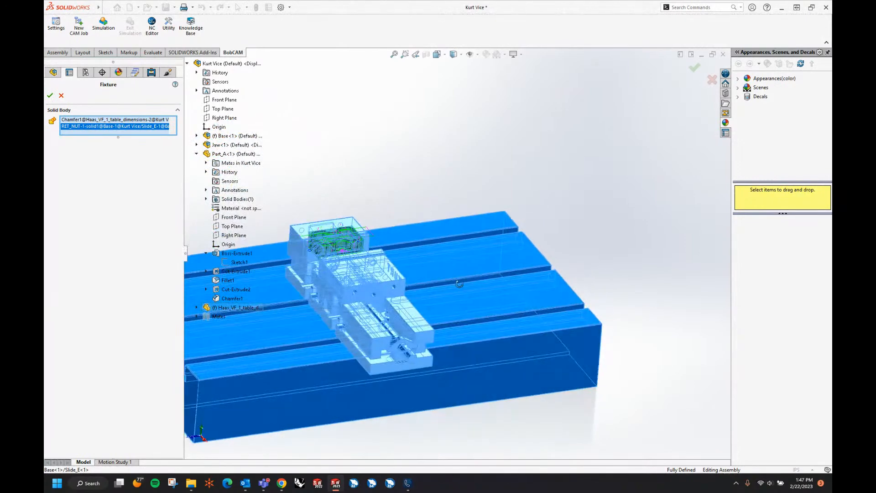
left_click(50, 95)
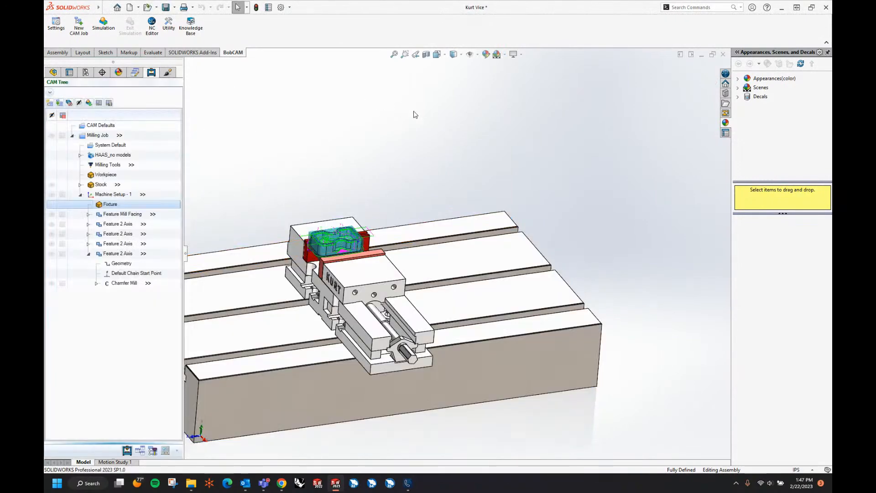
Launch the simulation again and show the vise and table fixture around the stock
key("f")
middle_click_drag(342, 172, 329, 182)
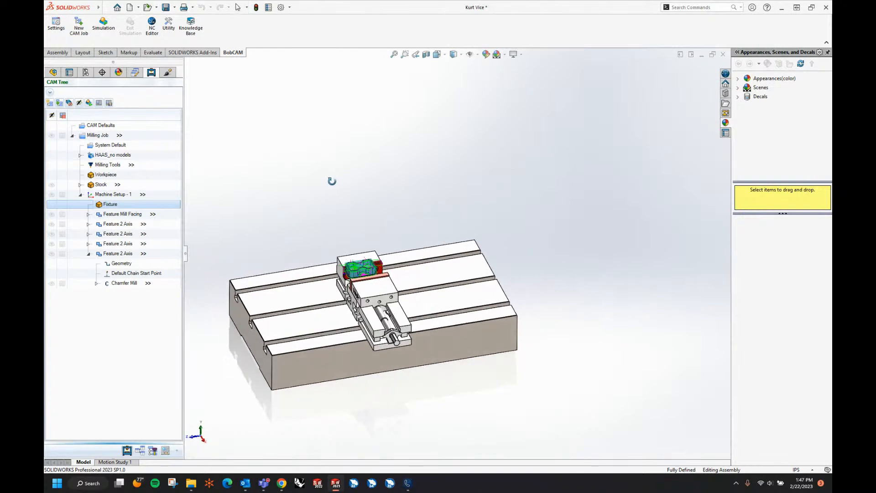
middle_click_drag(245, 227, 258, 249)
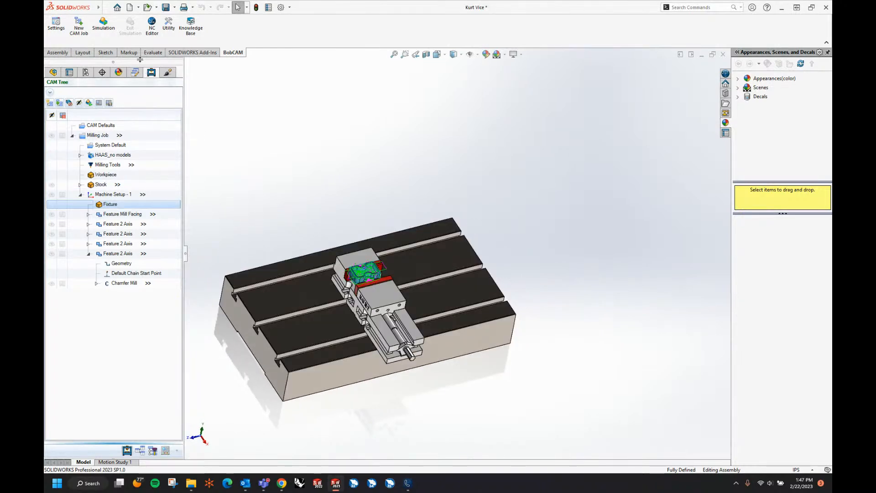
left_click(108, 32)
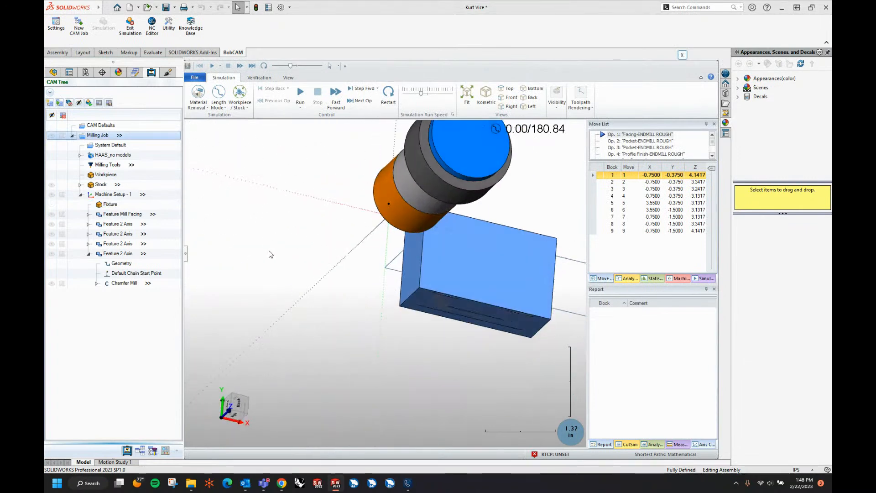
scroll(261, 224, "down", 3)
scroll(442, 246, "up", 2)
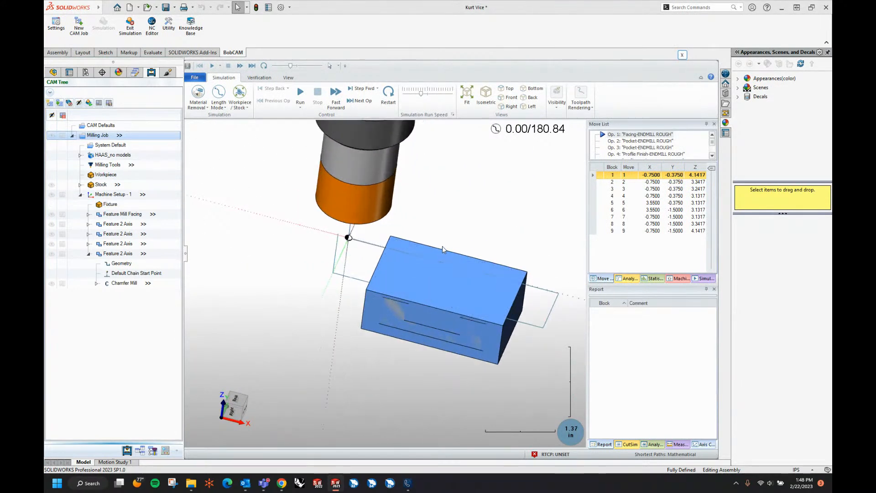
scroll(267, 239, "down", 3)
left_click(564, 110)
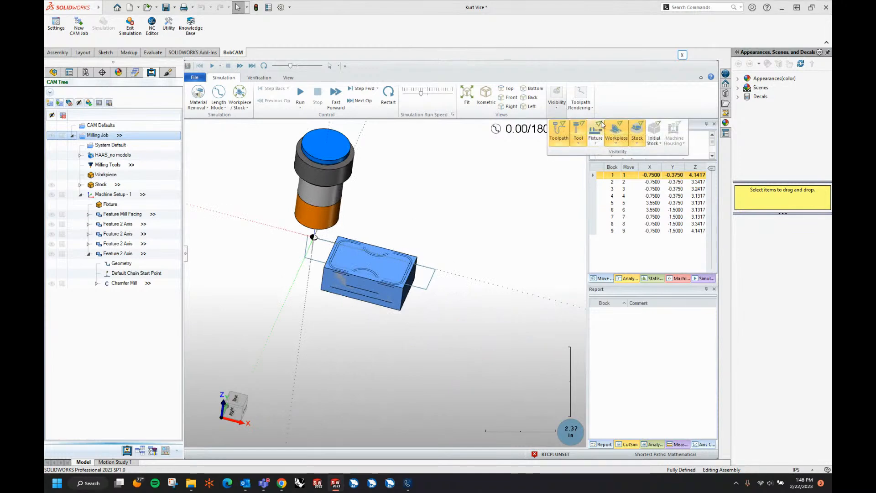
left_click(595, 132)
scroll(464, 229, "down", 2)
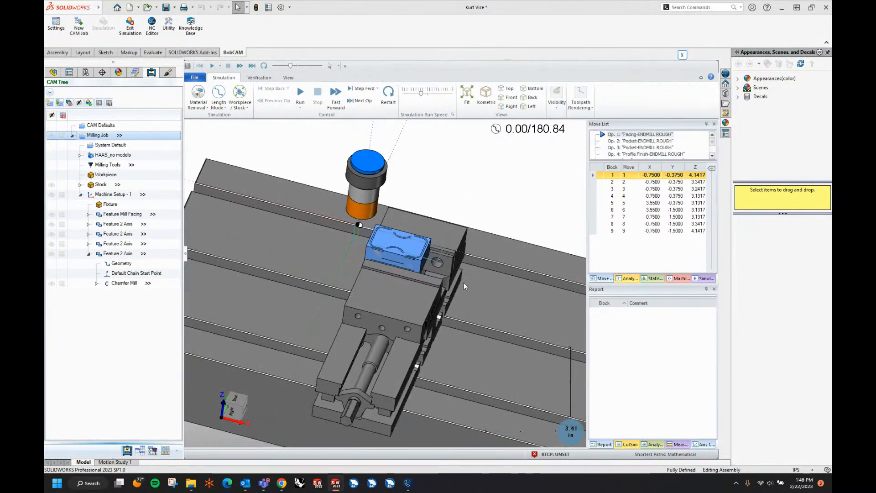
middle_click_drag(464, 283, 442, 278)
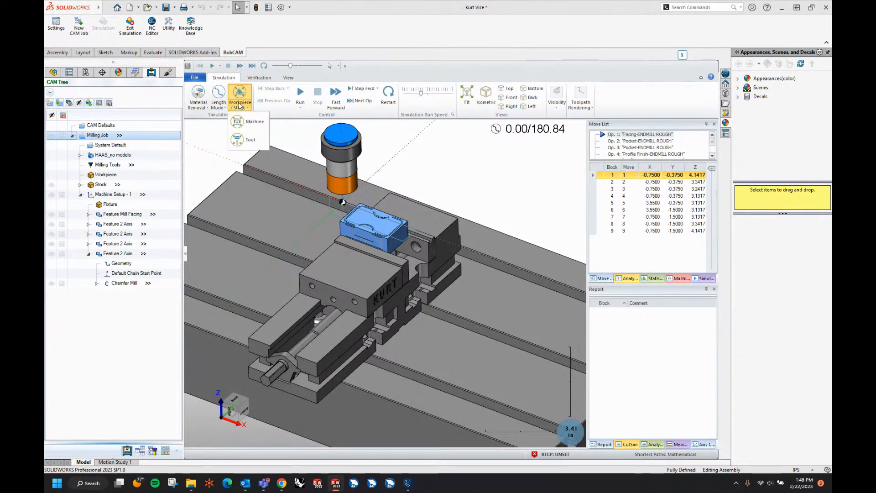
Switch the simulation's view reference from Workpiece / Stock to Tool and show the fixture
left_click(247, 127)
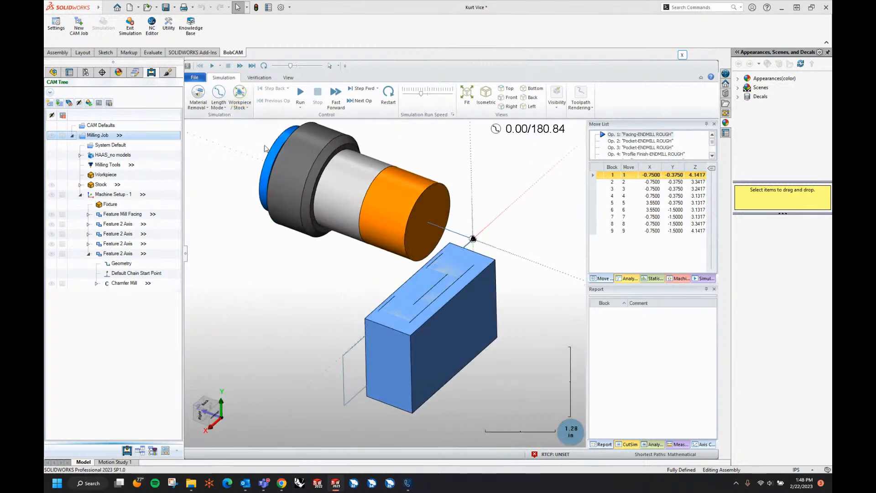
middle_click_drag(443, 172, 419, 217)
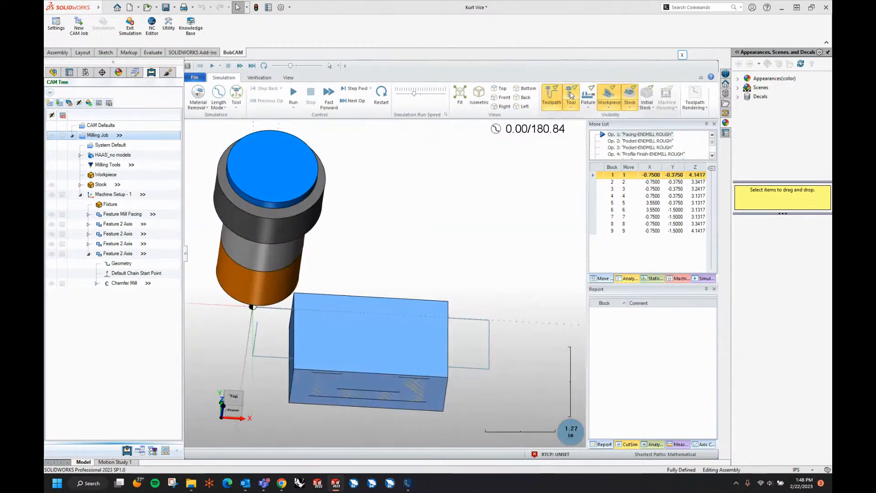
left_click(594, 94)
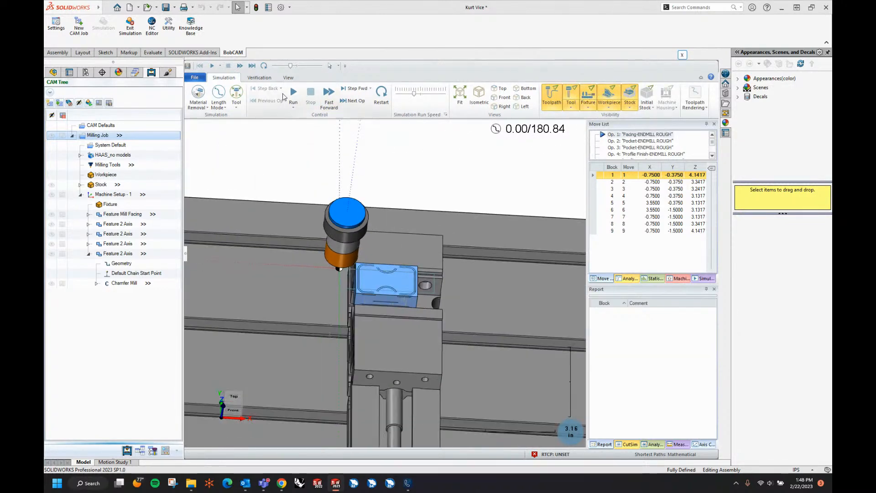
Run the simulation and switch its view reference from Tool to Workpiece / Stock
left_click(294, 93)
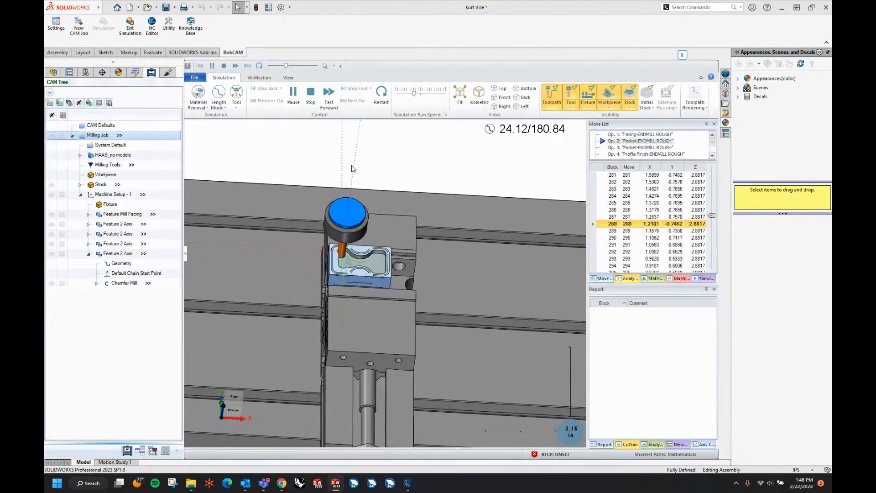
left_click(237, 104)
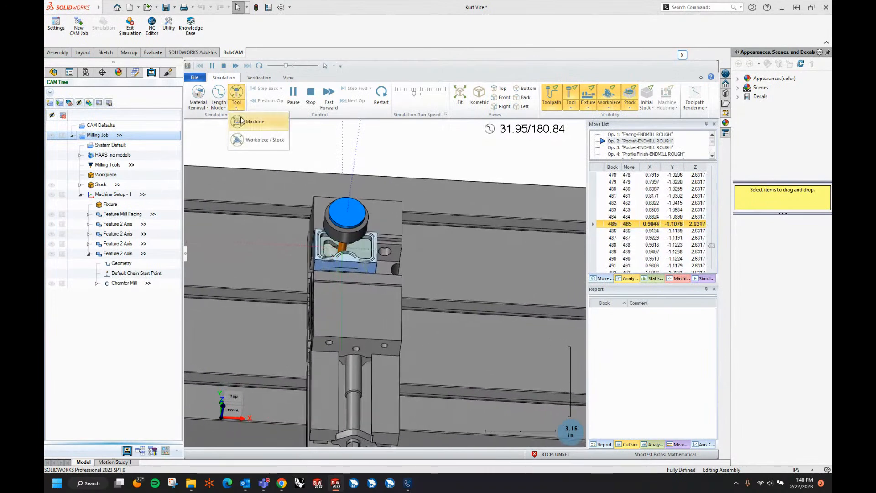
left_click(245, 142)
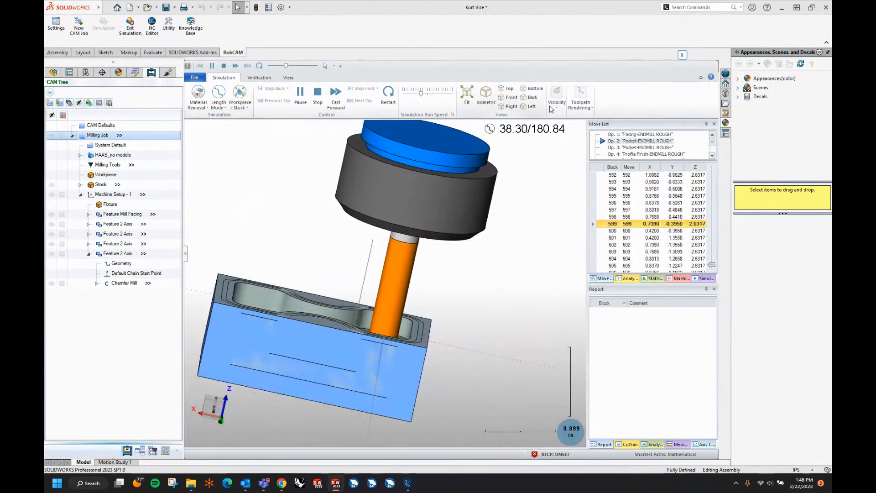
Show the fixture in the running simulation and examine the part in the vise through the final chamfer operation
left_click(556, 96)
left_click(595, 135)
scroll(392, 231, "down", 5)
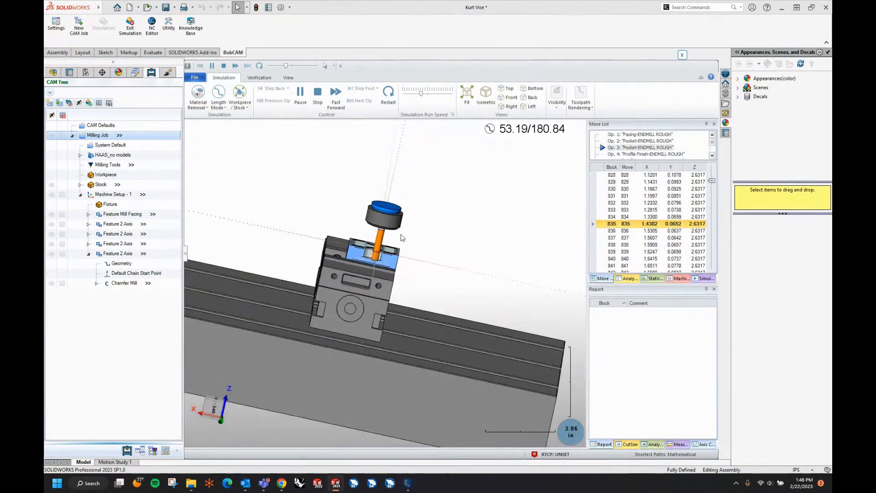
middle_click_drag(400, 236, 358, 277)
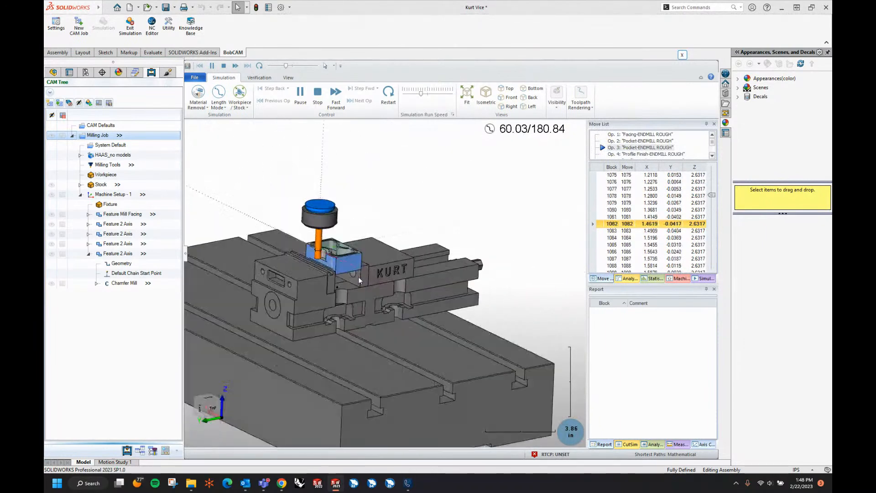
scroll(315, 261, "down", 5)
scroll(347, 273, "down", 3)
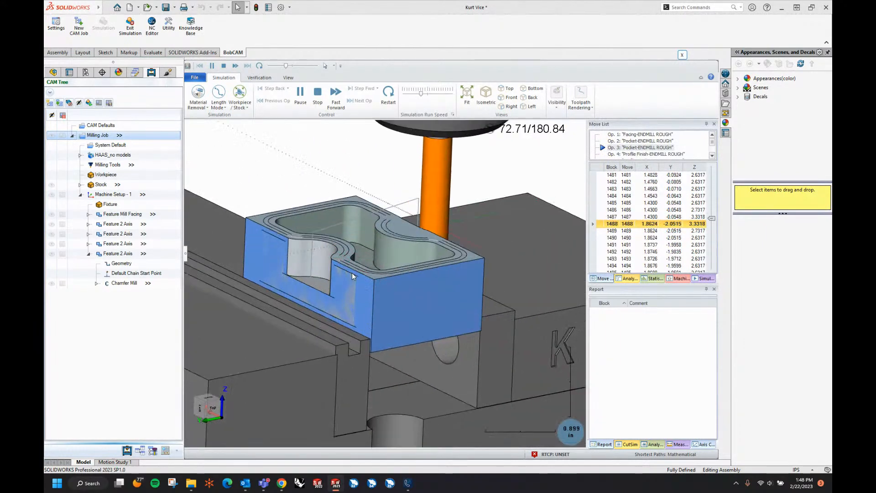
middle_click_drag(385, 264, 377, 276)
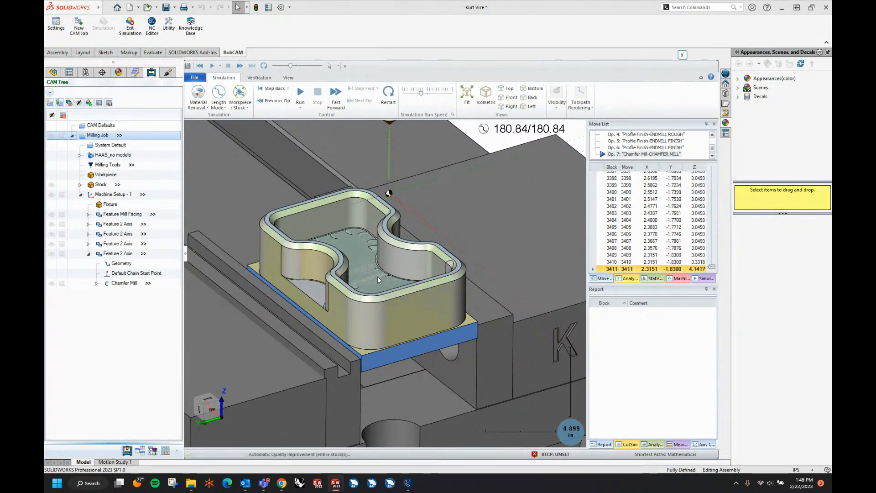
middle_click_drag(382, 277, 414, 299)
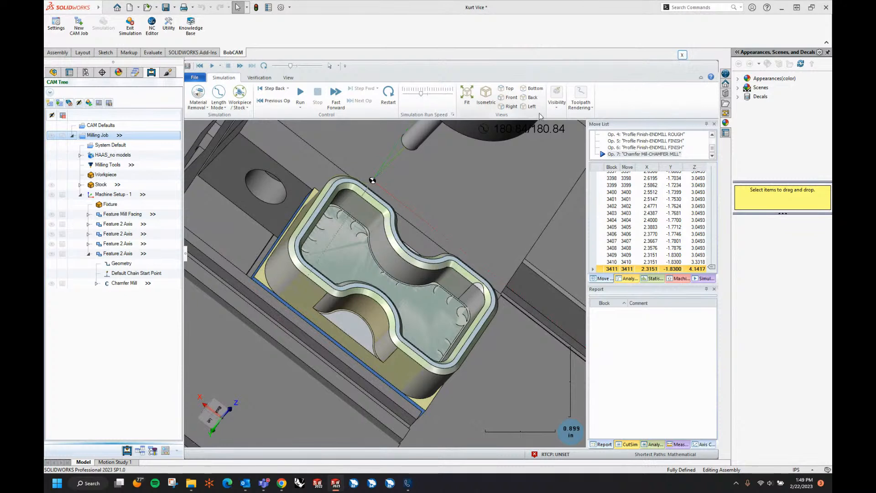
Hide the workpiece in the simulation, leaving the fixture and stock displayed
left_click(562, 109)
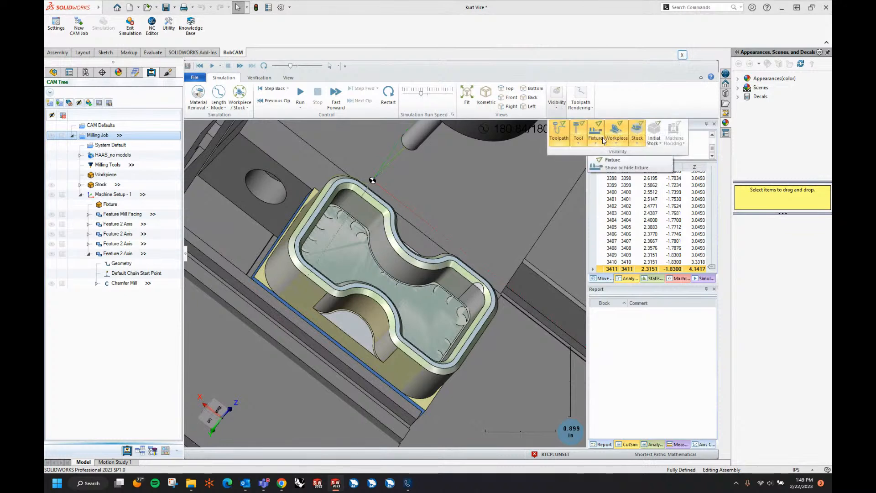
left_click(638, 144)
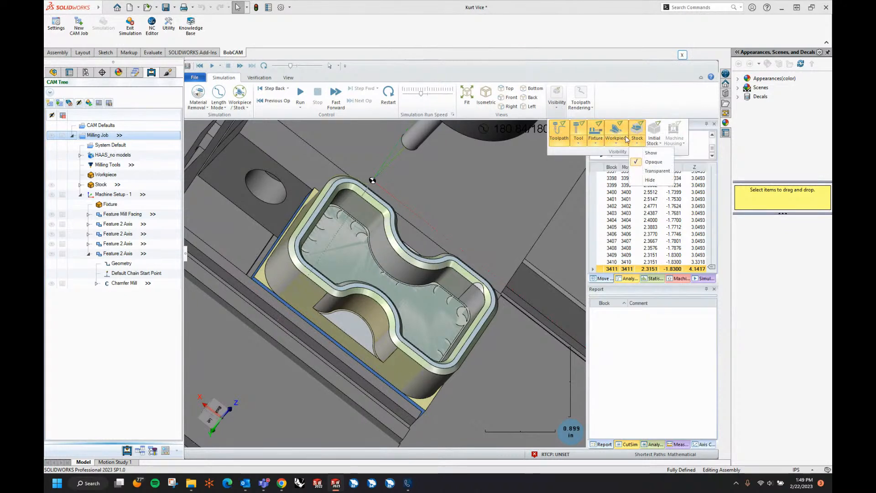
left_click(617, 144)
left_click(624, 181)
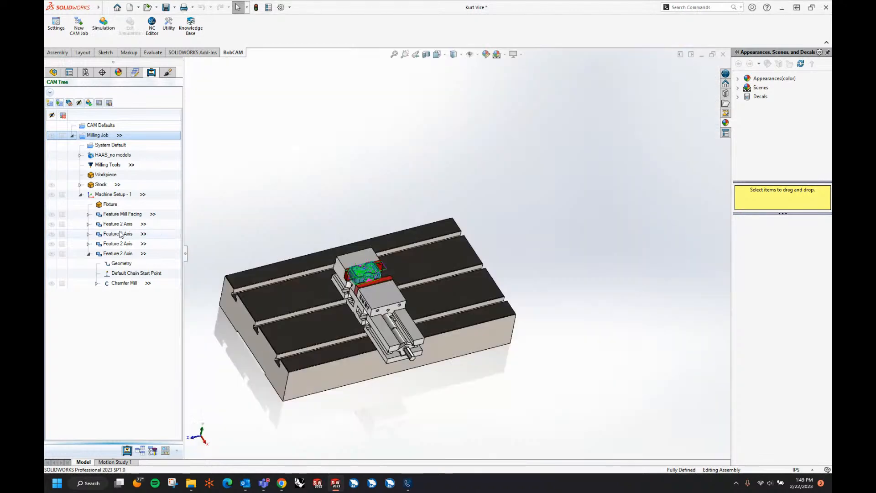
Blank all toolpaths and the stock of the Milling Job in the model view
left_click(119, 234)
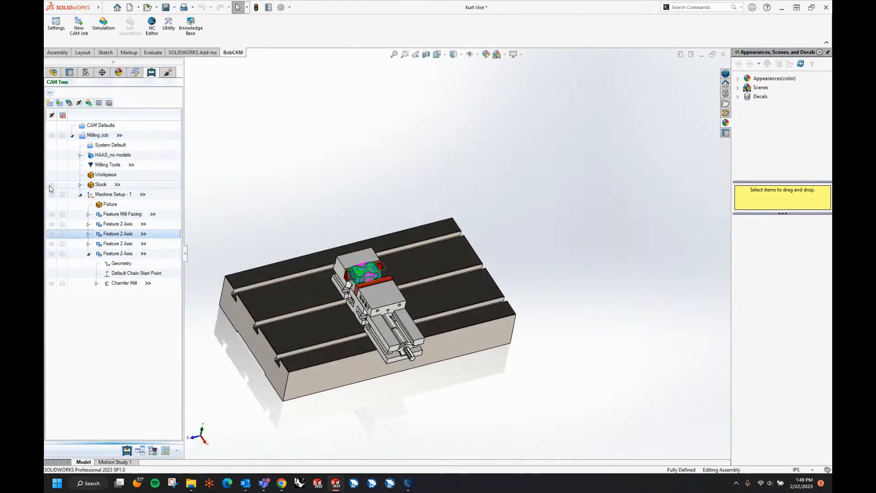
left_click(53, 137)
scroll(357, 269, "down", 10)
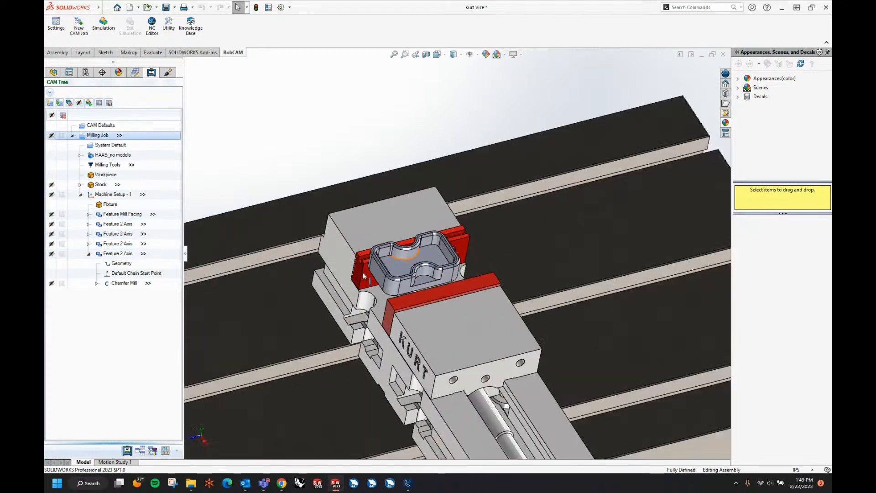
Modify the default chain start point of the first Feature 2 Axis, placing it midway along the pocket's straight short side
left_click(117, 226)
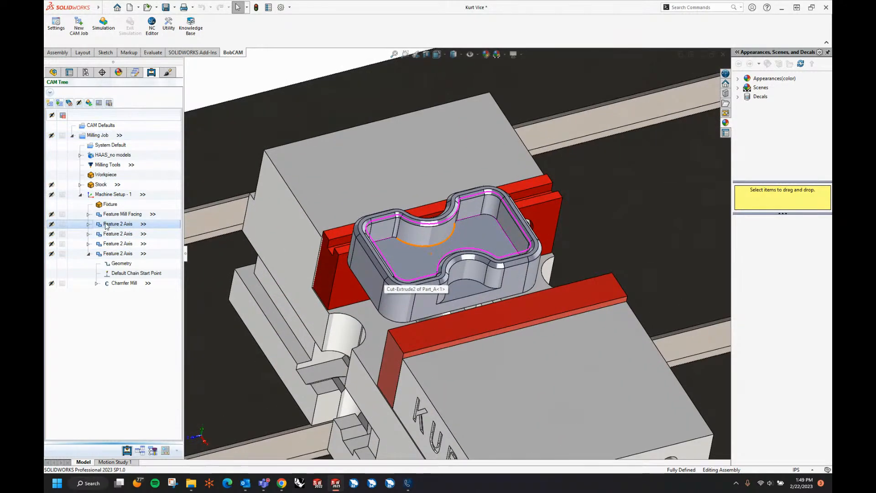
left_click(88, 224)
left_click(124, 263)
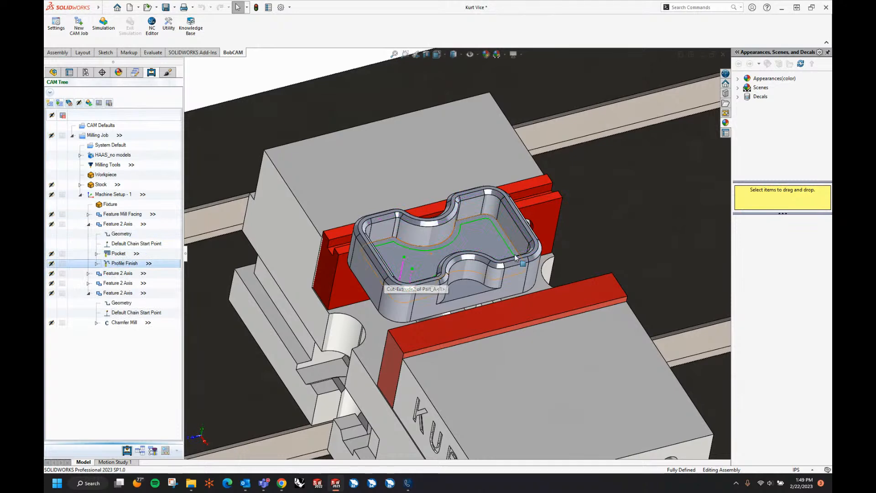
middle_click_drag(456, 296, 435, 348)
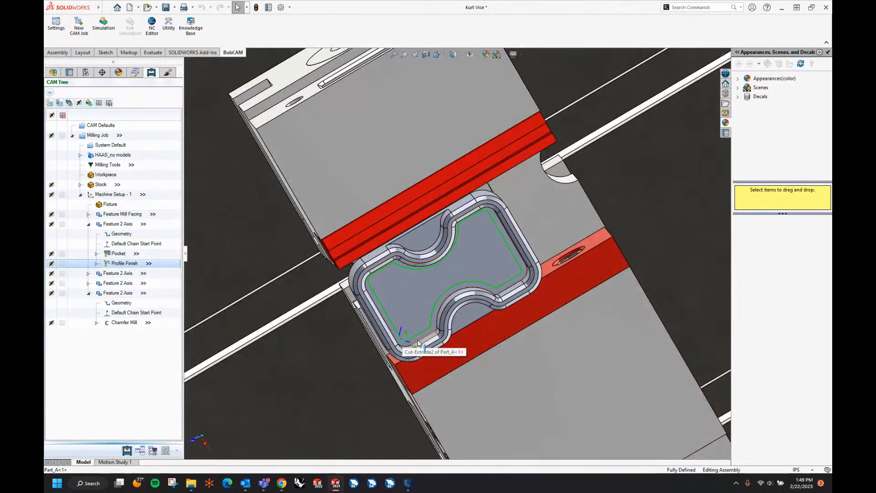
right_click(139, 247)
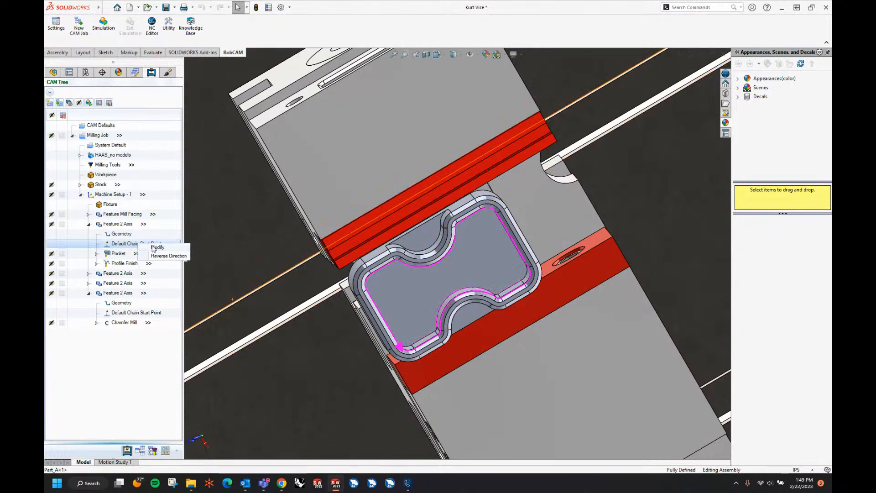
left_click(154, 248)
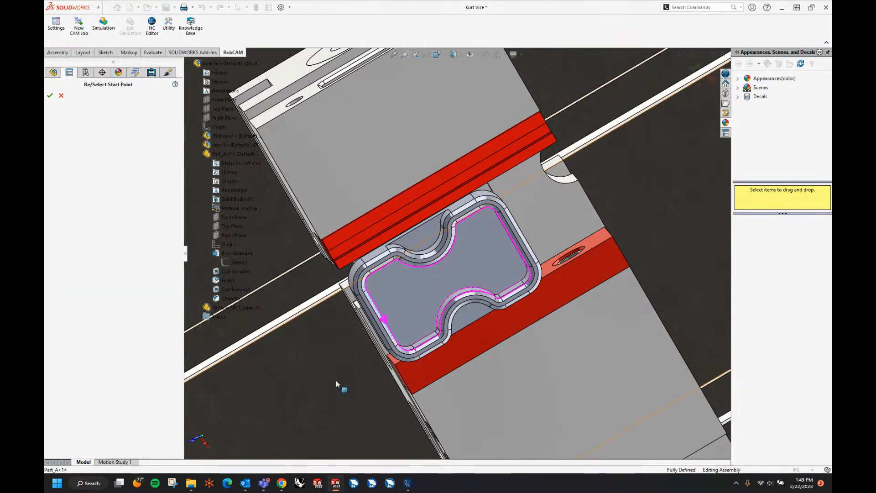
left_click(50, 96)
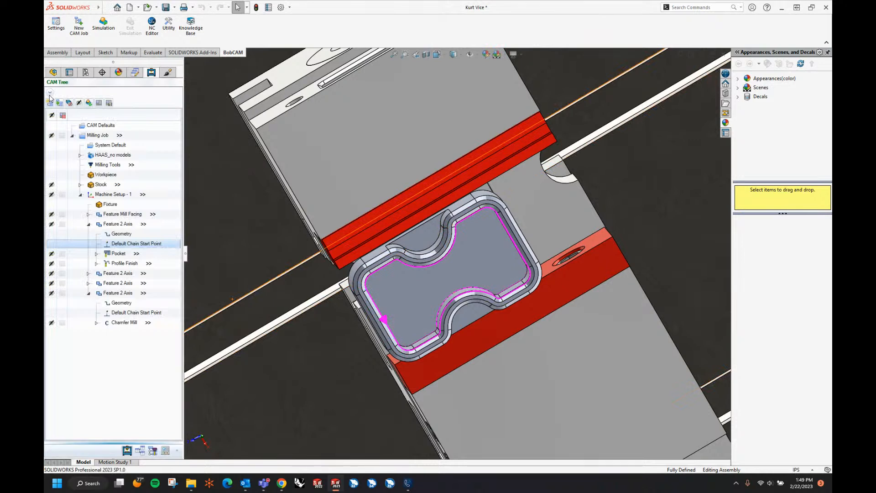
Recompute the Profile Finish toolpath of the first Feature 2 Axis and collapse the feature in the CAM Tree
right_click(120, 264)
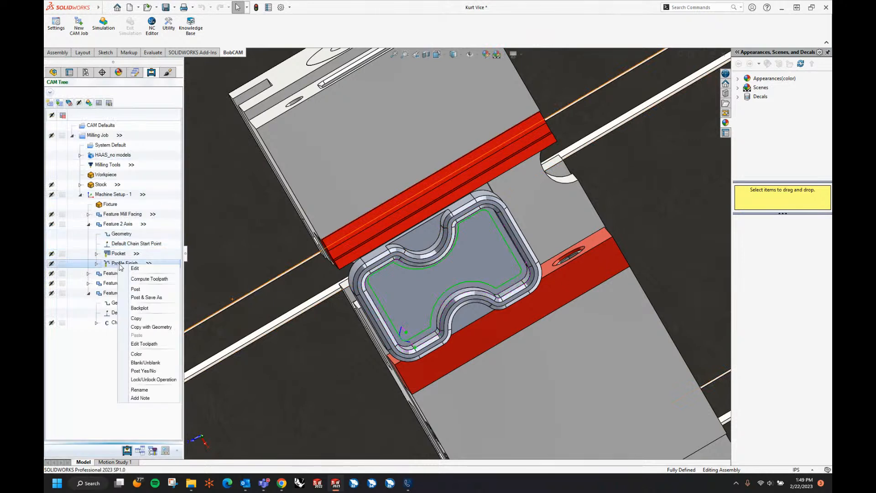
left_click(141, 279)
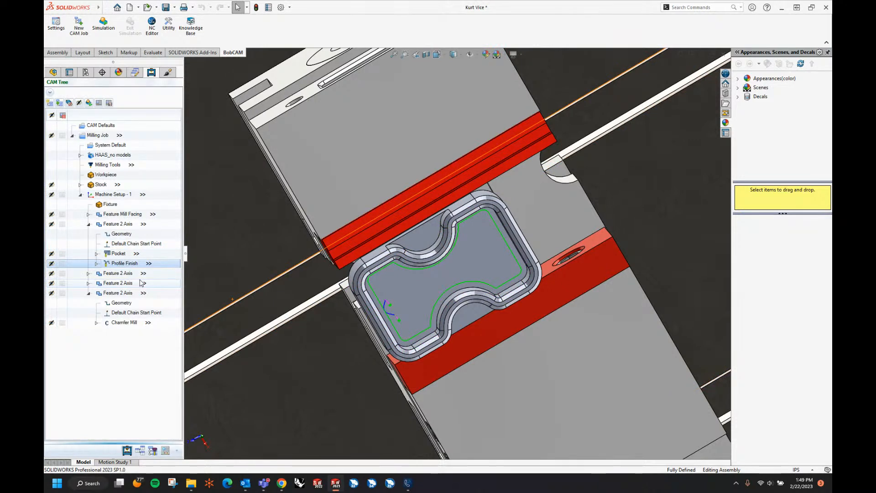
left_click(88, 224)
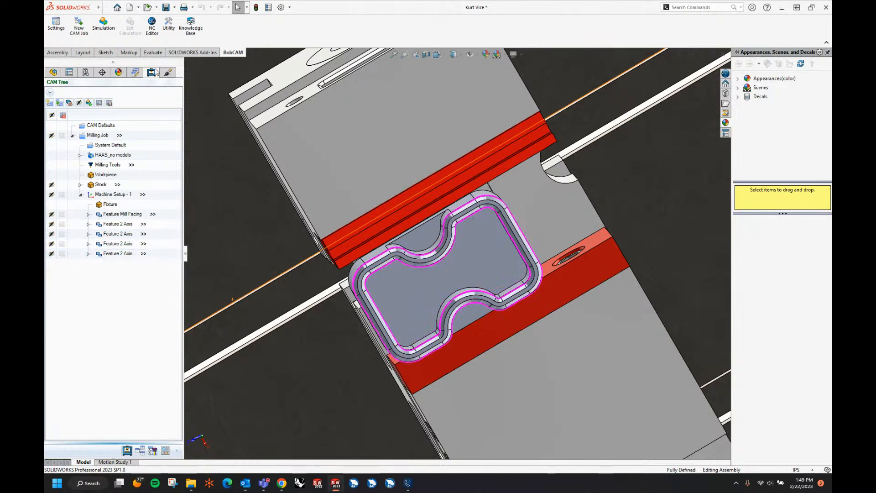
Launch and run the simulation again with the fixture shown, and view the machined part up close
left_click(110, 32)
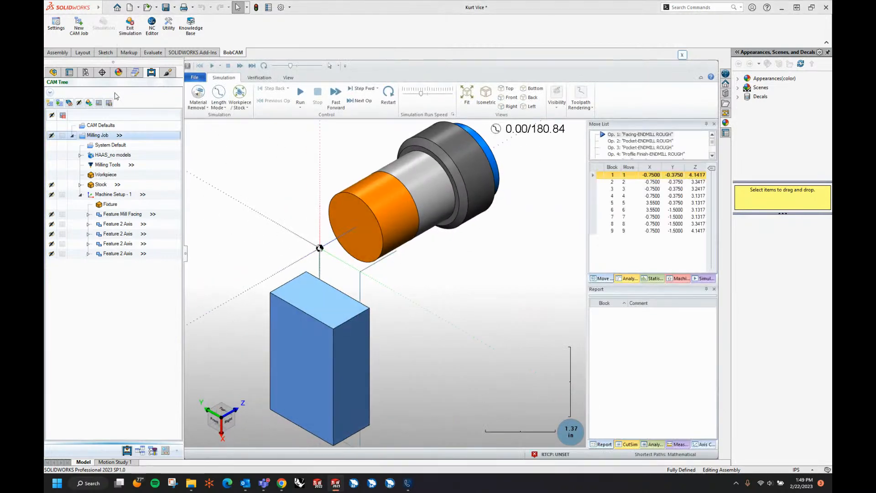
middle_click_drag(381, 228, 275, 236)
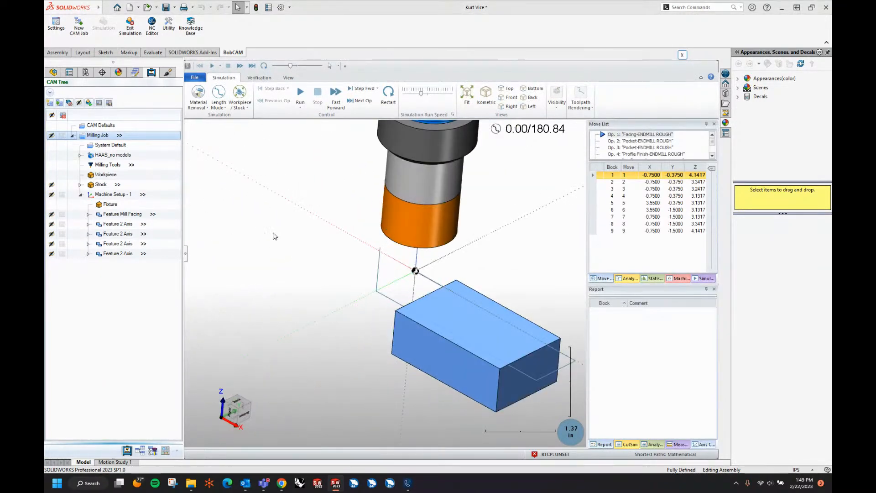
left_click(300, 93)
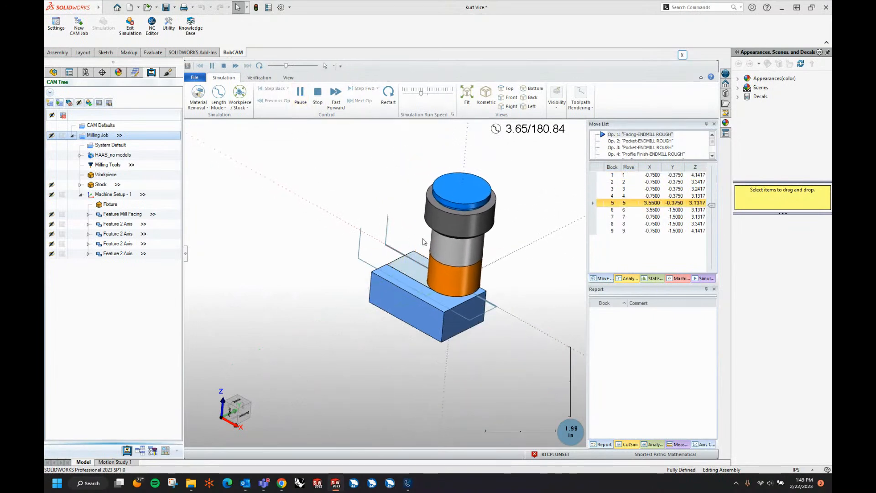
left_click(556, 97)
left_click(596, 131)
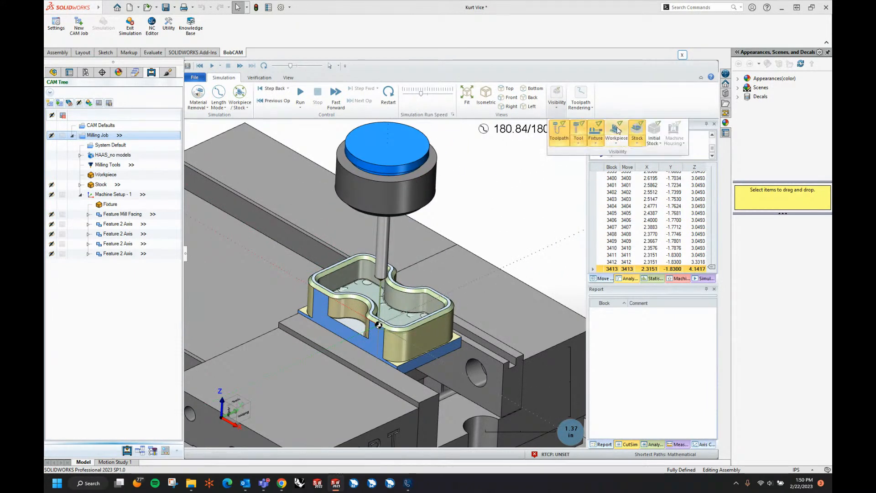
scroll(366, 348, "down", 8)
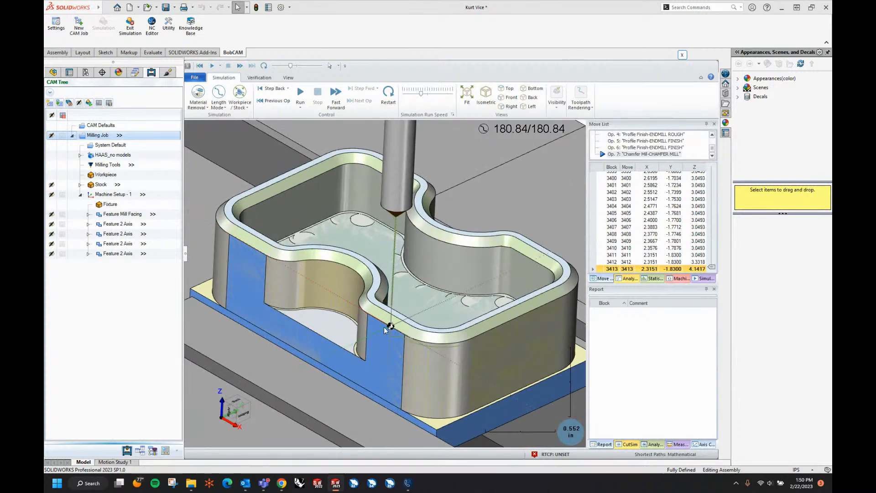
mouse_move(386, 347)
middle_mouse_down()
mouse_move(440, 352)
mouse_move(445, 362)
mouse_move(432, 368)
mouse_move(382, 332)
middle_mouse_up()
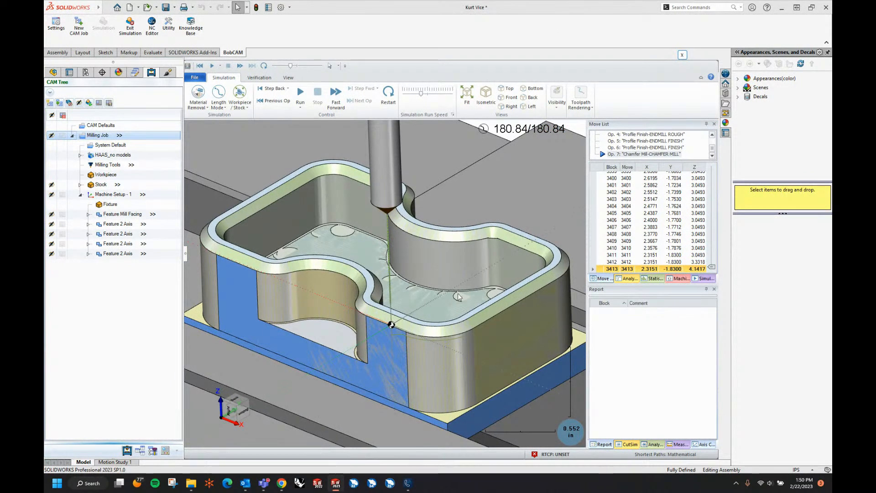
Set the simulation's analysis color scheme from Operation number to None and examine the machined walls and chamfer
left_click(653, 444)
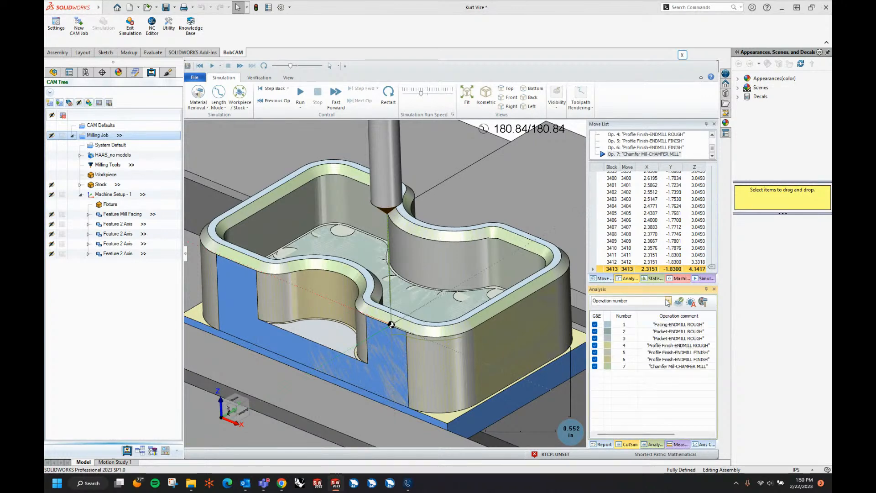
left_click(668, 301)
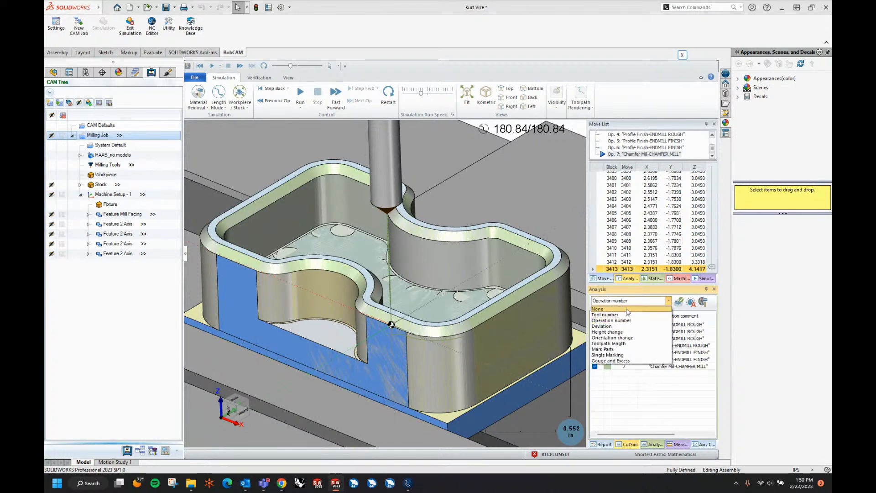
left_click(598, 309)
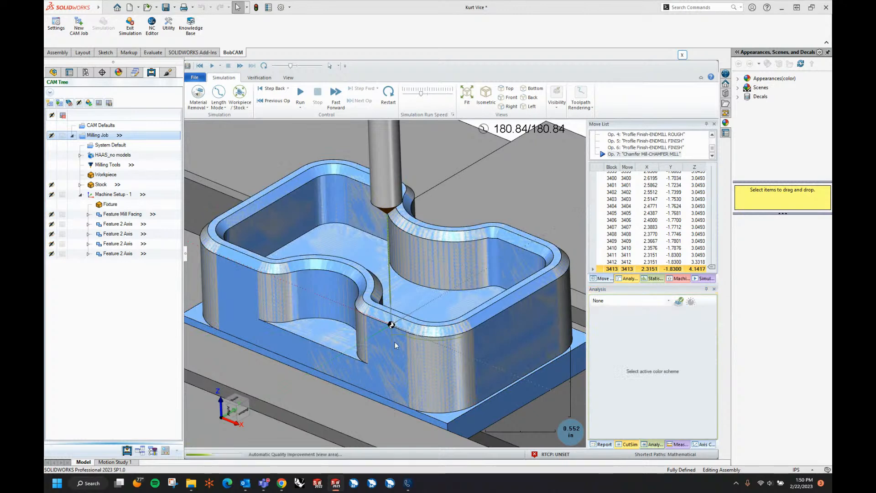
scroll(489, 240, "up", 5)
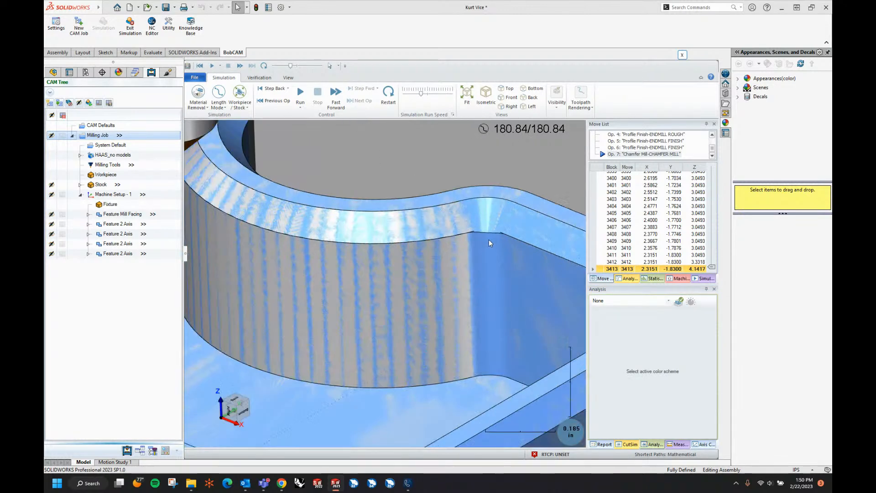
mouse_move(489, 238)
middle_mouse_down()
mouse_move(492, 254)
mouse_move(483, 231)
middle_mouse_up()
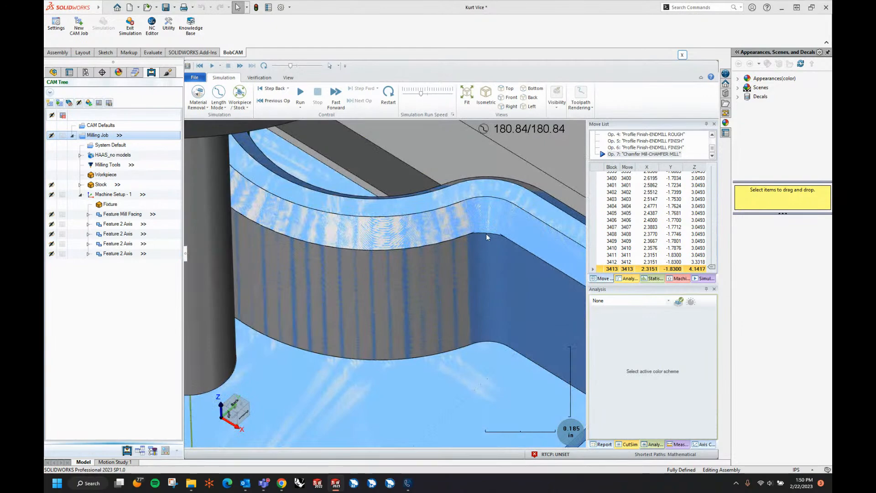
scroll(502, 266, "down", 5)
middle_click_drag(502, 266, 548, 285)
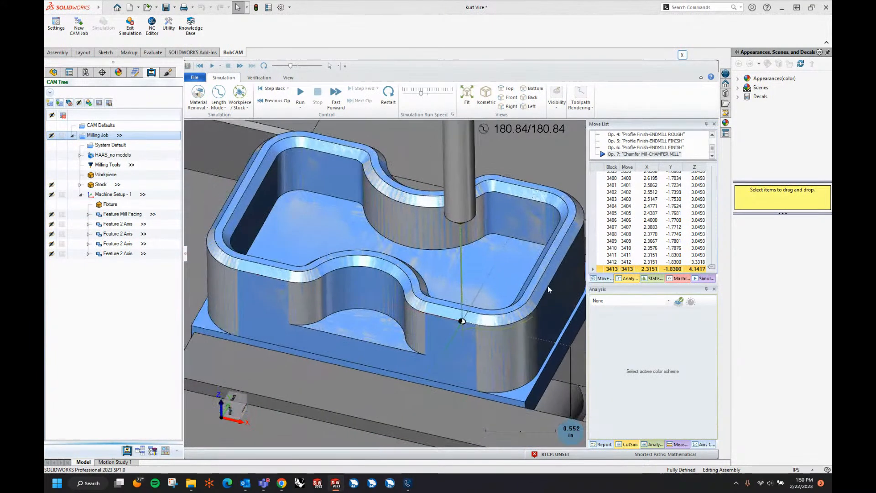
scroll(526, 295, "down", 2)
scroll(247, 331, "down", 1)
scroll(320, 325, "down", 1)
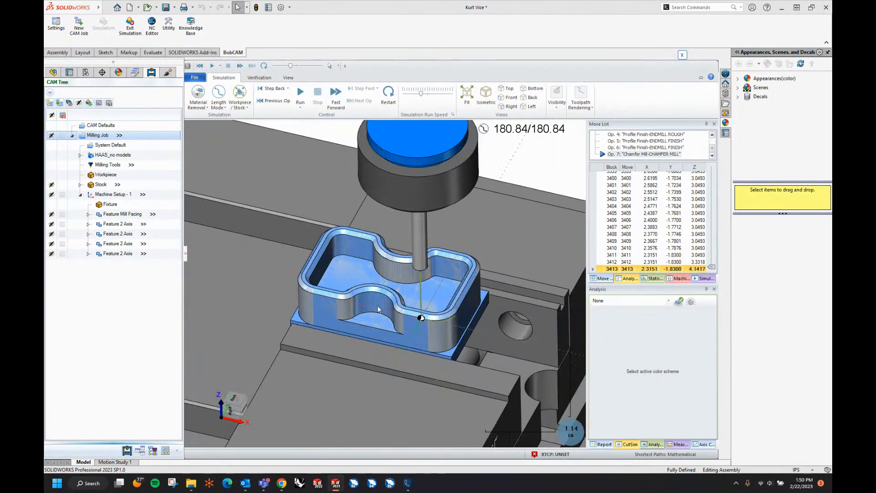
Exit the simulation and show the Pocket toolpath of the first Feature 2 Axis on the vise-mounted part
left_click(684, 55)
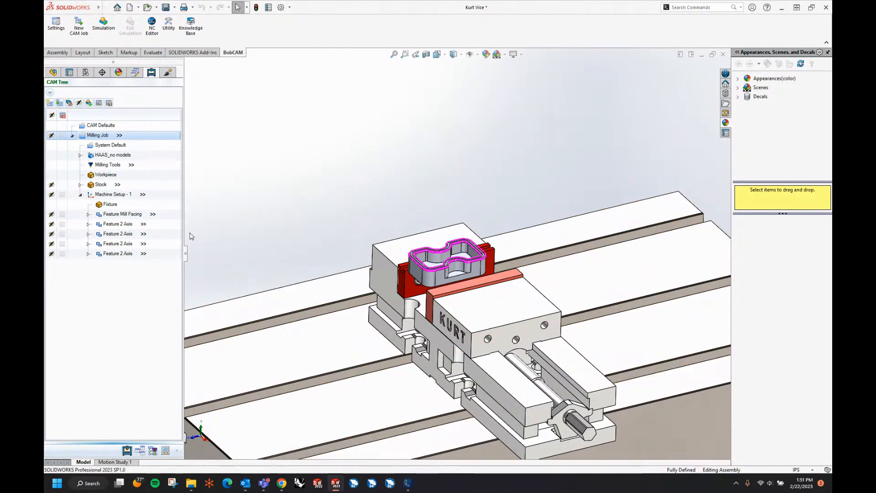
left_click(89, 224)
left_click(117, 253)
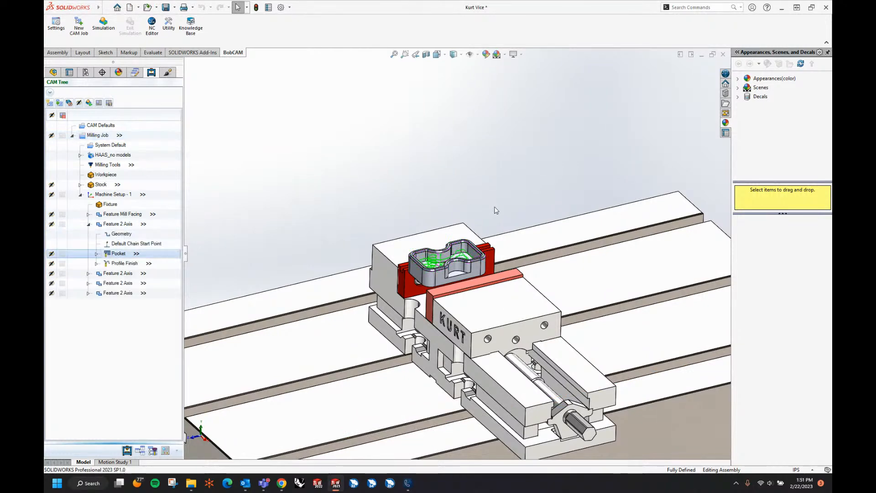
middle_click_drag(495, 208, 470, 267)
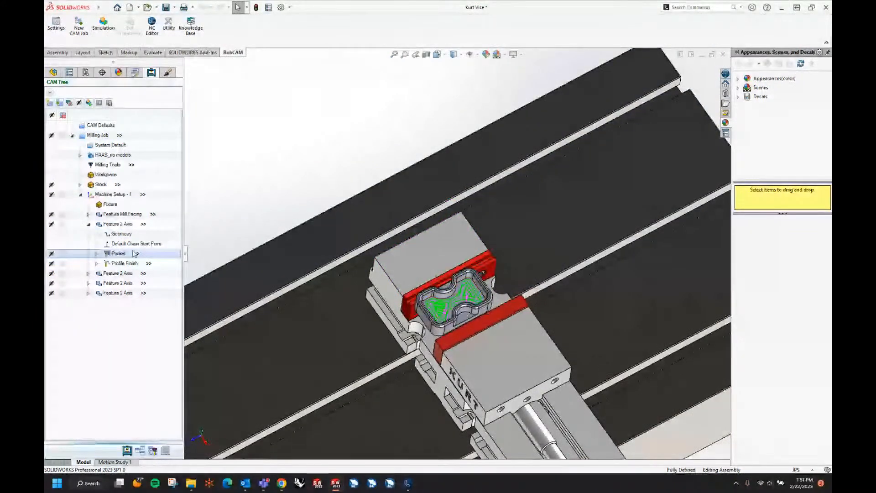
Enable Corner Slowdown for the first Feature 2 Axis's Pocket with a distance from corner of 0.06, and compute the toolpath
double_click(134, 254)
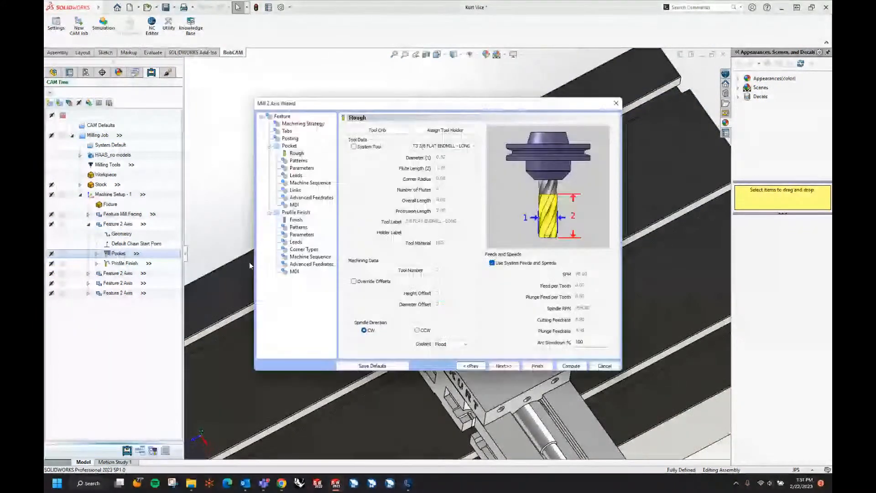
left_click(311, 198)
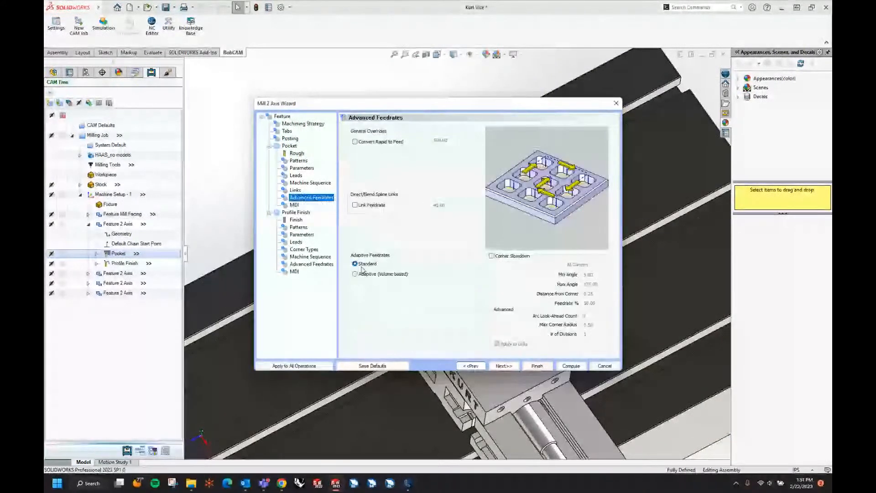
left_click(491, 256)
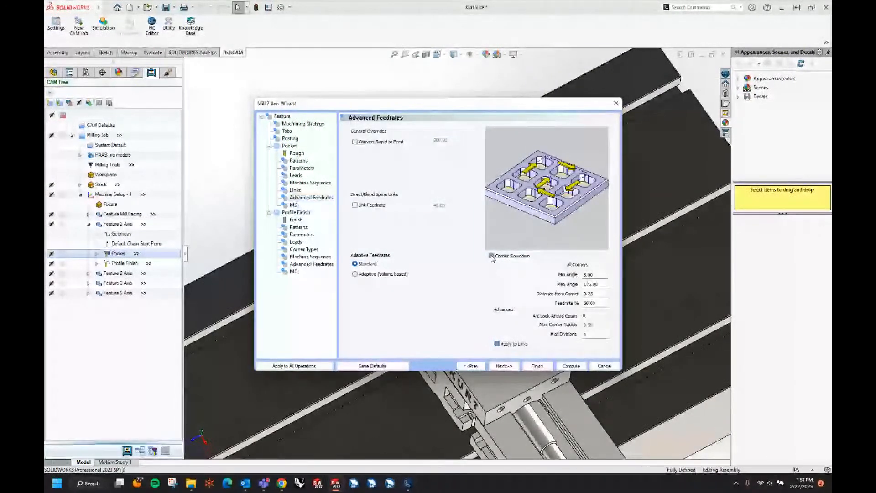
double_click(601, 303)
double_click(600, 294)
type(".")
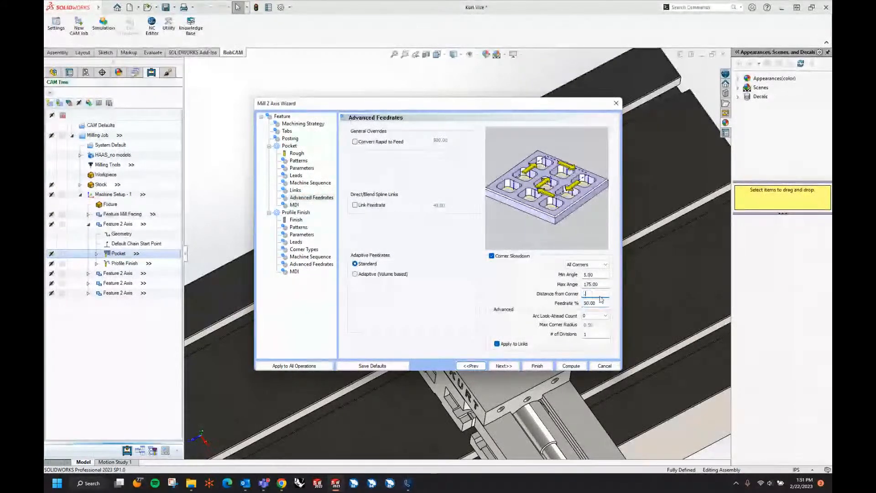
type("06")
key("Tab")
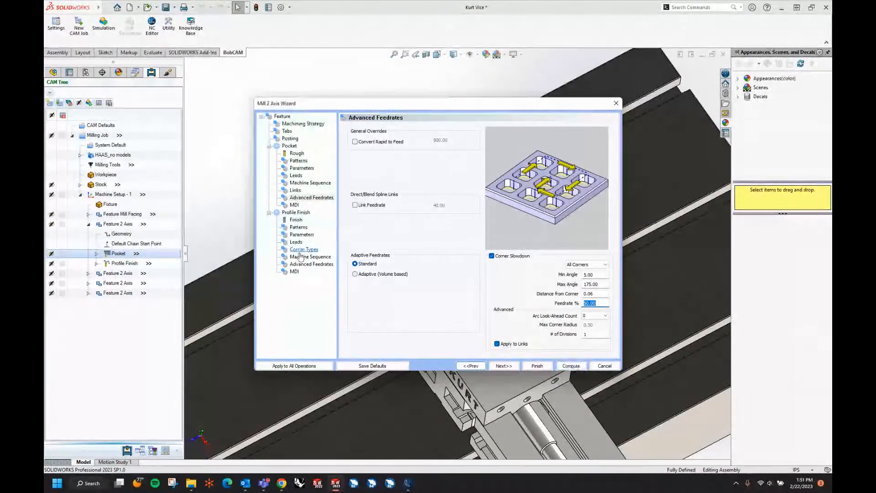
left_click(571, 366)
Switch the second Feature 2 Axis's Pocket to Adaptive (Volume based) feedrates with a minimum feedrate of 25%
left_click(88, 274)
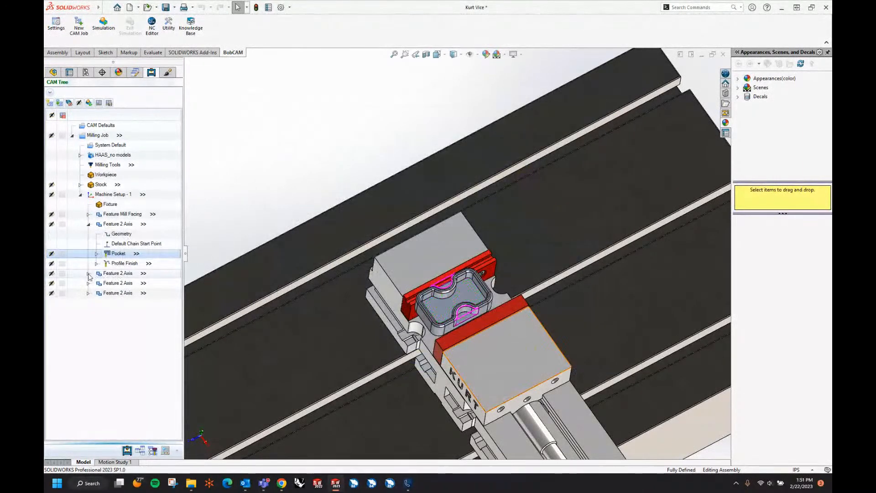
left_click(118, 303)
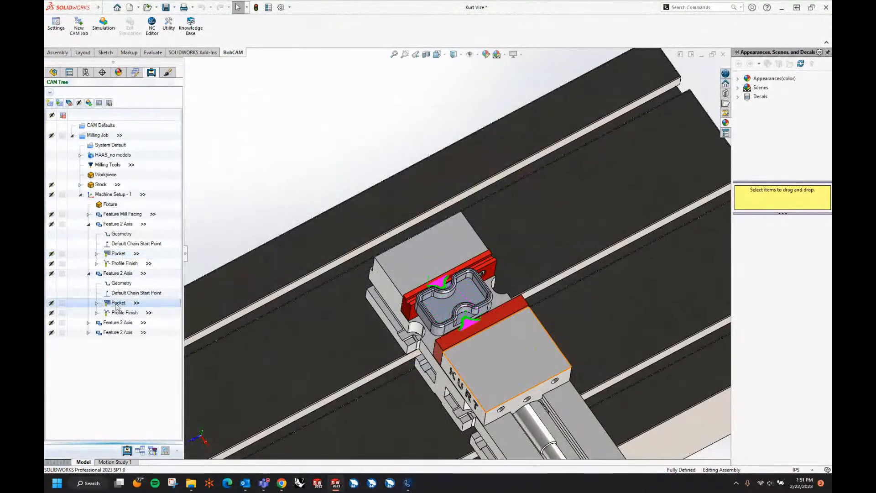
right_click(118, 305)
left_click(132, 308)
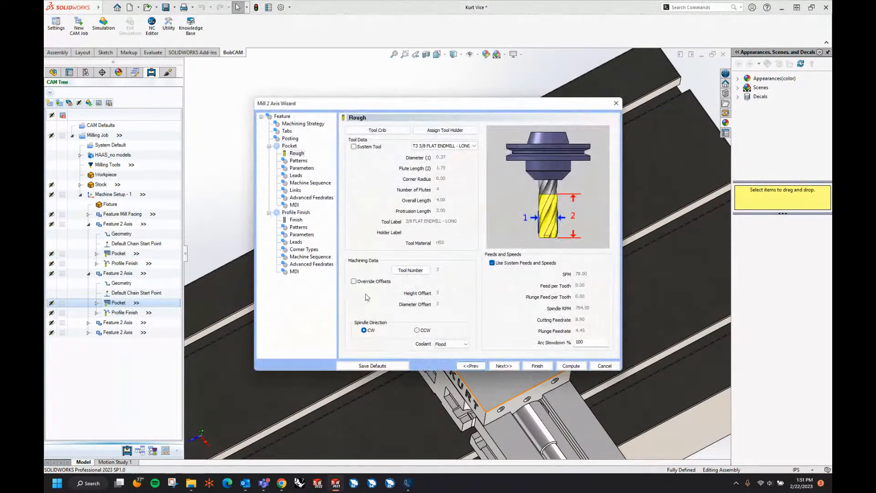
left_click(312, 197)
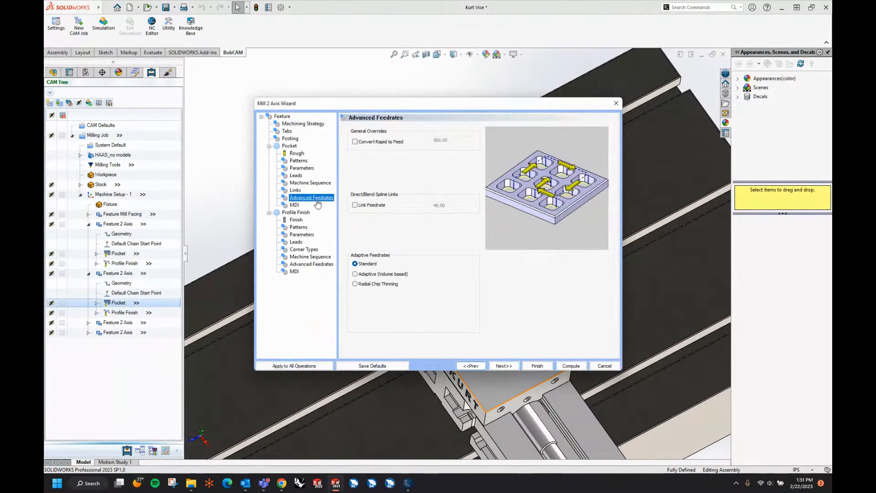
left_click(360, 274)
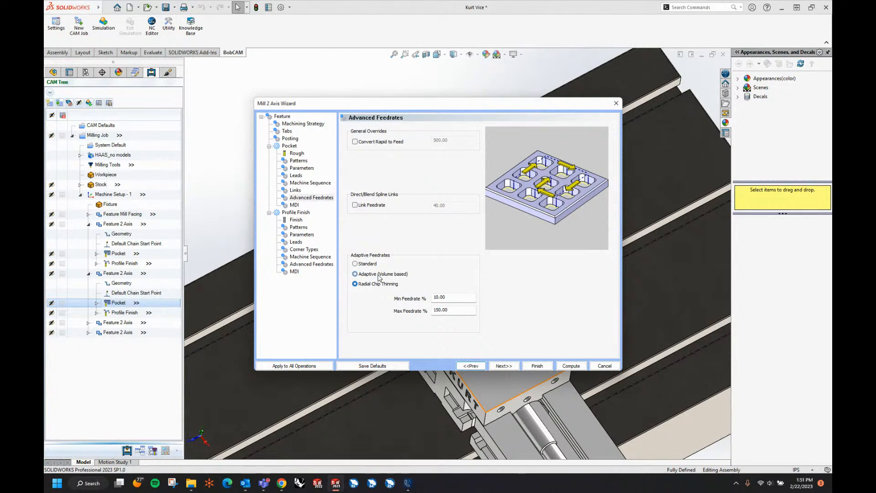
double_click(461, 299)
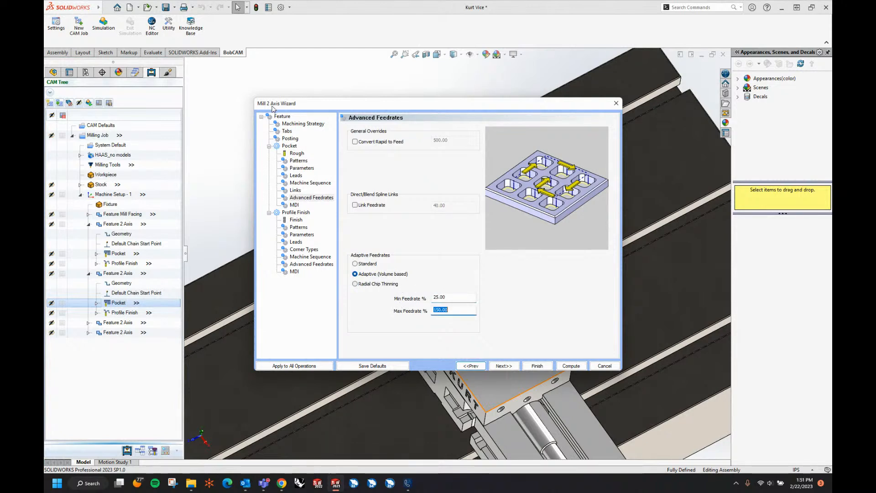
Turn off system feeds and speeds for this pocket's Rough tool, set the cutting feedrate to 100, and compute the toolpath
left_click(294, 154)
left_click(492, 263)
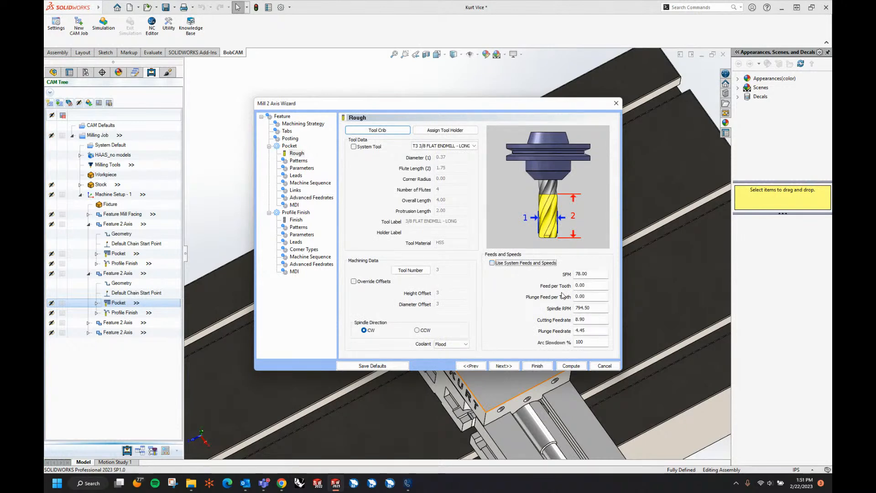
left_click(591, 320)
type("100")
key("Tab")
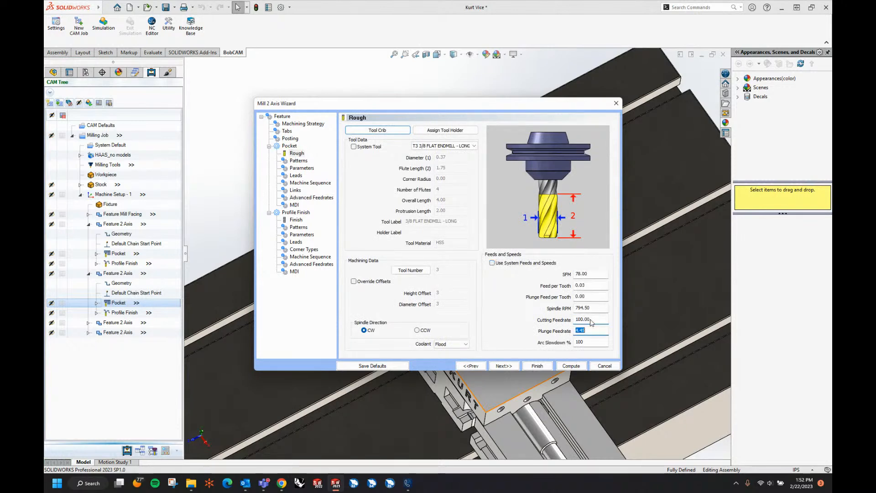
left_click(578, 364)
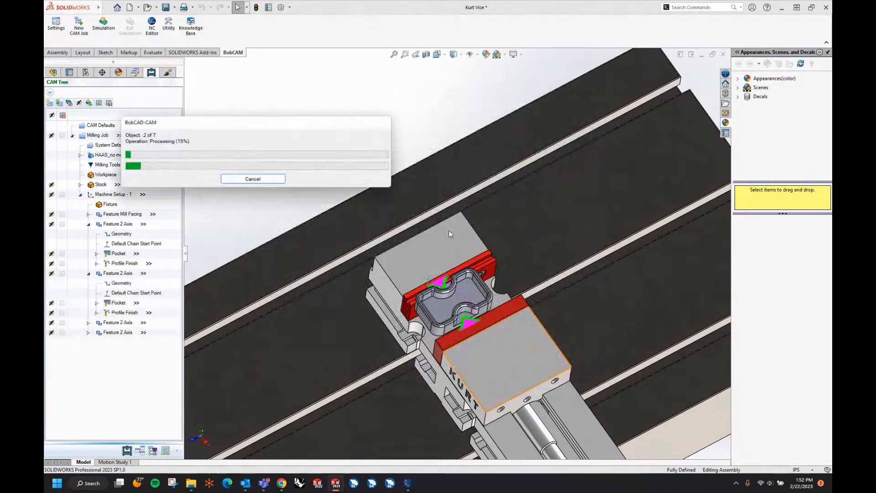
Post the first Feature 2 Axis's Pocket operation and open its code in the NC Editor with a widened code area
right_click(118, 254)
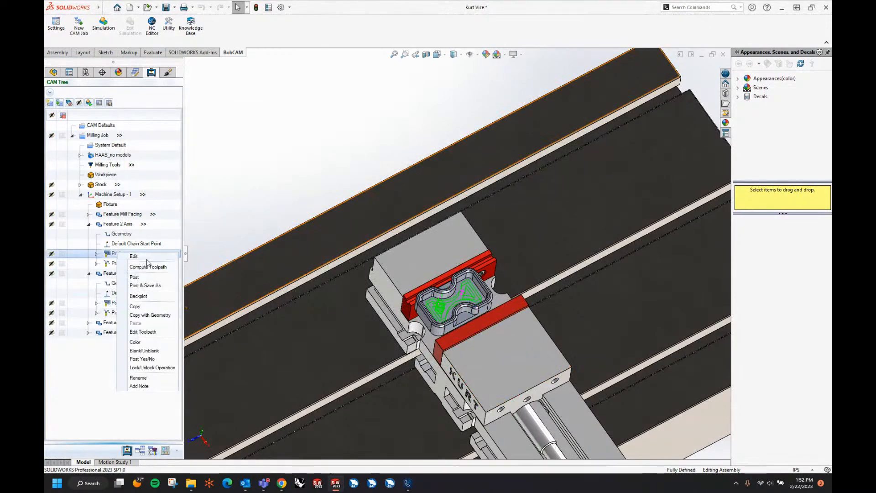
left_click(147, 277)
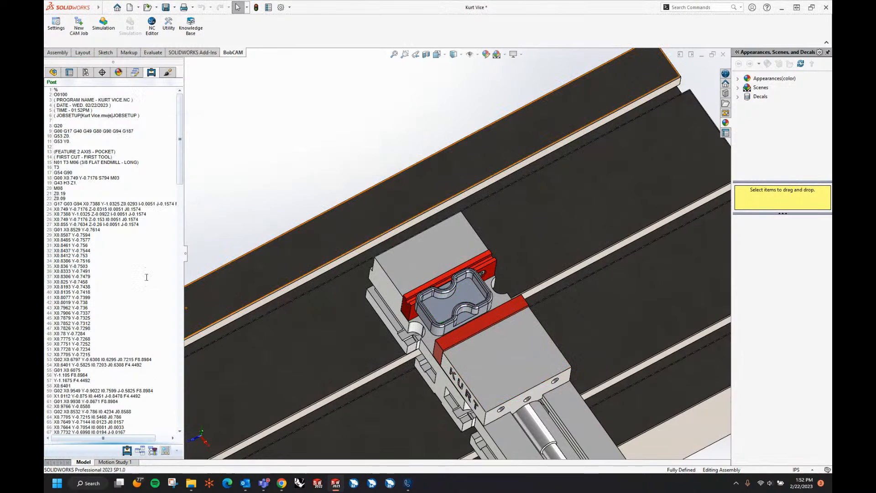
right_click(143, 240)
left_click(156, 254)
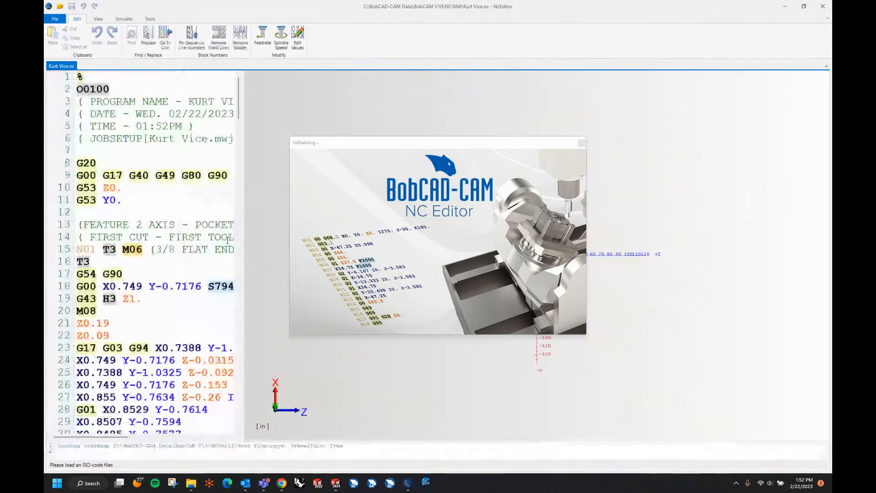
left_click_drag(244, 253, 543, 250)
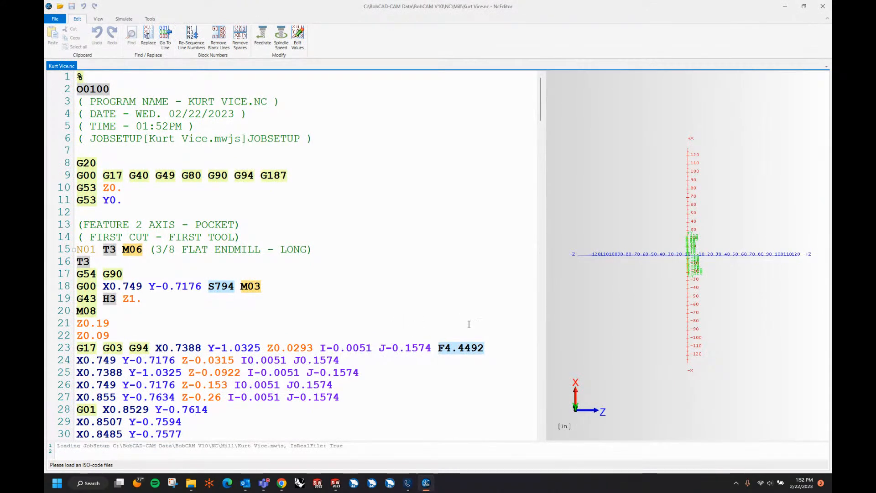
Examine the feedrate changes at the corners throughout the posted pocket code, then close the NC Editor and return to the CAM Tree
scroll(469, 324, "down", 5)
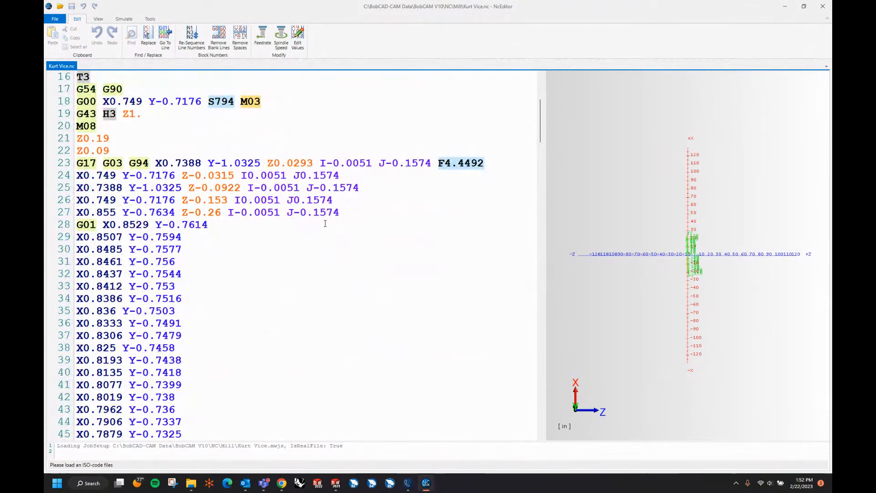
scroll(325, 224, "down", 3)
scroll(325, 224, "down", 2)
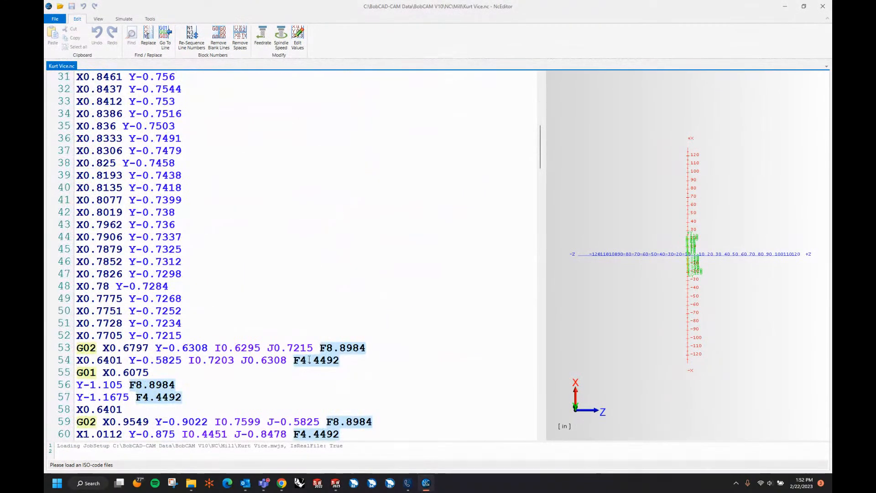
scroll(224, 301, "down", 2)
scroll(302, 333, "down", 1)
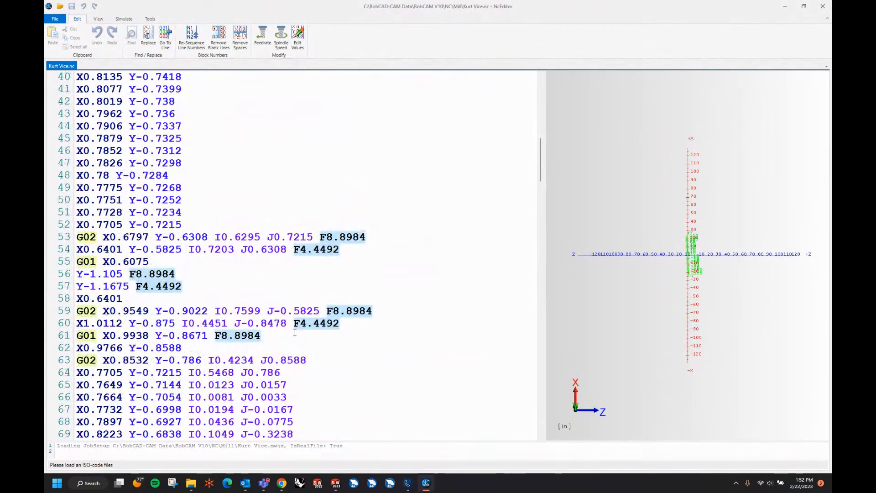
scroll(297, 334, "down", 8)
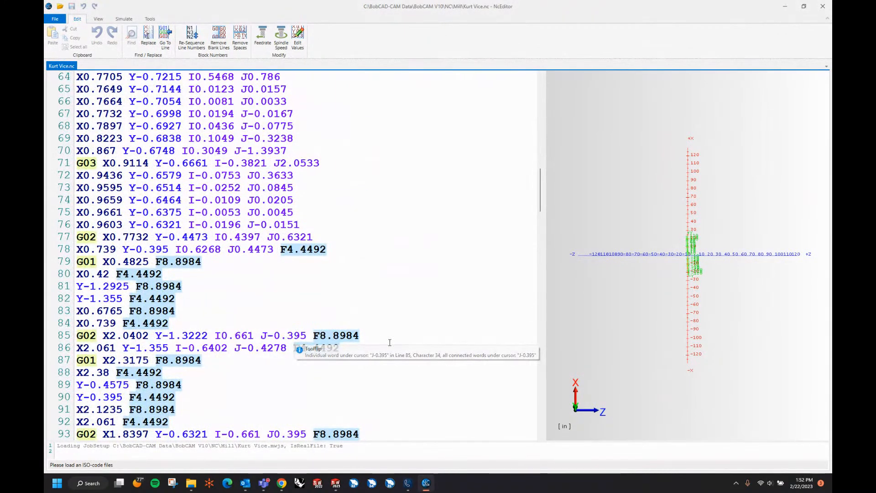
scroll(389, 342, "down", 8)
scroll(390, 342, "down", 4)
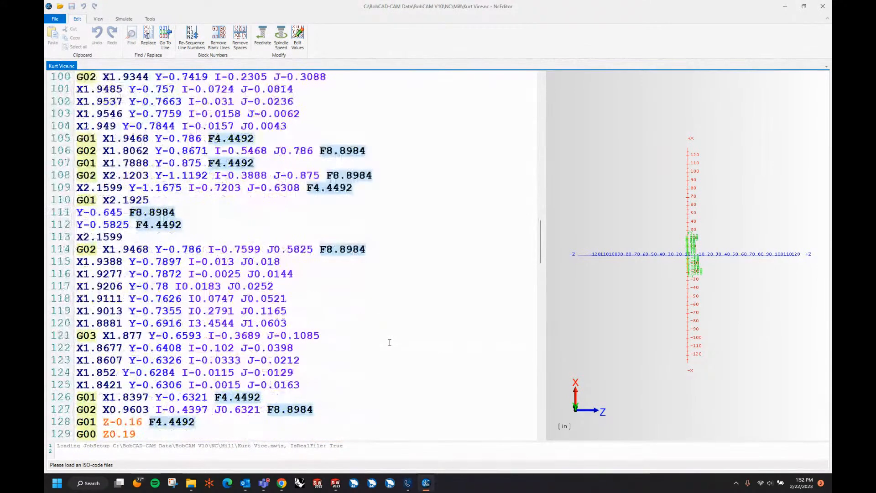
scroll(389, 342, "down", 6)
scroll(390, 342, "down", 9)
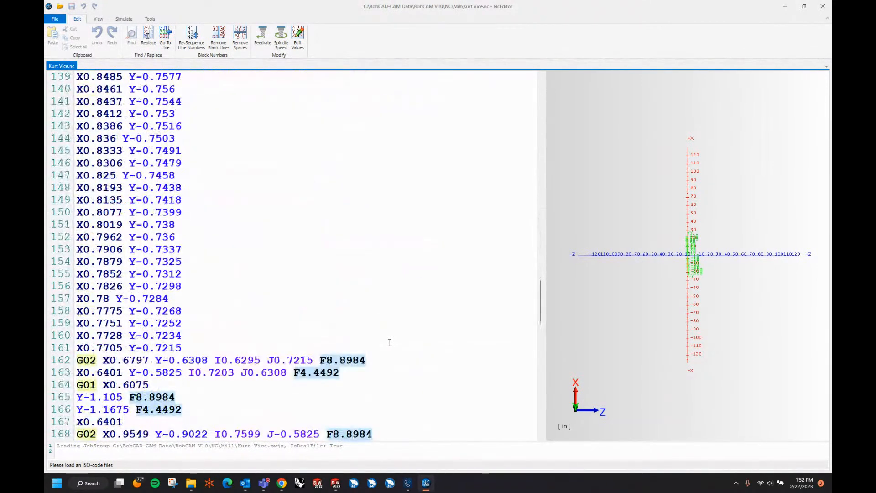
left_click(823, 6)
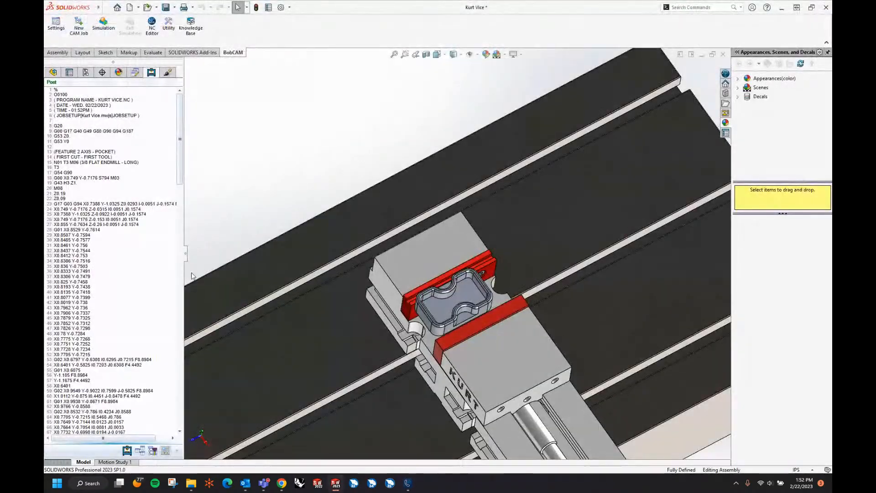
left_click(128, 451)
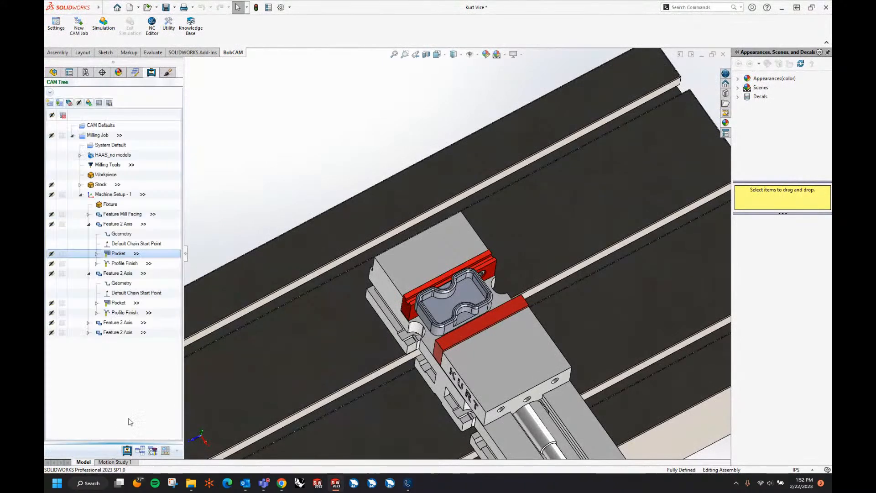
Override the first Feature 2 Axis's Pocket system feeds with a cutting feedrate of 100 and plunge feedrate of 50, and compute
right_click(122, 255)
left_click(137, 258)
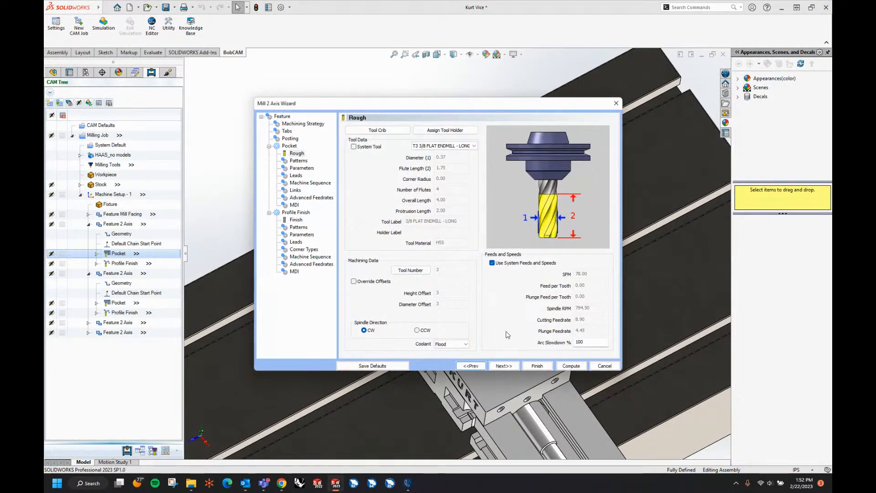
left_click(492, 263)
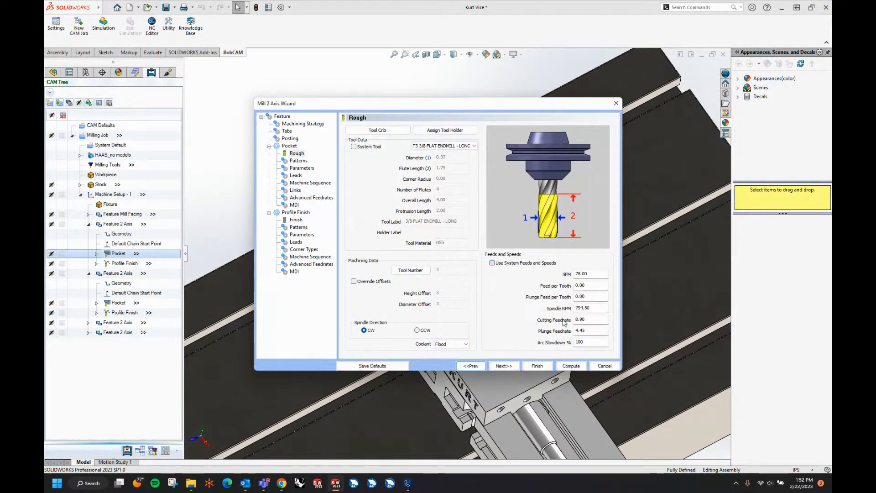
left_click(591, 321)
type("100")
key("Tab")
type("50")
key("Tab")
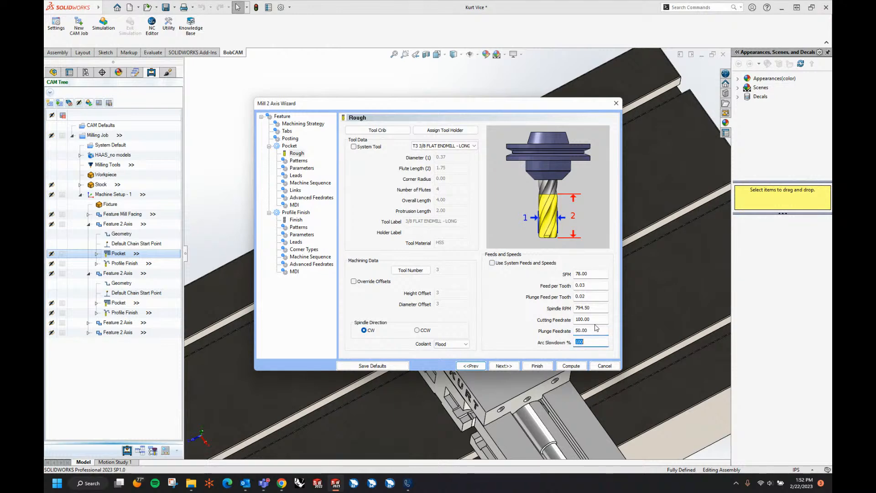
left_click(566, 366)
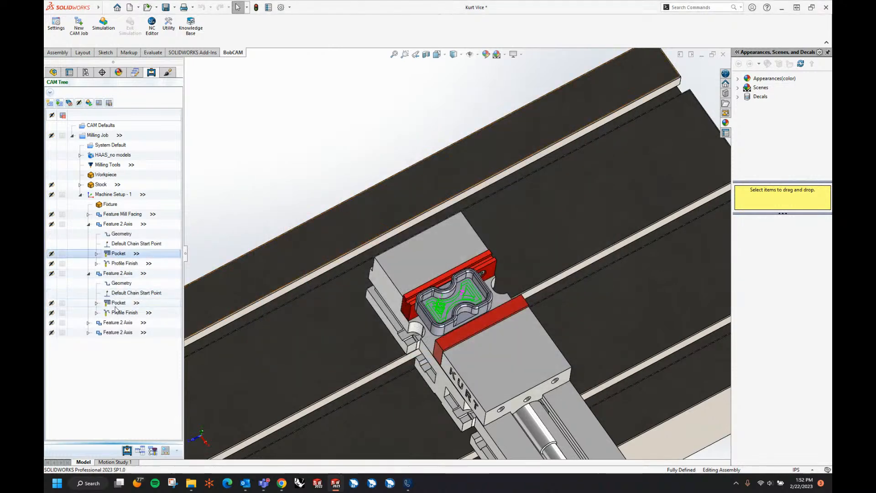
Edit the plunge feedrate of the second Feature 2 Axis's Pocket and recompute its toolpath
right_click(118, 303)
left_click(137, 311)
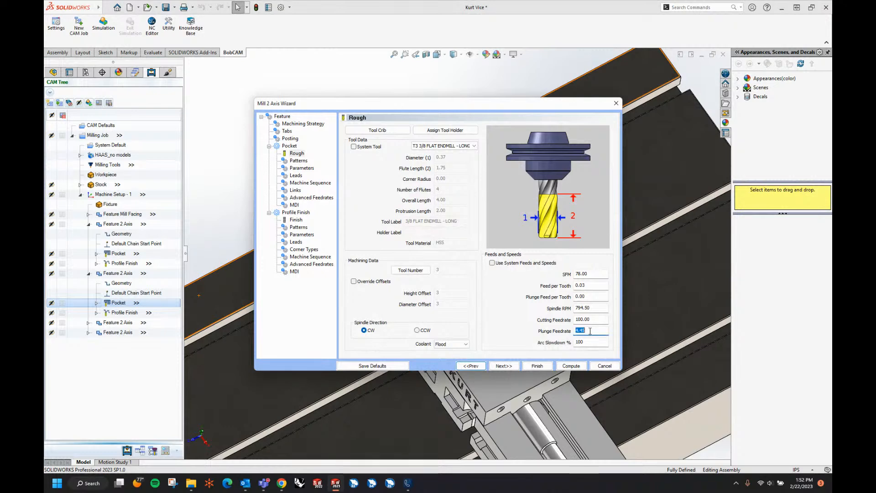
left_click(572, 366)
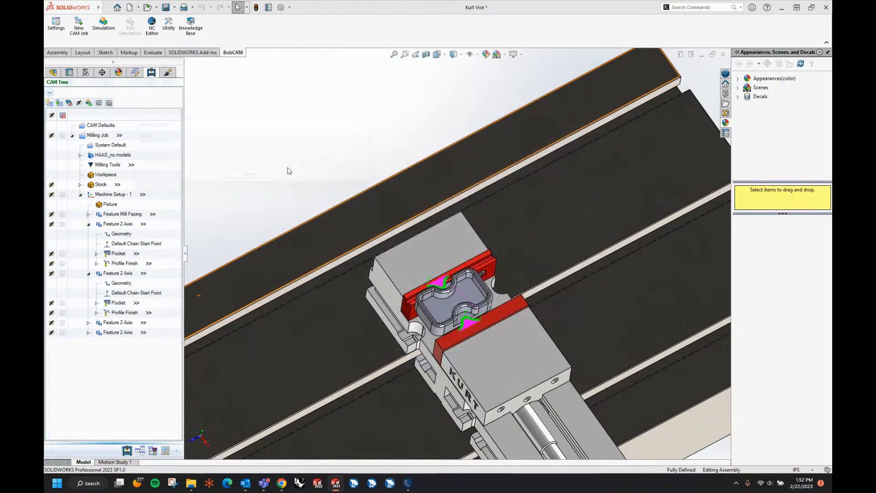
Post the recomputed first Feature 2 Axis's Pocket and open its code in the NC Editor with a widened code area
left_click(120, 254)
right_click(125, 254)
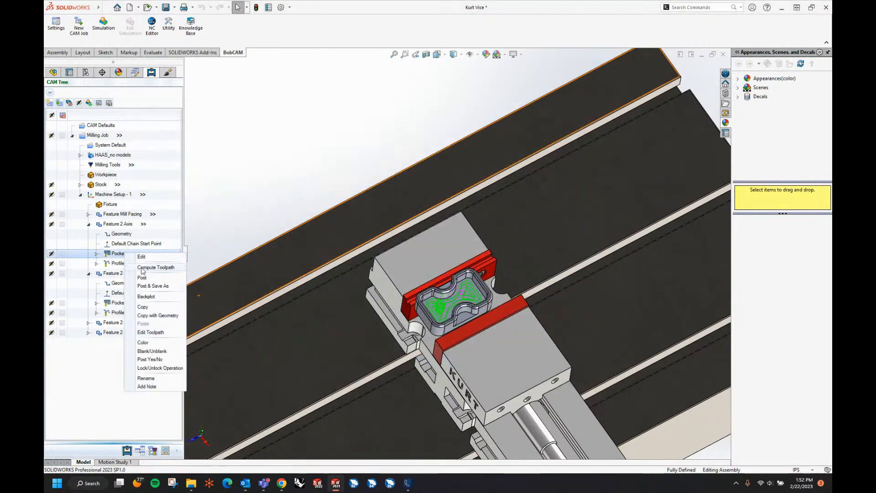
left_click(145, 283)
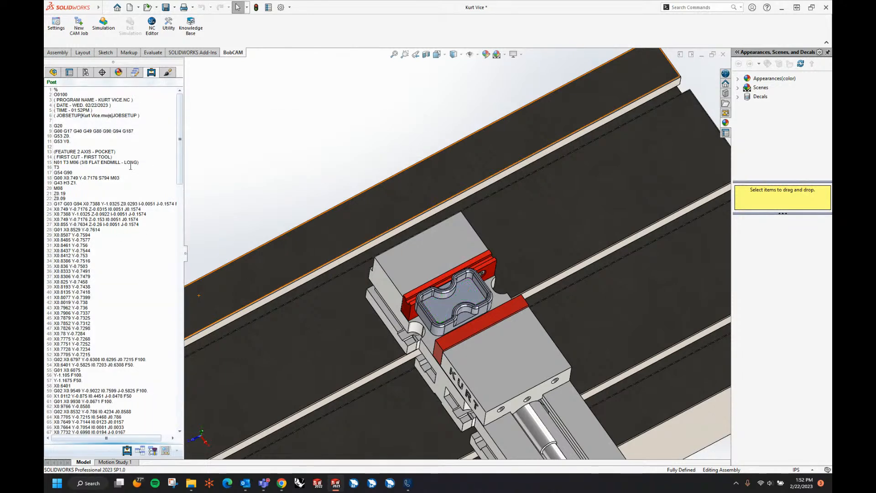
right_click(130, 166)
left_click(140, 181)
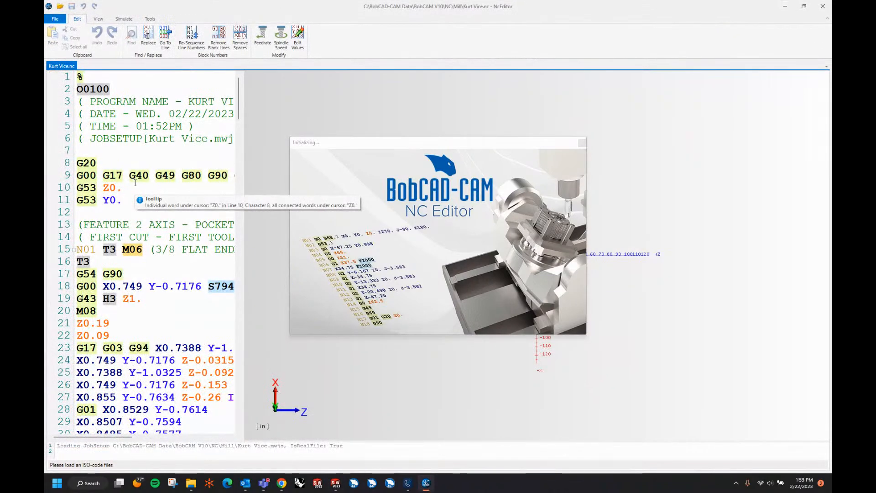
left_click_drag(244, 280, 541, 278)
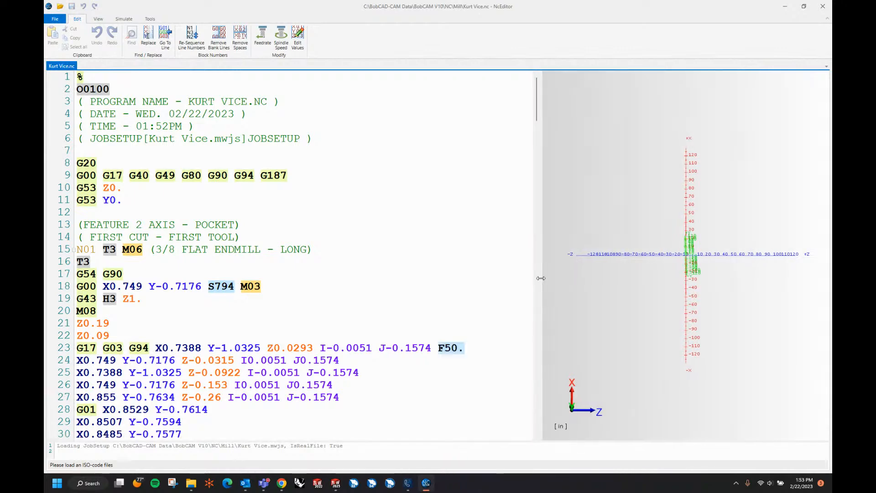
Examine the corner slowdown feedrates through to the end of the first pocket's code, then close the NC Editor and return to the CAM Tree
scroll(481, 339, "down", 12)
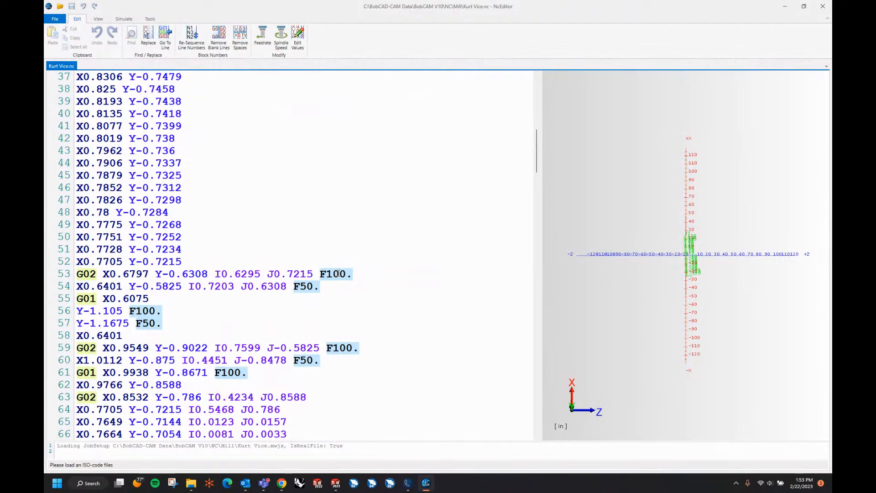
scroll(338, 273, "down", 10)
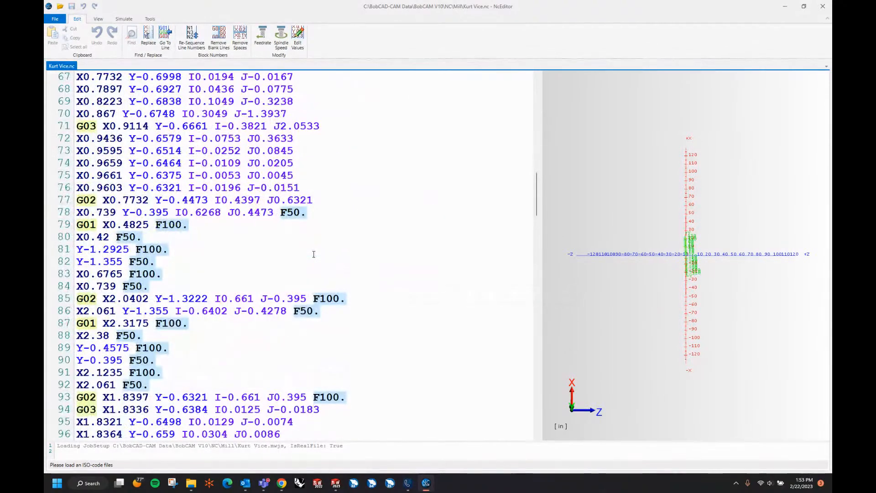
scroll(223, 268, "down", 7)
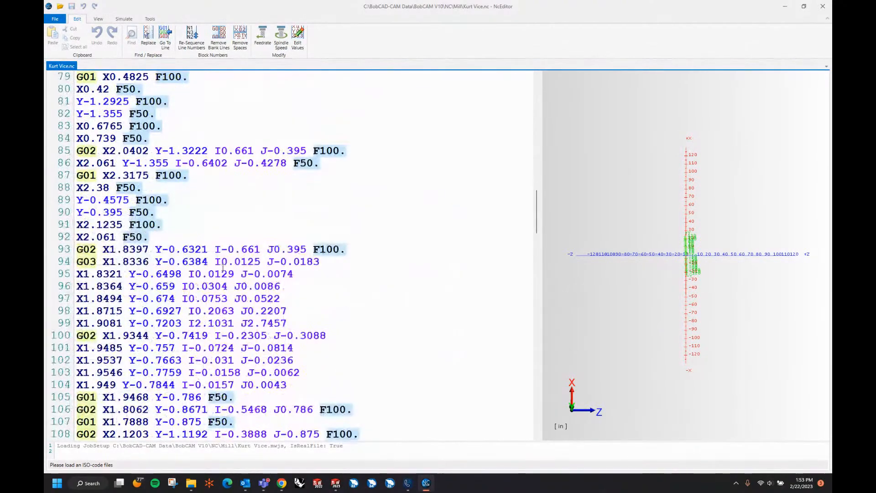
scroll(243, 261, "down", 20)
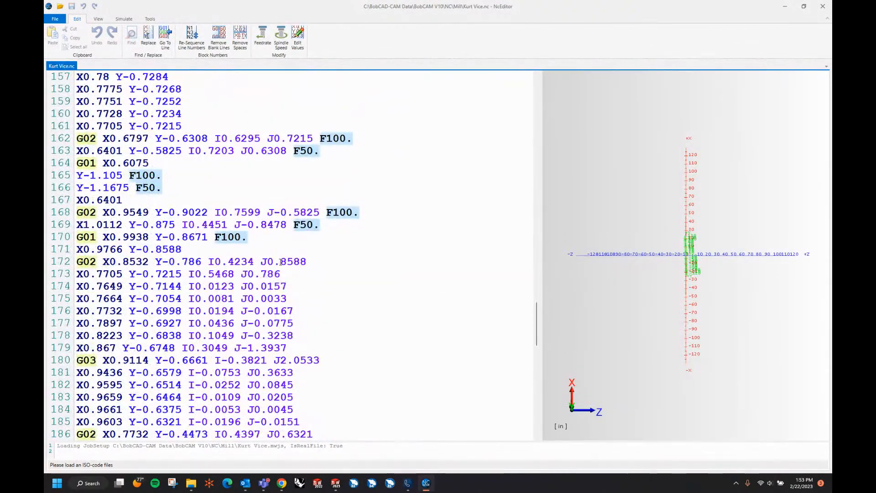
scroll(274, 262, "down", 6)
scroll(280, 262, "down", 8)
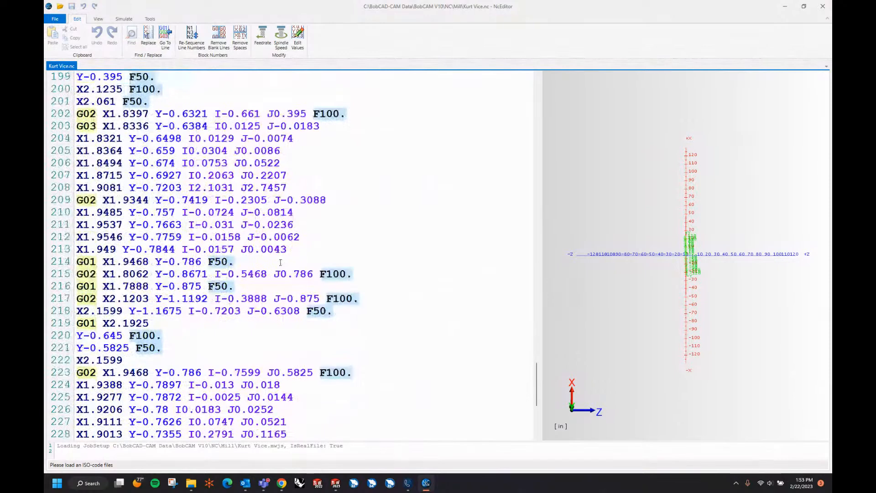
scroll(281, 263, "down", 6)
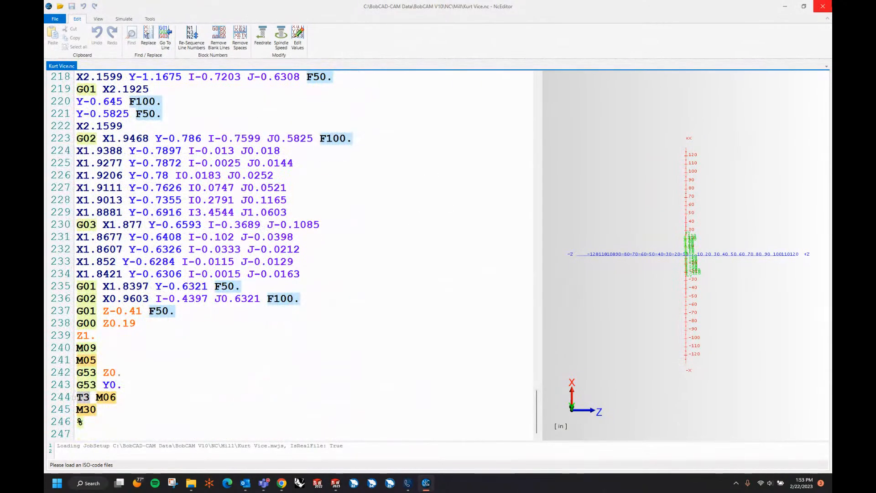
left_click(823, 5)
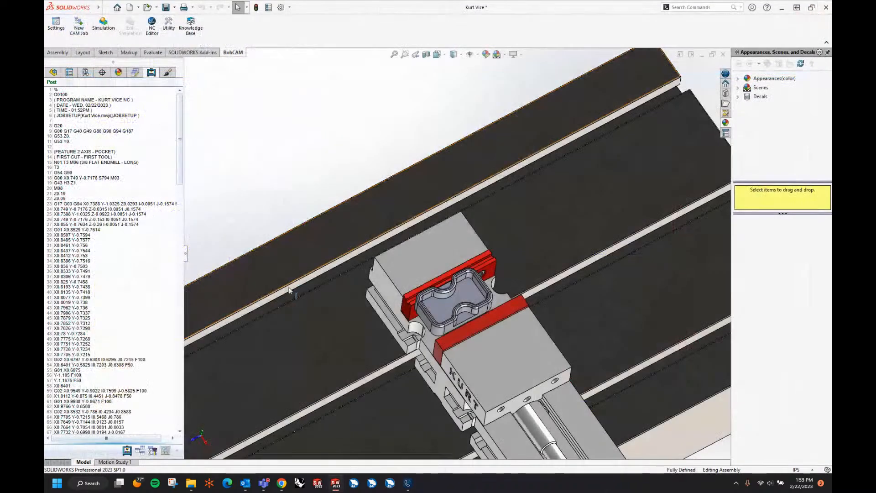
left_click(127, 451)
Post the second Feature 2 Axis's Pocket operation and open its code in the NC Editor
left_click(117, 303)
right_click(122, 302)
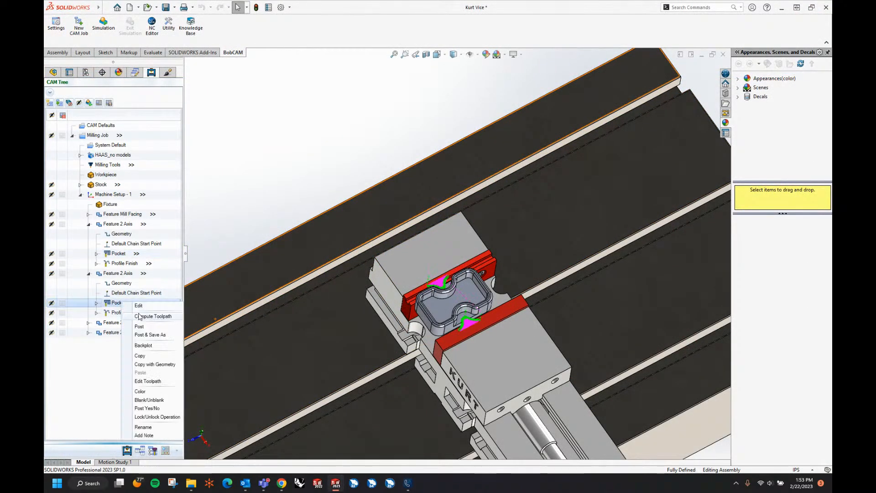
left_click(145, 327)
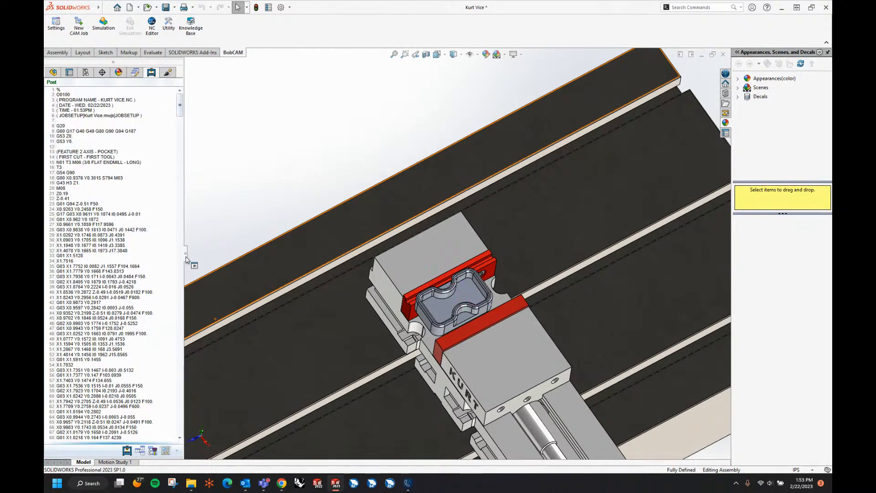
right_click(136, 199)
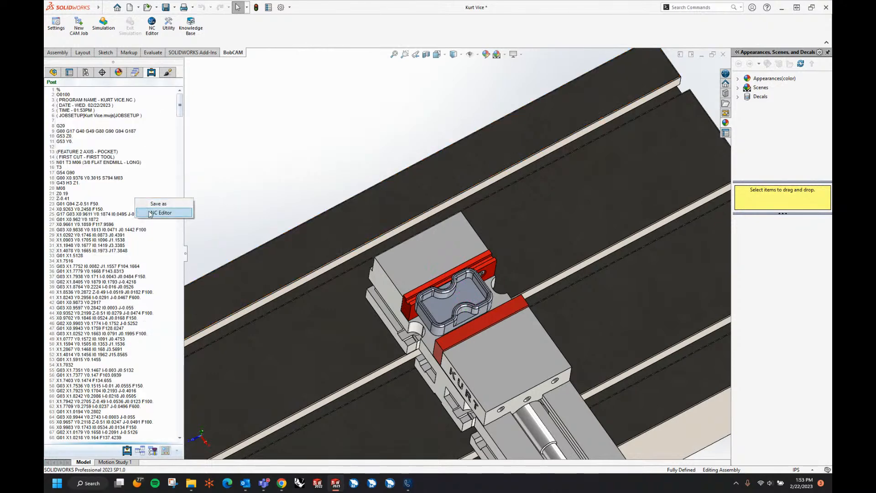
left_click(157, 212)
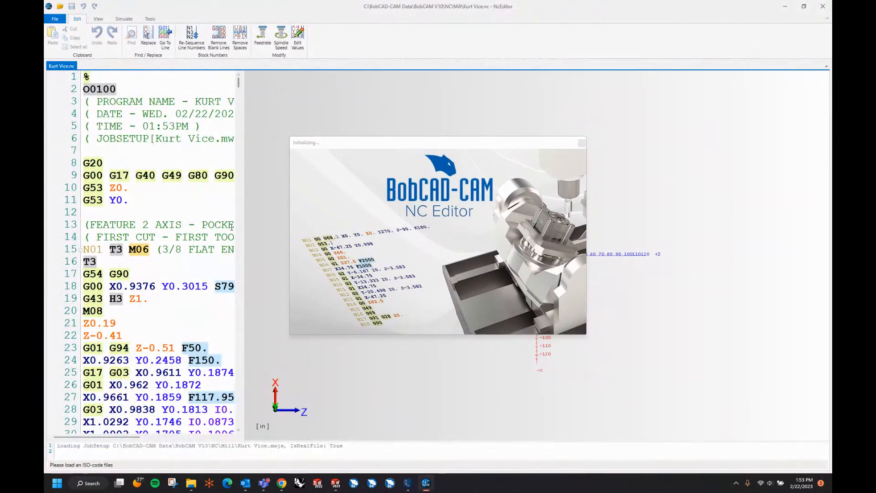
Inspect the varying feedrates on lines 35, 36 and 41 of the second pocket's code, highlighting the individual F values
scroll(382, 217, "down", 4)
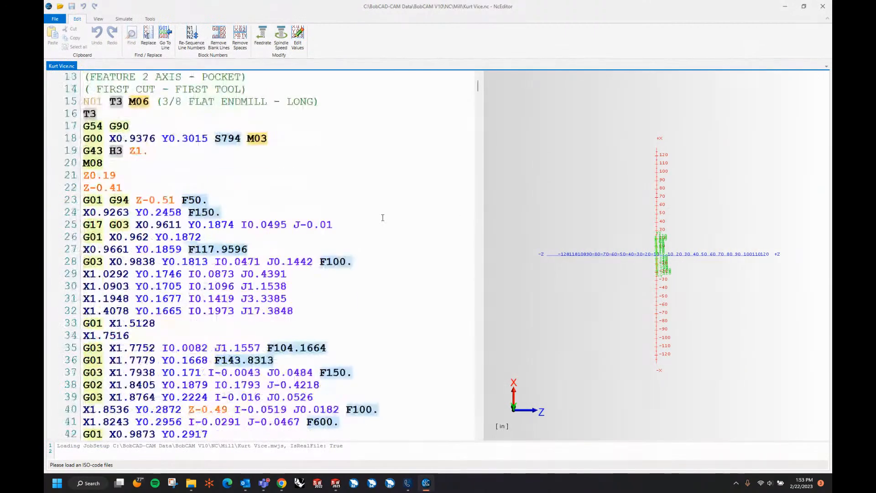
left_click_drag(275, 347, 329, 347)
left_click(274, 361)
left_click_drag(274, 360, 222, 361)
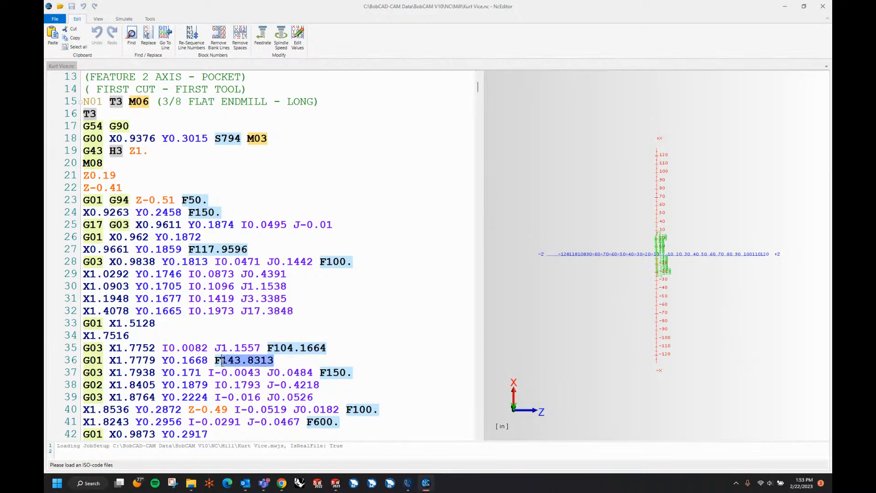
scroll(373, 355, "down", 2)
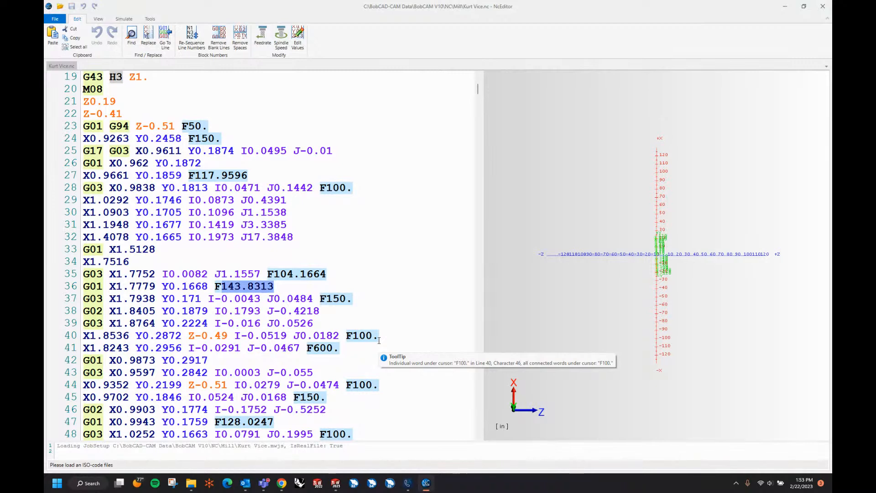
left_click_drag(313, 348, 335, 348)
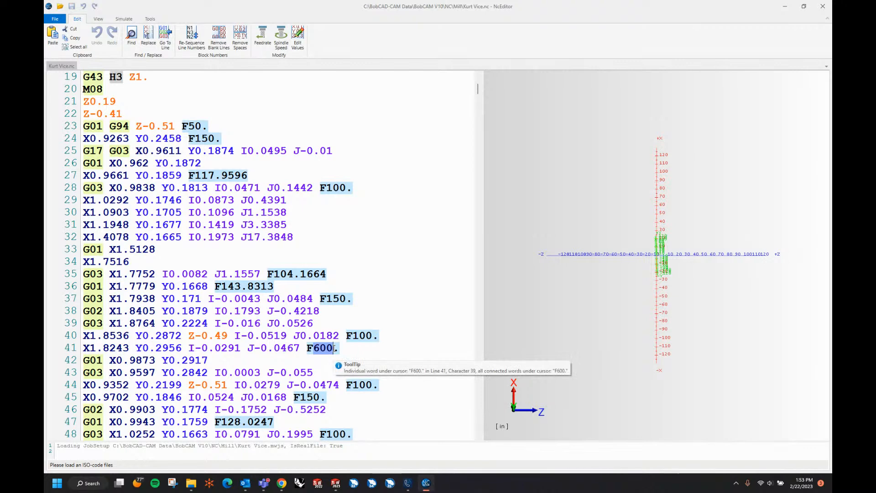
left_click(337, 348)
Review the feedrate changes further down the second pocket's code, then close the NC Editor and return to the CAM Tree
scroll(372, 289, "down", 3)
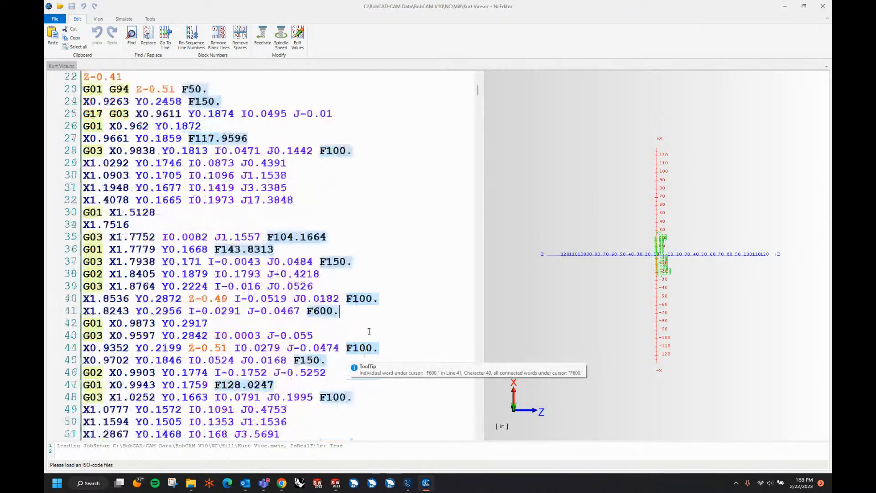
scroll(360, 310, "down", 2)
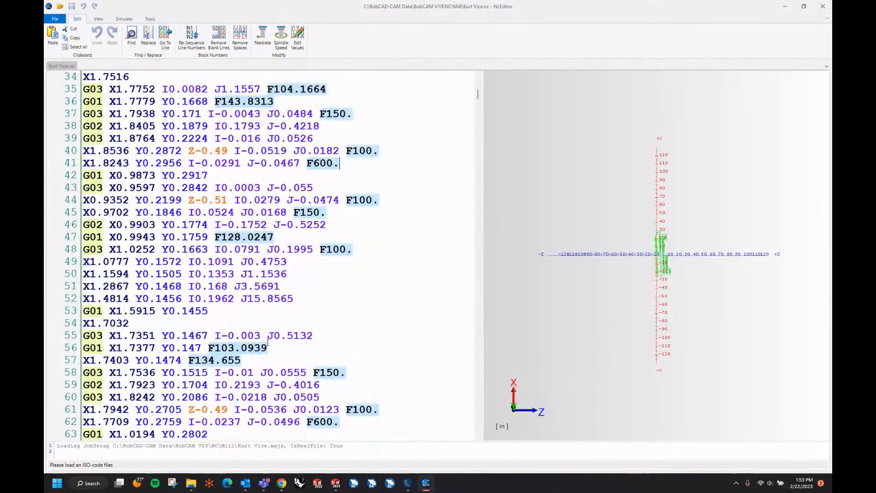
scroll(328, 352, "down", 2)
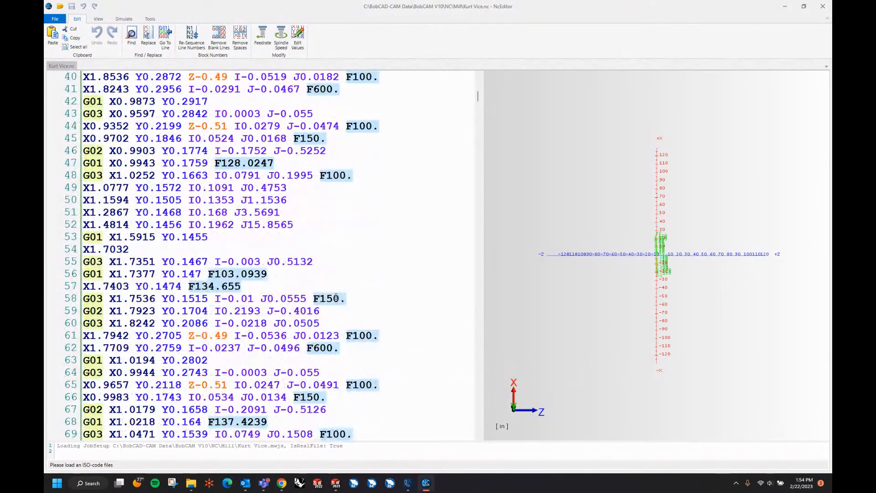
scroll(349, 331, "down", 1)
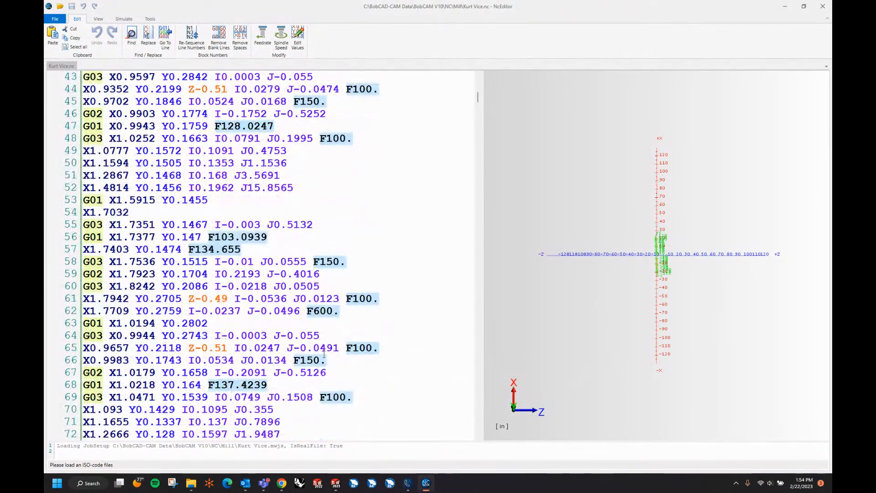
scroll(338, 336, "down", 4)
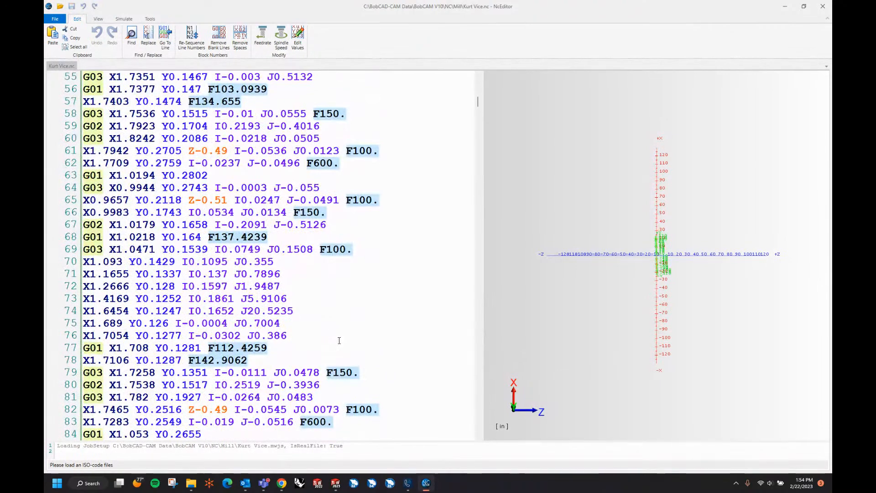
scroll(338, 342, "down", 3)
scroll(342, 342, "down", 4)
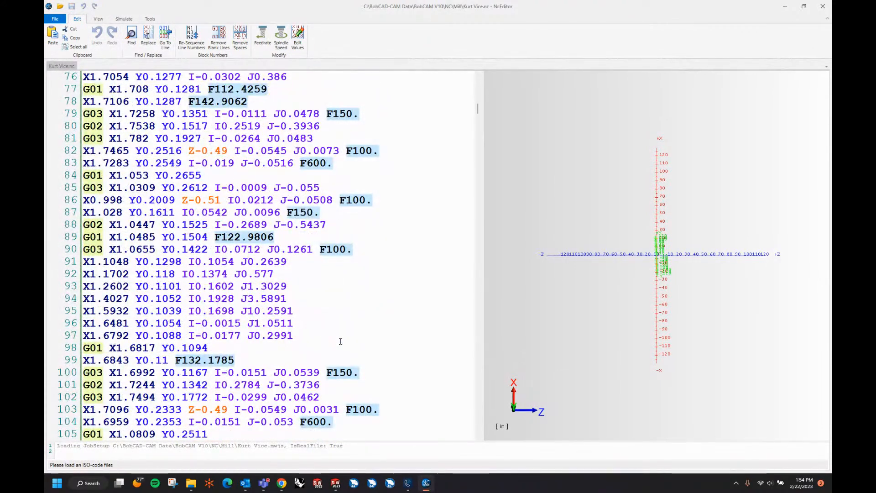
left_click(828, 4)
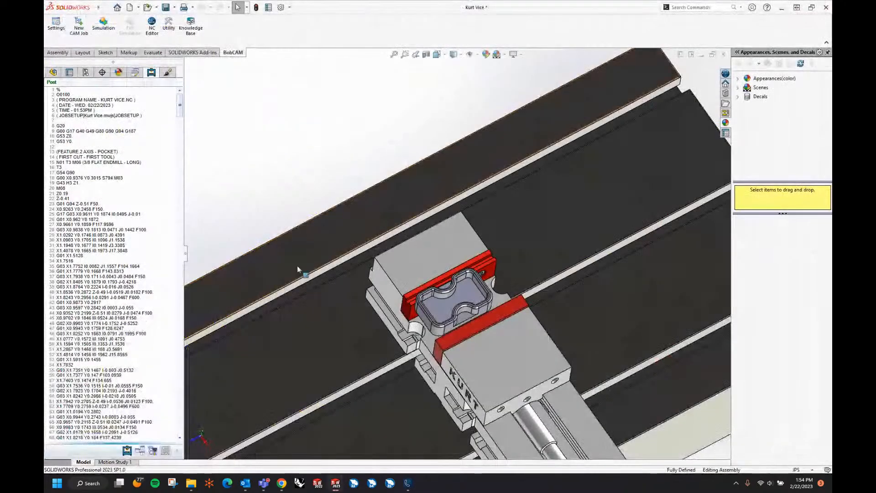
left_click(142, 451)
Set the first Feature 2 Axis's Pocket corner slowdown distance from corner to 0.03 in its advanced feedrates and compute the toolpath
right_click(118, 256)
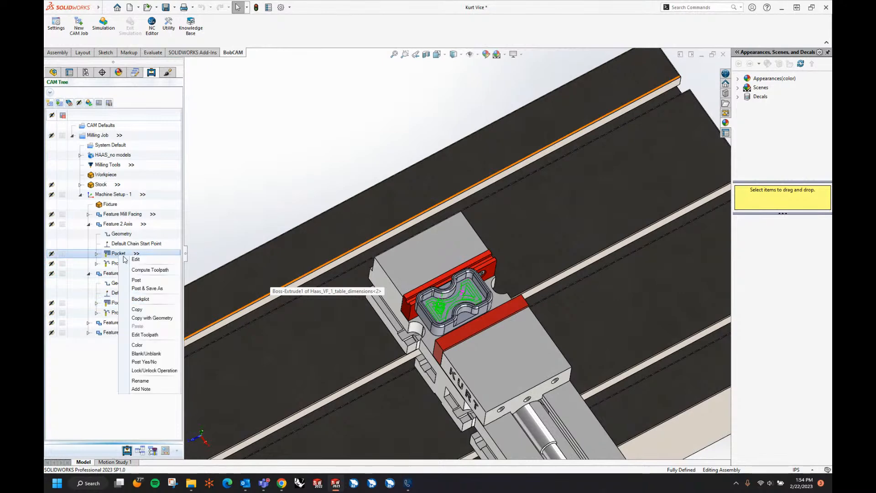
left_click(134, 264)
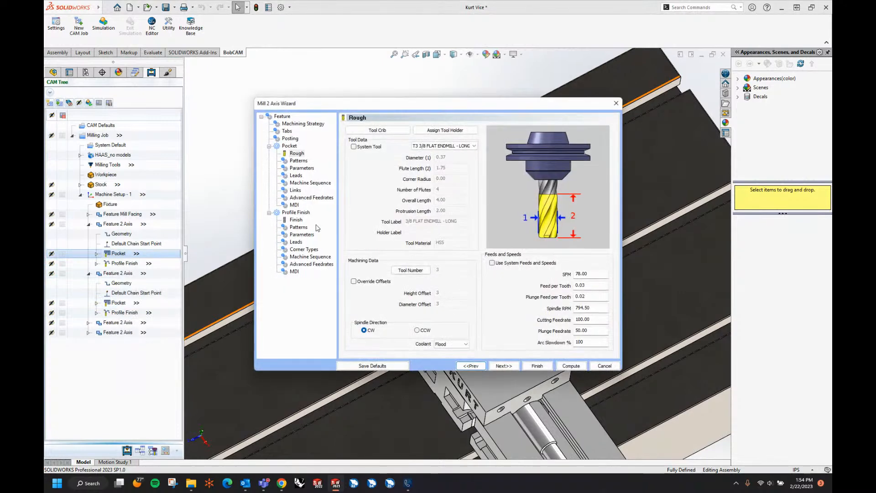
left_click(311, 198)
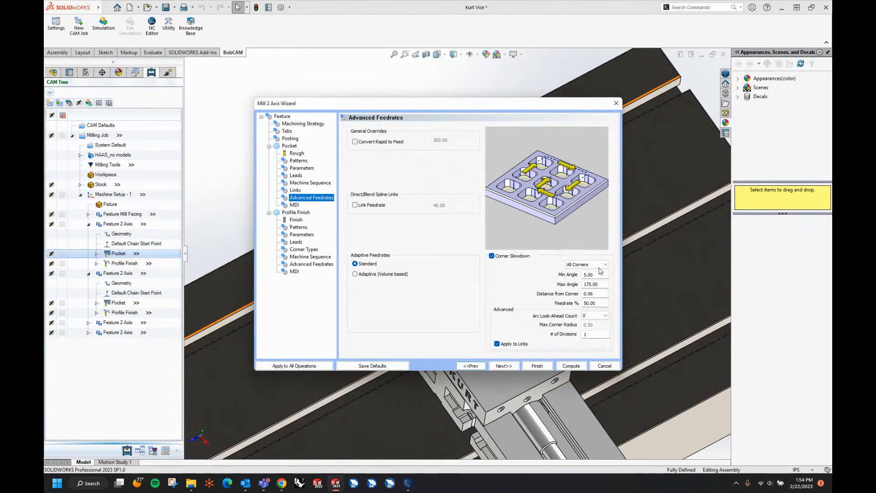
double_click(602, 293)
key("Tab")
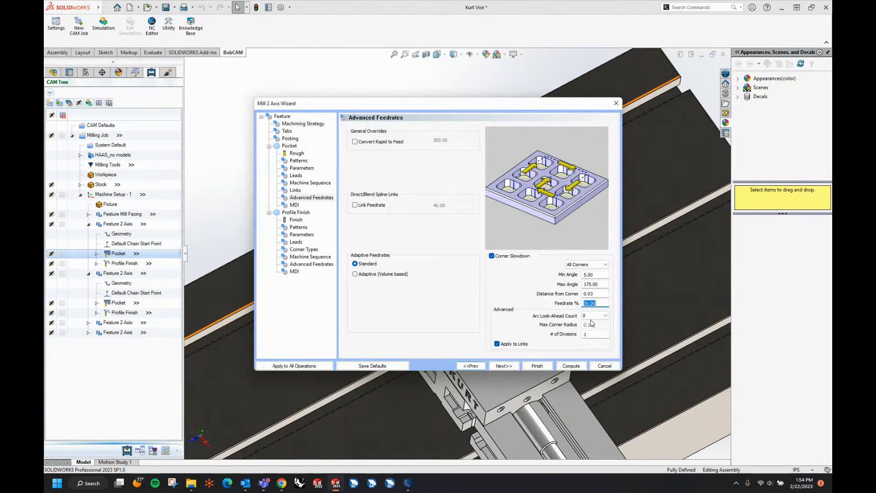
left_click(579, 365)
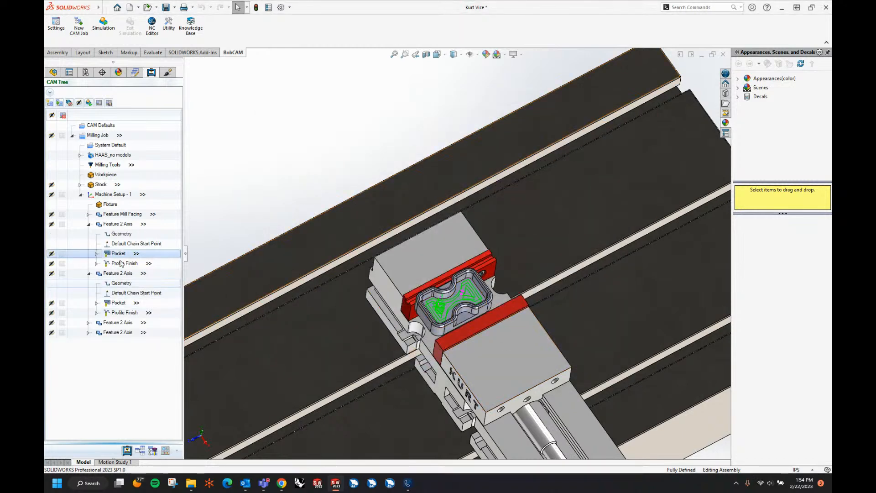
Post the first Feature 2 Axis's Pocket again and review the corner feedrates in the posted code
right_click(121, 258)
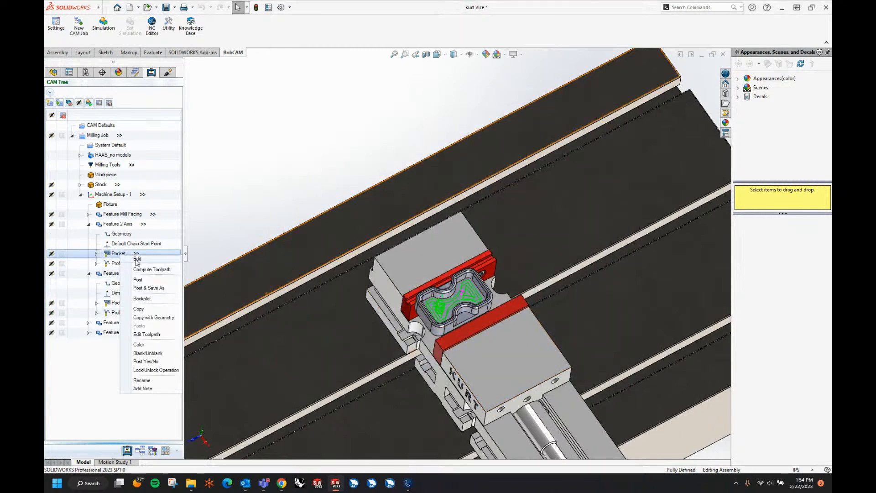
left_click(138, 280)
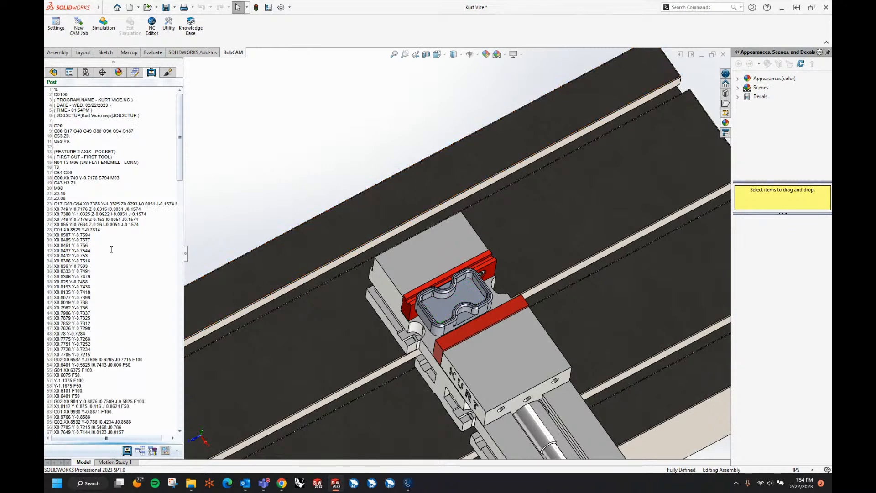
scroll(111, 249, "down", 1)
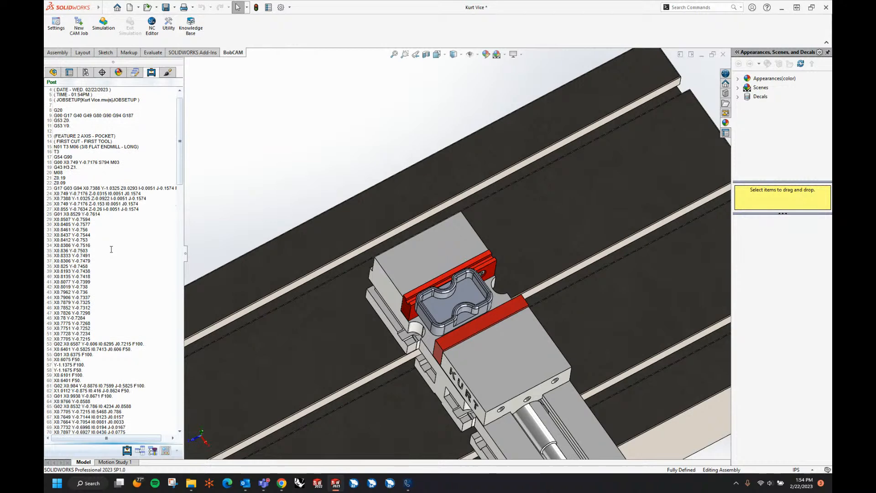
scroll(111, 249, "down", 5)
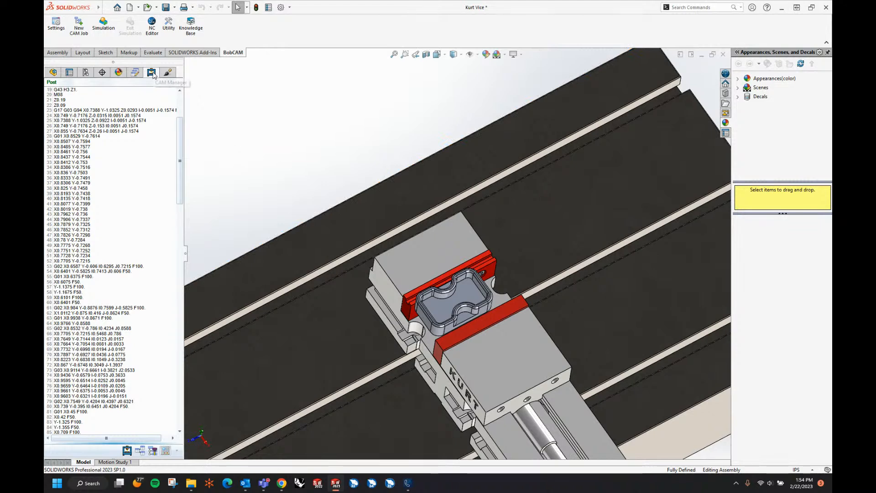
Return from the posted code to the CAM Tree and view the whole vise and machine table assembly
left_click(128, 451)
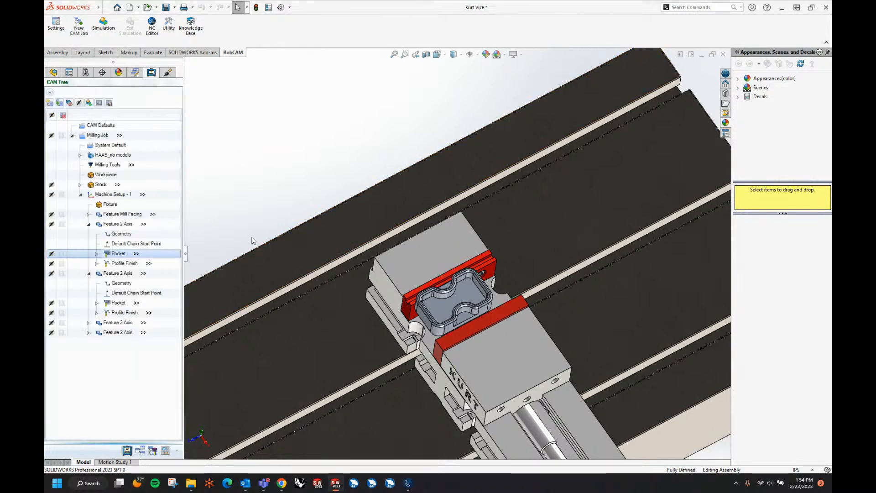
scroll(338, 204, "up", 4)
middle_click_drag(479, 251, 475, 230)
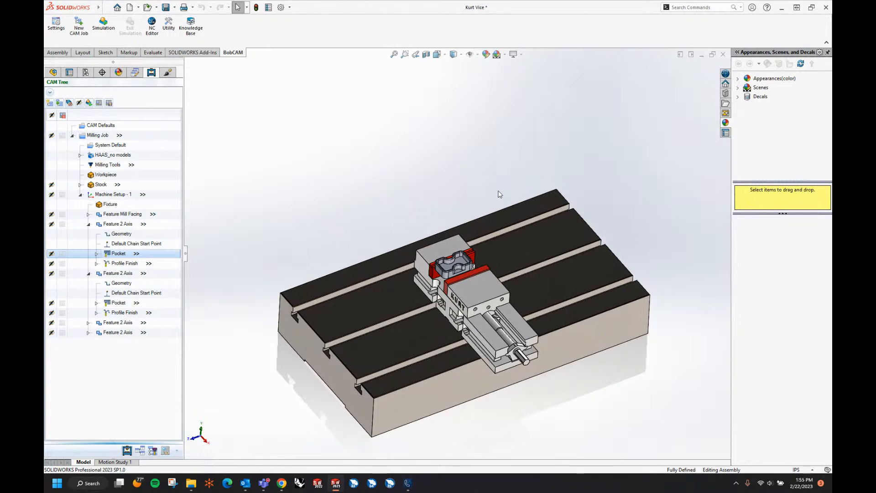
mouse_move(500, 194)
middle_mouse_down()
mouse_move(497, 178)
mouse_move(513, 189)
middle_mouse_up()
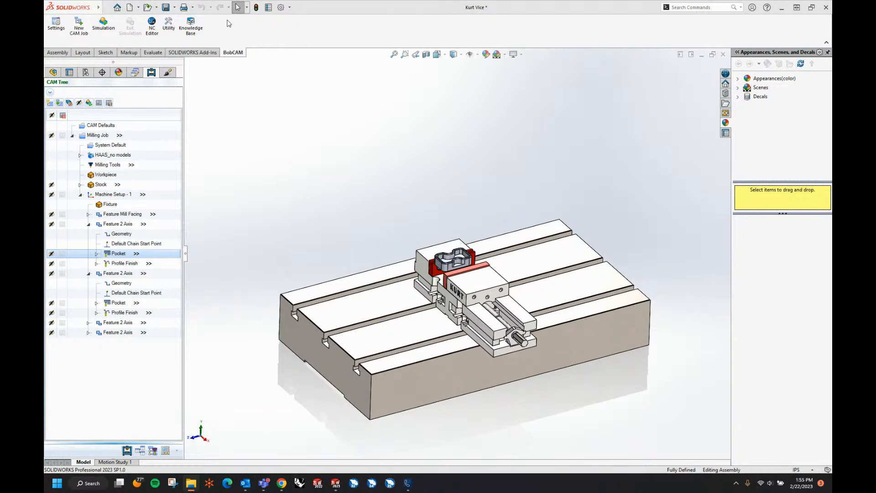
Close the Kurt Vice assembly without saving its changes and open the Example 1 part
left_click(723, 54)
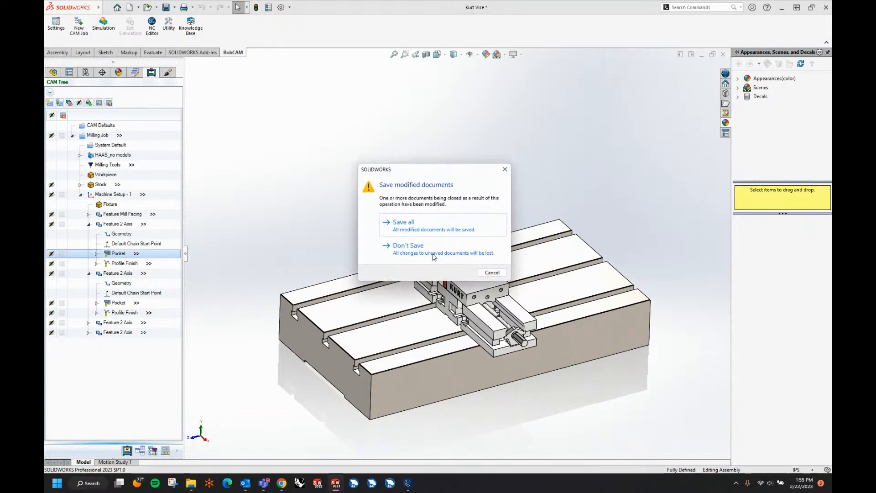
left_click(408, 252)
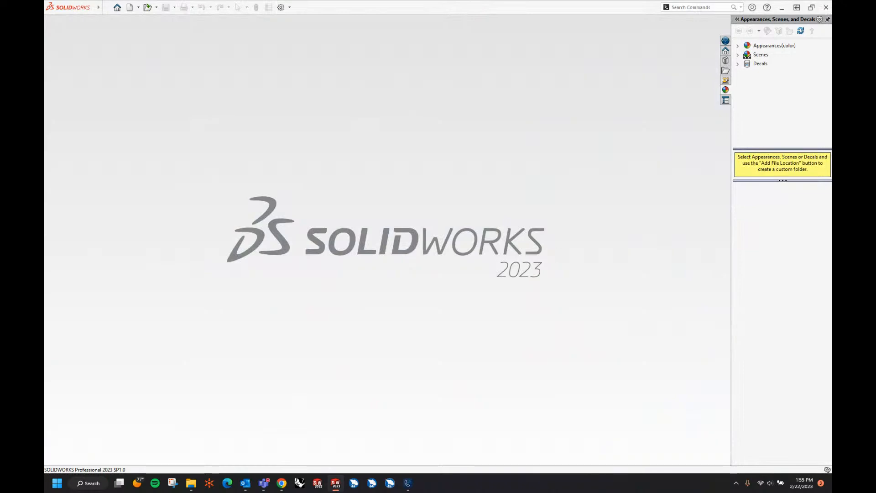
left_click_drag(757, 203, 285, 204)
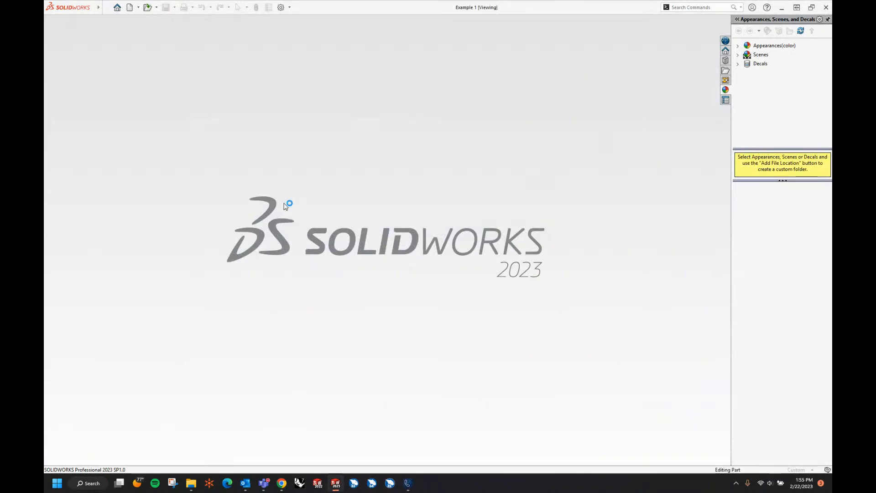
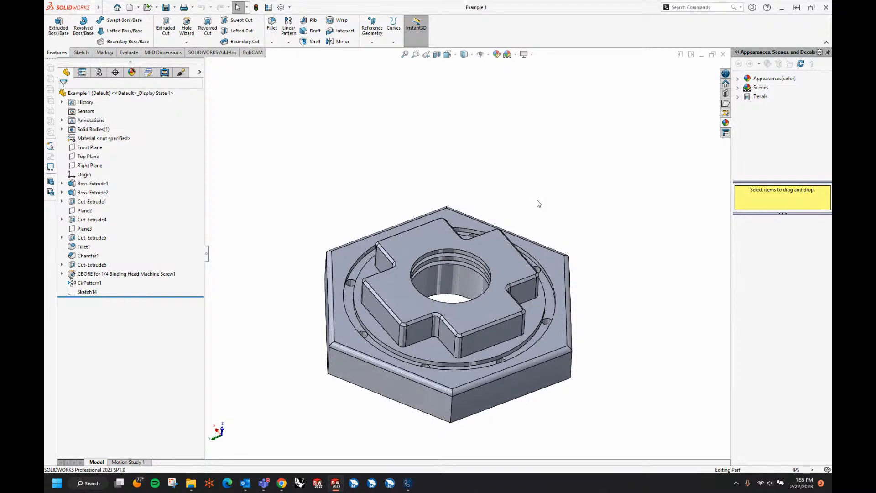
Open a maximized Chrome window on the BobCAD-CAM support site and go to the LaunchPad training page
right_click(282, 483)
left_click(277, 435)
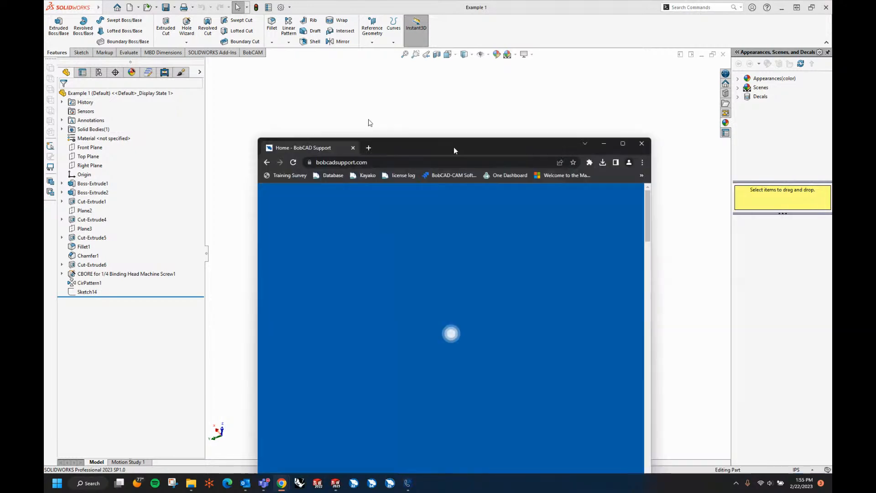
left_click_drag(454, 148, 193, 4)
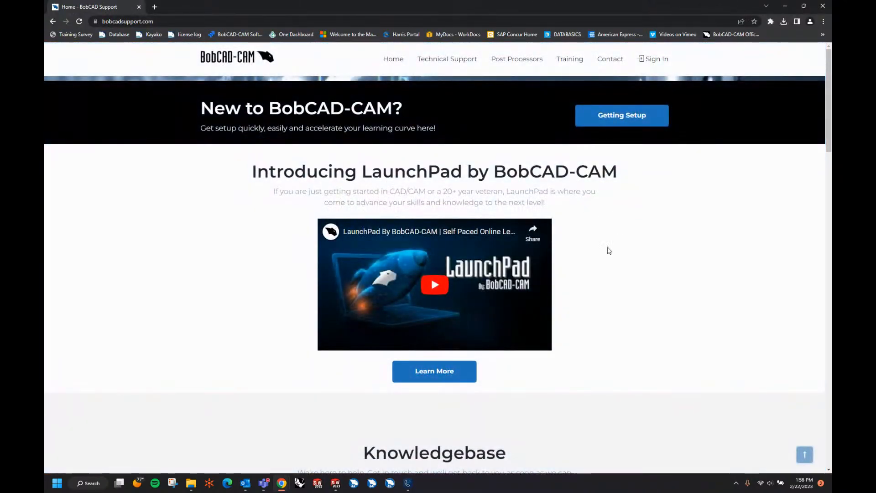
left_click(434, 371)
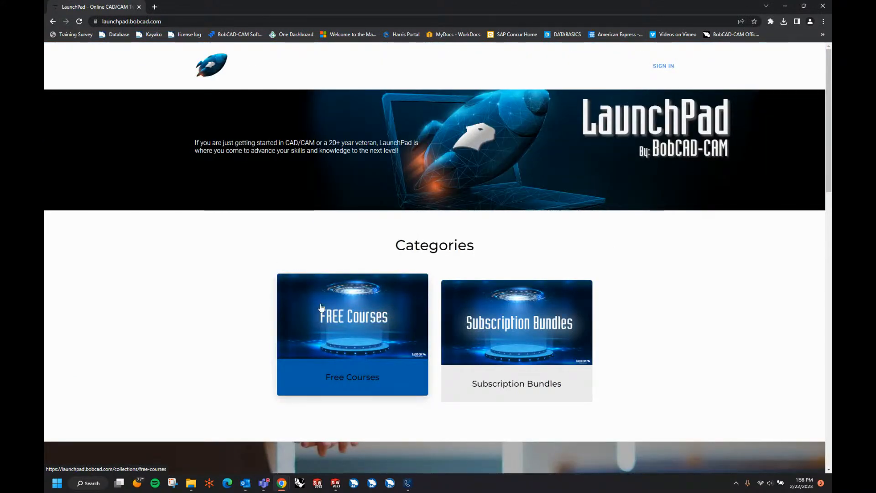
Look through LaunchPad's Free Courses and Subscription Bundles categories and return to the category overview
left_click(320, 307)
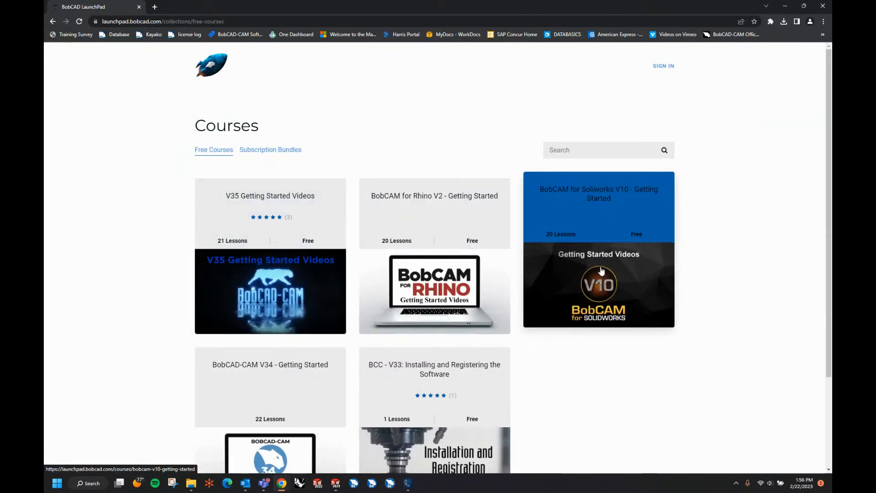
key("alt+Left")
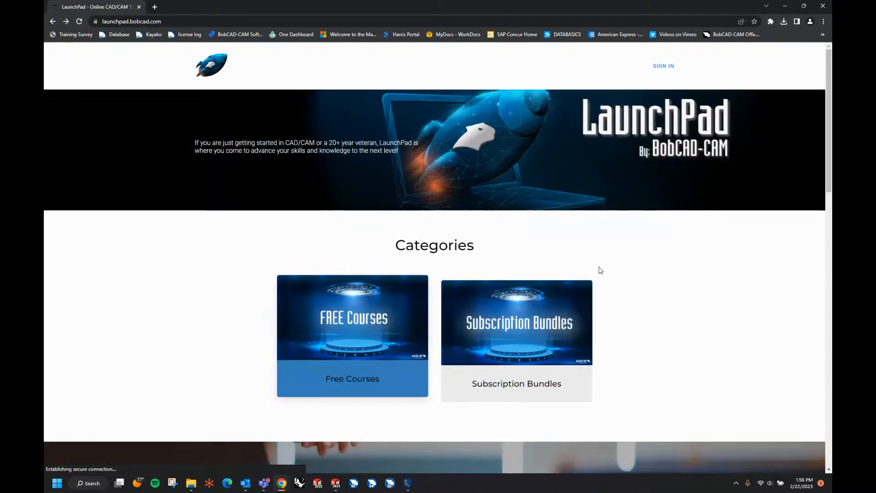
left_click(520, 312)
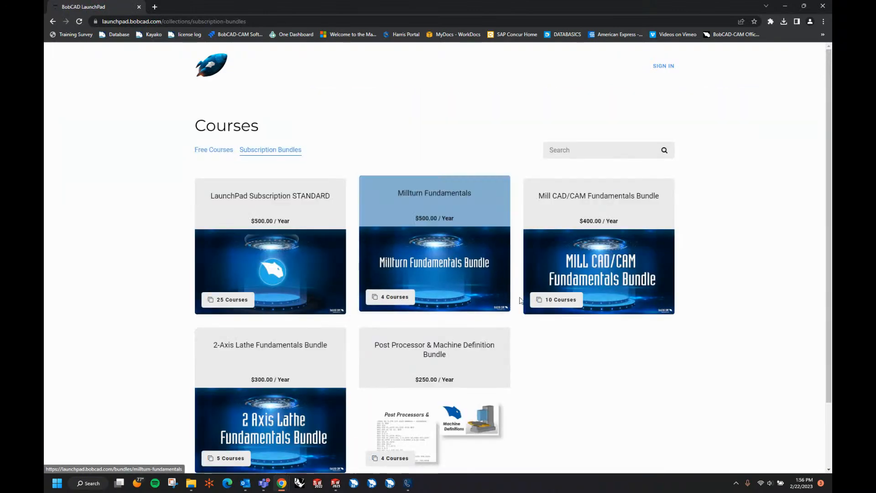
scroll(521, 300, "down", 2)
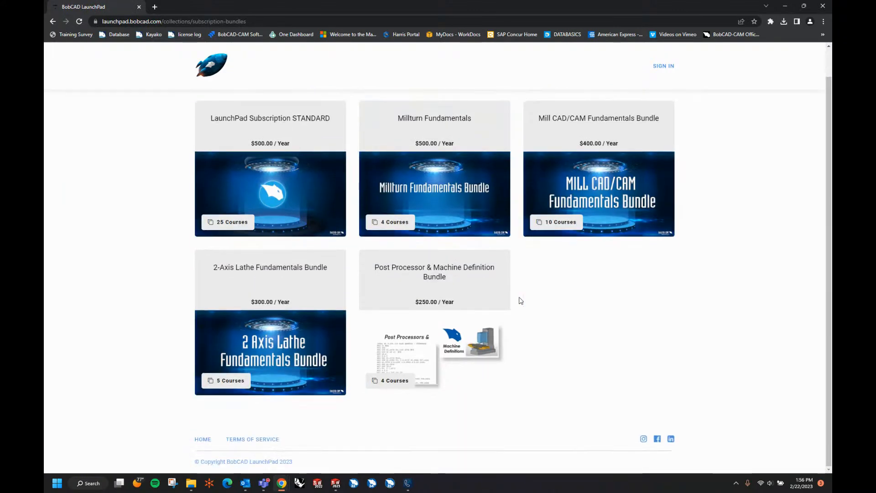
scroll(521, 300, "up", 2)
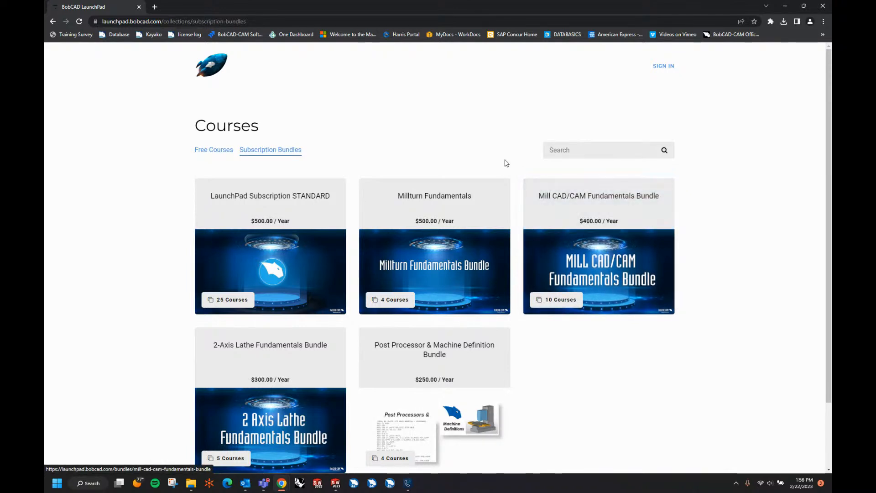
key("alt+Left")
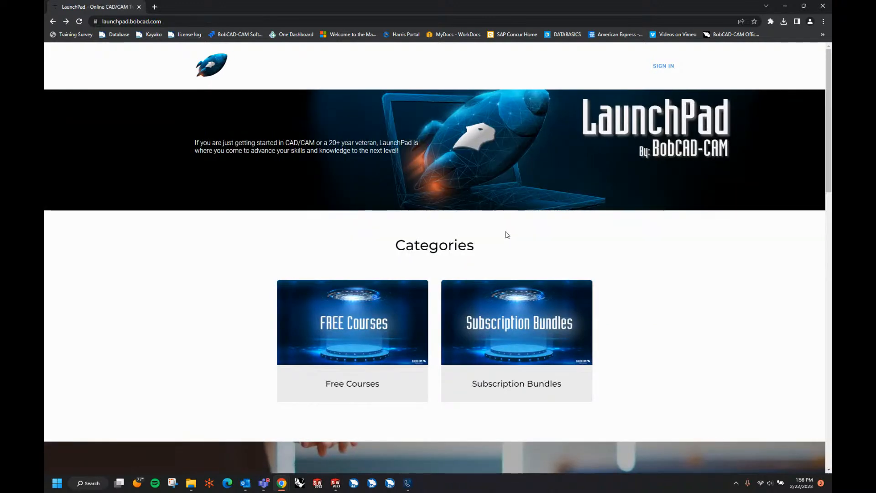
Examine the curriculum of the free BobCAM for Solidworks V10 Getting Started course, including its Tutorials section
left_click(377, 329)
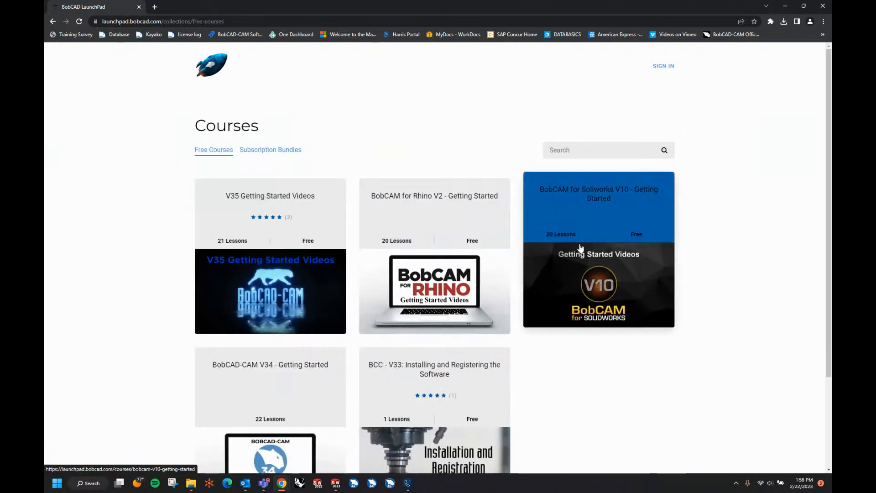
left_click(580, 247)
scroll(580, 248, "down", 5)
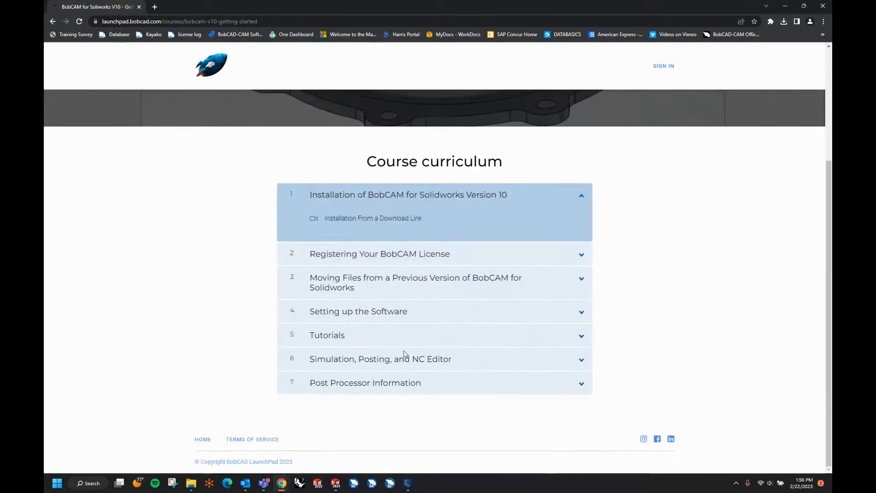
left_click(581, 336)
scroll(493, 342, "down", 2)
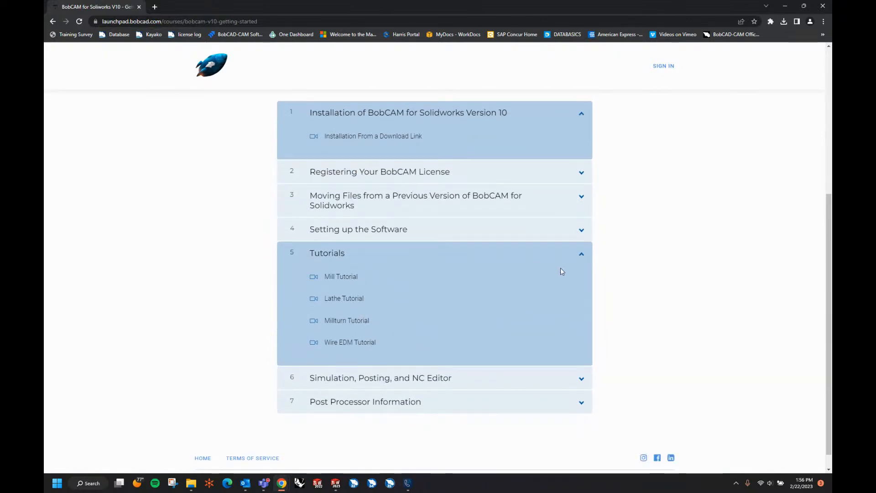
left_click(578, 256)
scroll(578, 258, "up", 6)
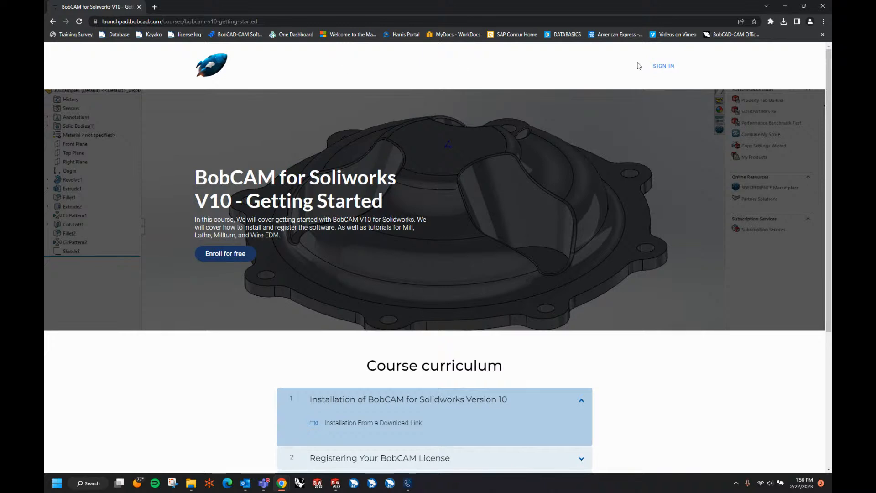
View the BobCAD-CAM official user forum in a new browser tab and return to SOLIDWORKS
left_click(155, 7)
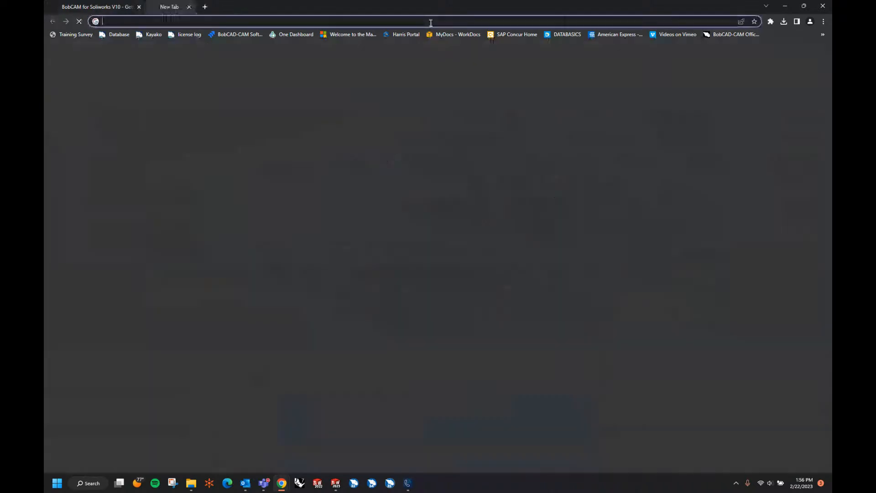
left_click(709, 34)
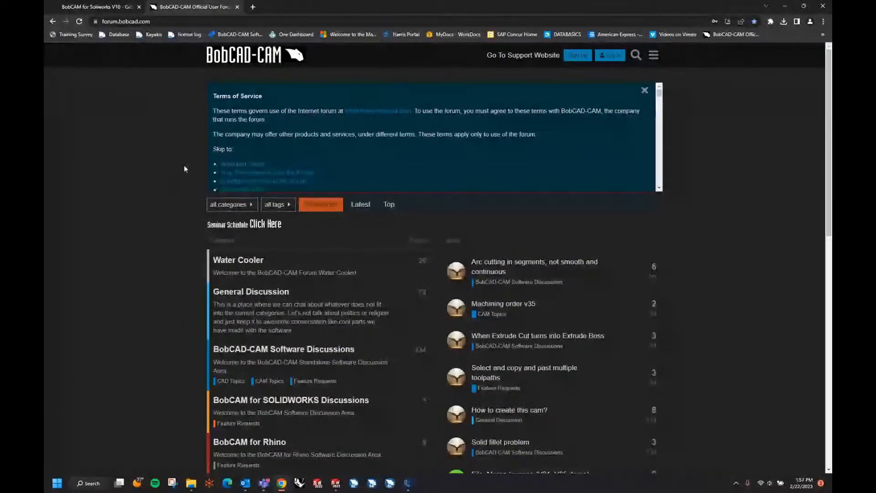
left_click(786, 7)
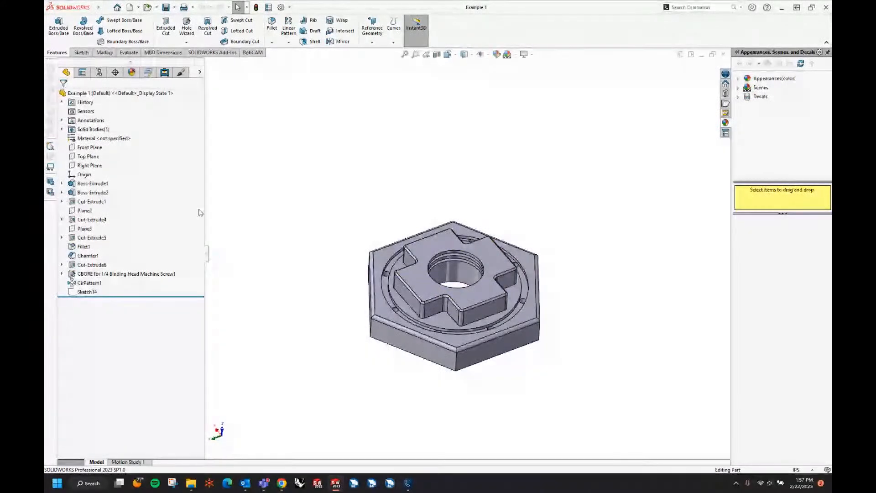
Create a new Milling job in the CAM tree using the BC_3x_Mill machine, with the stock wizard enabled
left_click(164, 72)
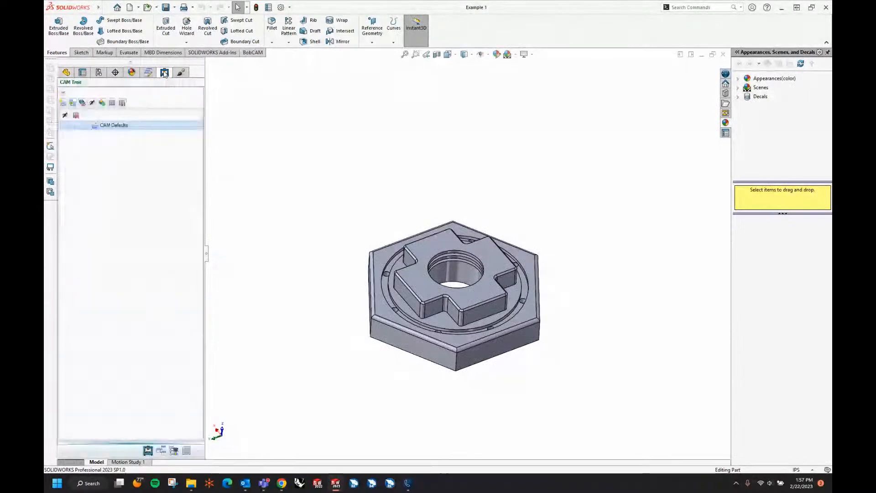
right_click(127, 129)
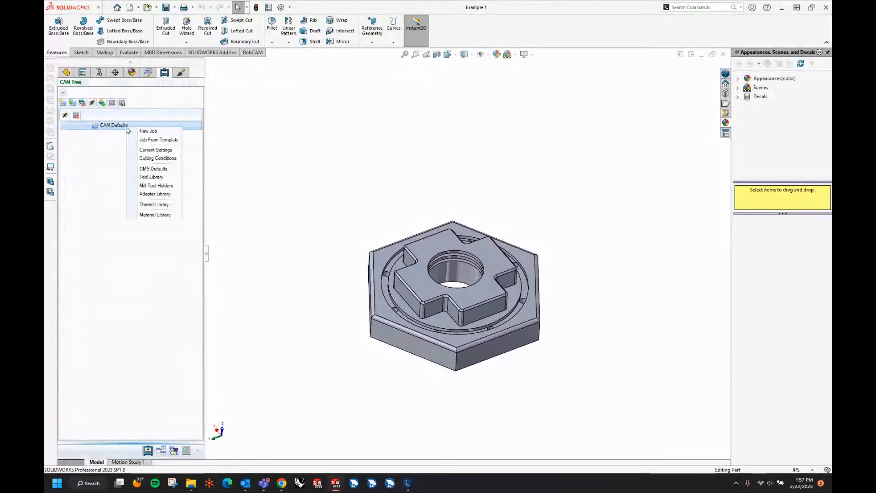
left_click(142, 131)
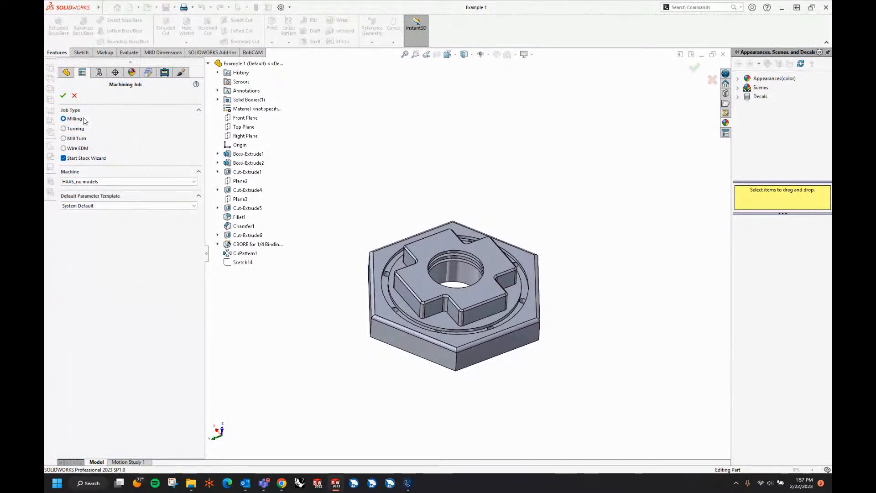
left_click(111, 182)
scroll(121, 248, "down", 5)
scroll(120, 250, "up", 10)
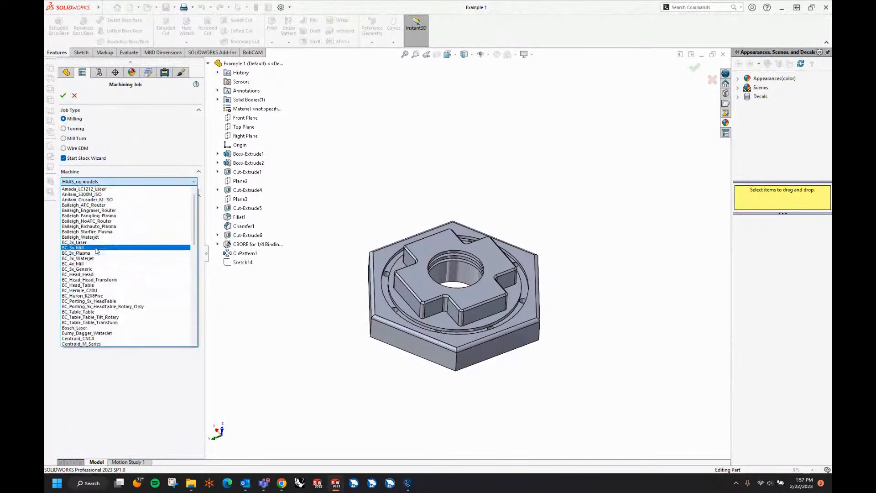
left_click(98, 248)
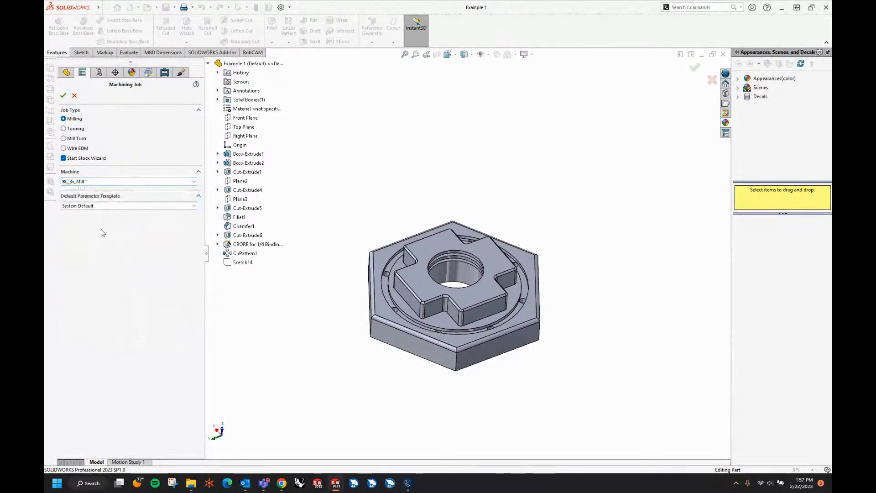
left_click(63, 95)
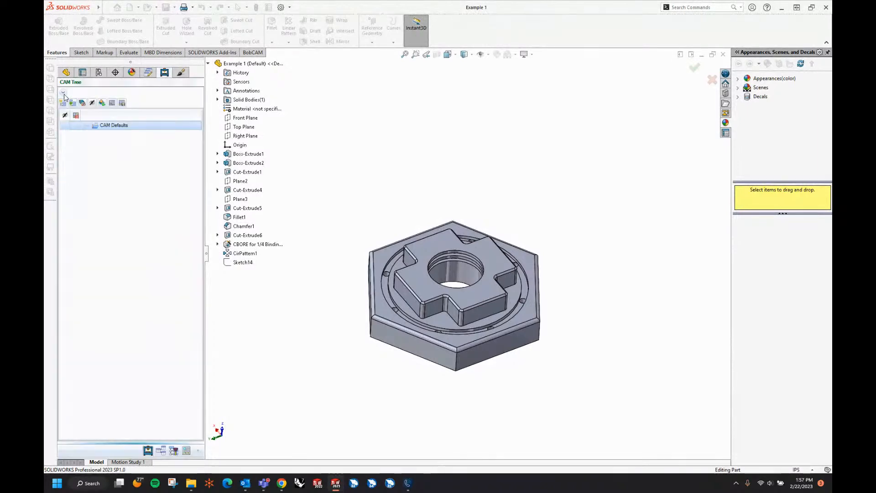
Select the hexagonal part as the solid body for the job and continue to the stock type and size settings
left_click(539, 288)
left_click(200, 96)
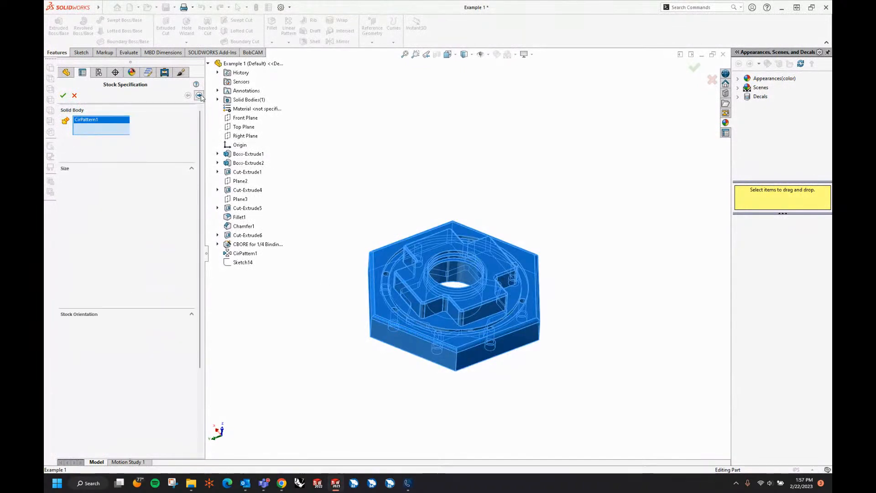
middle_click_drag(555, 195, 384, 383)
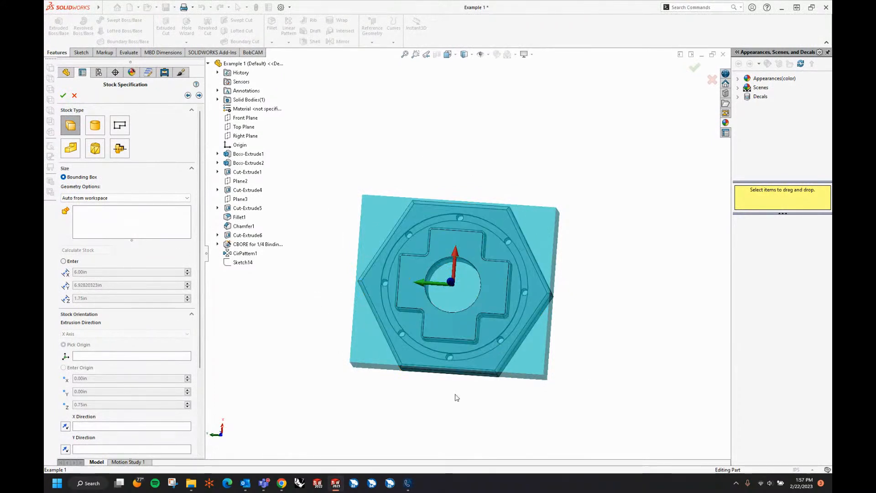
Enter the rectangular stock's size manually as X 6.25 in, Y 7 in and Z 2 in
left_click(63, 262)
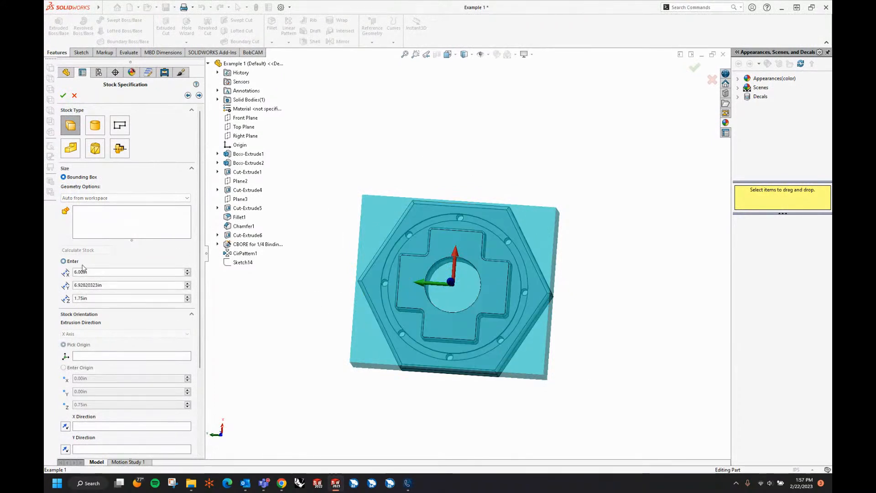
double_click(114, 286)
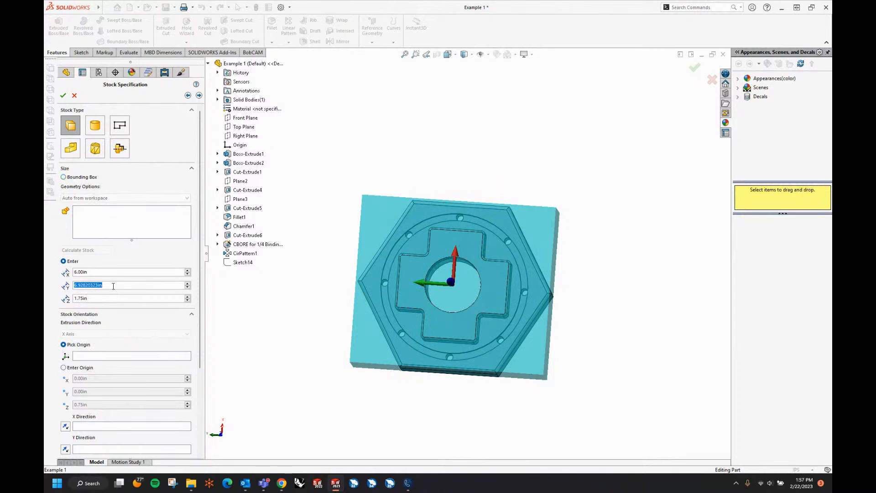
type("7")
key("Tab")
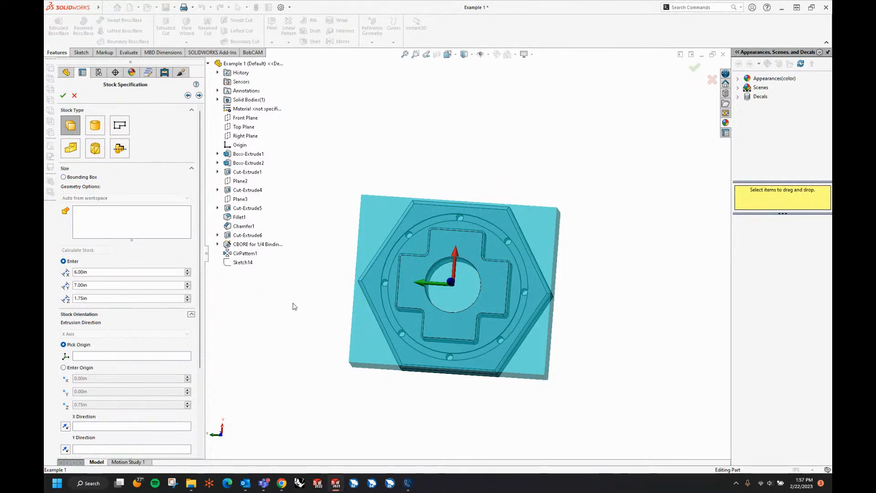
double_click(102, 271)
type("6")
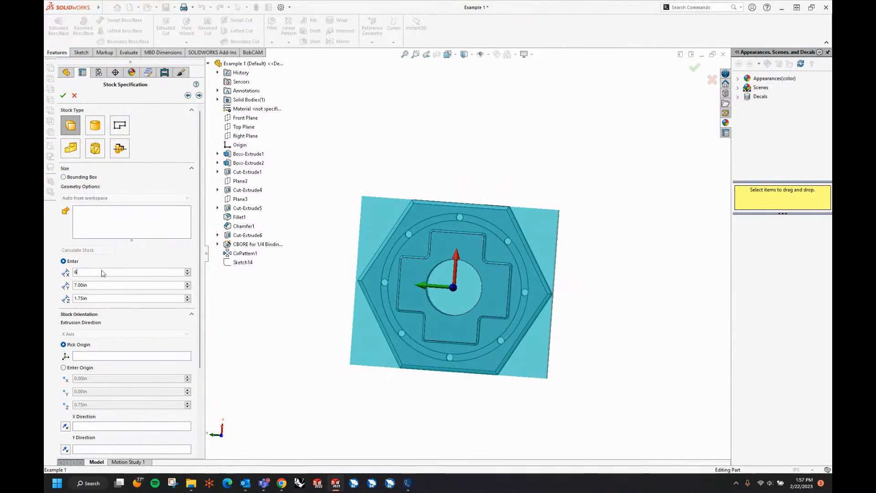
type(".25")
key("Return")
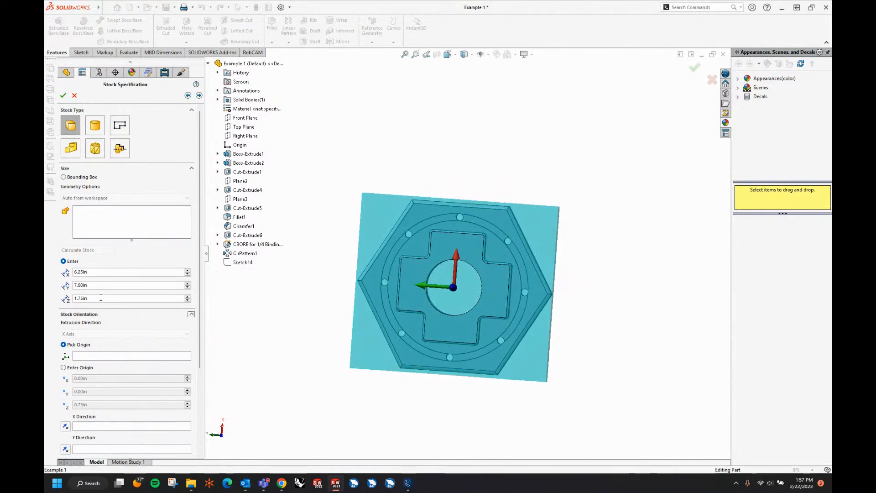
double_click(103, 298)
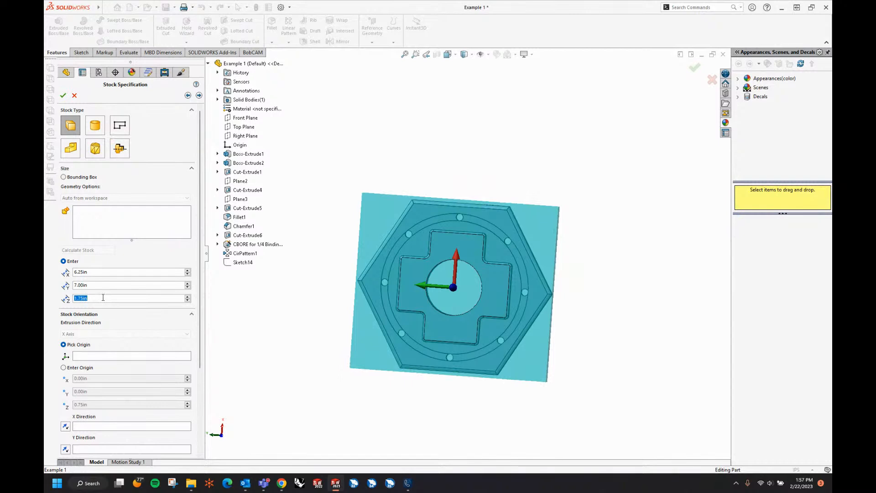
type("2")
key("Return")
Switch the stock orientation to an entered origin and set its Z value to 0.85 in
middle_click_drag(467, 385, 476, 227)
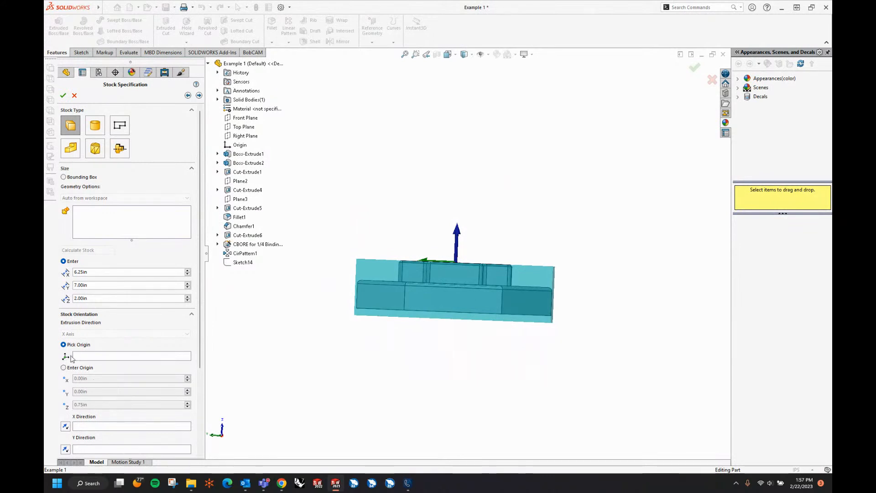
left_click(64, 367)
left_click(99, 405)
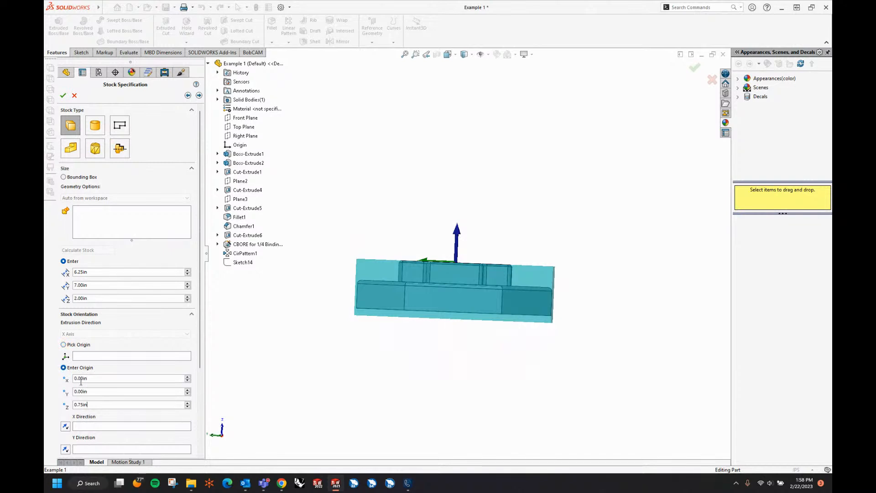
double_click(102, 406)
type("0.85")
key("Return")
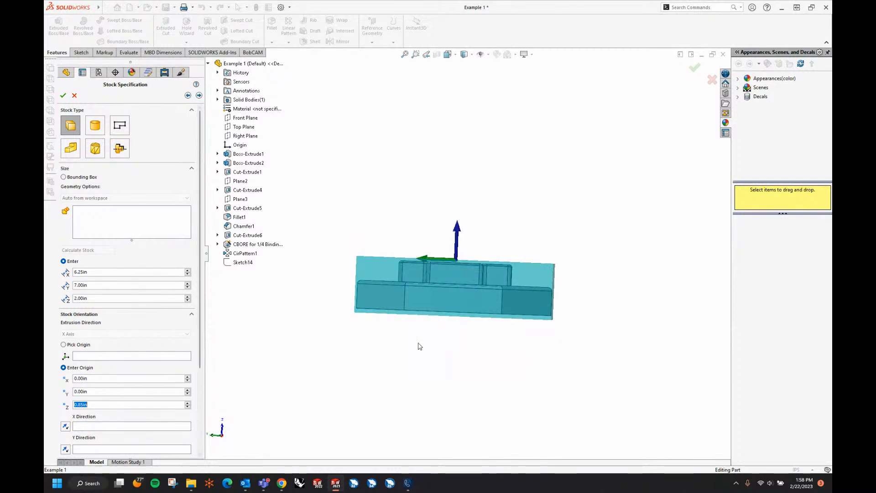
middle_click_drag(464, 378, 466, 405)
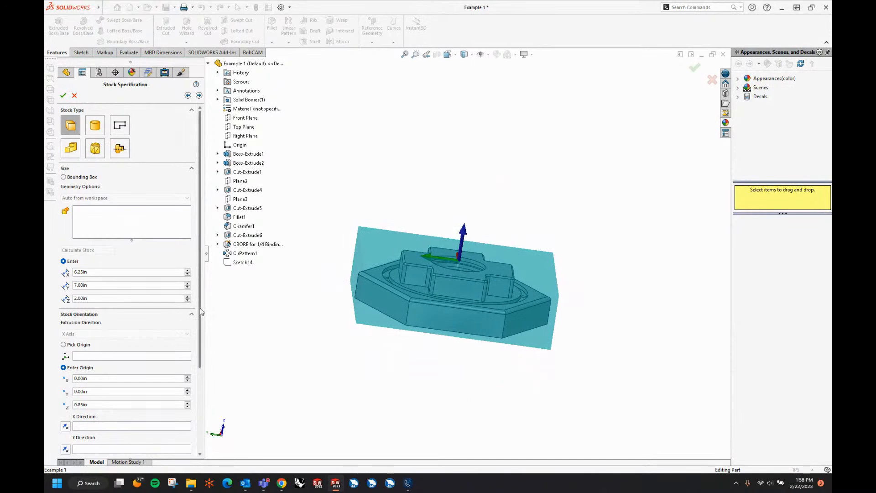
Continue to the machine setup and pick the stock's top corner on the positive X and Y sides as its origin
left_click(199, 95)
middle_click_drag(521, 177, 525, 212)
left_click(356, 206)
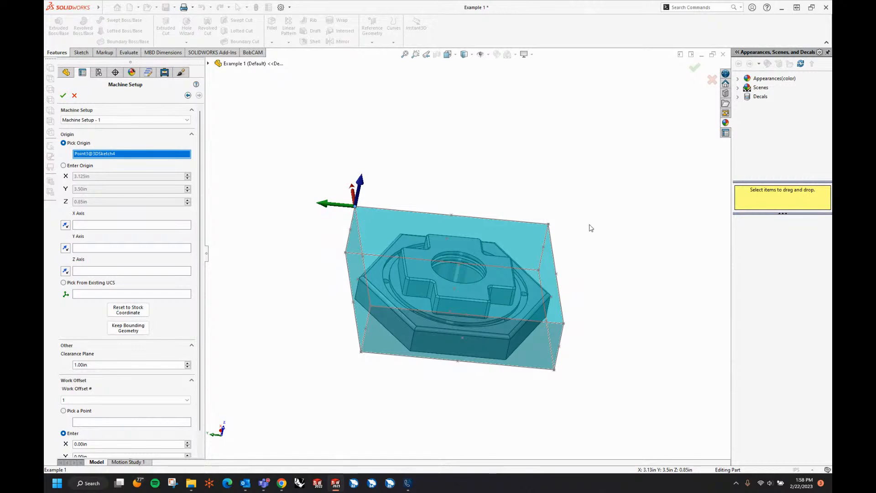
Align the machine X axis with the stock's long top edge, reverse the X and Y directions, and accept the machine setup
left_click(114, 227)
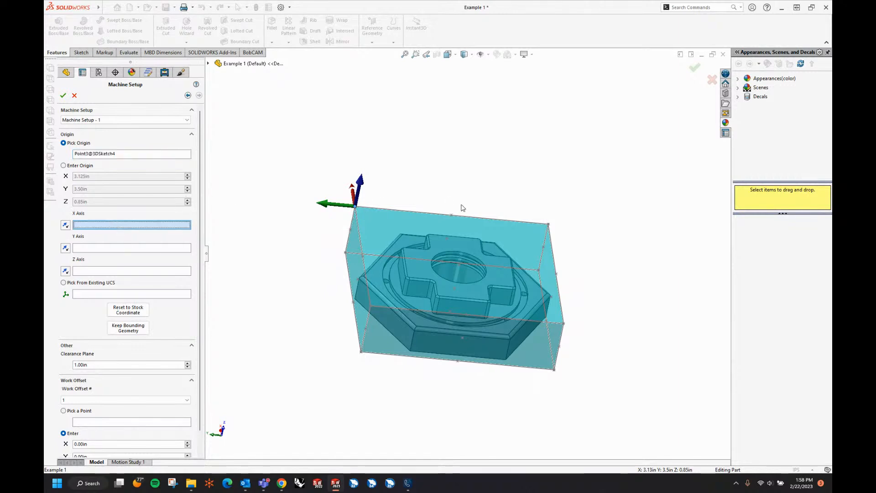
left_click(405, 211)
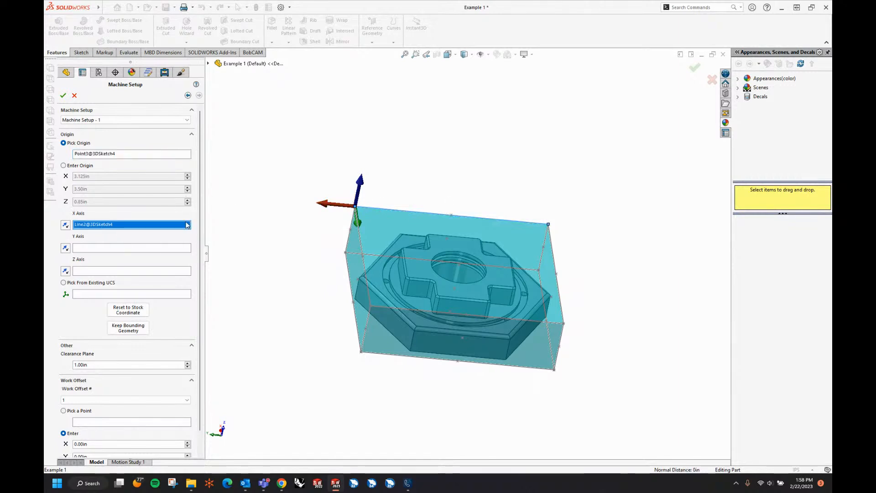
left_click(66, 225)
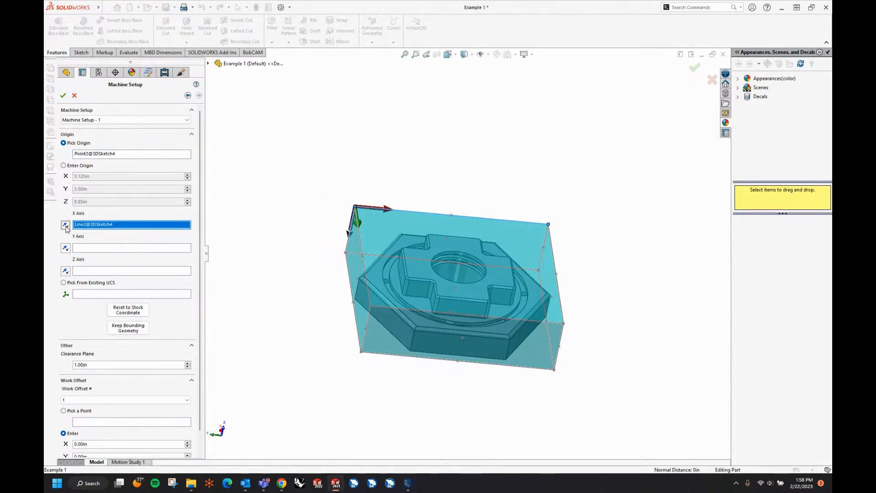
left_click(65, 249)
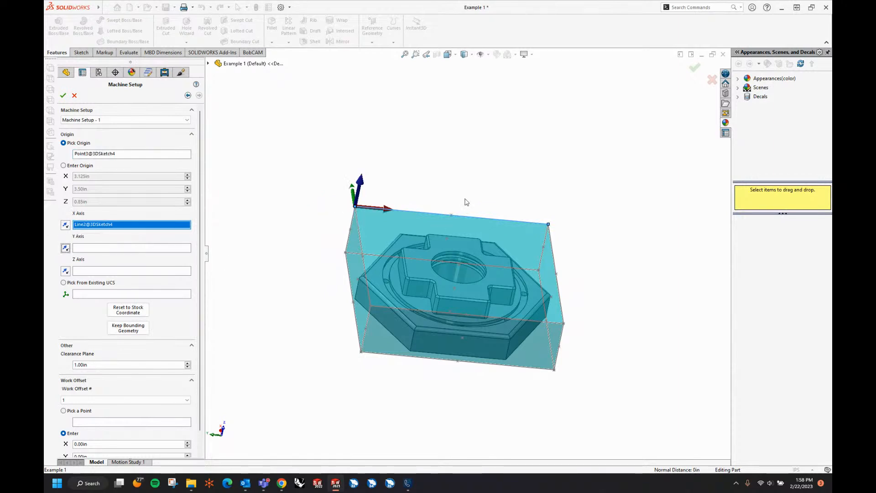
middle_click_drag(474, 175, 465, 215)
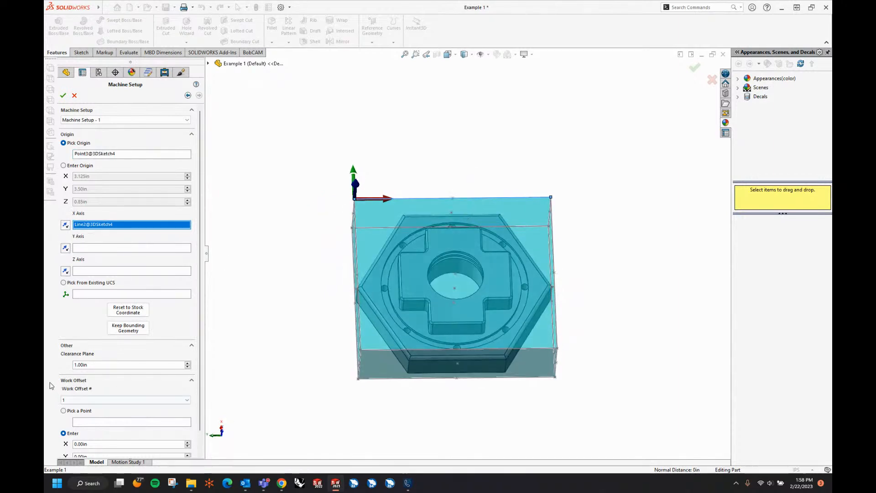
scroll(201, 299, "down", 1)
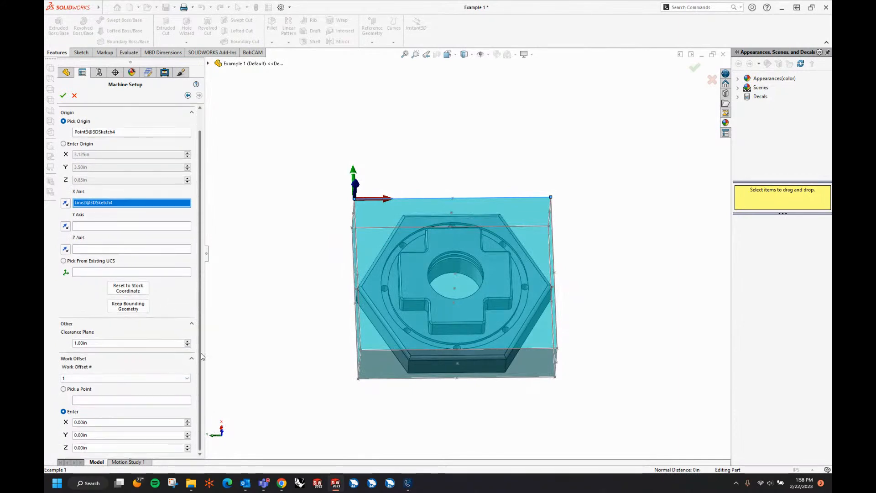
left_click(63, 95)
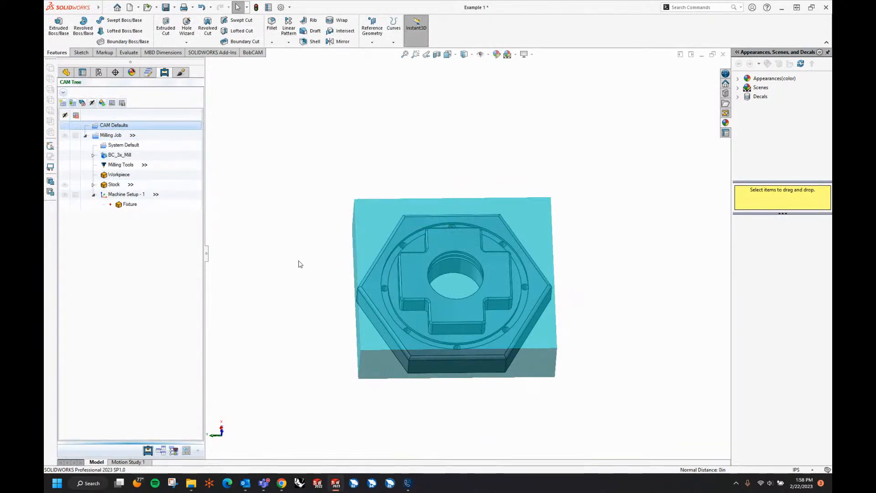
Add a mill facing feature to Machine Setup - 1, keep the default geometry, depth and strategy, and continue to the rough tool settings
right_click(142, 195)
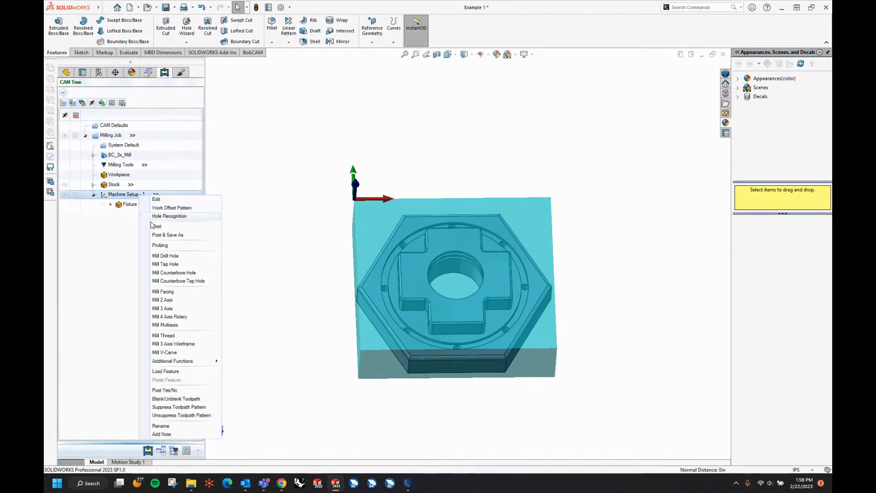
left_click(165, 292)
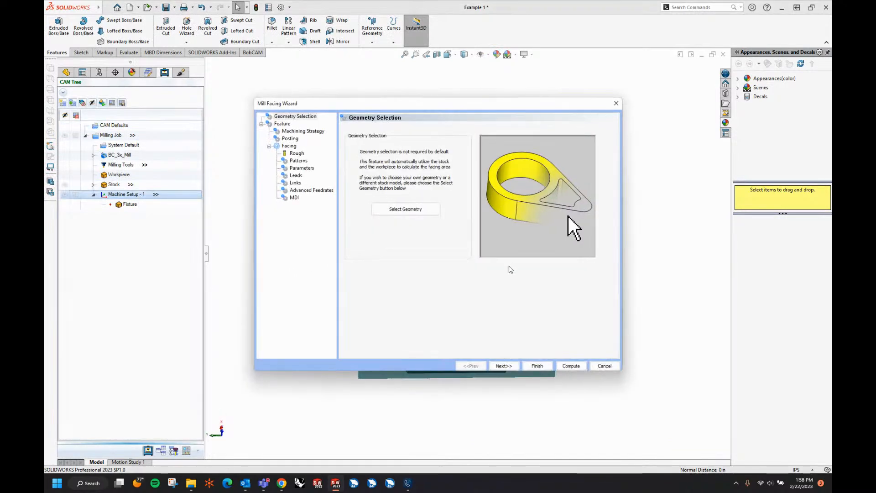
left_click(504, 366)
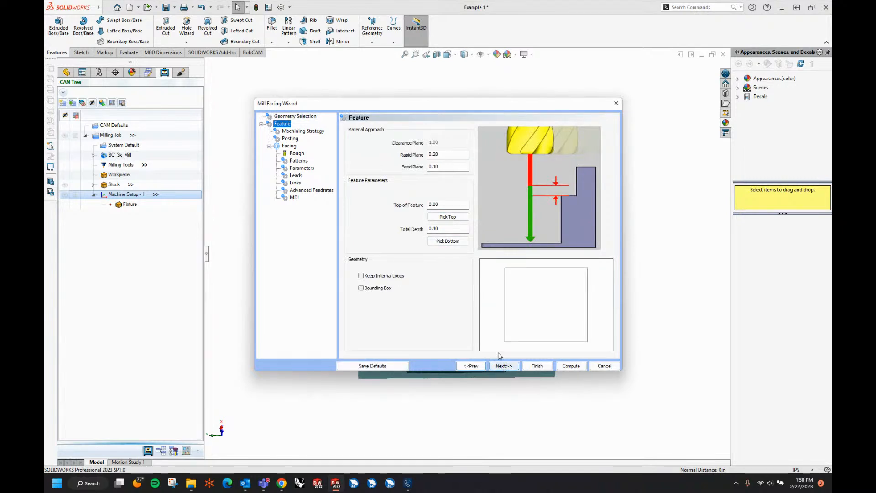
left_click(504, 366)
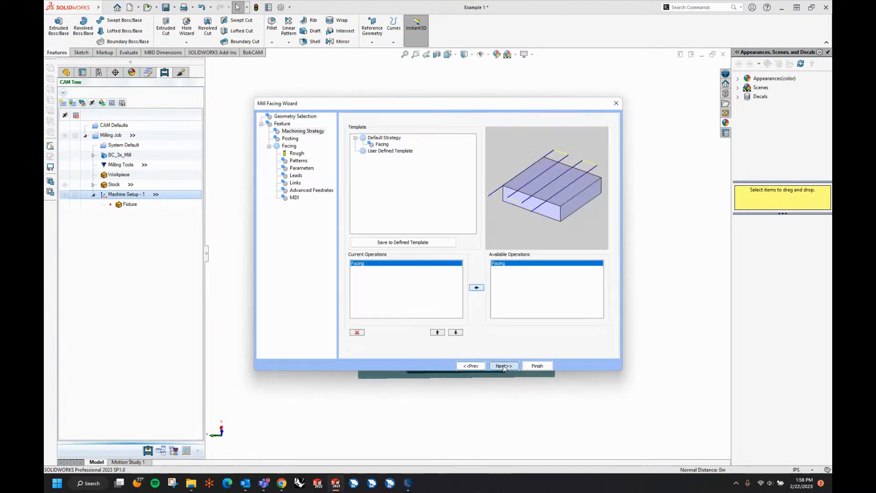
left_click(504, 366)
left_click(504, 366)
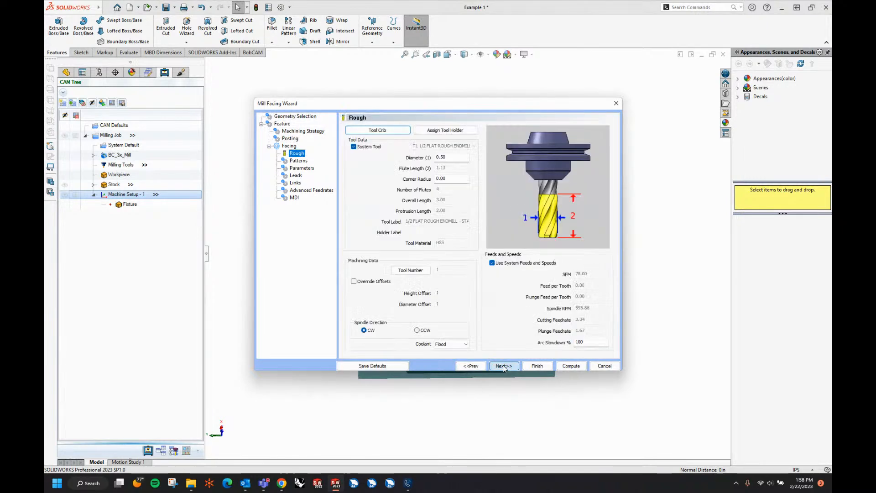
Set the rough facing tool's diameter to 2
left_click(460, 156)
key("BackSpace")
key("BackSpace")
key("BackSpace")
key("BackSpace")
type("2")
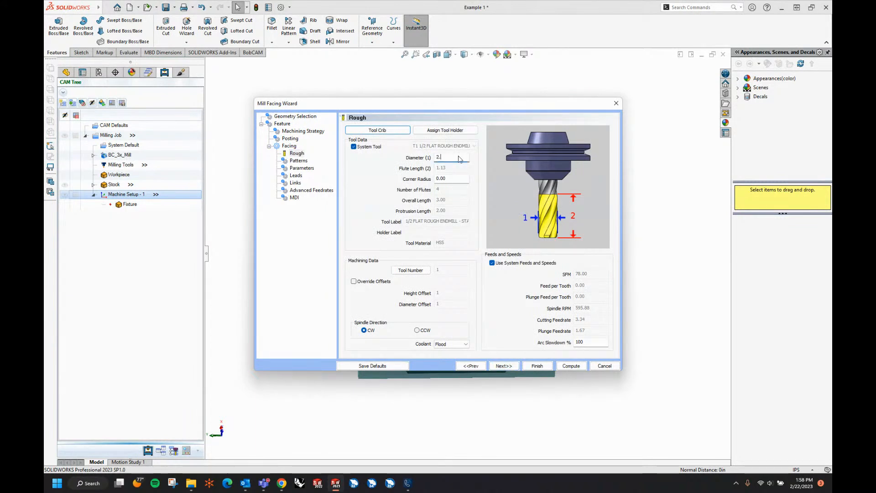
key("Tab")
Set the facing pattern's stepover to 75% of the tool diameter and its off-workpiece distance to 0.25
left_click(507, 366)
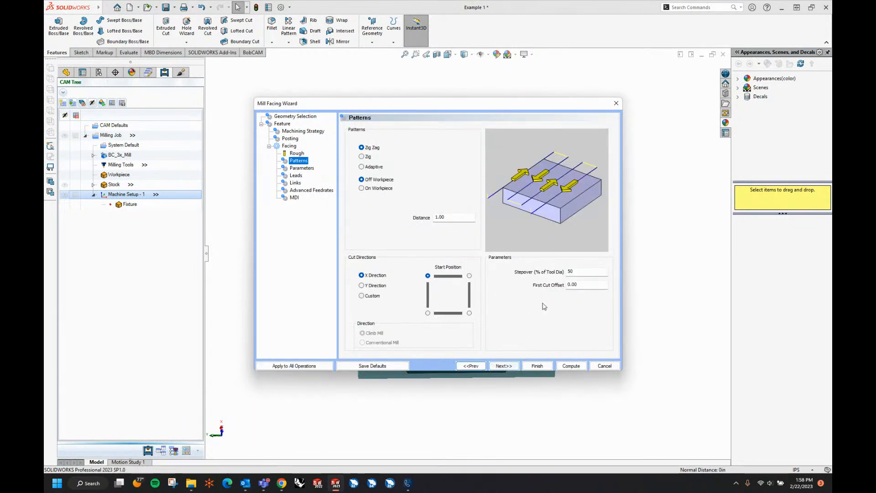
double_click(581, 272)
type("75")
key("Tab")
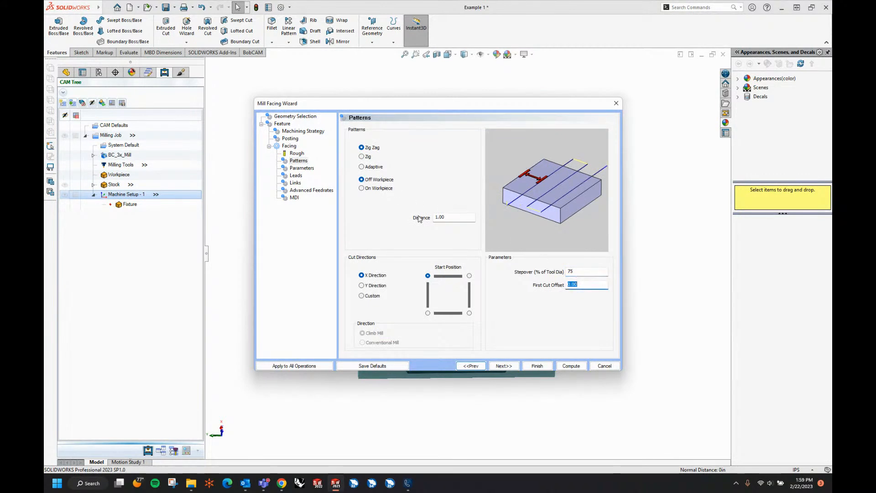
double_click(452, 217)
type("0.25")
key("Tab")
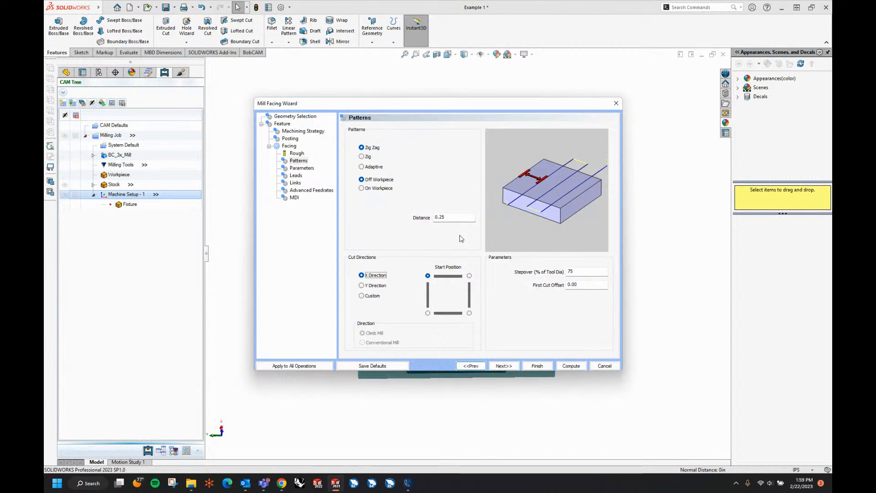
Keep the default depth parameters and vertical leads, and set the links between facing passes to Arc
left_click(502, 366)
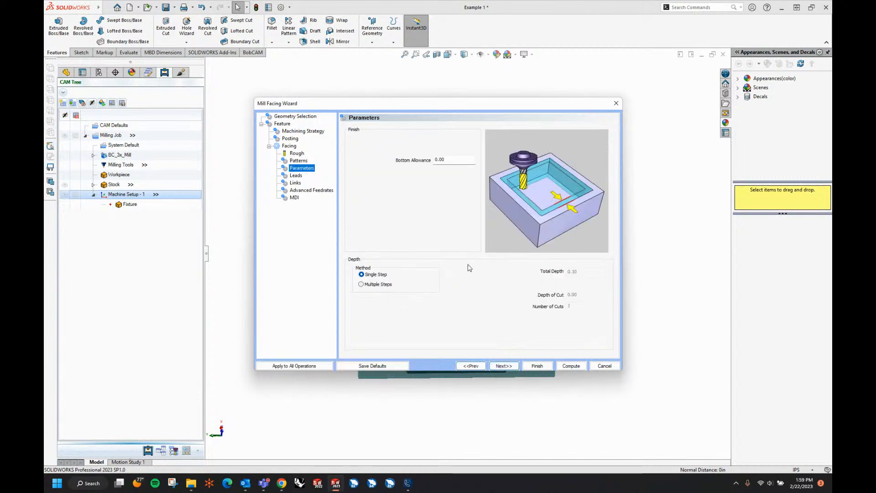
left_click(512, 367)
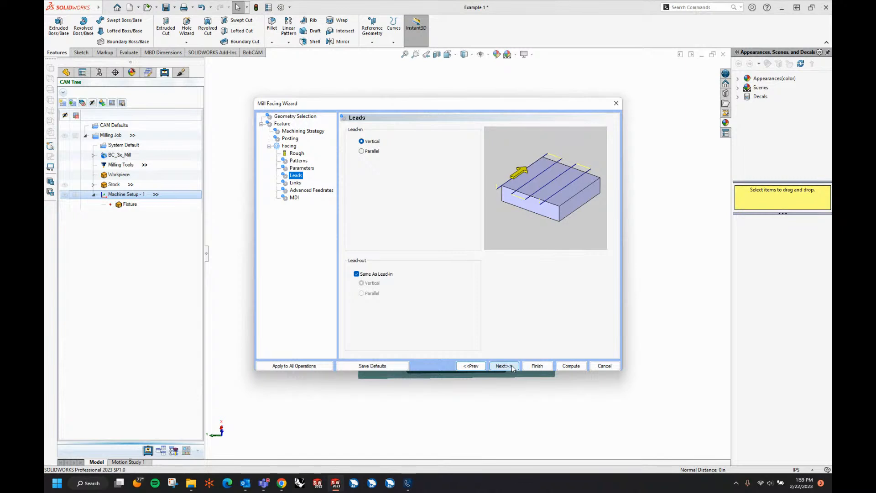
left_click(512, 366)
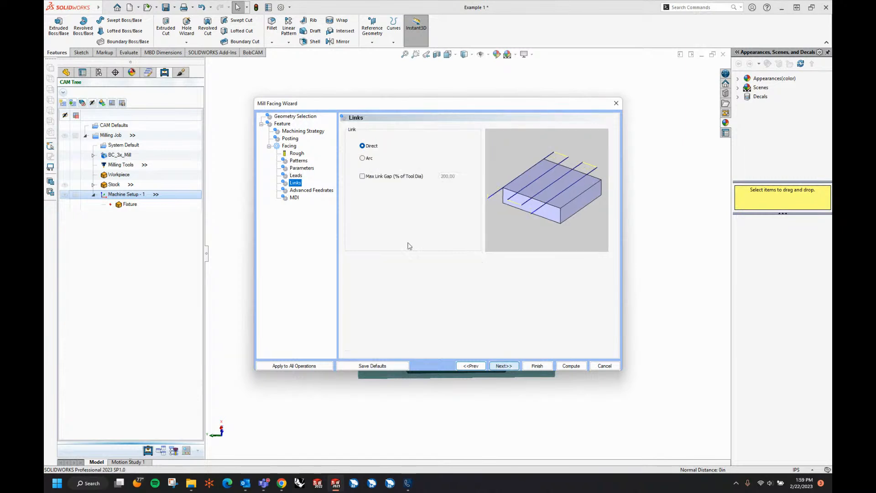
left_click(364, 158)
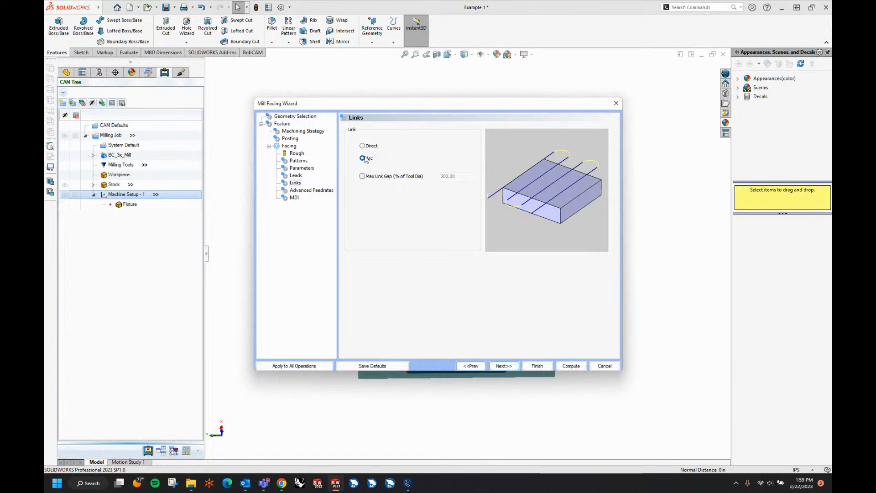
Return to the facing pattern settings and set the off-workpiece distance to 0.50
left_click(302, 168)
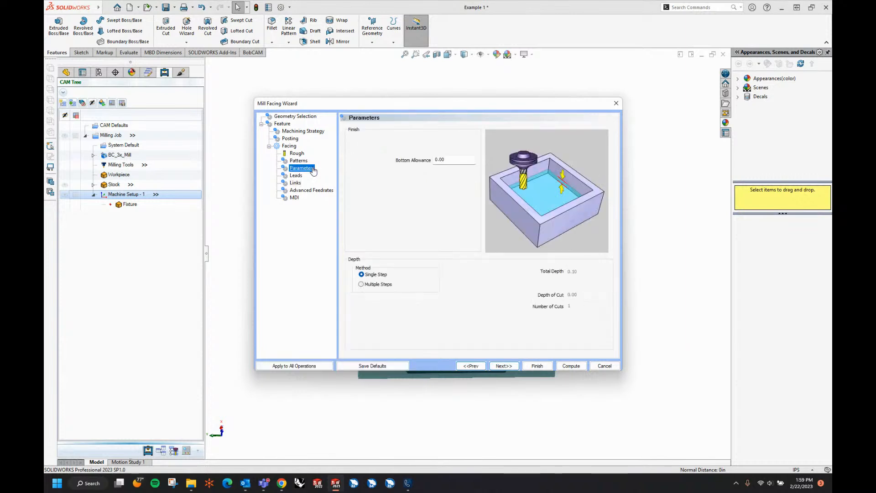
left_click(296, 153)
left_click(299, 160)
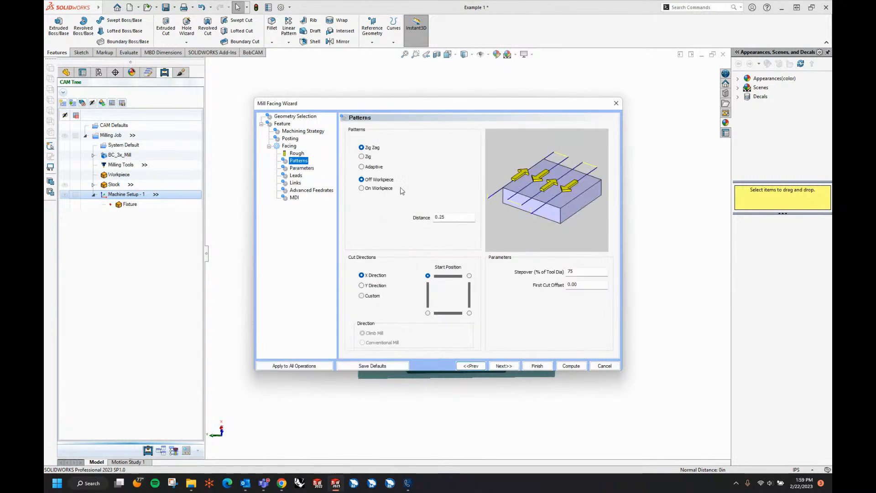
double_click(458, 218)
type(".5")
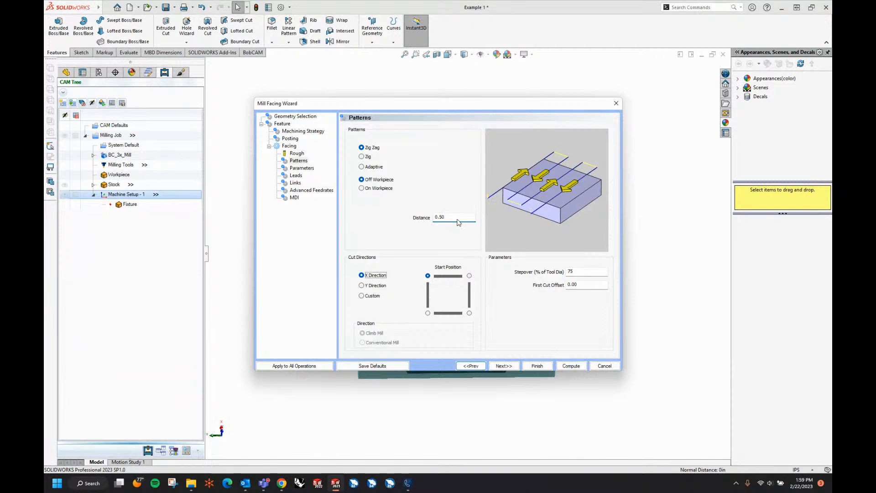
key("Tab")
Turn off system feeds and speeds for the rough tool, then set its cutting feedrate to 100 and arc slowdown to 500%
left_click(297, 154)
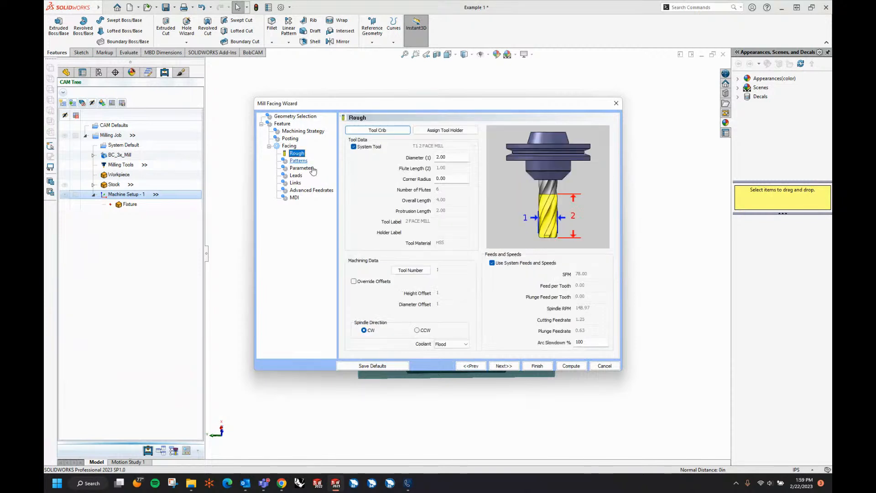
left_click(586, 343)
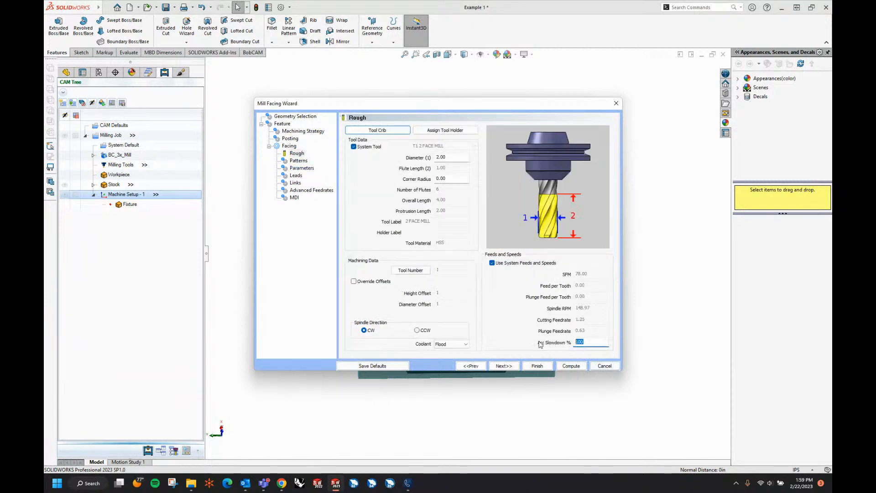
left_click(493, 264)
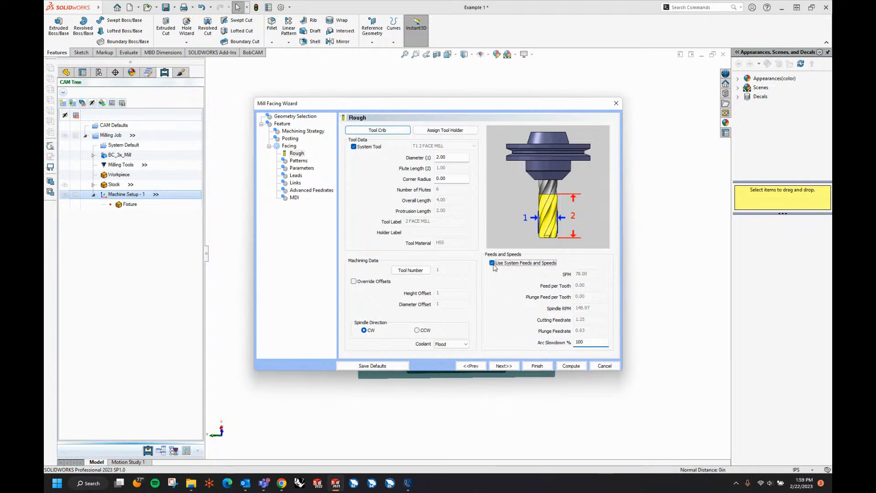
left_click(594, 320)
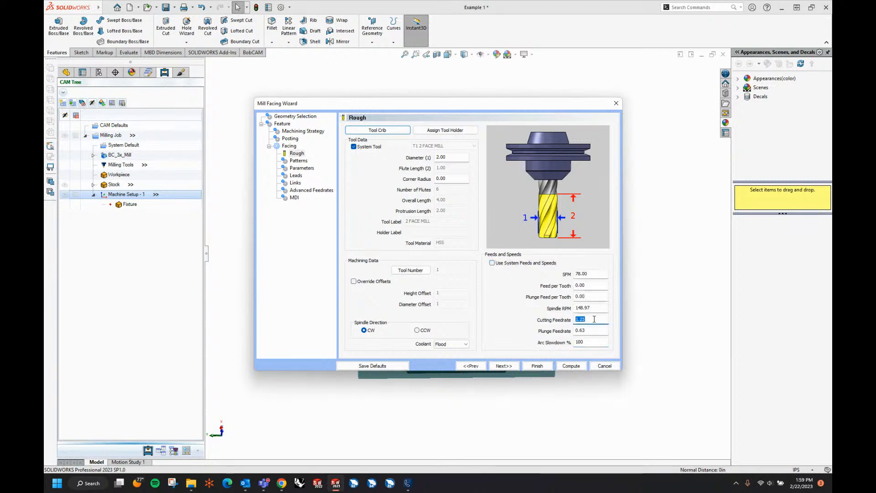
type("100")
key("Tab")
key("Tab")
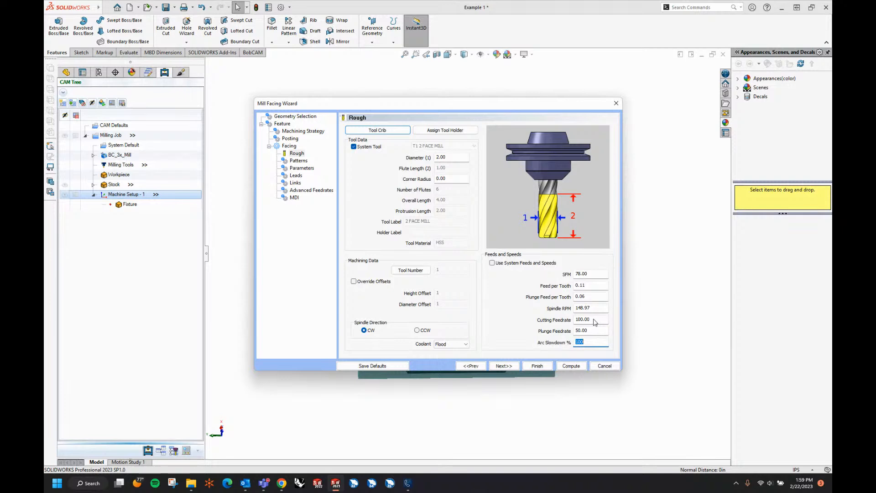
type("500")
key("Tab")
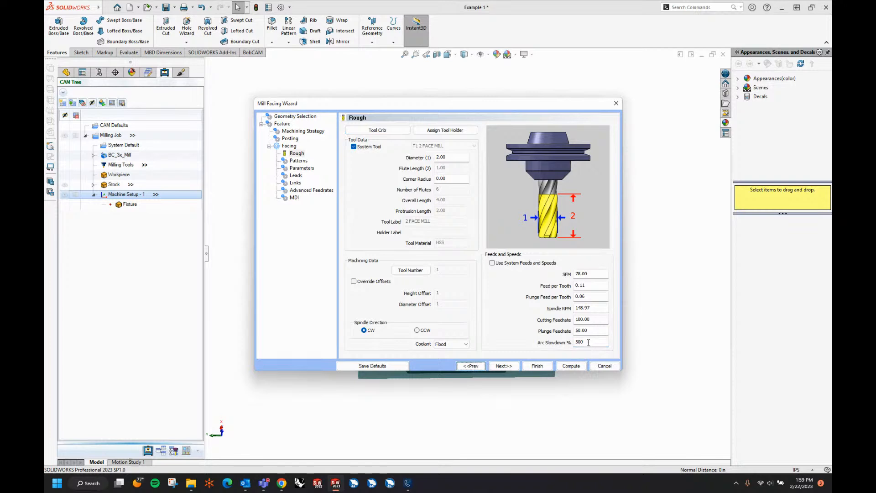
key("shift+Tab")
Continue to the MDI settings and add an Abs/Inc command set to Absolute on Line1 of the After Operation task
left_click(504, 366)
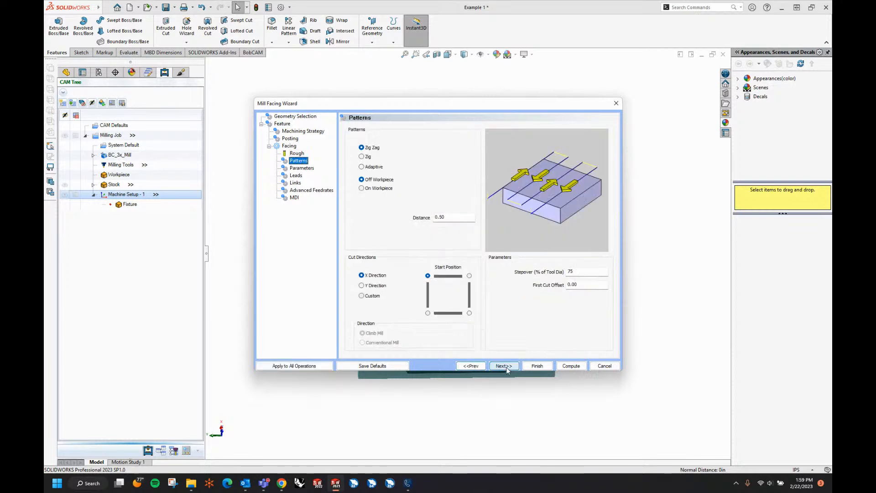
left_click(505, 366)
left_click(504, 366)
left_click(505, 366)
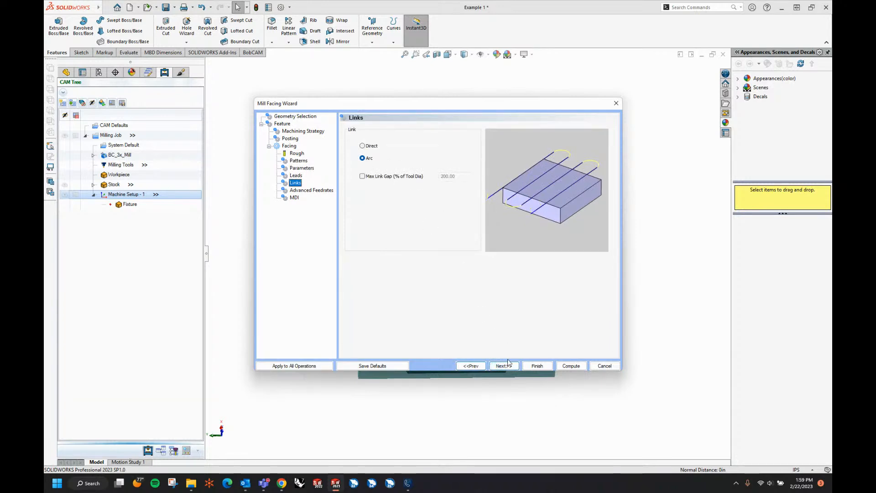
left_click(508, 367)
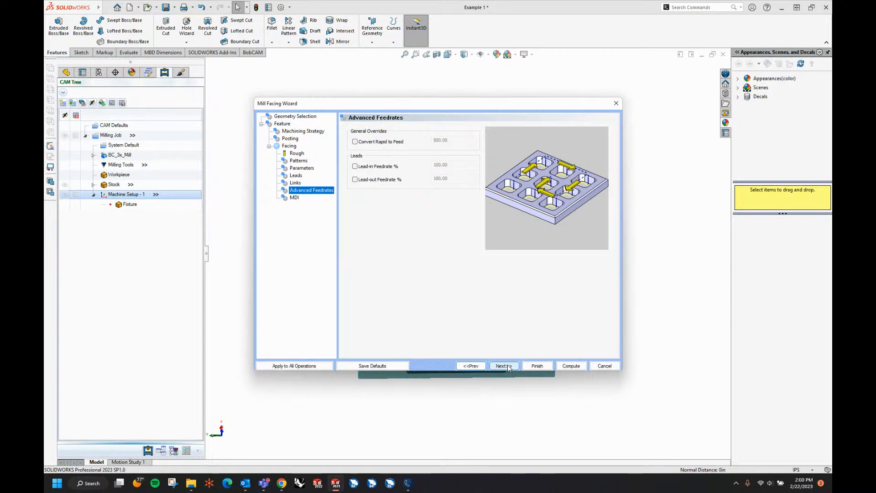
left_click(507, 366)
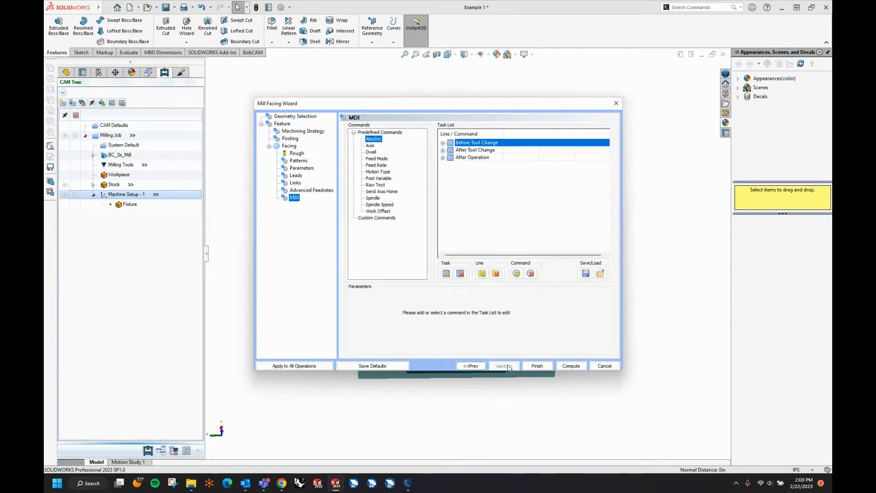
left_click(442, 157)
left_click(461, 164)
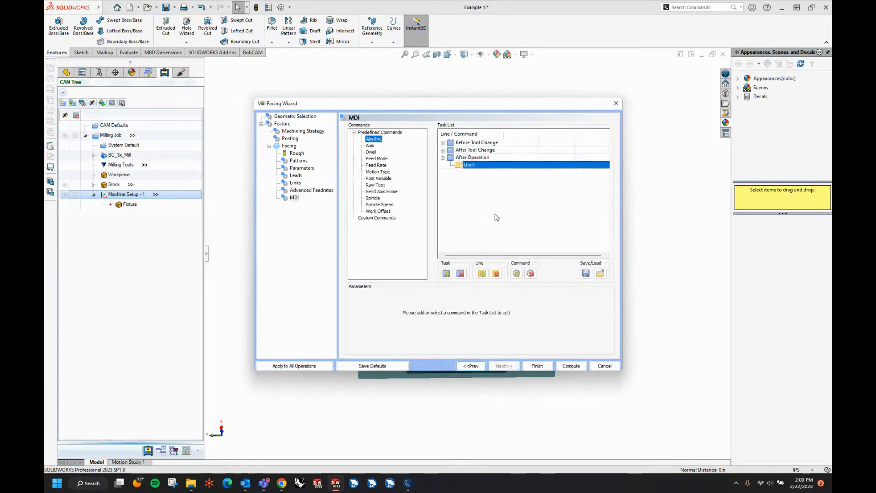
left_click(518, 272)
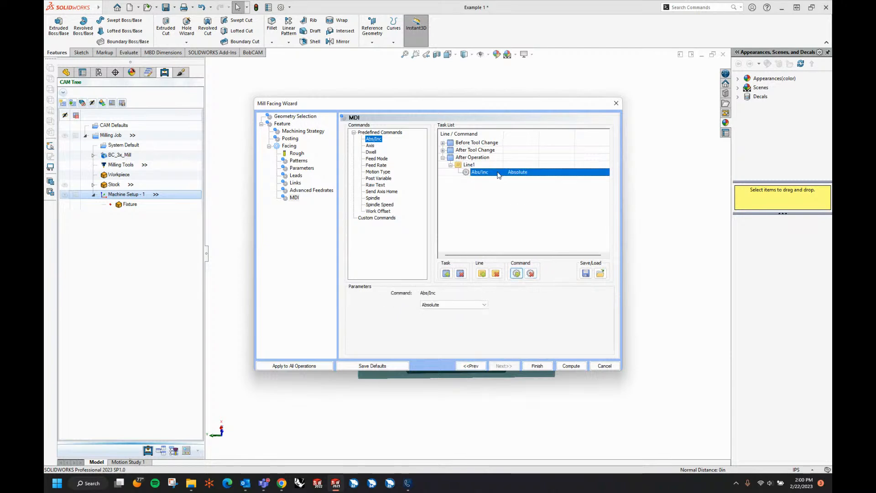
Replace the Abs/Inc command on Line1 of the After Operation task with a Raw Text command set to Comment
left_click(530, 273)
left_click(445, 271)
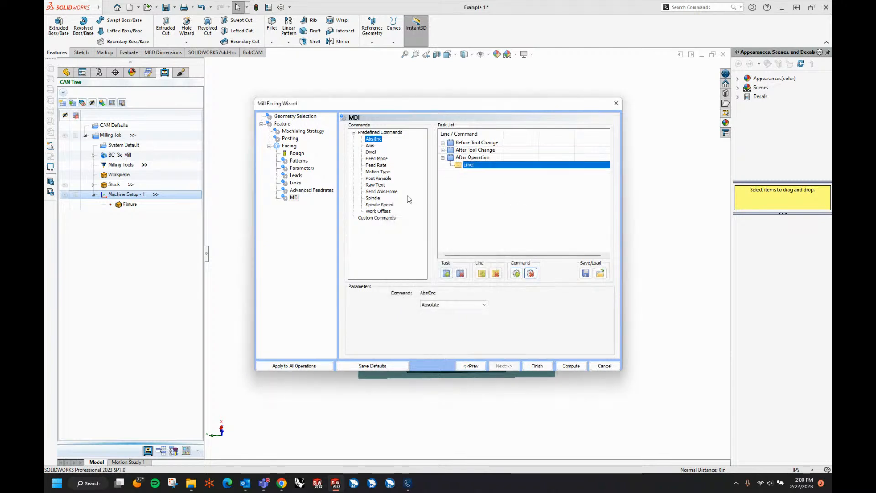
left_click(375, 185)
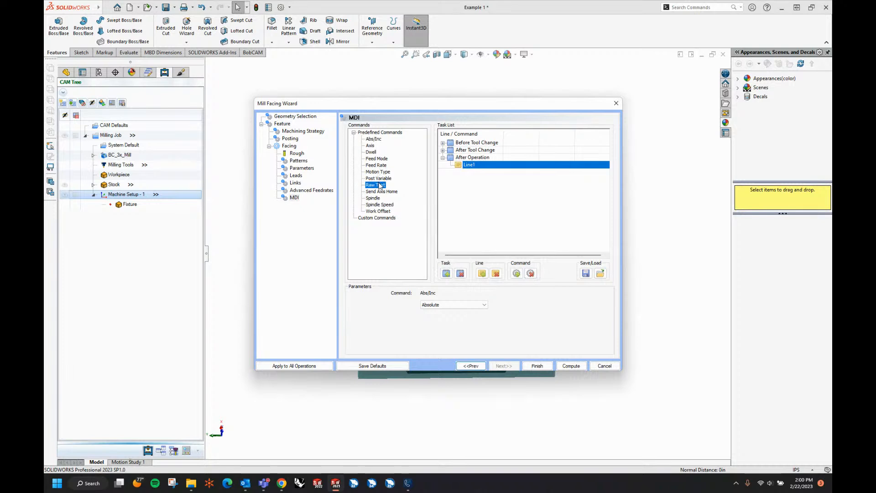
left_click(517, 273)
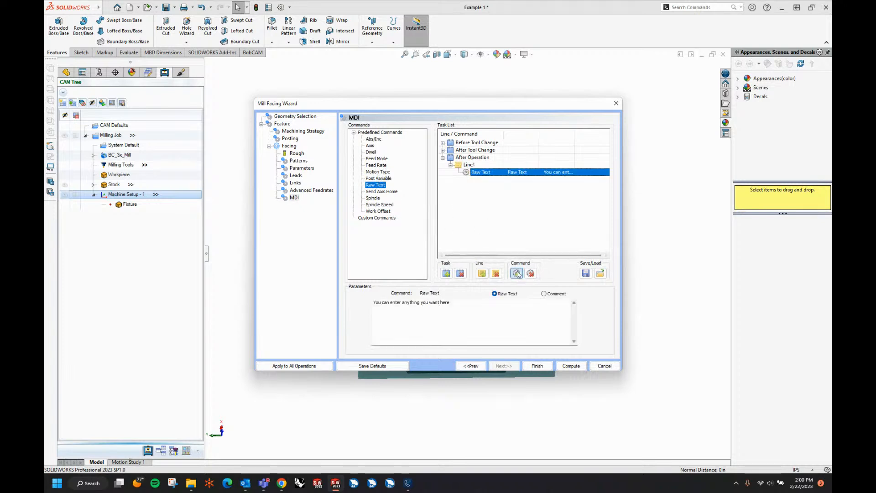
left_click(545, 294)
Add a new line under After Operation with a Raw Text command reading M01, and compute the facing toolpath
left_click(461, 166)
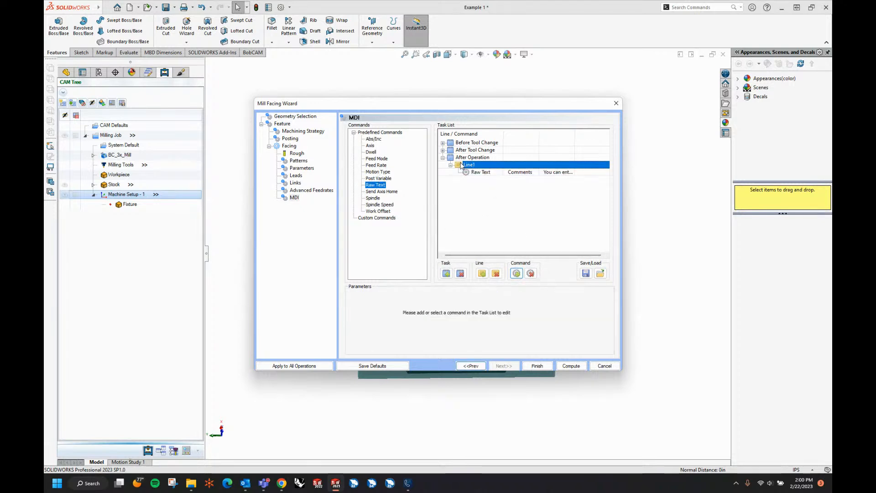
left_click(482, 272)
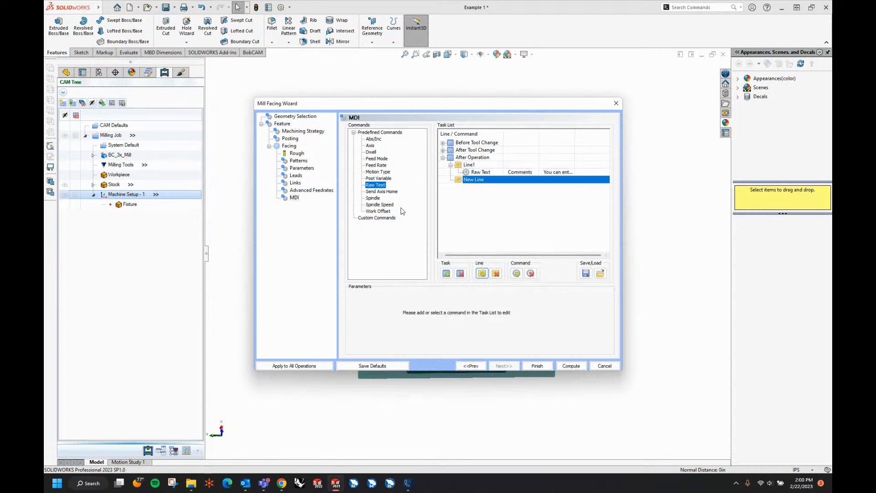
left_click(517, 274)
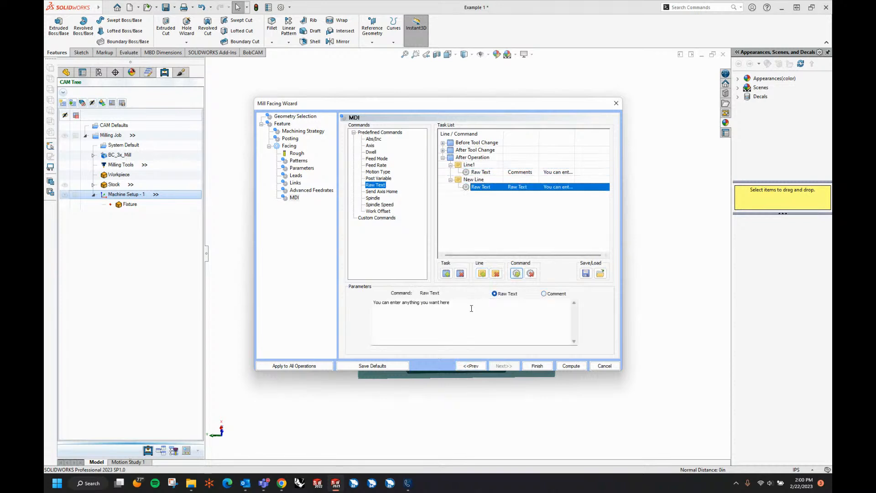
left_click_drag(450, 302, 355, 303)
type("M01")
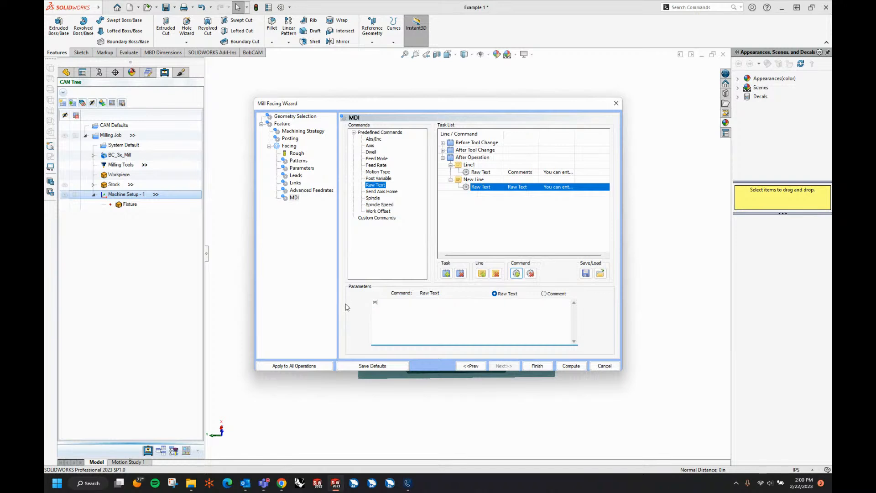
left_click(574, 366)
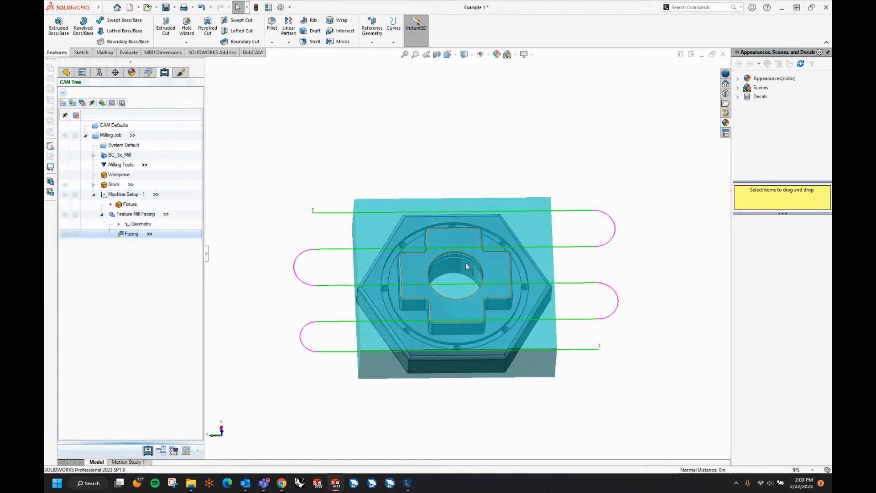
Post the facing operation and open the resulting code in the NC Editor
right_click(126, 235)
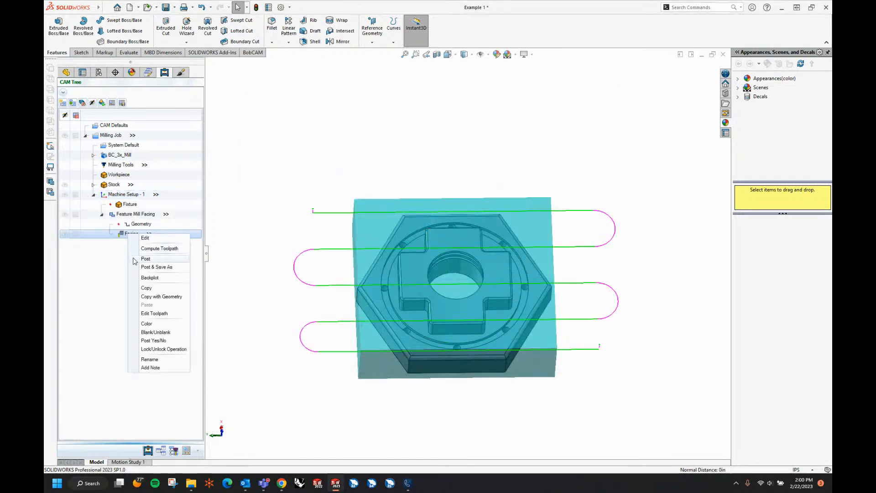
left_click(138, 263)
right_click(132, 208)
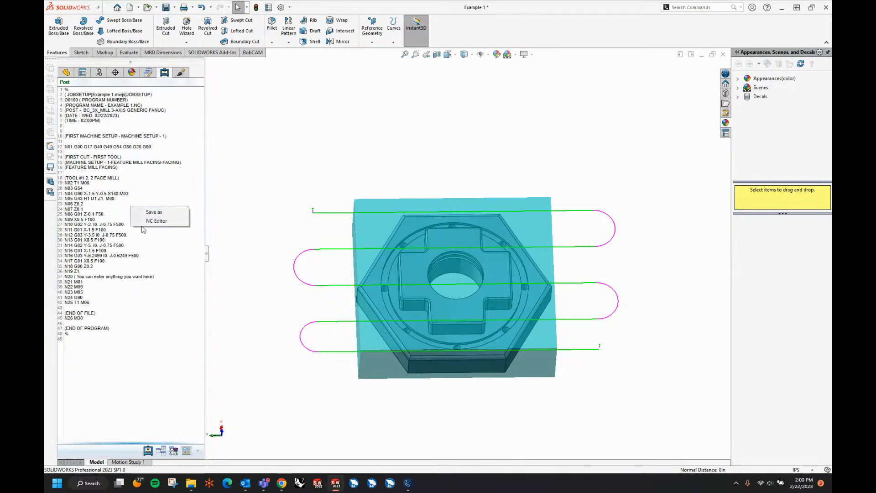
left_click(155, 221)
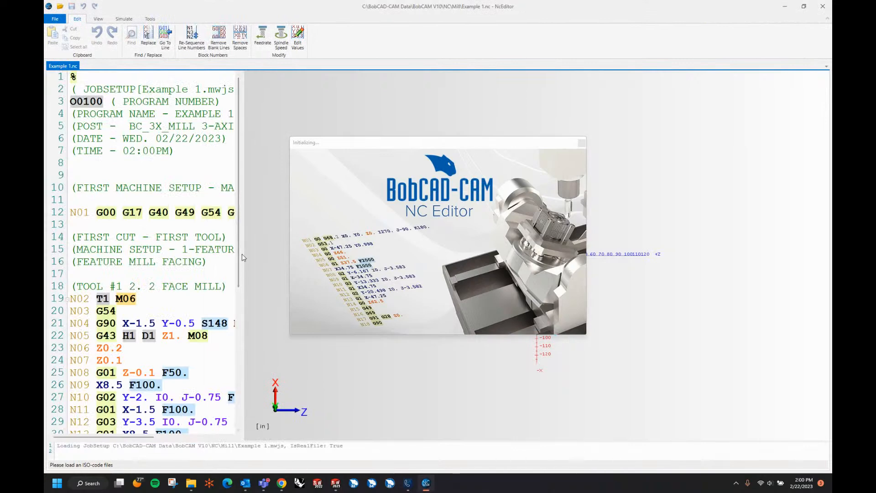
Check the comment and M01 lines near the end of the posted program and close the NC Editor
scroll(304, 265, "down", 2)
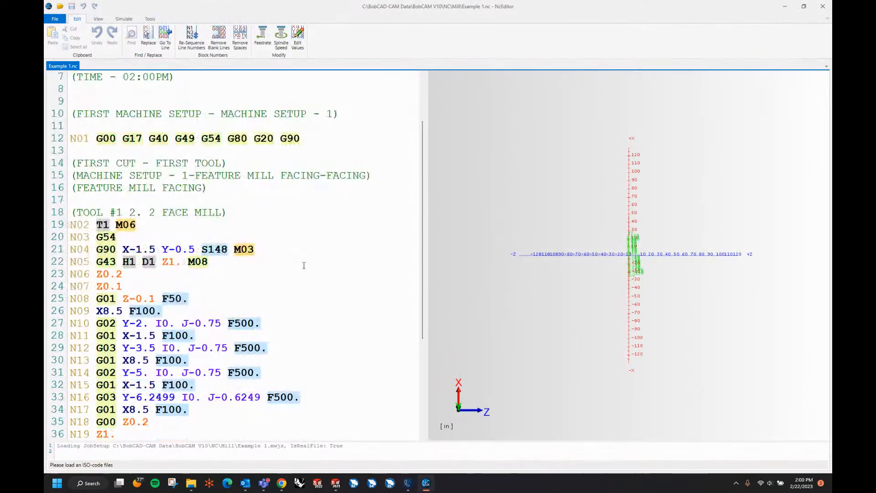
scroll(304, 265, "down", 1)
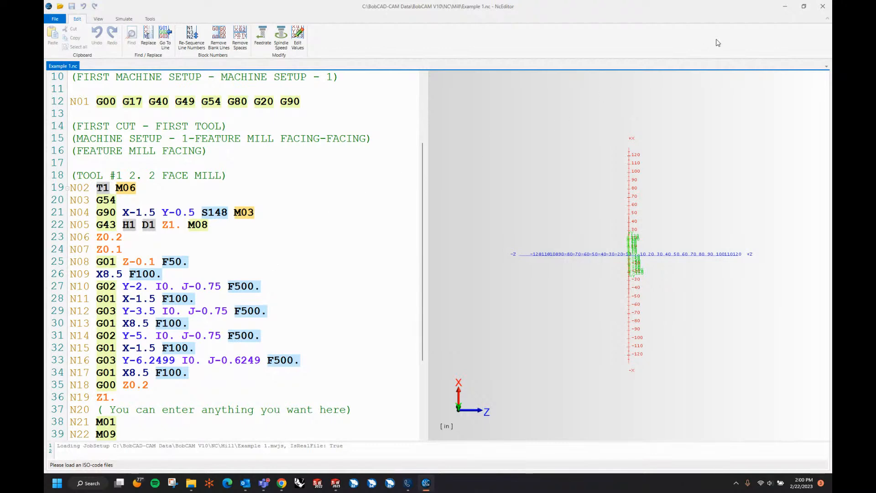
scroll(214, 329, "down", 2)
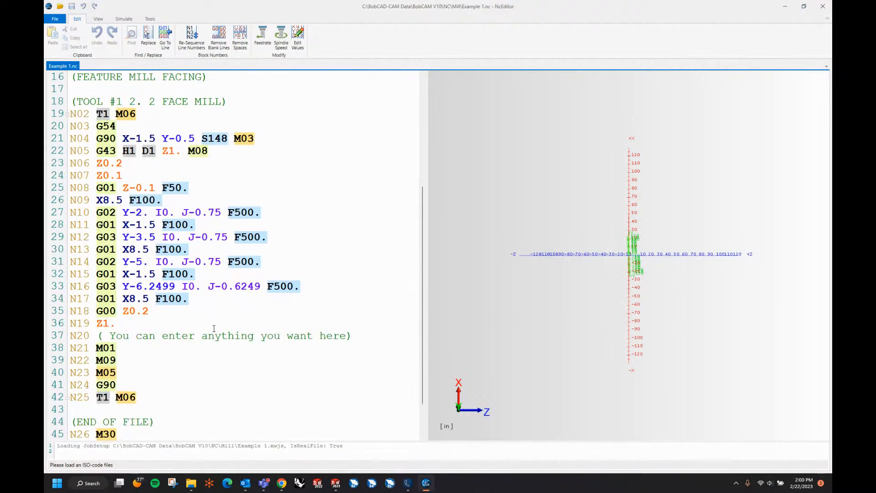
left_click_drag(96, 336, 355, 338)
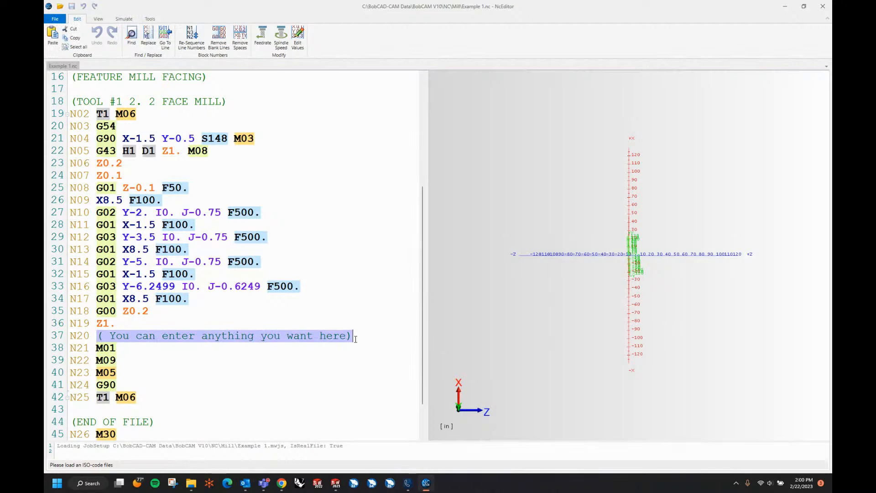
left_click_drag(114, 350, 90, 348)
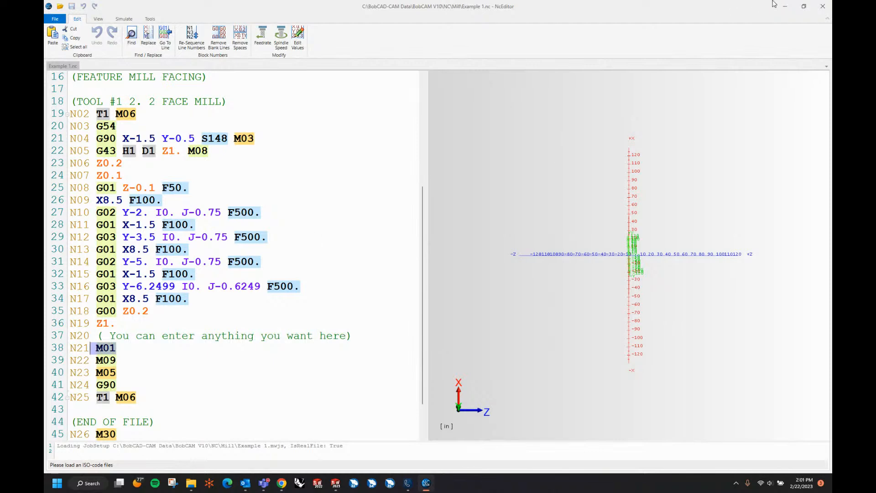
left_click(827, 5)
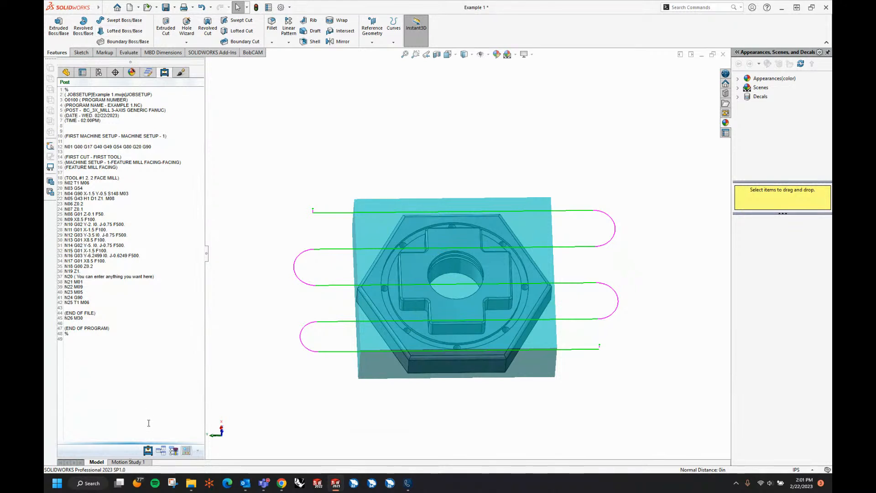
Hide the Mill Facing toolpath in the CAM Tree and raise the stock transparency close to High, saving it as the default
left_click(148, 450)
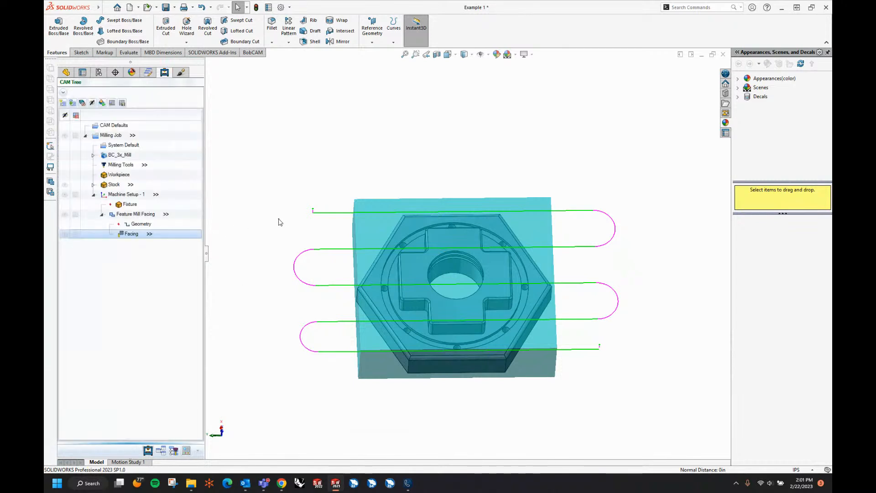
left_click(65, 215)
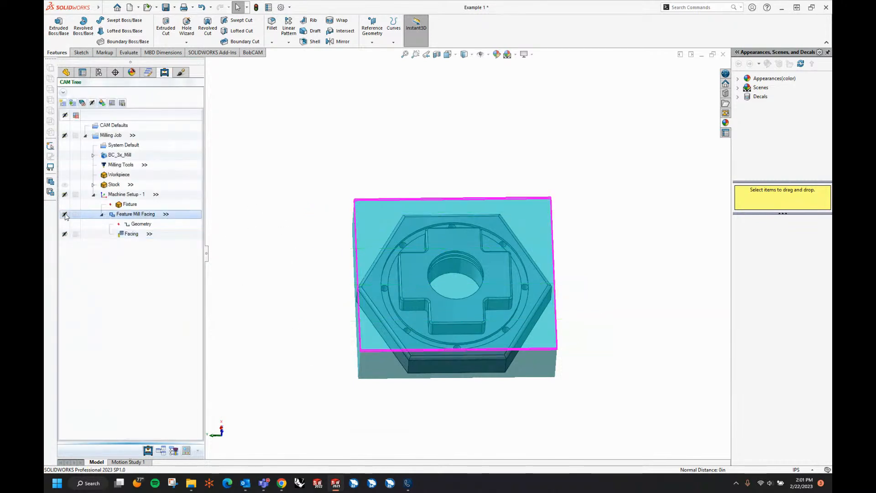
right_click(110, 187)
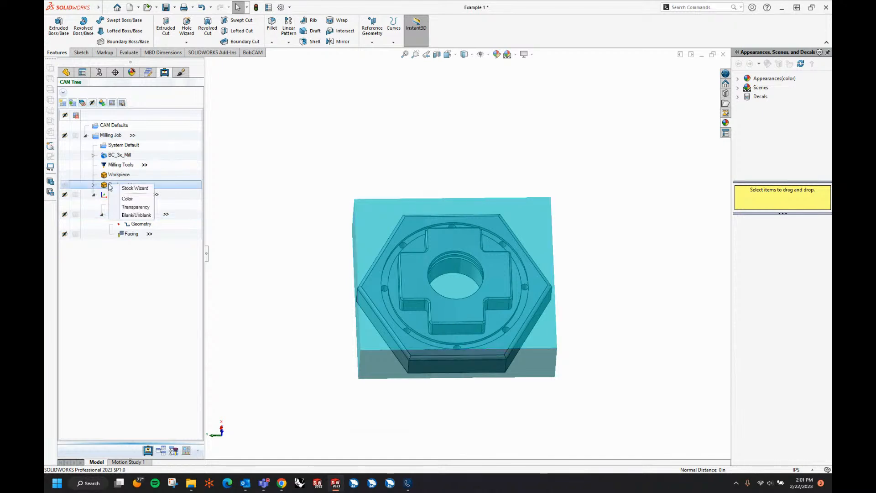
left_click(135, 207)
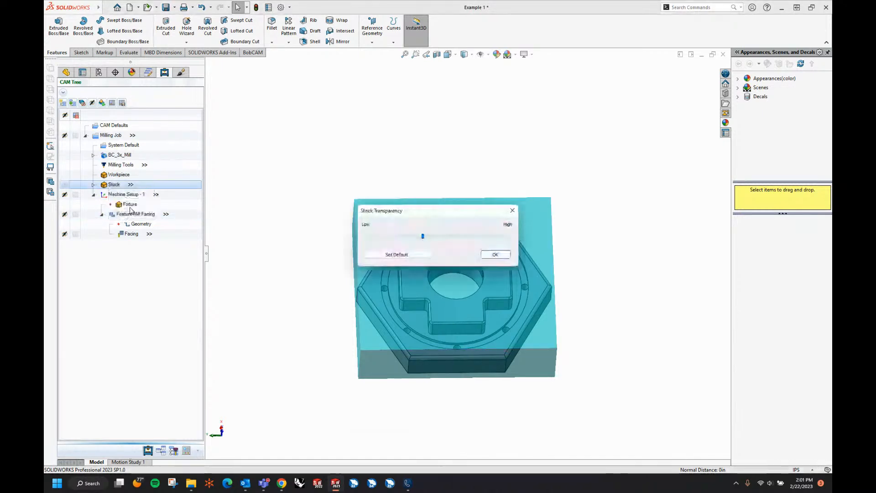
left_click_drag(423, 236, 496, 243)
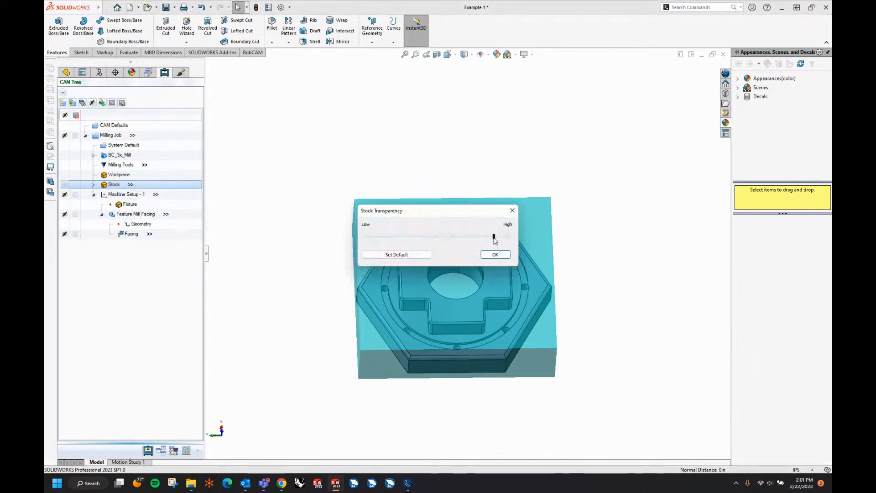
left_click(417, 254)
left_click(504, 258)
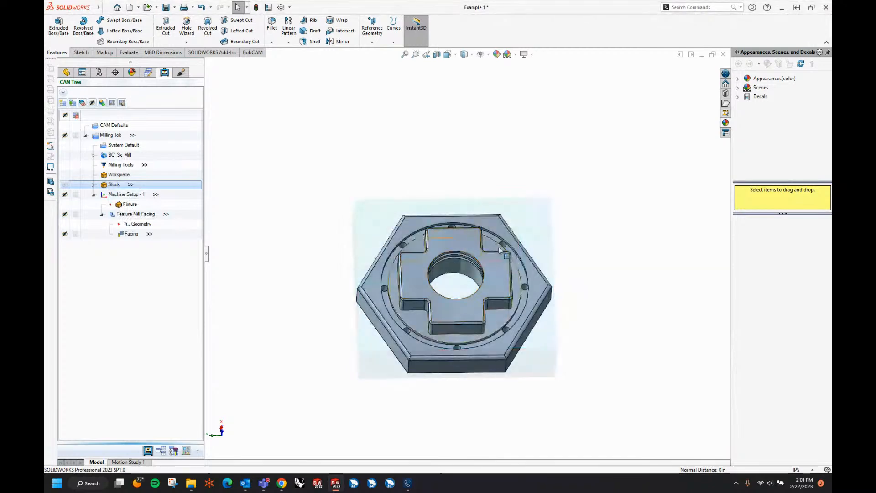
Collapse the facing feature and examine the part's recessed face and the rectangular Sketch14 from several angles
key("ctrl+7")
middle_click_drag(510, 235, 504, 296)
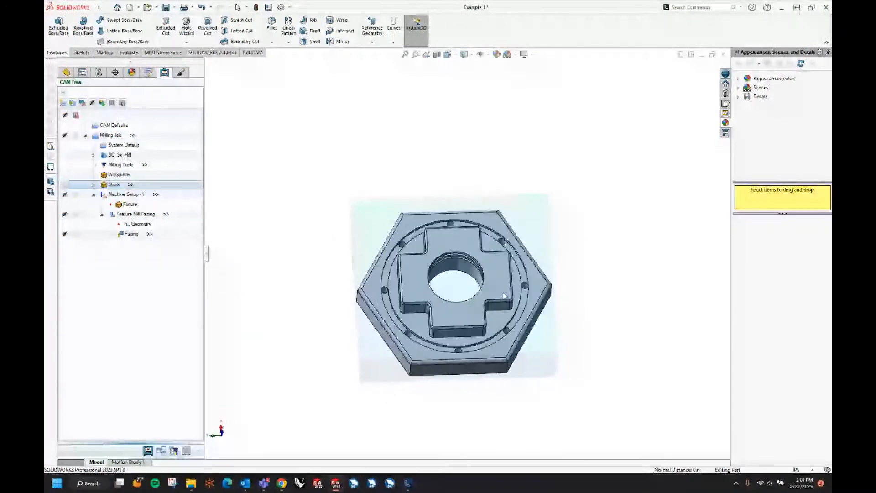
left_click(102, 215)
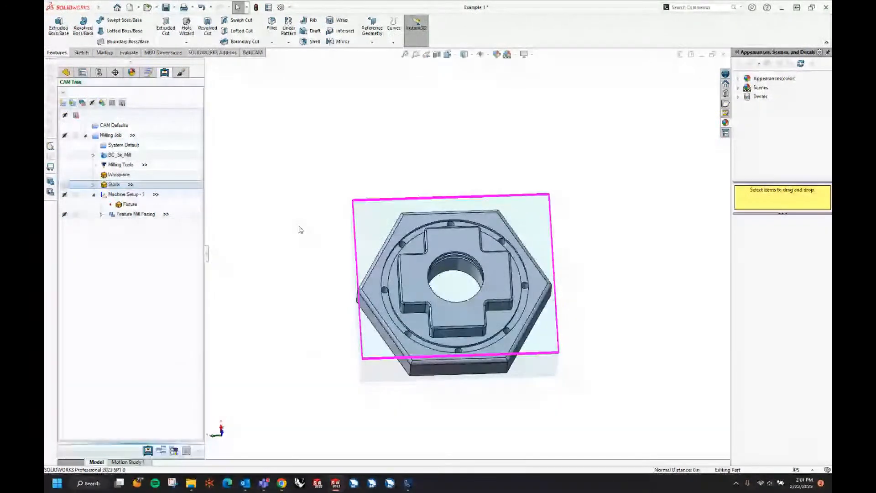
middle_click_drag(301, 229, 342, 266)
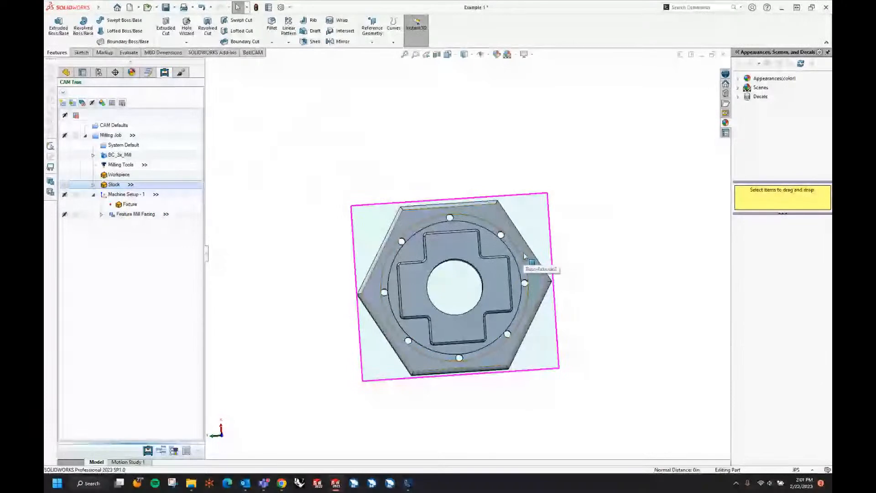
middle_click_drag(531, 228, 531, 213)
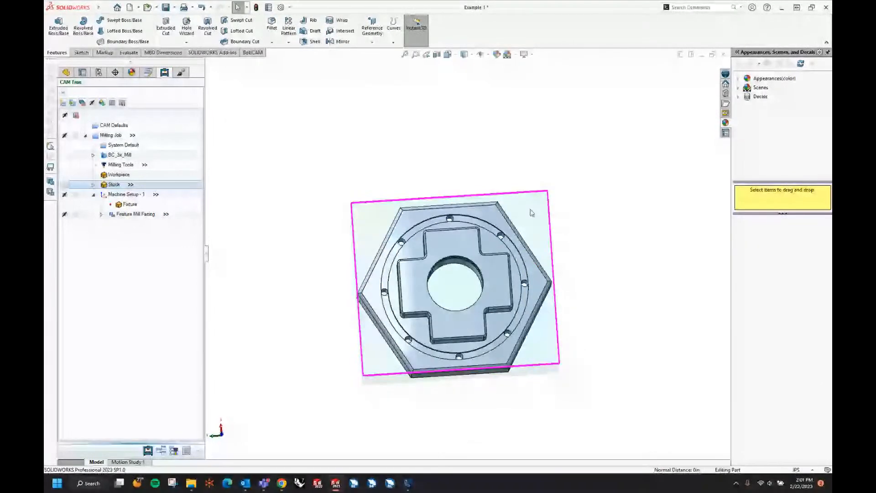
left_click(494, 248)
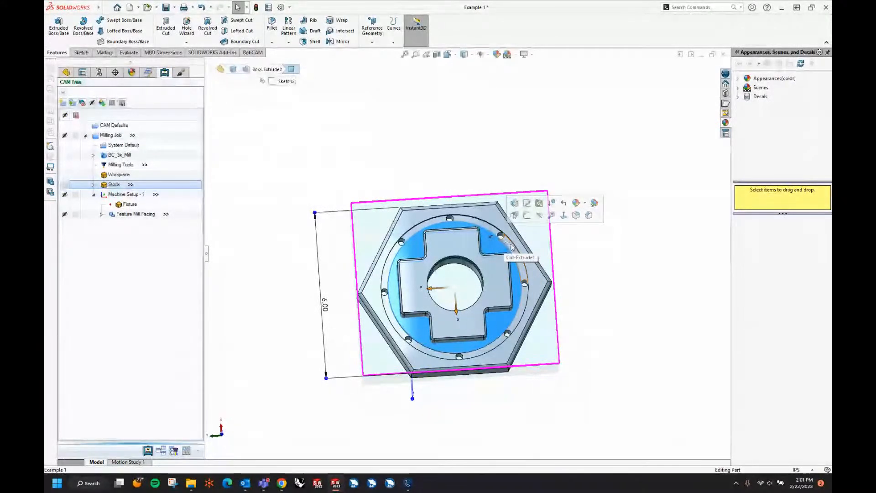
left_click(612, 274)
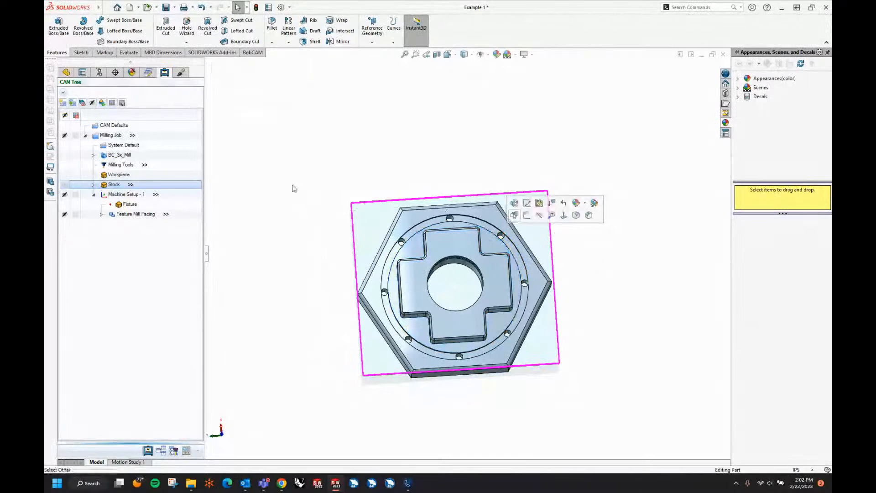
left_click(67, 72)
left_click(88, 292)
mouse_move(307, 307)
middle_mouse_down()
mouse_move(319, 234)
mouse_move(294, 297)
mouse_move(305, 267)
mouse_move(264, 285)
middle_mouse_up()
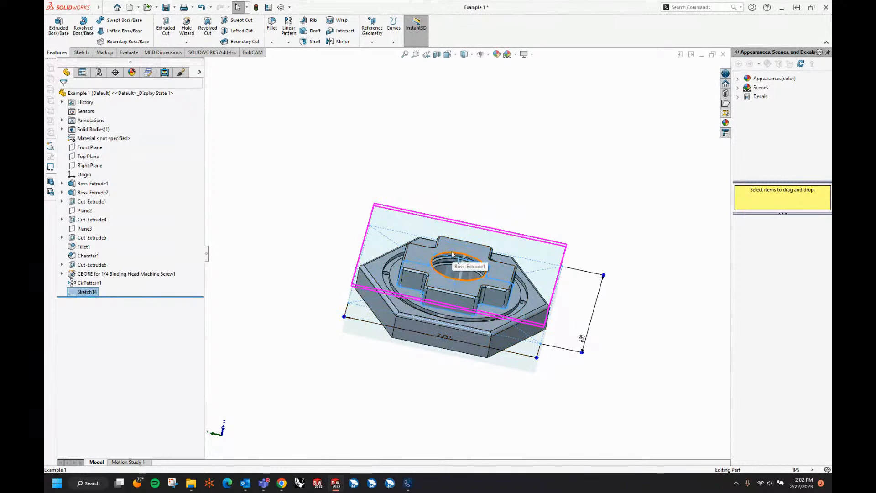
middle_click_drag(333, 199, 315, 237)
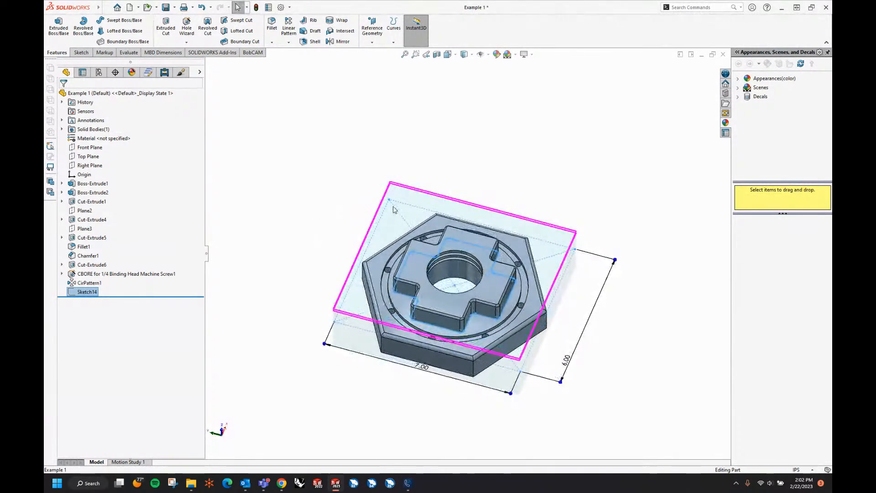
Start a Mill 2 Axis feature under Machine Setup - 1 in the CAM Tree
left_click(164, 73)
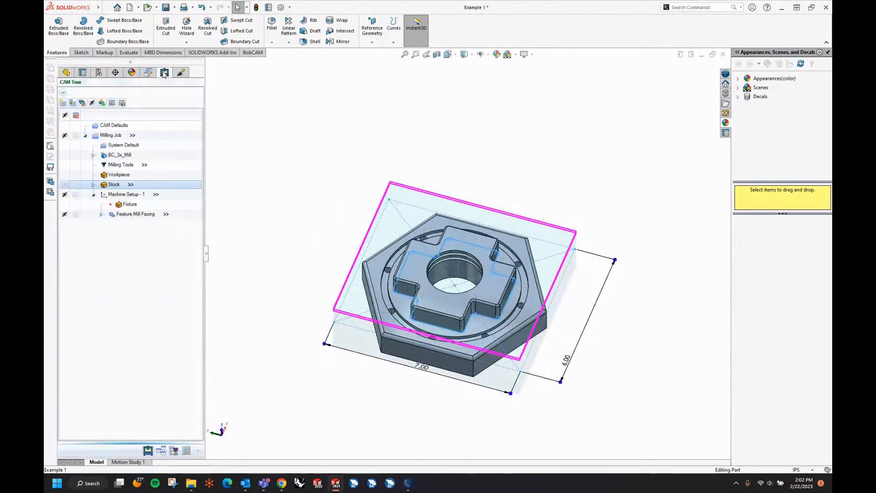
left_click(115, 194)
right_click(123, 195)
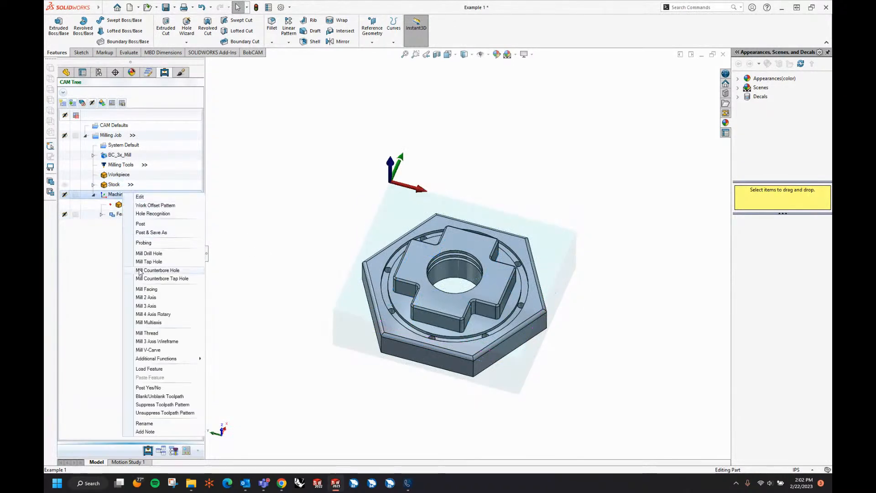
left_click(147, 289)
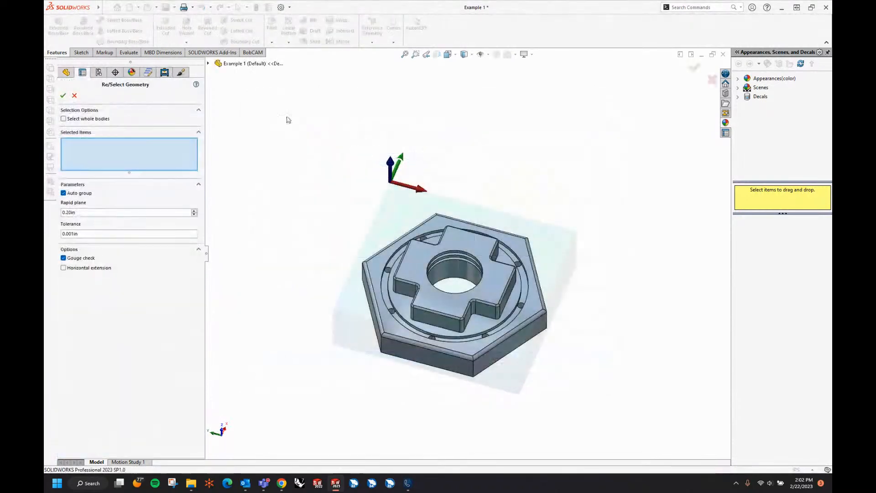
Show Sketch14 and select it together with its four outer rectangle lines as the feature geometry
left_click(208, 64)
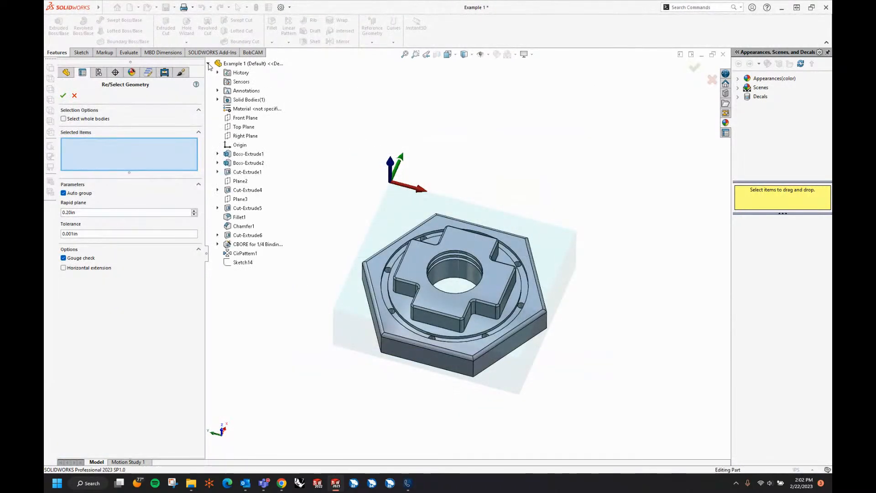
left_click(243, 262)
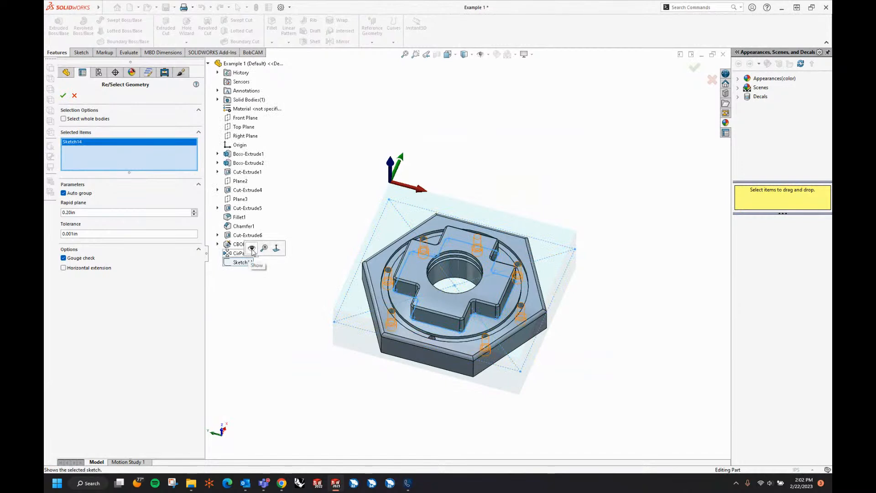
left_click(252, 249)
left_click(386, 229)
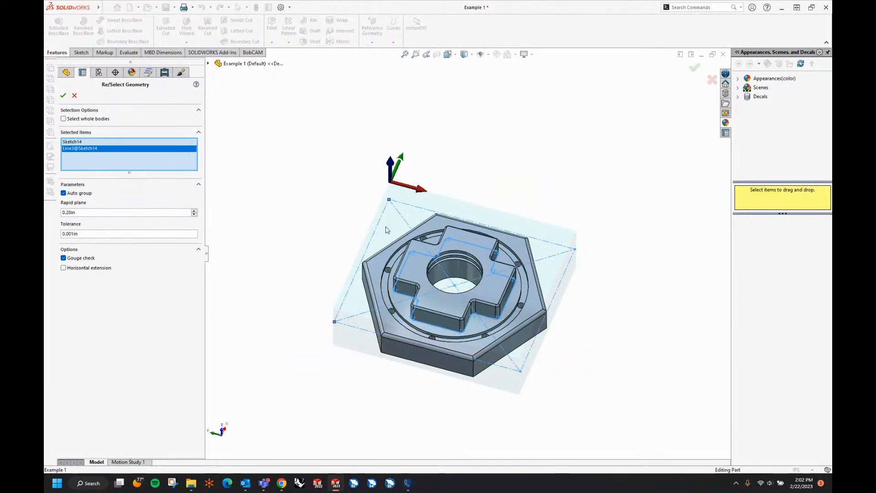
left_click(414, 206)
left_click(560, 285)
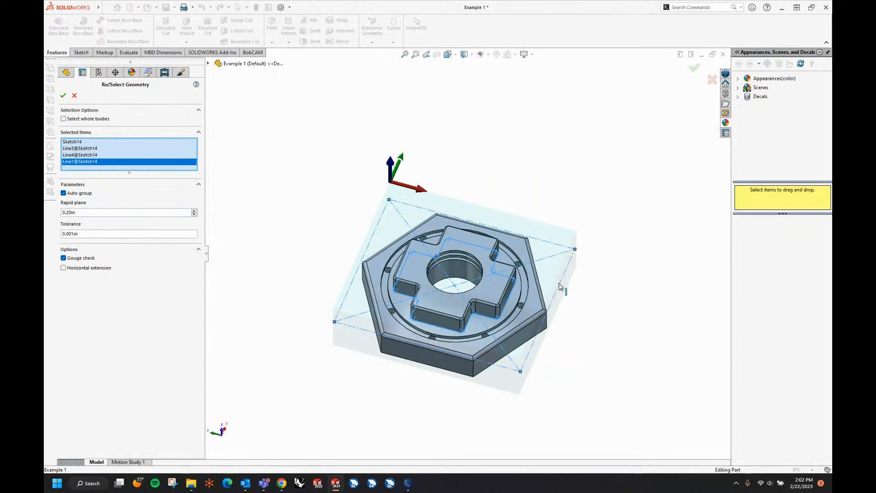
left_click(505, 370)
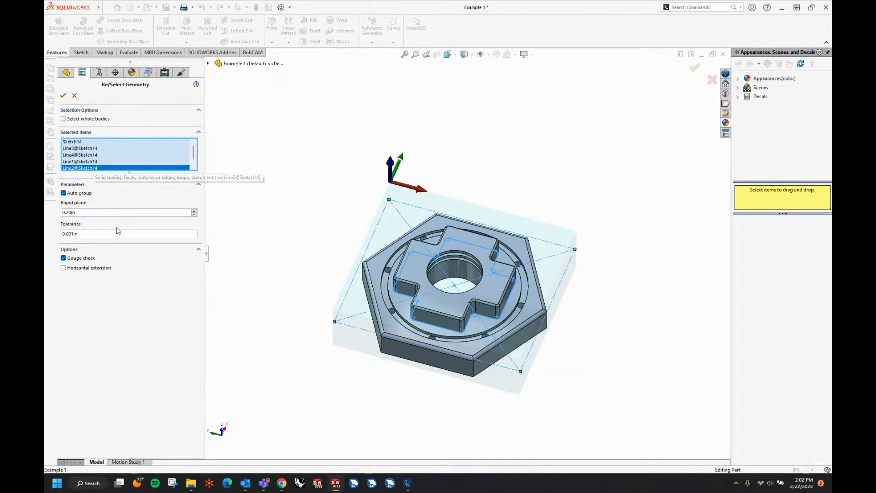
left_click(63, 95)
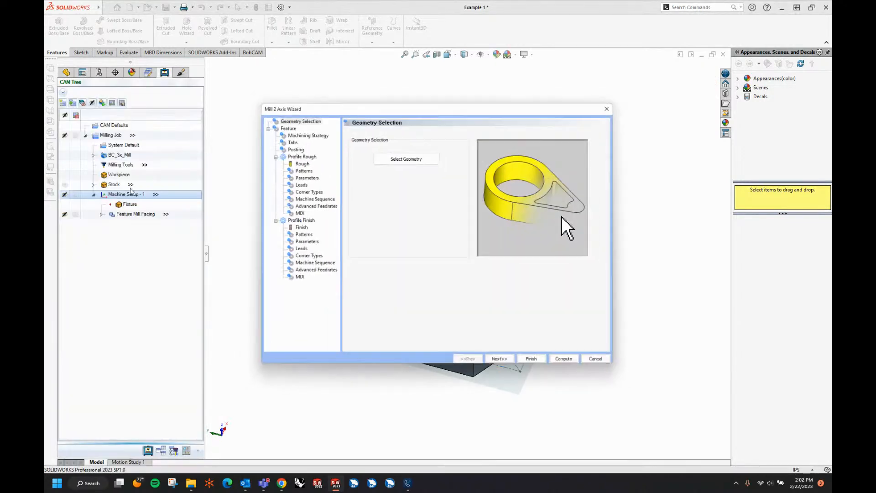
Apply the Pocketing machining strategy to the 2 Axis feature
left_click(507, 366)
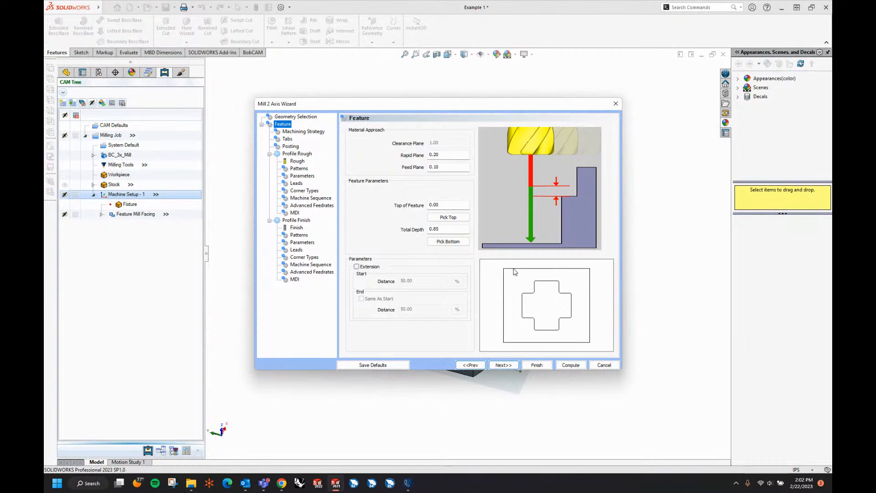
left_click(504, 365)
left_click(389, 152)
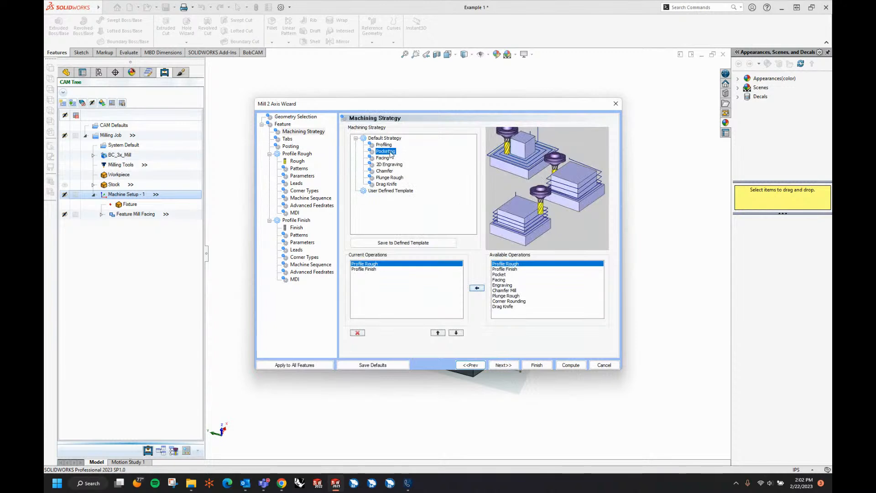
left_click(499, 365)
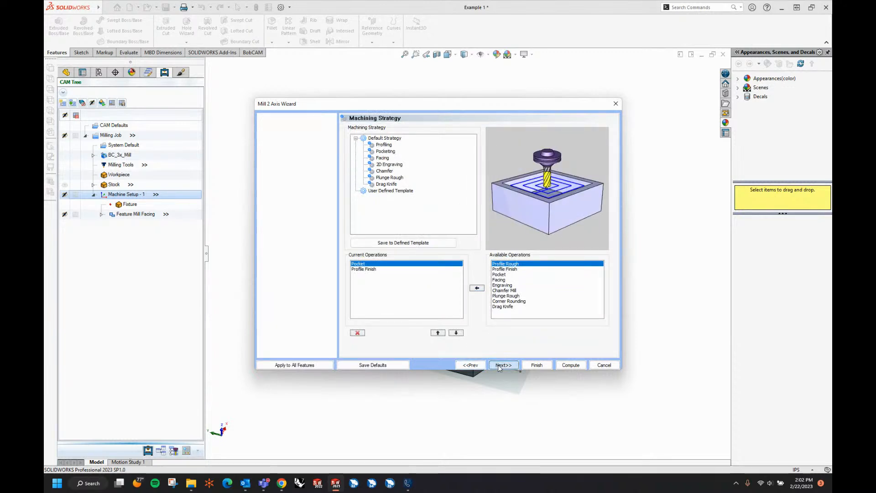
Set the diameter of the pocket roughing tool to 0.63
left_click(498, 366)
left_click(498, 366)
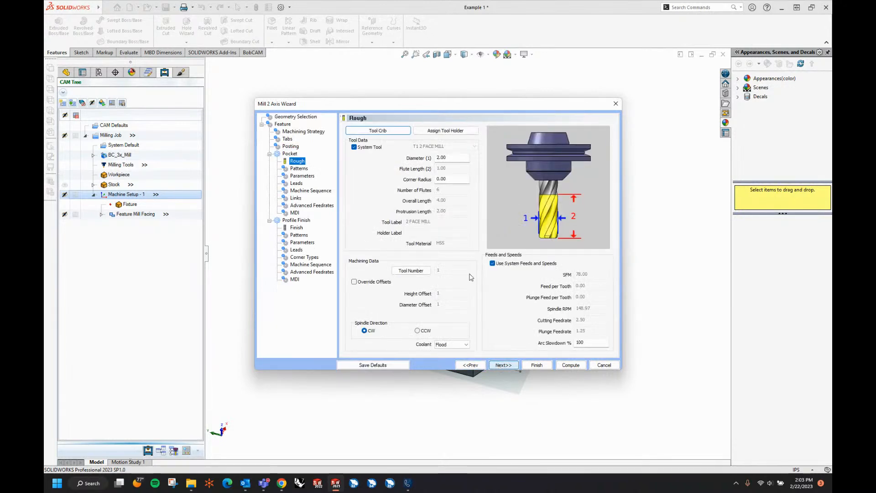
type("6")
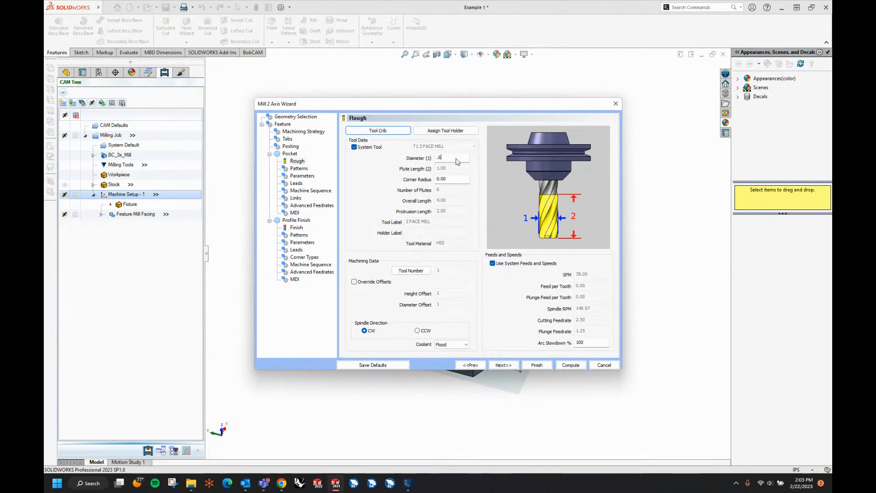
type("3")
key("Tab")
Set the pocket's depth method to Multiple Steps, leaving the advanced Offset Pocket Out pattern in place
left_click(510, 363)
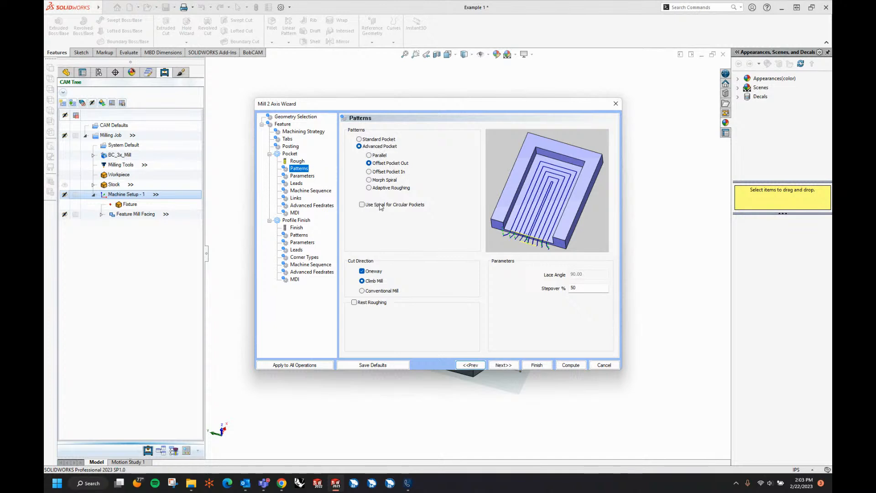
left_click(504, 365)
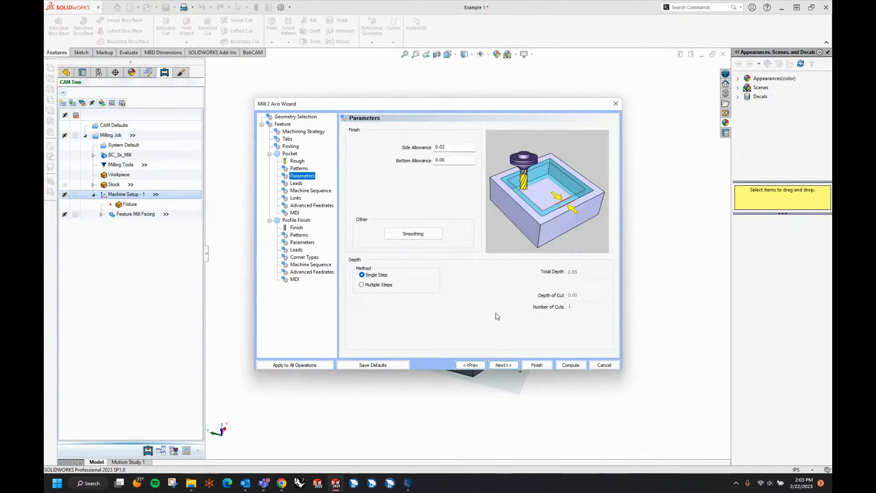
left_click(381, 286)
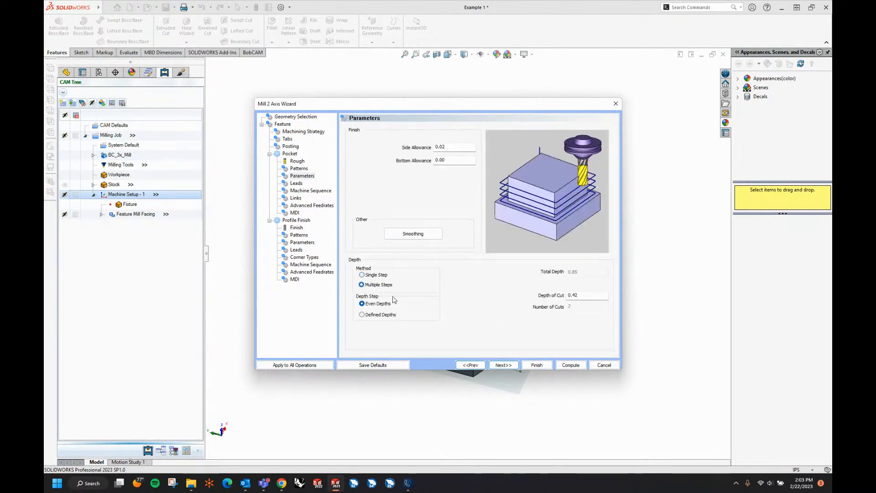
left_click(503, 365)
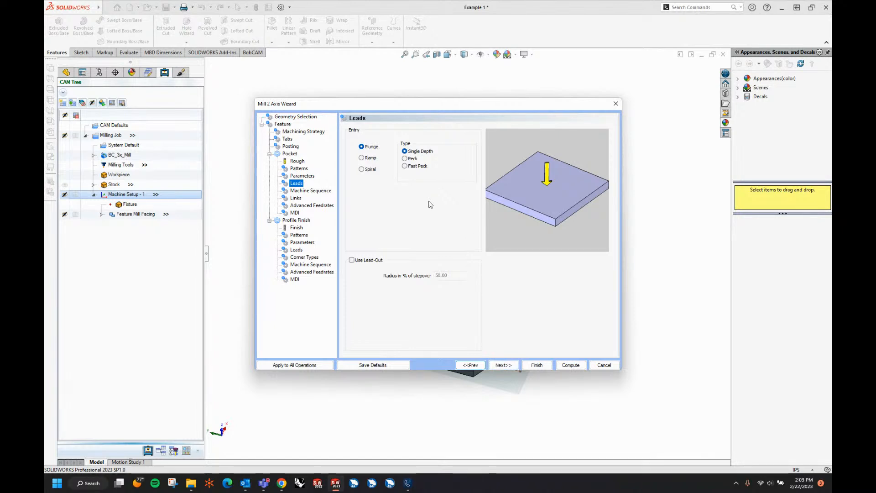
Keep the pocket's plunge entry and Closest sort order, and turn on Minimize Link for its links
left_click(504, 365)
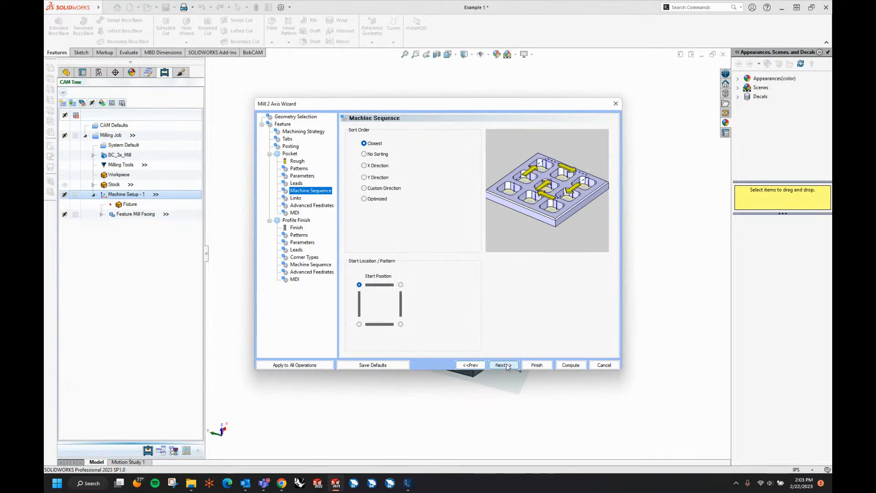
left_click(504, 365)
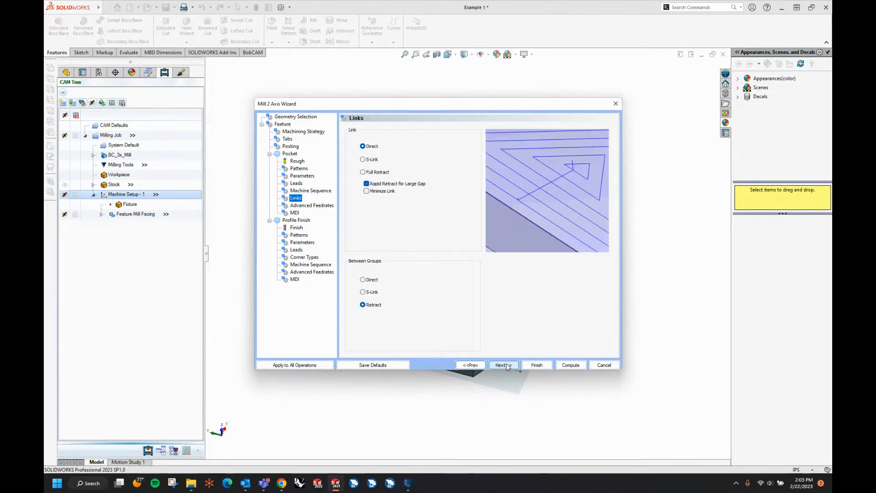
left_click(368, 191)
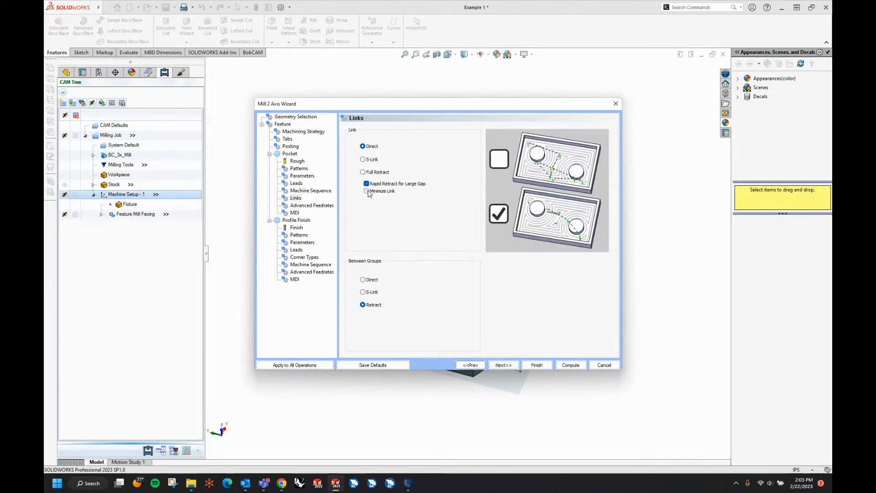
Set the diameter of the Profile Finish tool to .125
left_click(504, 365)
left_click(503, 365)
left_click(504, 365)
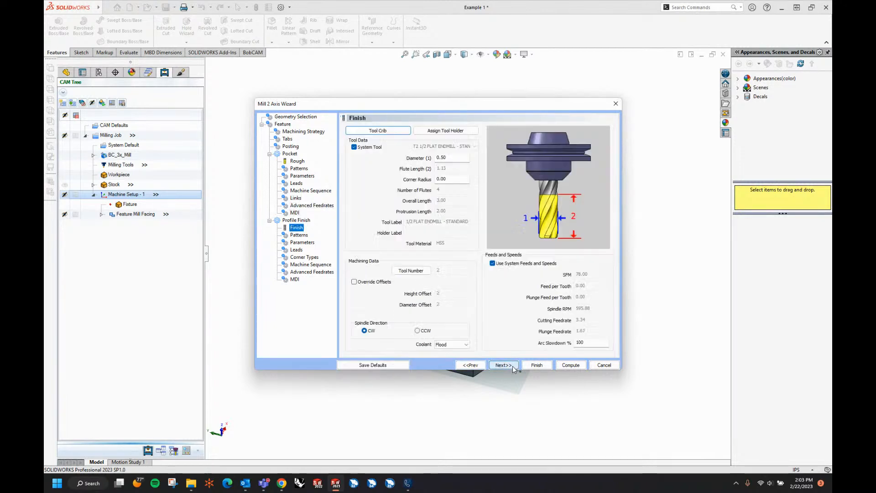
double_click(450, 157)
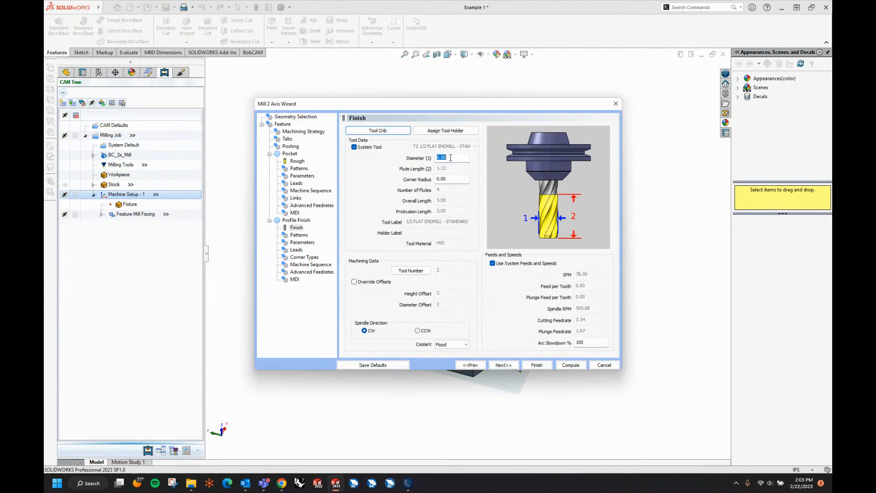
type(".125")
key("Tab")
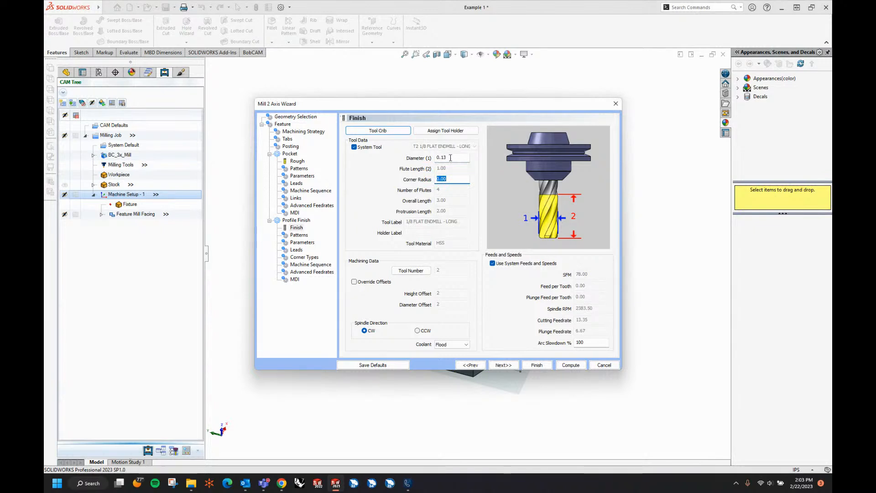
Enable one spring pass for the Profile Finish and cut its depth in Multiple Steps with Minimize Retracts on
left_click(504, 365)
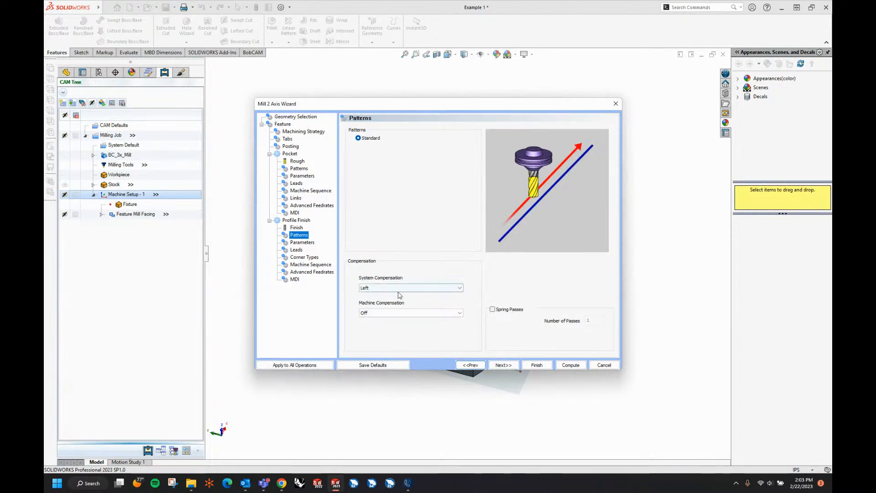
left_click(493, 309)
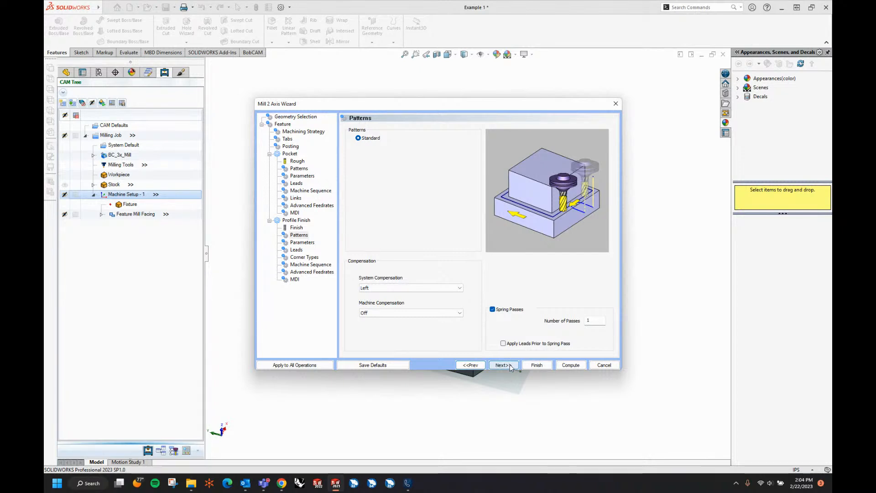
left_click(503, 365)
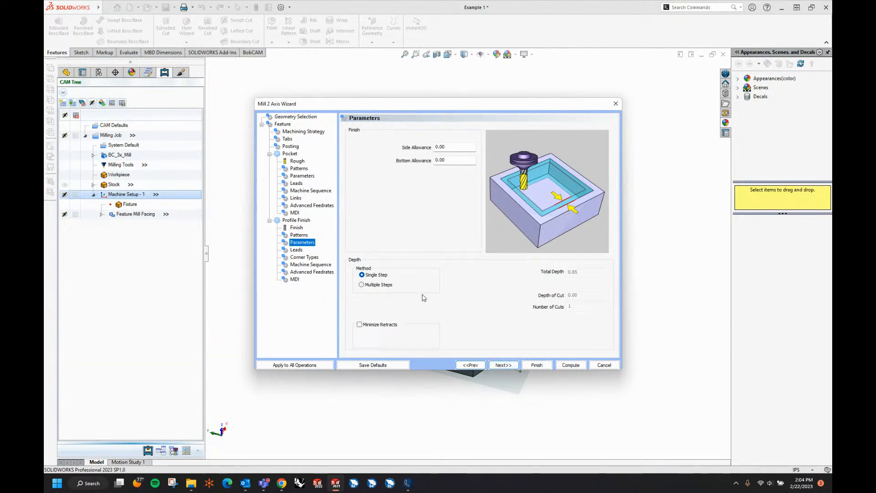
left_click(379, 285)
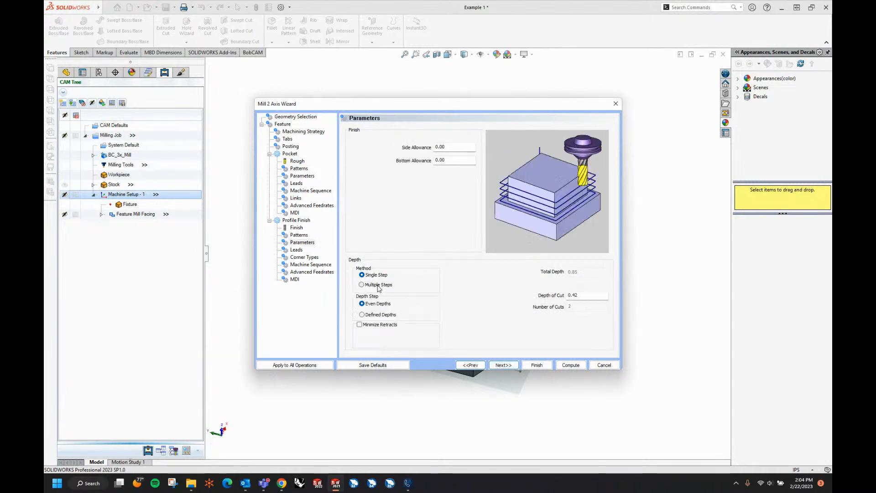
left_click(361, 325)
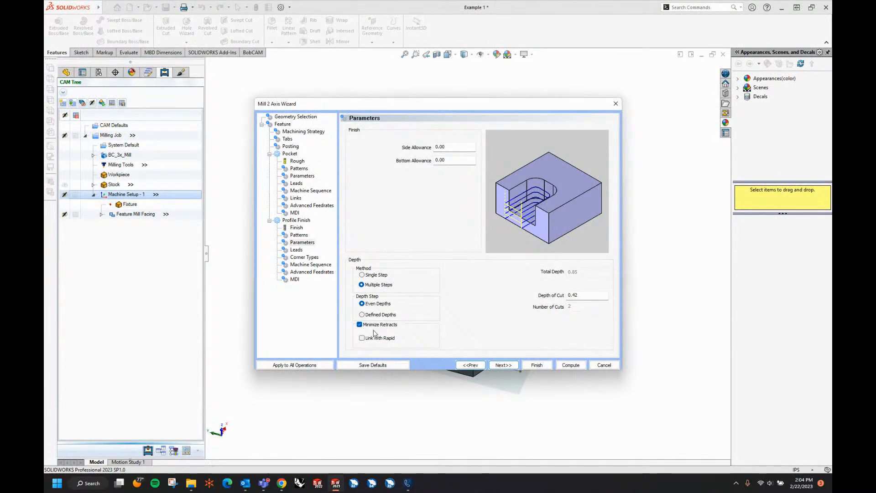
Change the Profile Finish lead-in to Right Angle and edit its length
left_click(504, 365)
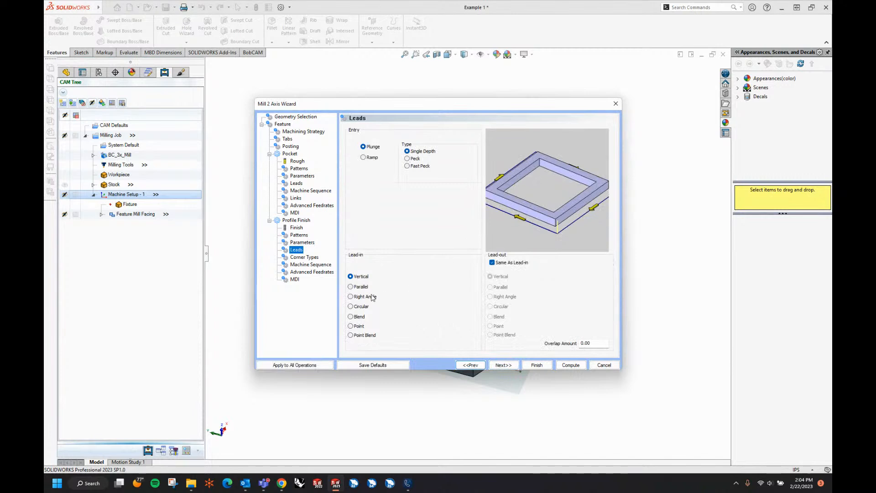
left_click(360, 297)
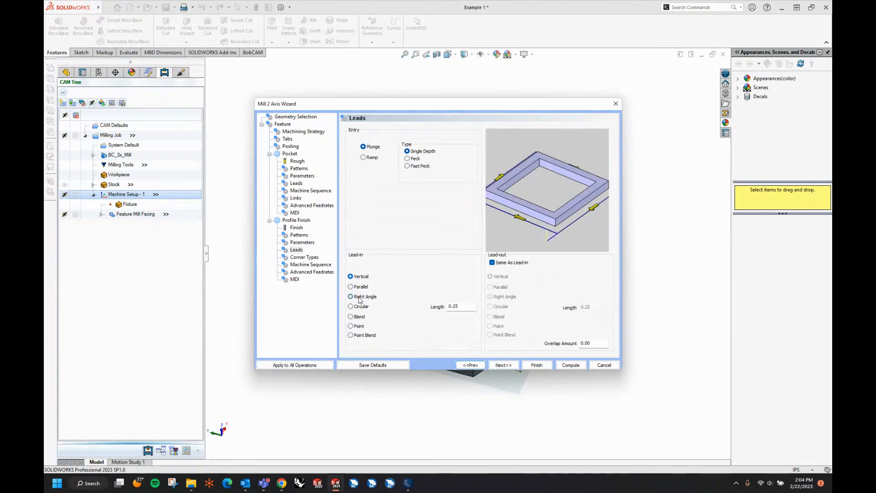
double_click(469, 308)
type(".")
left_click(500, 366)
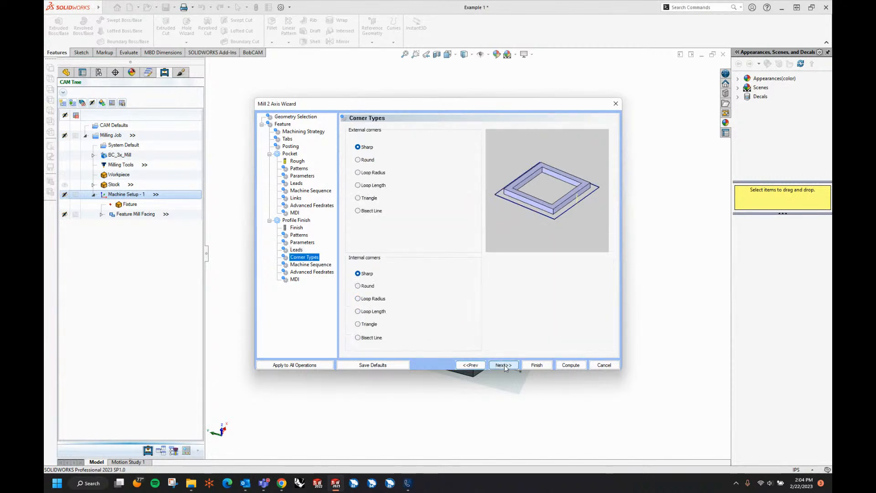
Keep the remaining Profile Finish defaults, compute the 2 Axis feature and view its toolpath on the part from above
left_click(505, 365)
left_click(505, 365)
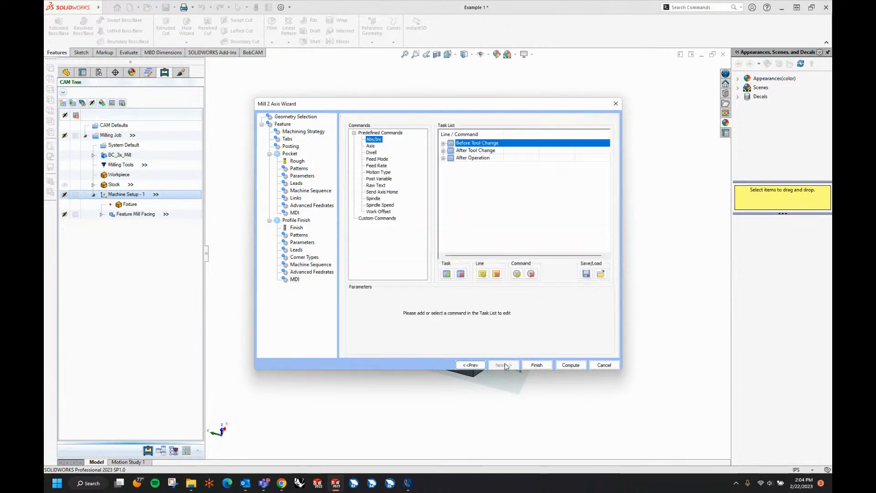
left_click(570, 365)
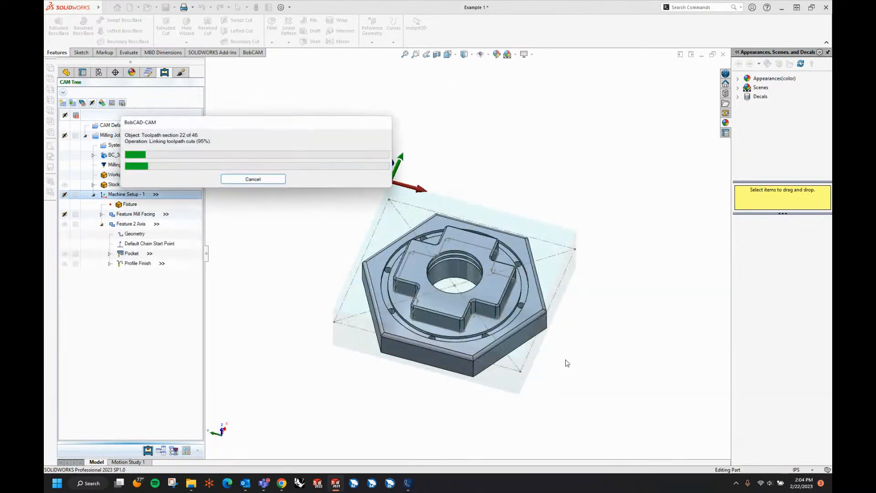
middle_click_drag(440, 407, 427, 407)
key("Escape")
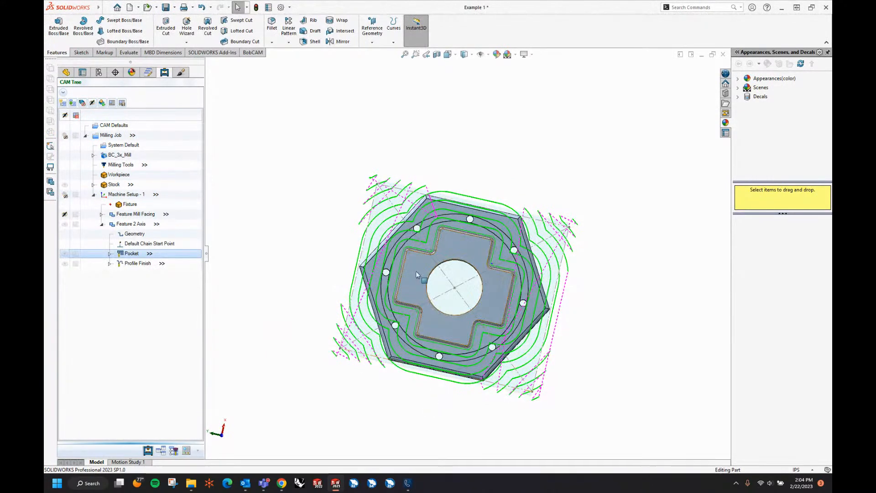
Examine the pocket toolpath around the cross-shaped boss, its chamfered upper edge and the surrounding floor
middle_click_drag(488, 404, 491, 339)
scroll(484, 304, "down", 2)
scroll(485, 303, "down", 3)
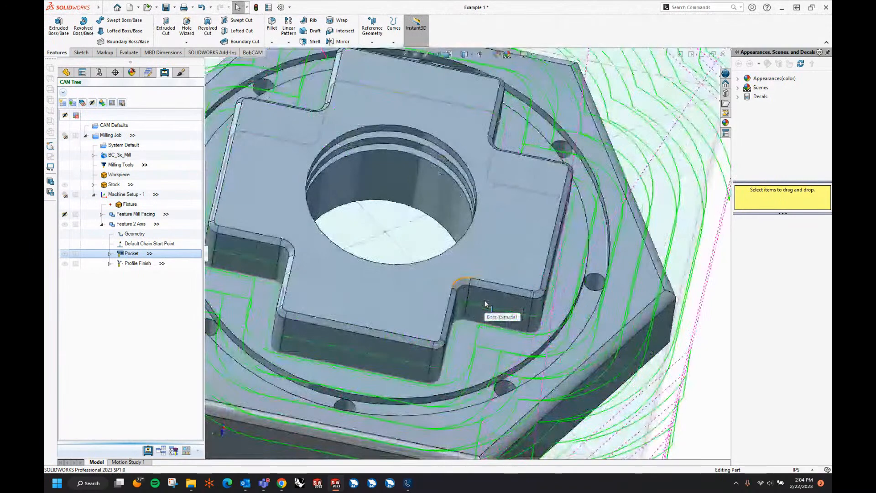
left_click(466, 288)
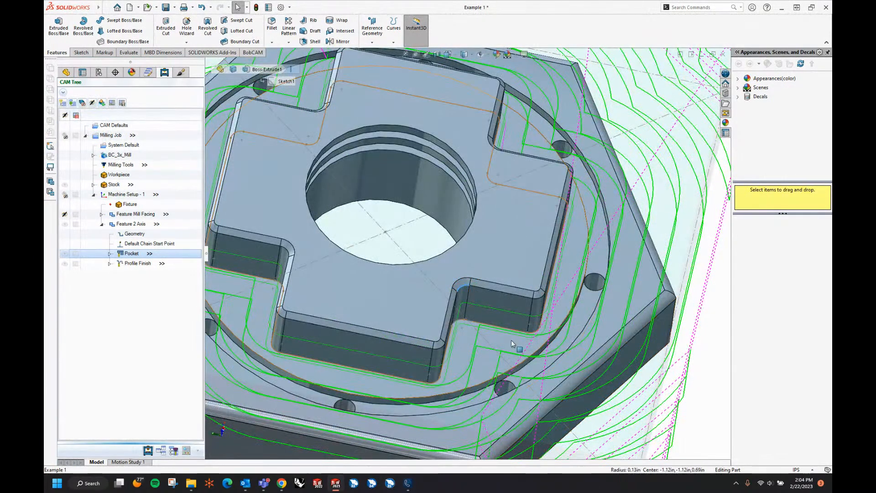
middle_click_drag(517, 345, 499, 358)
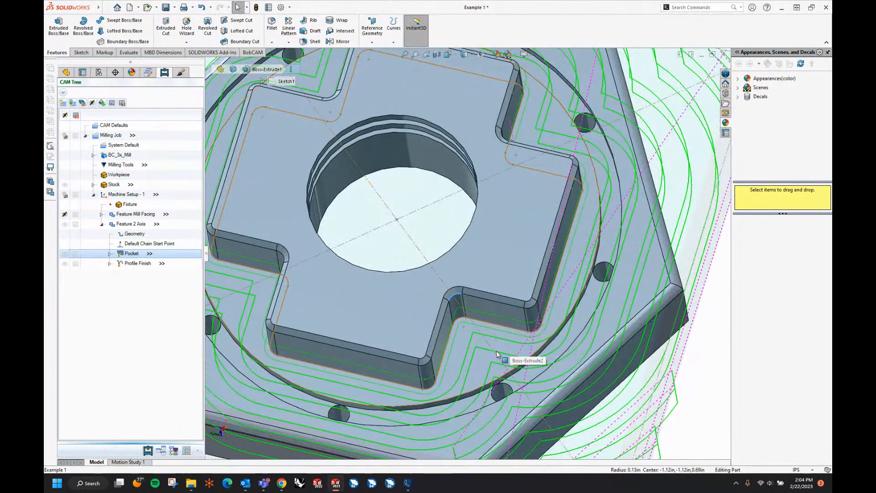
scroll(511, 350, "up", 5)
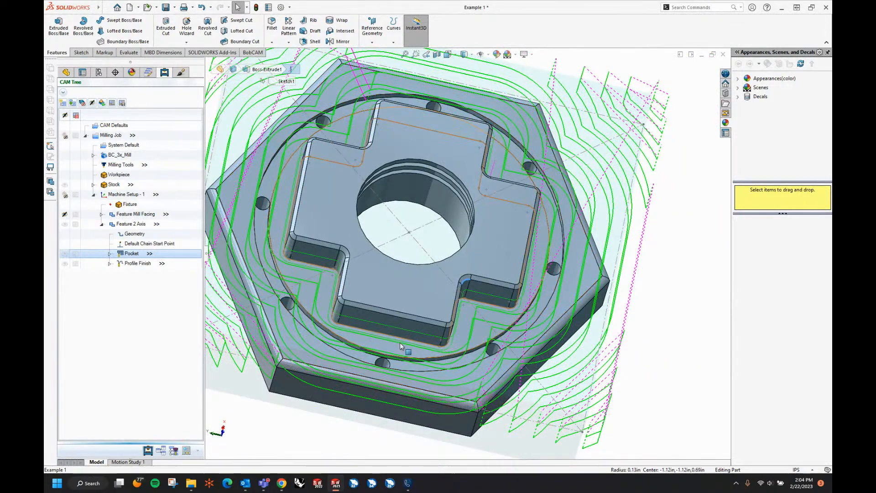
middle_click_drag(401, 346, 443, 250)
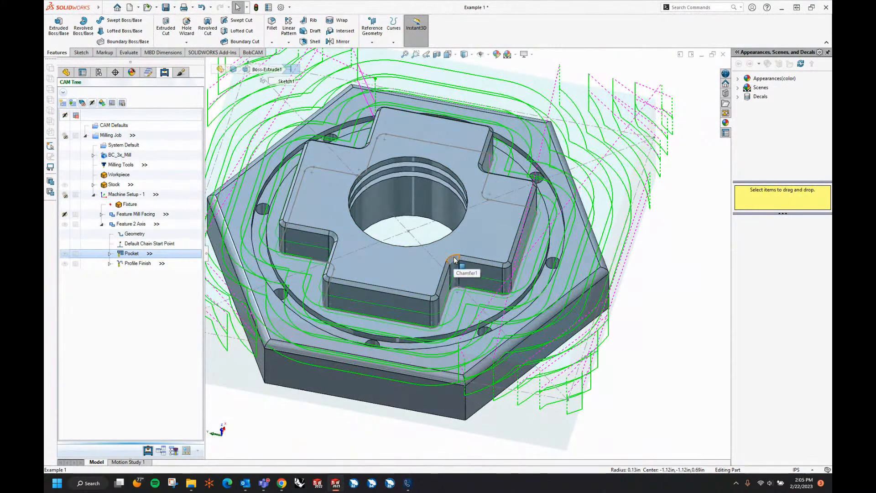
Edit the 2 Axis feature and pick the upper chamfer edge at the boss's inner corner as the top of feature
right_click(139, 228)
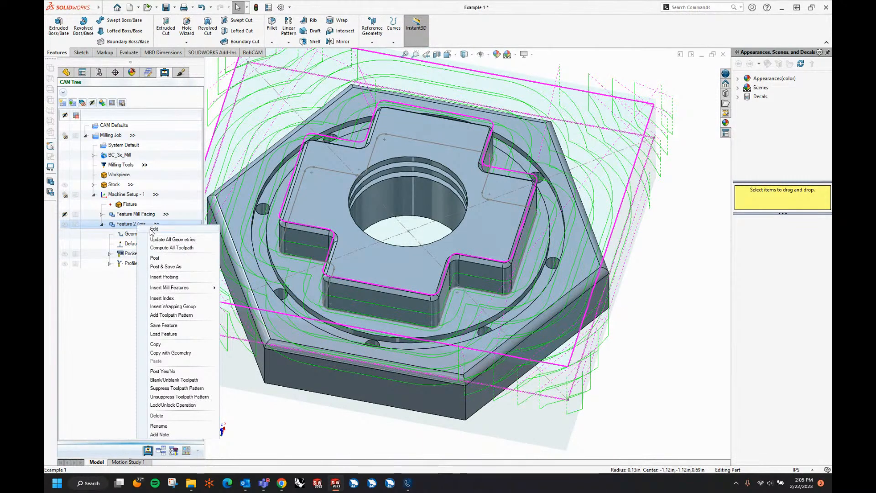
left_click(154, 229)
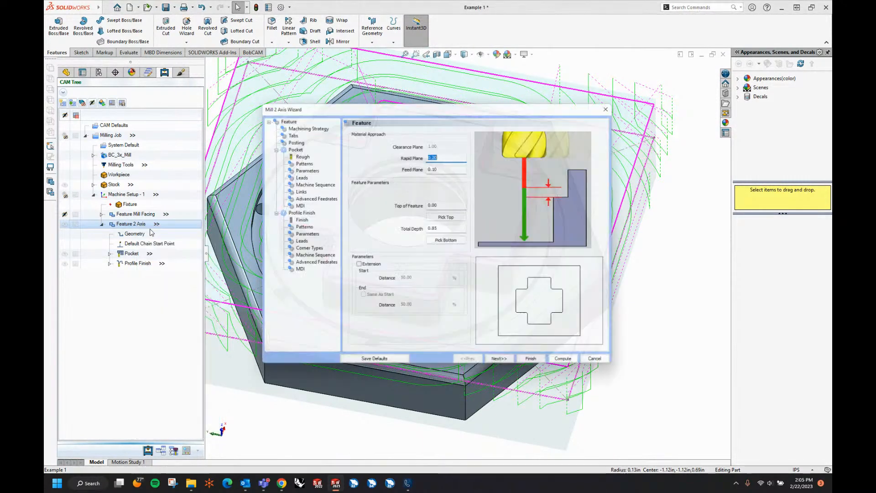
left_click(440, 205)
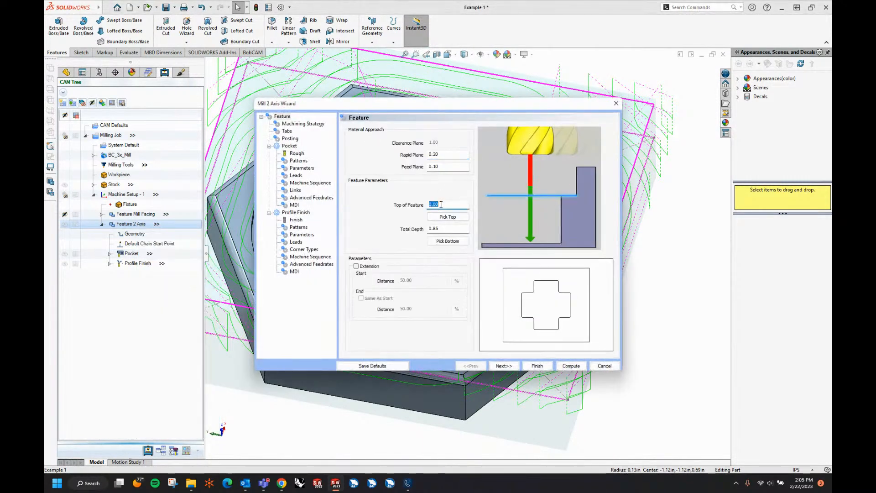
left_click(447, 217)
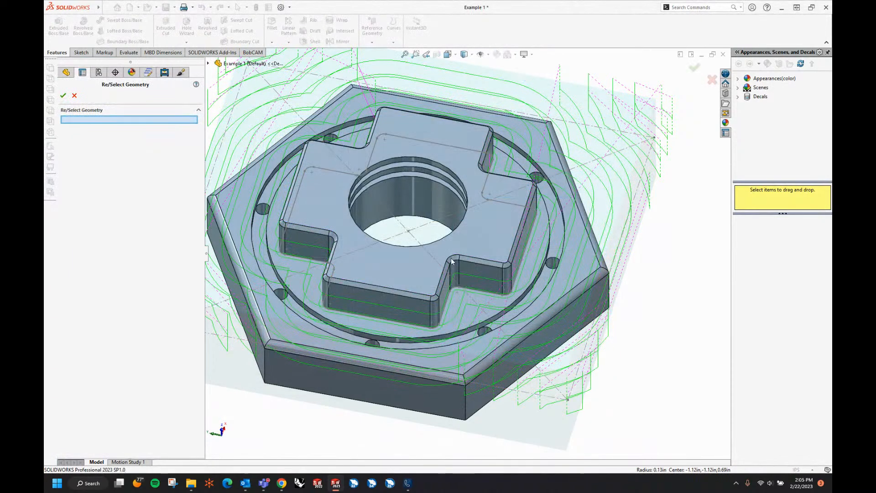
left_click(451, 259)
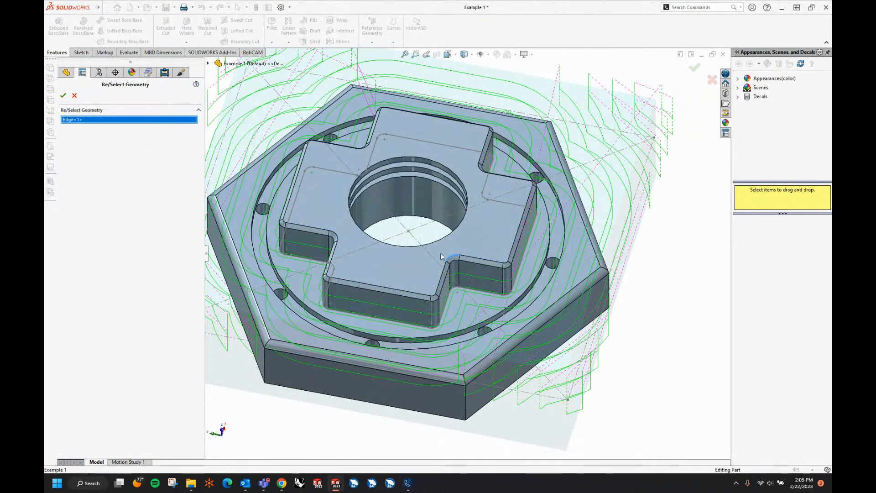
left_click(63, 96)
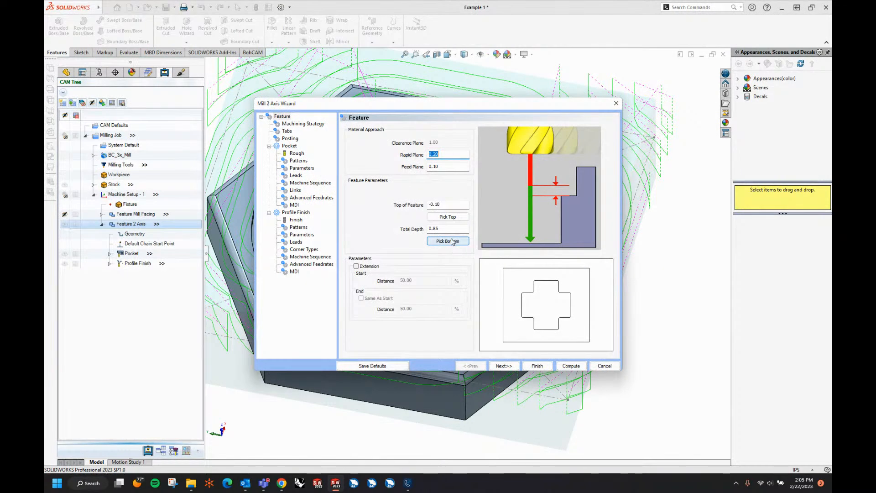
Pick the point at the base of the boss's inner corner to define the feature's total depth
left_click(449, 241)
left_click(459, 287)
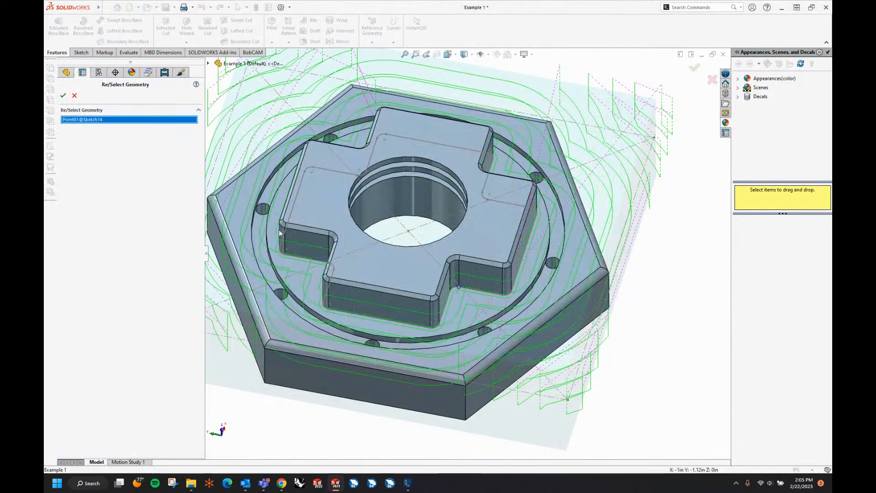
left_click(63, 96)
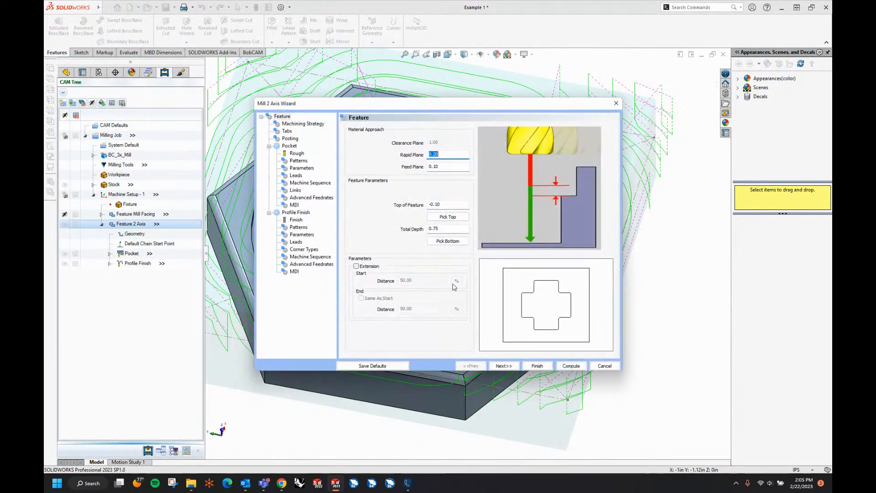
Add a Chamfer Mill operation after Profile Finish in the feature's machining strategy and keep the tab settings
left_click(504, 365)
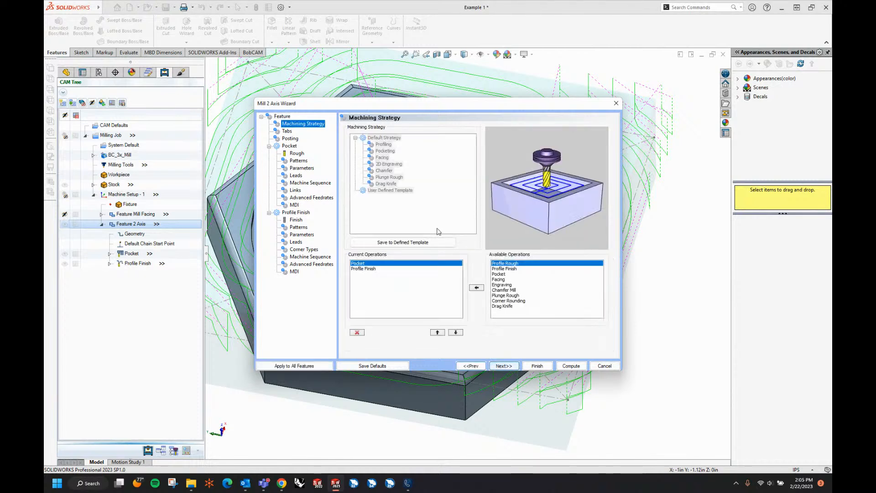
left_click(379, 269)
left_click(509, 291)
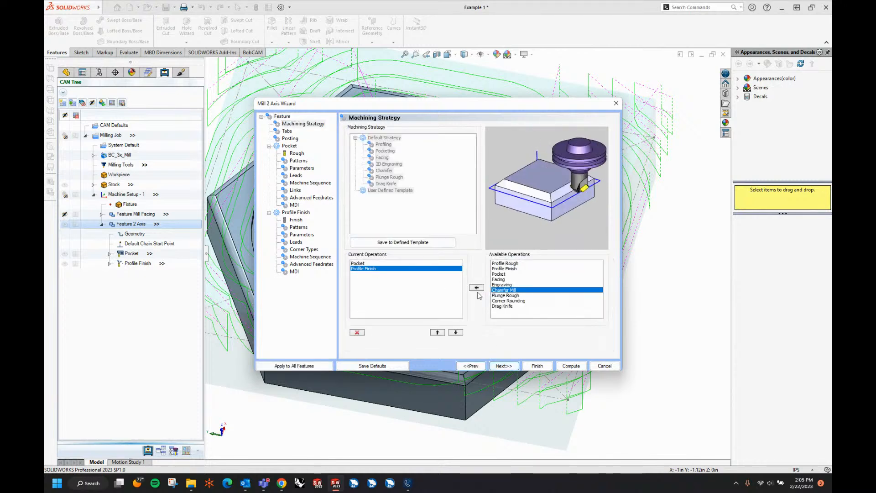
left_click(477, 288)
left_click(504, 365)
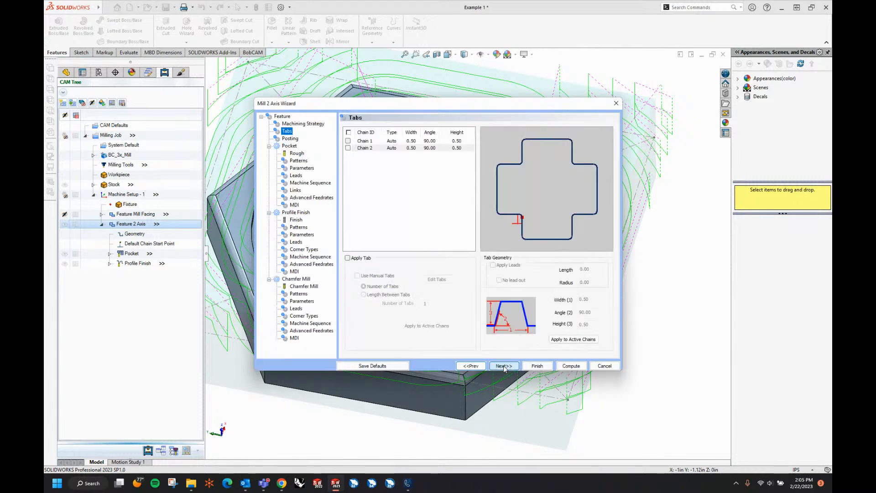
Set the Chamfer Mill tool's diameter to .25
left_click(305, 287)
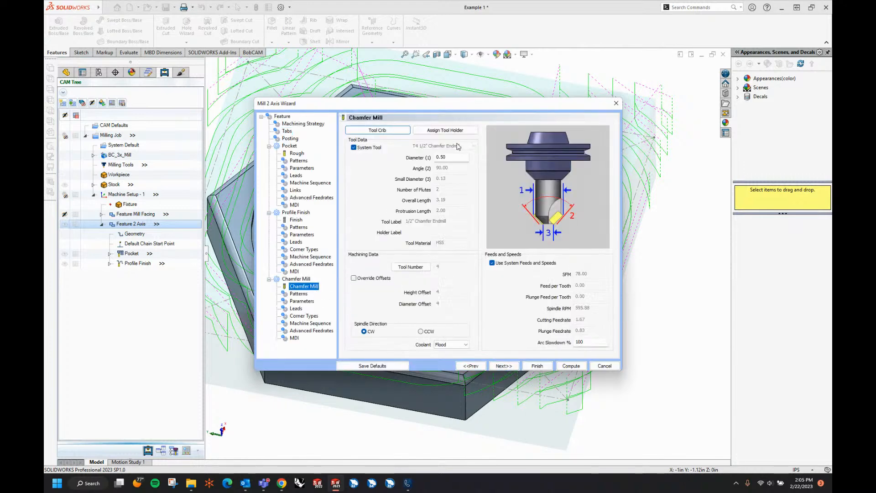
double_click(456, 158)
type(".25")
key("Tab")
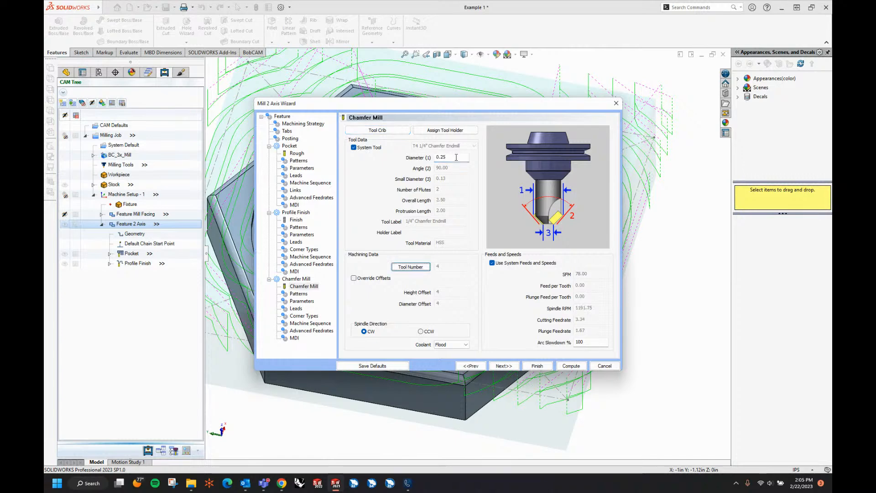
Turn off the system tool for the Chamfer Mill and modify the tool to a small diameter of 0.00
left_click(365, 148)
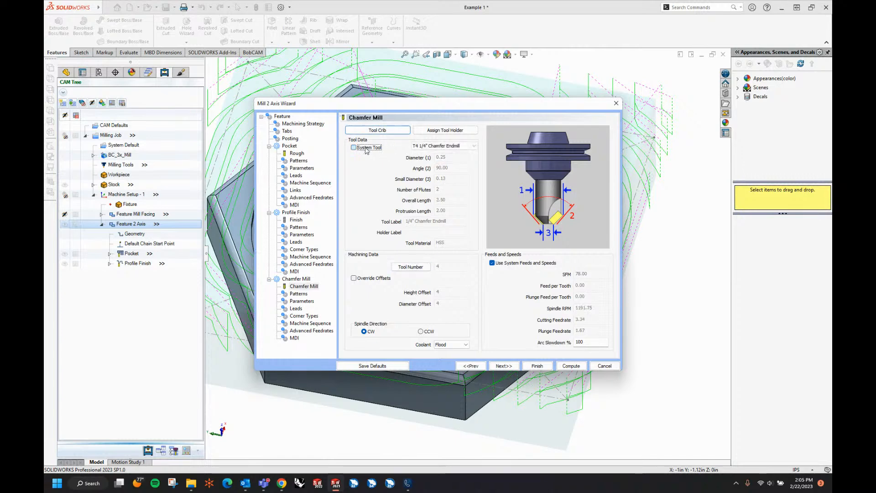
left_click(429, 146)
left_click(434, 168)
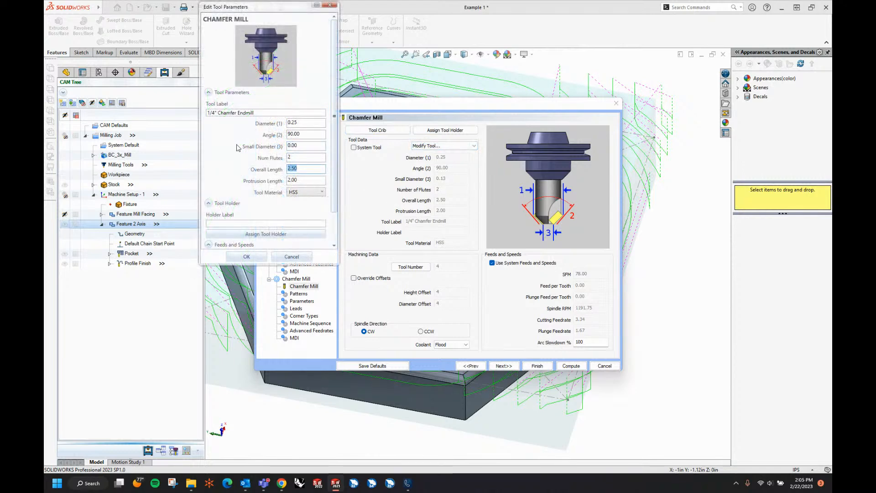
left_click(246, 257)
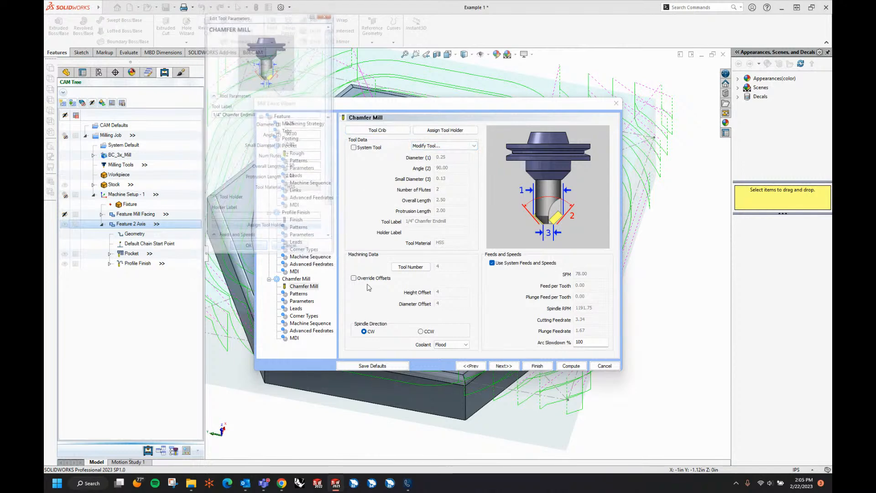
Keep the Chamfer Mill pattern defaults and change its tool position type to Sharp Tool
left_click(503, 366)
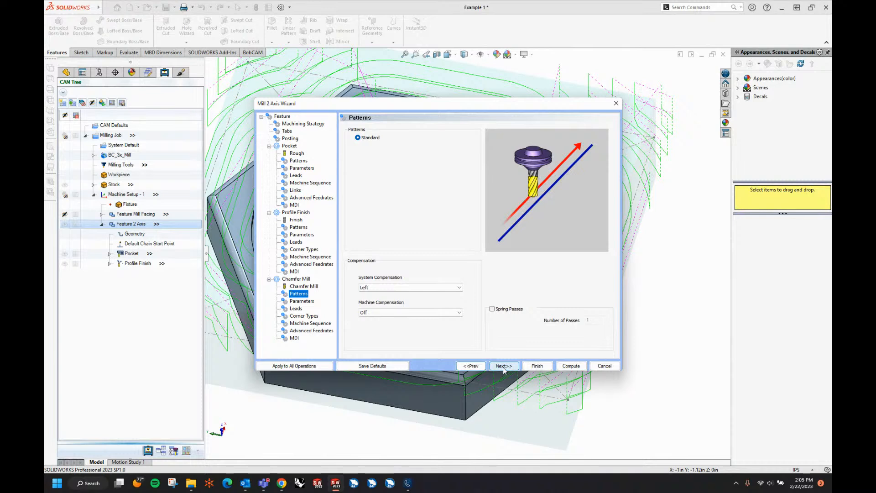
left_click(503, 367)
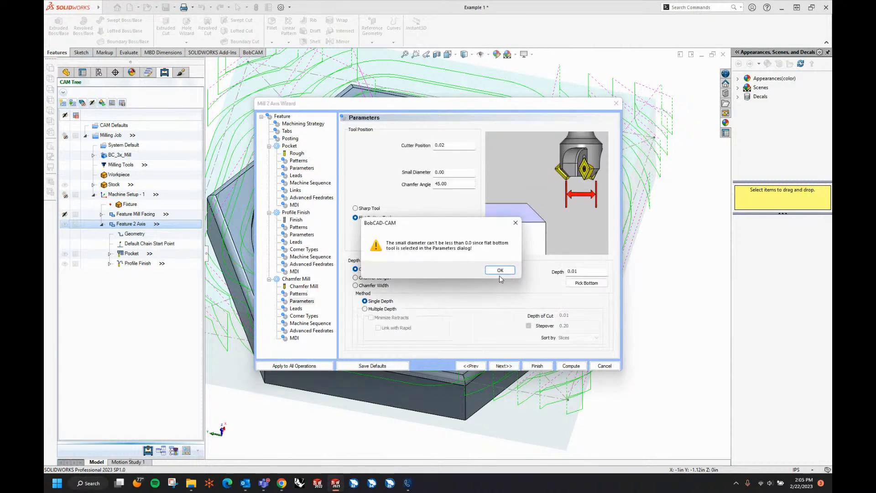
left_click(501, 271)
left_click(356, 208)
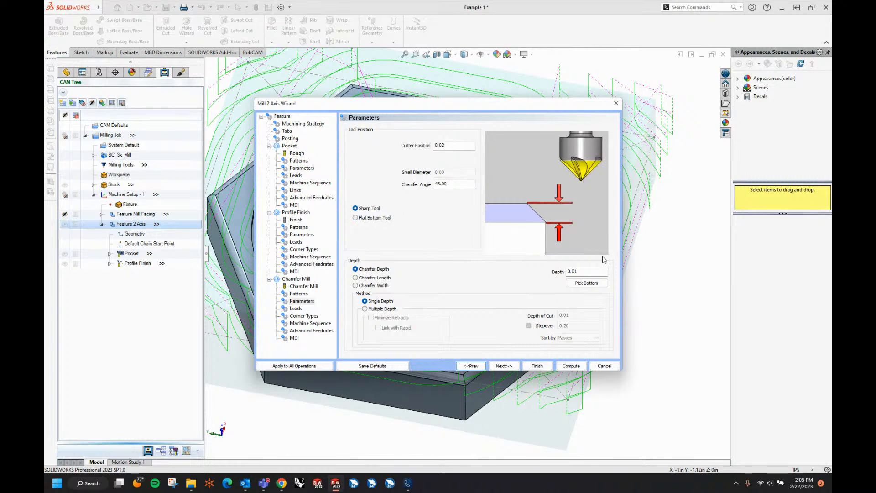
Pick the lower chamfer edge of the boss to define the Chamfer Mill's chamfer depth
left_click(593, 283)
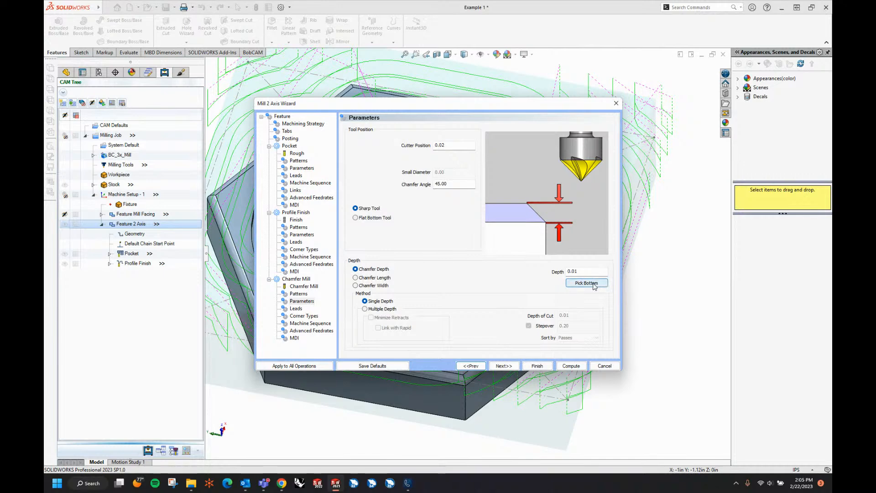
left_click(467, 263)
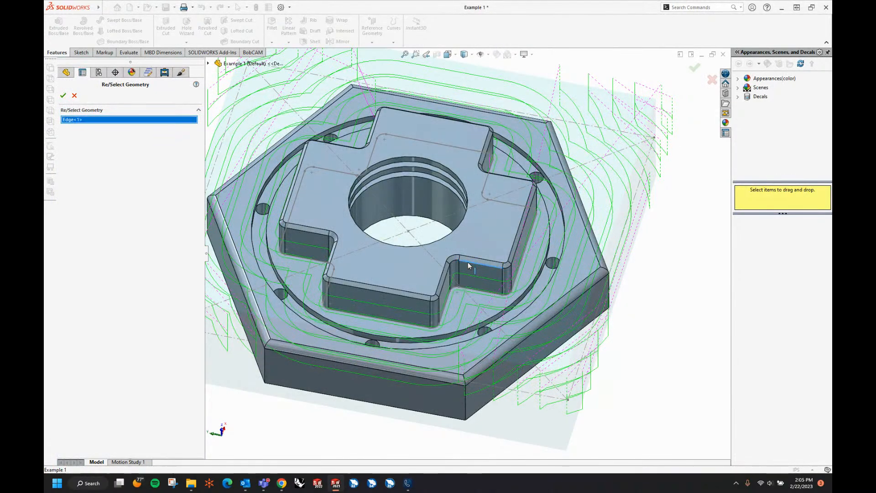
right_click(611, 254)
left_click(626, 310)
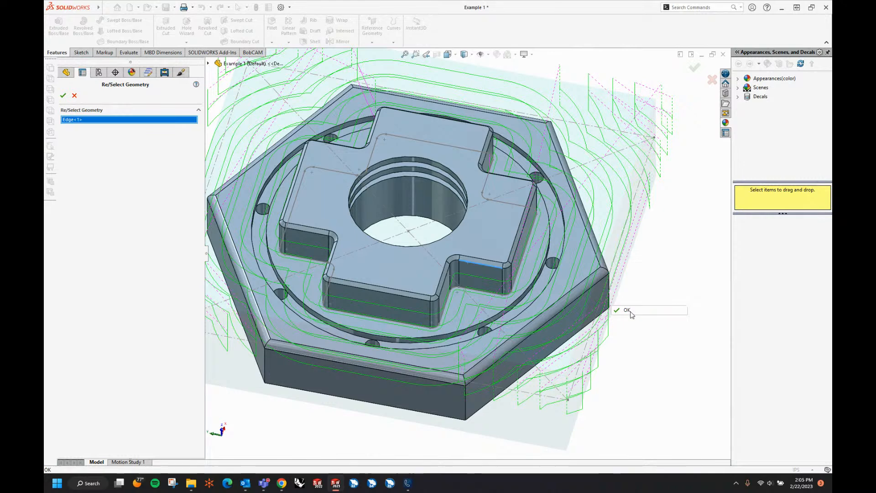
left_click(583, 271)
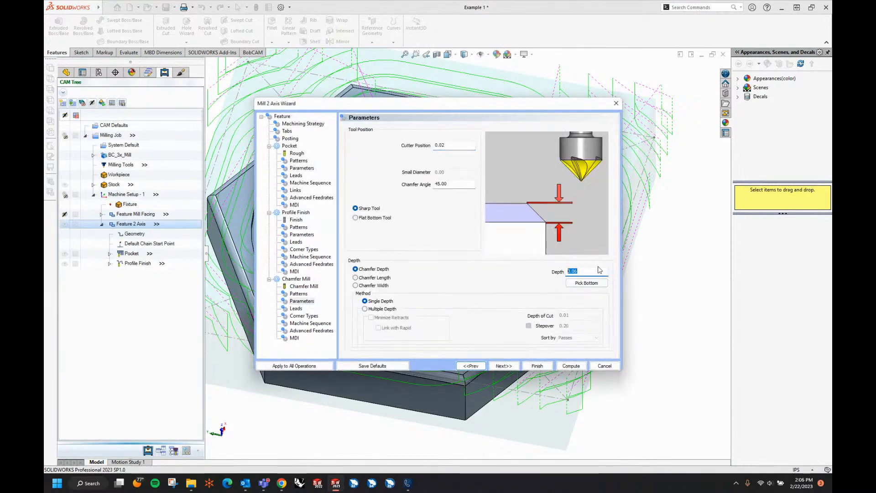
Set the Chamfer Mill lead-in to Blend with a line length of 0.05, keep sharp corners and compute the feature
left_click(512, 367)
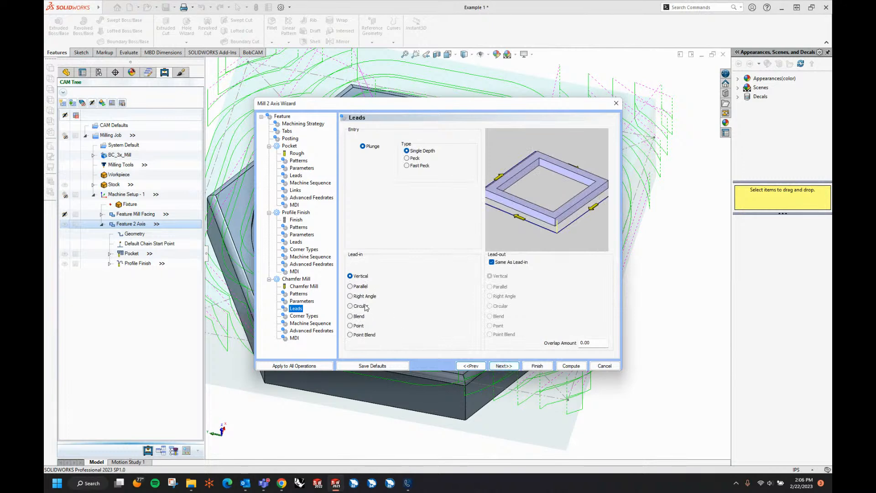
left_click(350, 316)
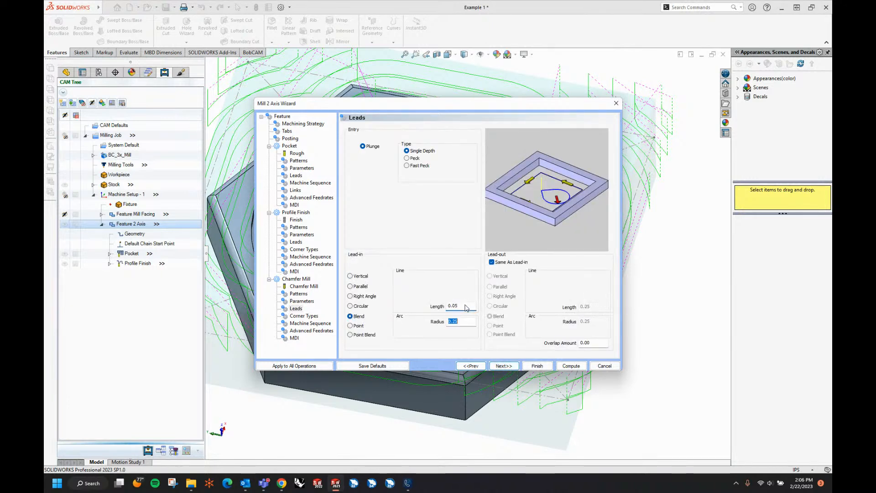
left_click(501, 367)
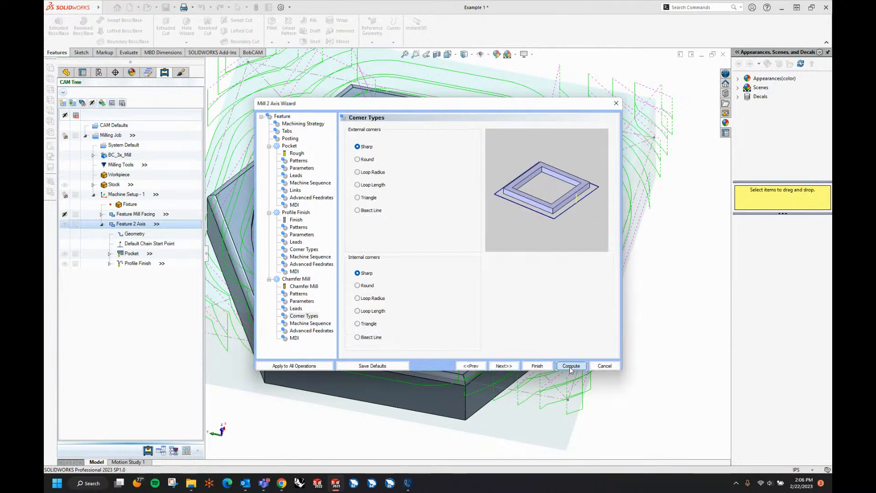
left_click(570, 366)
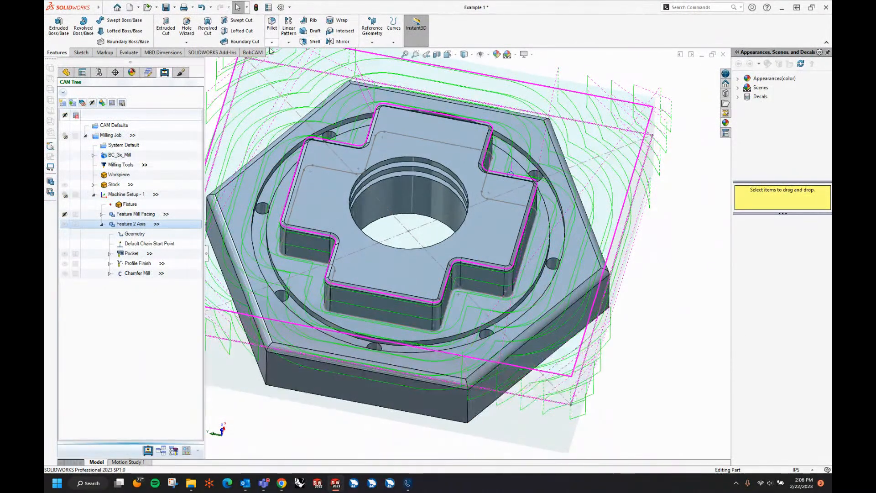
Open the BobCAM simulation of the milling job and run it
left_click(252, 52)
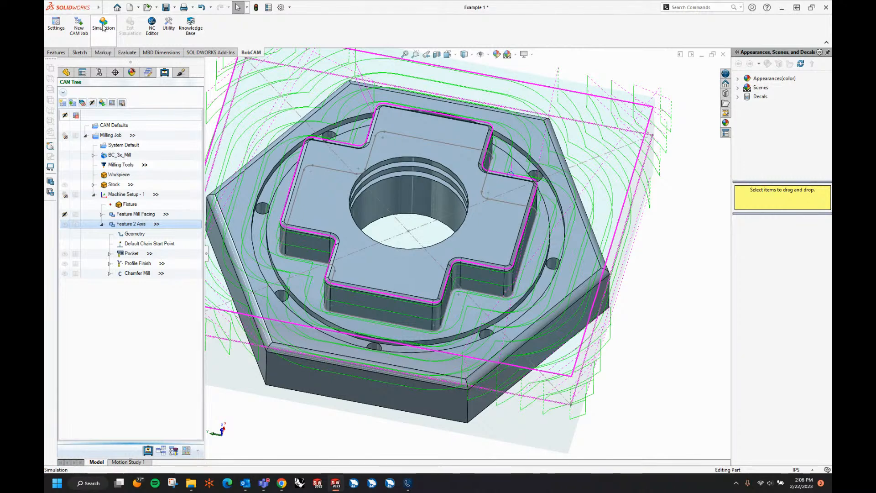
left_click(103, 25)
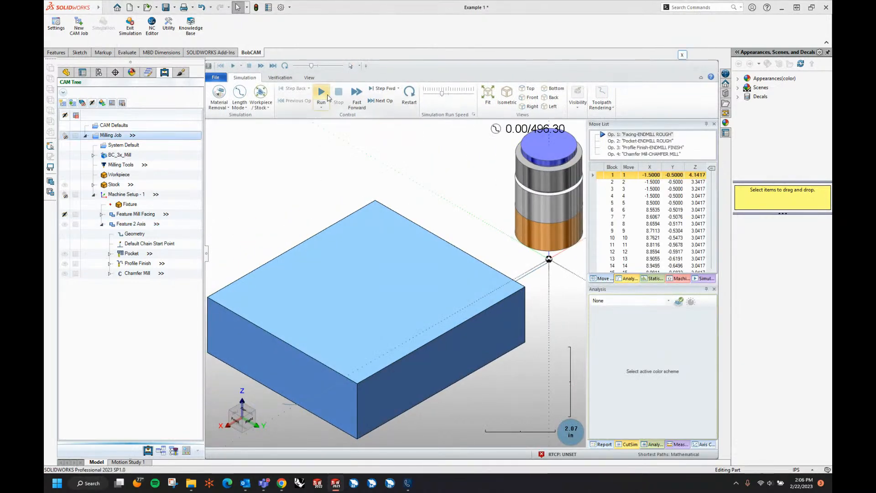
left_click(327, 96)
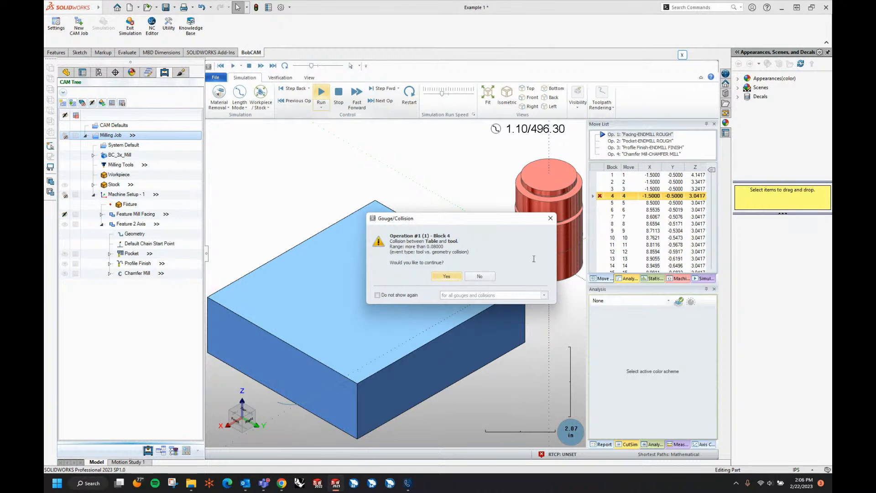
Continue the simulation with further gouge and collision warnings suppressed, and inspect the stock and table in the Machine view
left_click(391, 296)
left_click(447, 277)
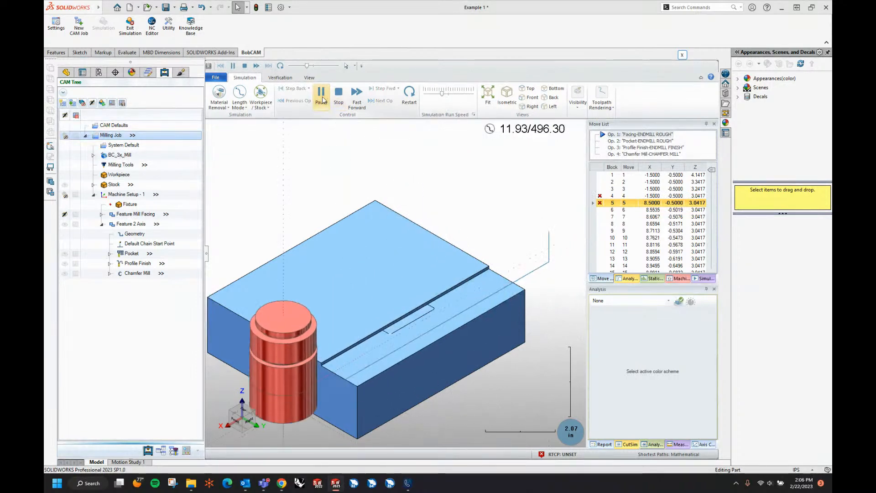
left_click(261, 107)
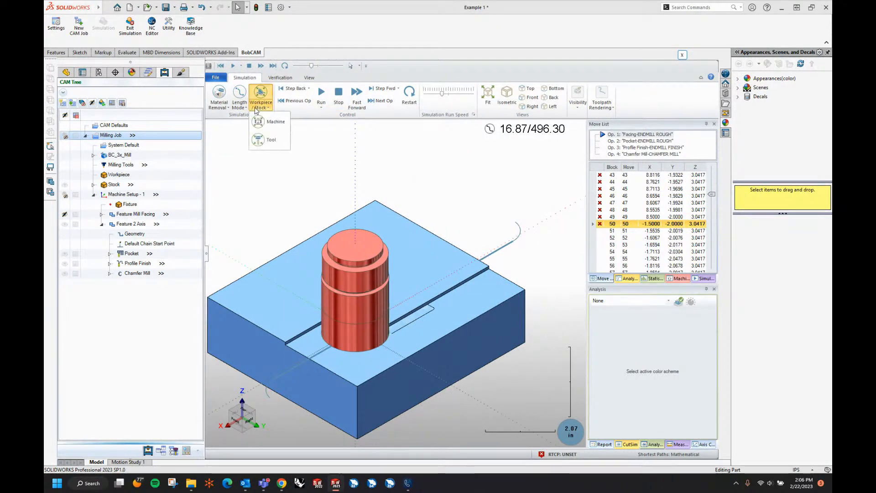
left_click(261, 121)
scroll(407, 329, "up", 6)
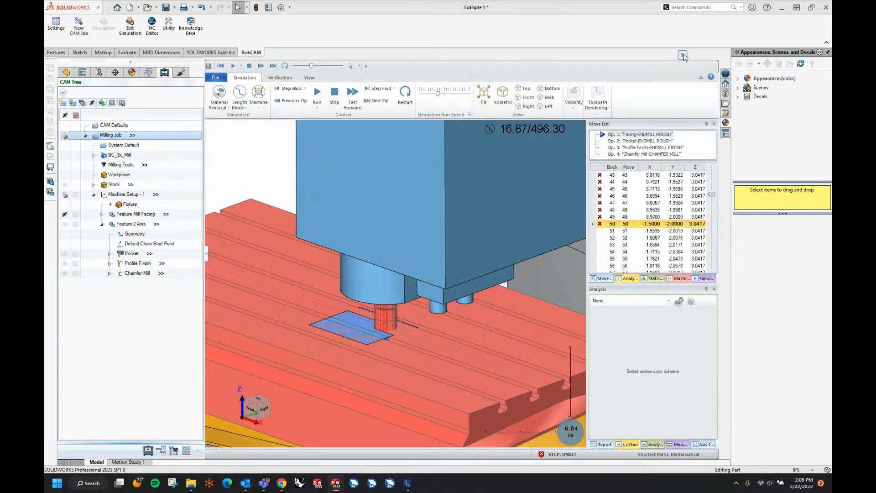
left_click(683, 55)
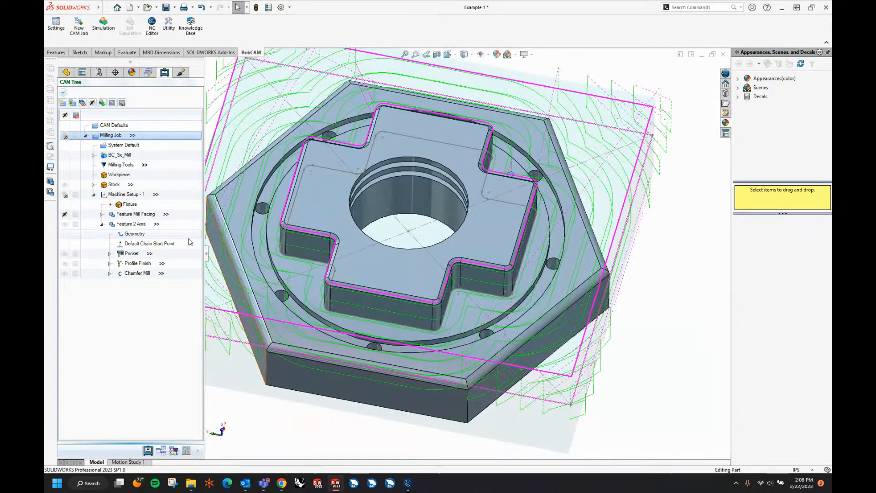
Edit Machine Setup - 1 and set the work offset's Z value to 3.00 in
right_click(131, 196)
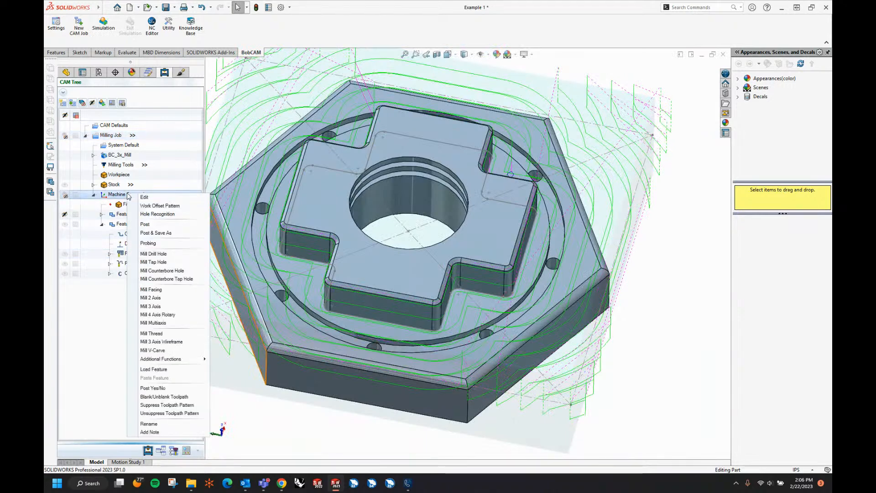
left_click(137, 196)
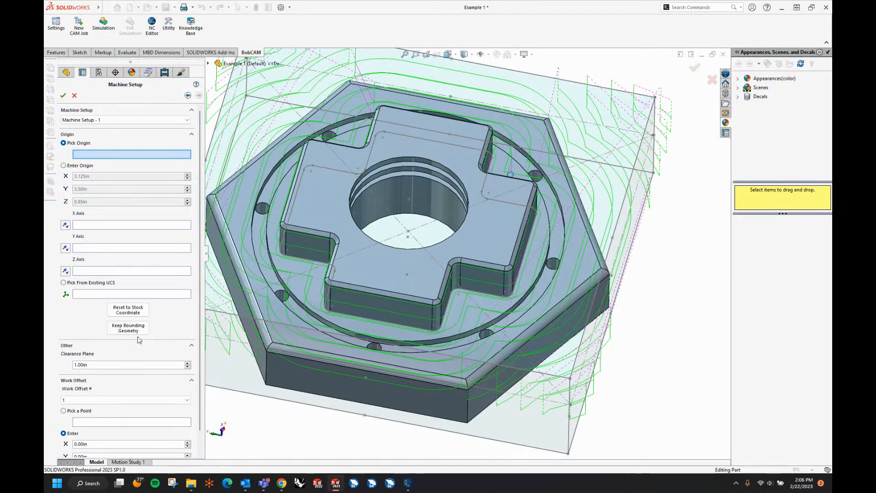
left_click(100, 447)
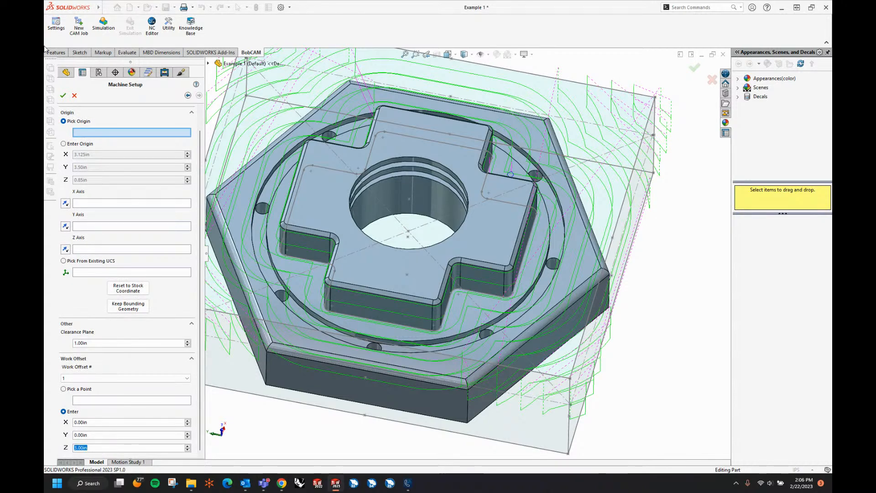
left_click(64, 98)
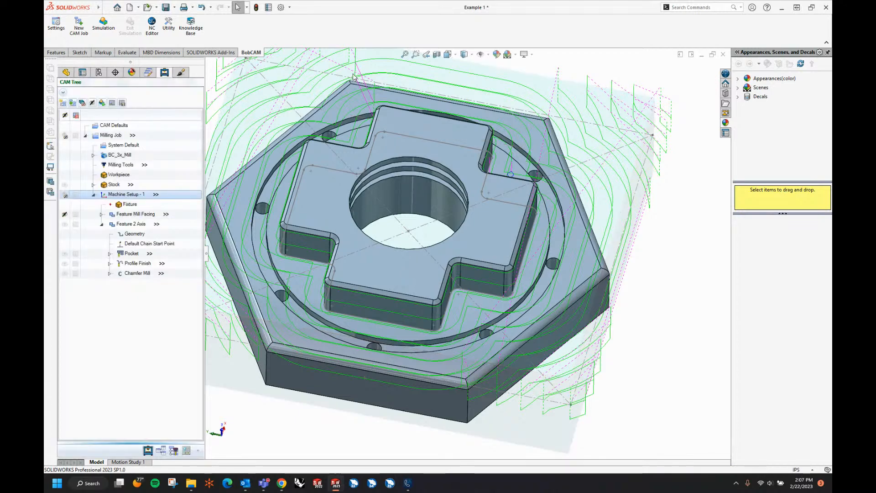
Run the milling job simulation again through all operations and inspect the machined stock in the Workpiece/Stock view
left_click(104, 25)
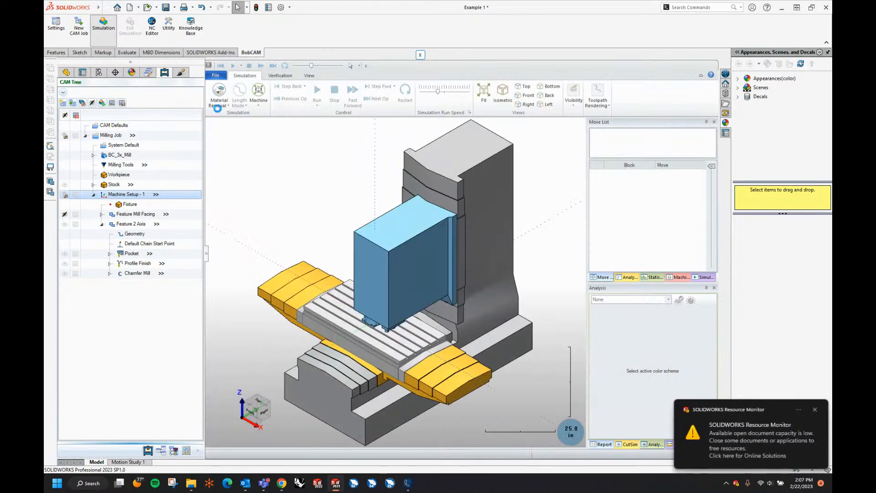
left_click(815, 411)
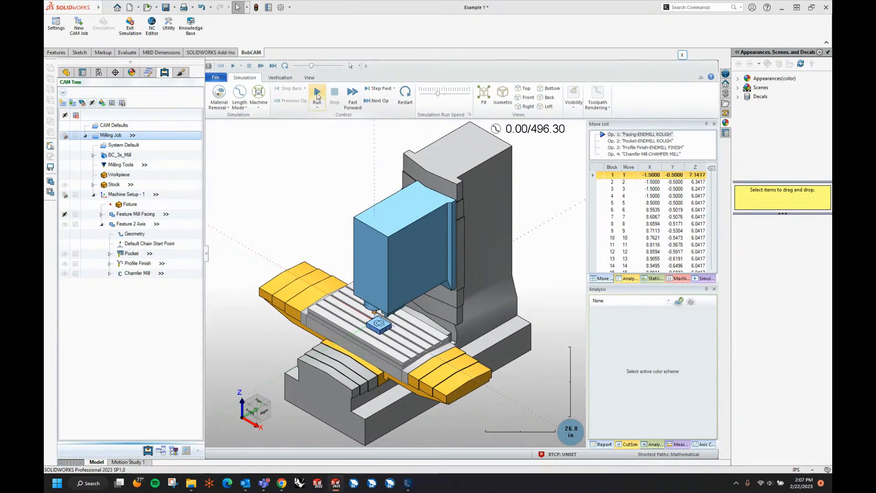
left_click(317, 93)
scroll(379, 305, "up", 5)
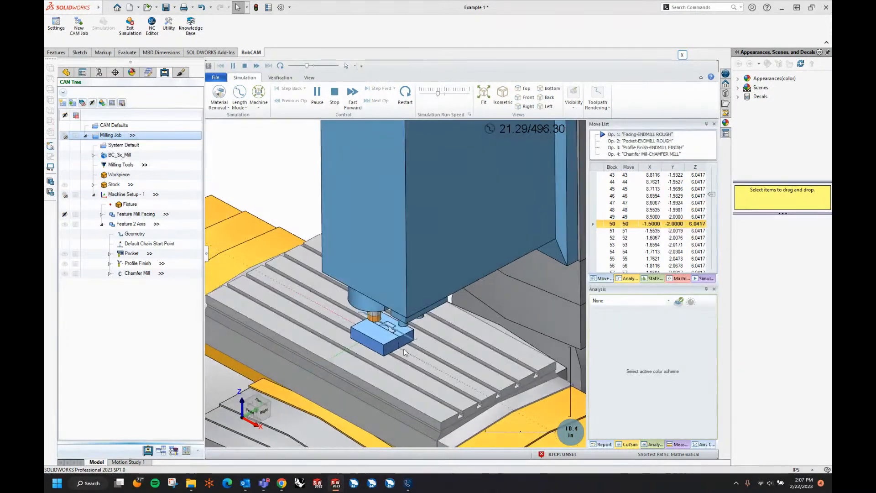
scroll(402, 345, "up", 3)
left_click(258, 98)
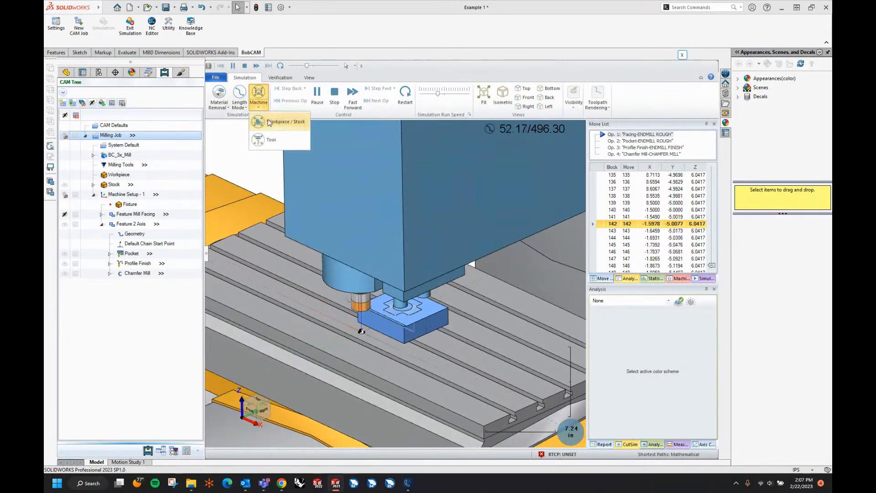
left_click(271, 123)
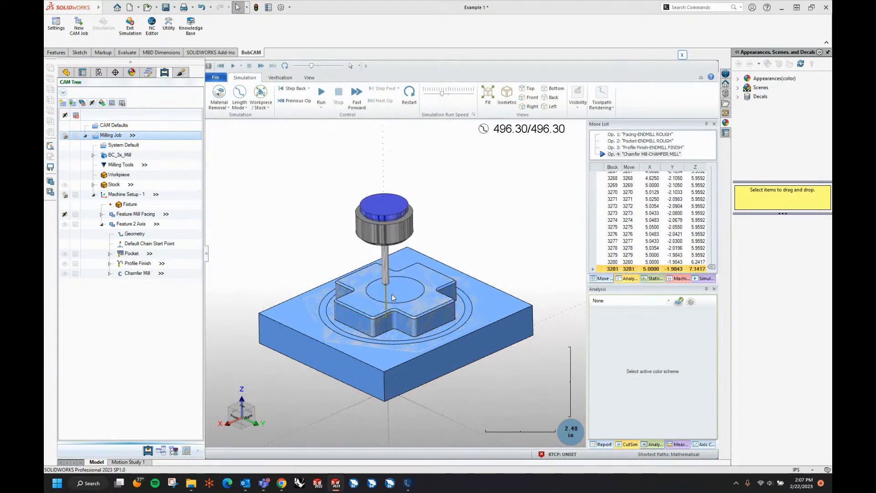
middle_click_drag(463, 255, 446, 269)
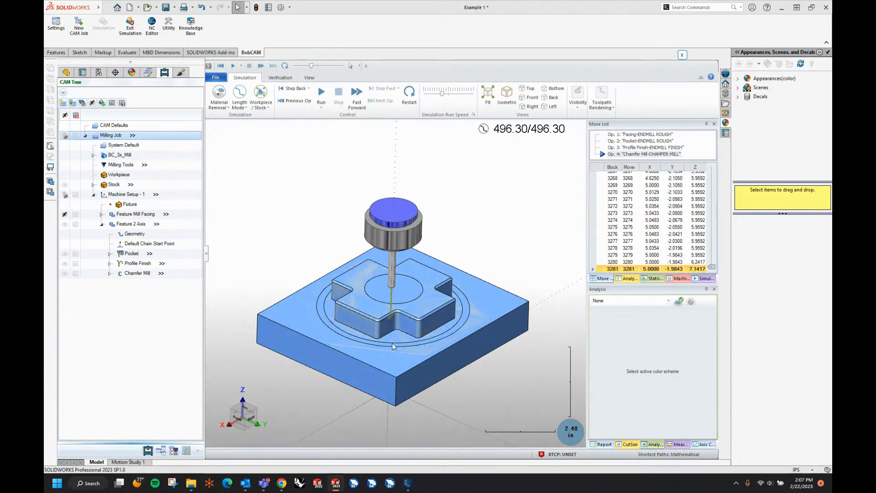
left_click(683, 55)
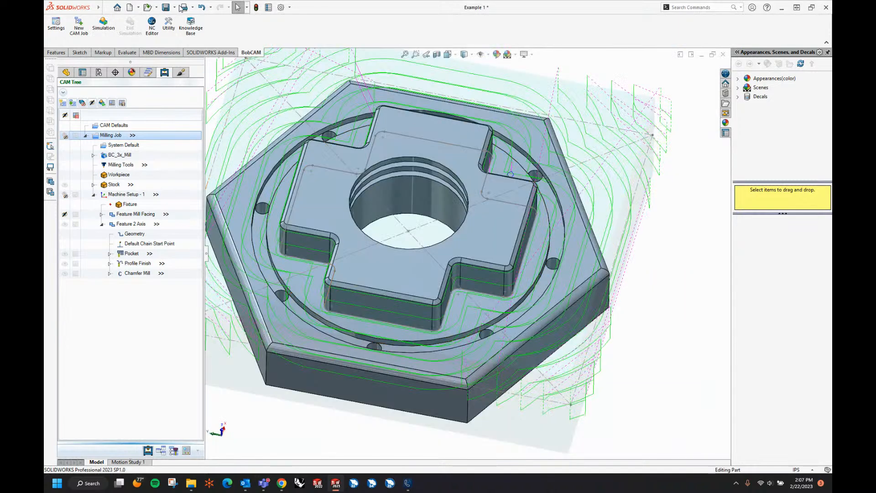
Measure the width of the circular groove around the boss as the minimum distance between its two edges
left_click(127, 53)
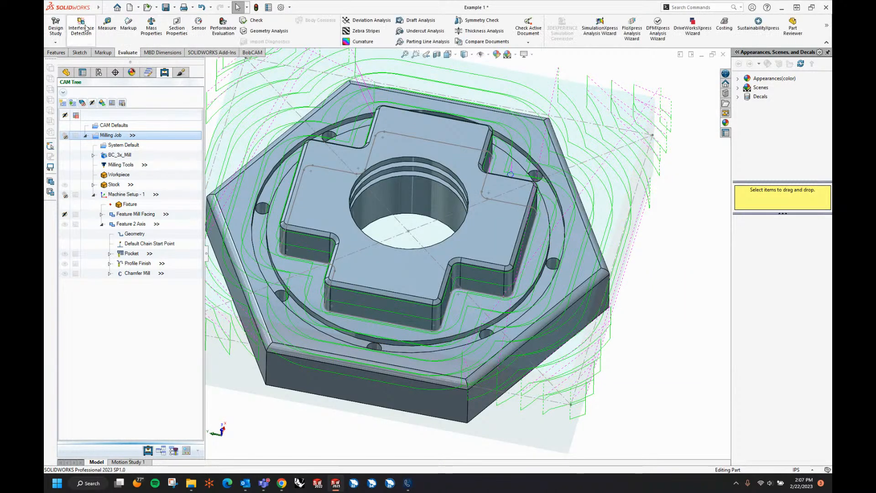
left_click(107, 25)
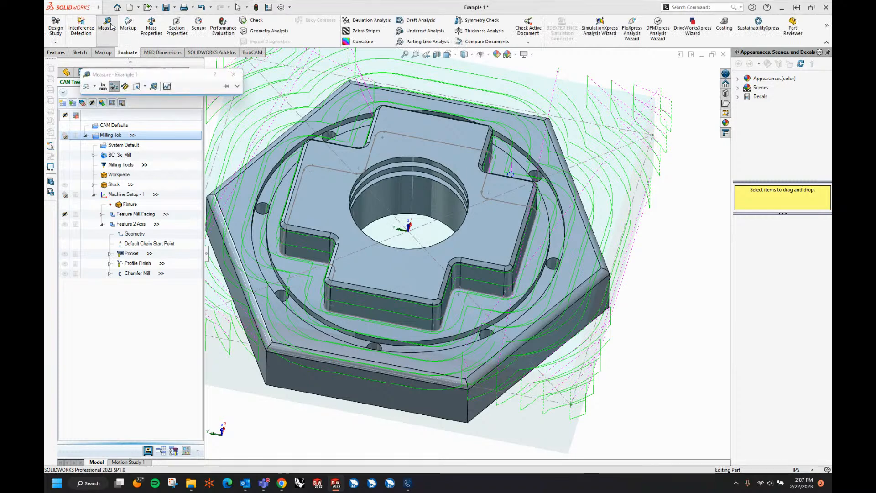
left_click(279, 184)
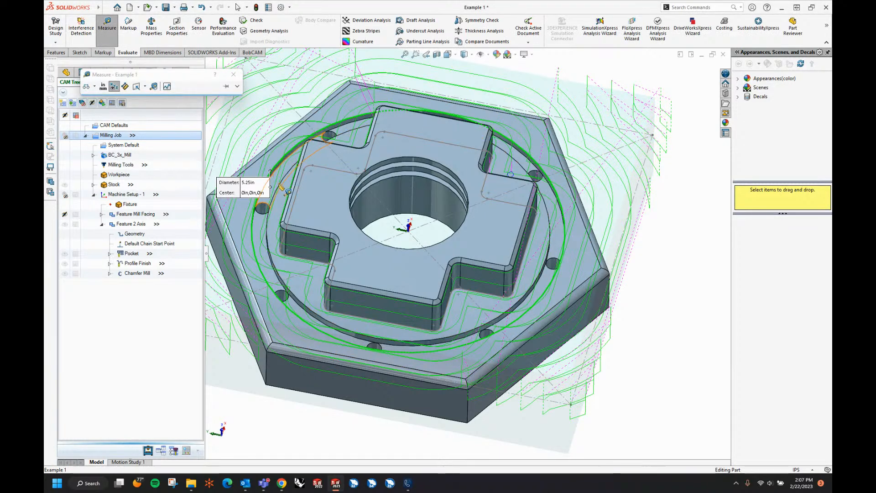
left_click(280, 185)
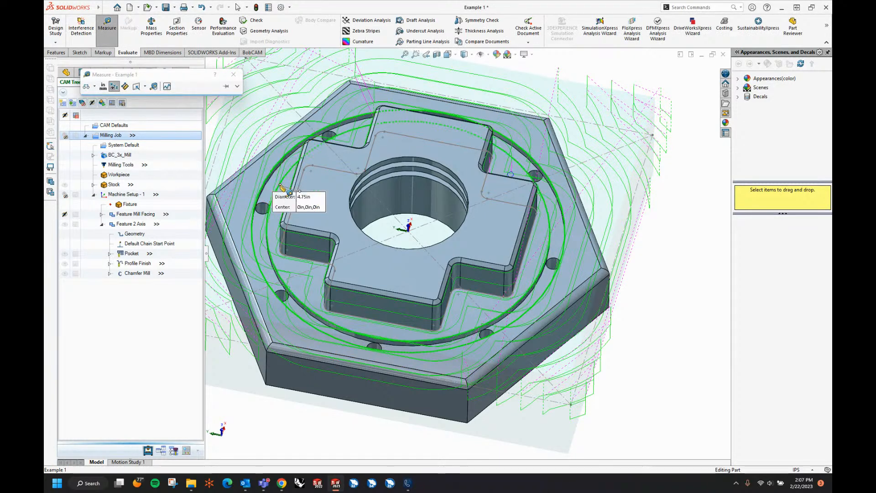
left_click(95, 86)
left_click(100, 107)
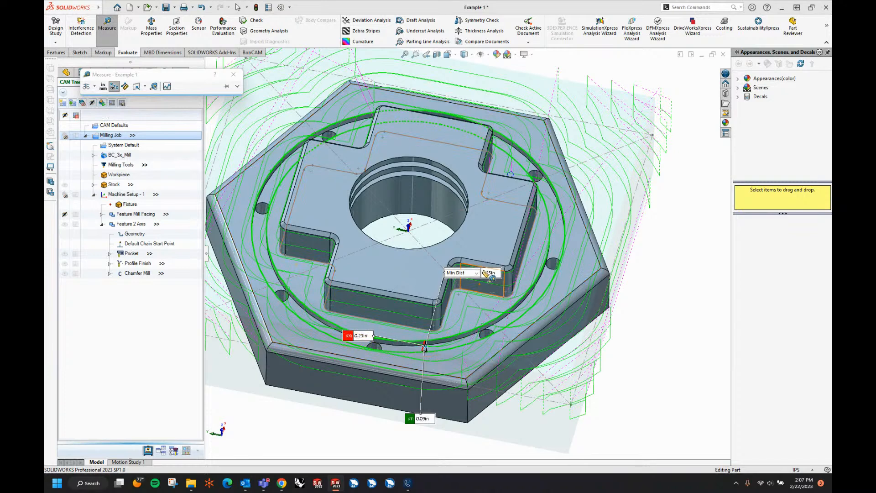
left_click(233, 75)
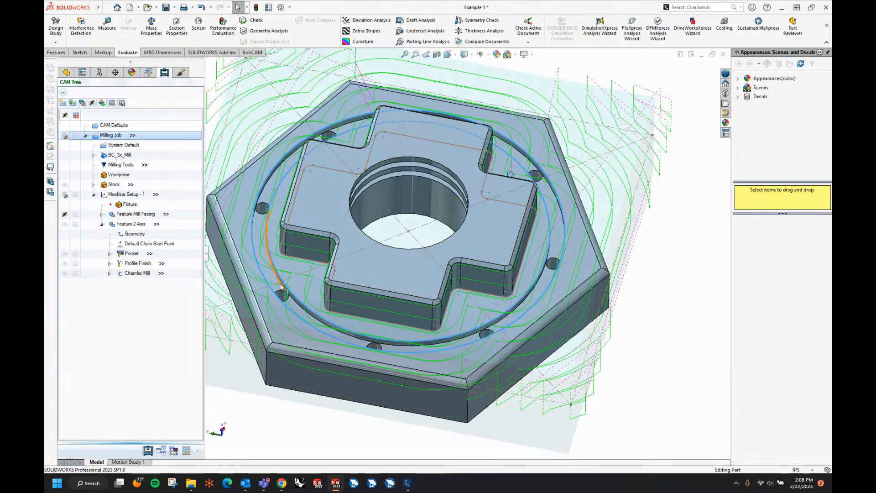
right_click(123, 195)
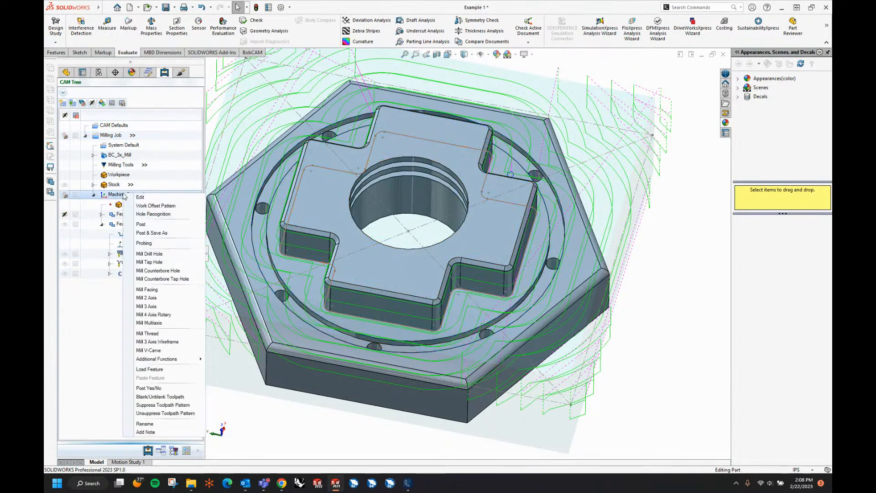
left_click(150, 298)
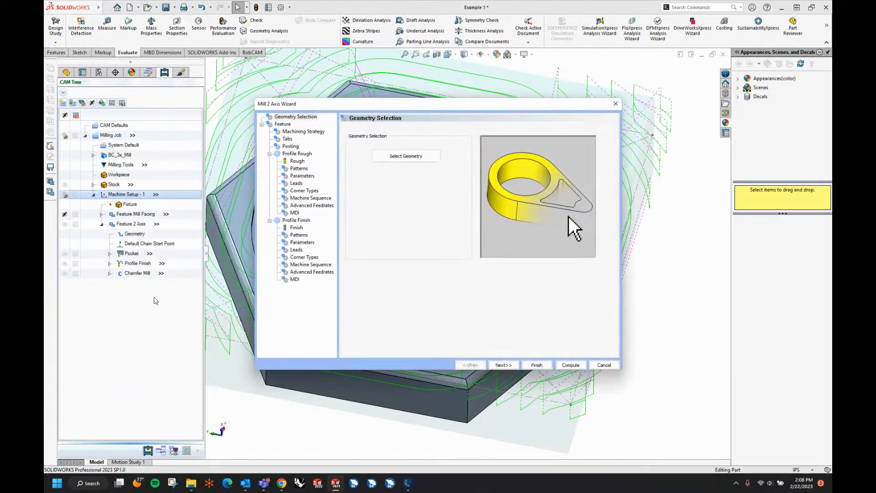
left_click(607, 366)
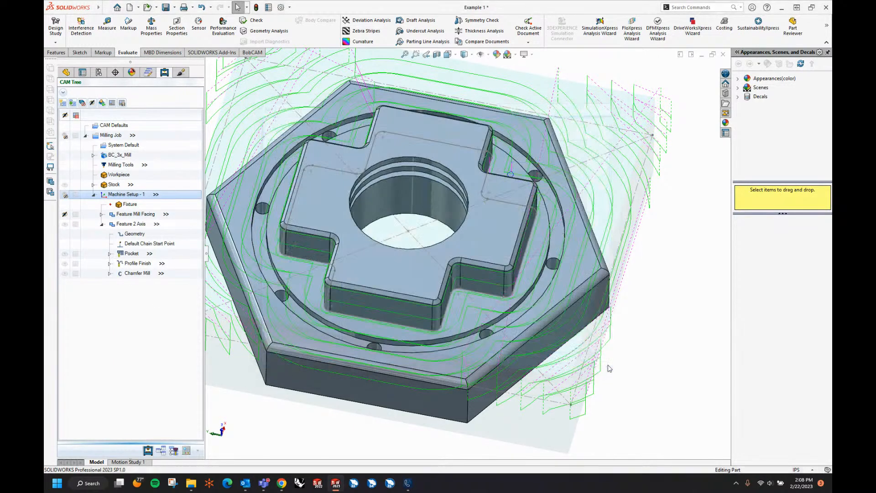
Replace tool T4 in the tool tree with the 1/4" Chamfer Endmill, number 164, from the tool library
left_click(173, 454)
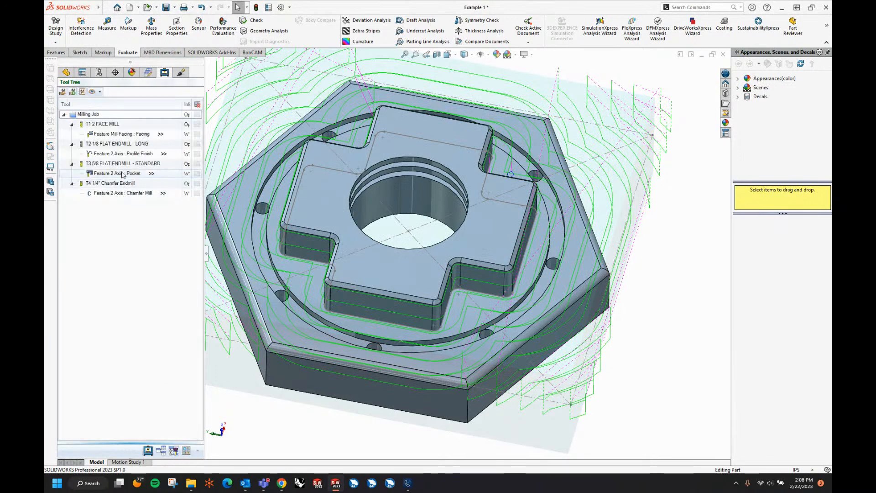
right_click(121, 185)
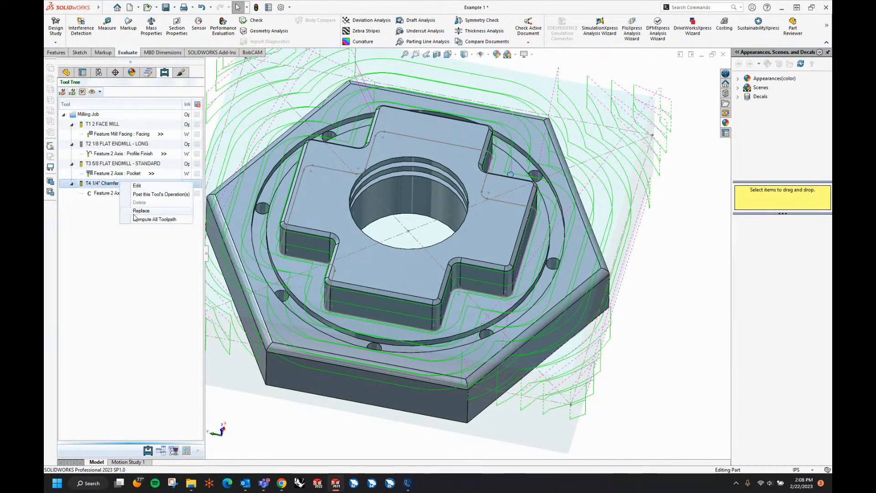
left_click(135, 216)
left_click(468, 270)
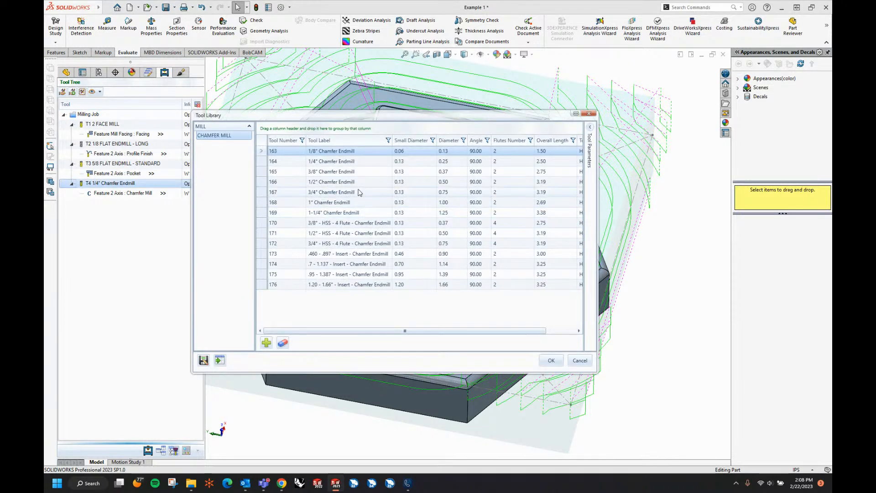
left_click(358, 162)
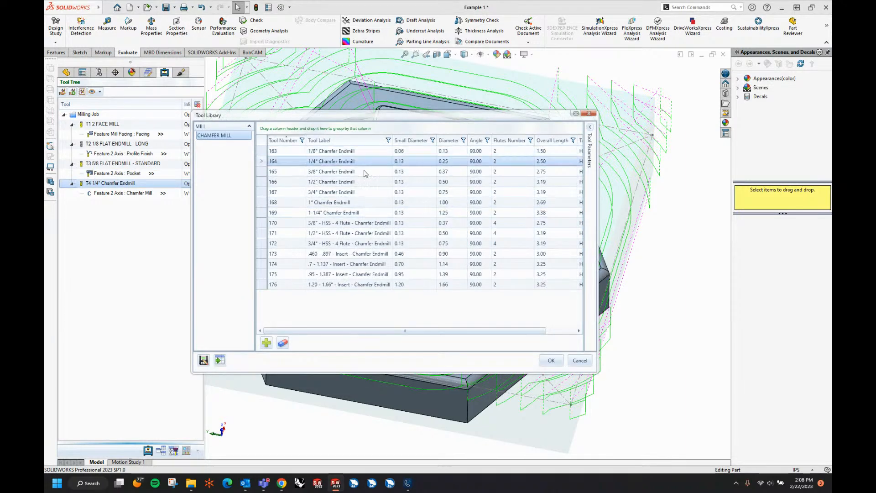
left_click(552, 361)
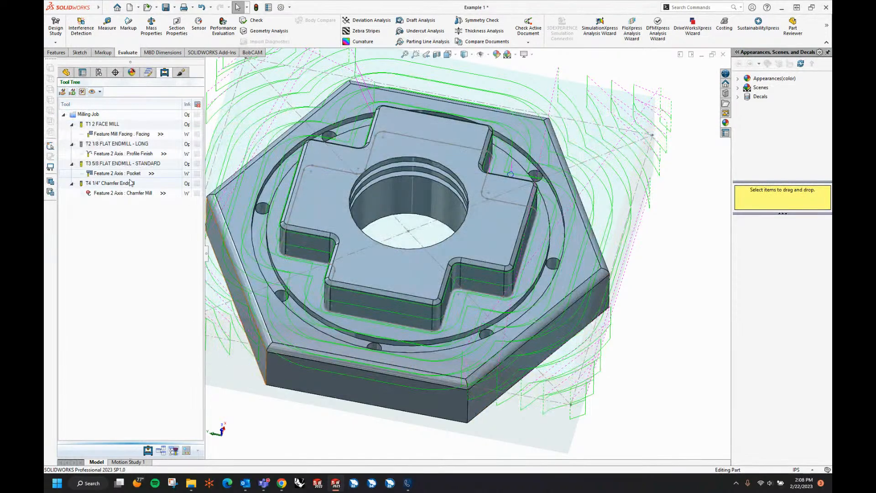
Set the T4 chamfer endmill's small diameter to 0 and recompute the Chamfer Mill toolpath
right_click(132, 195)
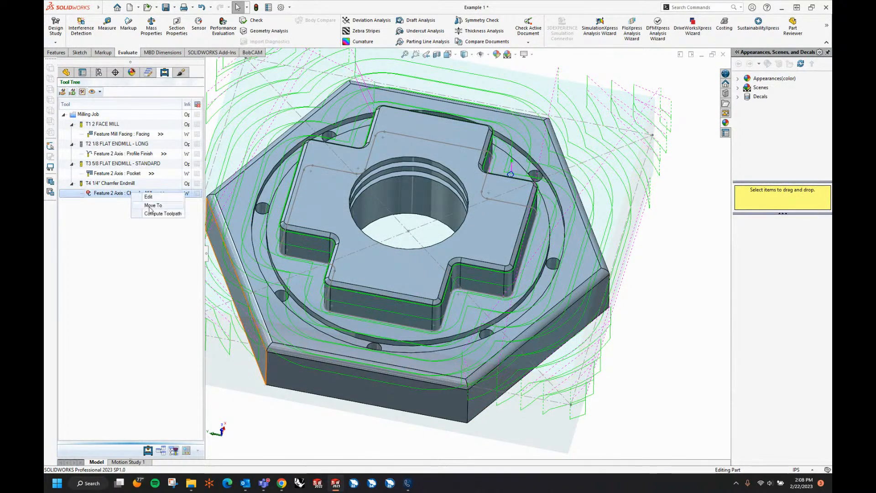
right_click(119, 185)
left_click(129, 191)
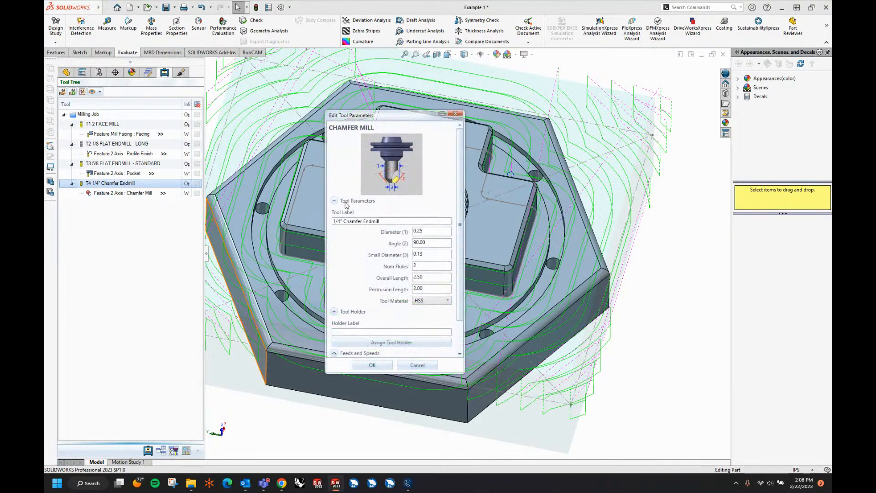
double_click(429, 254)
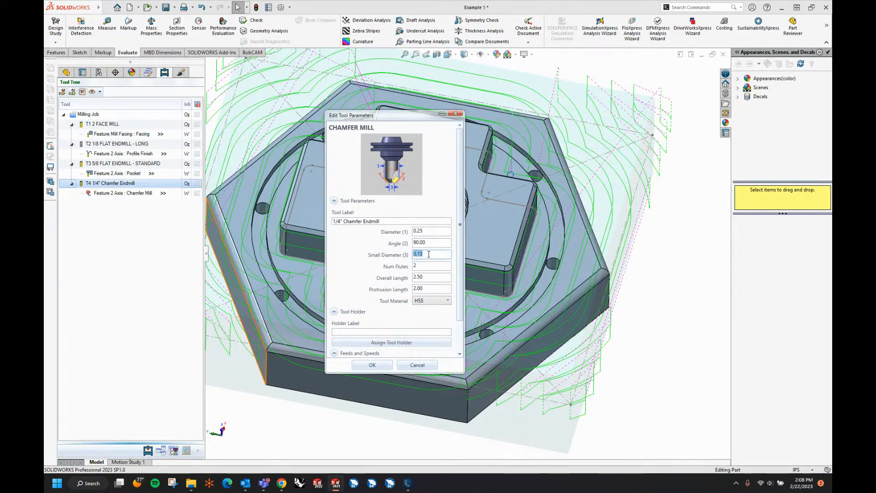
type("00")
left_click(372, 365)
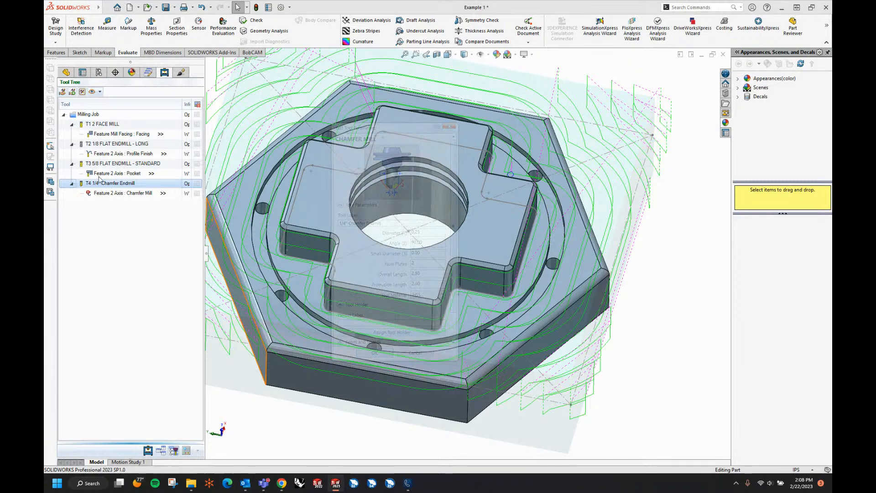
right_click(104, 194)
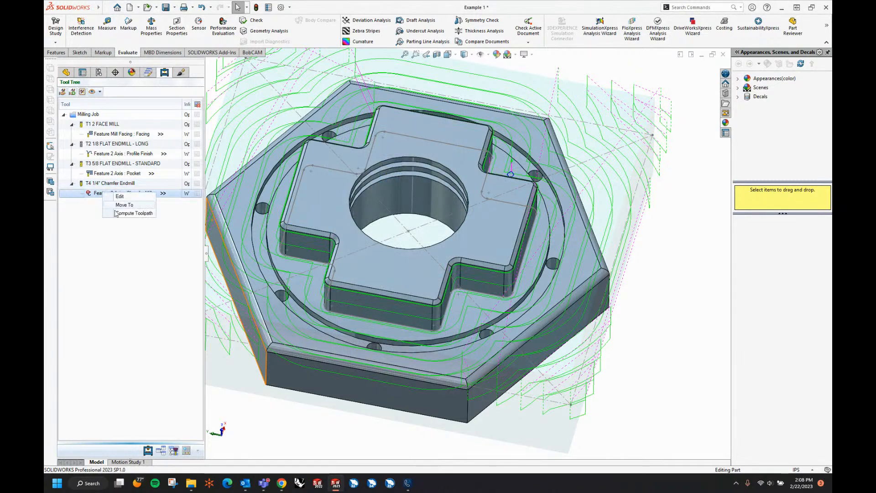
left_click(146, 226)
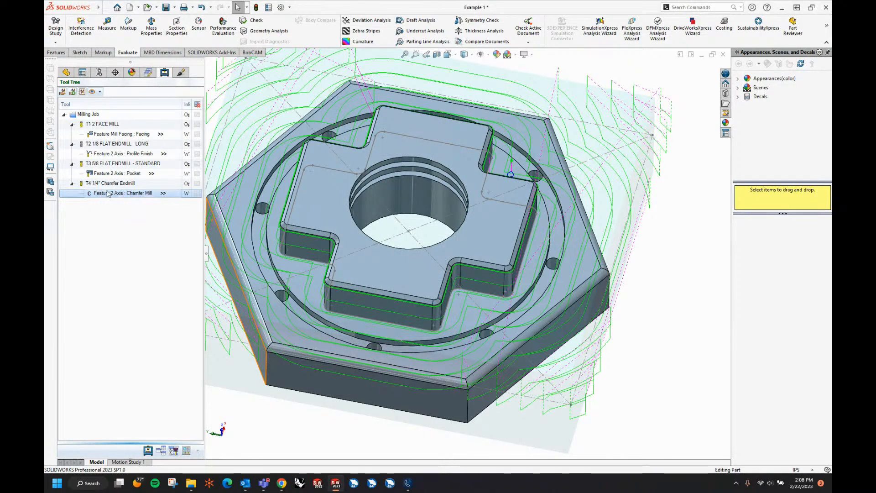
Replace tool T2 in all its operations with the 1/4 FLAT ENDMILL - STANDARD, number 85, and recompute the Profile Finish toolpath
right_click(104, 145)
left_click(125, 174)
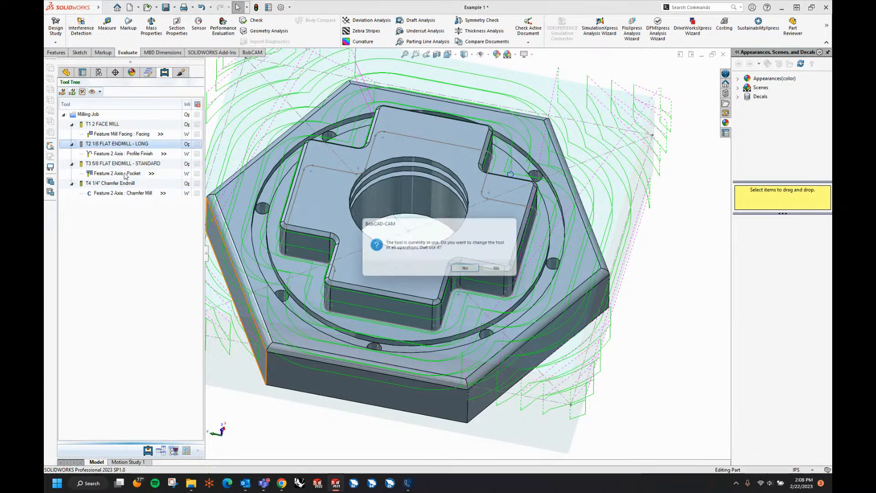
left_click(470, 270)
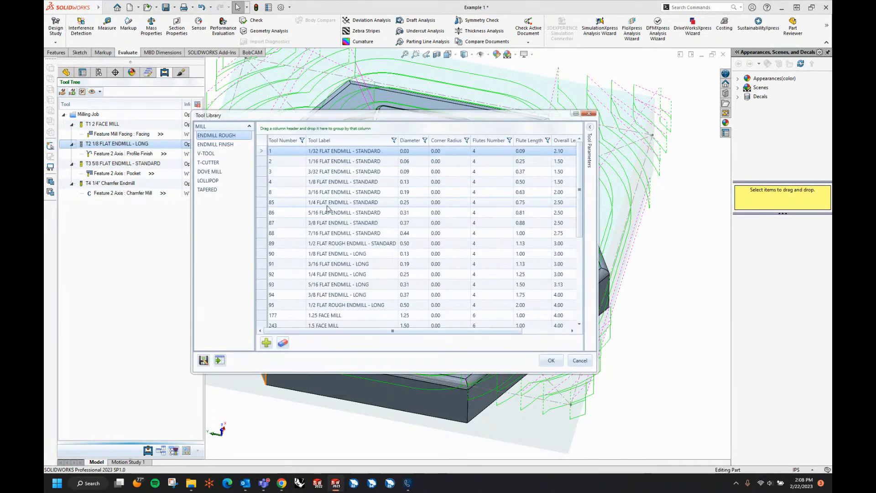
left_click(327, 202)
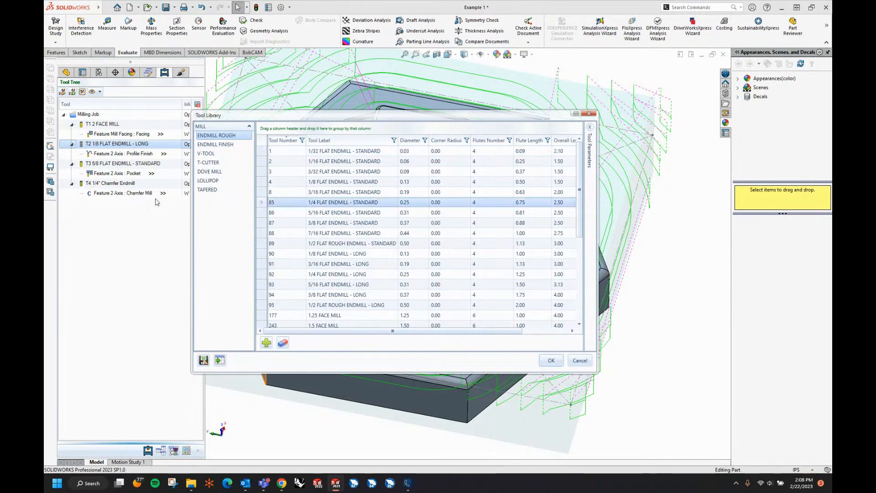
left_click(551, 360)
right_click(136, 154)
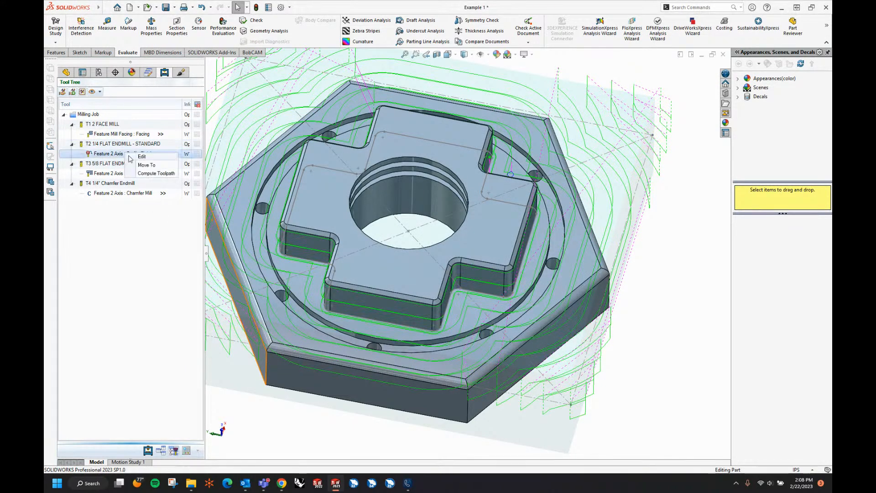
left_click(156, 174)
middle_click_drag(400, 234, 345, 273)
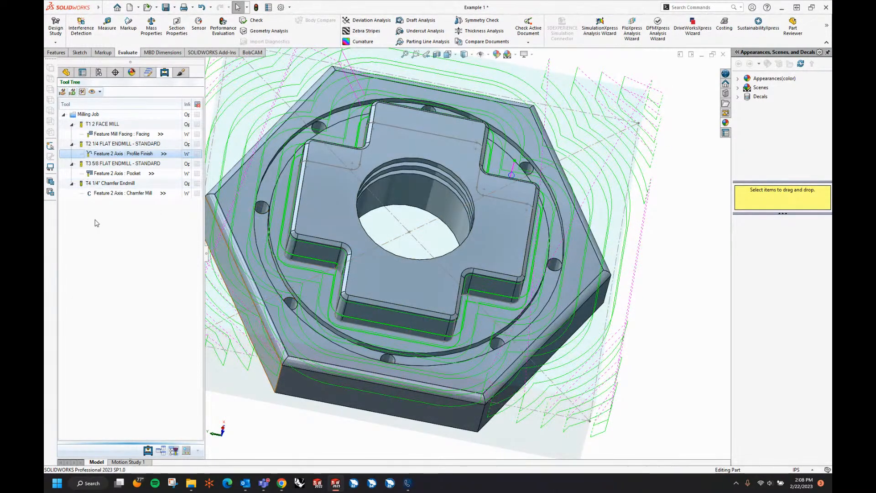
Examine the toolpaths of the Chamfer Mill, Facing and Profile Finish operations on the part from the tool tree
left_click(127, 196)
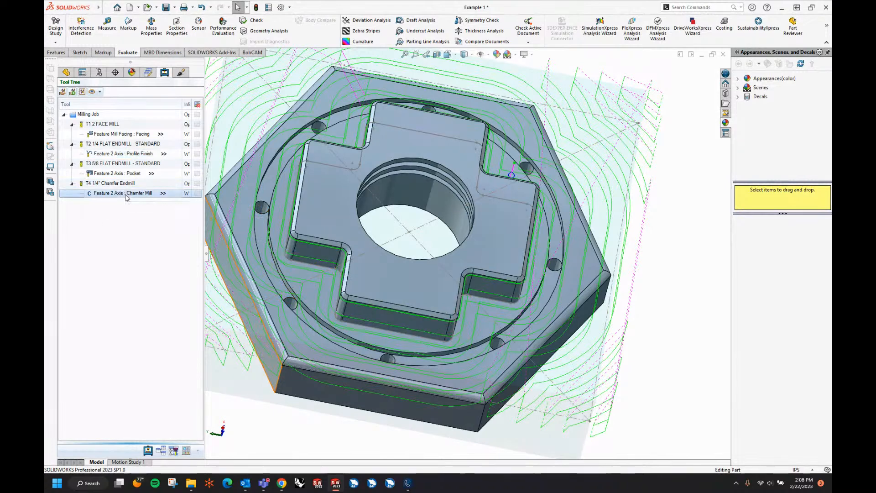
left_click(121, 154)
left_click(119, 135)
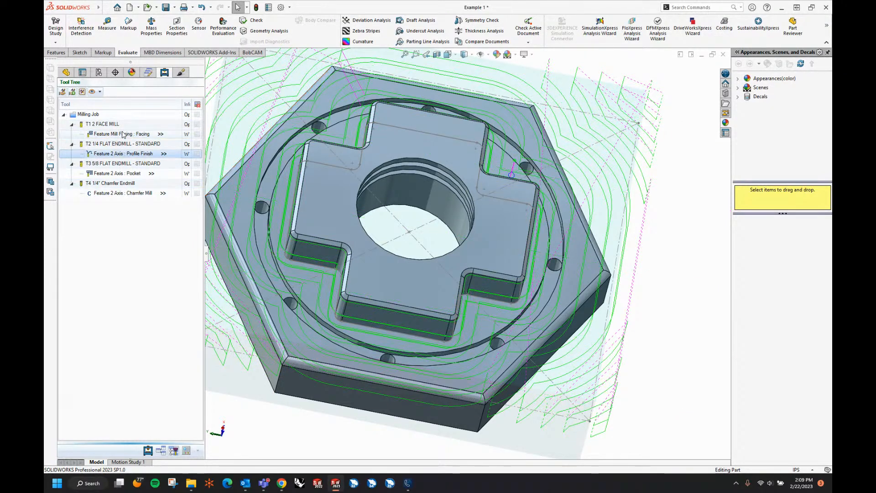
left_click(129, 155)
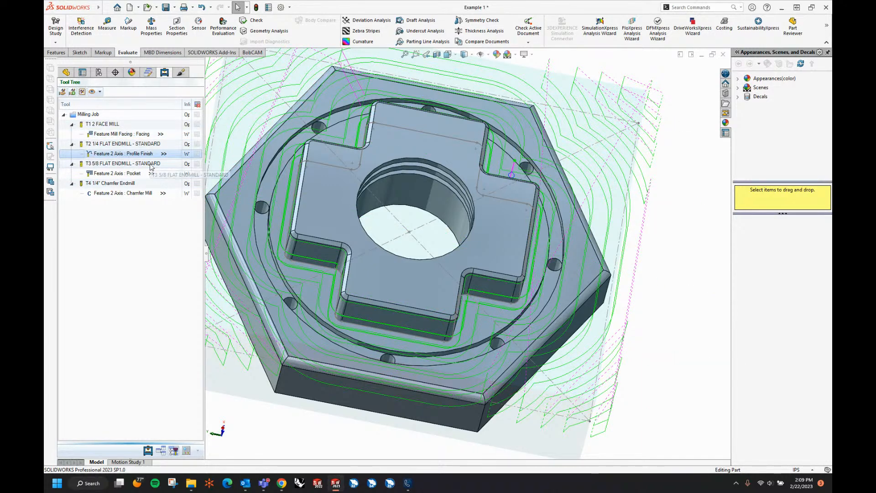
middle_click_drag(580, 258, 506, 219)
scroll(506, 219, "down", 2)
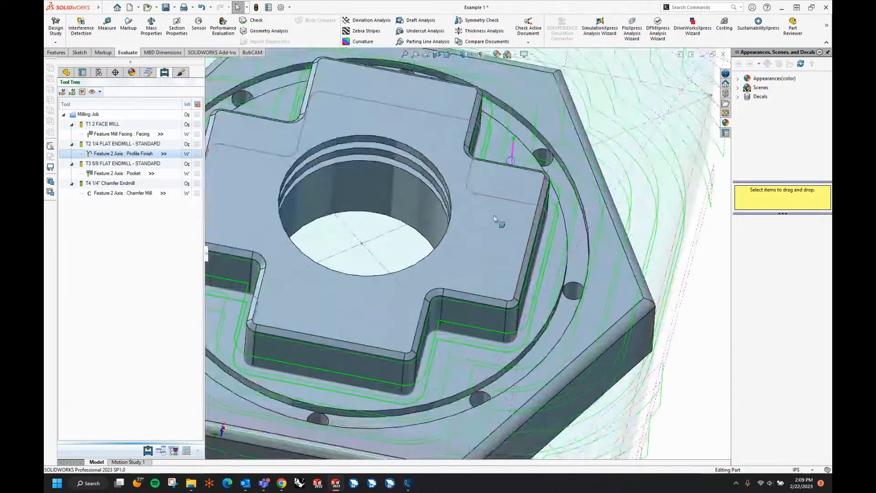
scroll(501, 224, "up", 4)
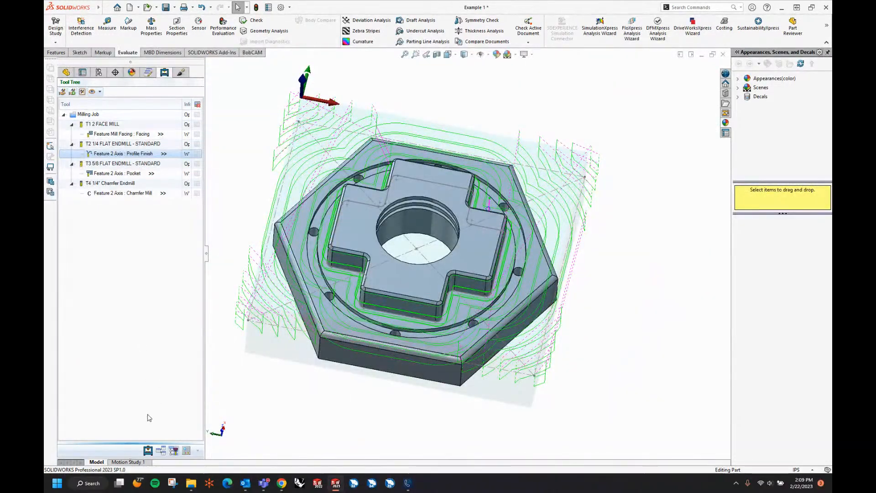
Return to the CAM tree, collapse Feature 2 Axis and hide its toolpaths
left_click(147, 450)
left_click(101, 224)
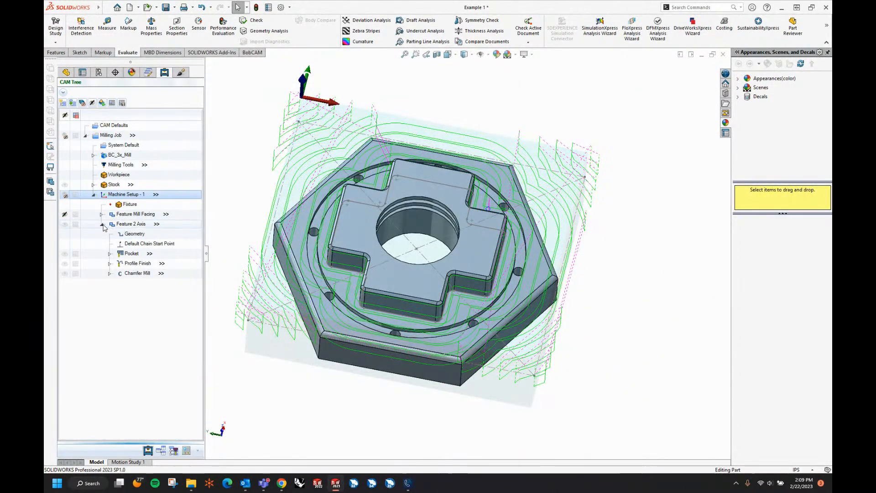
left_click(65, 225)
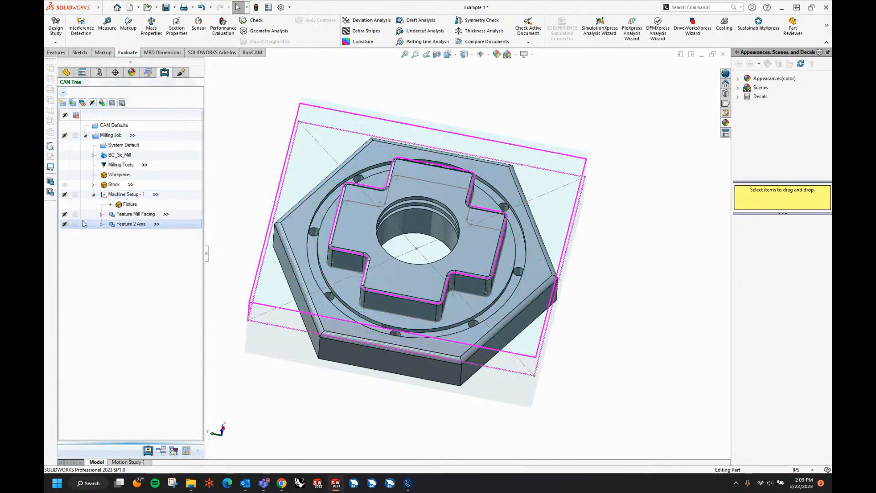
Add a Mill 2 Axis feature to Machine Setup - 1 using the circular groove's outer edge as its geometry
right_click(128, 196)
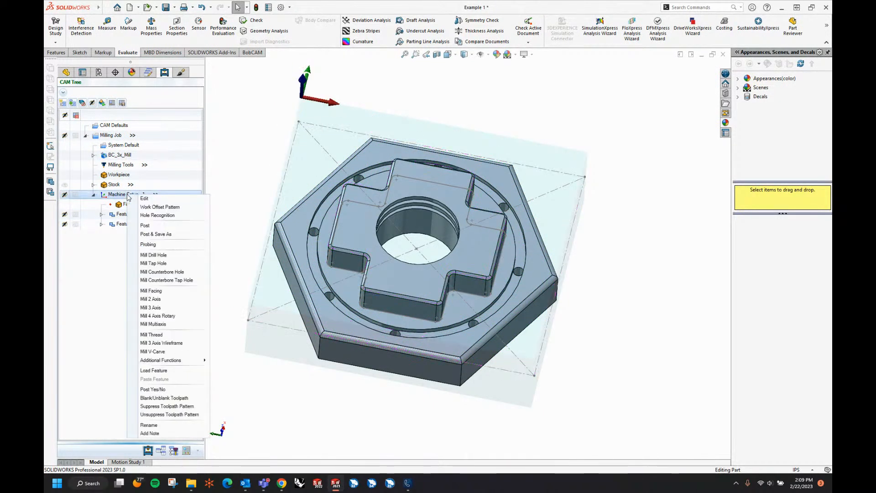
left_click(156, 301)
left_click(384, 159)
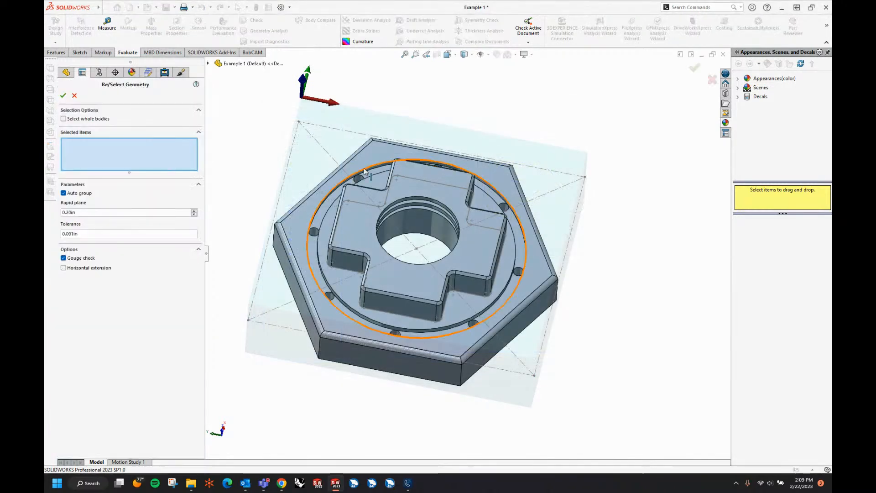
left_click(343, 183)
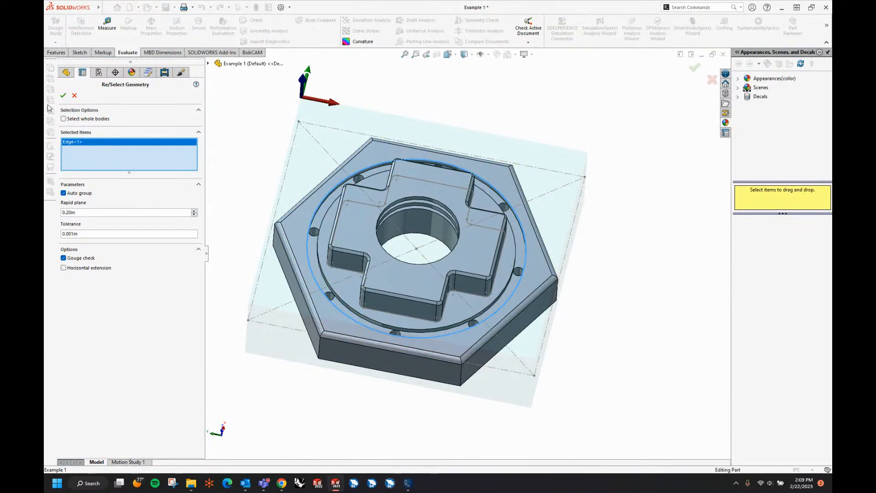
left_click(64, 95)
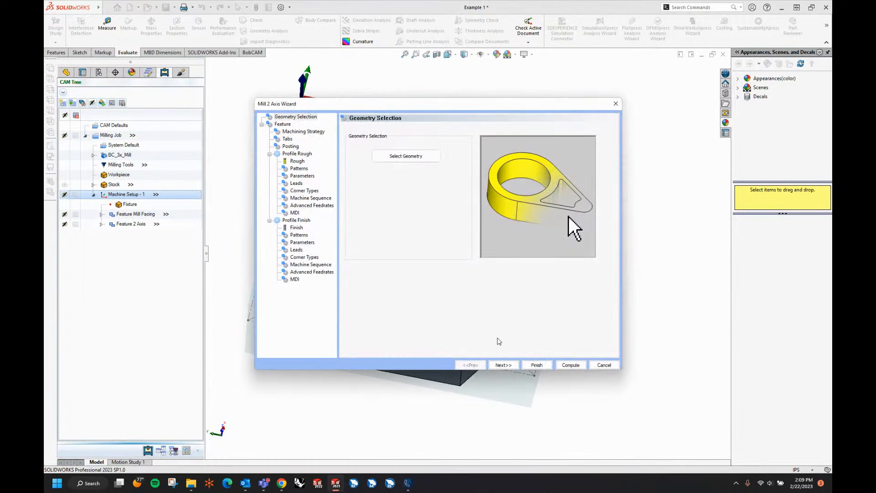
Set the Top of Feature by picking the circular groove's outer upper edge on the model
left_click(503, 365)
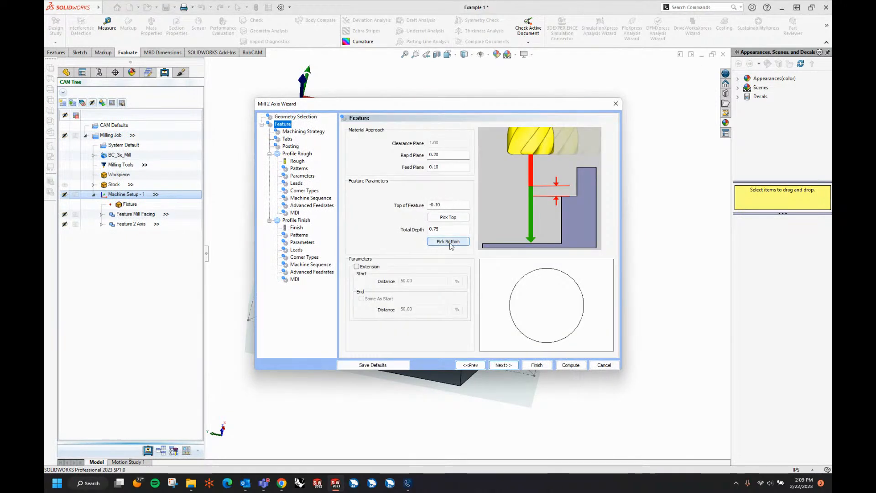
left_click(450, 218)
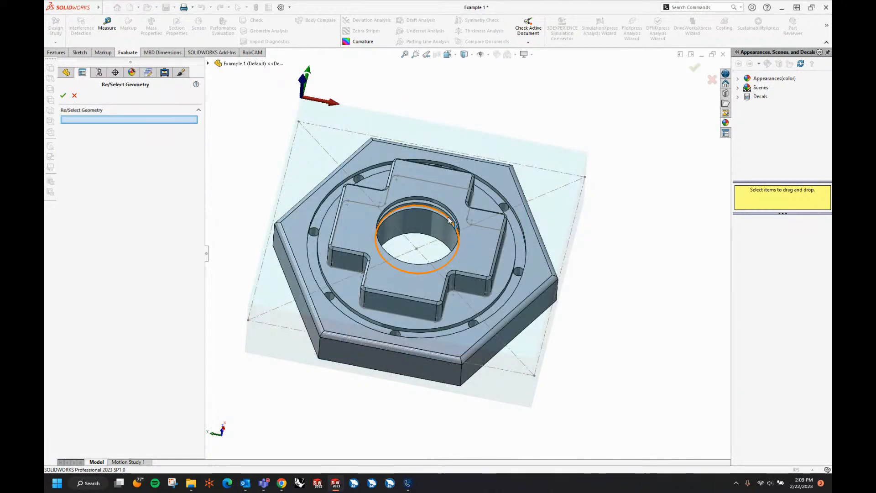
left_click(322, 220)
middle_click_drag(322, 222, 341, 234)
left_click(327, 207)
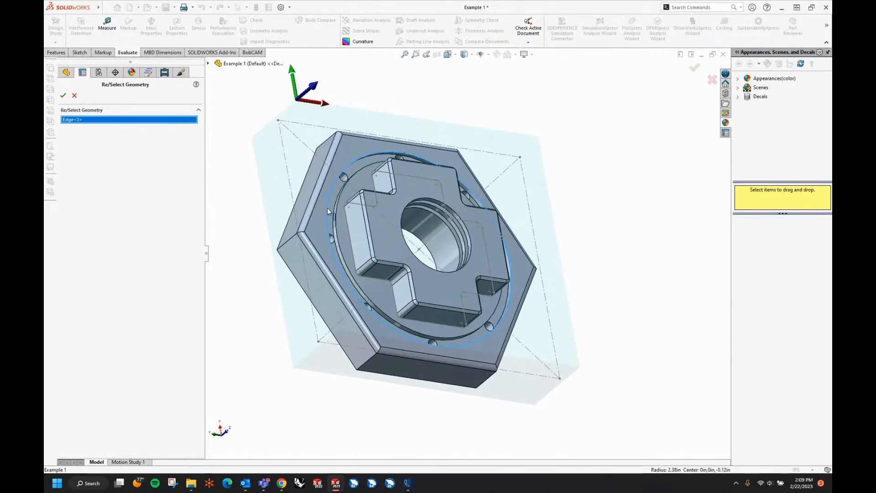
left_click(63, 95)
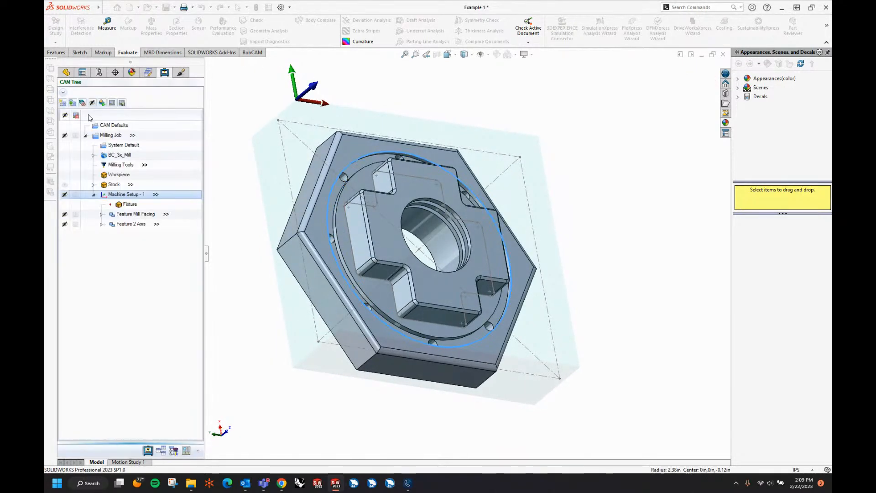
Set the feature's total depth by picking the edge of a small hole in the groove floor as the bottom
left_click(442, 206)
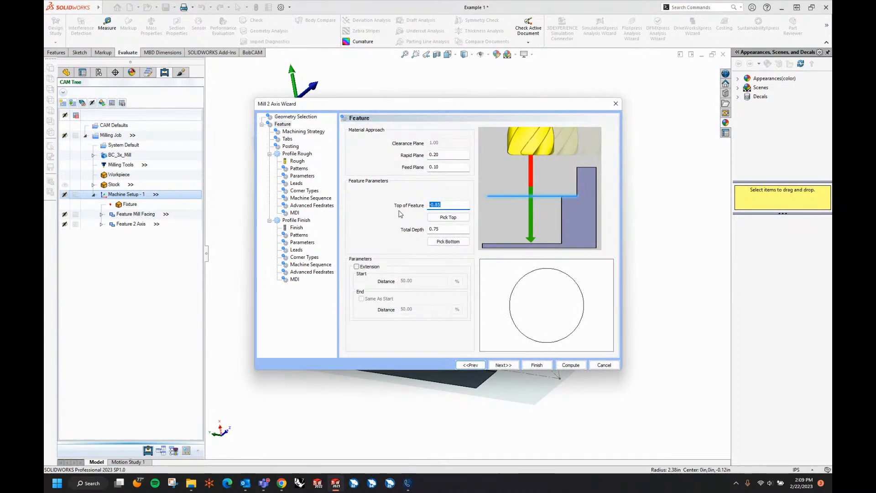
left_click(450, 243)
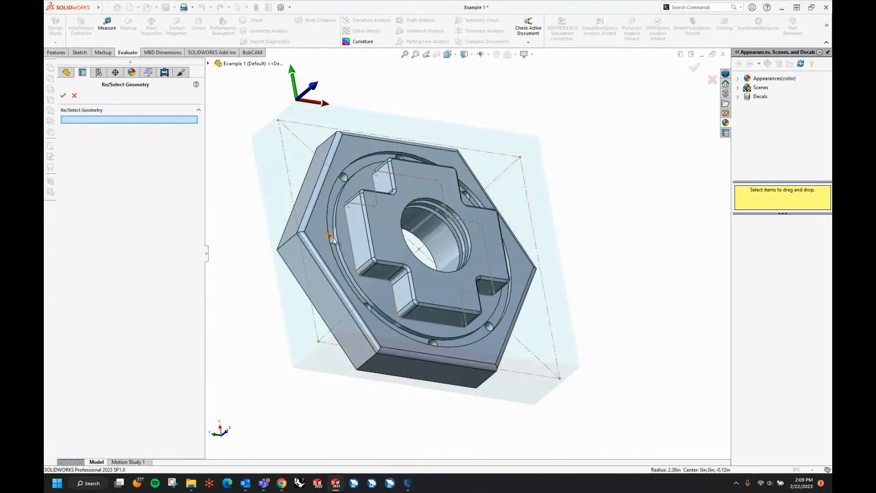
left_click(331, 238)
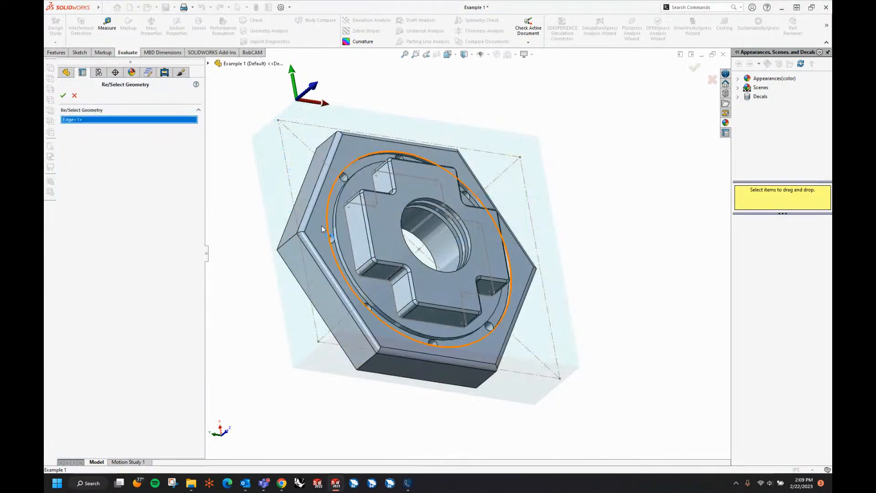
left_click(63, 96)
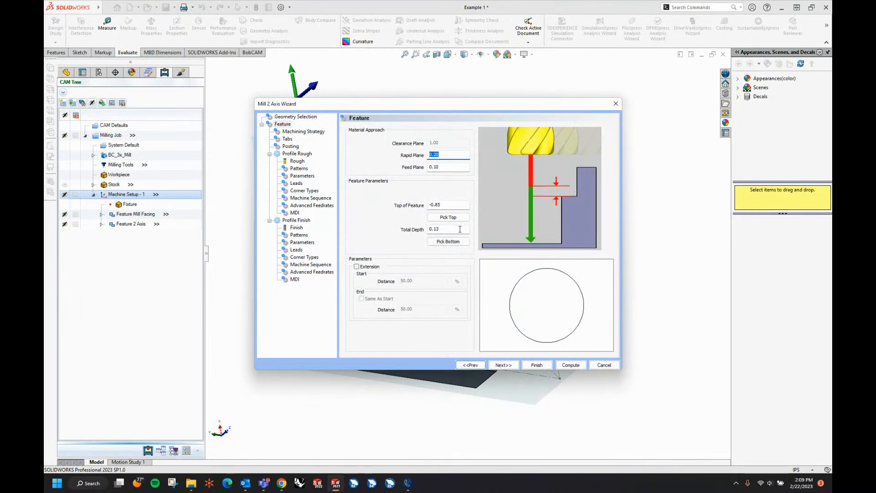
Set the groove feature's rapid plane to 1.1
left_click(502, 365)
left_click(481, 367)
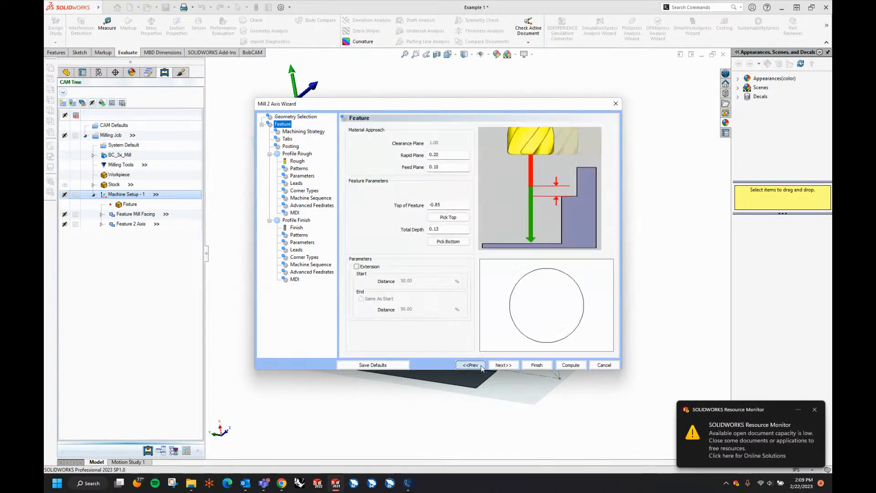
left_click(452, 205)
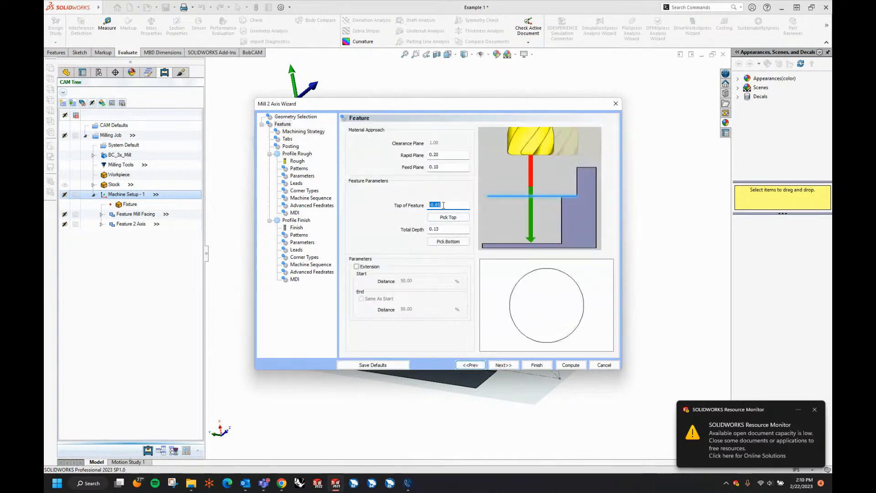
left_click(448, 155)
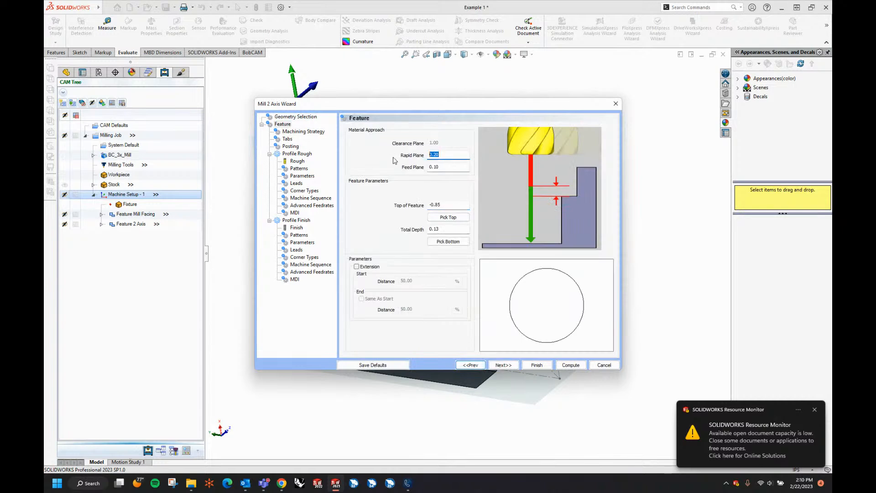
type("1.")
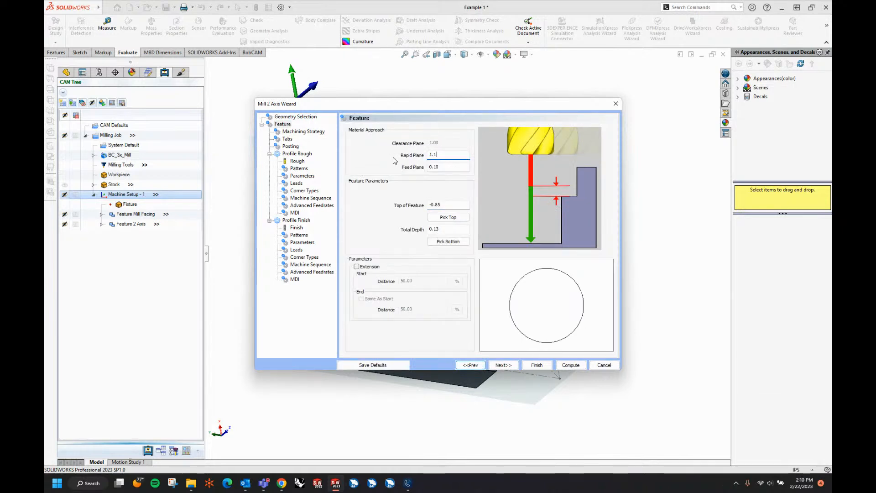
type("1")
key("Tab")
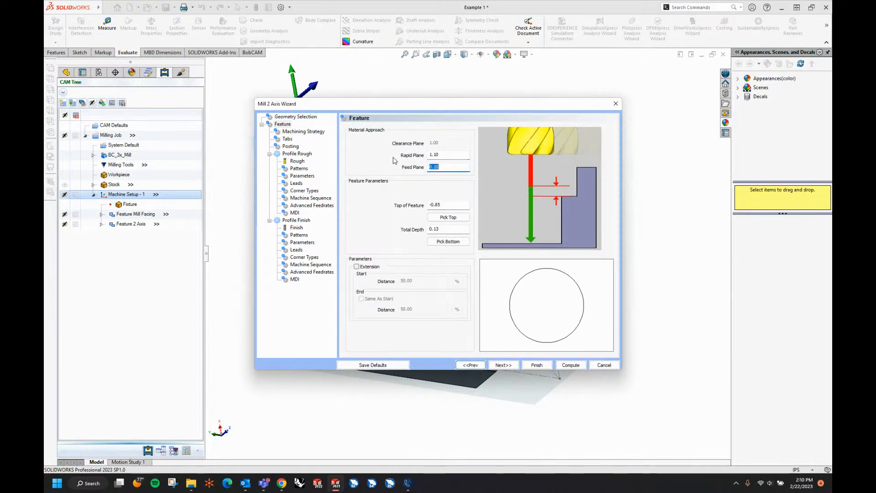
Remove Profile Rough from the feature's current operations so that only Profile Finish is used
left_click(503, 365)
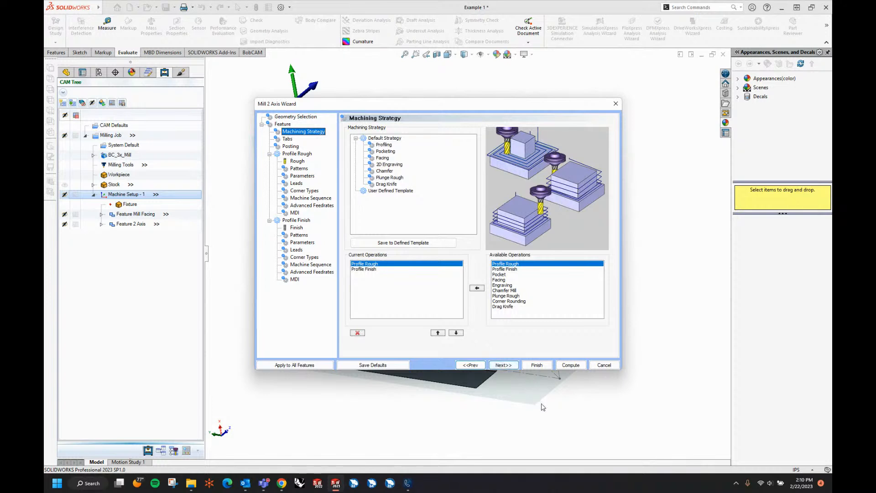
left_click(358, 333)
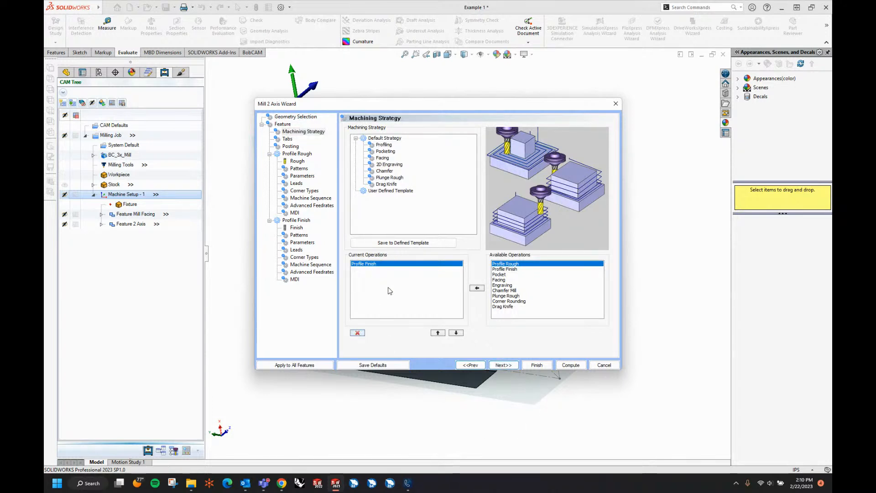
left_click(501, 365)
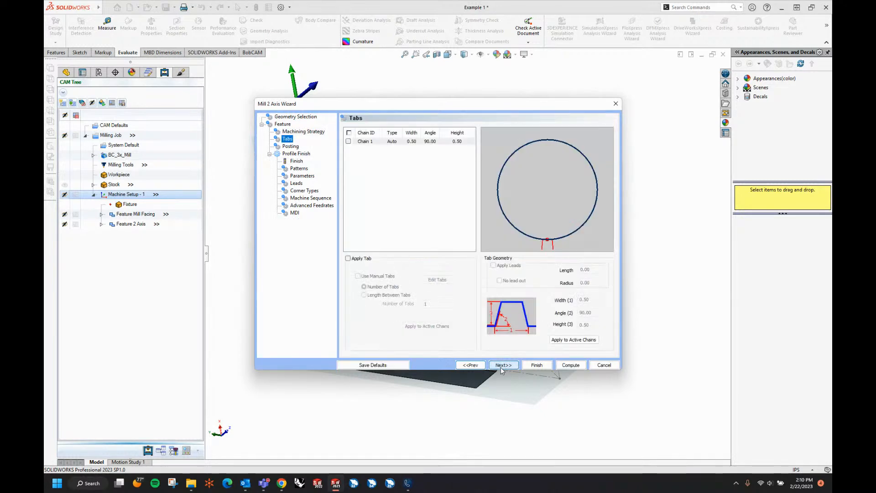
Turn off the system tool for Profile Finish and assign T2, the 1/4 FLAT ENDMILL - STANDARD
left_click(500, 365)
left_click(500, 365)
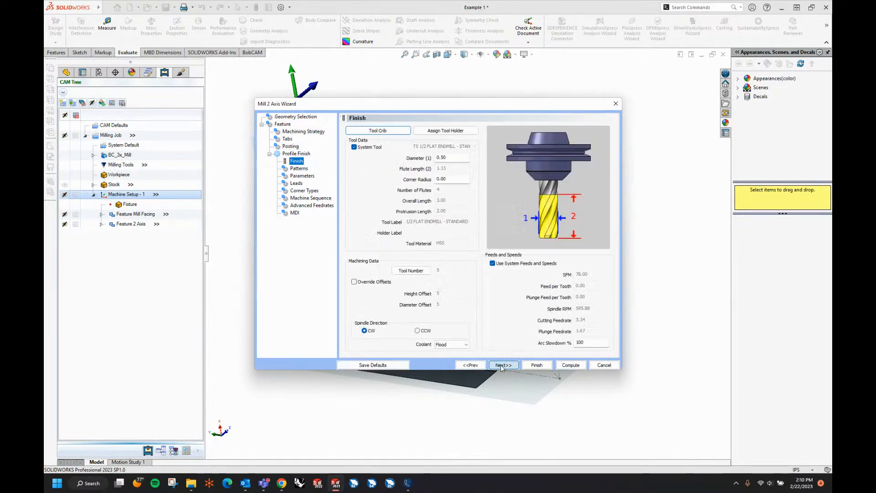
left_click(354, 147)
left_click(434, 147)
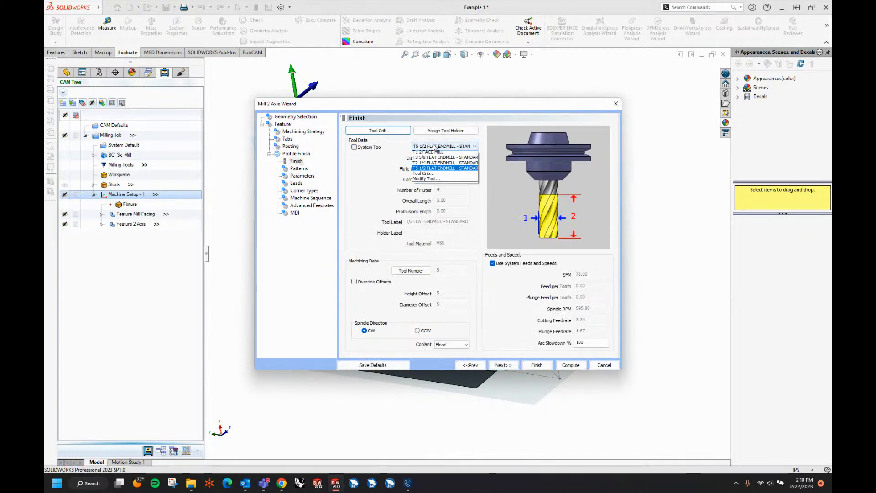
left_click(439, 165)
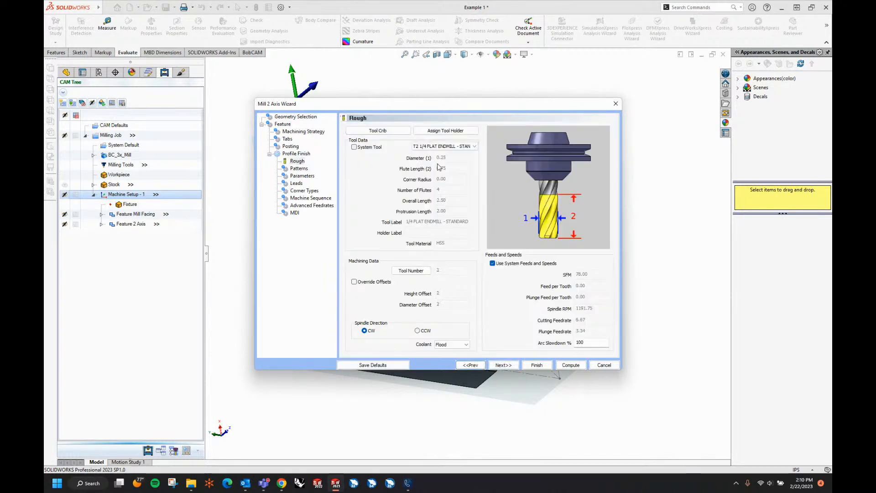
Turn on spring passes for the groove's Profile Finish operation
left_click(504, 366)
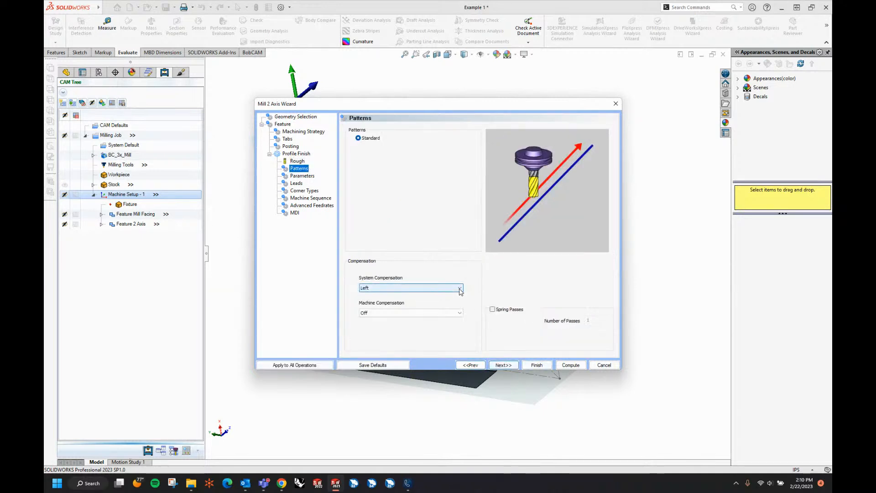
left_click(493, 309)
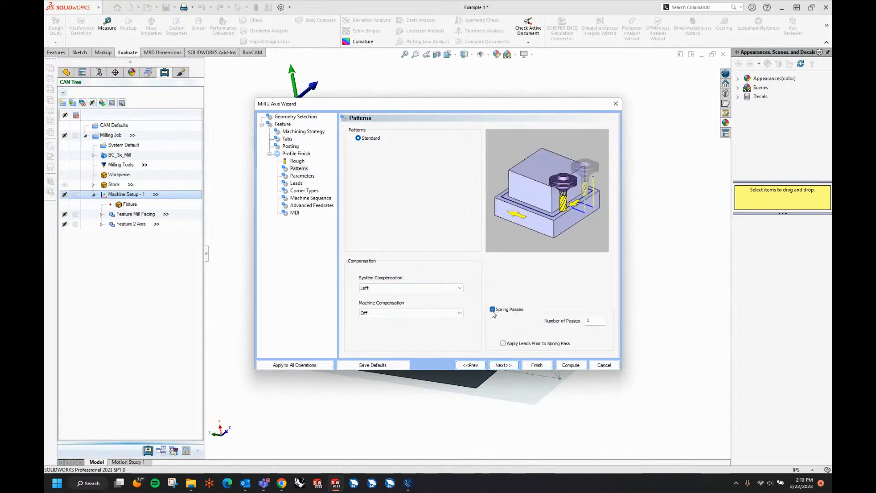
left_click(504, 366)
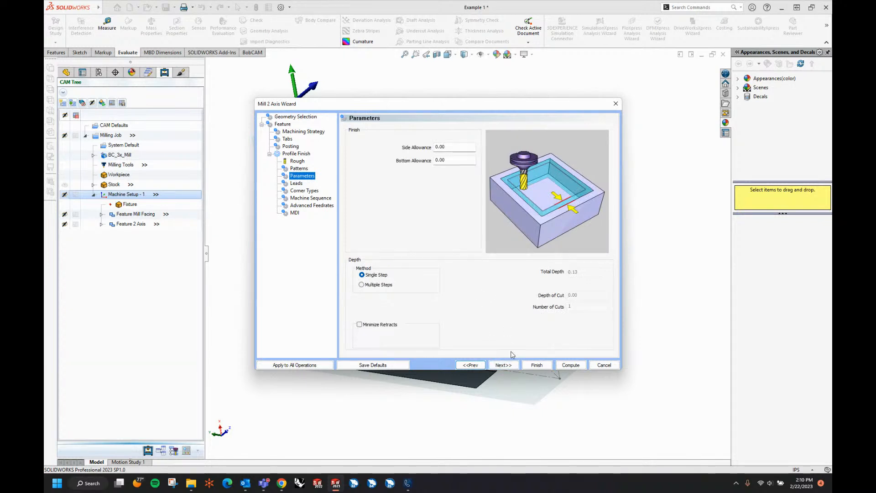
Accept the remaining Profile Finish settings with their defaults and compute the groove feature's toolpath
left_click(512, 367)
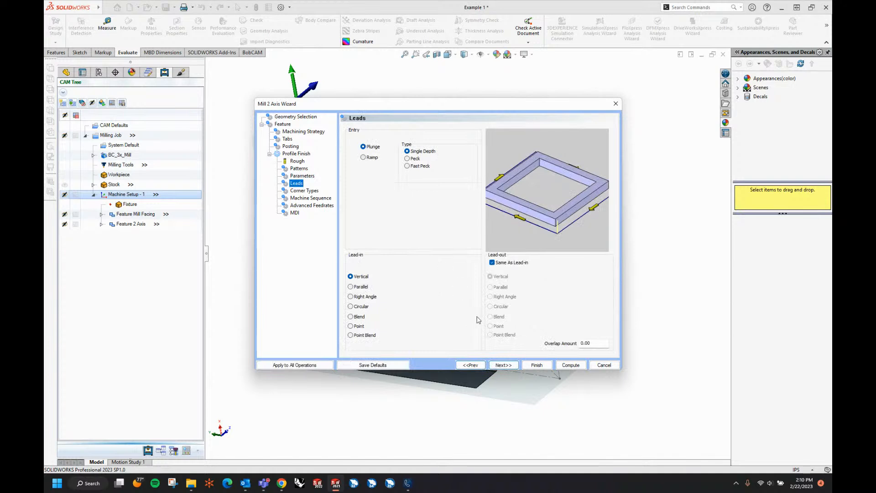
left_click(505, 366)
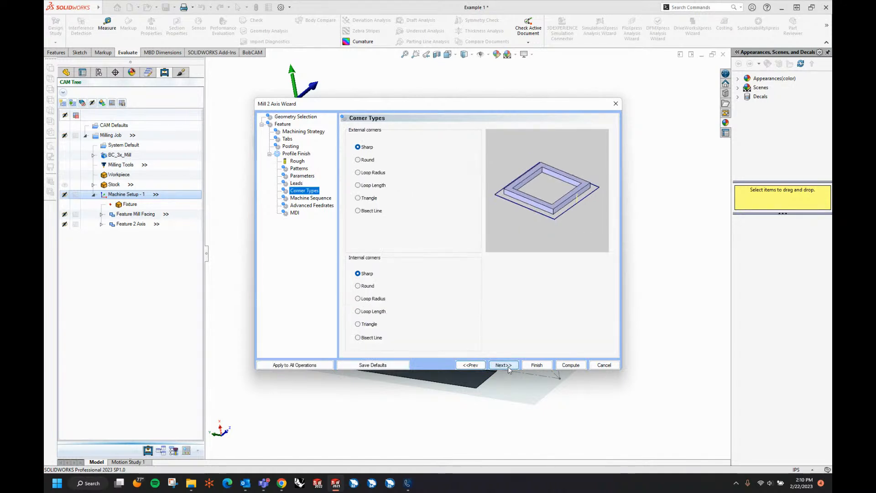
left_click(508, 365)
left_click(508, 365)
left_click(508, 365)
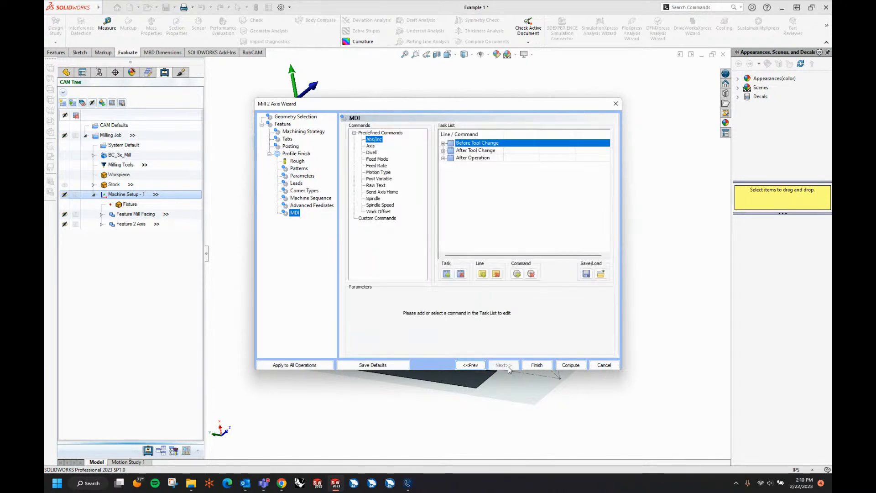
left_click(571, 365)
Hide Sketch14 in the model and return to the CAM tree
middle_click_drag(555, 242, 566, 302)
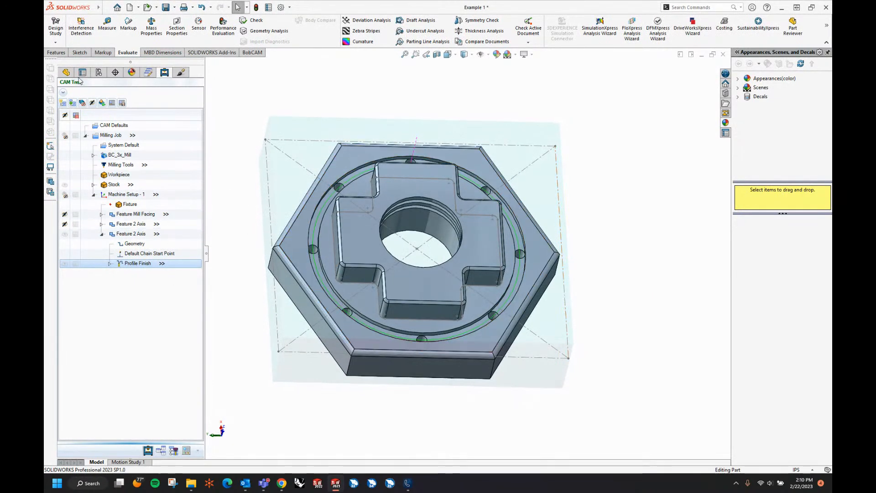
left_click(66, 72)
left_click(85, 292)
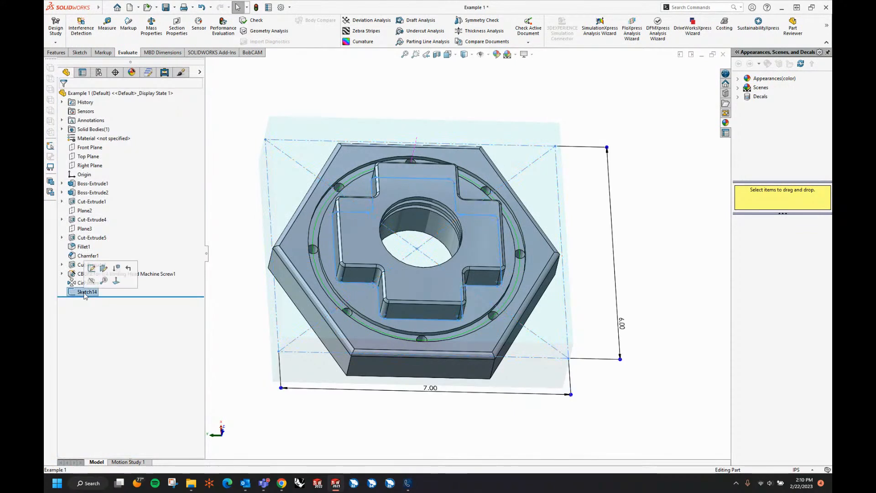
left_click(91, 281)
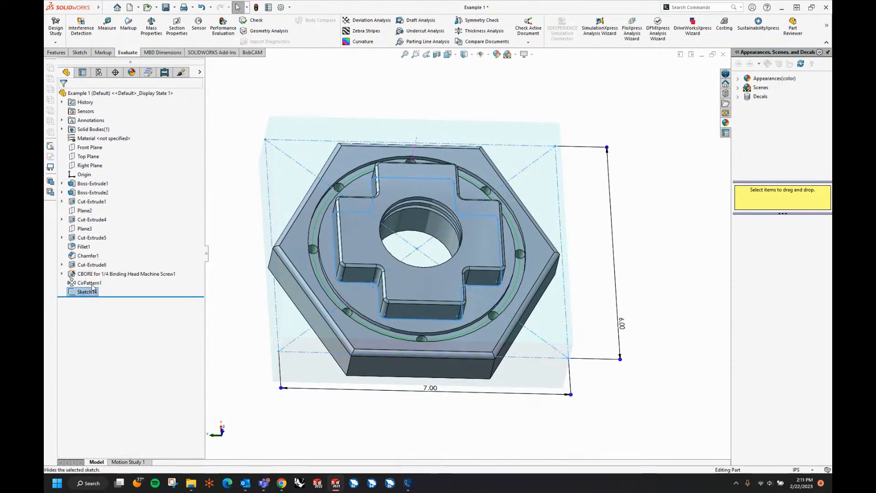
left_click(164, 72)
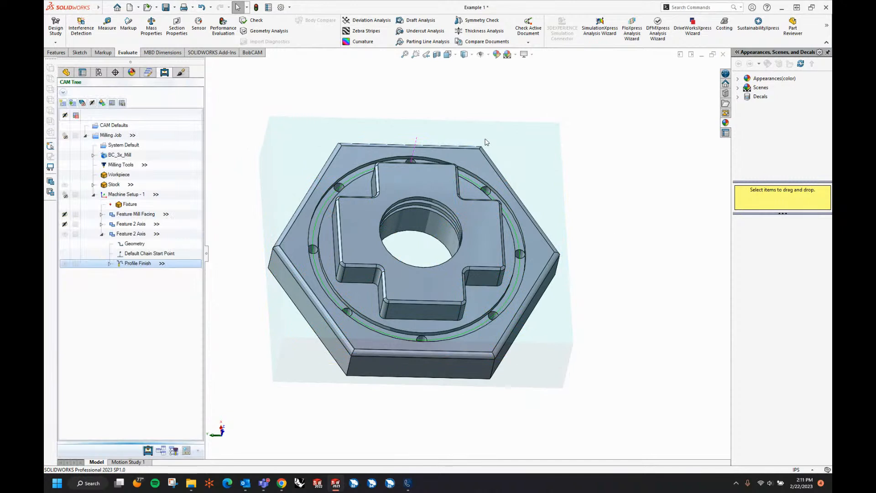
Blank the toolpath of the new groove 2 Axis feature, collapse its entry and hide the stock
left_click(65, 234)
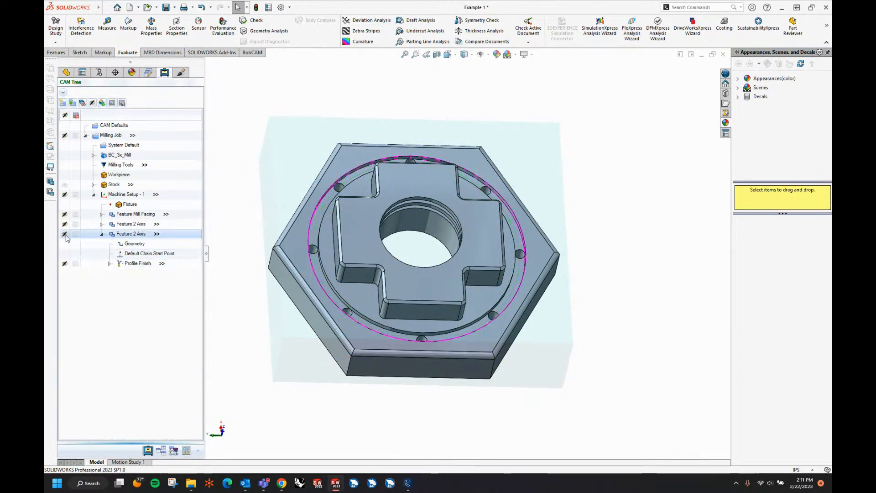
left_click(101, 234)
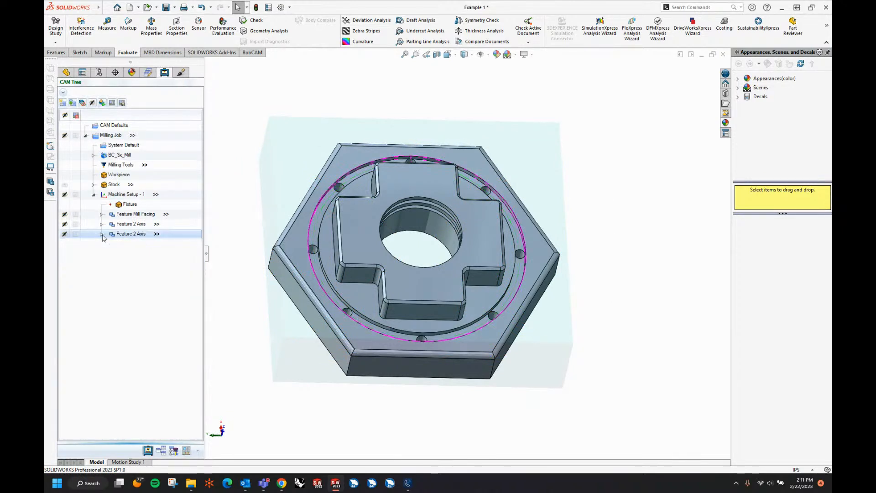
left_click(64, 185)
middle_click_drag(581, 204, 594, 188)
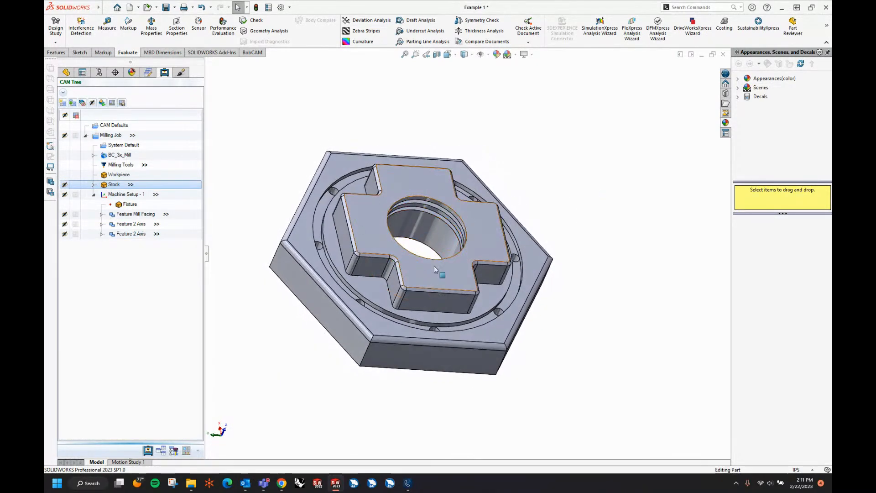
Add a Mill Drill Hole feature to Machine Setup - 1, using the large central bore's circular edge on the back face
right_click(118, 196)
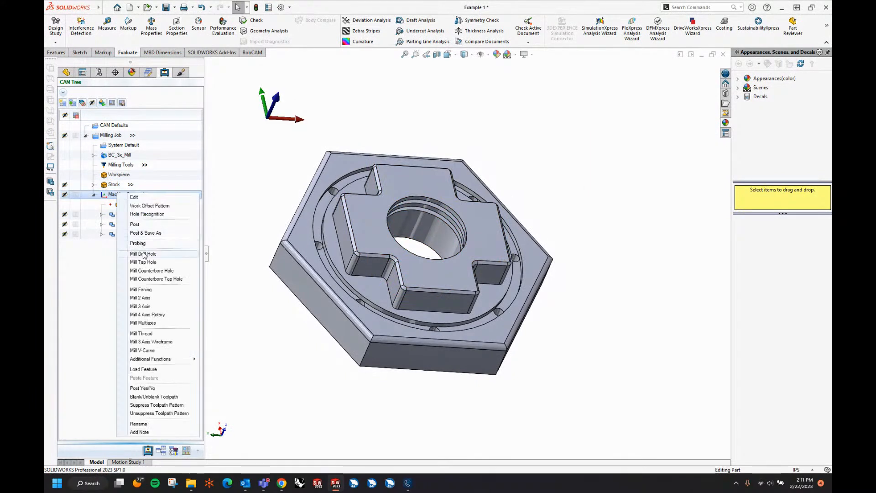
left_click(145, 254)
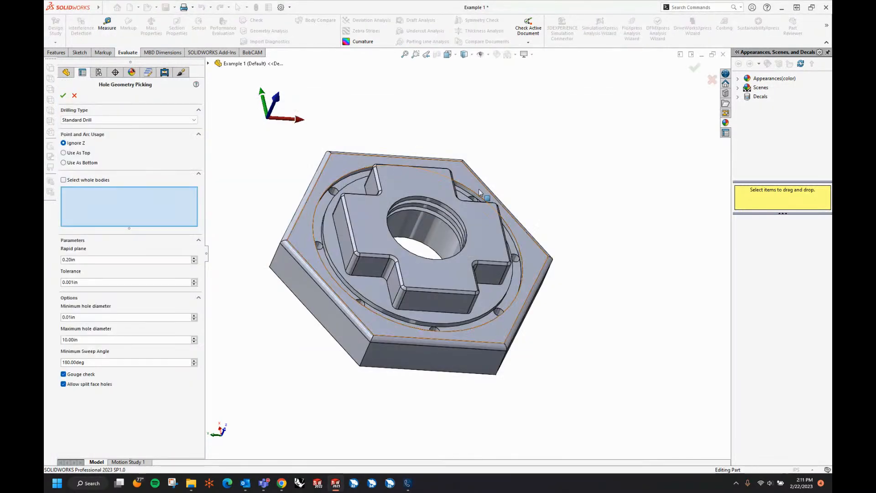
middle_click_drag(571, 206, 424, 158)
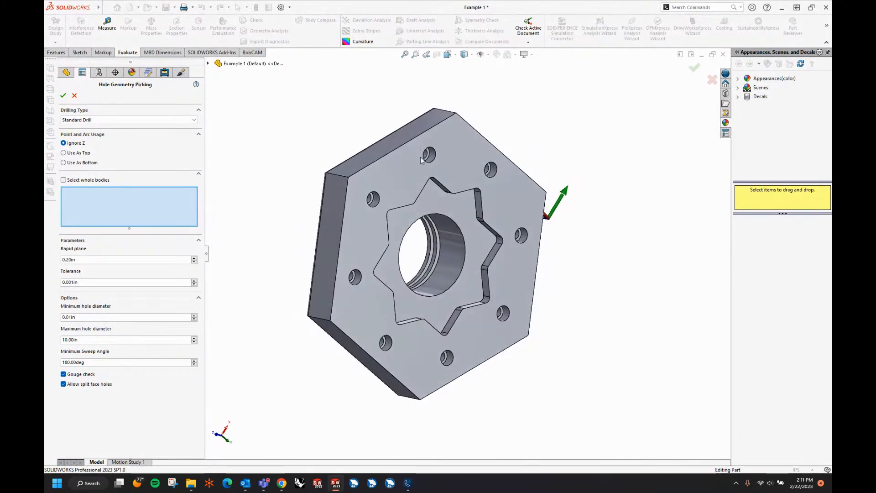
left_click(443, 213)
middle_click_drag(267, 157, 401, 179)
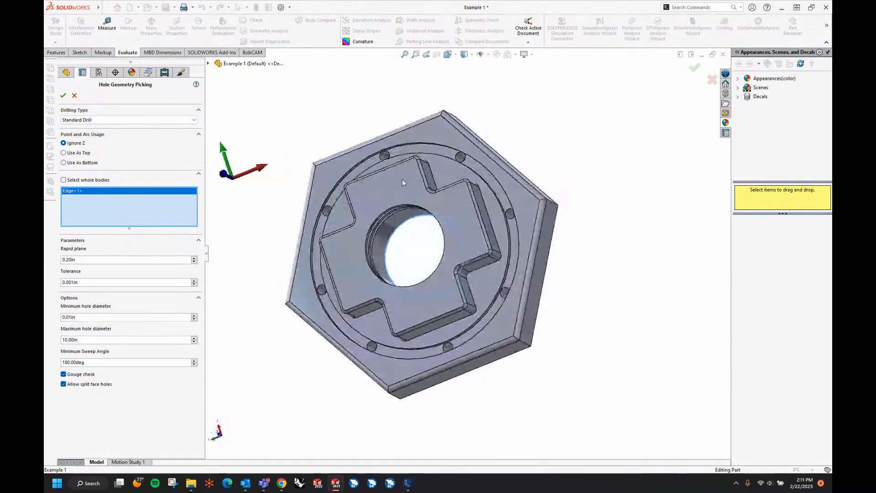
left_click(63, 94)
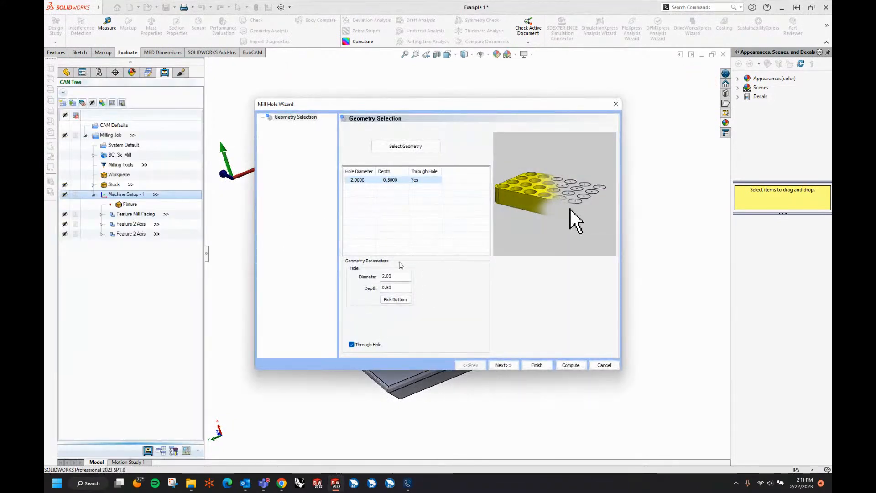
Set the drill hole's diameter to 0.75
double_click(400, 276)
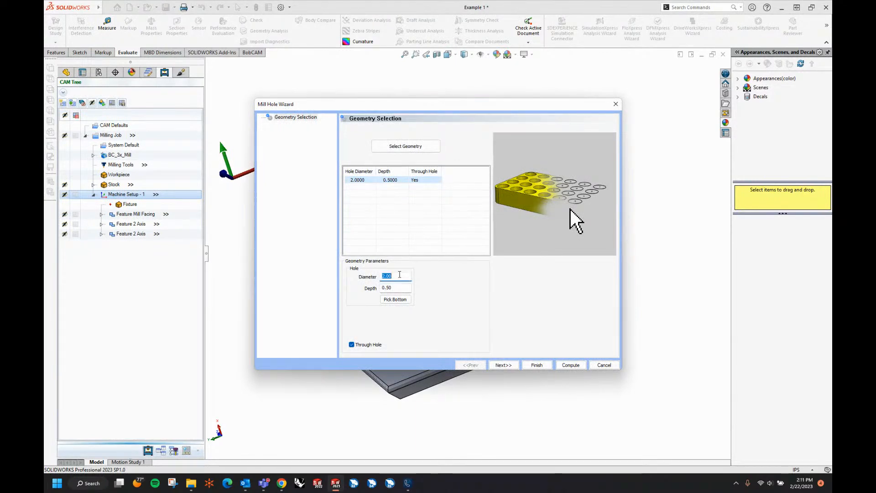
type("0.75")
key("Tab")
Set the hole's depth by picking an outer edge of the hexagon's back face as the bottom, and continue to the feature settings
left_click(396, 299)
middle_click_drag(462, 302, 457, 256)
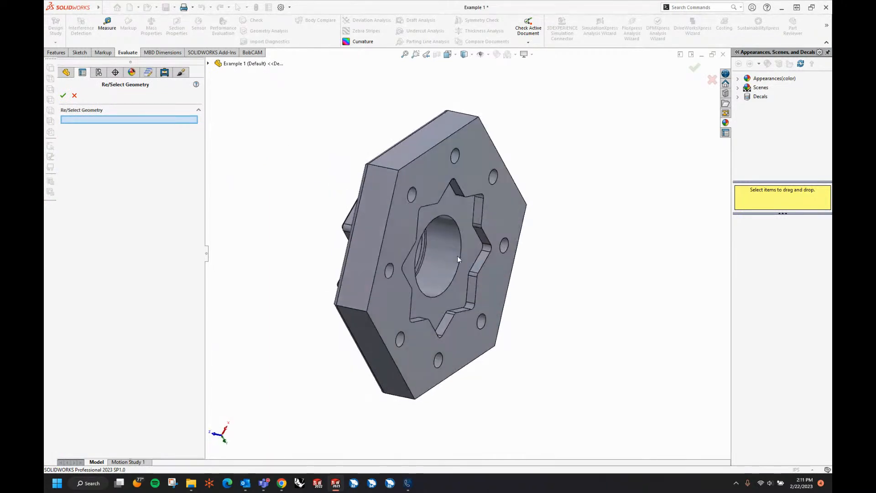
left_click(371, 289)
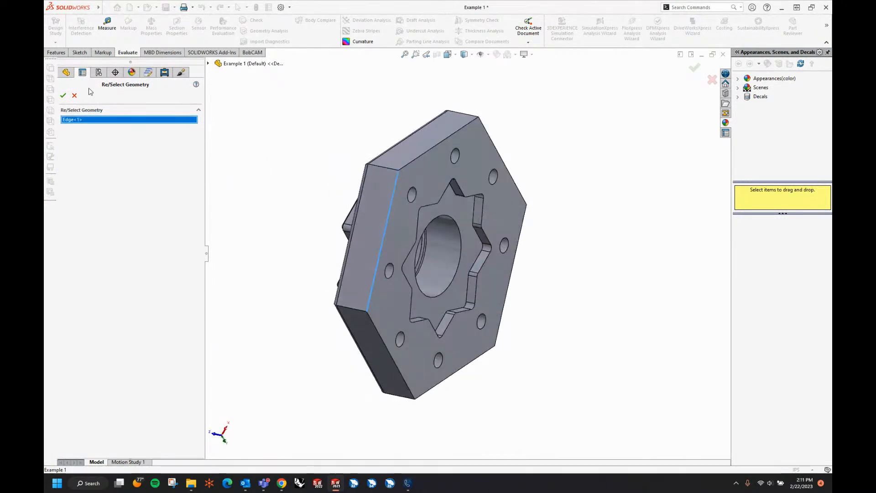
left_click(63, 96)
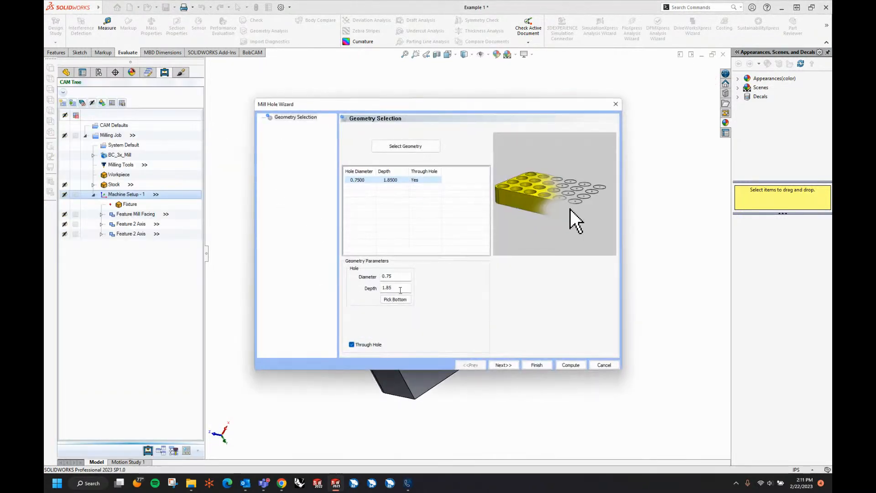
left_click(503, 365)
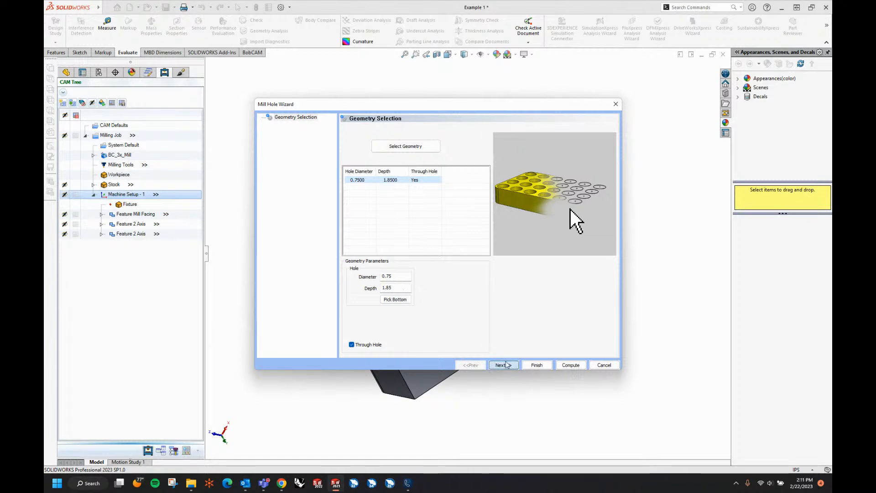
Check the hole in the preview and apply the default Hole machining strategy, with Center Drill and Drill operations
scroll(529, 184, "up", 2)
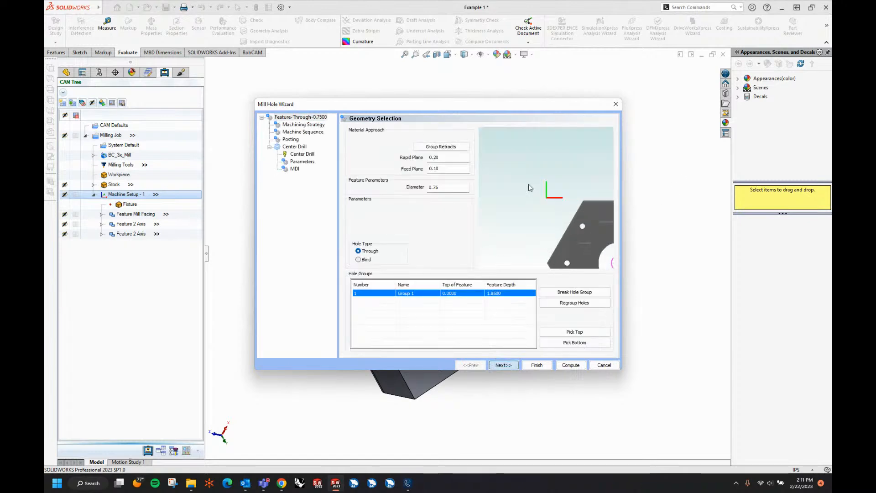
scroll(529, 184, "down", 5)
scroll(589, 229, "up", 2)
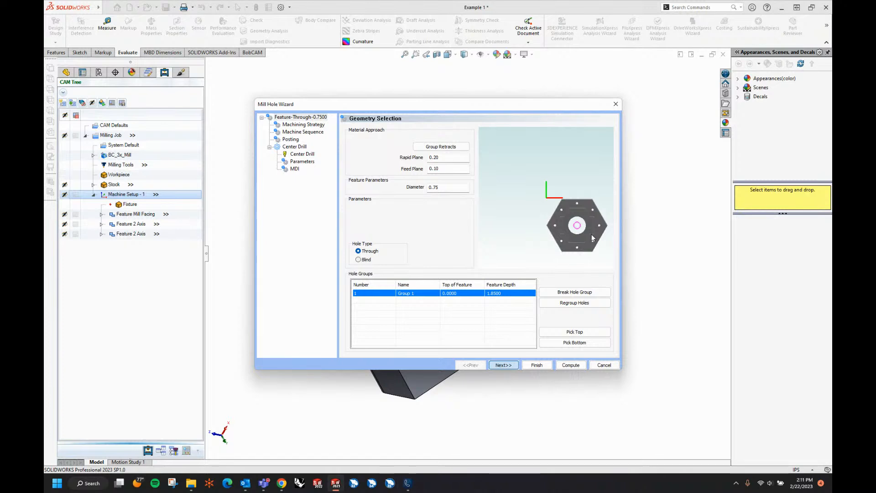
middle_click_drag(592, 237, 555, 183)
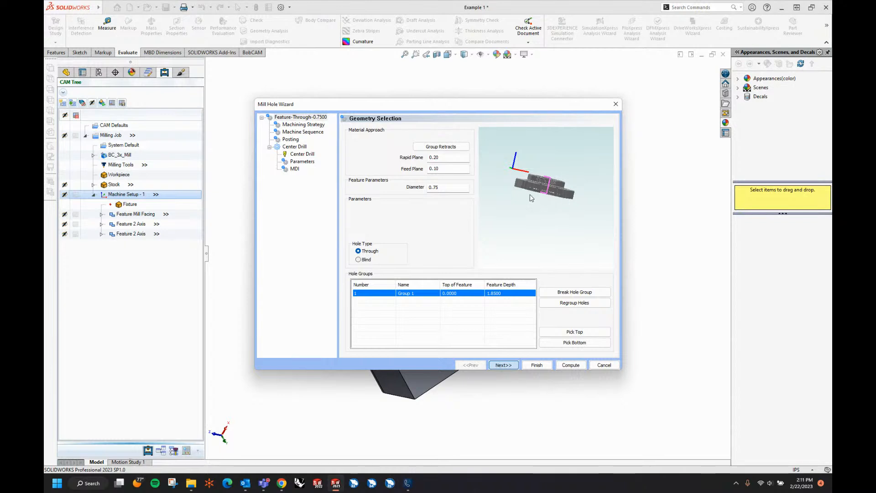
middle_click_drag(530, 182, 553, 203)
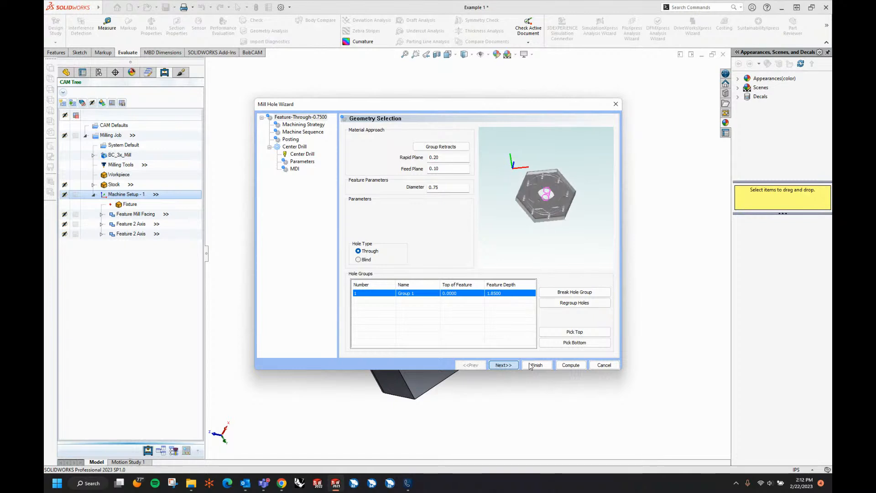
left_click(503, 365)
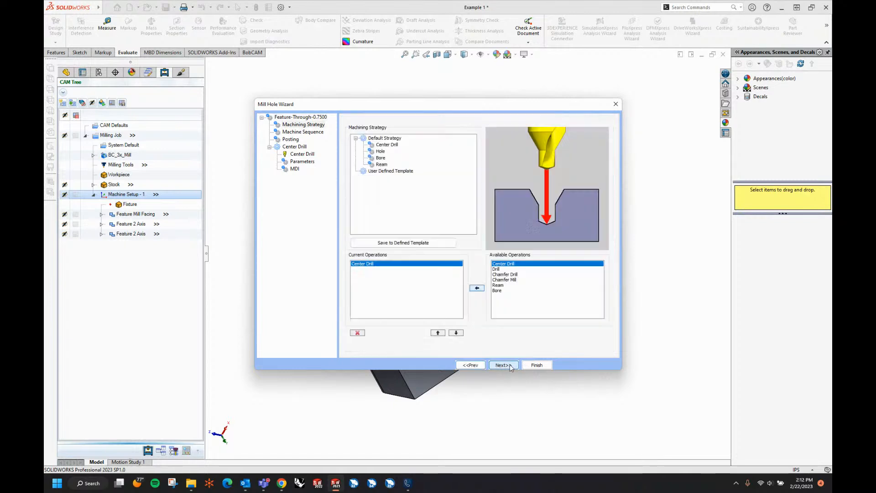
left_click(381, 152)
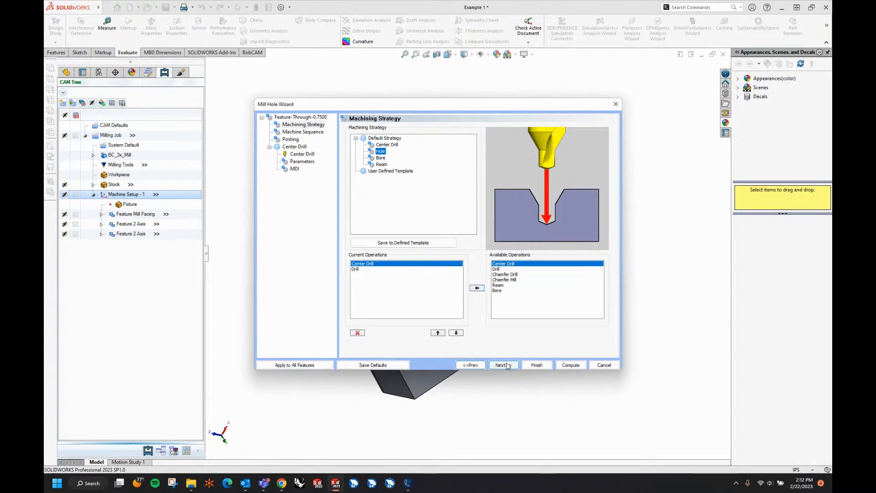
Accept the hole feature's Optimized sort order and work offset 1, and continue to the Center Drill tool settings
left_click(506, 365)
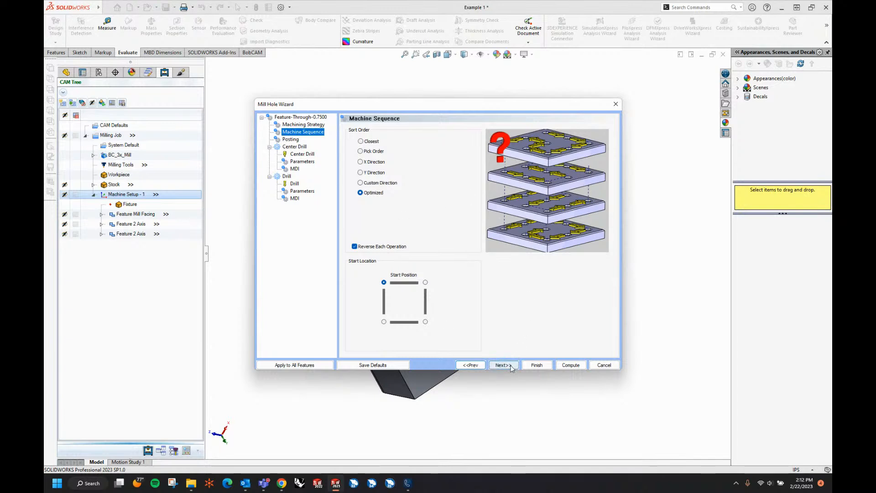
left_click(504, 365)
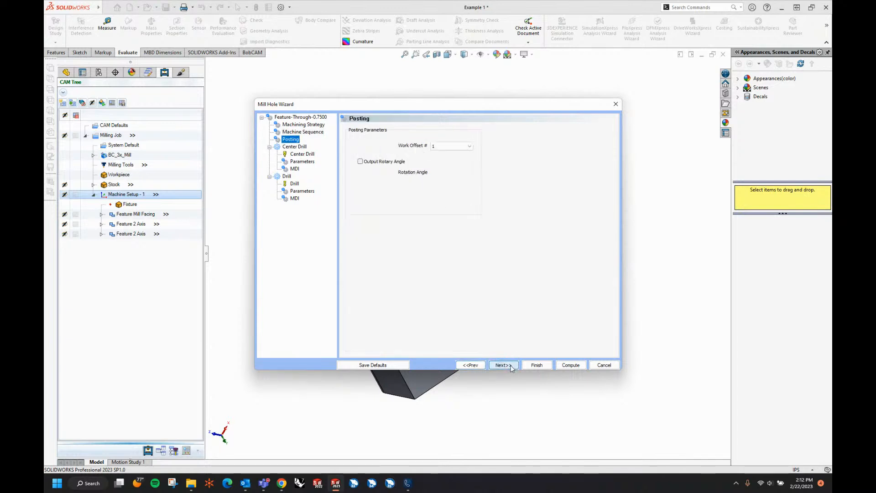
left_click(504, 366)
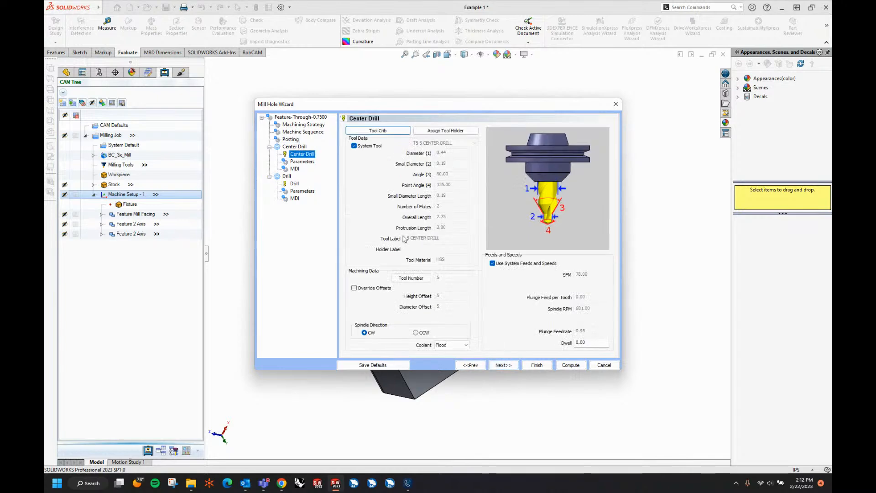
Review the center and spot drills in the tool library, and keep the 5 CENTER DRILL from the tool crib
left_click(392, 133)
left_click(465, 340)
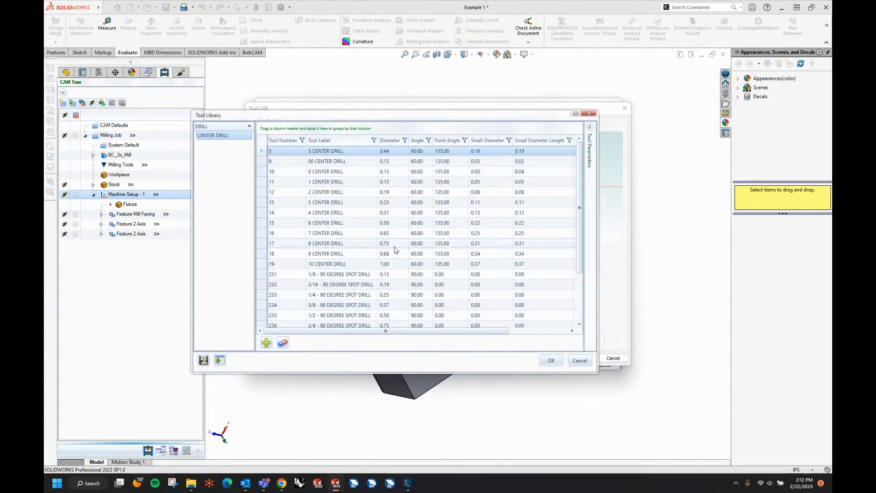
scroll(387, 246, "down", 2)
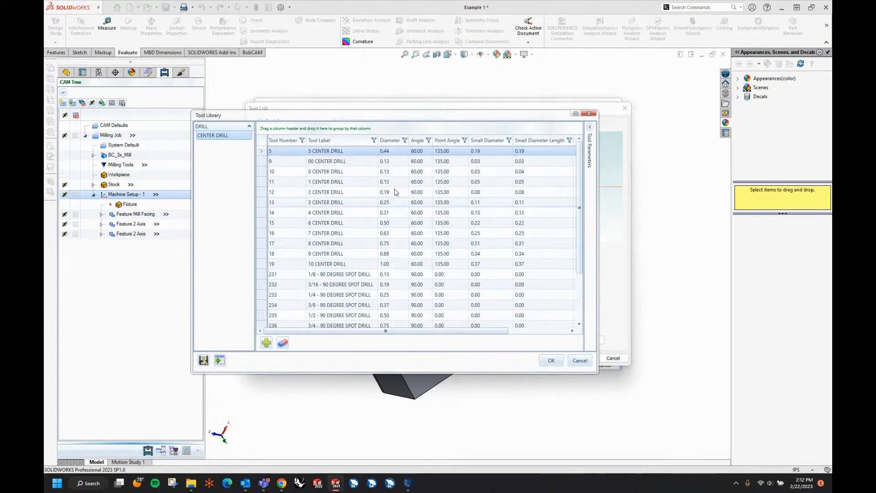
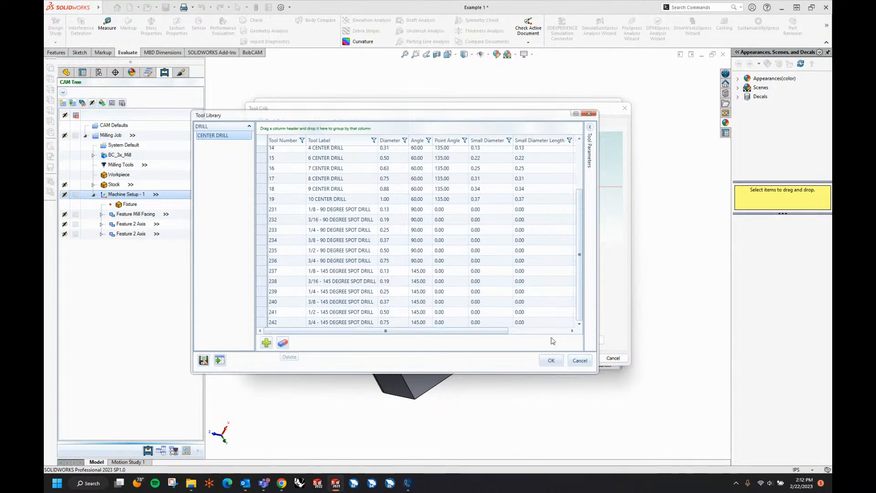
left_click(584, 362)
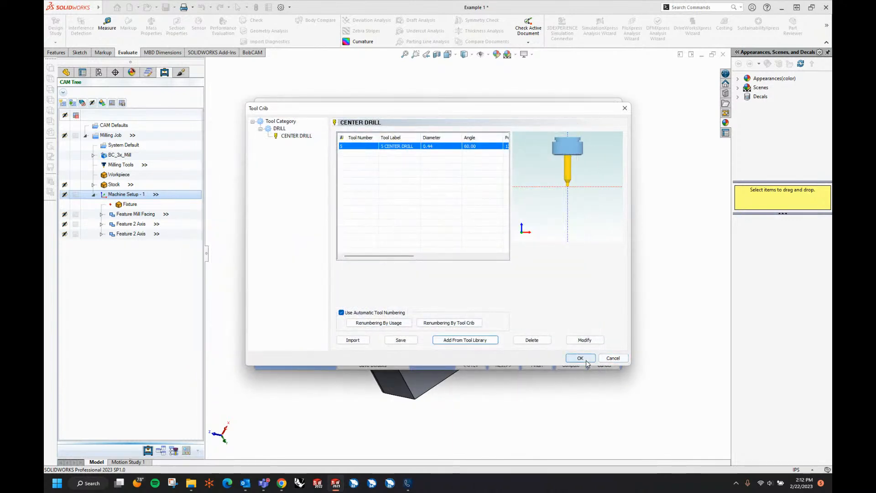
left_click(581, 359)
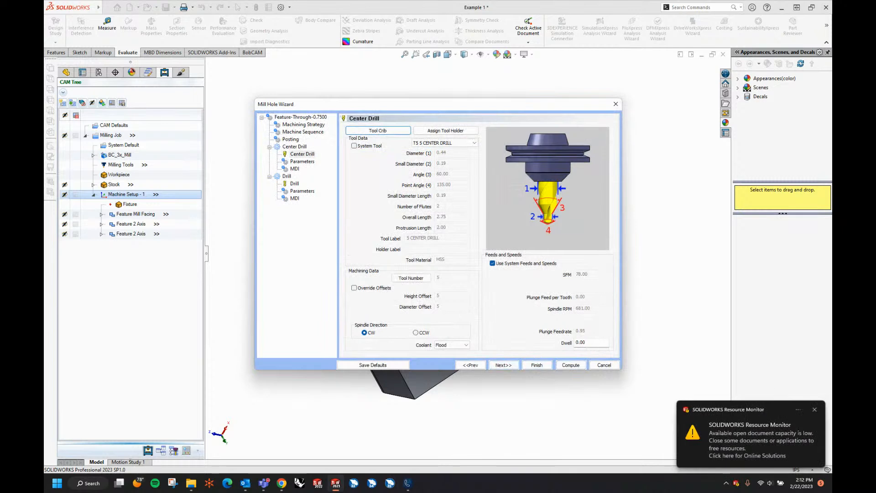
left_click(815, 410)
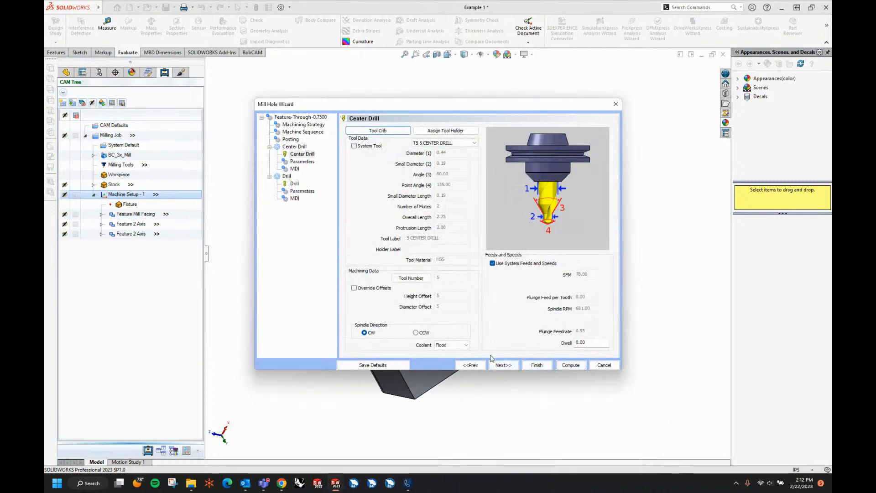
Set the Center Drill operation's center diameter to 0.25
left_click(504, 365)
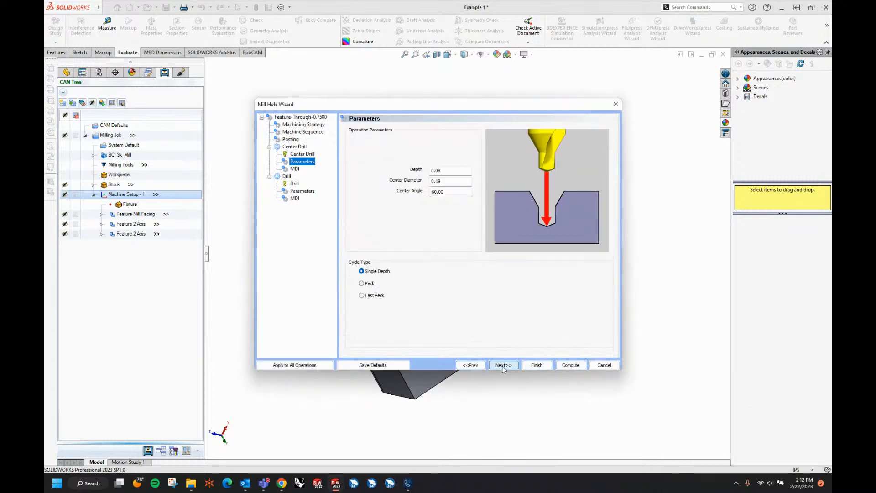
left_click(453, 171)
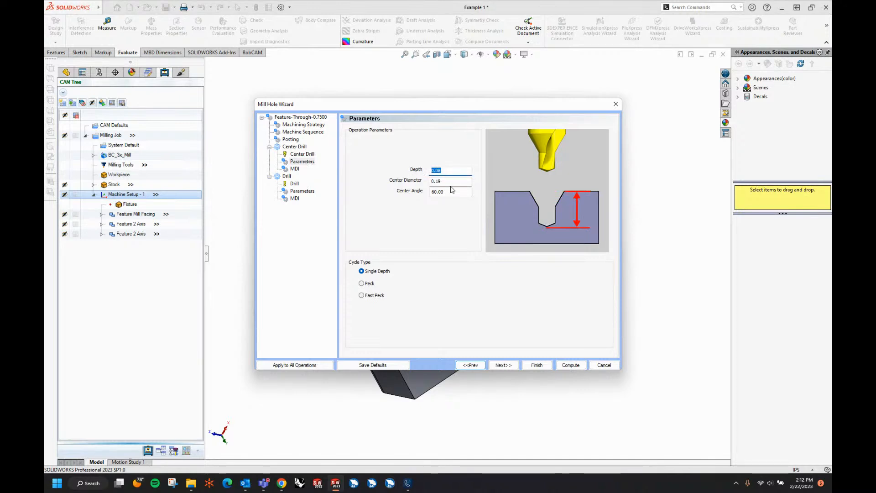
key("Tab")
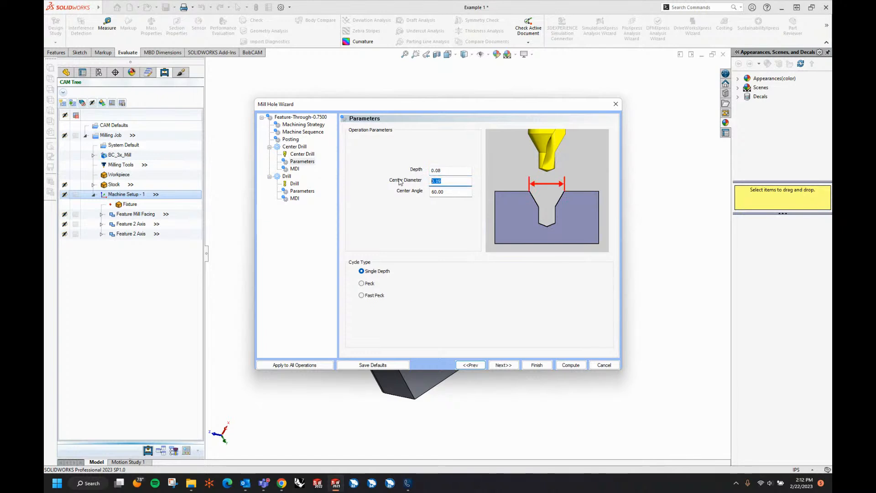
left_click(471, 366)
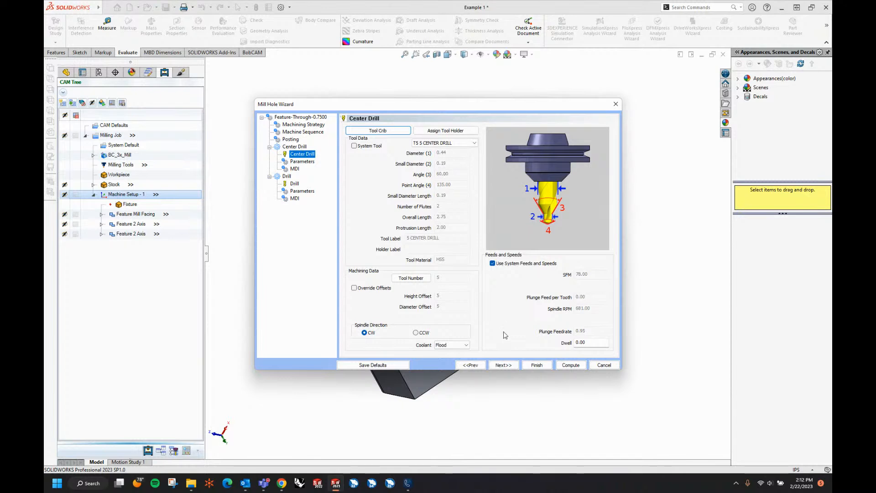
left_click(503, 365)
left_click(450, 183)
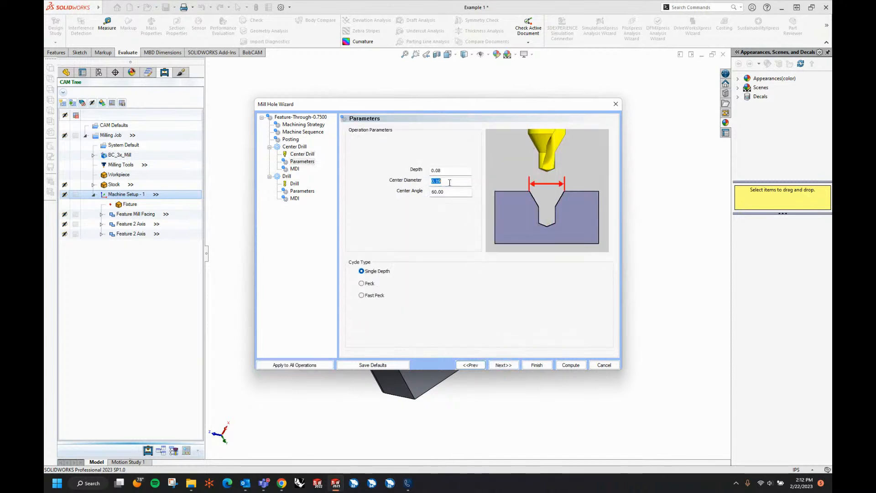
type("0.25")
key("Tab")
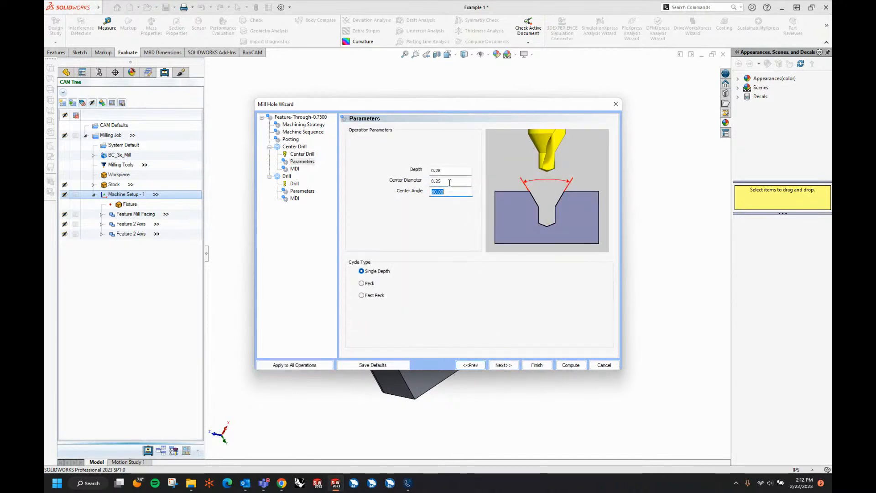
left_click(451, 171)
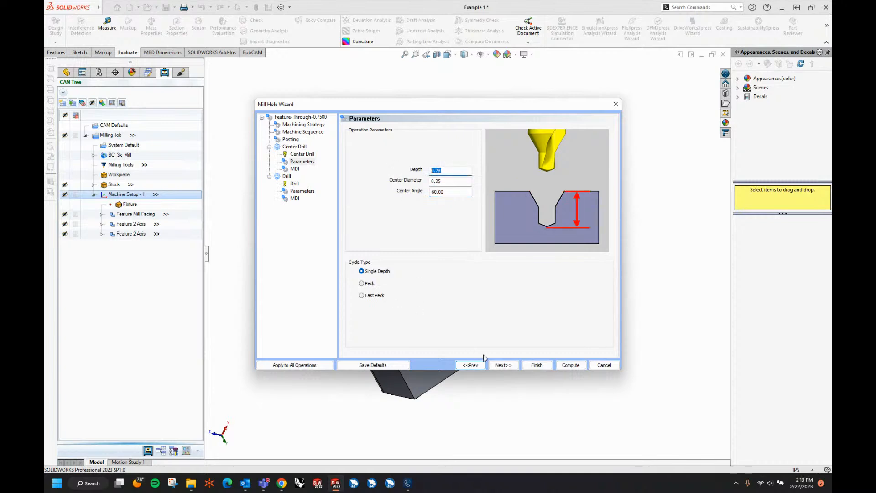
Set the Center Drill cycle type to Peck, leave its MDI commands at default, and continue to the Drill operation's tool settings
left_click(369, 283)
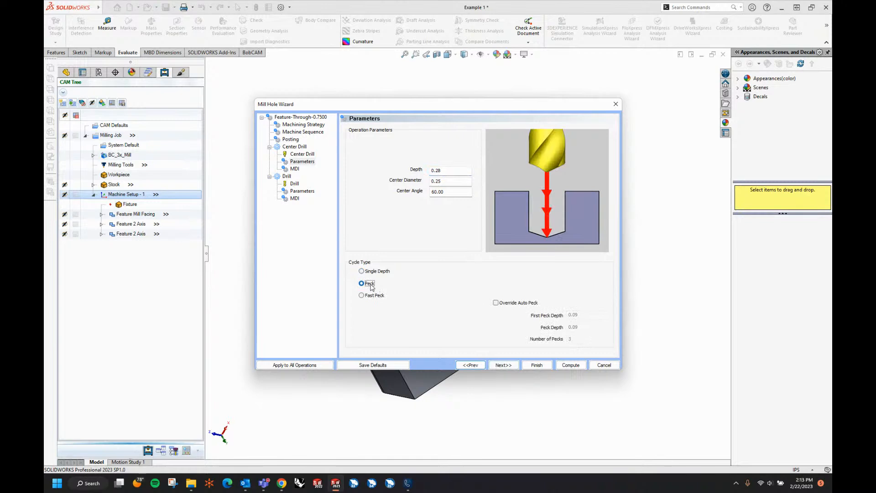
left_click(501, 366)
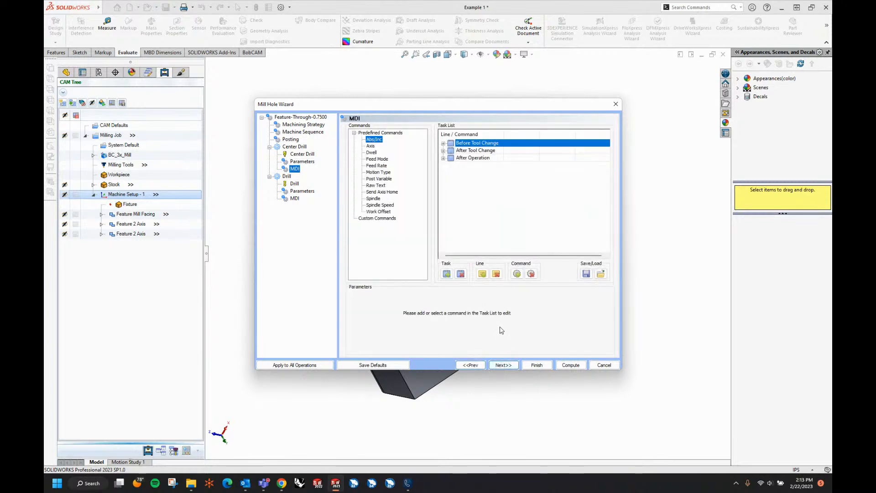
left_click(504, 366)
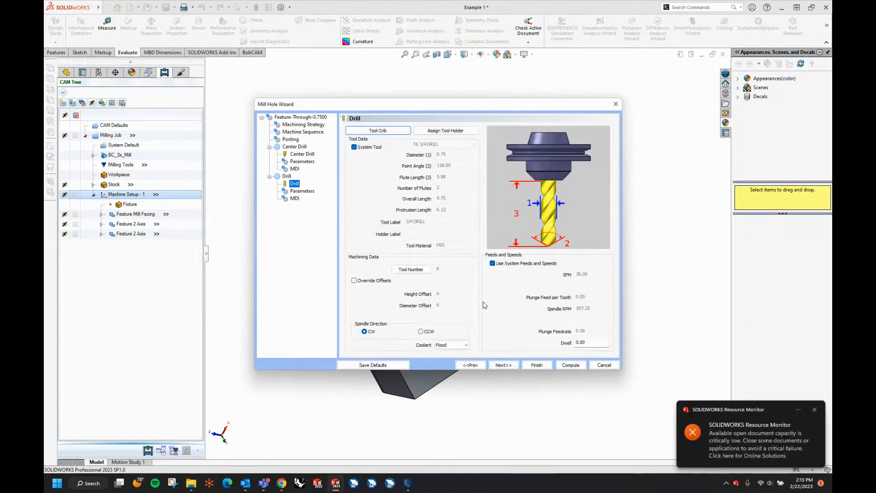
left_click(815, 411)
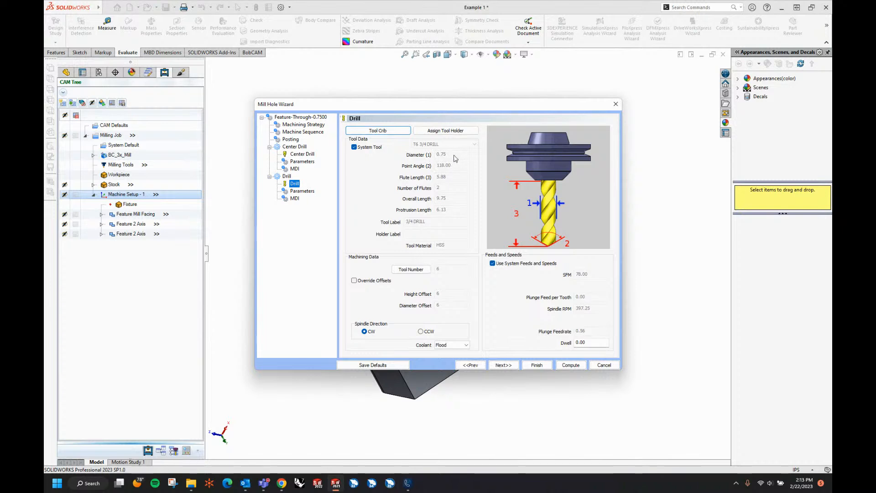
Turn off the system tool for the Drill operation, and review and accept the 3/4 DRILL's tool parameters
left_click(354, 147)
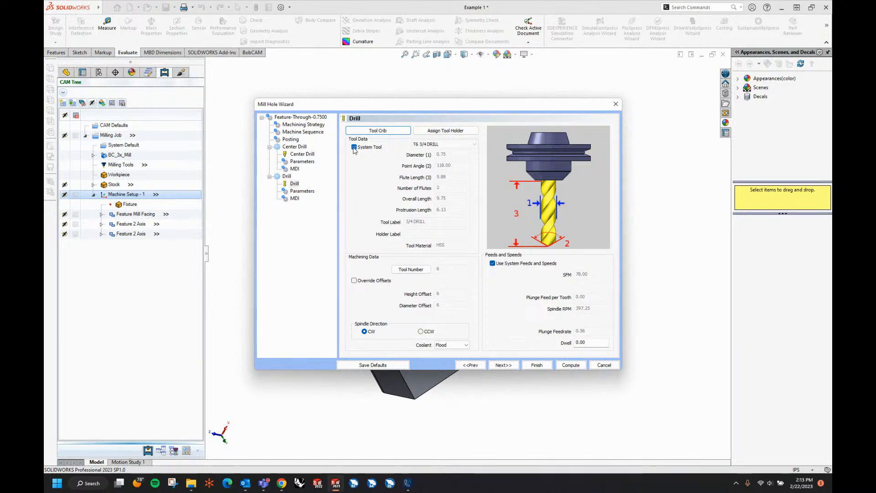
left_click(468, 144)
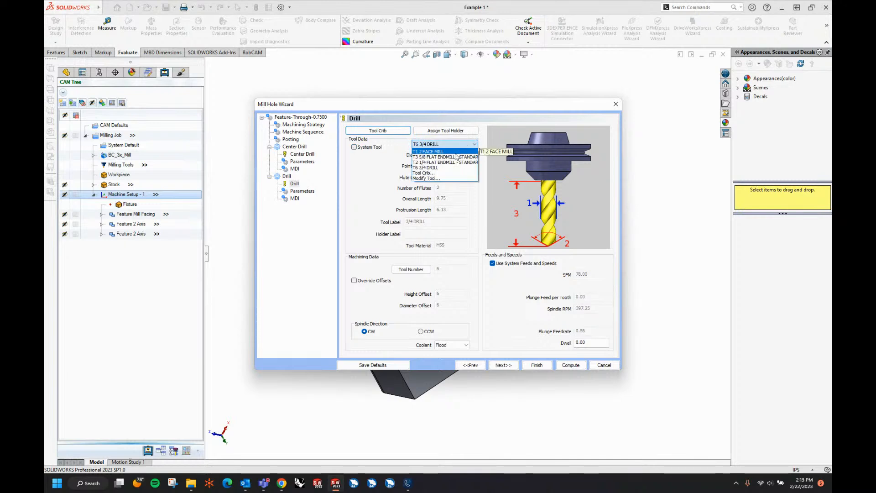
left_click(433, 179)
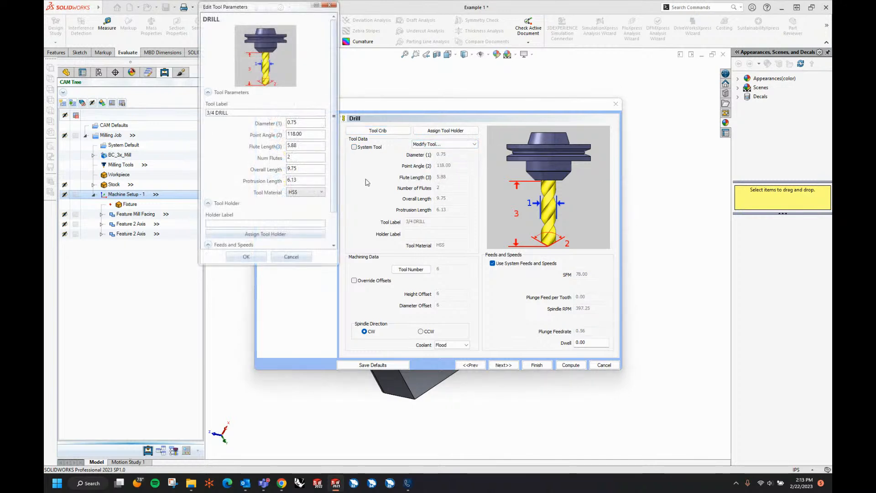
left_click_drag(314, 135, 282, 137)
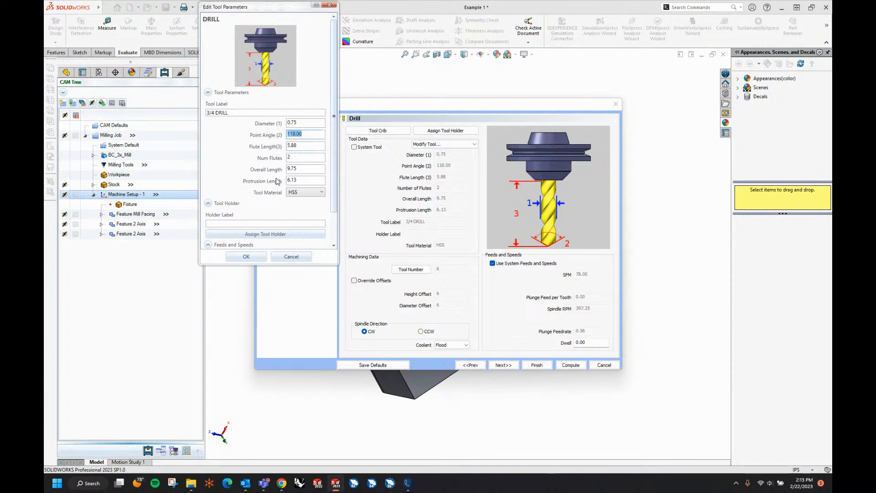
left_click(246, 257)
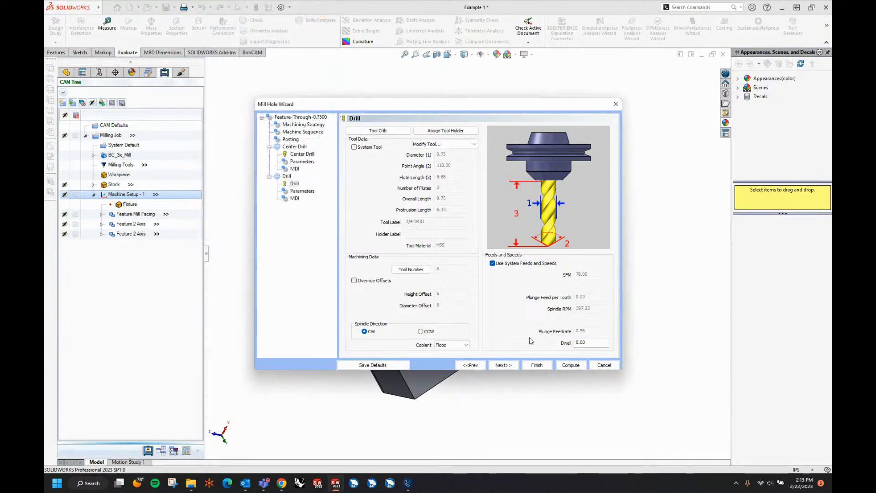
Turn off the cutting conditions for the Drill operation and check its effective and overall depth settings
left_click(504, 365)
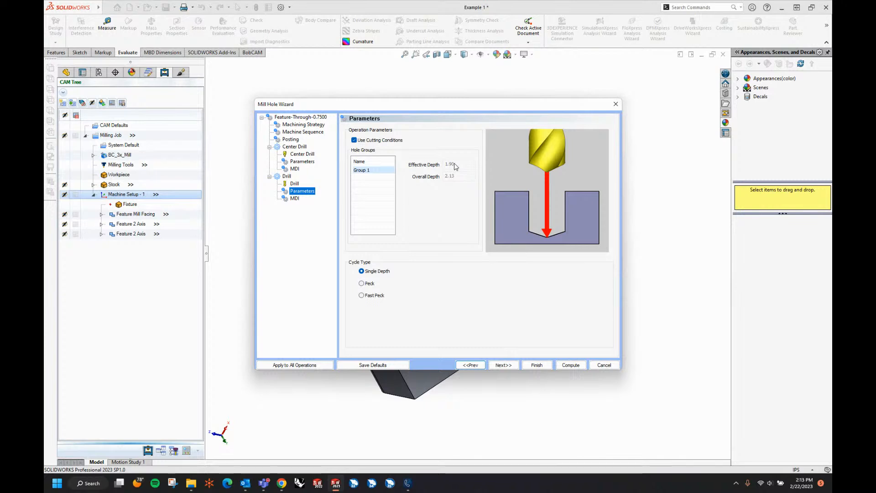
left_click(354, 141)
left_click(474, 164)
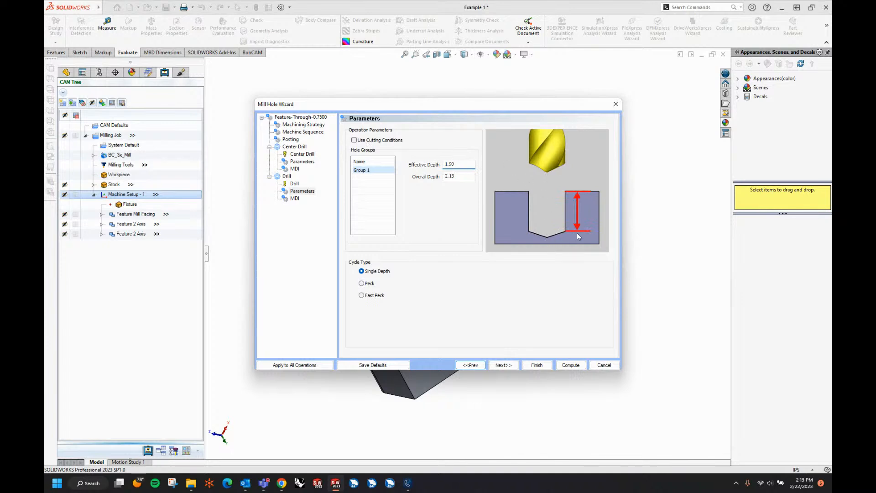
left_click(461, 178)
Set the Drill operation's cycle type to Fast Peck and compute the center hole feature
left_click(362, 284)
left_click(362, 296)
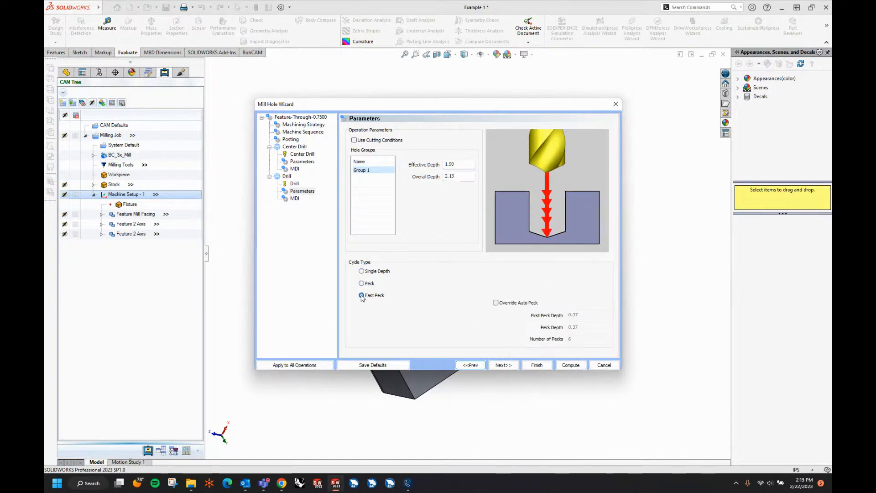
left_click(361, 284)
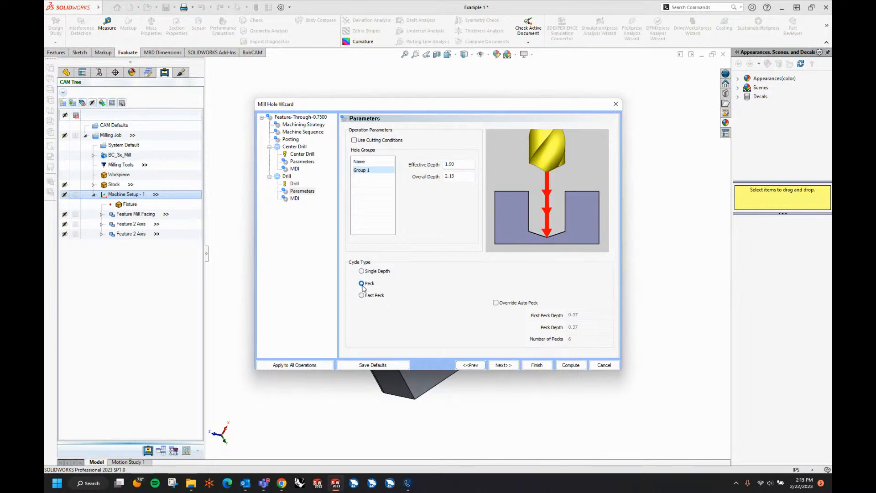
left_click(361, 295)
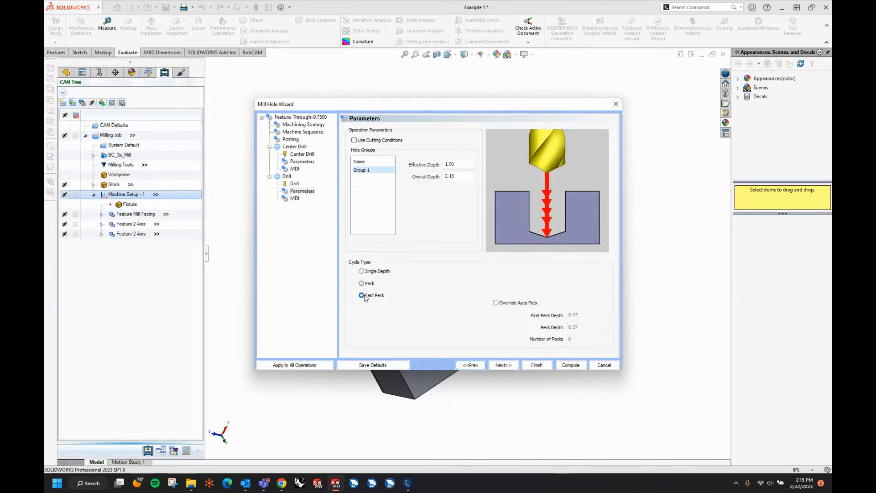
left_click(501, 366)
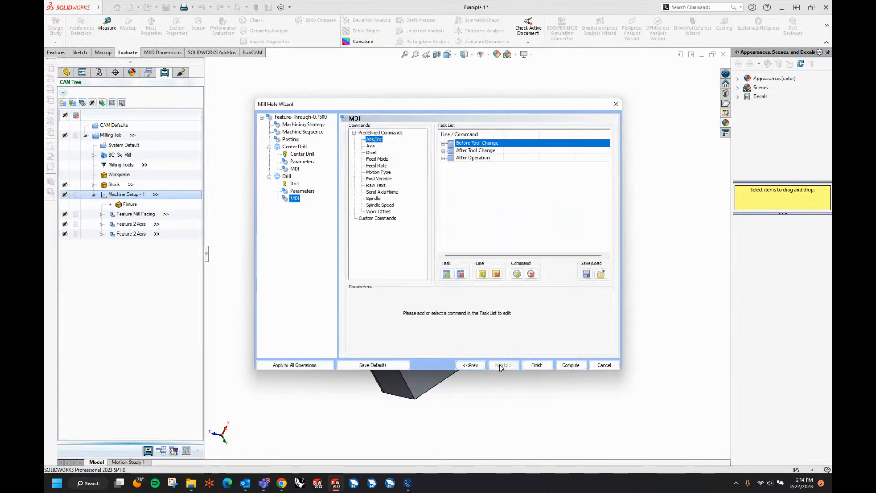
left_click(570, 366)
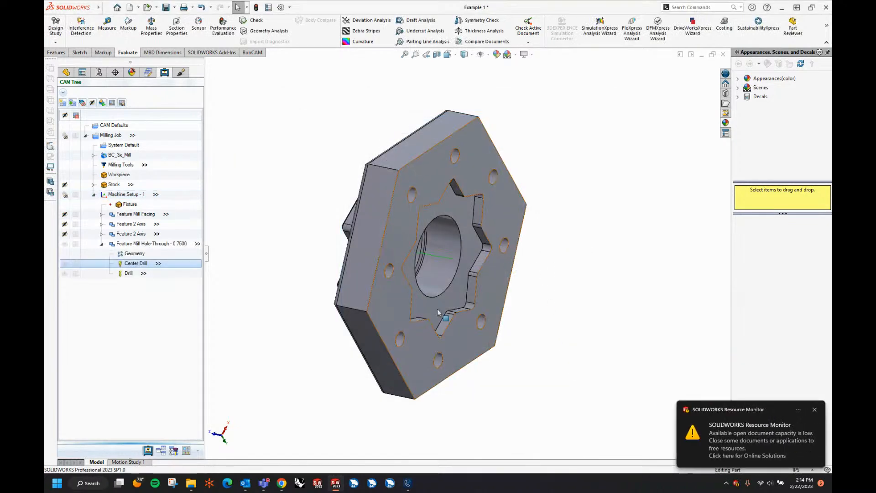
Inspect the center hole's toolpath from the part's cross-shaped side, hide it, and collapse the hole feature in the CAM tree
middle_click_drag(438, 312, 548, 333)
middle_click_drag(417, 374, 429, 321)
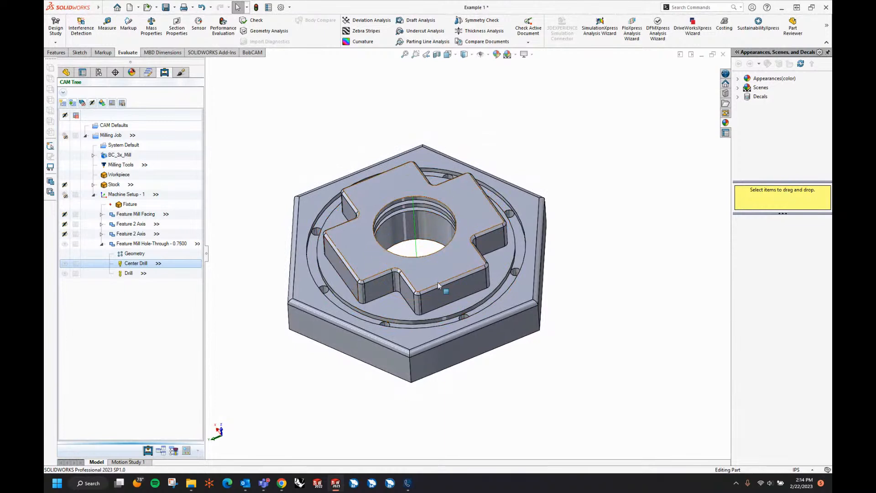
left_click(64, 244)
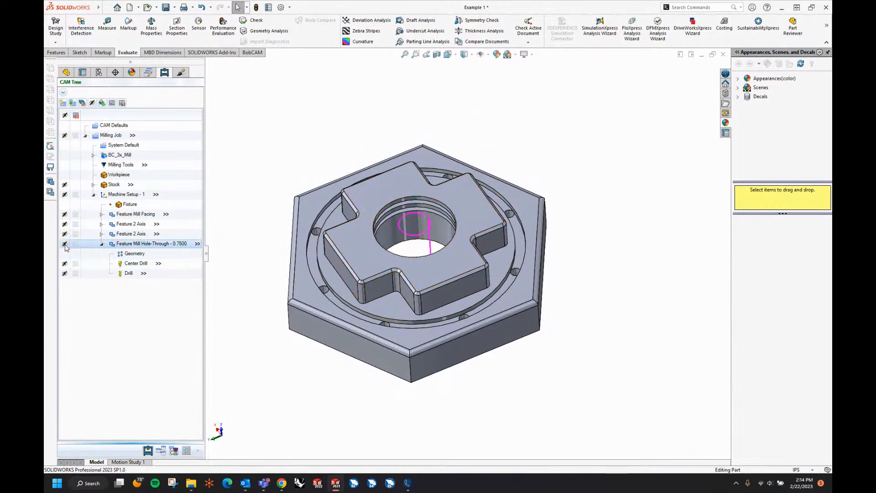
left_click(101, 245)
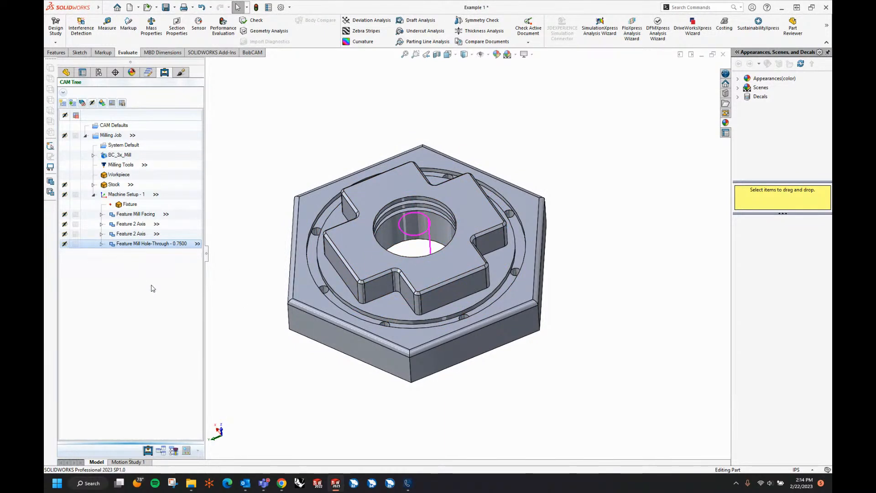
Add a Mill 2 Axis feature to Machine Setup - 1 using the center bore's lower circular edge as geometry
right_click(119, 196)
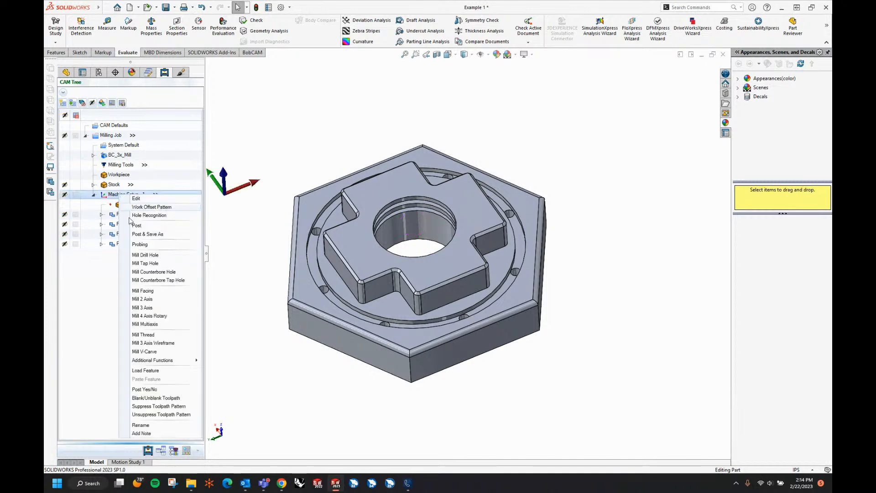
left_click(143, 300)
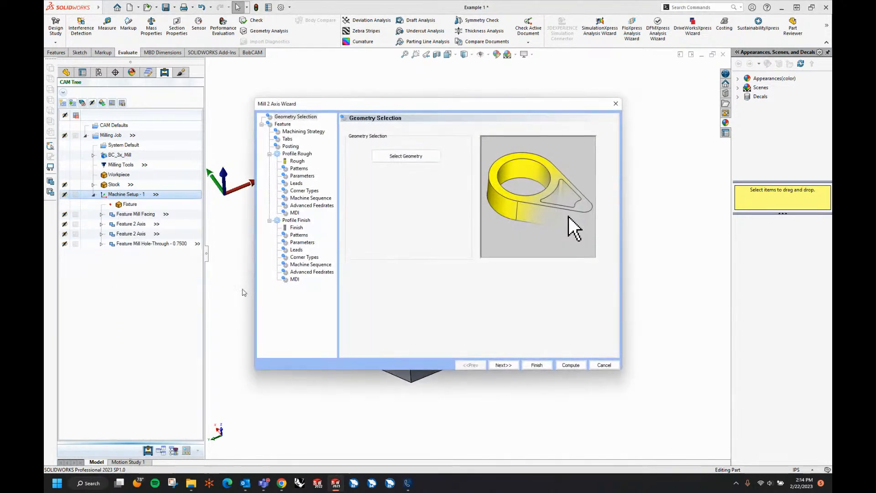
left_click(401, 157)
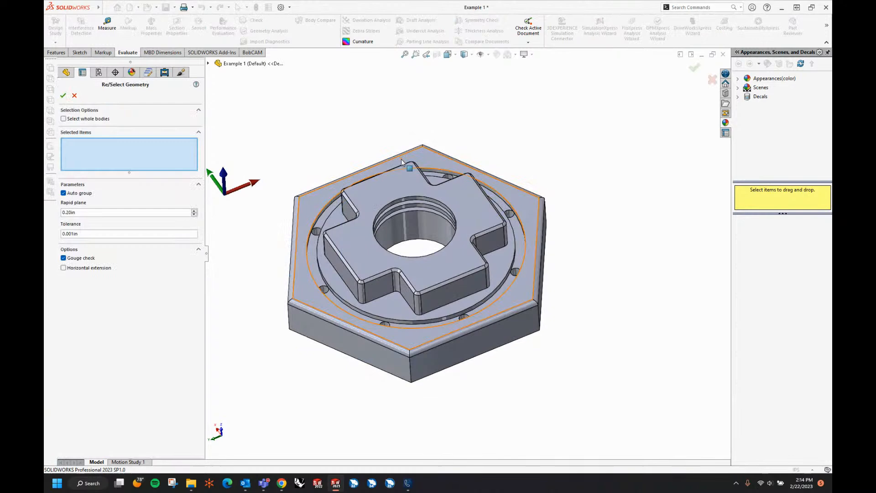
left_click(418, 244)
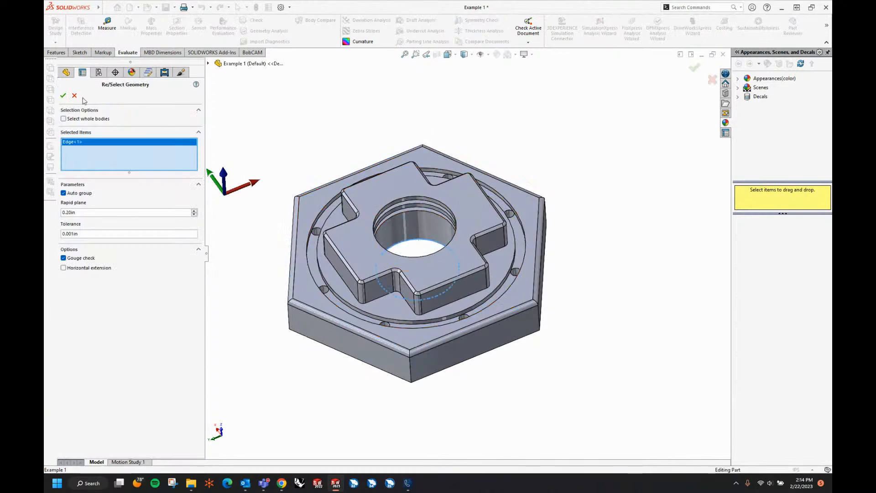
left_click(63, 95)
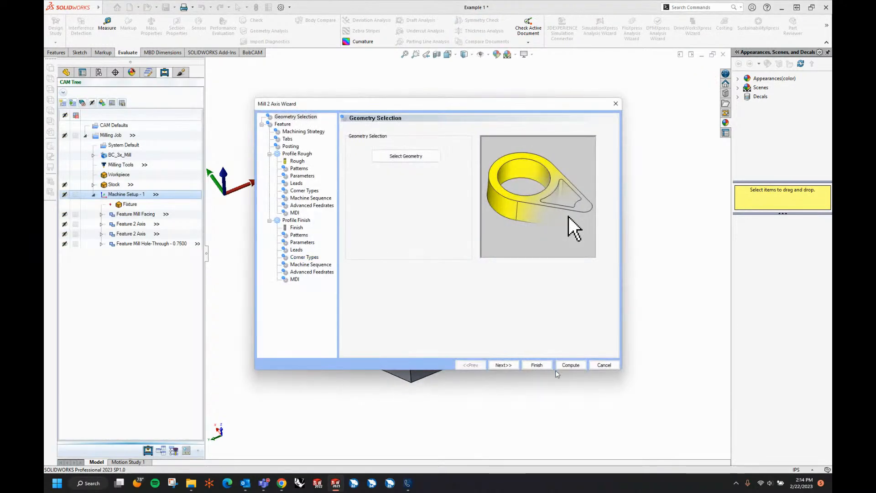
Define the feature's total depth by picking a bottom edge of the hexagonal base
left_click(502, 365)
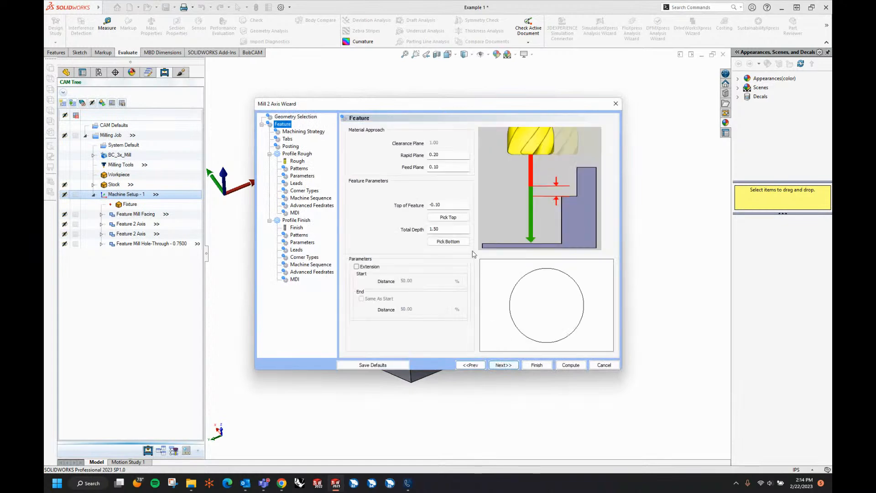
left_click(448, 241)
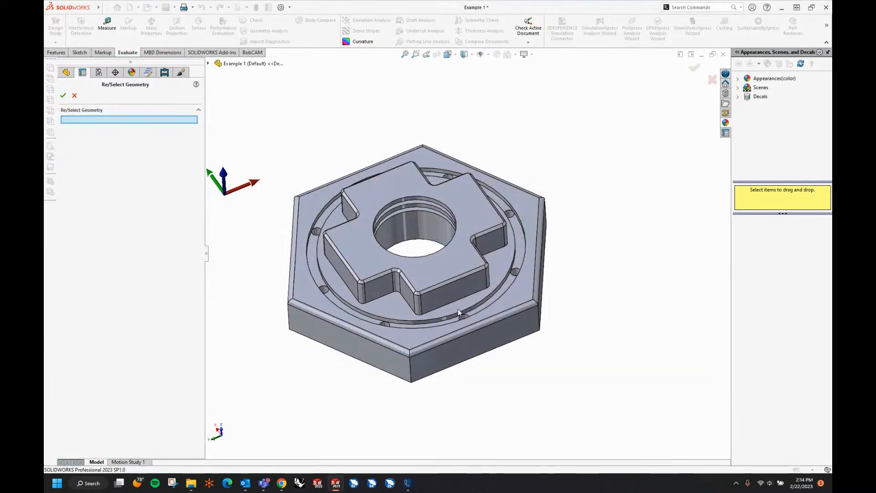
left_click(452, 367)
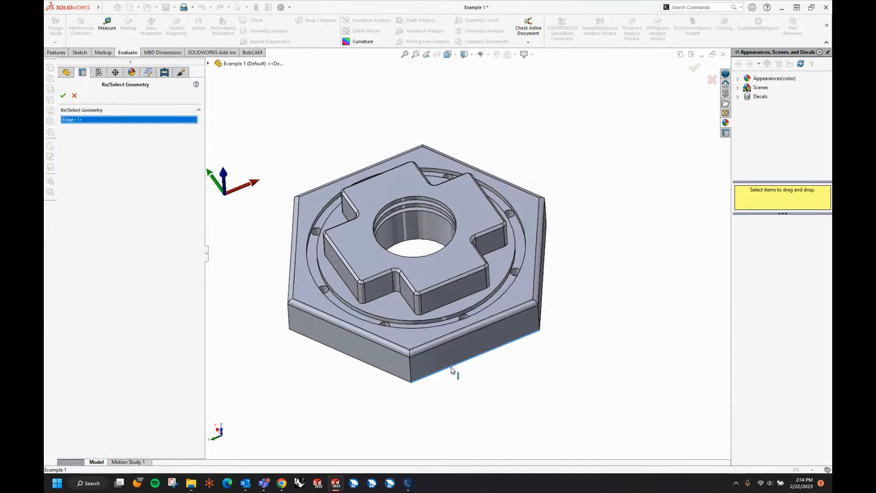
left_click(63, 95)
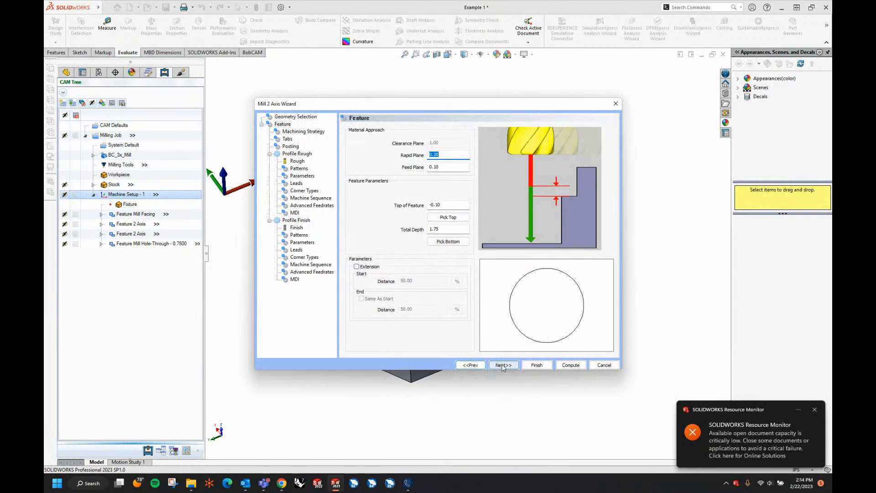
Apply the Profiling strategy and remove Profile Finish so that only Profile Rough is in the current operations
left_click(503, 365)
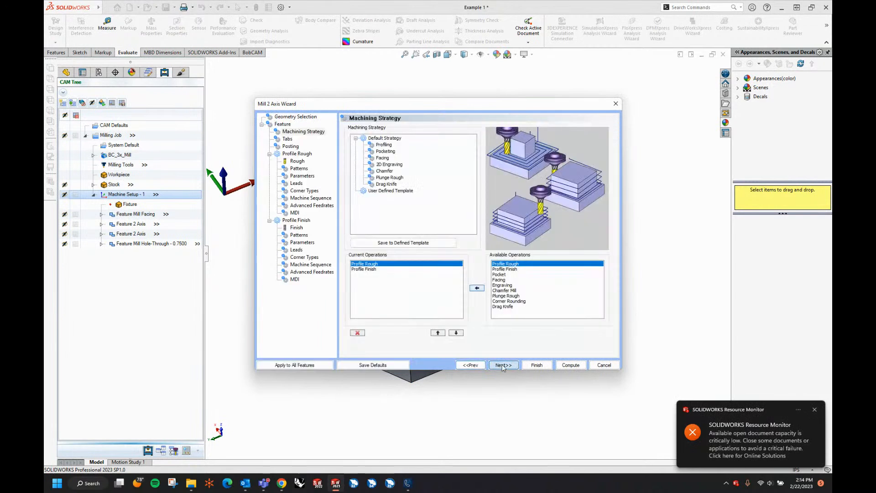
left_click(386, 151)
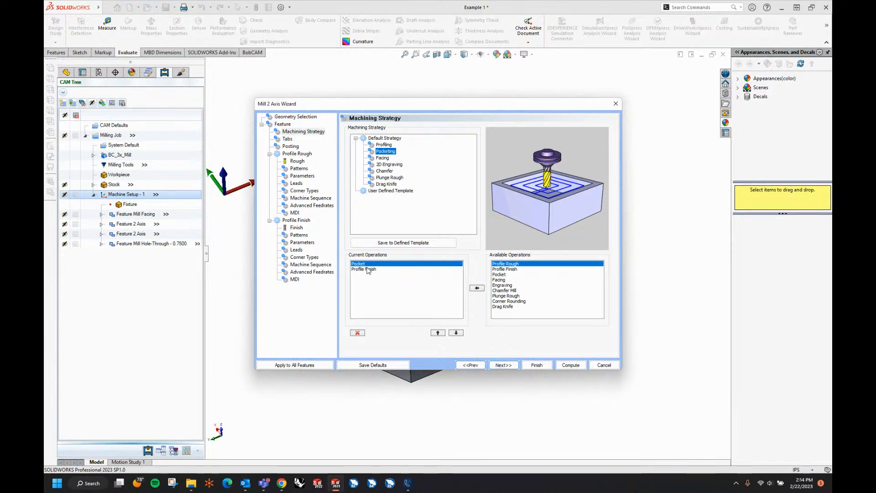
left_click(383, 145)
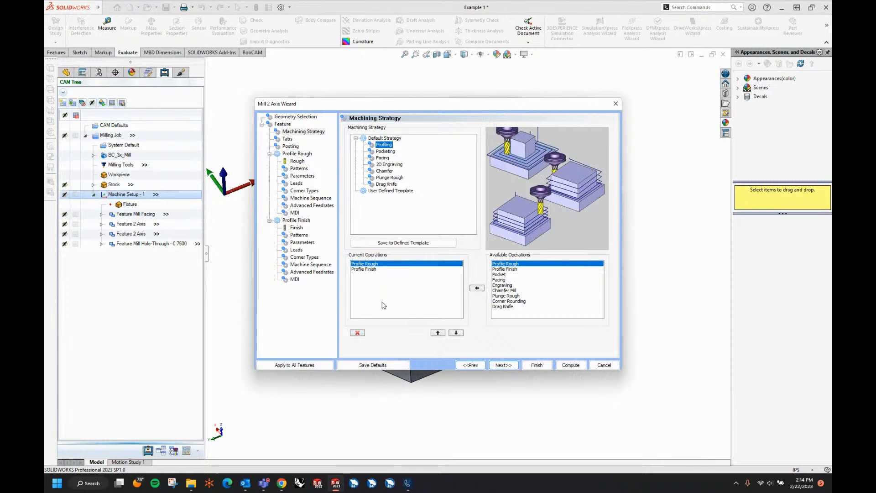
left_click(369, 269)
left_click(359, 334)
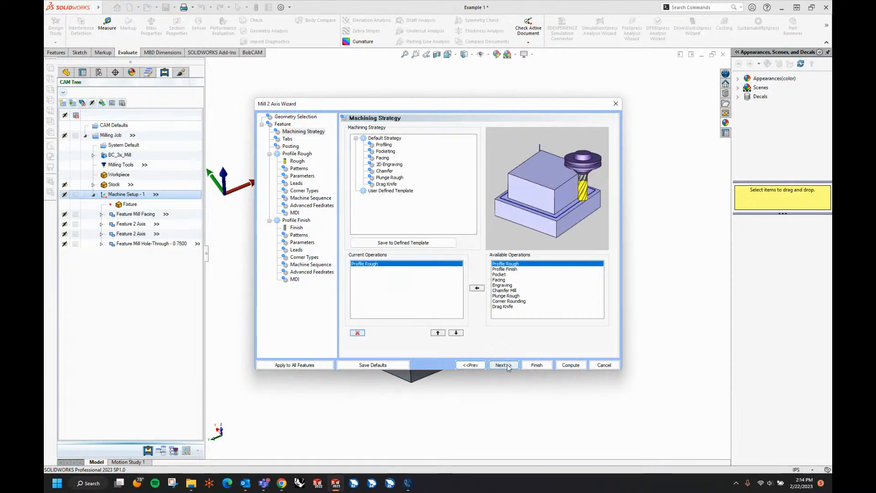
Keep the default tabs and posting settings and assign the T3 5/8 FLAT ENDMILL to the Profile Rough operation
left_click(504, 365)
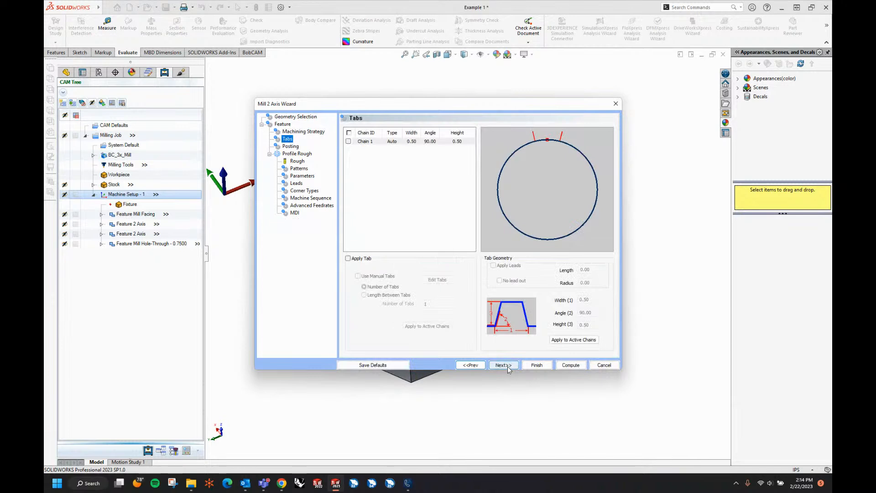
left_click(508, 366)
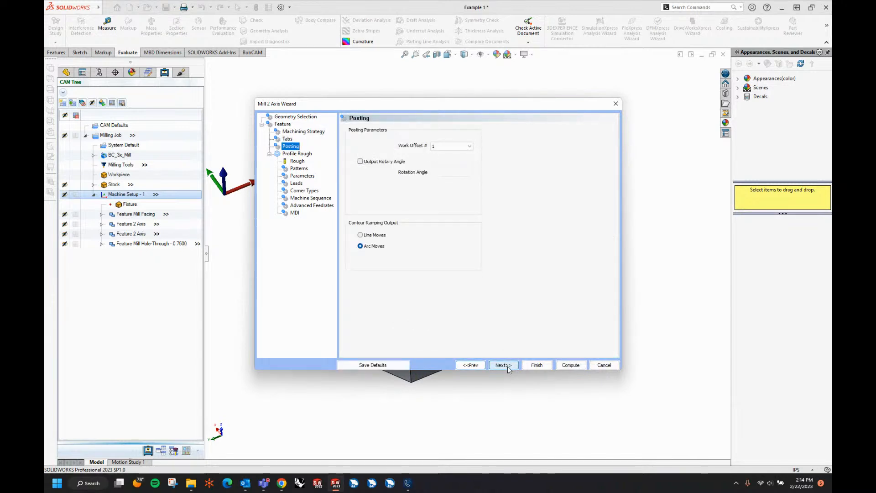
left_click(508, 366)
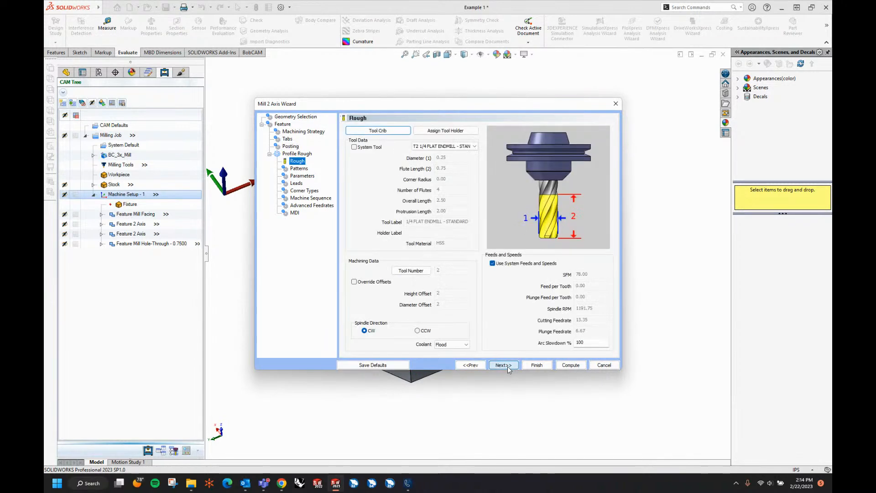
left_click(450, 147)
left_click(450, 161)
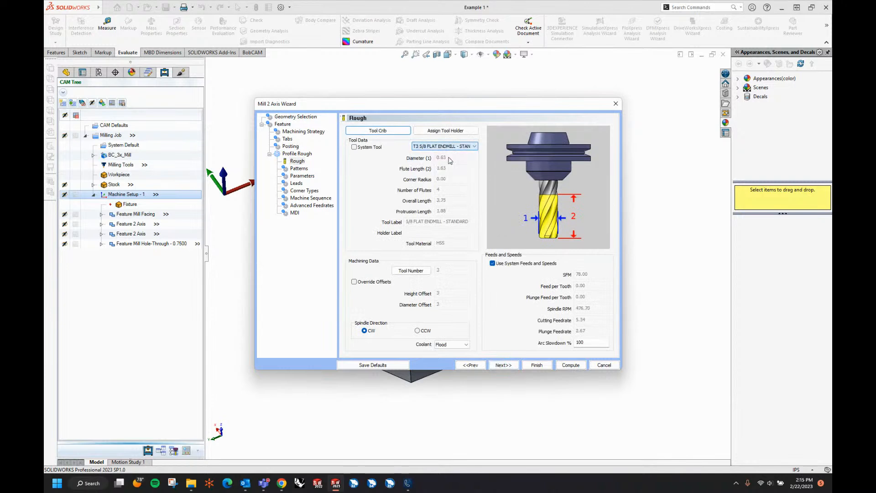
Set the roughing pattern to Side Roughing with stock remaining of 1.25/2 and 3 passes
left_click(506, 368)
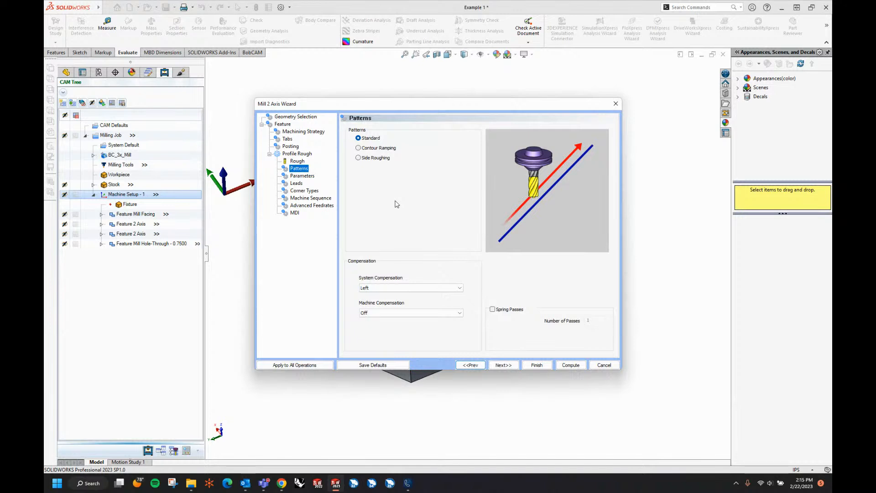
left_click(370, 157)
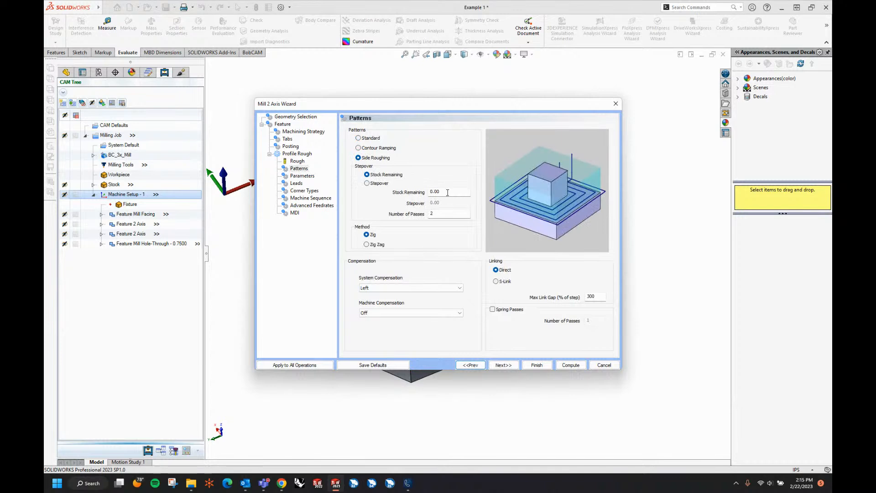
left_click(447, 192)
double_click(447, 192)
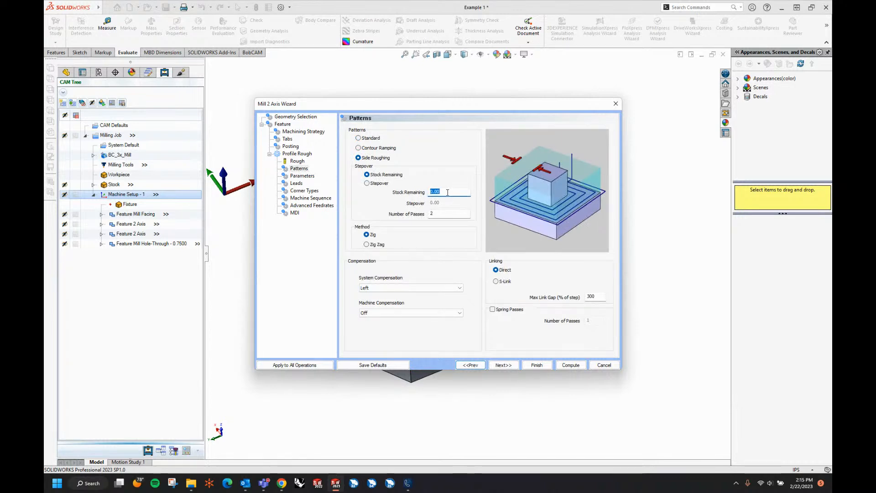
type("1.2")
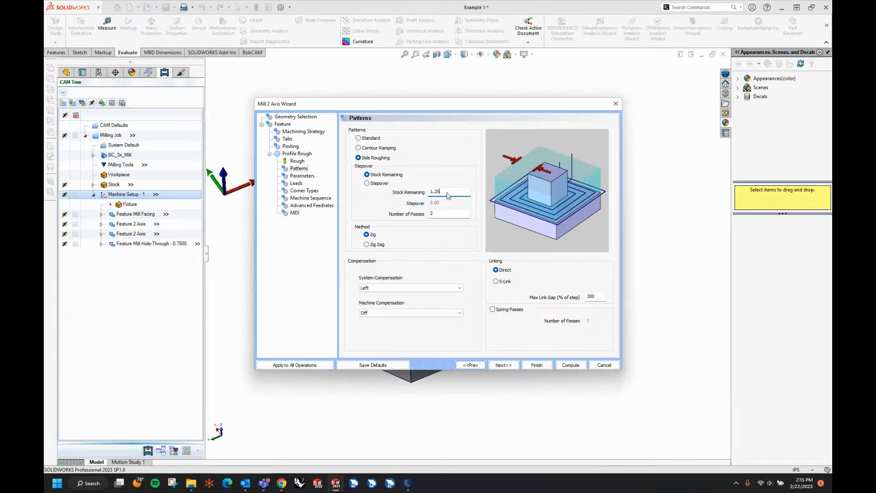
type("5/2")
key("Tab")
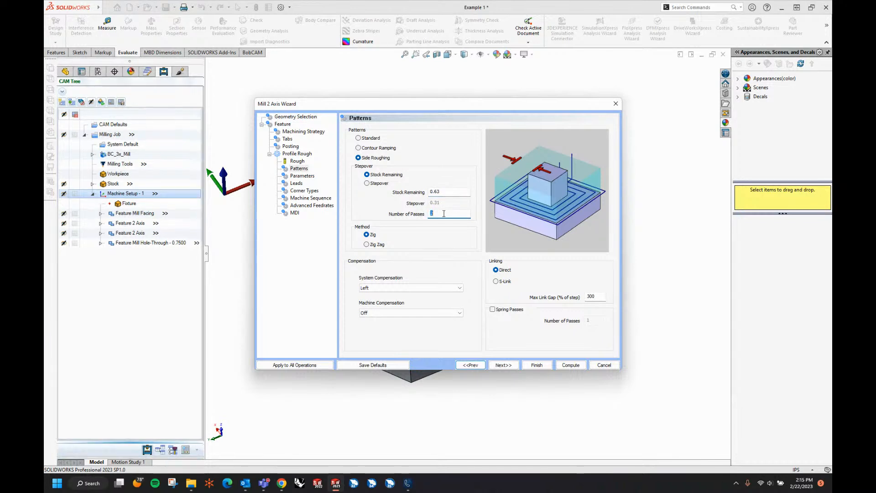
type("3")
key("Tab")
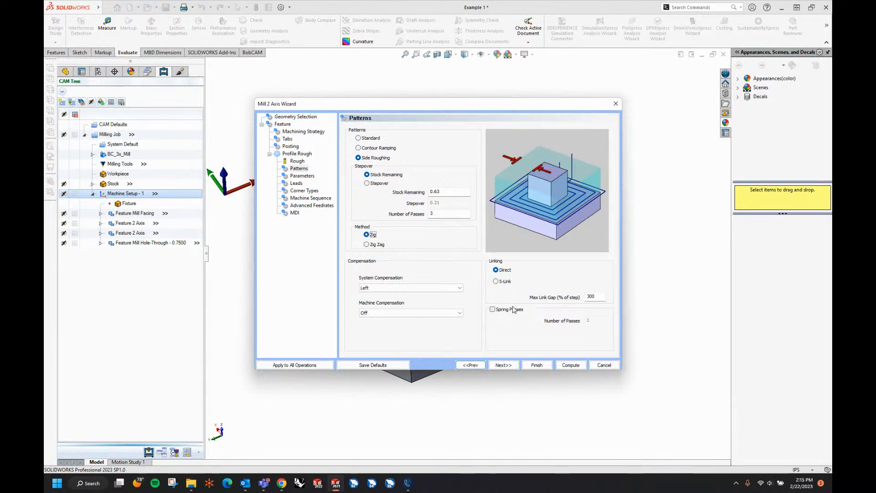
Set the Profile Rough side allowance to 0 and the depth method to Multiple Steps
left_click(506, 366)
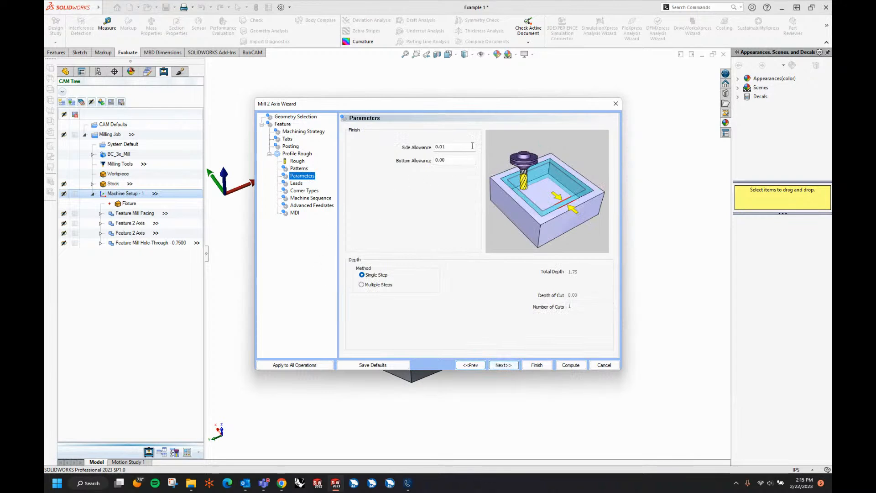
left_click(430, 148)
type("0")
key("Tab")
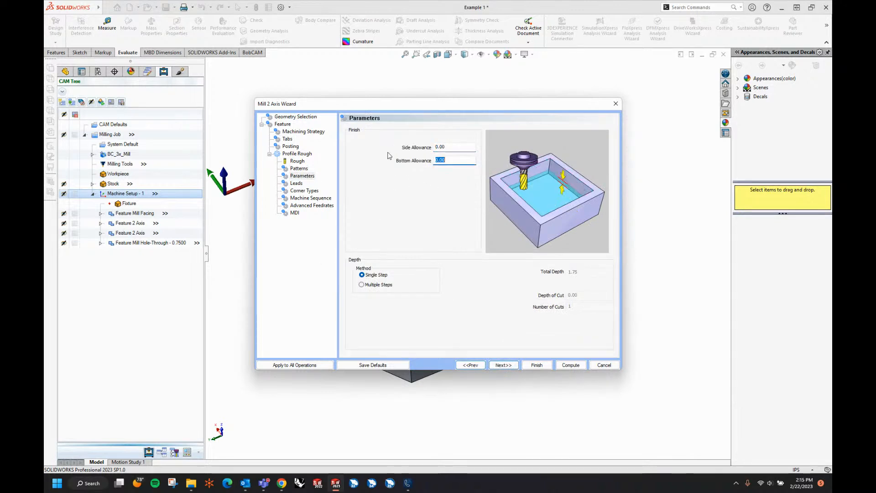
left_click(362, 285)
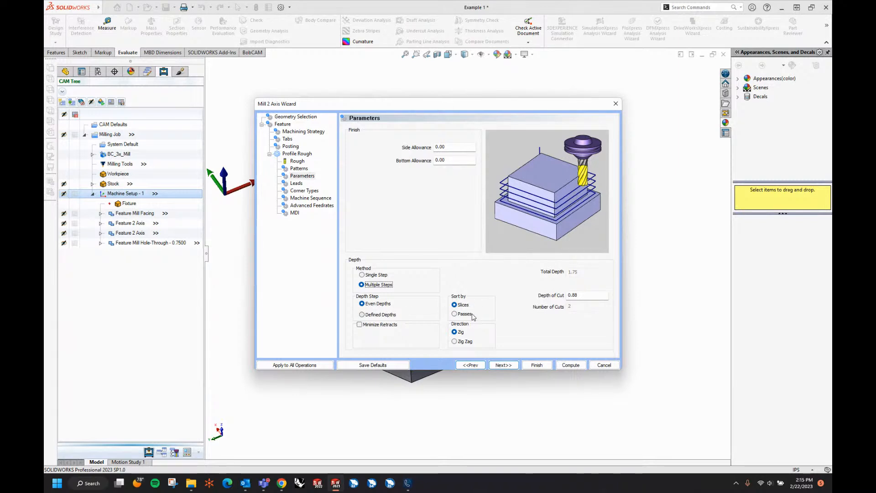
left_click(474, 364)
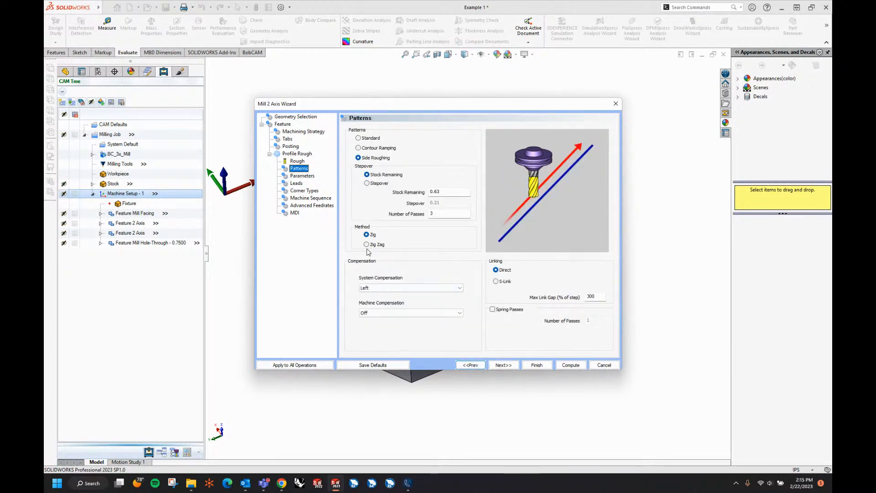
left_click(372, 245)
left_click(369, 234)
left_click(502, 366)
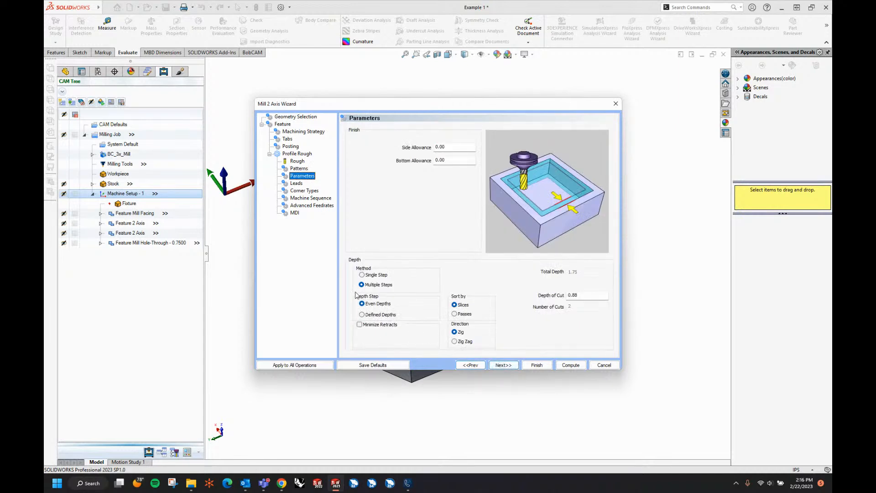
Set the depth of cut to 0.35, enable Minimize Retracts, and keep the cuts sorted by Slices
left_click(595, 294)
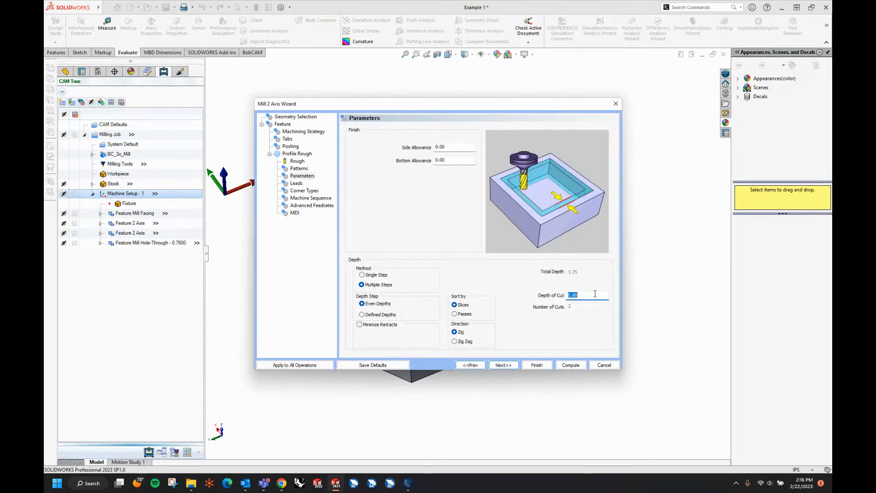
type("0.35")
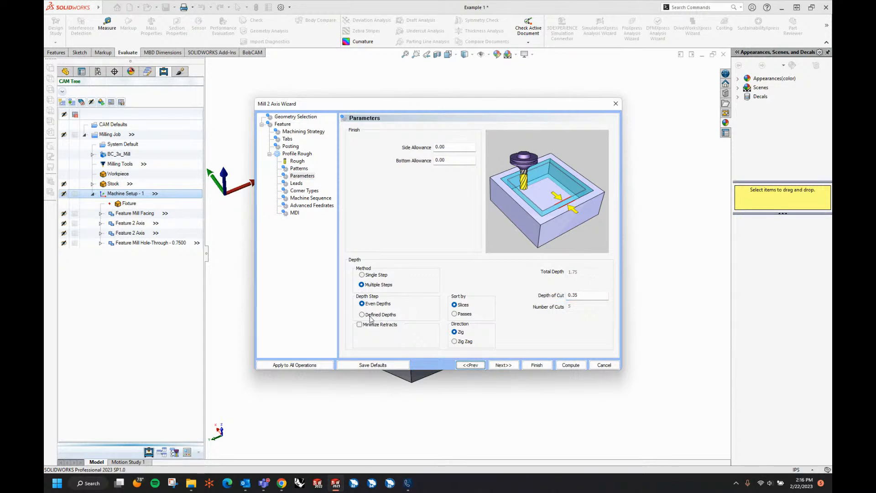
left_click(360, 325)
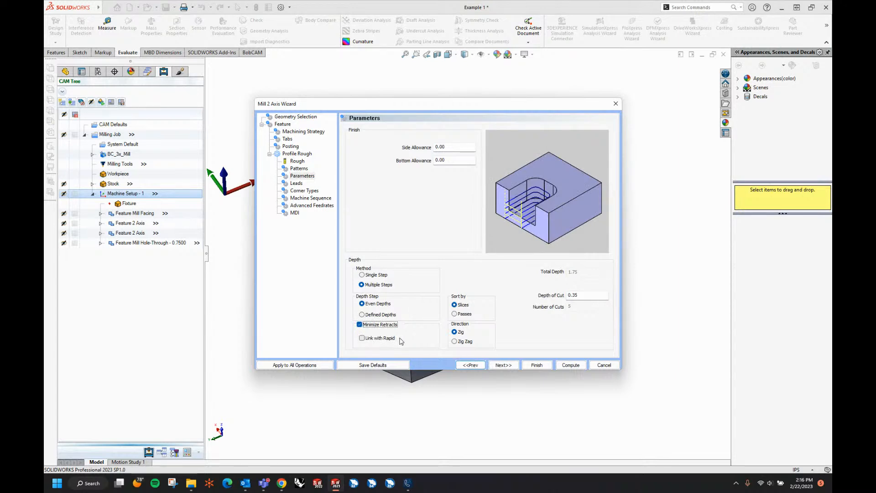
left_click(457, 313)
left_click(456, 305)
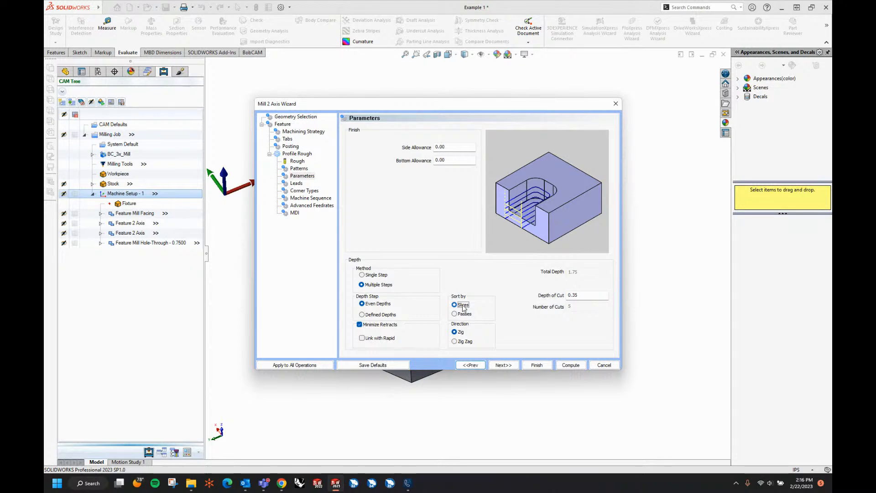
Set the Profile Rough lead-in to Point with the lead starting from center
left_click(513, 366)
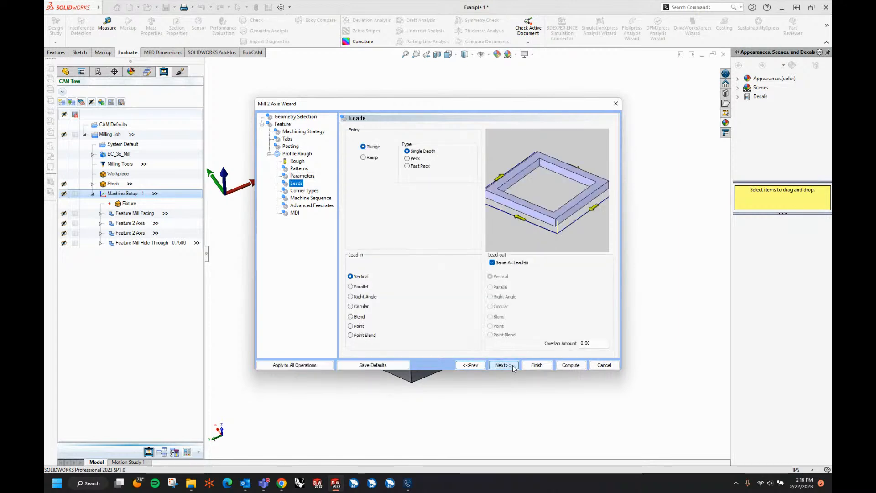
left_click(355, 297)
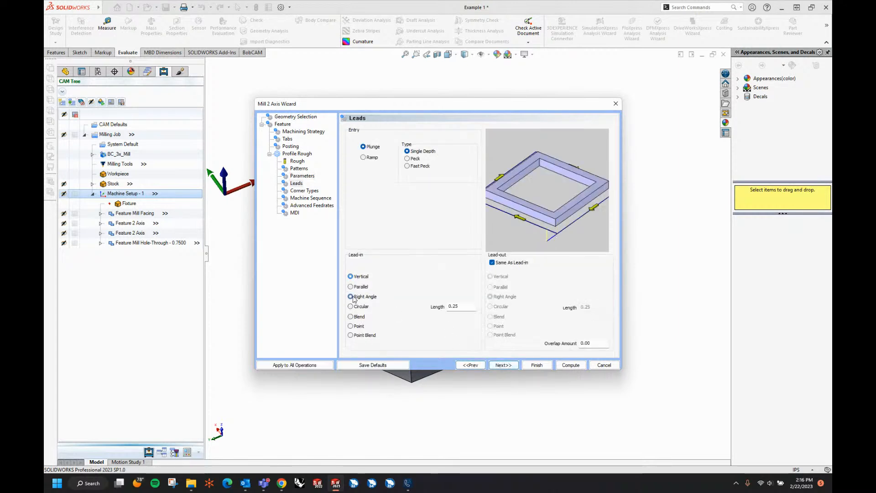
left_click(359, 325)
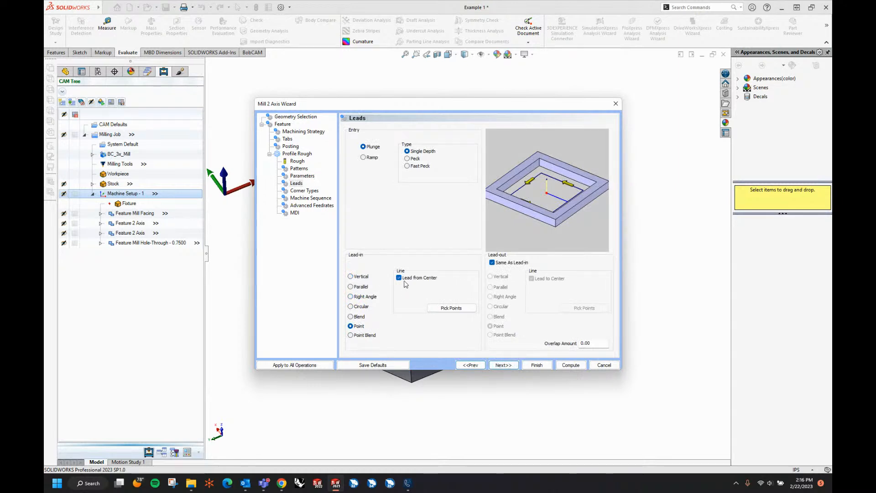
Keep sharp external and internal corners and compute the Profile Rough toolpath for the center bore
left_click(503, 365)
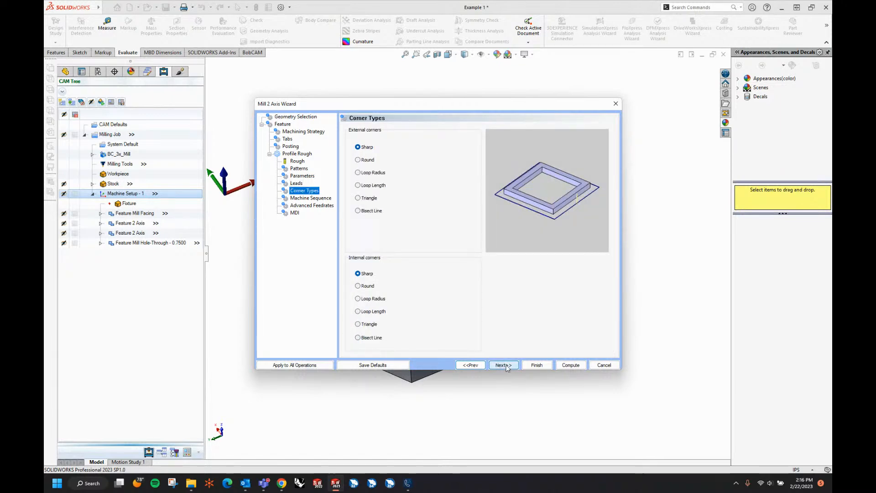
left_click(571, 365)
mouse_move(570, 360)
middle_mouse_down()
mouse_move(554, 248)
mouse_move(568, 307)
mouse_move(558, 313)
mouse_move(554, 304)
middle_mouse_up()
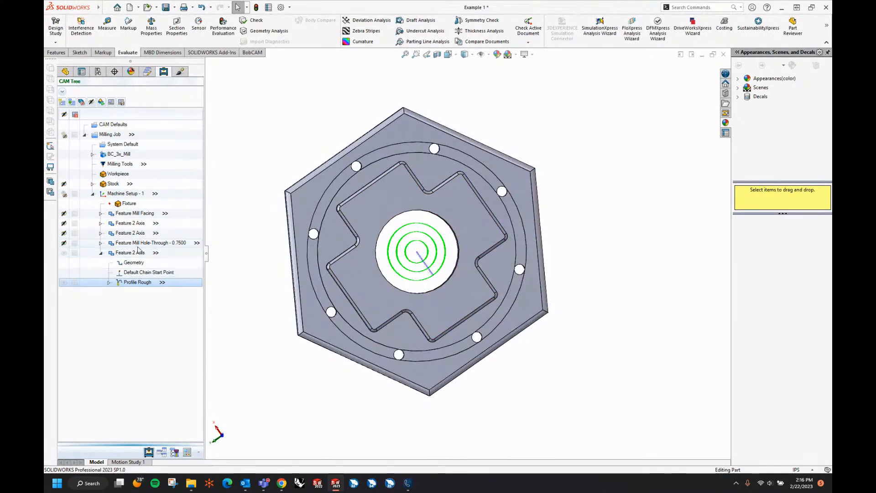
Backplot the Drill operation of the center hole down to depth and inspect the drill against the roughing passes from the part's underside
left_click(101, 243)
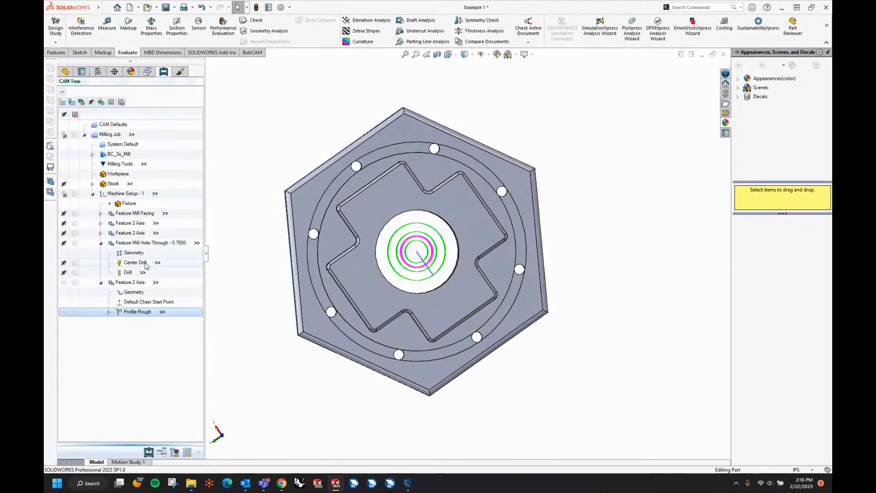
right_click(128, 274)
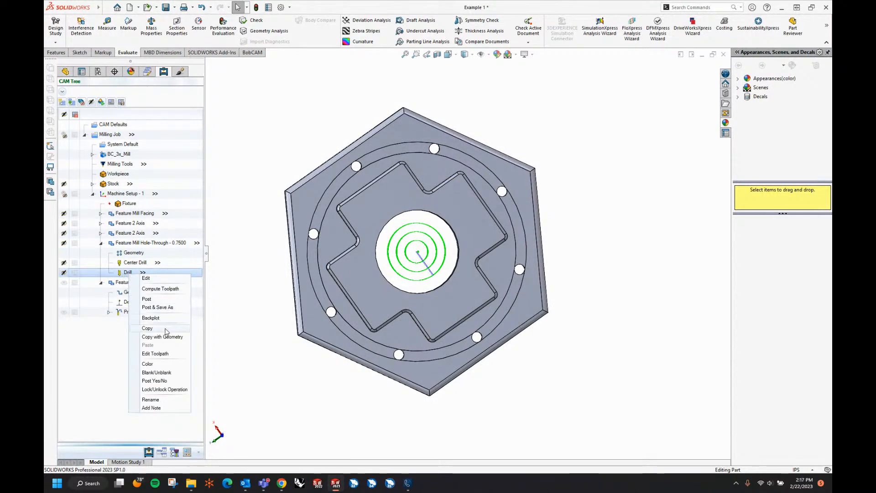
left_click(155, 318)
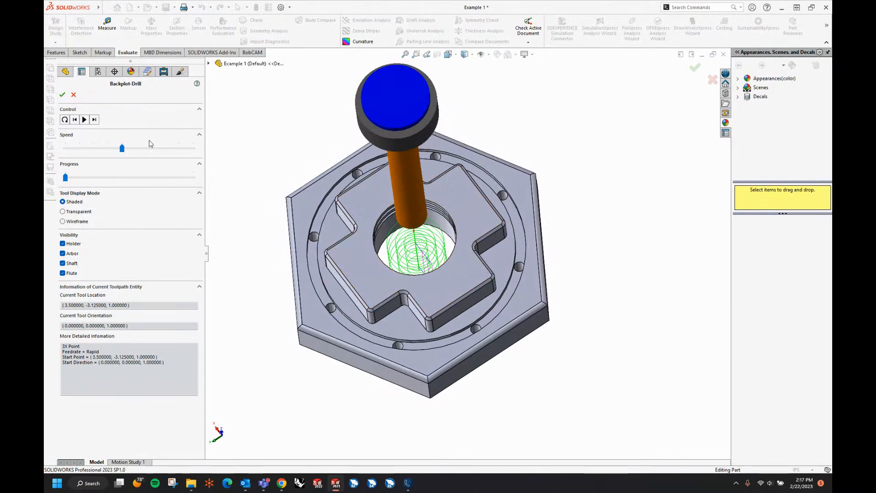
left_click(94, 119)
left_click(94, 119)
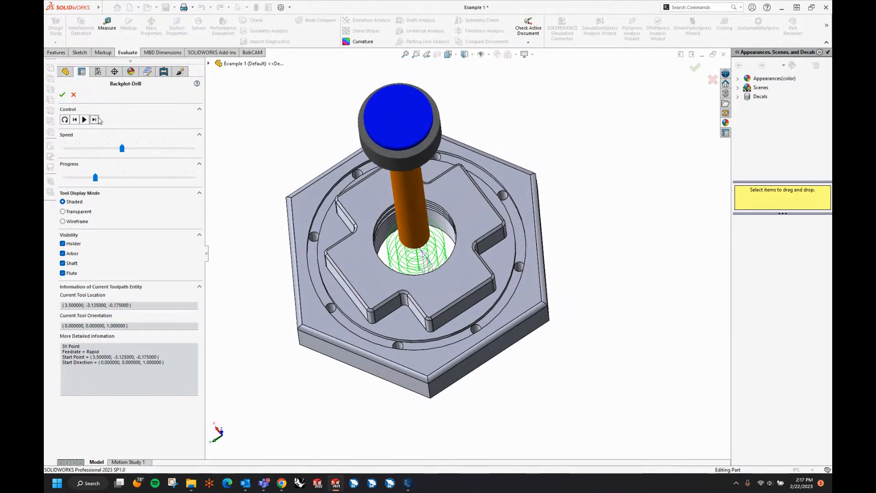
left_click(94, 120)
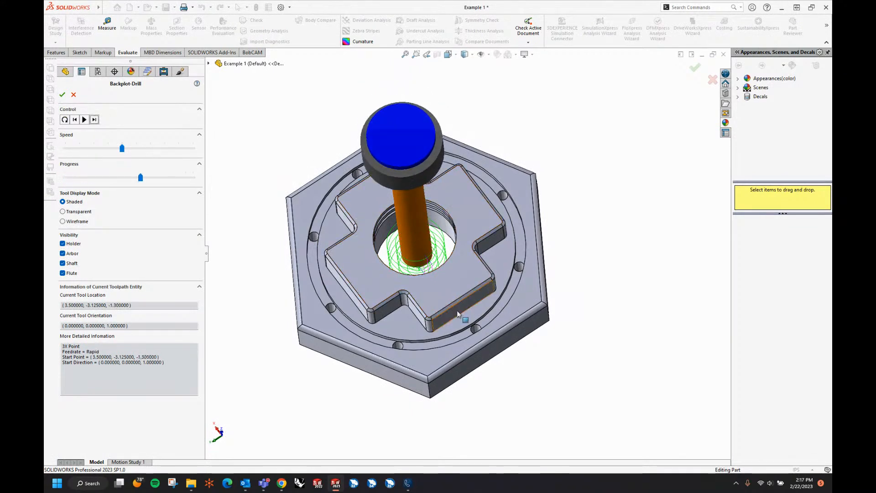
middle_click_drag(433, 114, 461, 205)
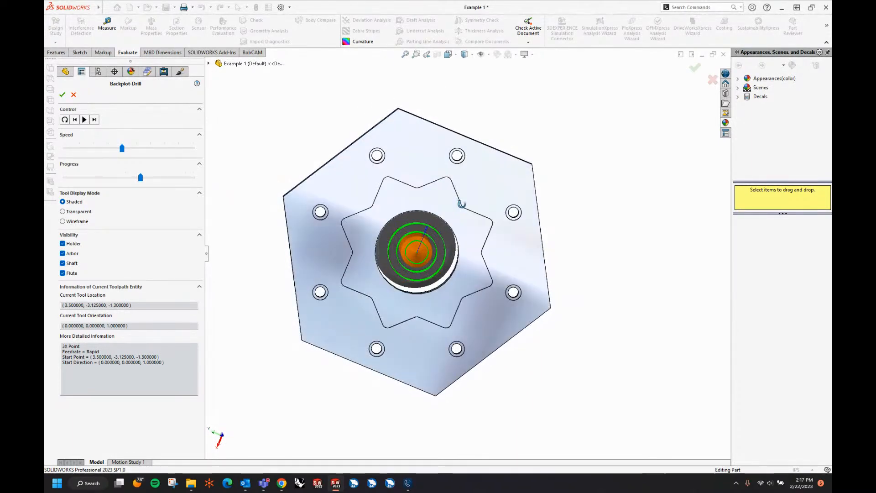
scroll(418, 248, "down", 3)
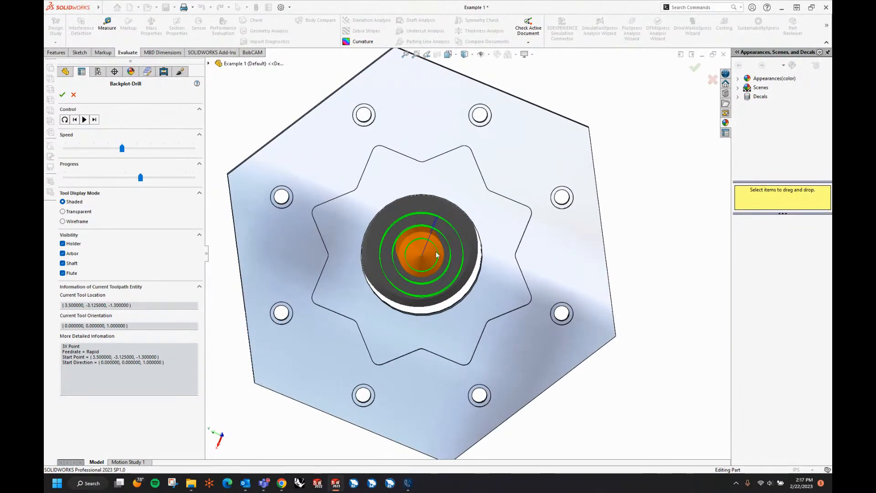
Exit the drill backplot, set the Profile Rough operation's side roughing to 2 passes, and compute the toolpath
left_click(73, 95)
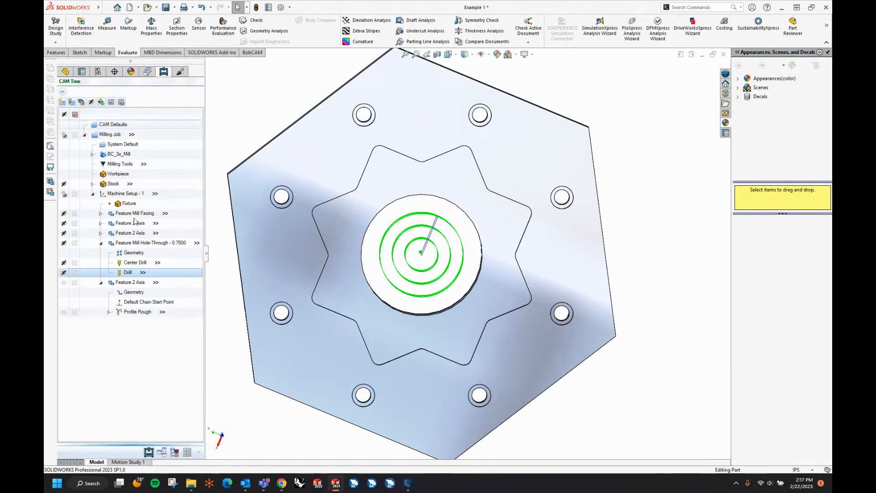
middle_click_drag(473, 209, 487, 411)
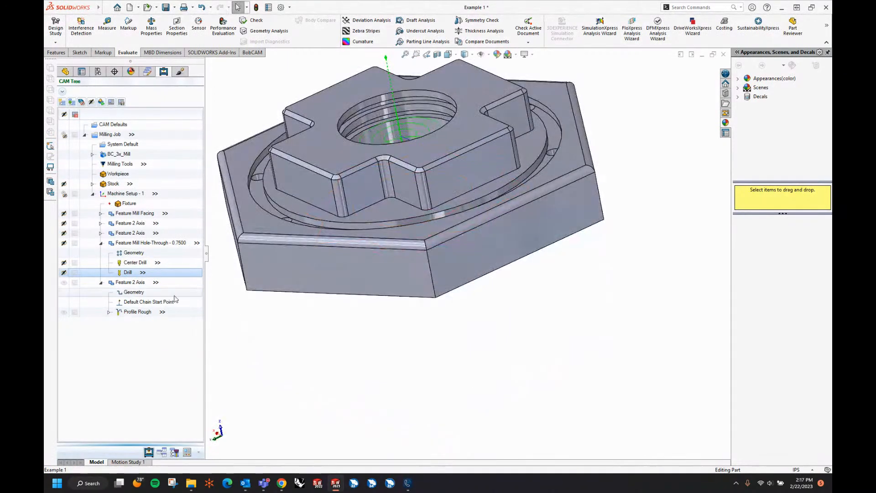
right_click(153, 313)
left_click(164, 318)
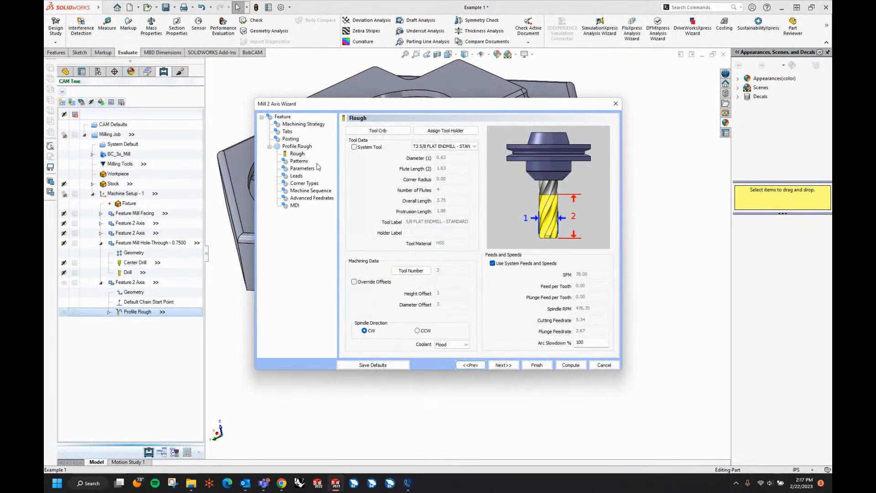
left_click(299, 161)
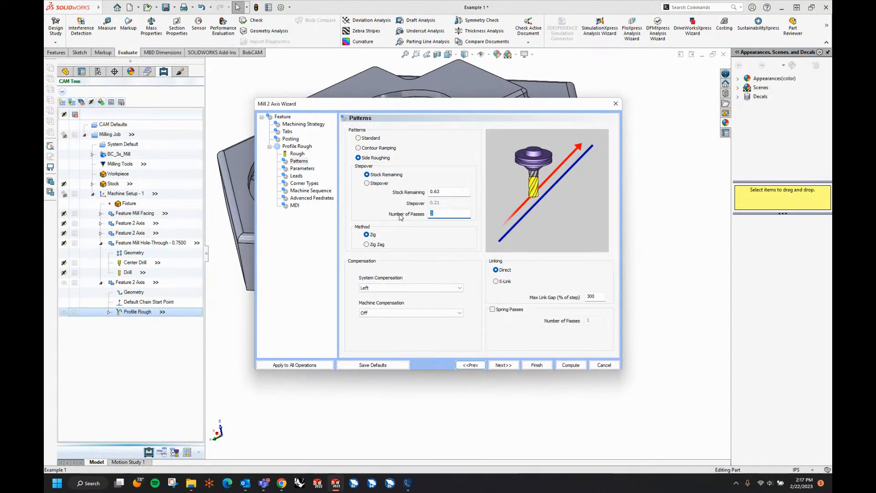
type("2")
key("Tab")
left_click(571, 366)
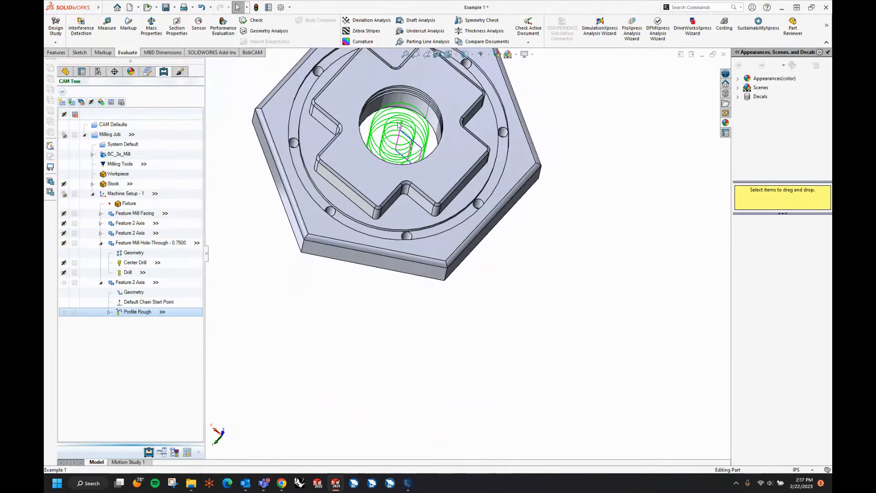
Set the Profile Rough side roughing to 3 passes with a stock remaining of .5, and recompute the toolpath
right_click(146, 314)
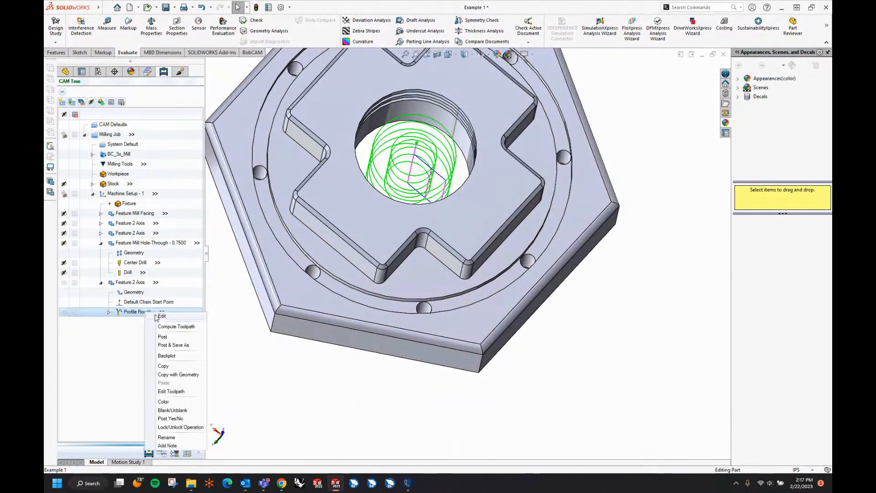
left_click(174, 327)
left_click(504, 365)
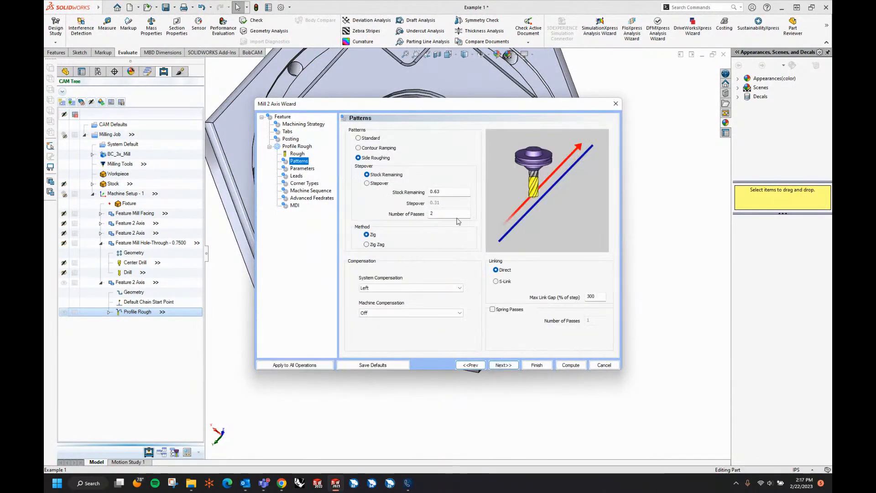
double_click(448, 214)
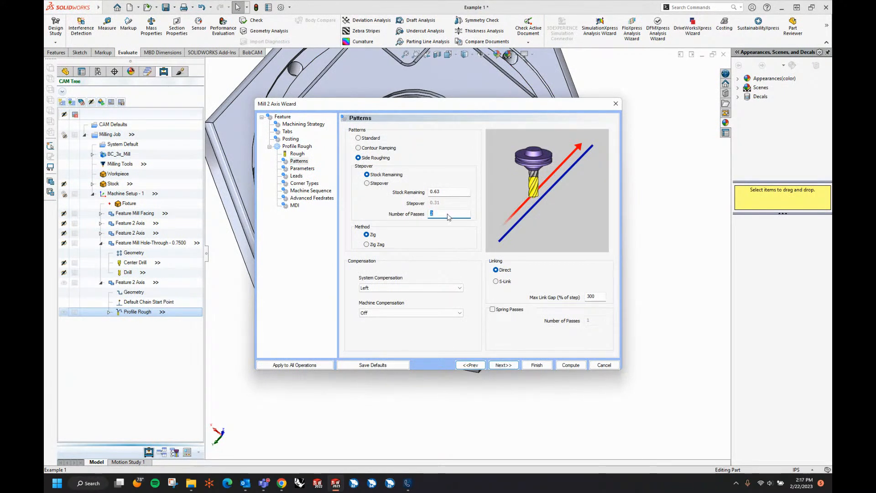
type("3")
double_click(444, 193)
type(".")
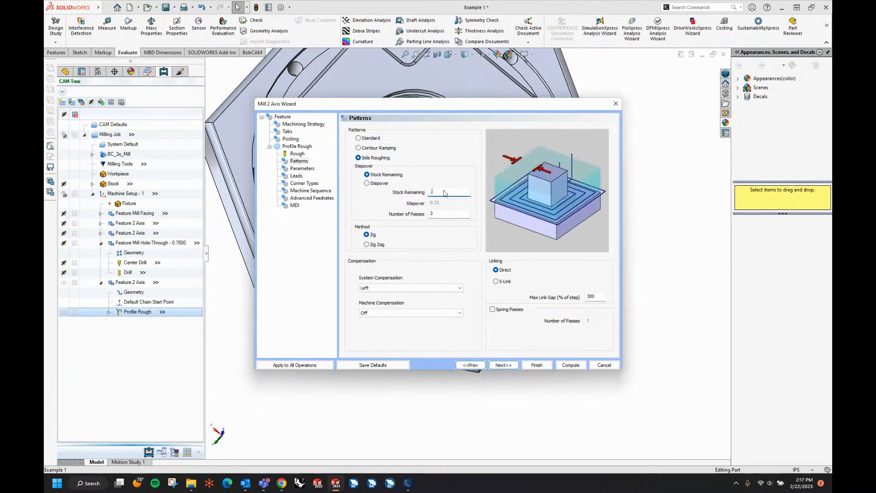
type("5")
key("Tab")
left_click(570, 365)
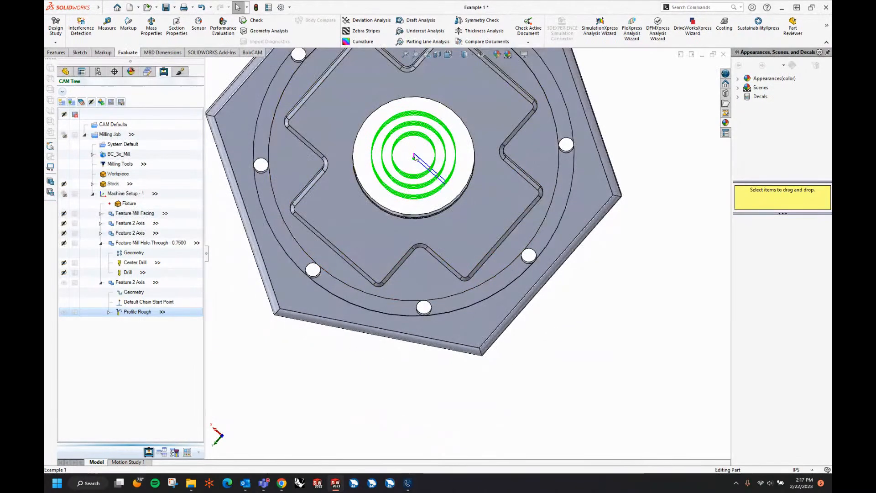
middle_click_drag(460, 220, 456, 207)
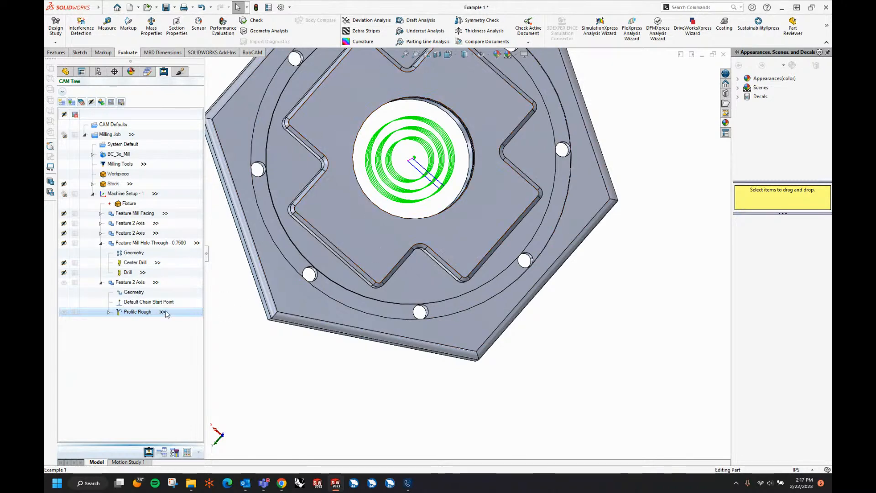
middle_click_drag(502, 263, 505, 251)
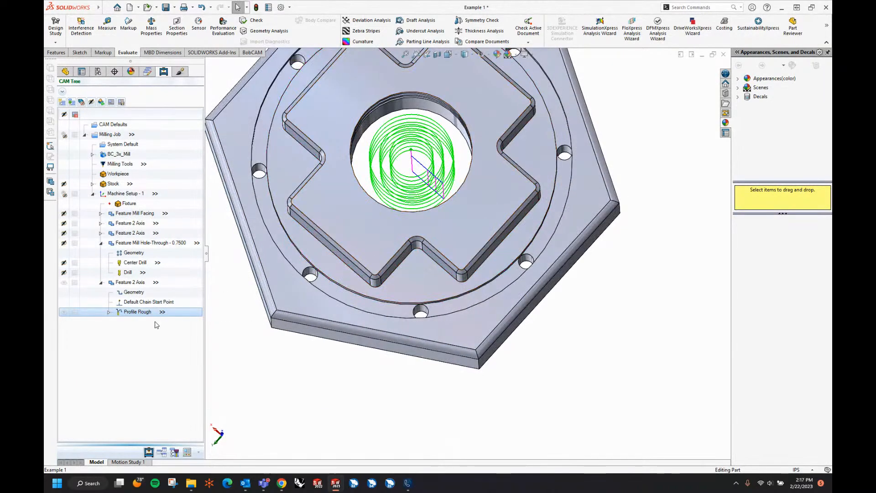
Hide the center bore's roughing toolpath and collapse the Hole-Through and last 2 Axis features in the CAM tree
left_click(101, 243)
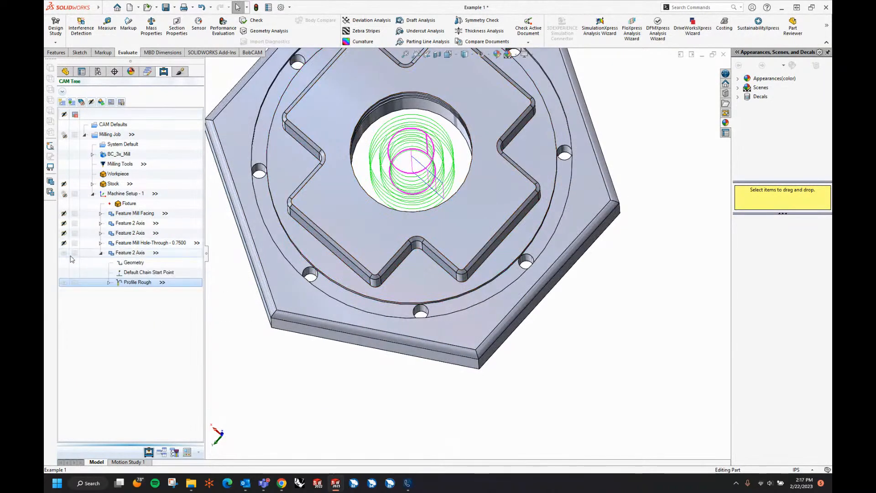
left_click(101, 253)
key("f")
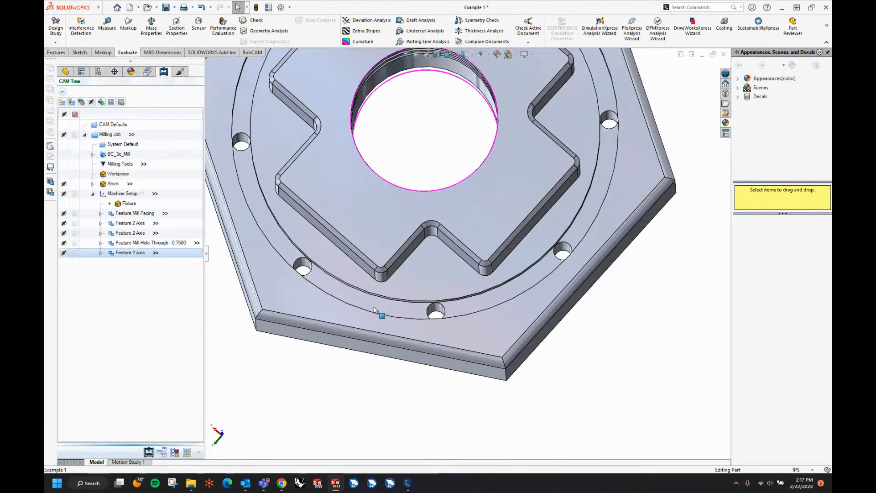
middle_click_drag(456, 309, 418, 296)
Run the machining simulation of the whole milling job through to the last operation, and close it
left_click(251, 52)
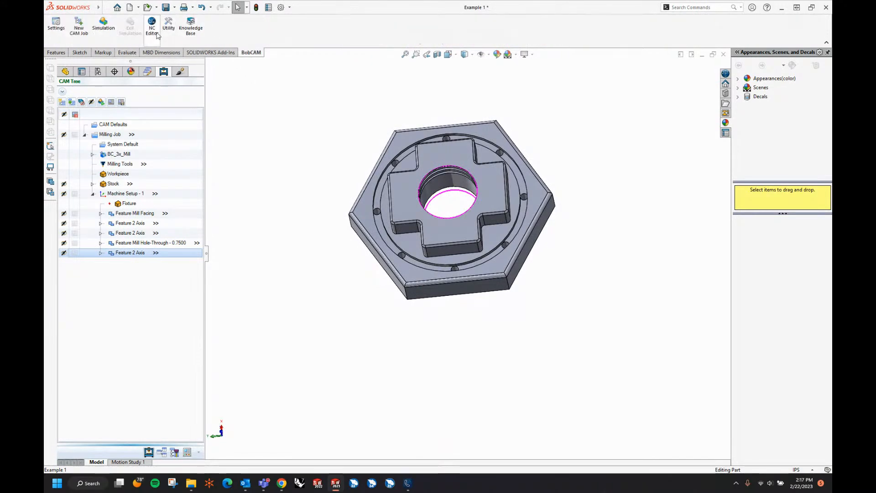
left_click(101, 24)
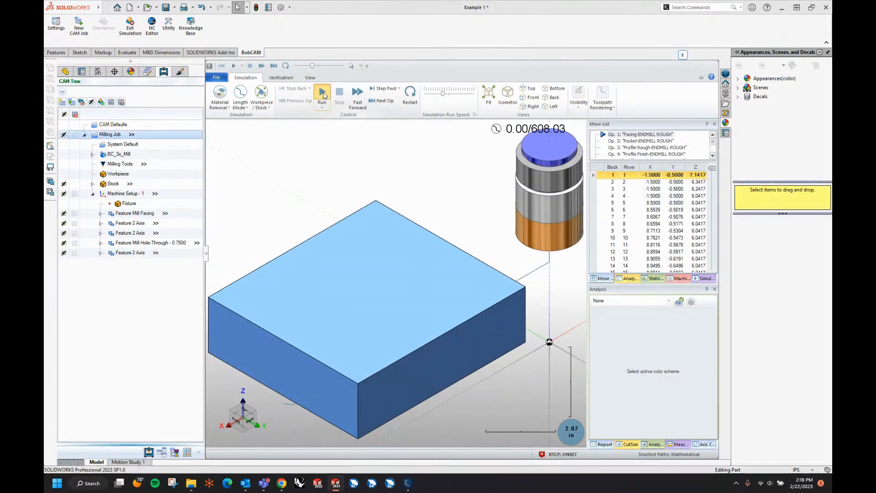
left_click(322, 95)
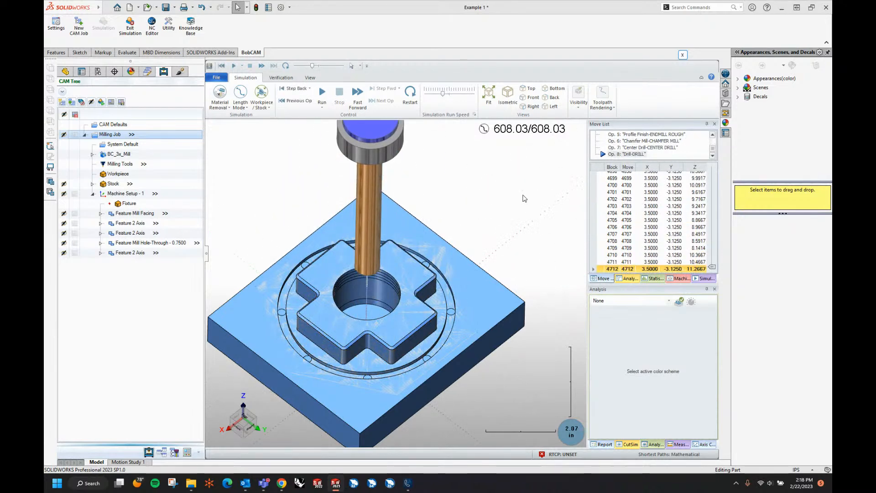
left_click(681, 56)
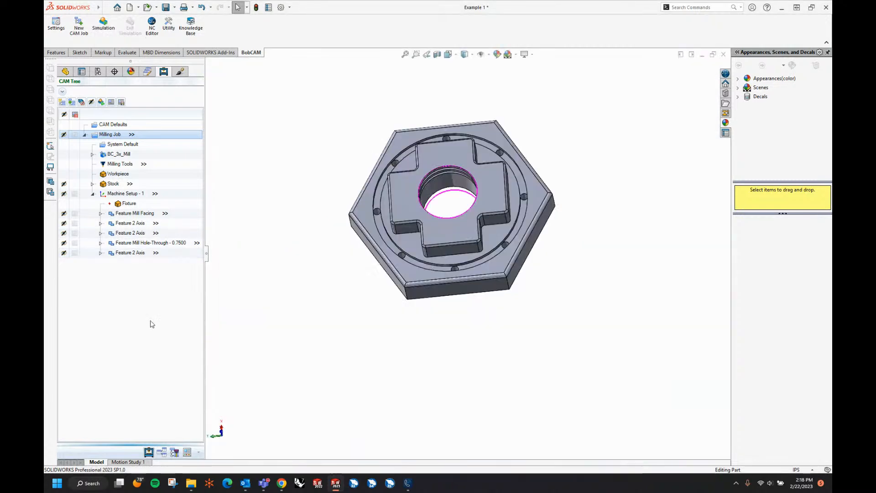
Move both Feature Mill Hole-Through operations up in the operation order so they directly follow Facing, ahead of the Pocket
left_click(163, 453)
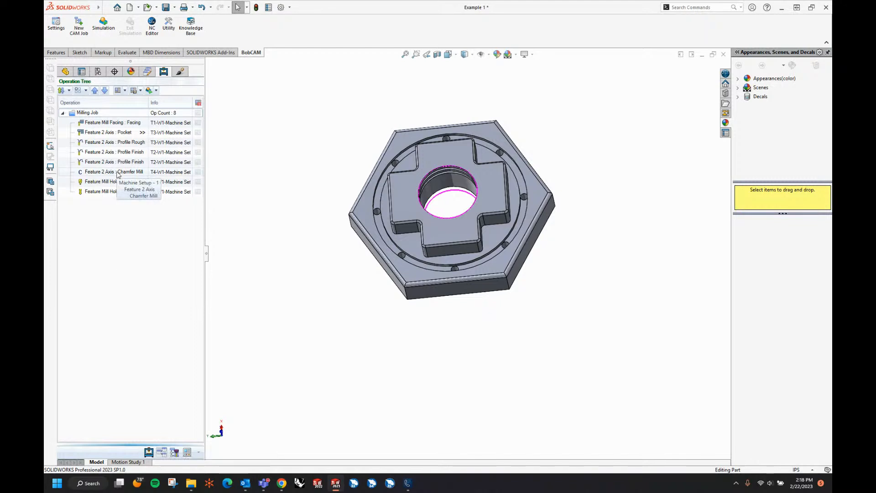
left_click(108, 182)
left_click(107, 191, "shift")
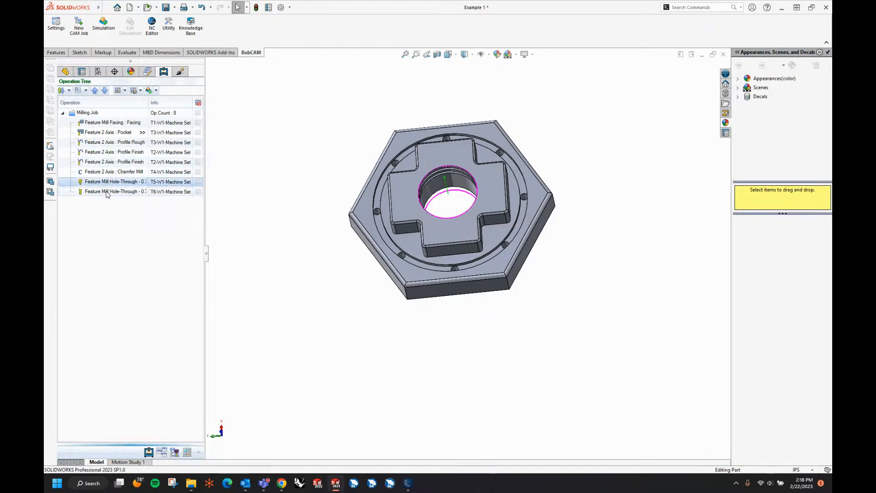
left_click(94, 90)
left_click(94, 90)
left_click(94, 91)
left_click(95, 90)
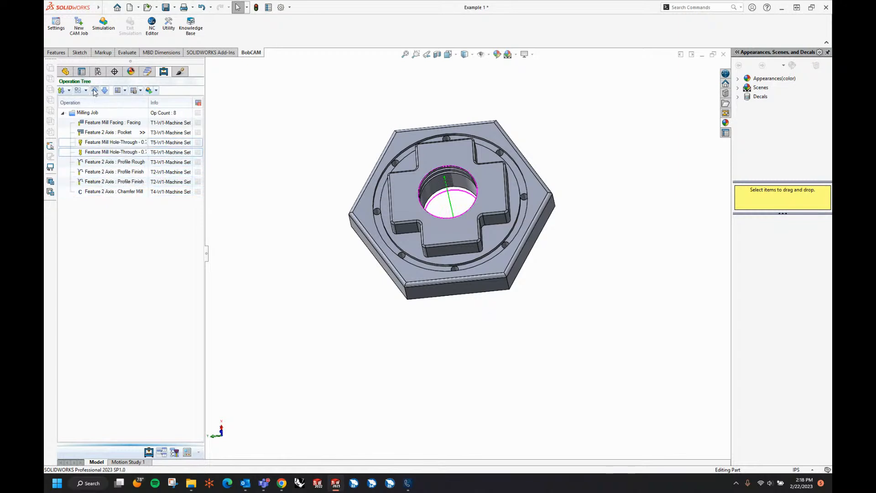
left_click(94, 90)
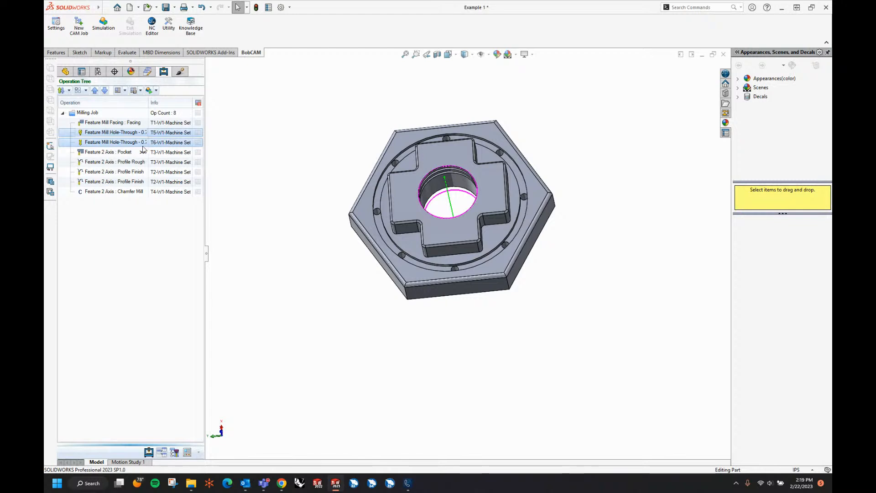
Review the toolpaths of the Pocket, Profile Rough, both Profile Finish, and Chamfer Mill operations
left_click(132, 153)
left_click(130, 163)
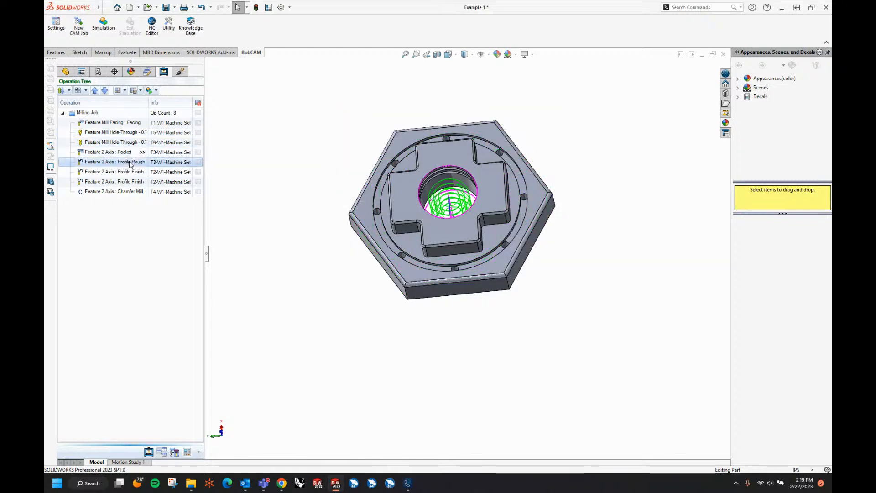
left_click(127, 172)
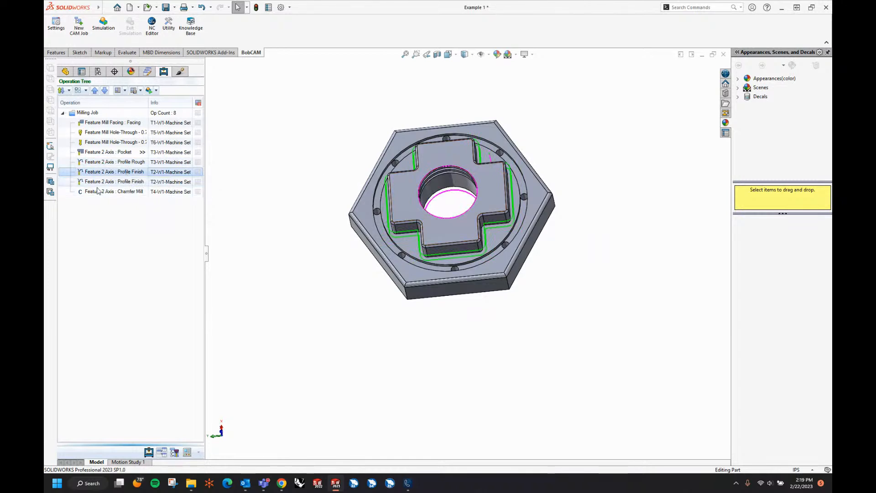
left_click(112, 183)
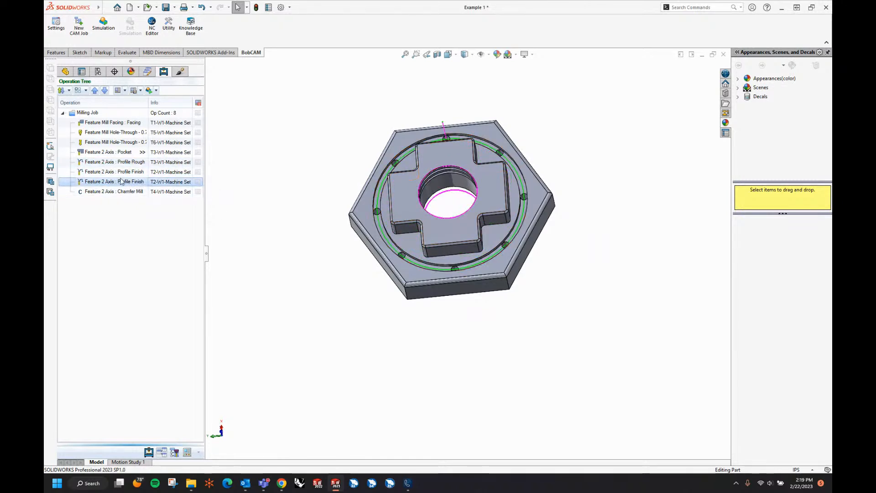
left_click(122, 194)
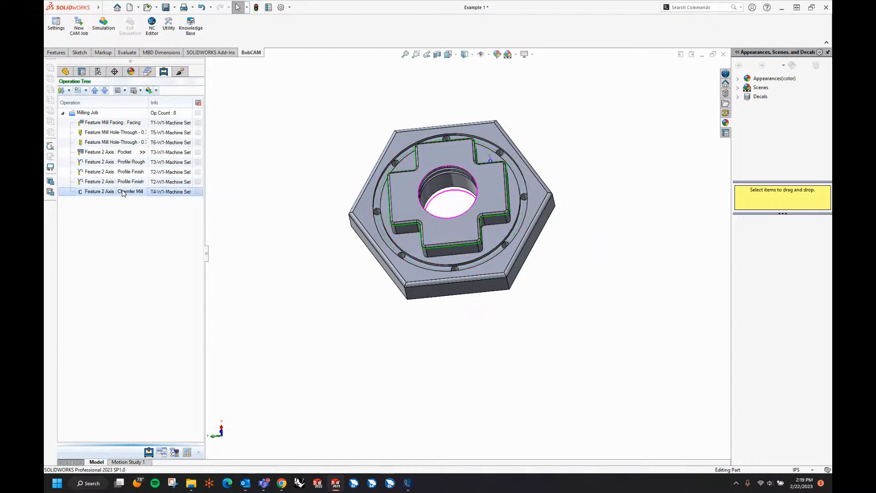
Simulate the job with the reordered operations, inspect the machined bore, and return to the CAM tree
left_click(150, 90)
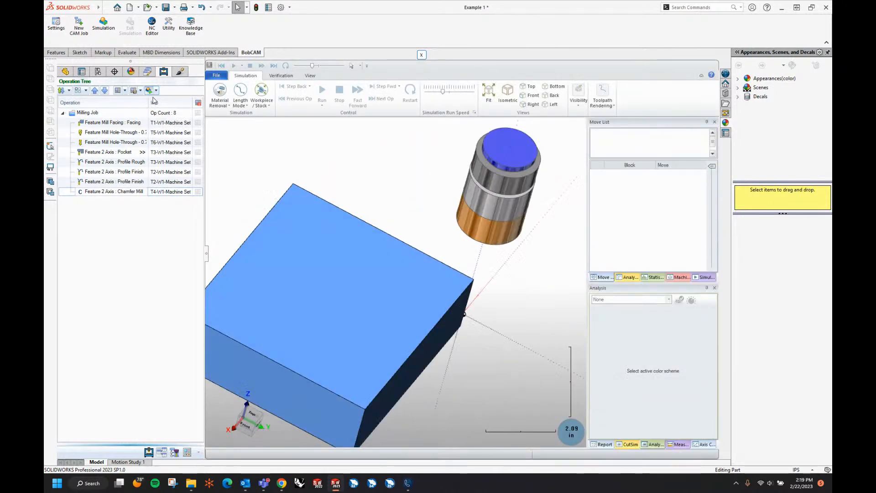
left_click(322, 93)
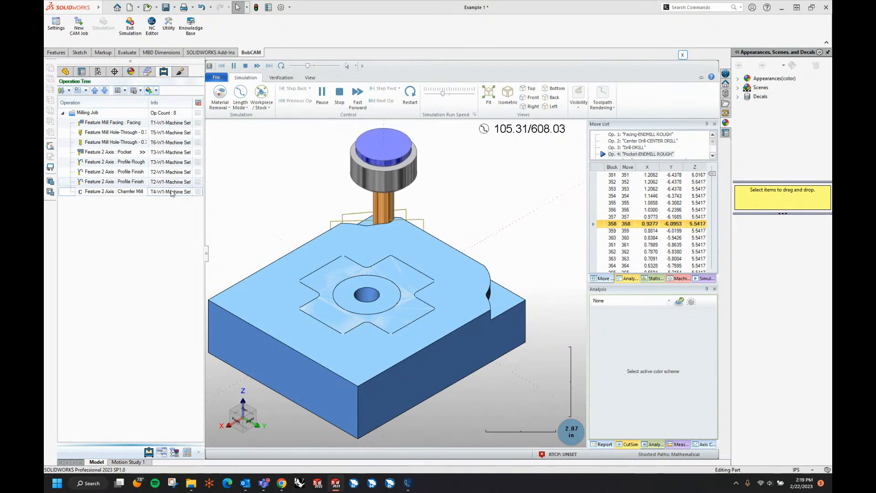
scroll(486, 306, "down", 2)
scroll(499, 304, "down", 1)
scroll(394, 326, "up", 1)
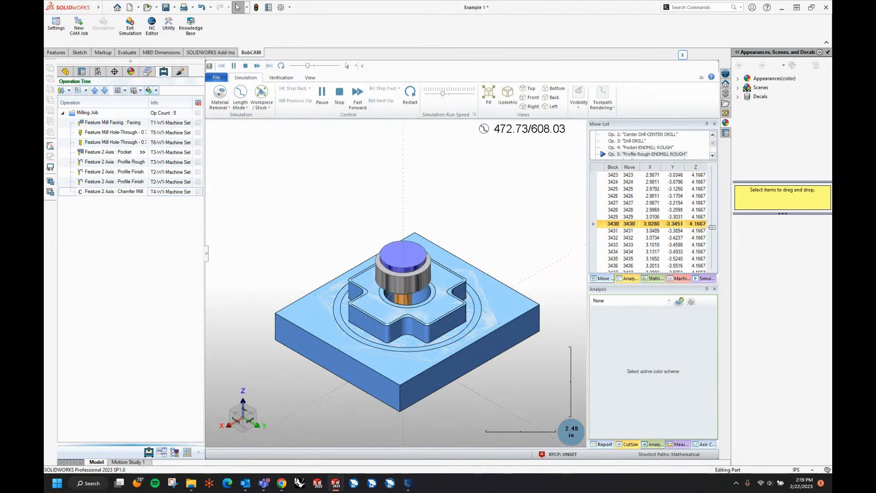
middle_click_drag(378, 260, 377, 311)
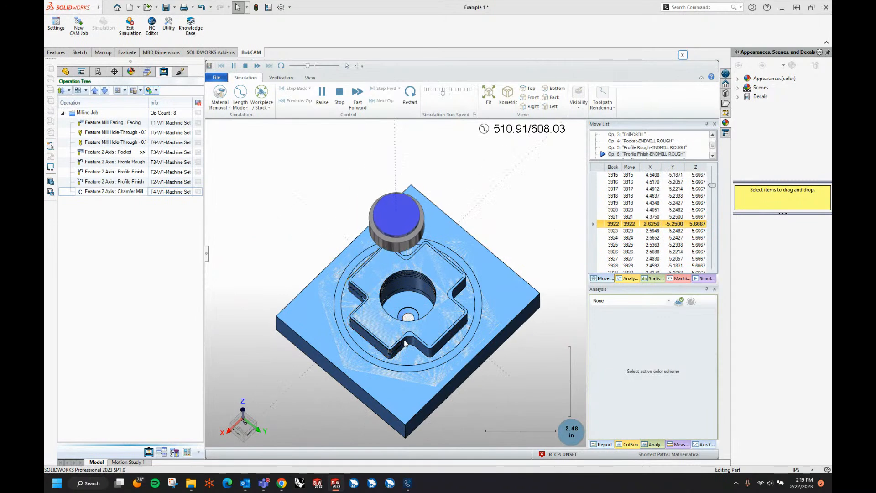
middle_click_drag(409, 347, 409, 336)
scroll(409, 305, "up", 2)
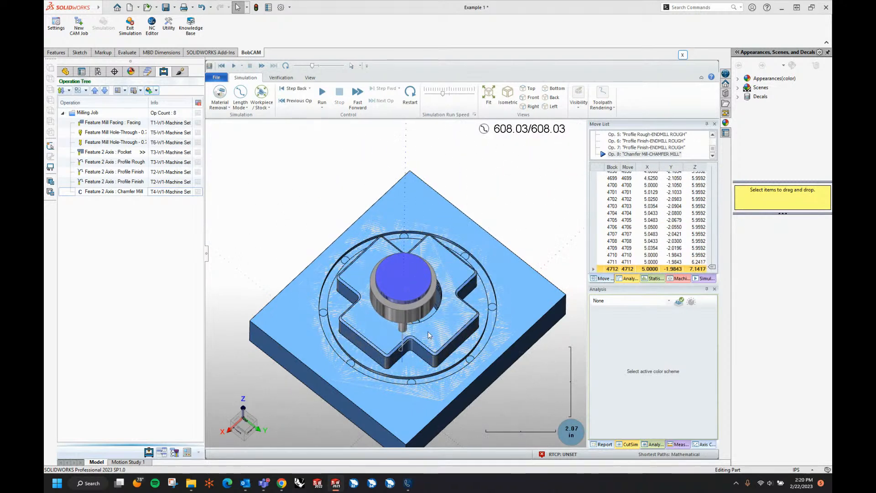
mouse_move(409, 309)
middle_mouse_down()
mouse_move(431, 310)
mouse_move(421, 311)
middle_mouse_up()
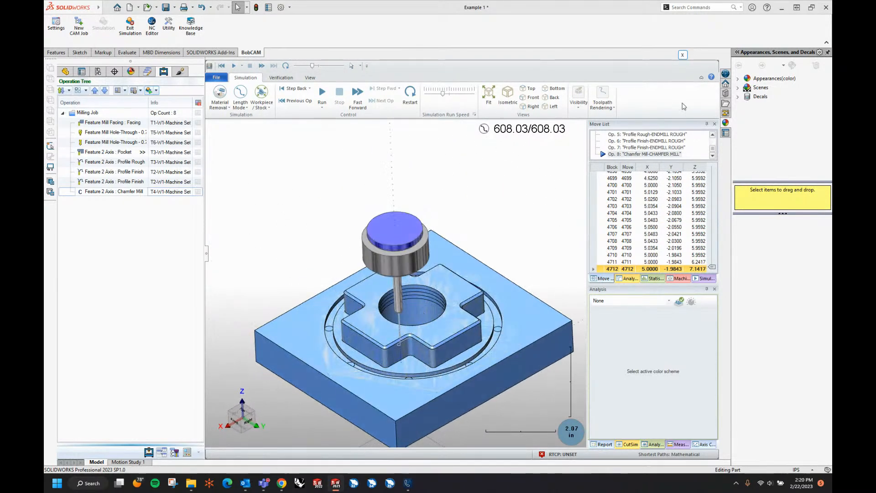
left_click(683, 55)
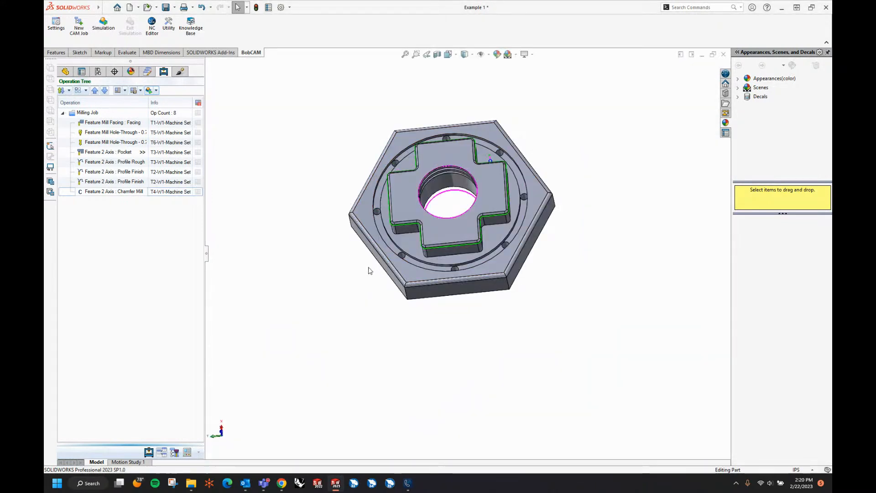
middle_click_drag(408, 302, 431, 338)
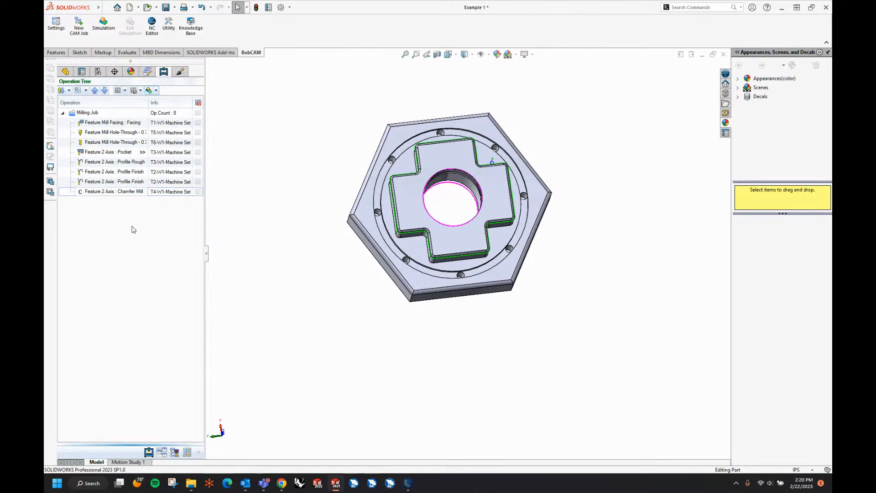
left_click(149, 452)
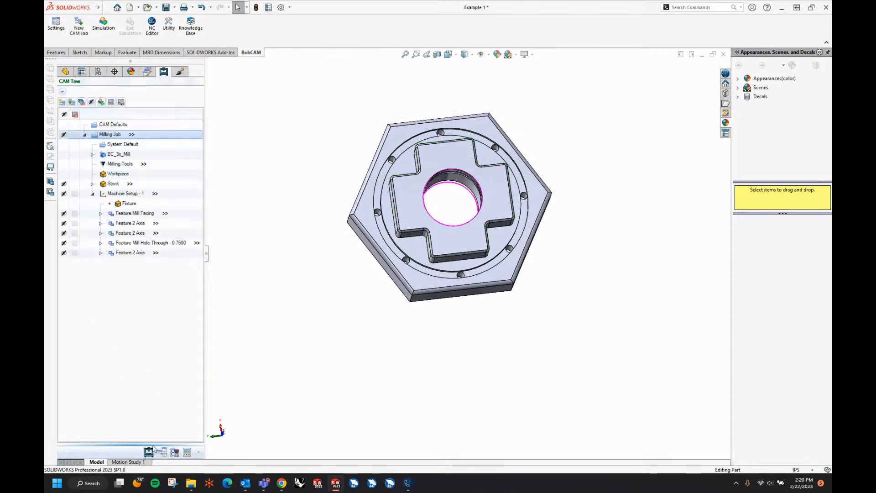
Add a Mill 2 Axis feature to Machine Setup - 1 and open its geometry selection
middle_click_drag(532, 368, 537, 279)
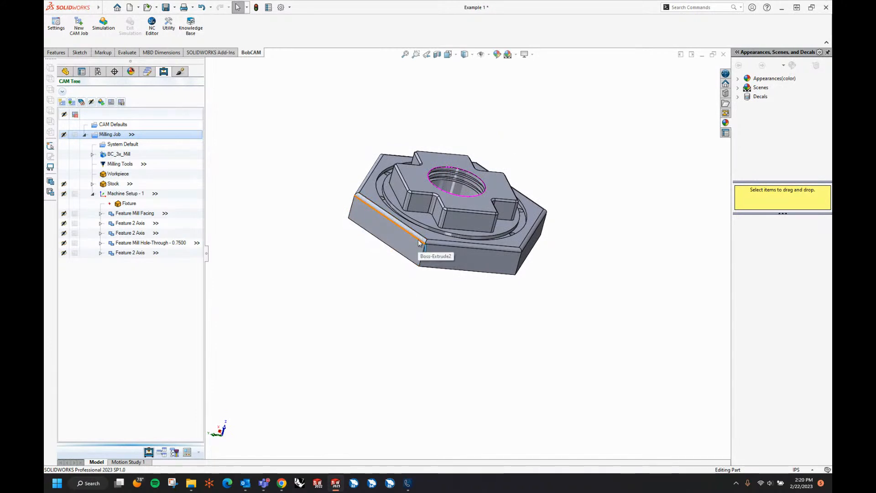
right_click(125, 195)
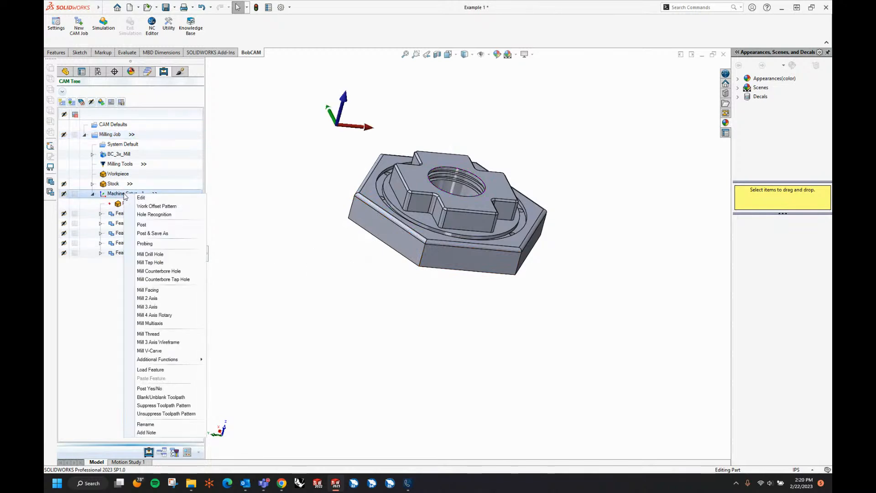
left_click(149, 299)
left_click(421, 158)
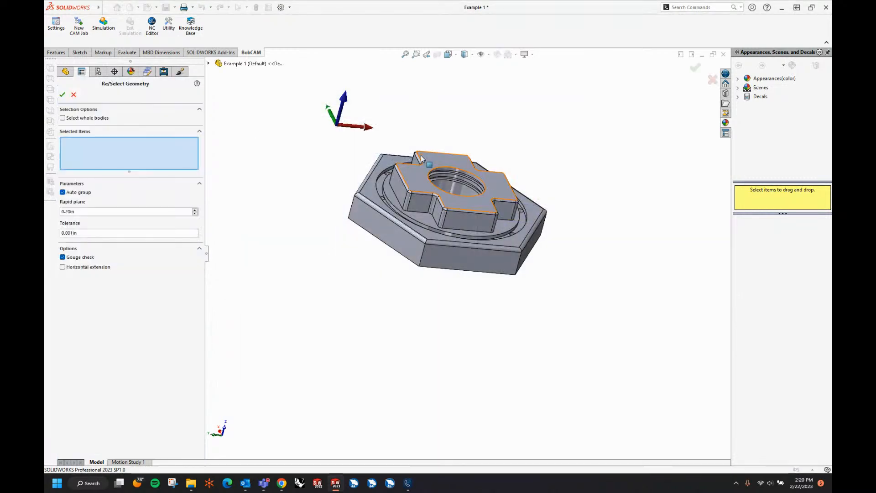
right_click(373, 211)
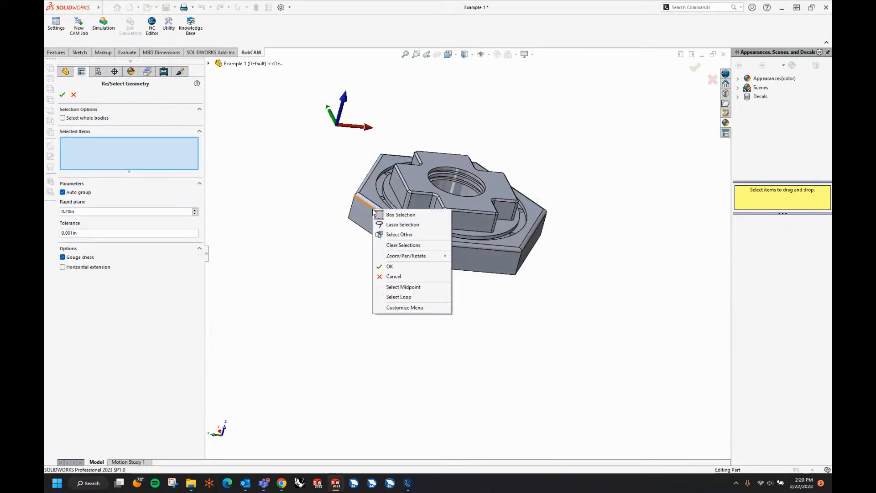
left_click(403, 298)
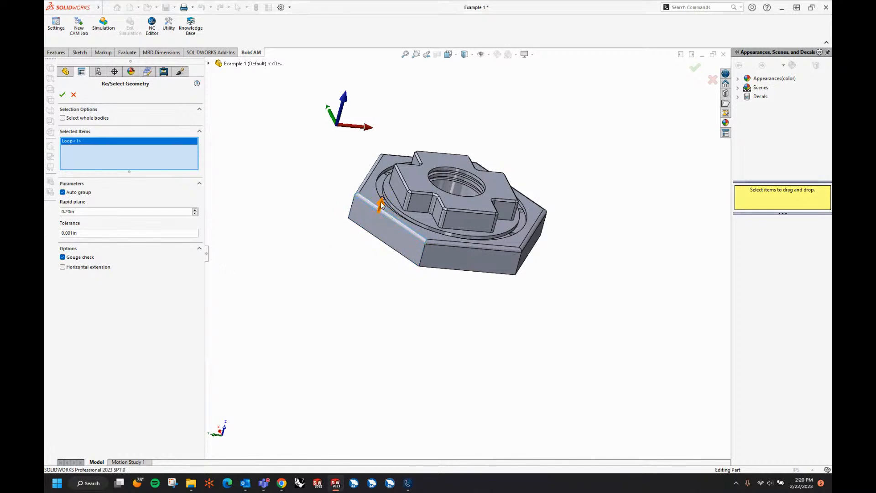
right_click(132, 146)
left_click(145, 154)
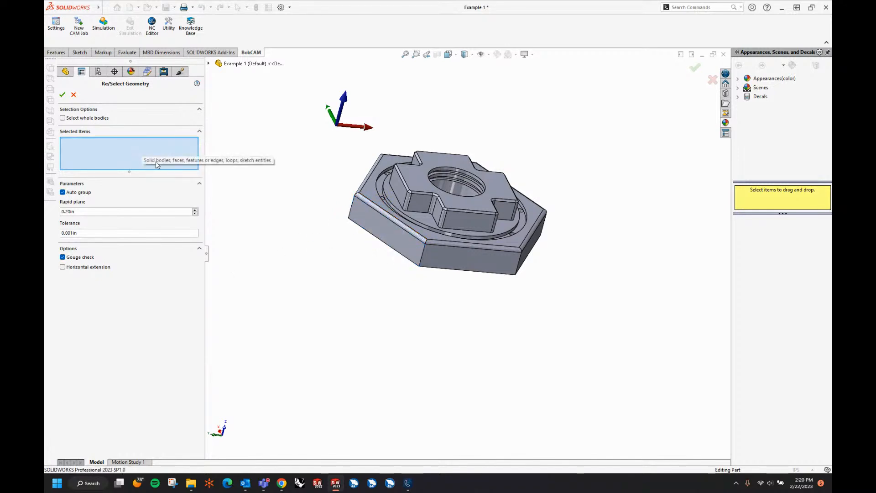
right_click(429, 248)
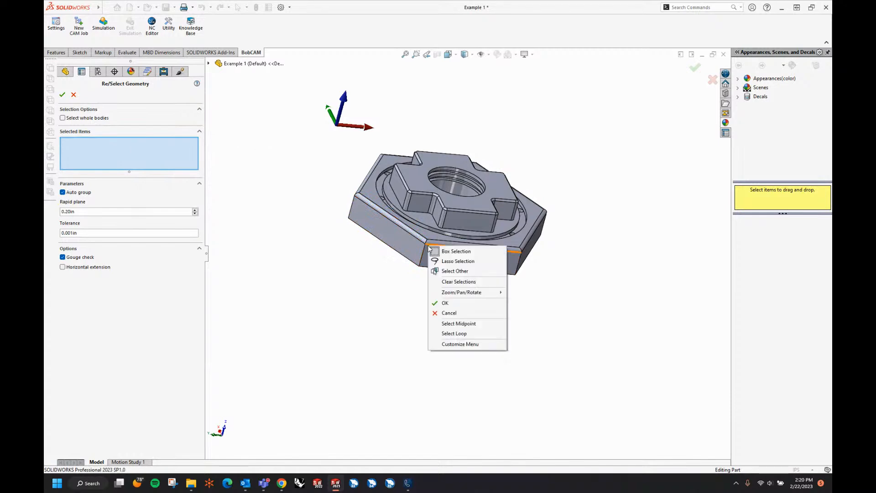
left_click(471, 325)
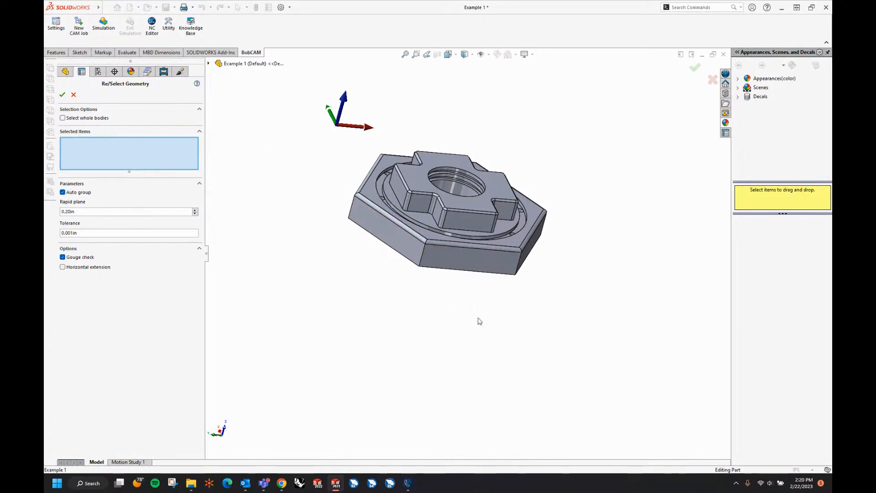
Select the six outer edges around the hexagon's chamfered rim and accept them as the feature geometry
left_click(486, 251)
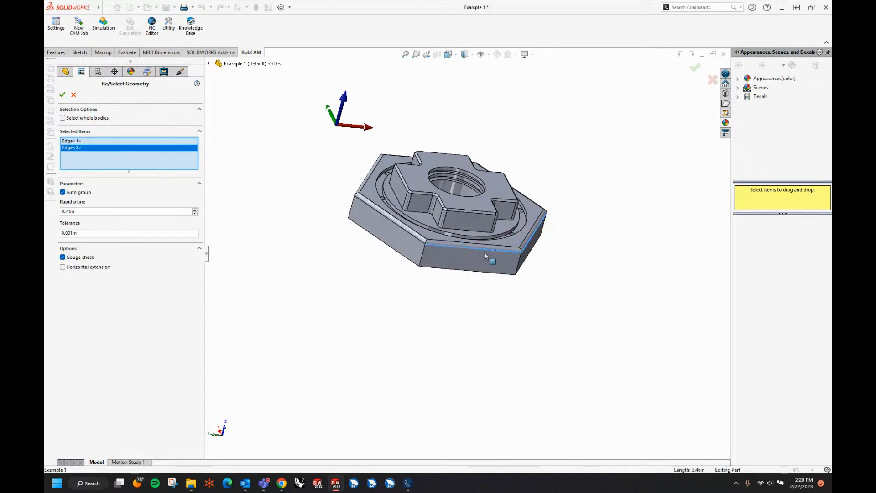
left_click(412, 237)
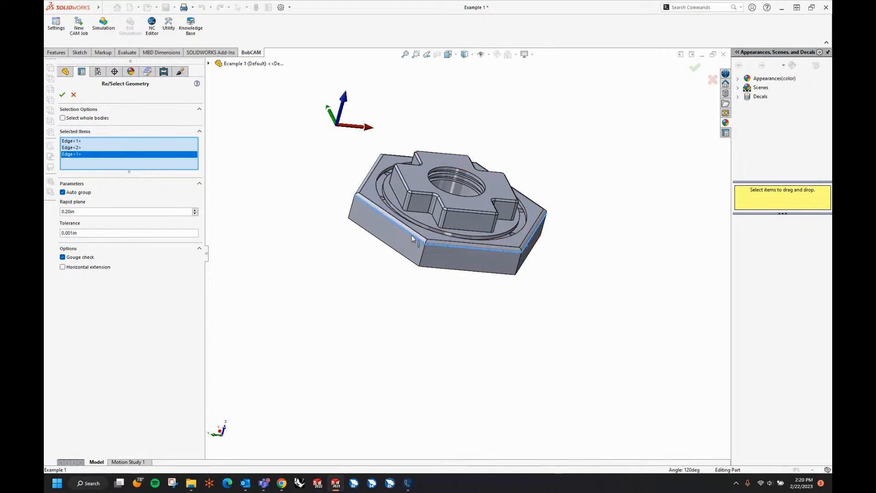
middle_click_drag(413, 238, 352, 322)
left_click(389, 205)
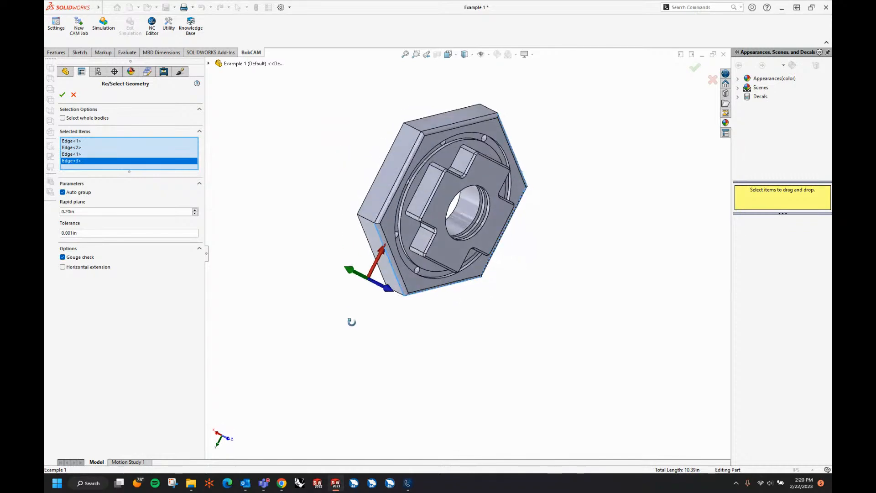
left_click(395, 189)
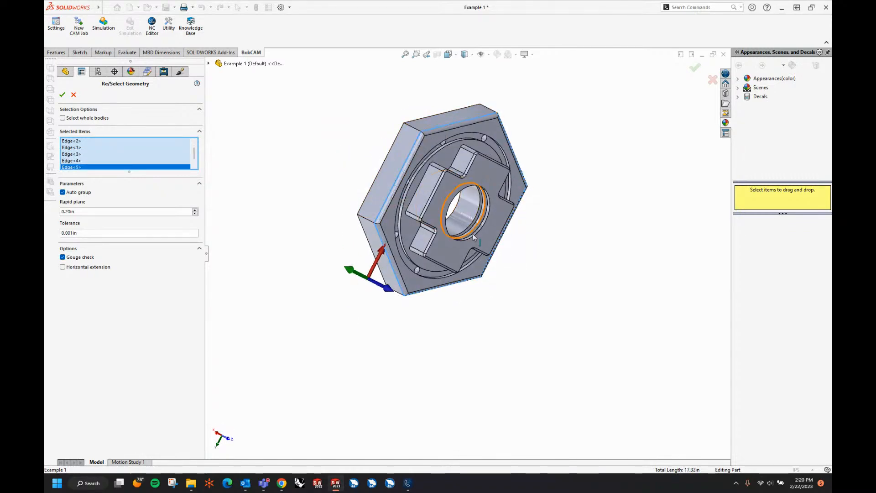
middle_click_drag(472, 235, 337, 252)
left_click(62, 95)
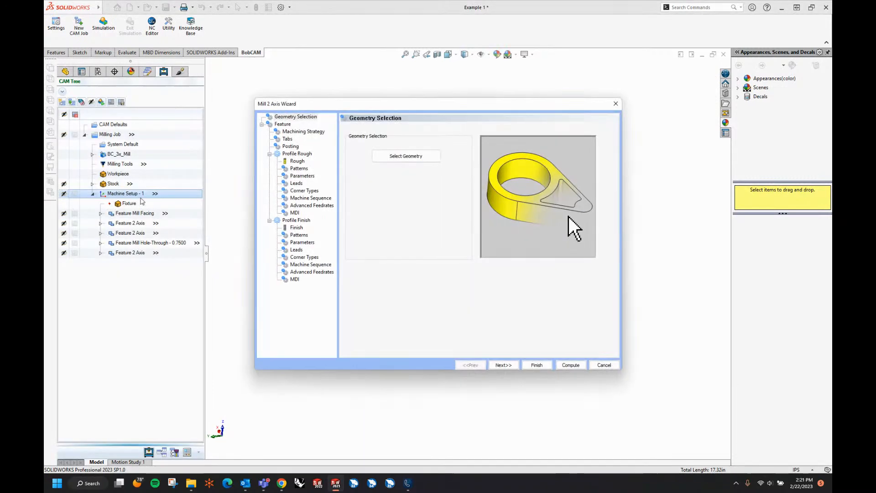
Take the top of the feature from the hexagon's upper rim edge and set the total depth to 0.75
left_click(513, 365)
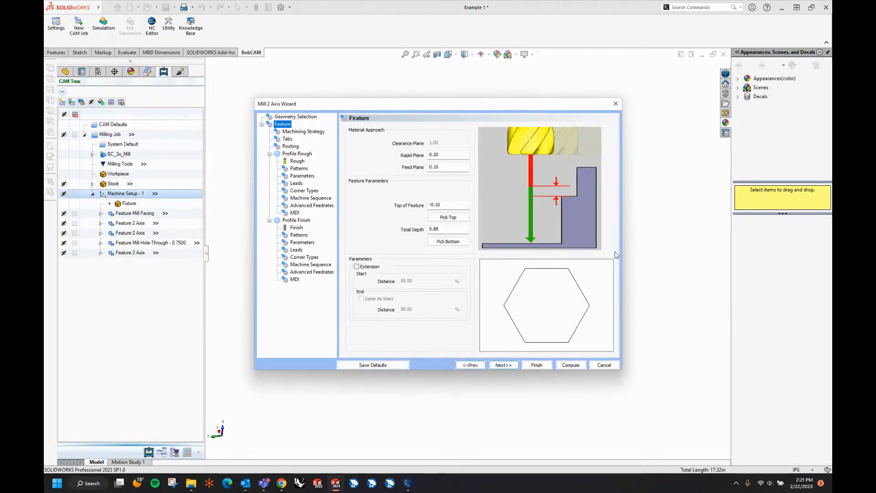
left_click(447, 217)
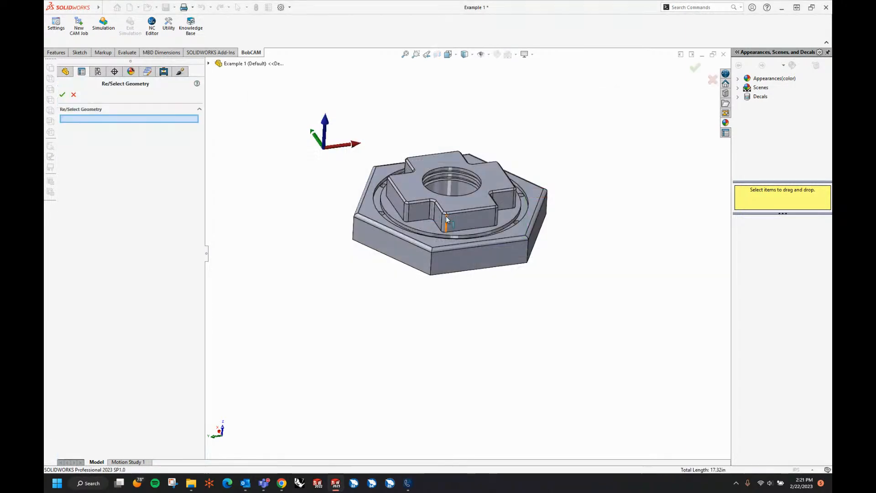
left_click(370, 221)
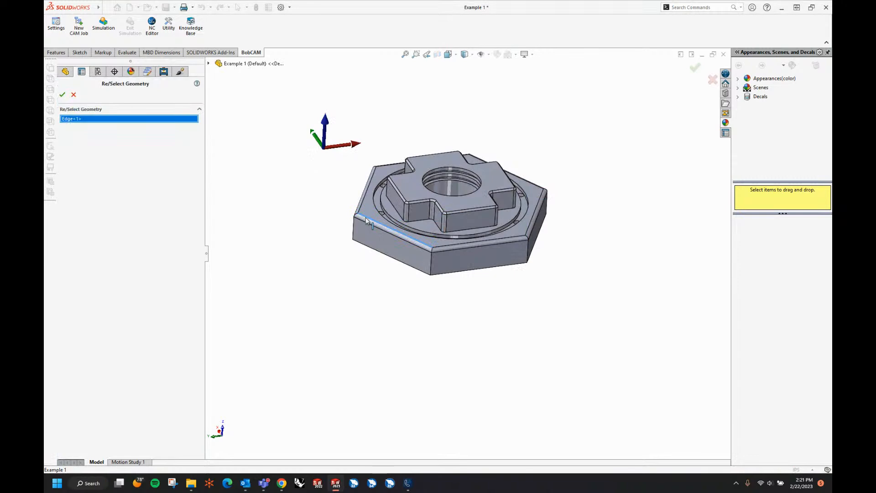
left_click(62, 95)
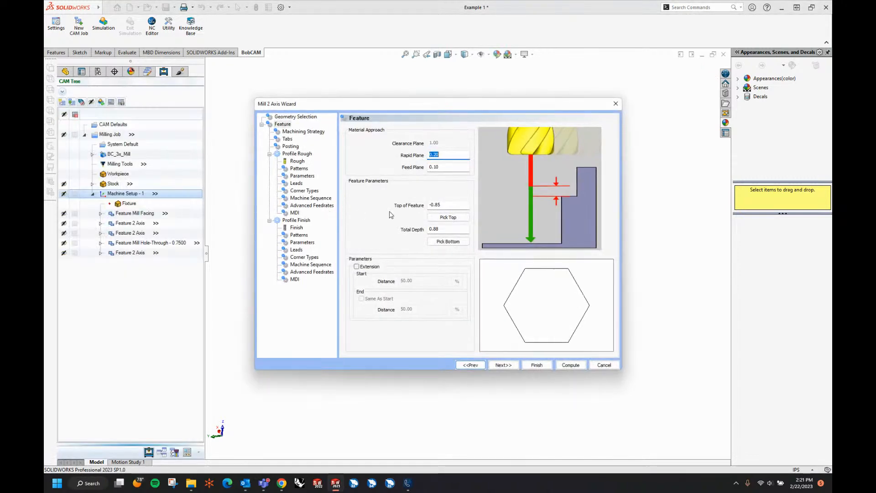
left_click(447, 241)
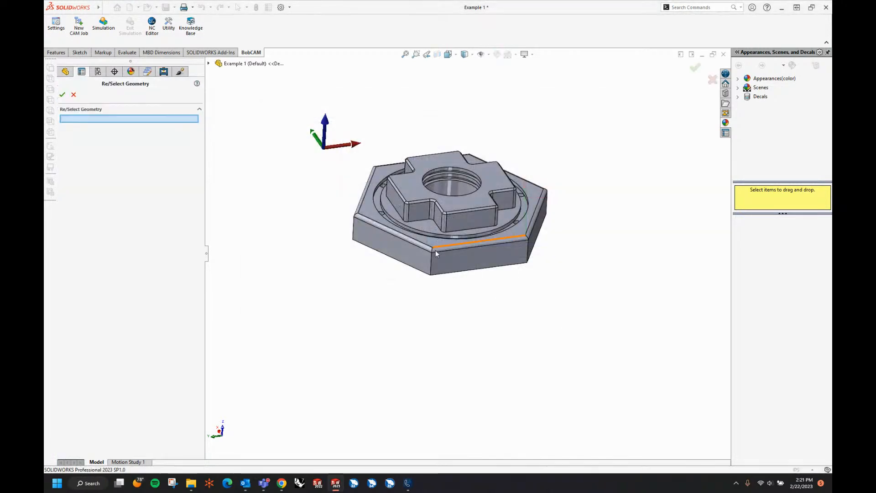
left_click(62, 95)
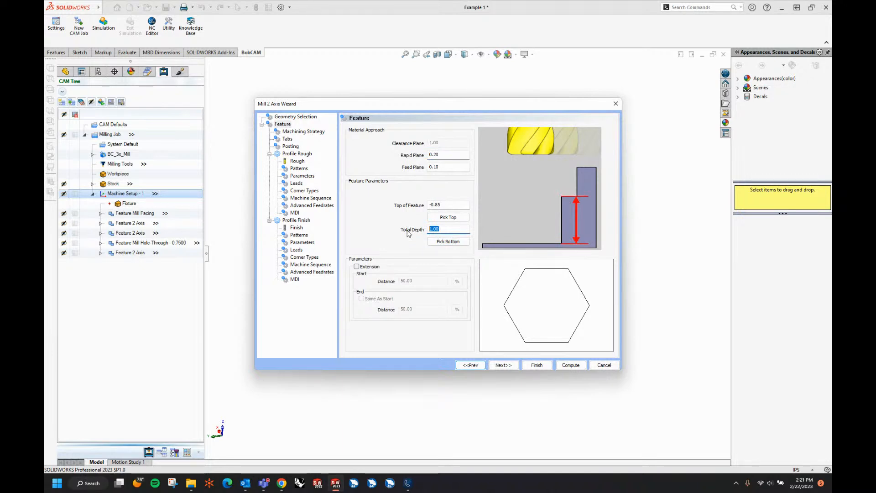
type("0.75")
key("Tab")
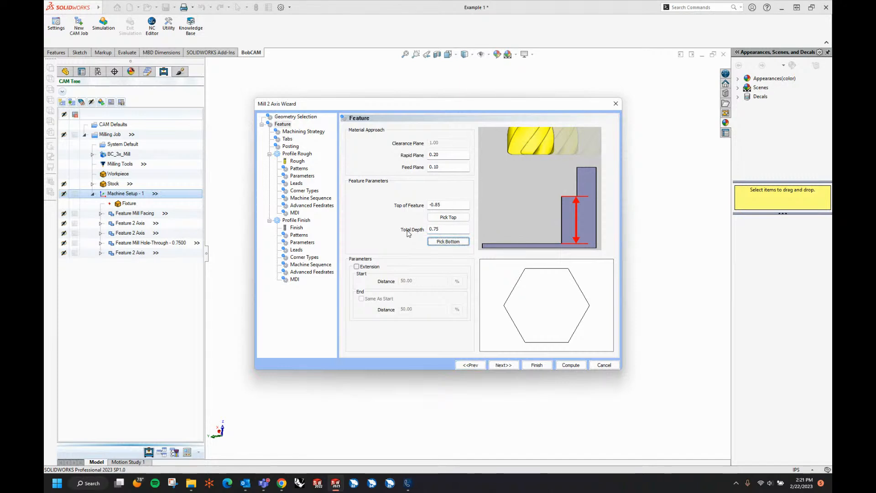
Choose the Profiling strategy and assign the T3 5/8 flat endmill to the Profile Rough operation
left_click(505, 366)
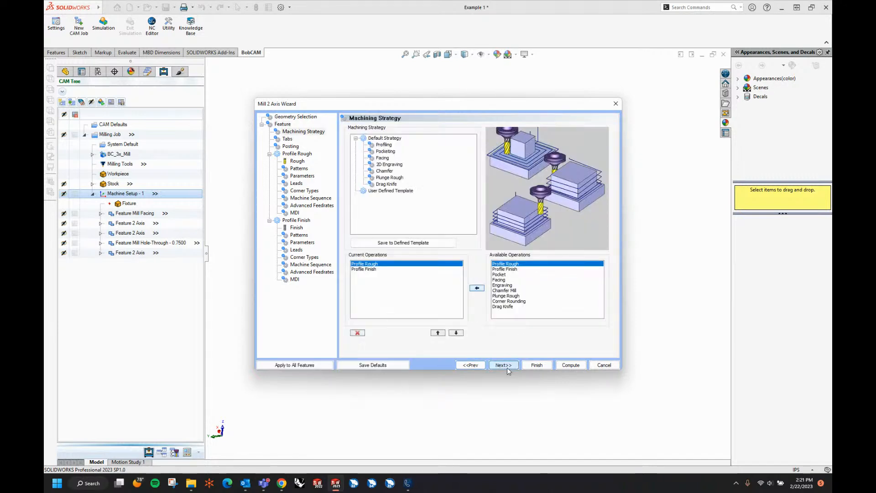
left_click(382, 145)
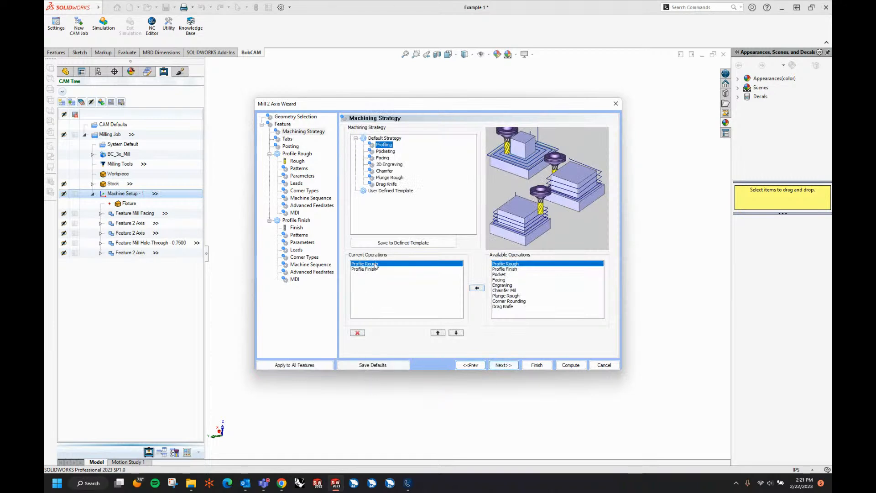
left_click(503, 365)
left_click(504, 365)
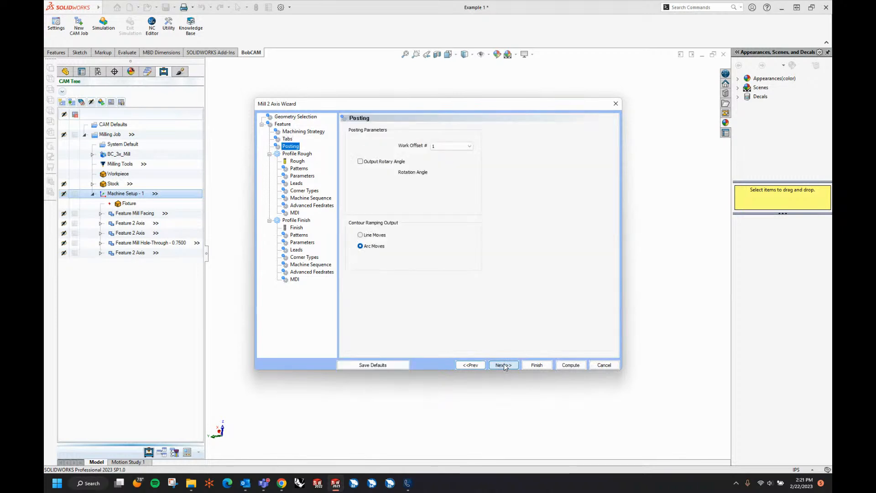
left_click(504, 366)
left_click(463, 146)
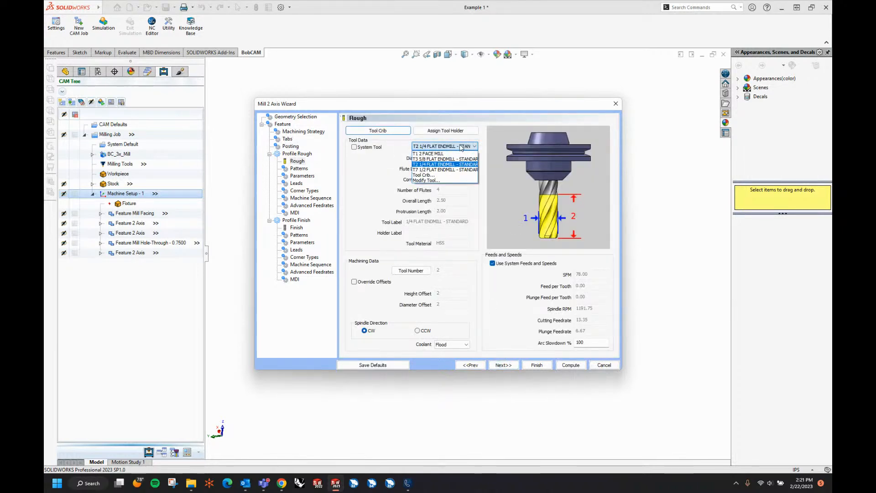
left_click(453, 159)
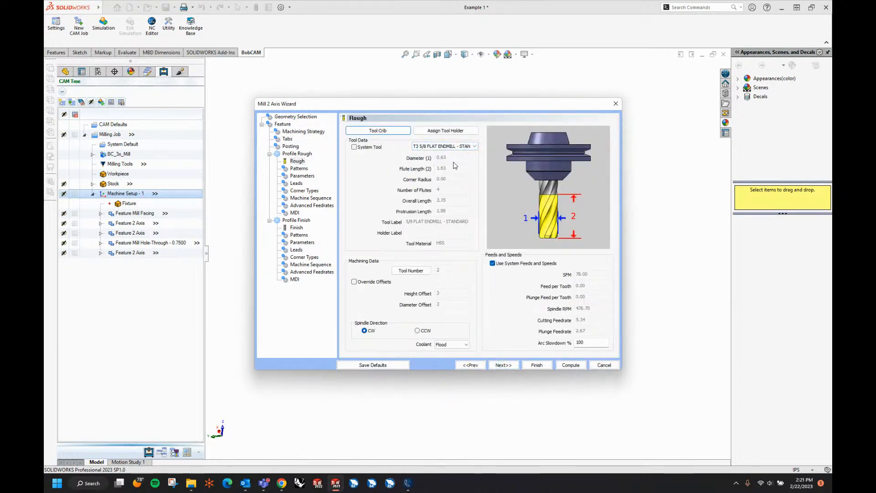
Set the Profile Rough depth method to Multiple Steps and enable Minimize Retracts
left_click(503, 365)
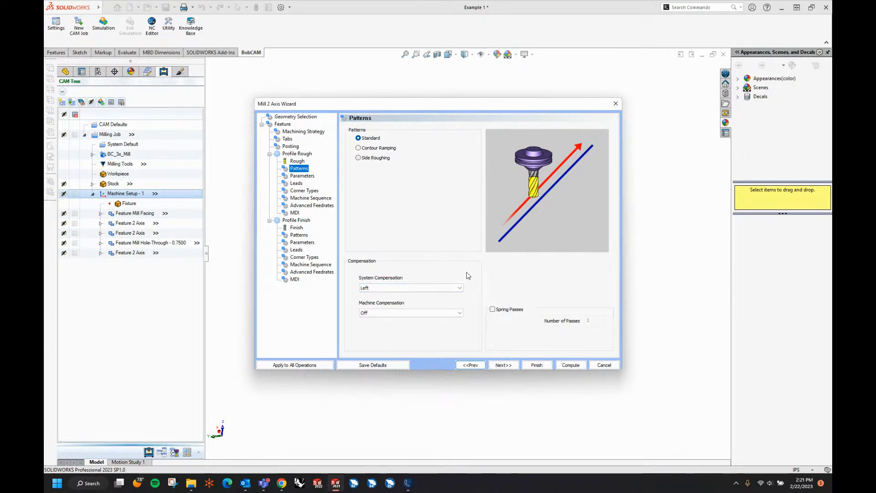
left_click(509, 368)
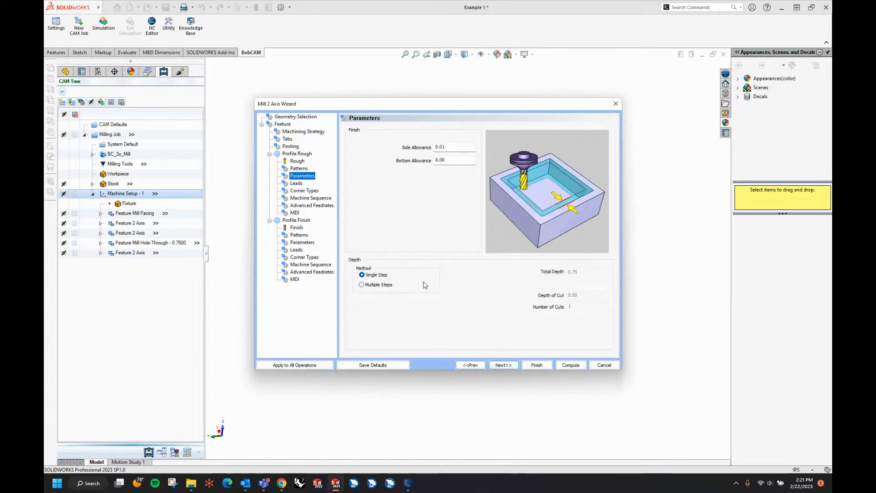
left_click(381, 286)
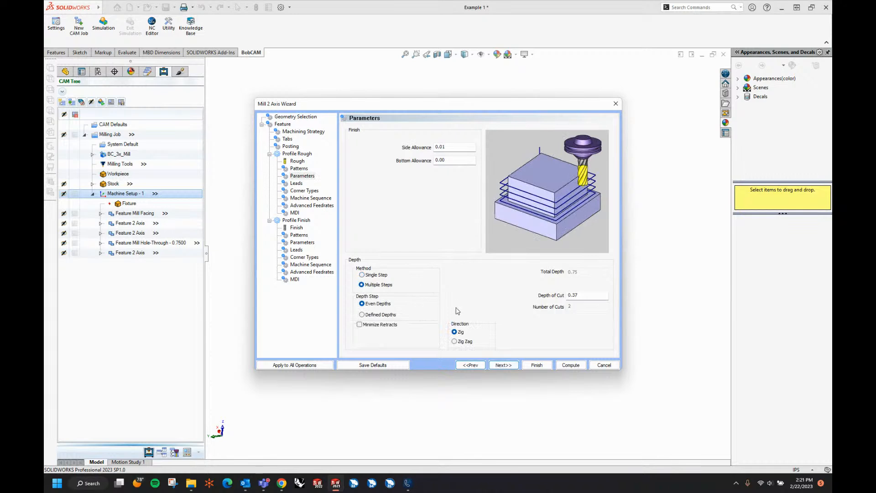
left_click(387, 325)
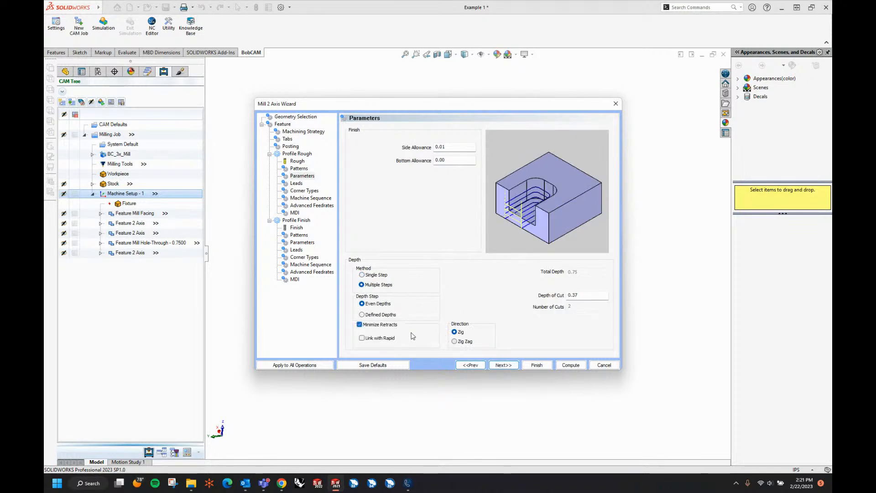
Give the Profile Rough operation a Right Angle lead-in with a length of 0.10
left_click(504, 366)
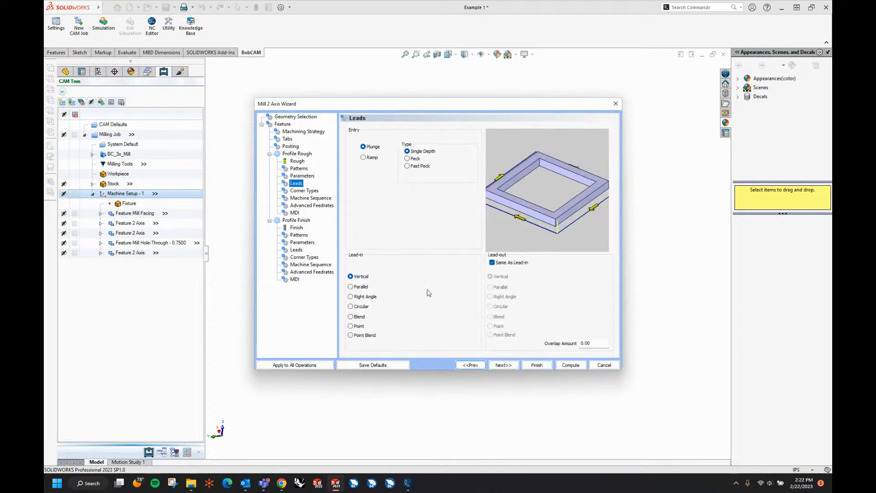
left_click(361, 297)
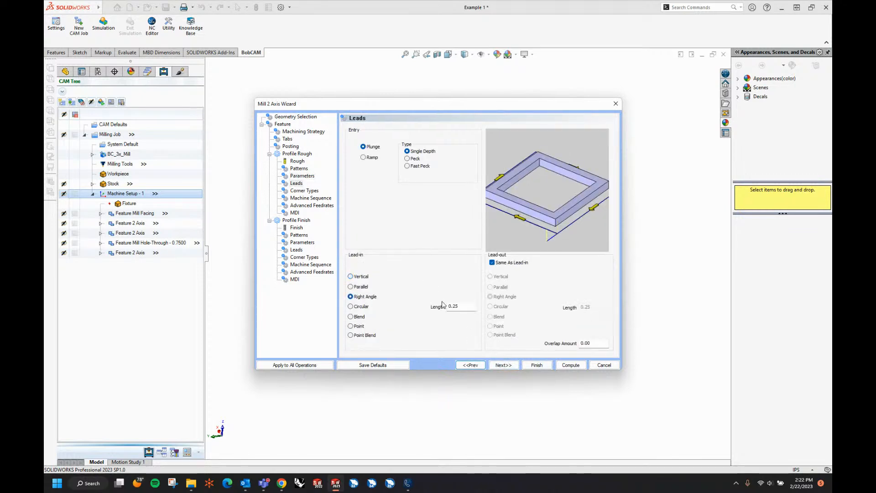
double_click(464, 307)
type("0.10")
key("Tab")
Keep the remaining Profile Rough settings, turn off the system tool for Profile Finish and choose its tool from the list
left_click(504, 365)
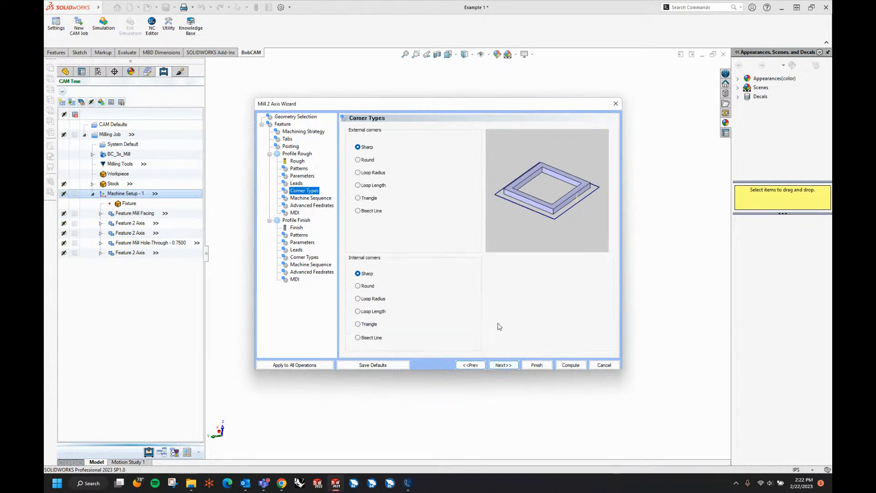
left_click(516, 367)
left_click(517, 366)
left_click(516, 366)
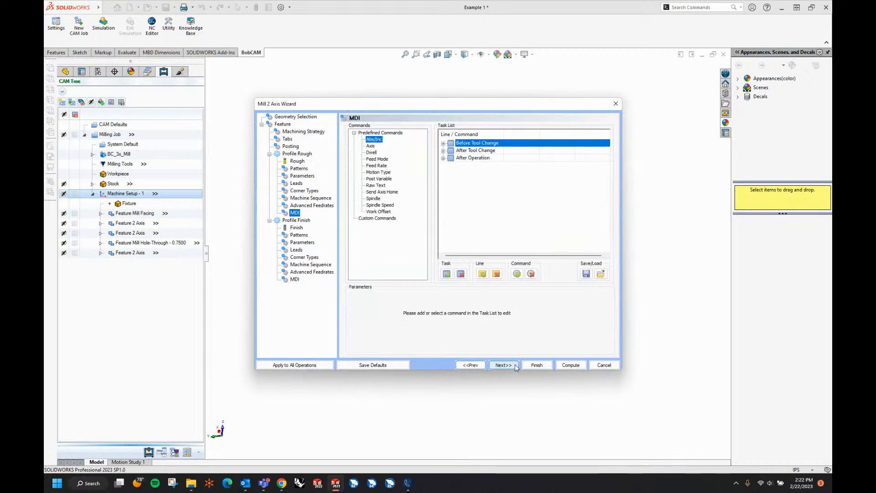
left_click(515, 364)
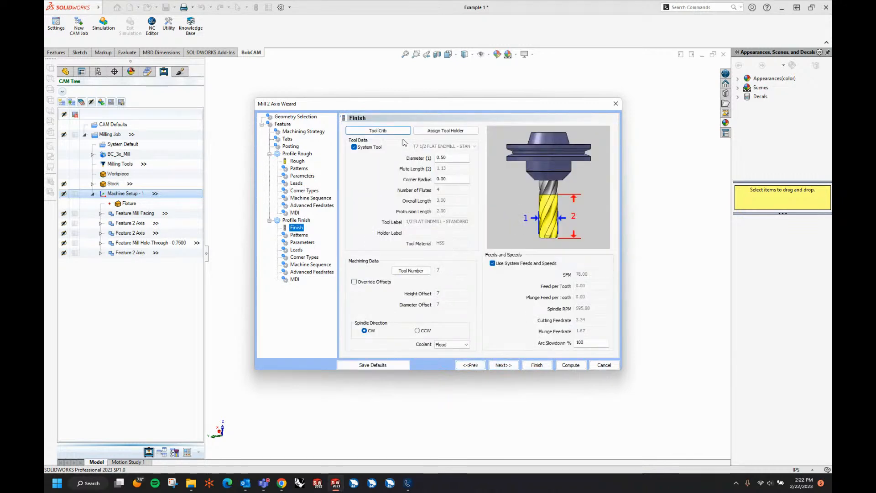
left_click(354, 147)
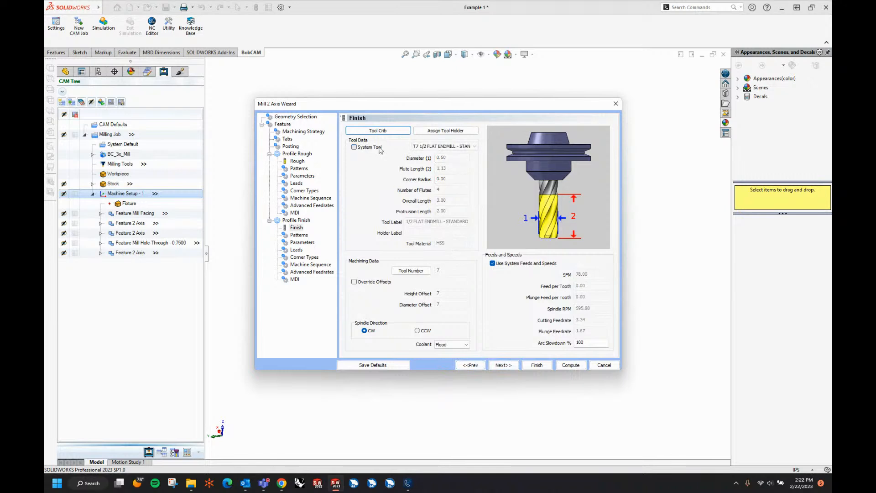
left_click(445, 146)
left_click(446, 155)
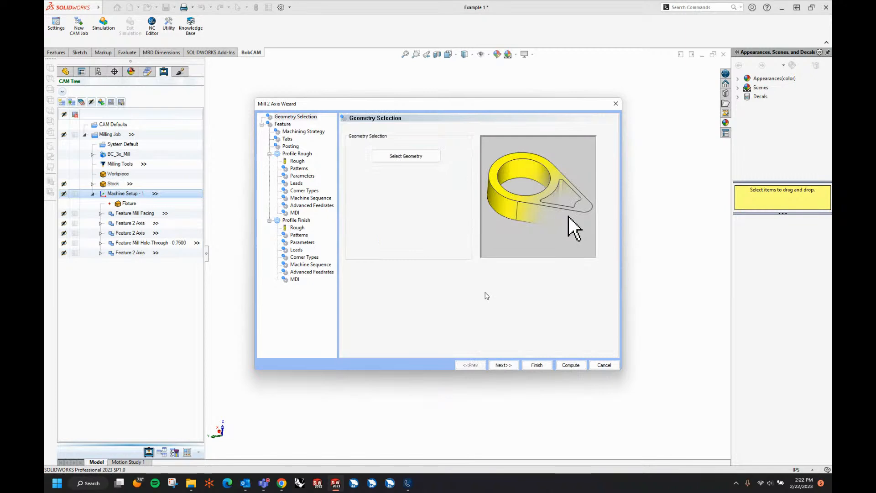
Try to reopen the tool, Patterns and Parameters settings of the Profile Finish operation
left_click(502, 365)
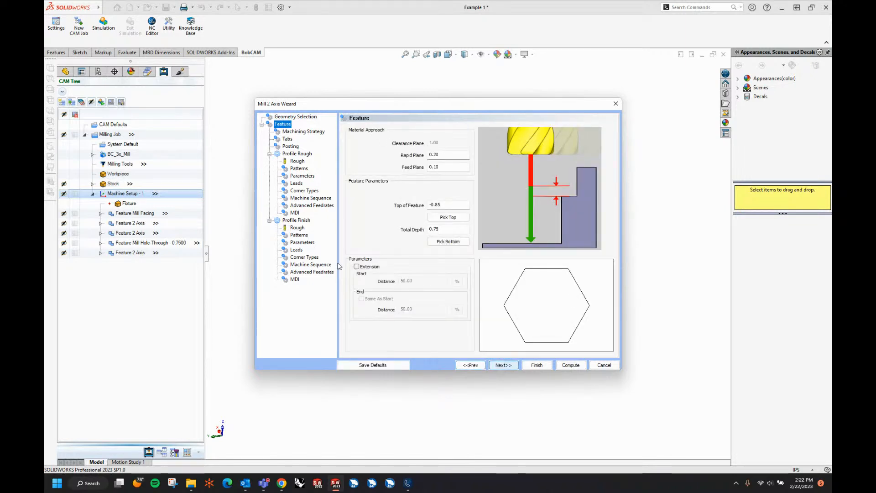
left_click(297, 228)
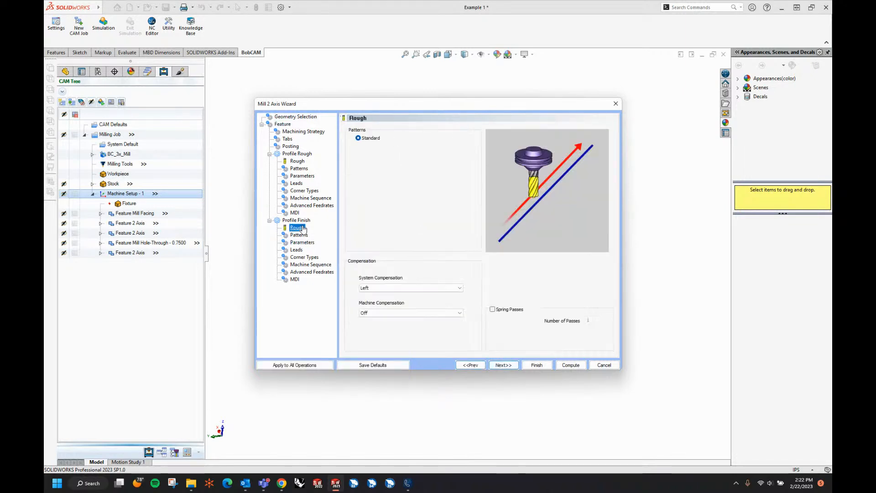
left_click(299, 235)
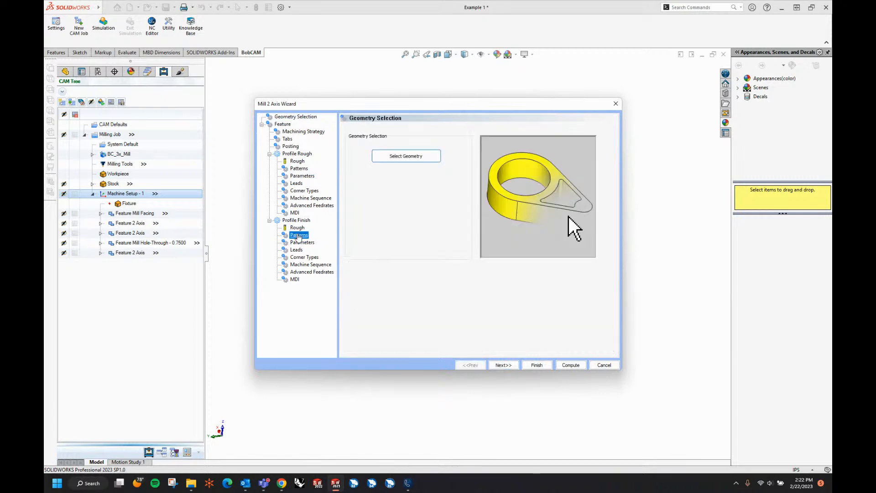
left_click(297, 228)
left_click(299, 235)
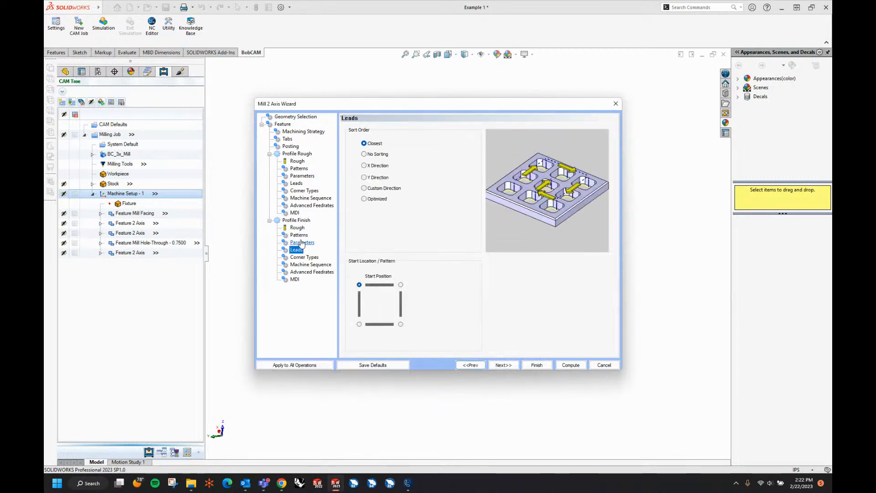
left_click(302, 243)
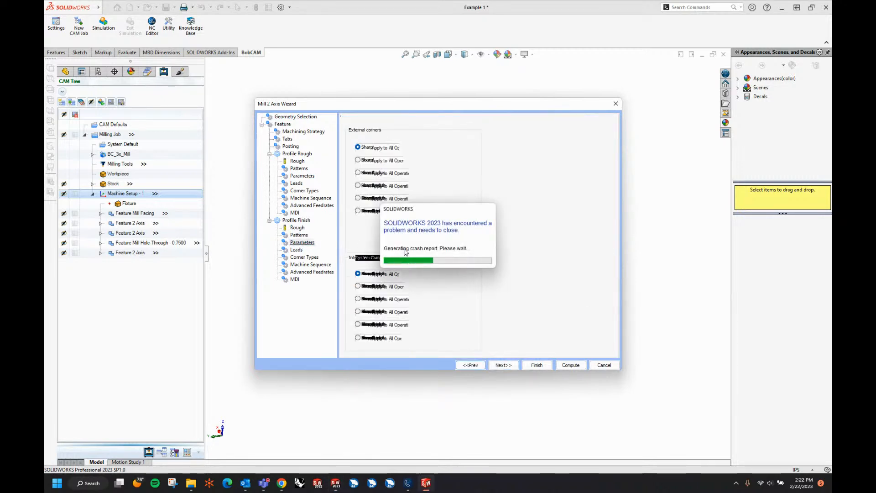
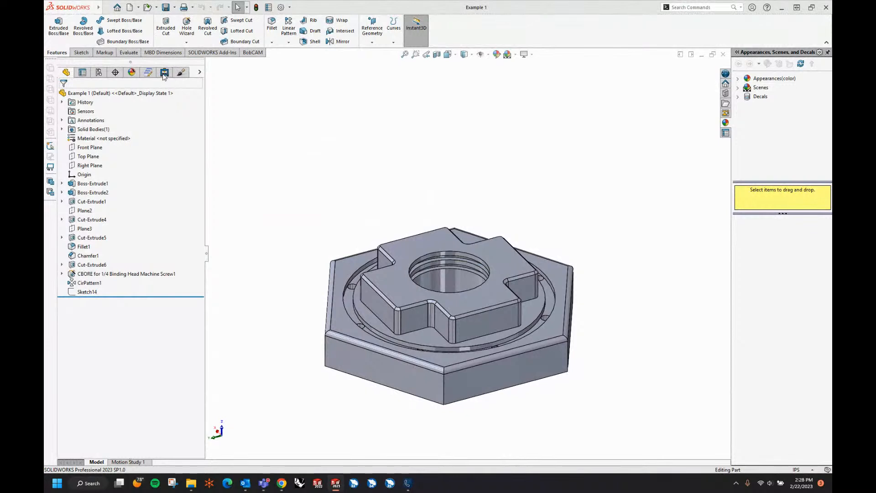
Create a new milling job using the BC_3x_Mill machine, with the stock wizard enabled
left_click(164, 74)
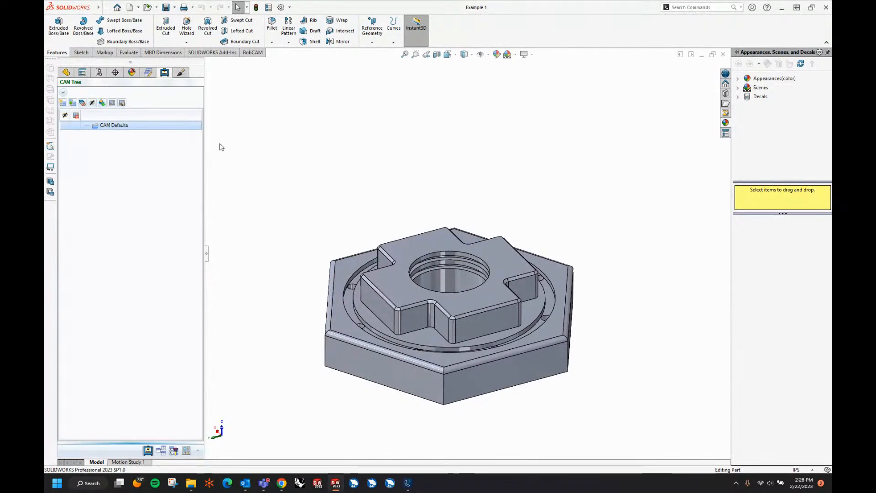
right_click(124, 127)
left_click(135, 132)
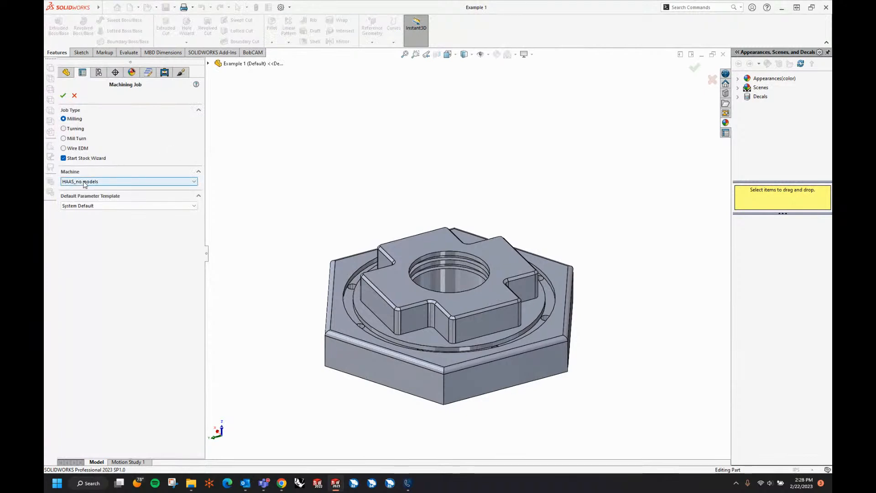
left_click(100, 182)
scroll(101, 221, "up", 10)
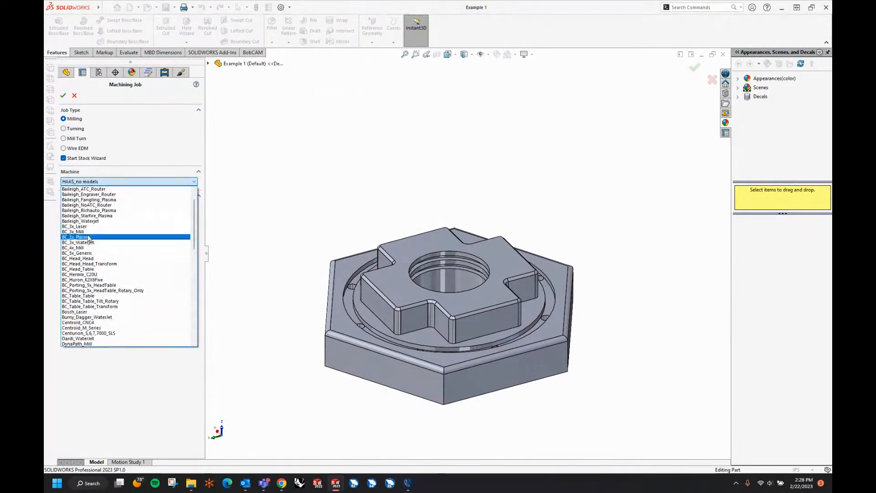
left_click(75, 232)
left_click(63, 95)
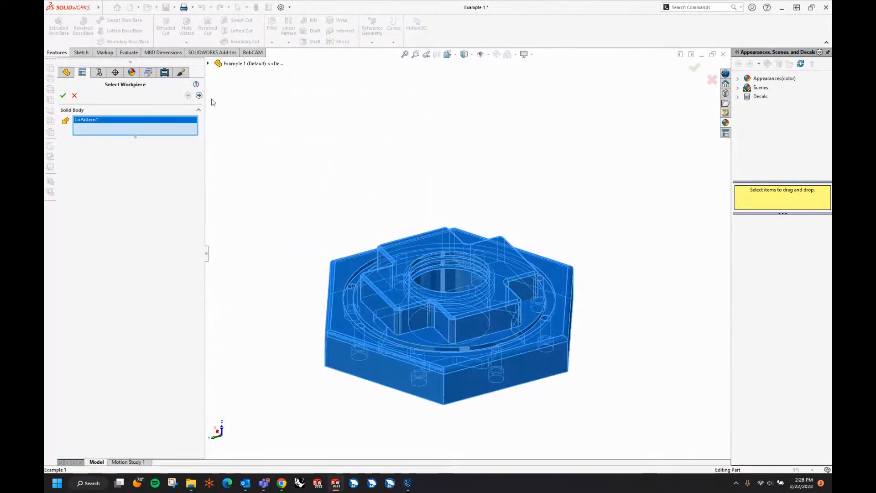
Accept the part as workpiece and enter a box stock size of 6.25 × 7 × 2 in
left_click(199, 95)
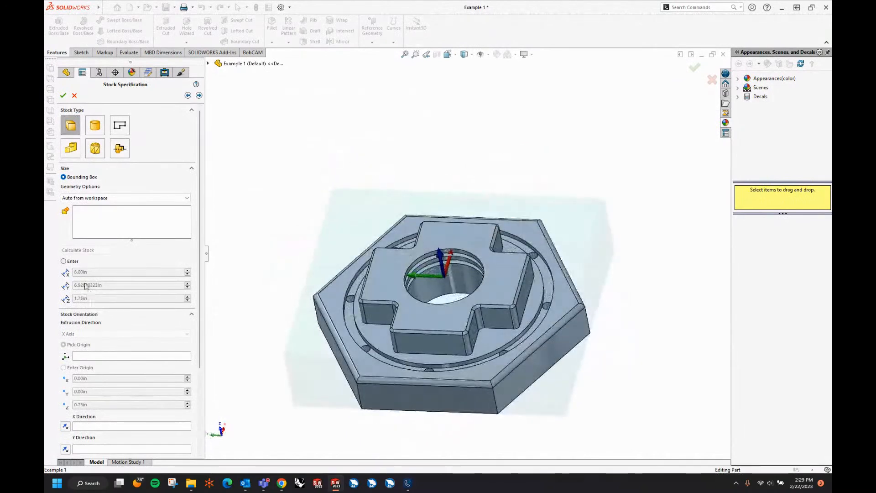
left_click(64, 261)
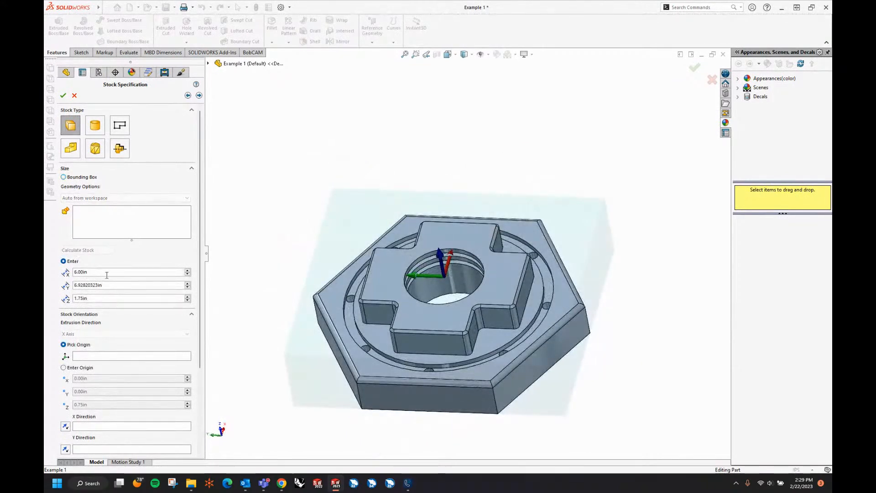
type("6.25")
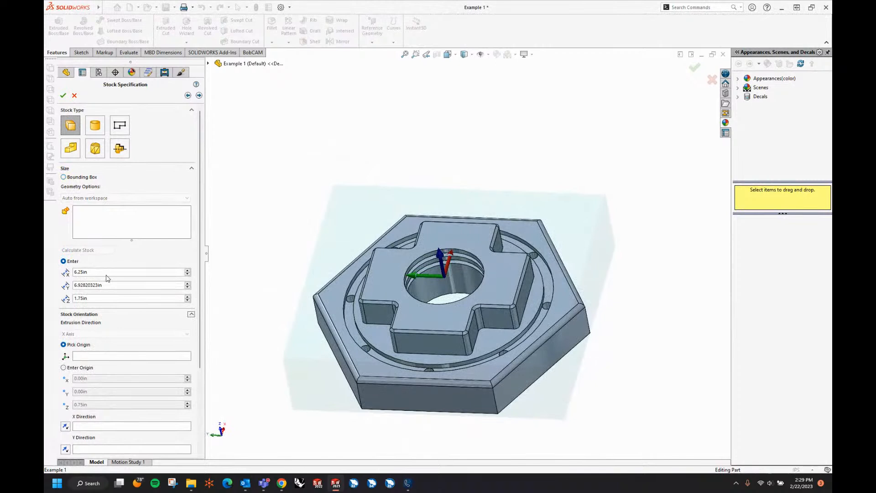
left_click(109, 285)
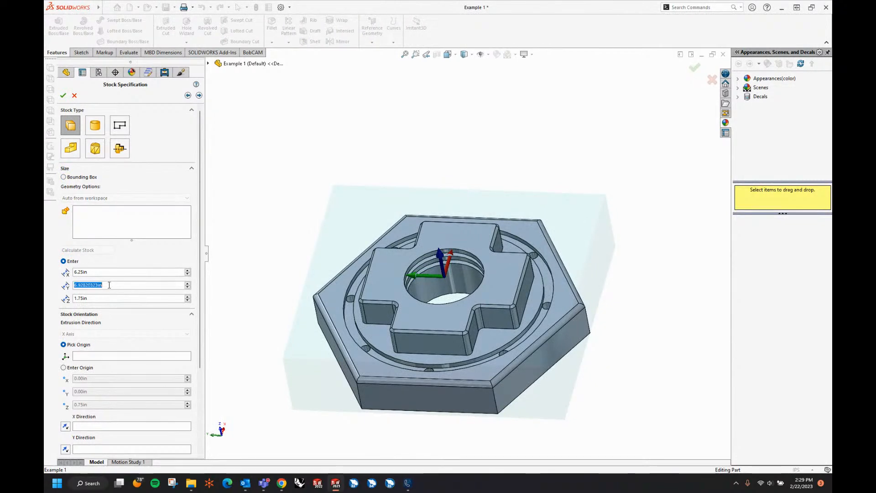
type("7")
key("Return")
type("2")
key("Return")
Switch the stock orientation to an entered origin and set its Z value to 0.80 in
middle_click_drag(503, 292, 509, 259)
left_click(63, 368)
middle_click_drag(538, 310, 535, 284)
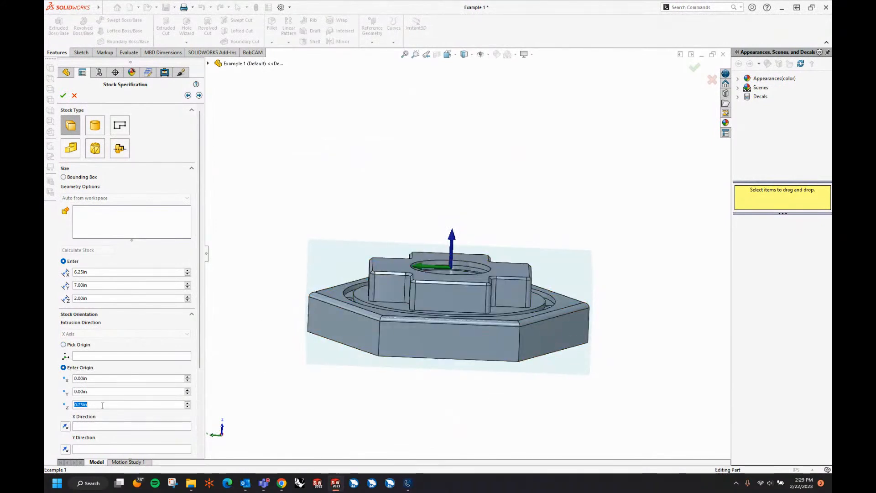
key("BackSpace")
type(".8")
key("Tab")
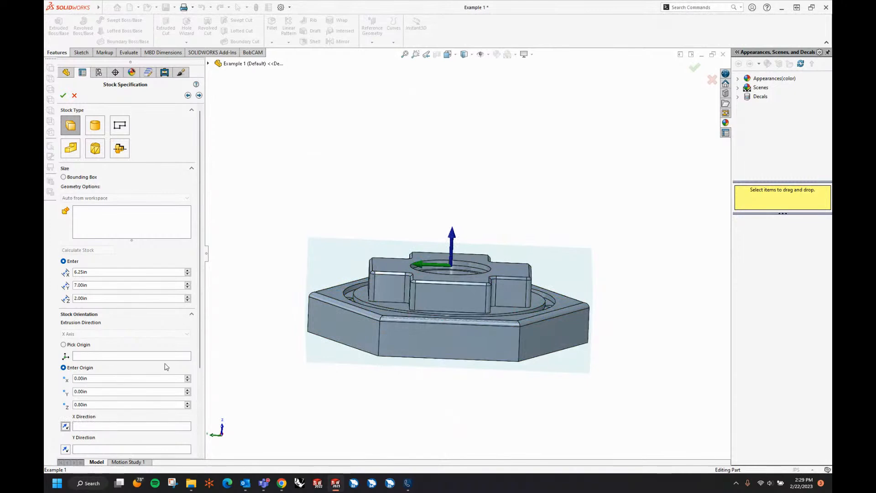
scroll(116, 409, "down", 5)
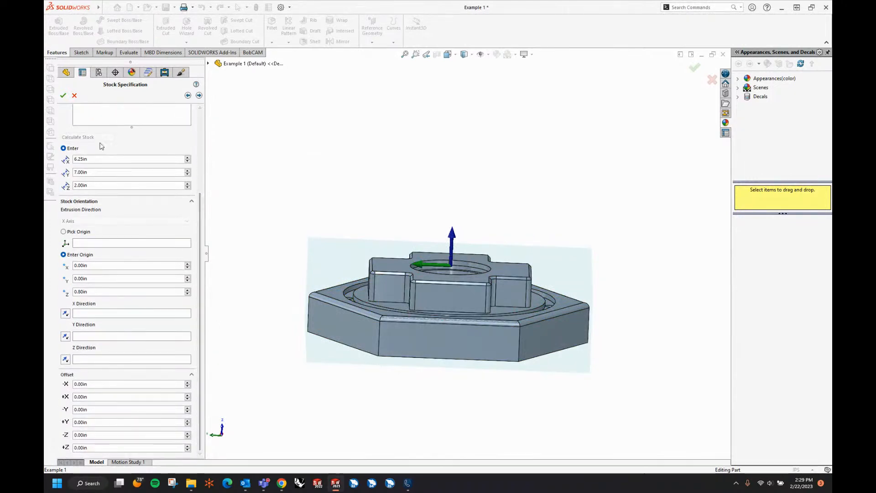
Place the machine setup origin at the centre of the stock's top face and align X with its long near upper edge
left_click(199, 94)
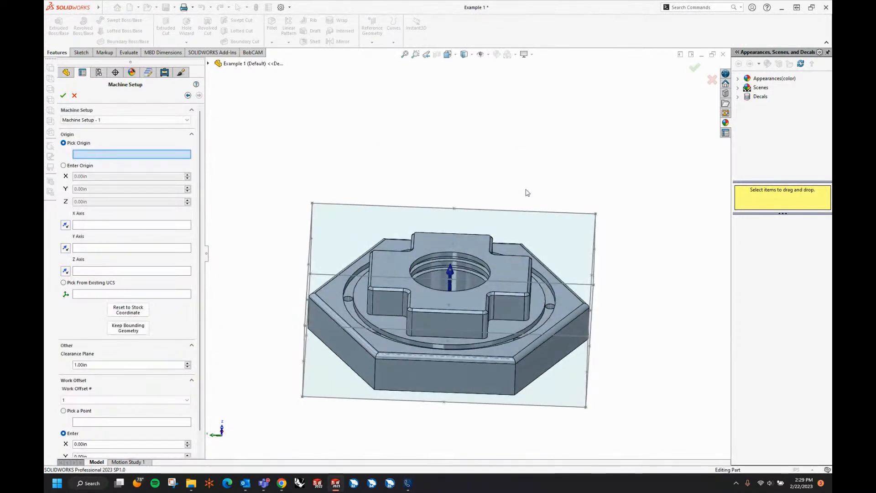
left_click(450, 267)
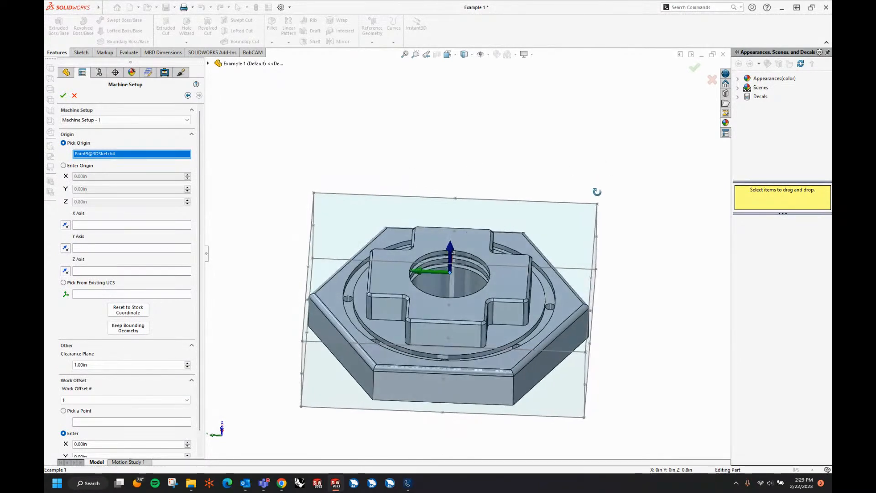
left_click(112, 224)
left_click(551, 400)
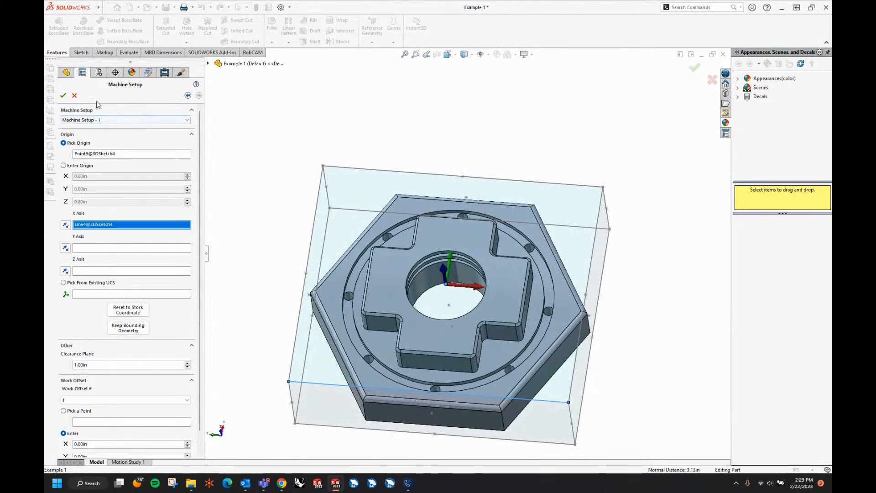
left_click(63, 95)
Edit the stock and set its Z size to 1.75 in
right_click(130, 194)
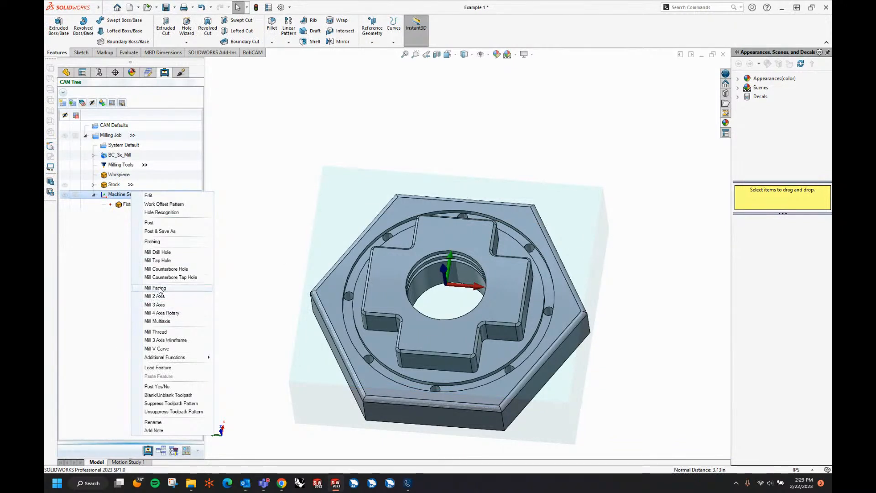
right_click(107, 184)
left_click(119, 189)
double_click(112, 298)
key("BackSpace")
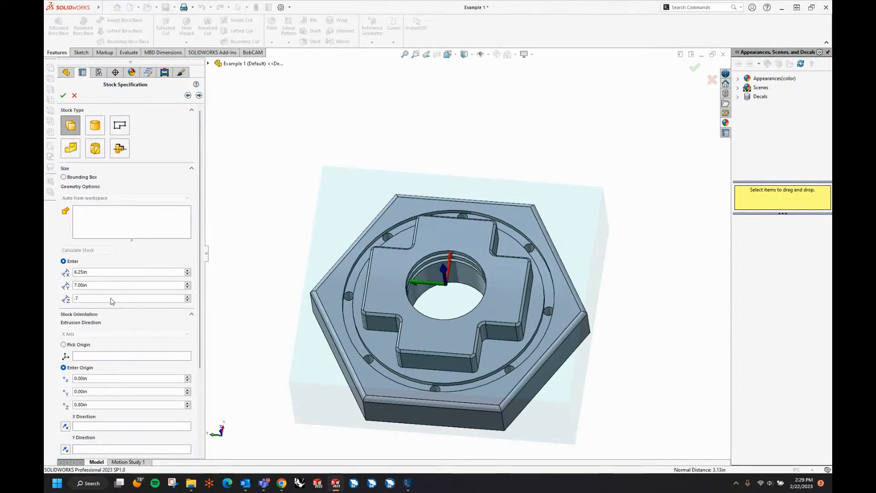
type("175")
key("Return")
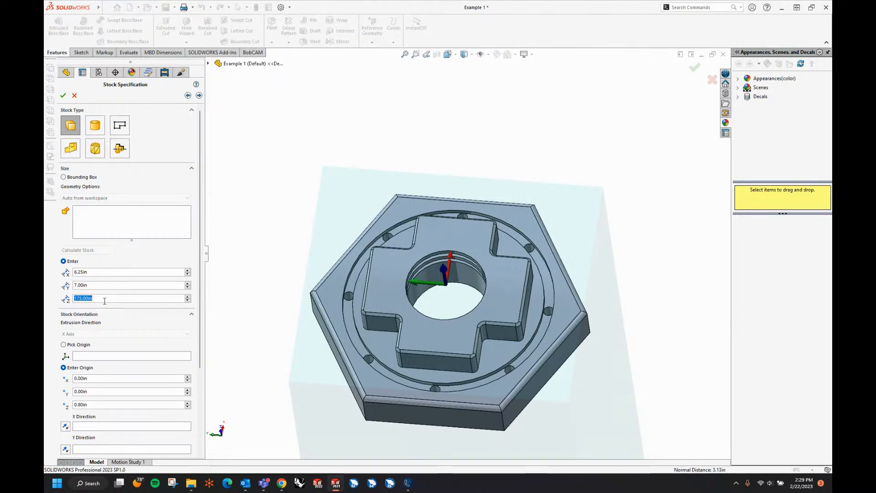
type("1")
key("Return")
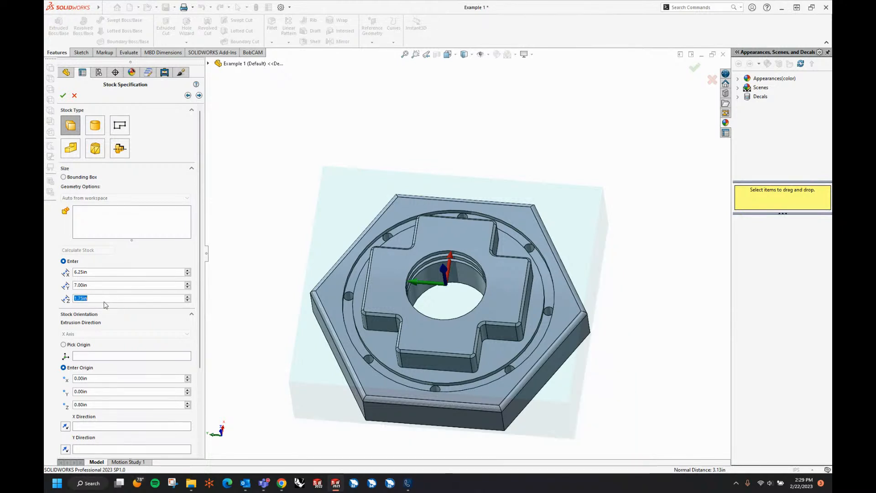
Set the stock origin's Z value to 0.75 in and accept the stock changes
scroll(138, 330, "down", 3)
double_click(103, 310)
key("BackSpace")
type(".750")
key("Return")
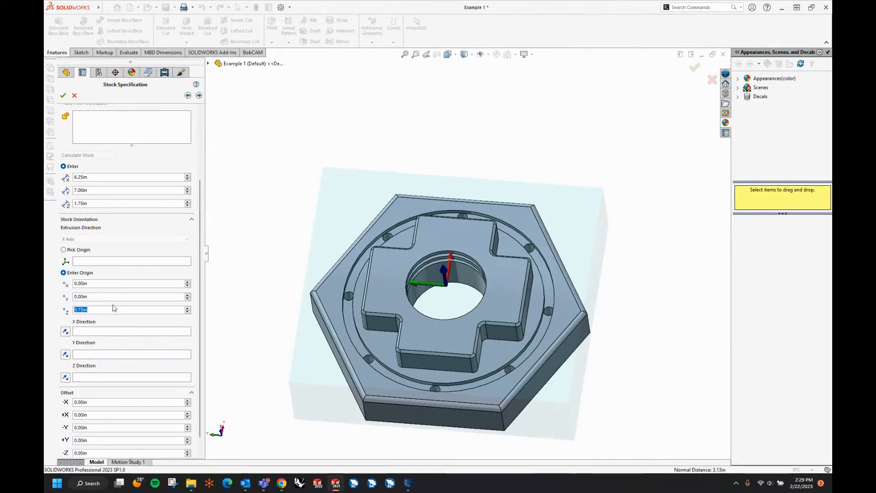
left_click(63, 96)
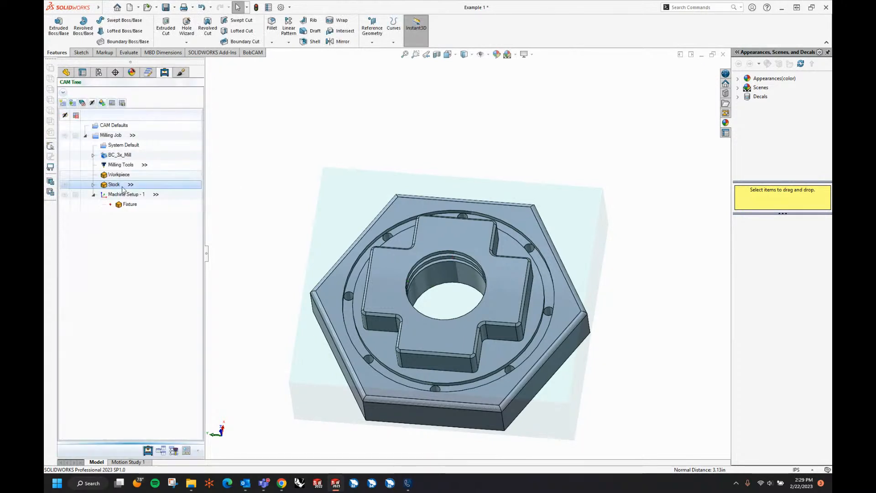
Edit Machine Setup - 1 and pick its origin again at the centre of the stock's top face
right_click(124, 197)
left_click(130, 202)
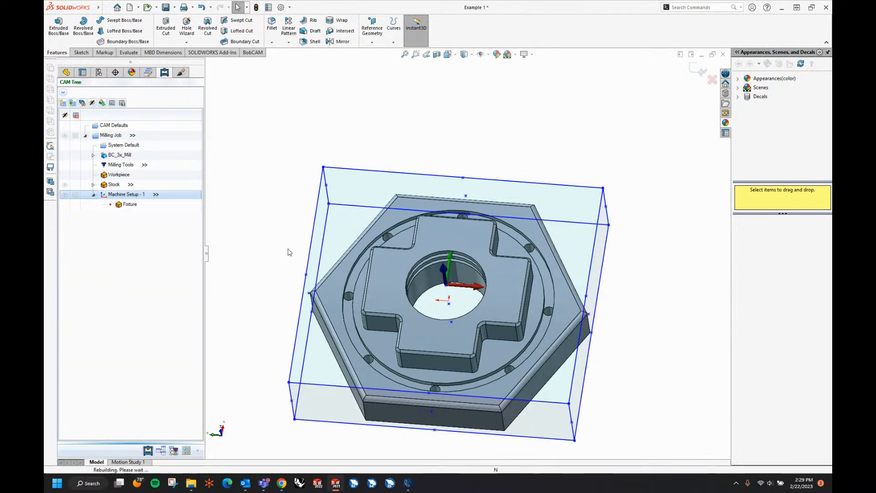
left_click(447, 289)
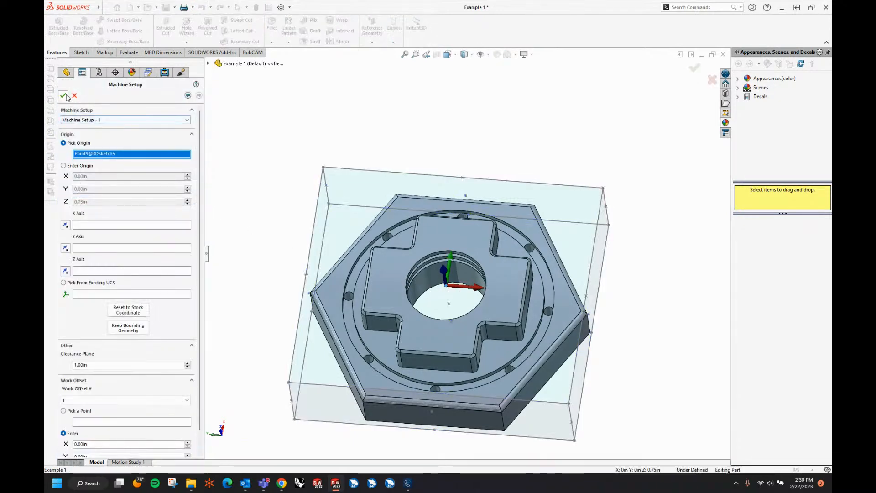
Add a Mill 2 Axis feature to Machine Setup - 1 using Sketch14 and its four outer rectangle lines as geometry
right_click(129, 197)
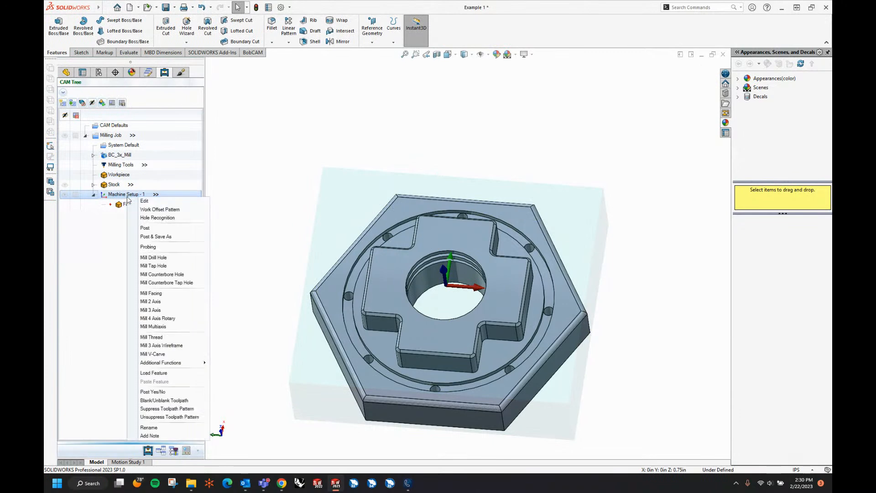
left_click(164, 302)
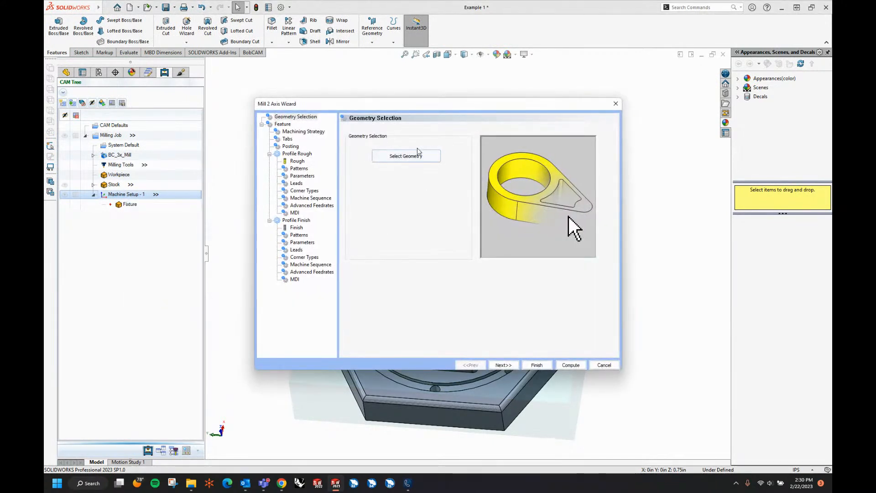
left_click(417, 161)
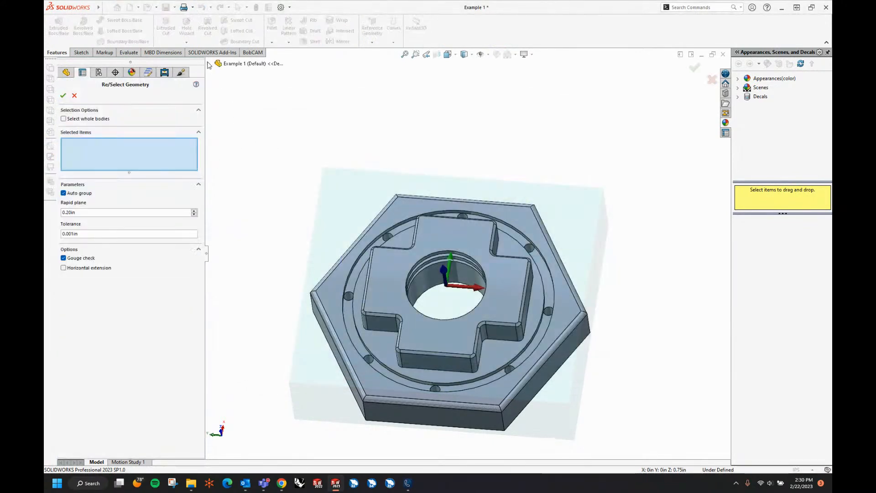
left_click(243, 263)
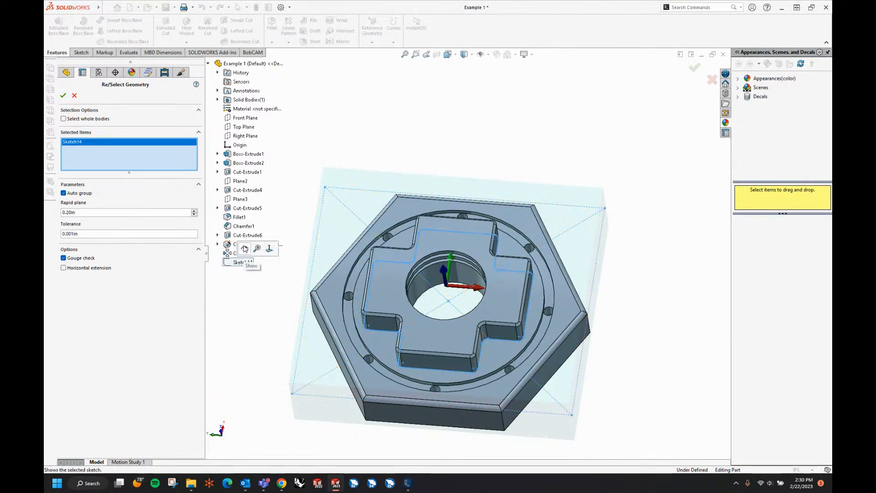
left_click(357, 189)
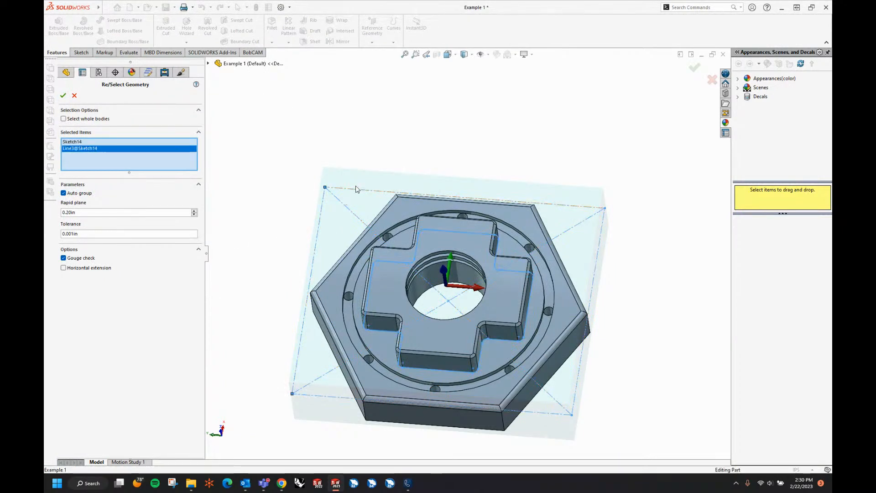
left_click(599, 236)
left_click(602, 248)
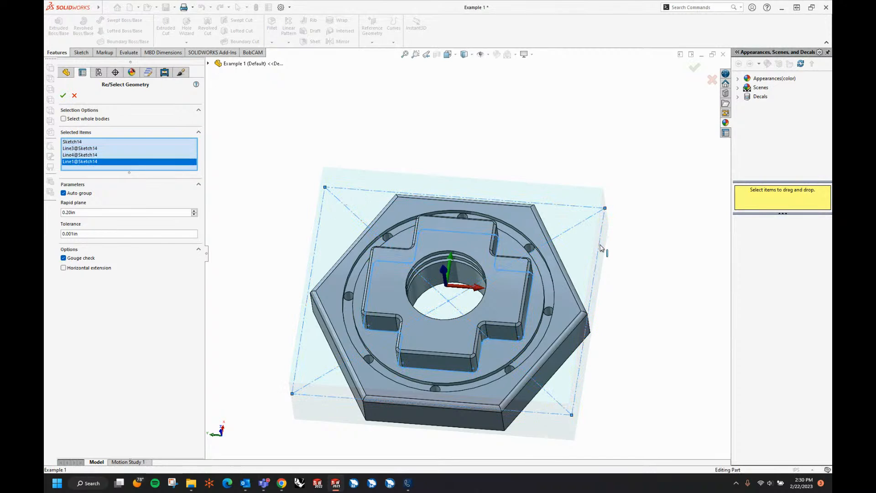
left_click(543, 413)
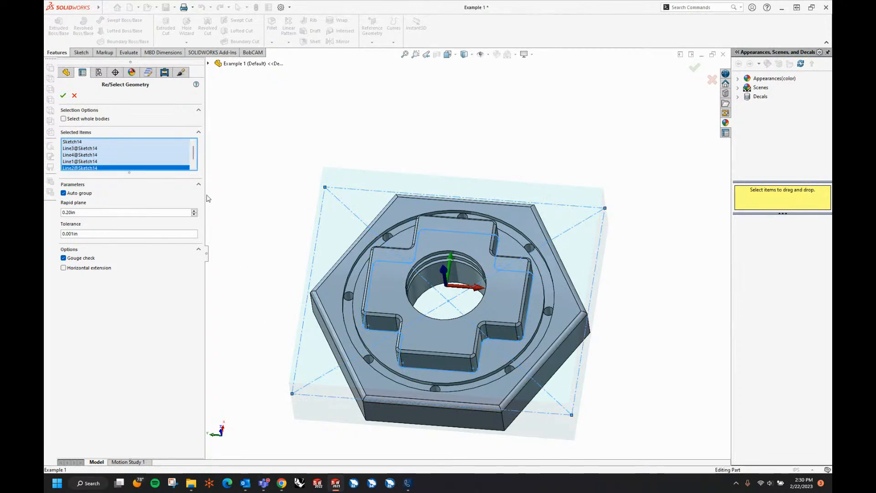
left_click(62, 98)
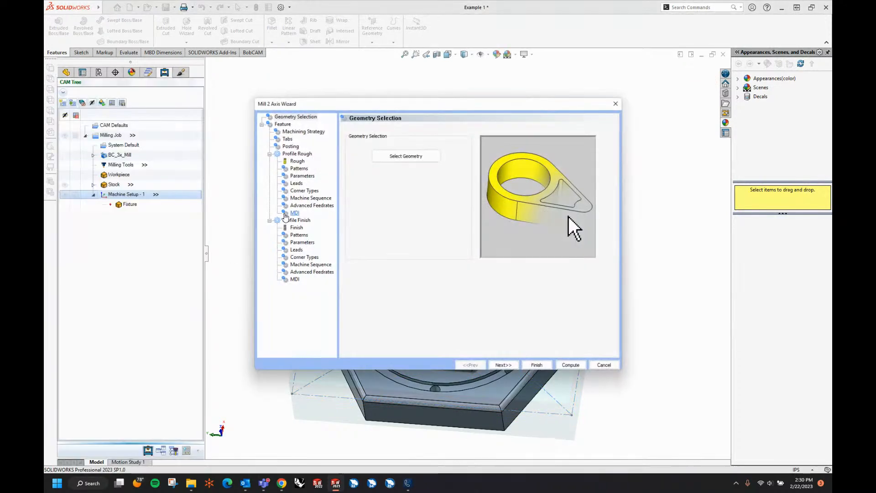
Give the cross feature the Pocketing strategy and set the pocket roughing tool's diameter to 0.63 in
left_click(503, 365)
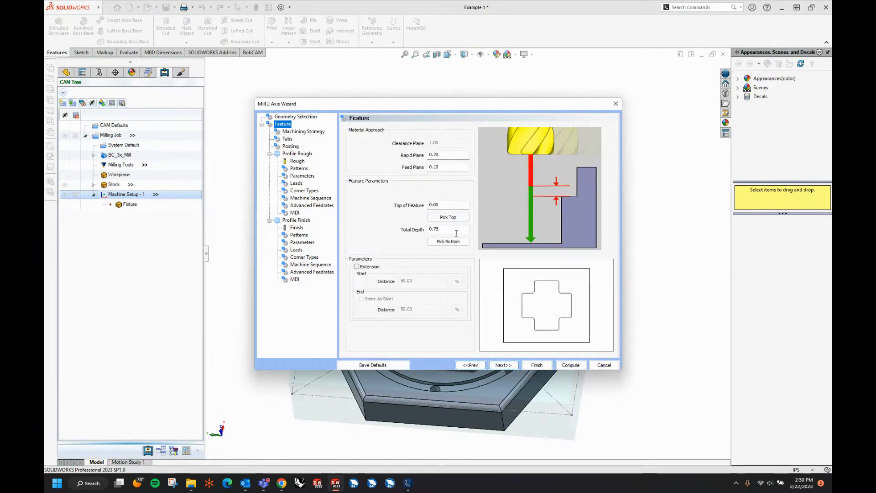
left_click(510, 366)
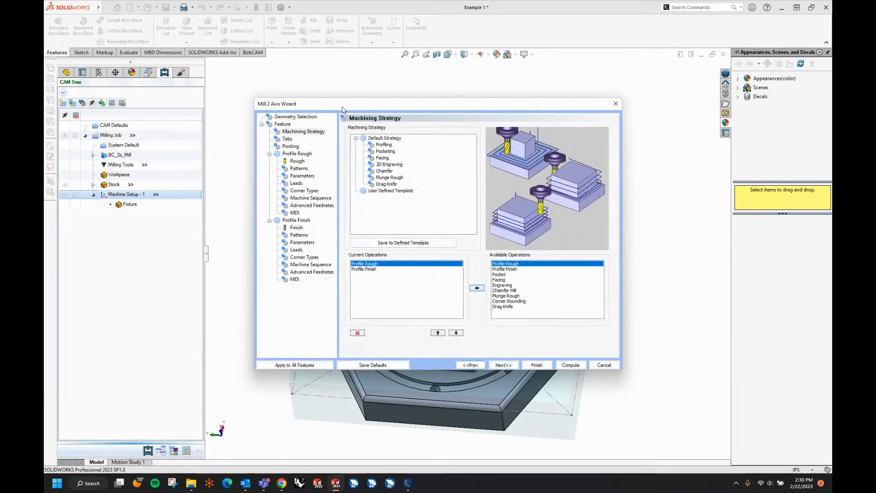
left_click(378, 153)
left_click(504, 366)
left_click(505, 366)
left_click(506, 366)
double_click(457, 158)
type(".63")
key("Tab")
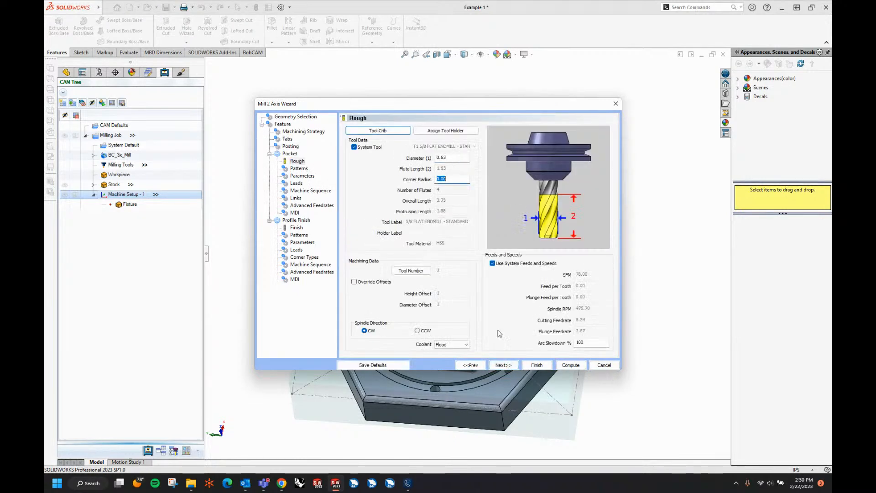
Use the Offset Pocket Out pattern for the pocket and cut it in multiple even depth steps of 0.38 in
left_click(503, 366)
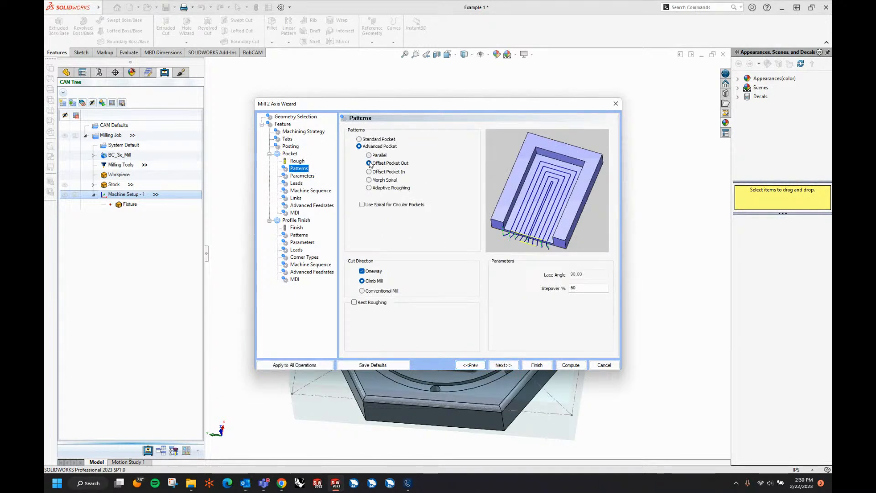
left_click(508, 365)
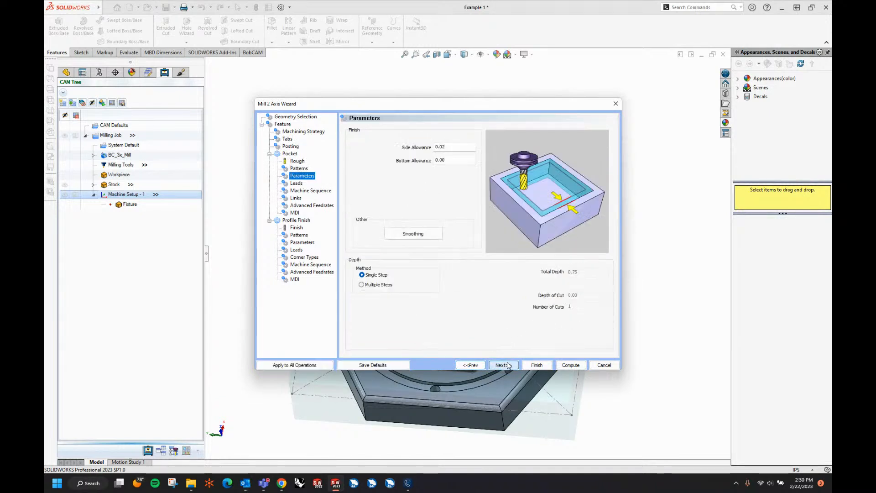
left_click(383, 285)
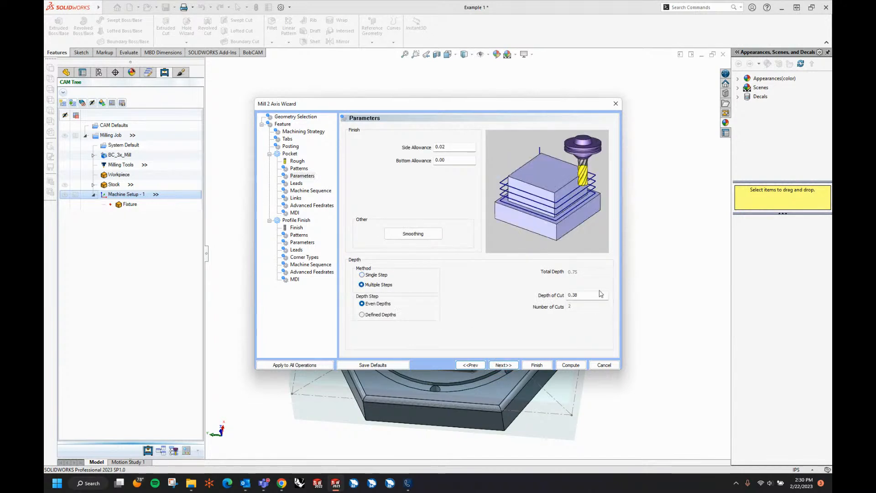
left_click(504, 366)
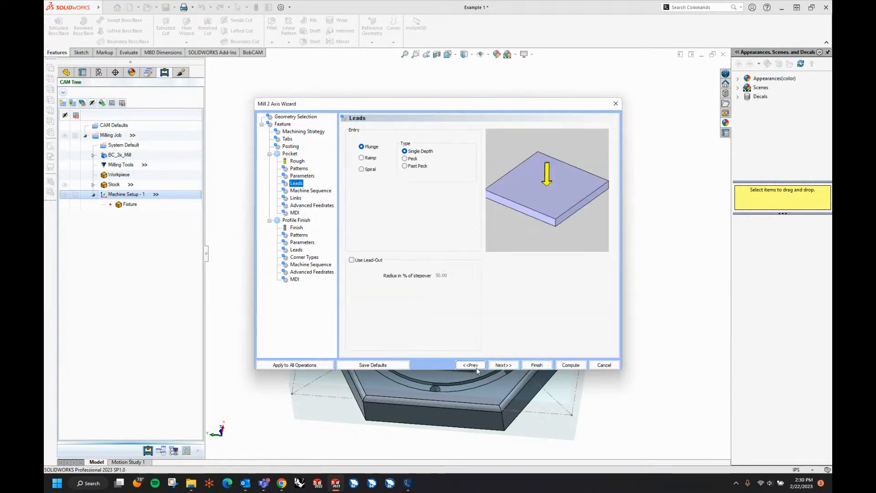
Keep the remaining pocket settings and set the profile finishing tool's diameter to 0.25 in
left_click(504, 365)
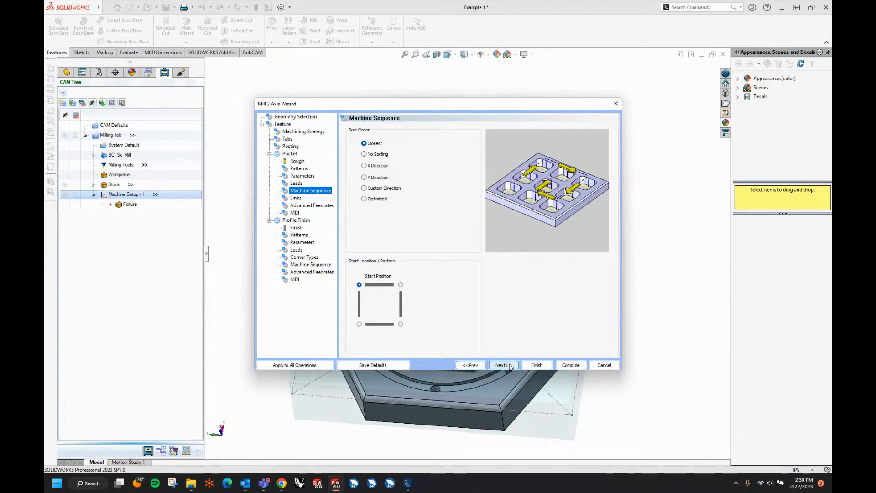
left_click(504, 365)
left_click(503, 365)
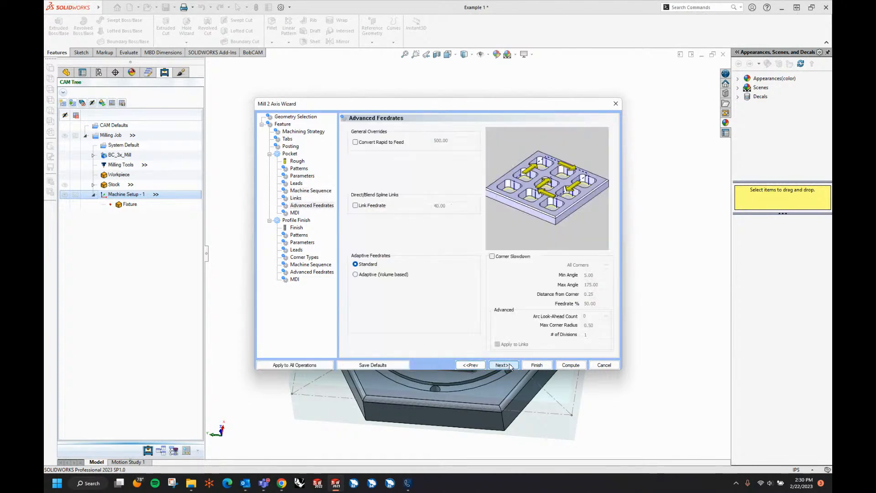
left_click(504, 365)
left_click(503, 365)
type("0.25")
key("Tab")
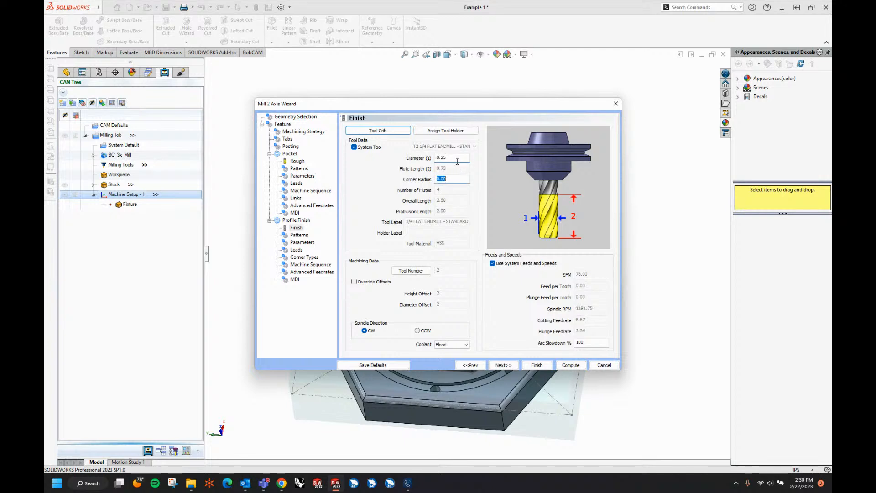
Give the profile finish operation a Right Angle lead-in with a length of 0.1 in
left_click(504, 365)
left_click(504, 366)
left_click(504, 365)
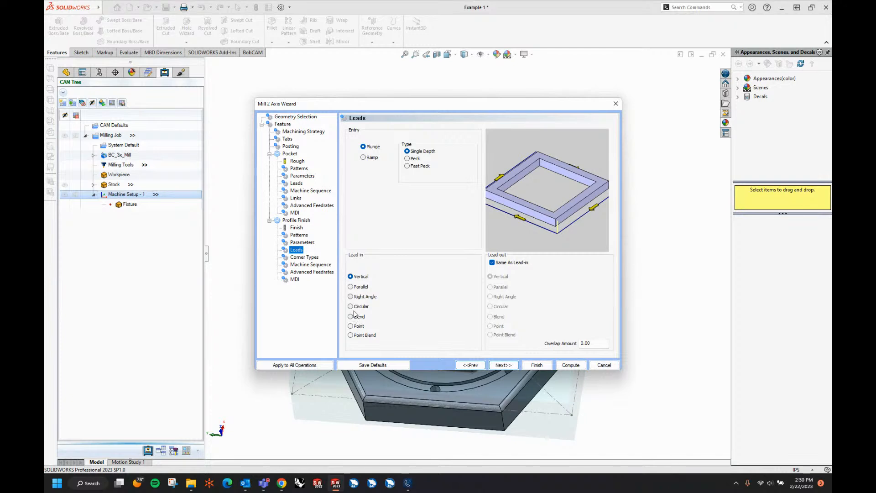
left_click(350, 296)
double_click(461, 308)
type(".1")
key("Tab")
Keep the remaining profile finish settings and compute the cross feature's pocket and finish toolpaths
left_click(511, 365)
left_click(511, 365)
left_click(512, 365)
left_click(511, 365)
left_click(559, 367)
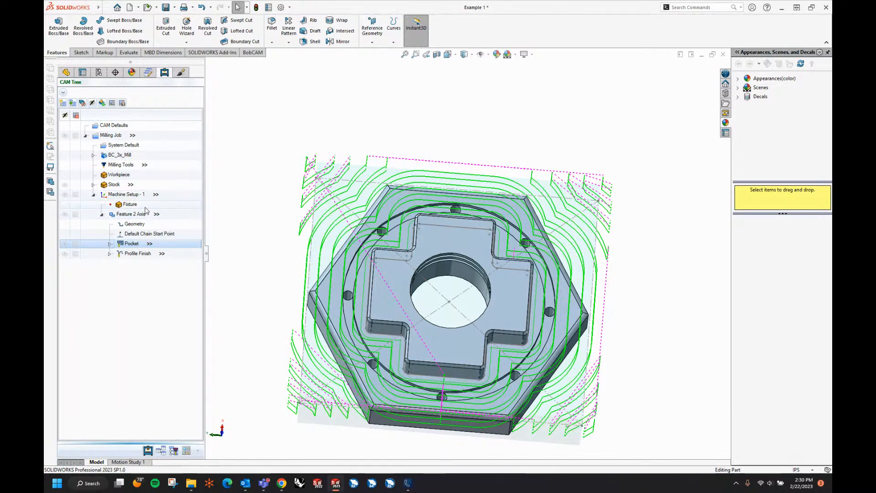
Add another Mill 2 Axis feature to Machine Setup - 1 using the outer circular groove edge around the cross as geometry
right_click(121, 195)
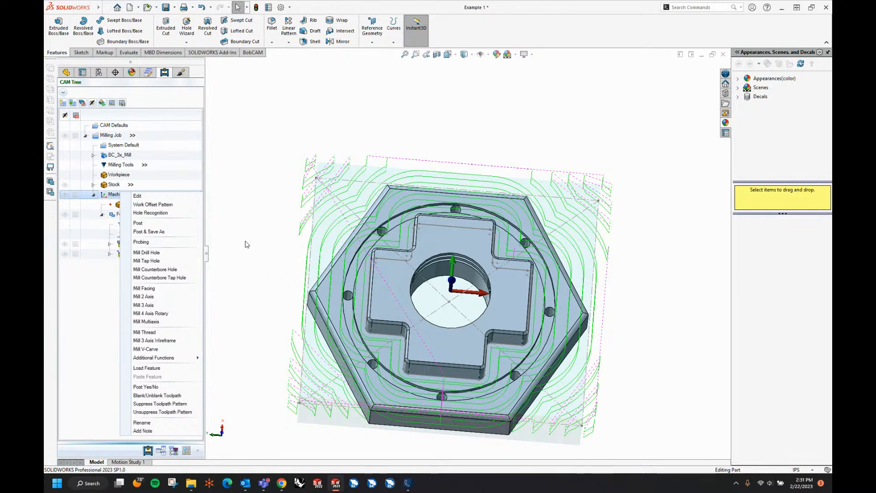
left_click(144, 296)
left_click(406, 155)
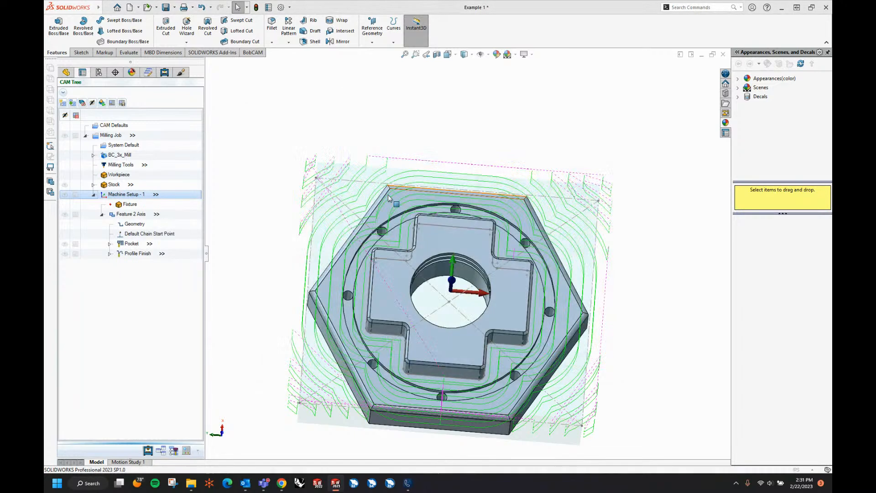
left_click(371, 240)
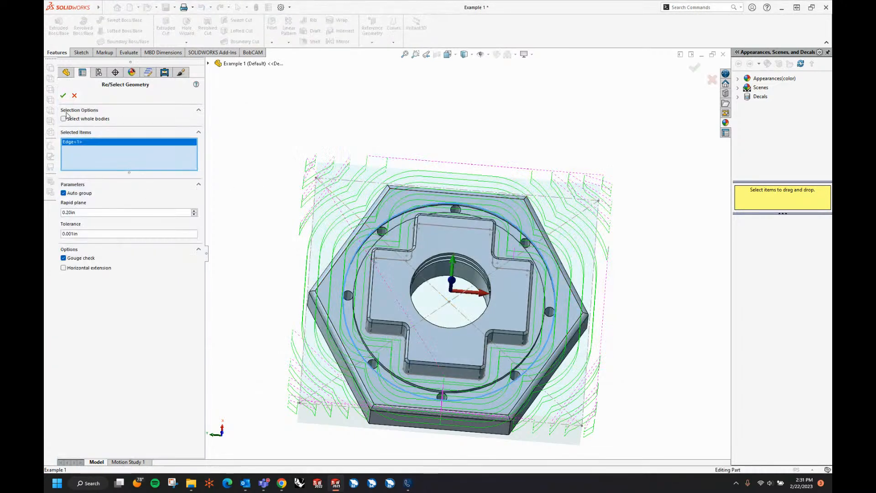
left_click(63, 95)
Pick the new feature's top from the outer circular groove edge and its bottom from the edge at the upper-left small hole
left_click(501, 366)
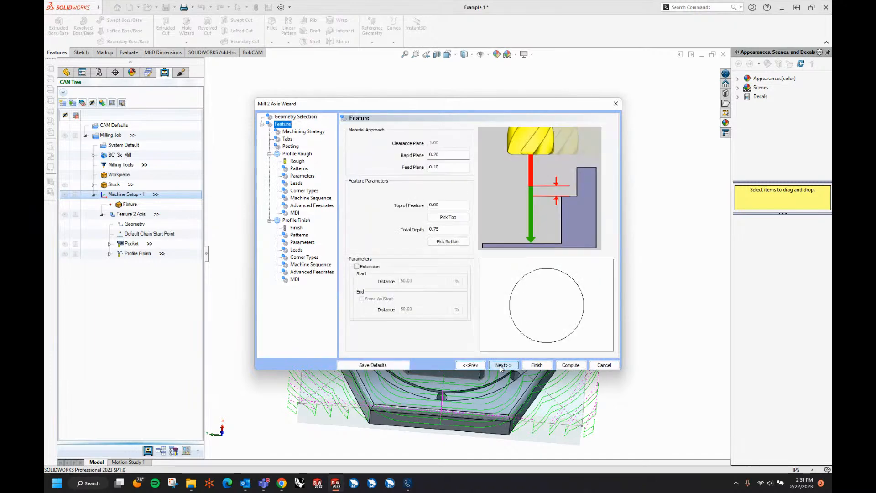
left_click(448, 217)
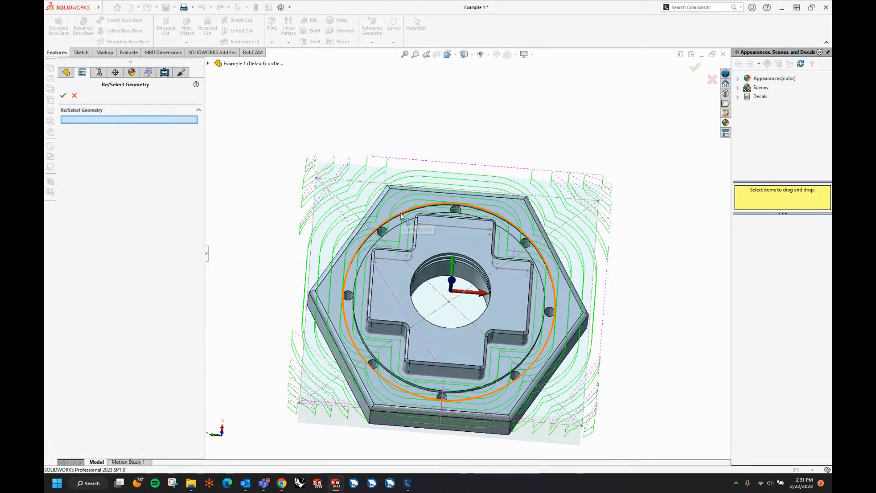
left_click(401, 215)
right_click(294, 156)
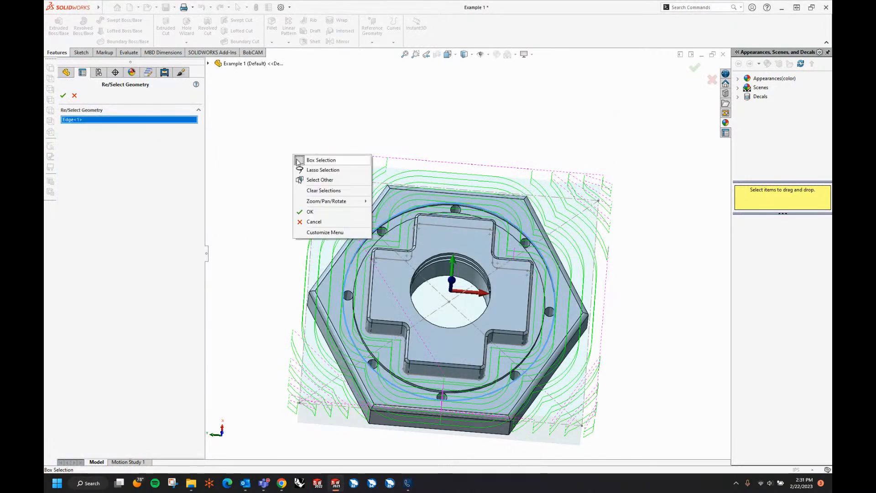
left_click(309, 213)
left_click(450, 242)
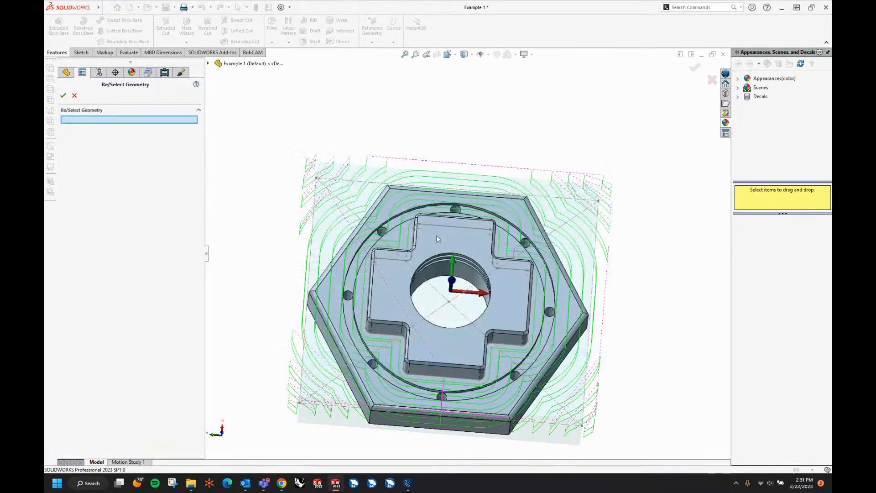
left_click(385, 231)
right_click(250, 189)
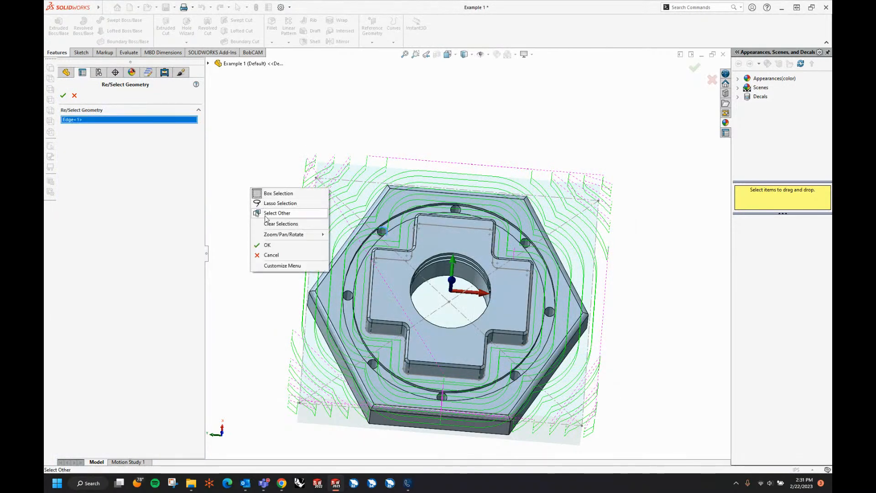
left_click(271, 247)
Remove the Profile Rough operation from the circular feature, keeping Profile Finish with the 1/4 in long flat endmill
left_click(501, 365)
left_click(358, 334)
left_click(500, 367)
left_click(500, 366)
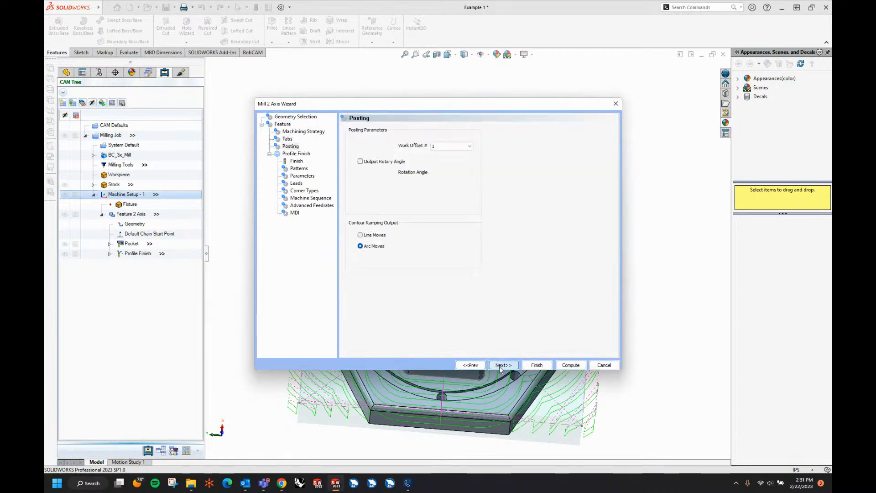
left_click(500, 366)
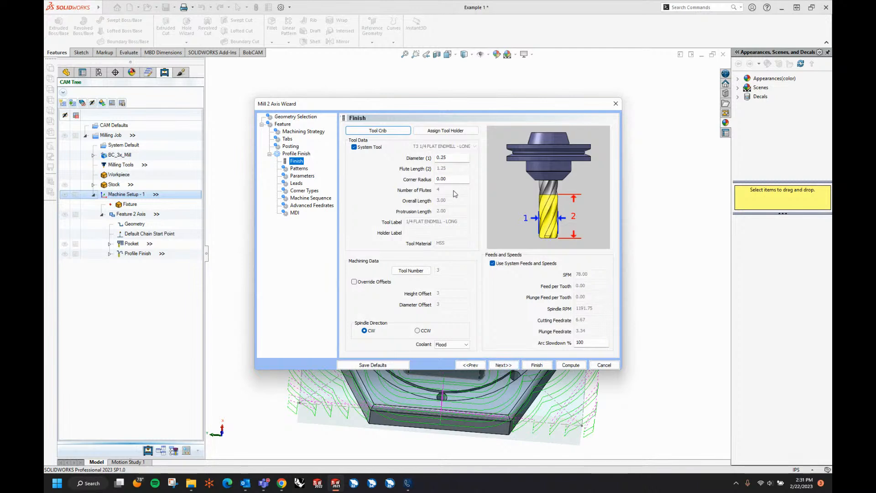
Enable one spring pass for the circular profile finish with Left system compensation and compute its toolpath
left_click(503, 366)
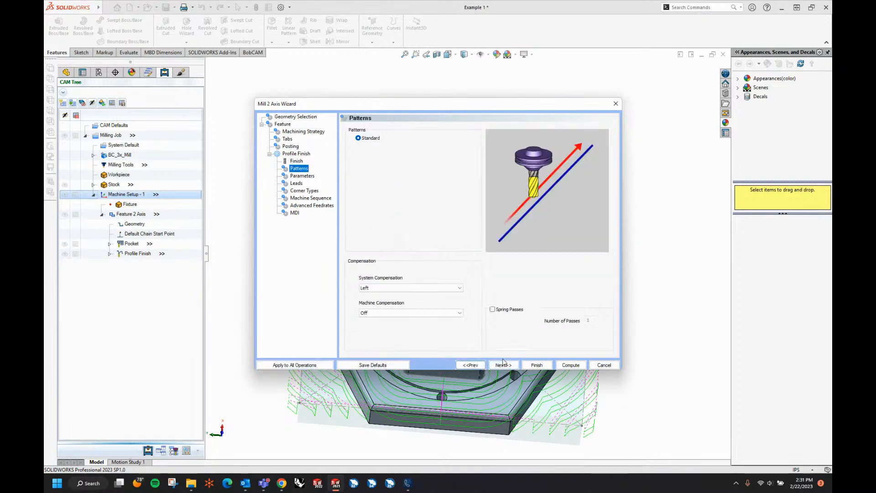
left_click(502, 311)
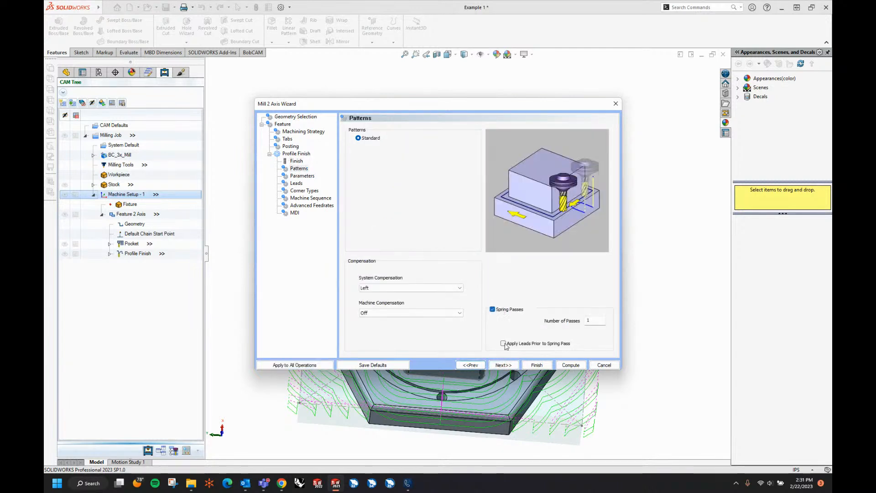
left_click(506, 367)
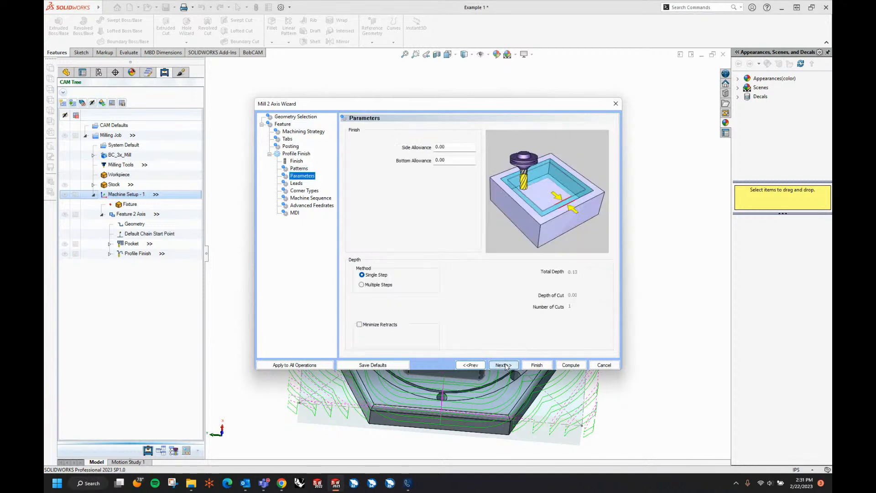
left_click(507, 367)
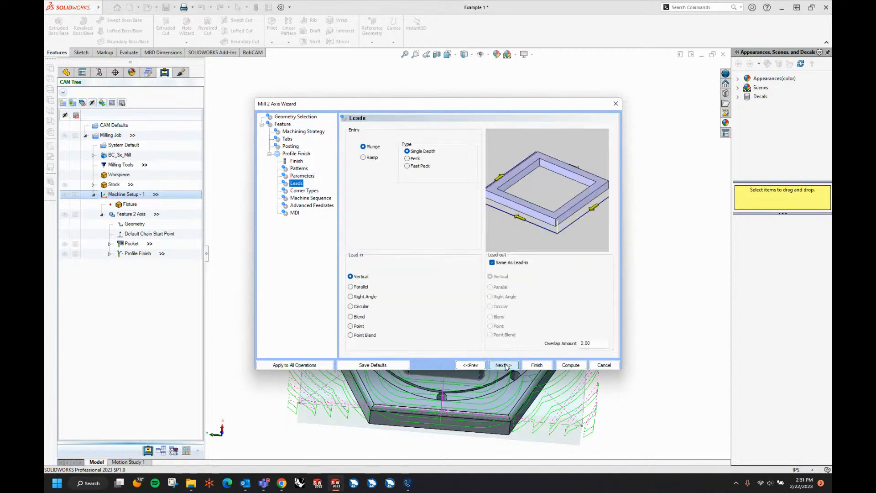
left_click(571, 365)
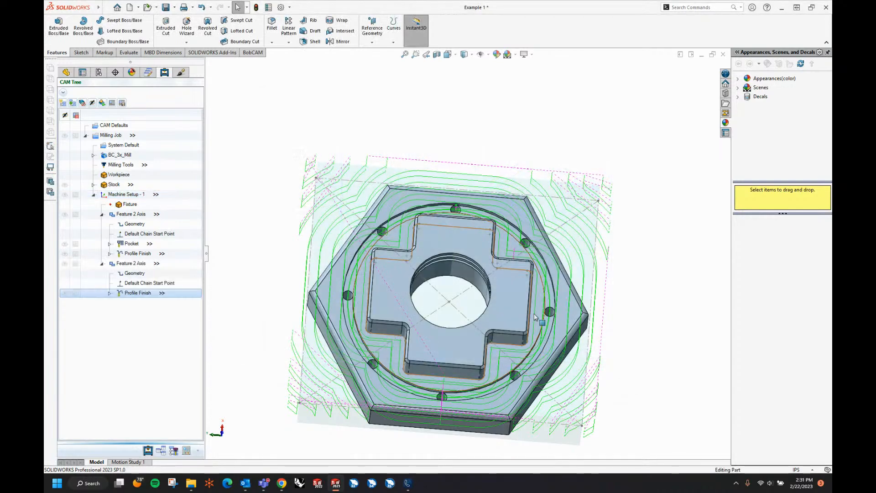
Collapse both Feature 2 Axis entries under Machine Setup - 1 and hide Sketch14 on the part
middle_click_drag(482, 279, 621, 323)
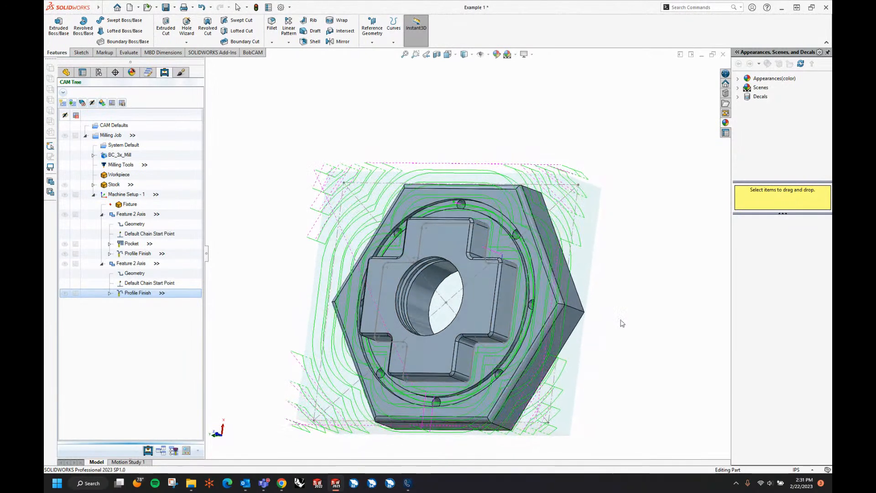
left_click(101, 263)
left_click(101, 214)
middle_click_drag(610, 280, 460, 265)
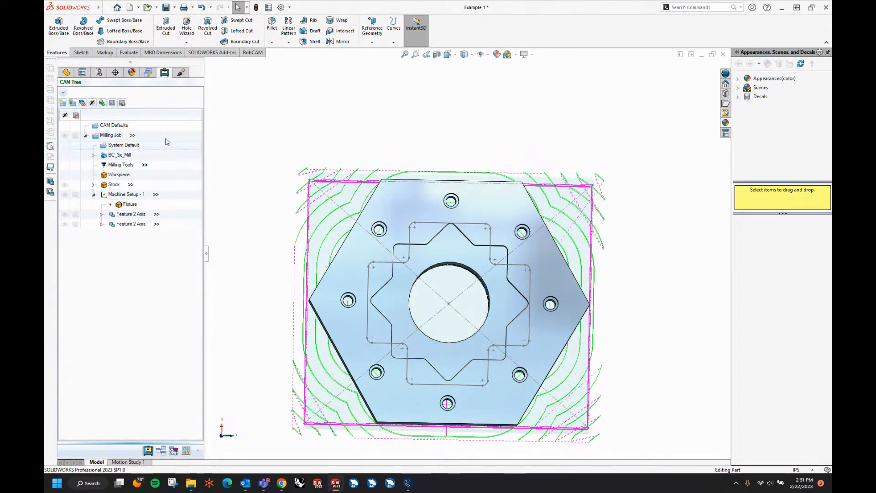
left_click(66, 72)
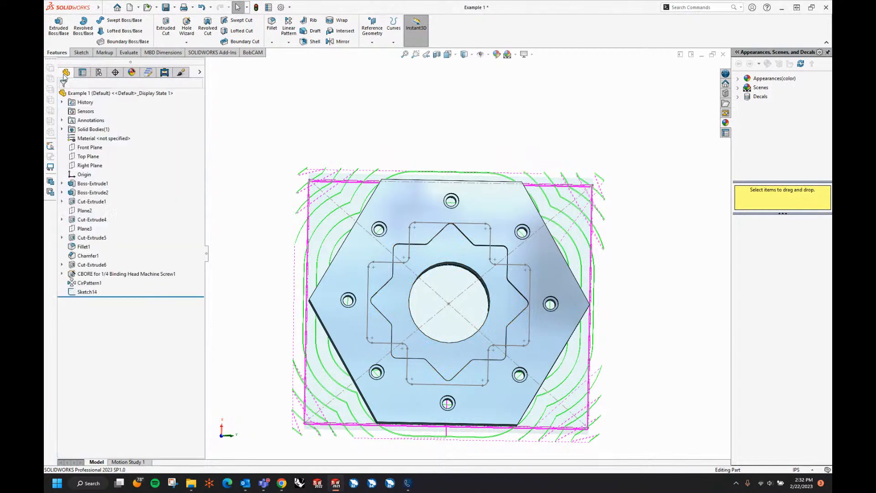
left_click(87, 292)
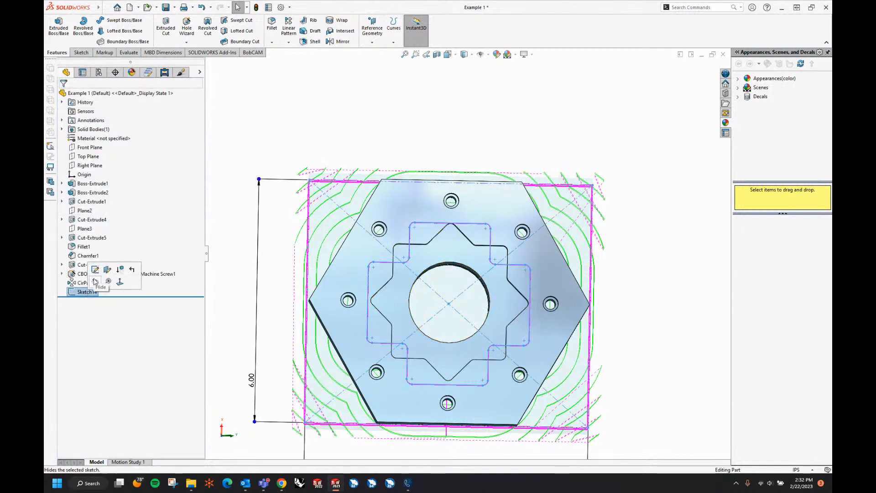
left_click(253, 255)
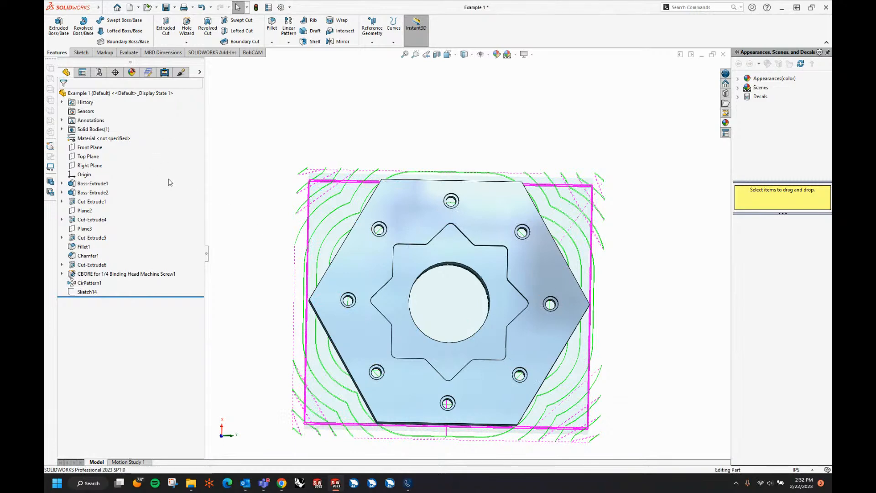
left_click(164, 72)
Insert a second machine setup after Machine Setup - 1 for the star-pocket side of the part
middle_click_drag(505, 286, 500, 192)
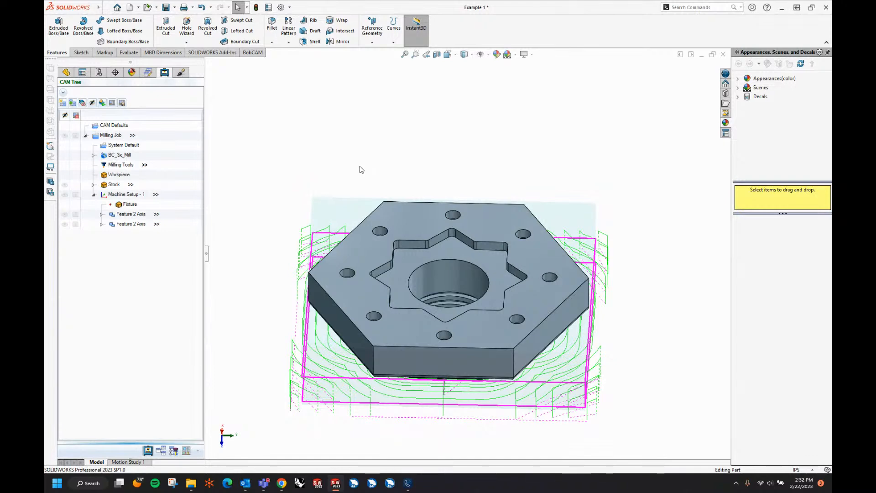
middle_click_drag(474, 166, 476, 181)
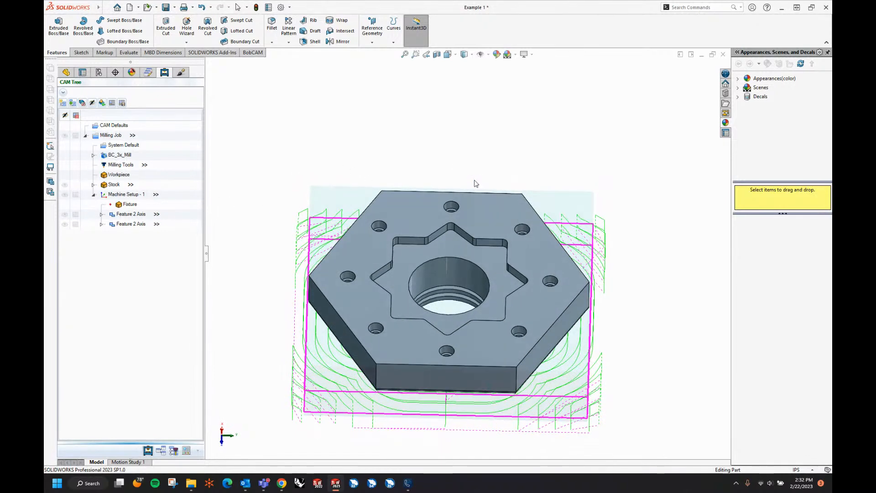
right_click(115, 196)
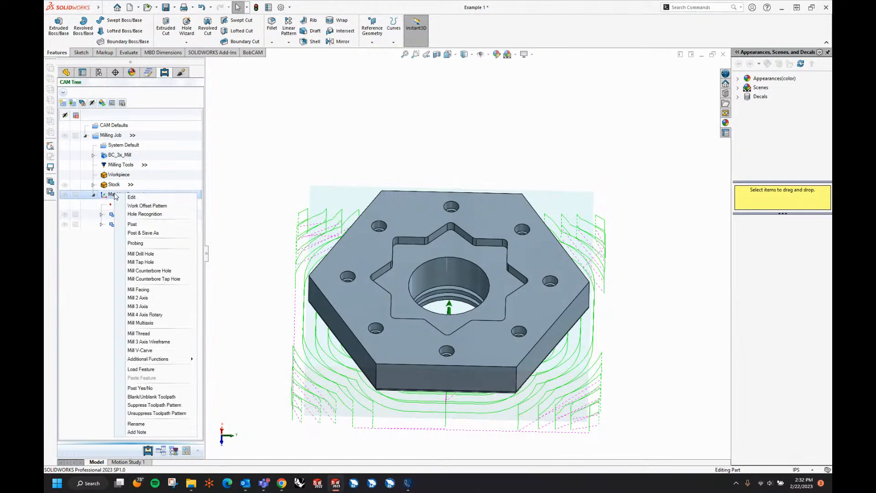
mouse_move(167, 361)
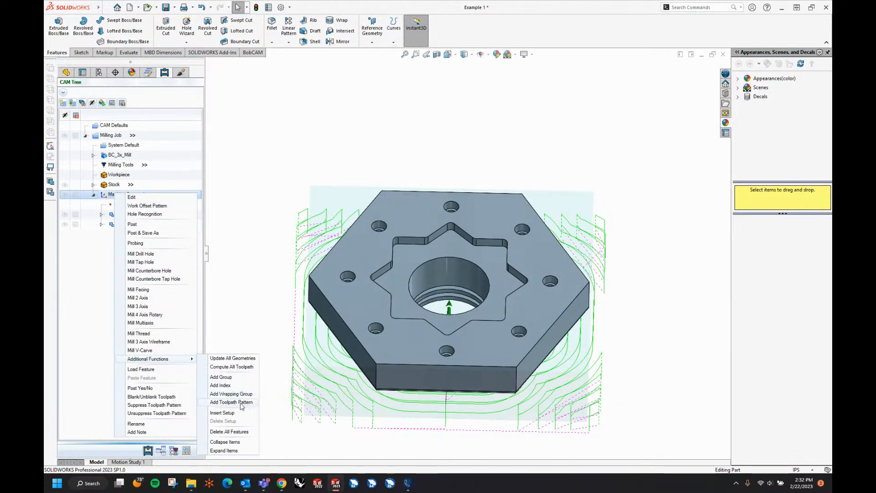
left_click(223, 413)
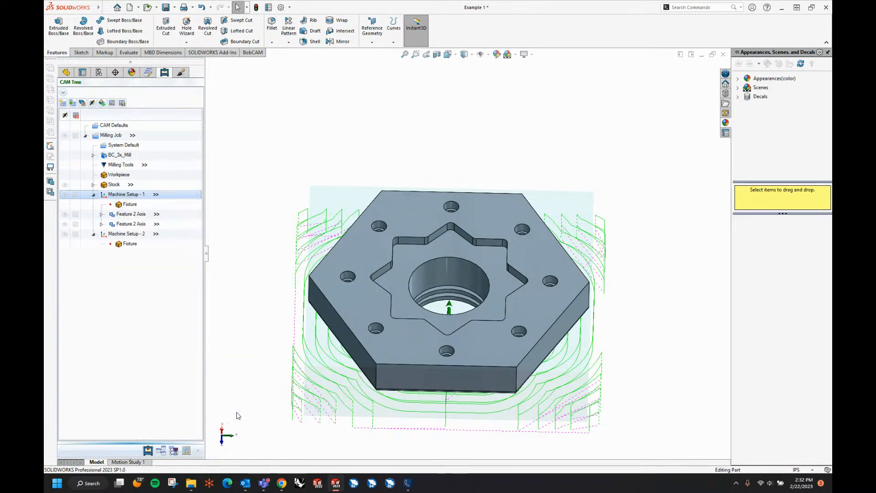
Edit Machine Setup - 2 and pick the center point of the stock face on the star-pocket side as its origin
left_click(136, 235)
middle_click_drag(435, 441, 461, 411)
right_click(129, 239)
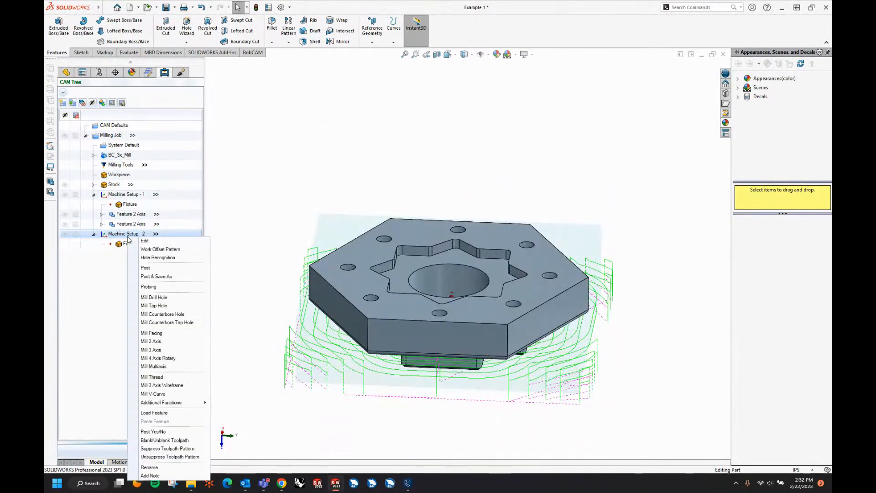
left_click(139, 240)
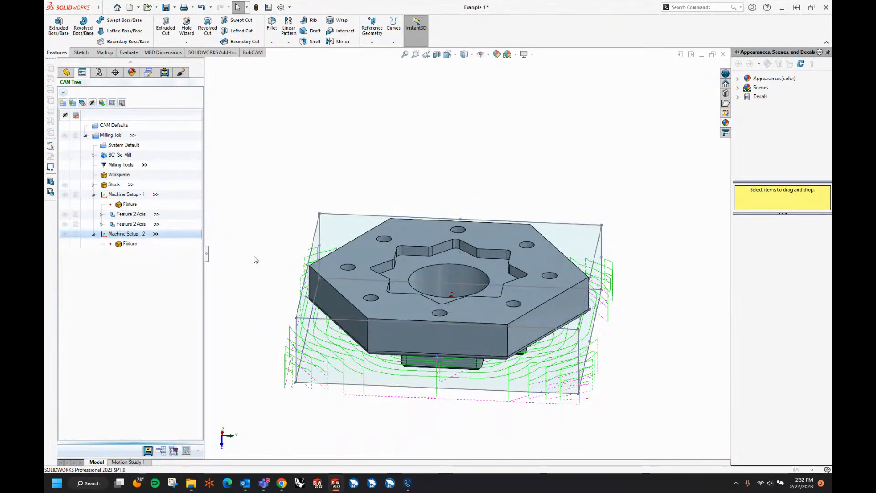
left_click(449, 272)
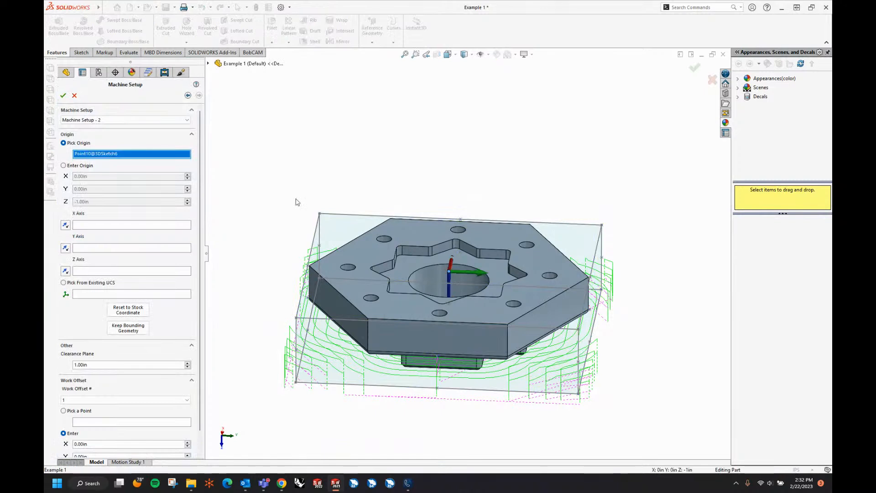
Align Machine Setup - 2's X axis with the stock edge parallel to the near hexagon side, reverse its direction and accept the setup
left_click(103, 225)
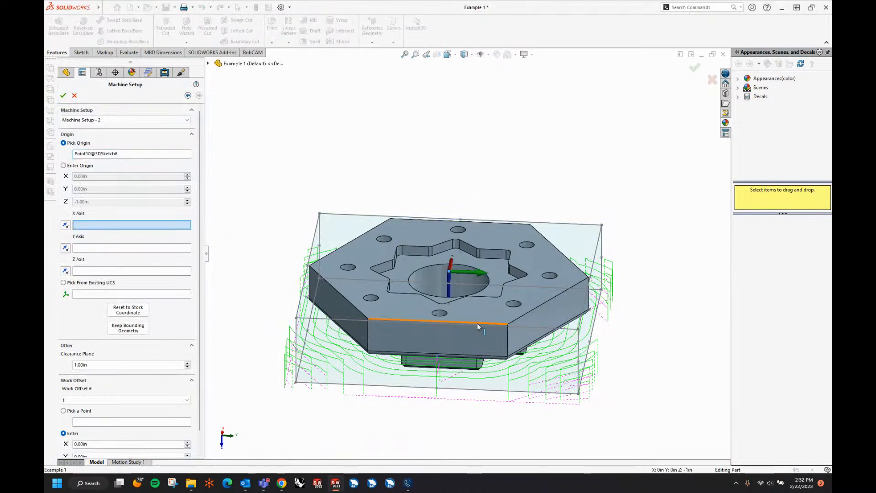
left_click(547, 330)
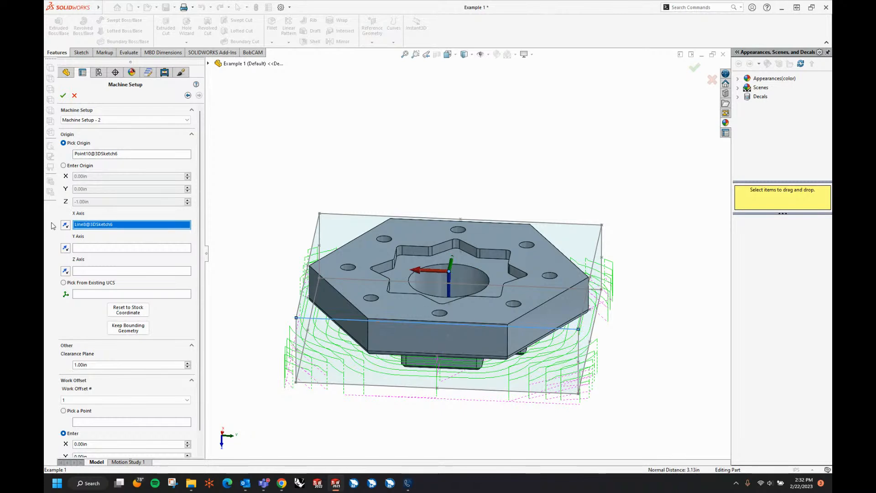
left_click(69, 228)
middle_click_drag(481, 123, 479, 162)
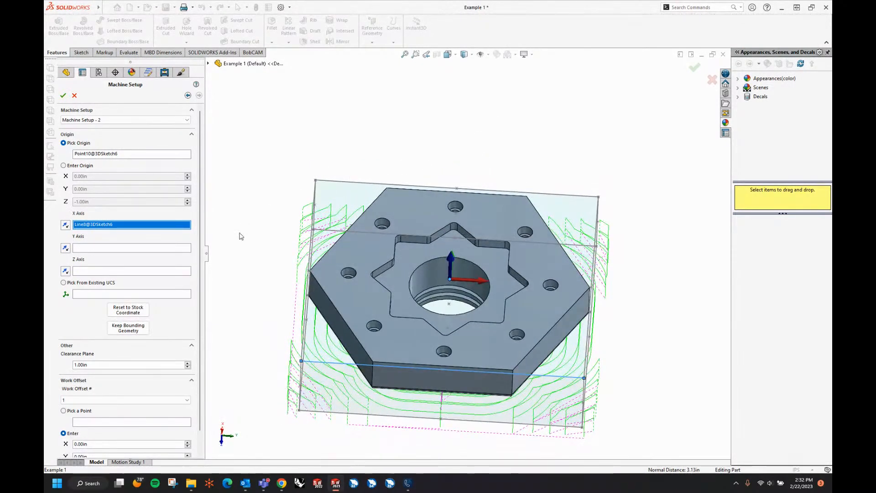
scroll(119, 351, "down", 1)
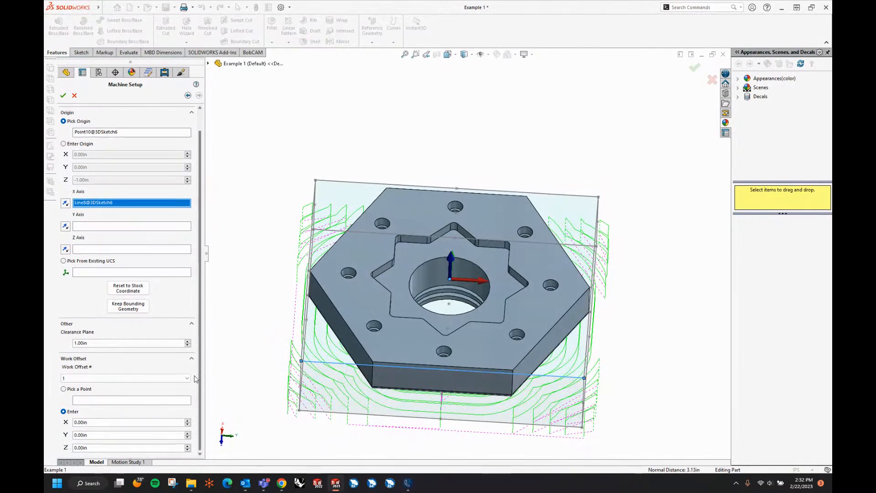
scroll(118, 338, "up", 1)
left_click(63, 95)
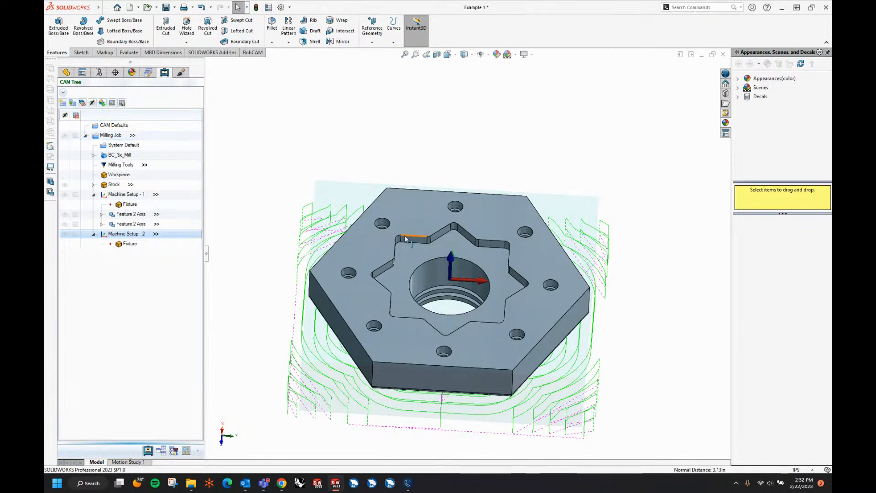
Try a Mill Counterbore Hole feature in Machine Setup - 2 with the 1/4 binding head CBORE hole and CirPattern1 as geometry
mouse_move(427, 199)
middle_mouse_down()
mouse_move(440, 162)
mouse_move(450, 231)
mouse_move(434, 190)
middle_mouse_up()
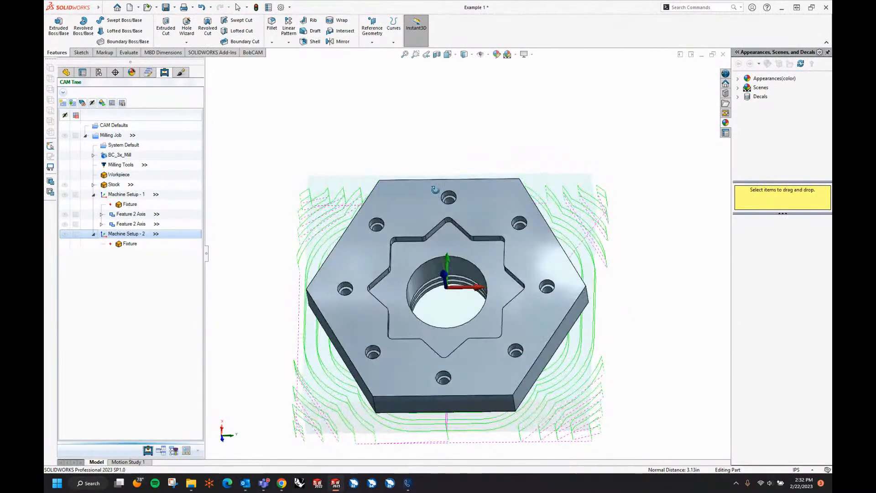
scroll(436, 228, "down", 1)
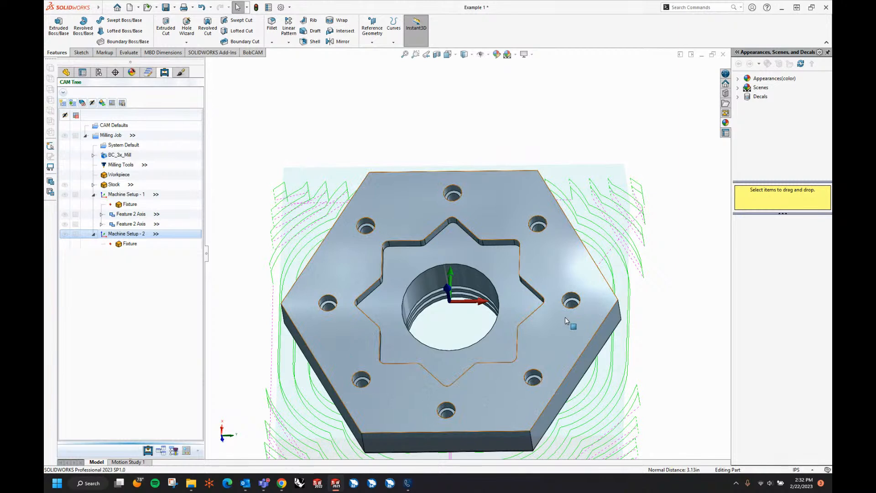
right_click(143, 237)
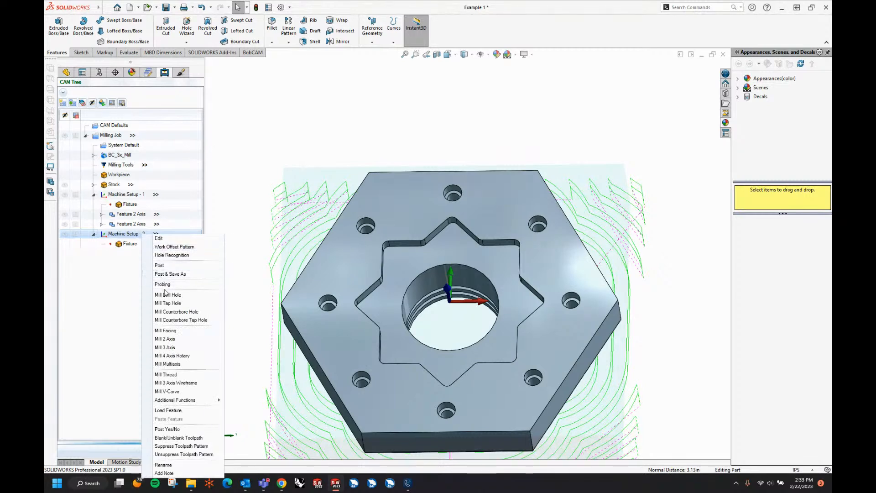
left_click(171, 315)
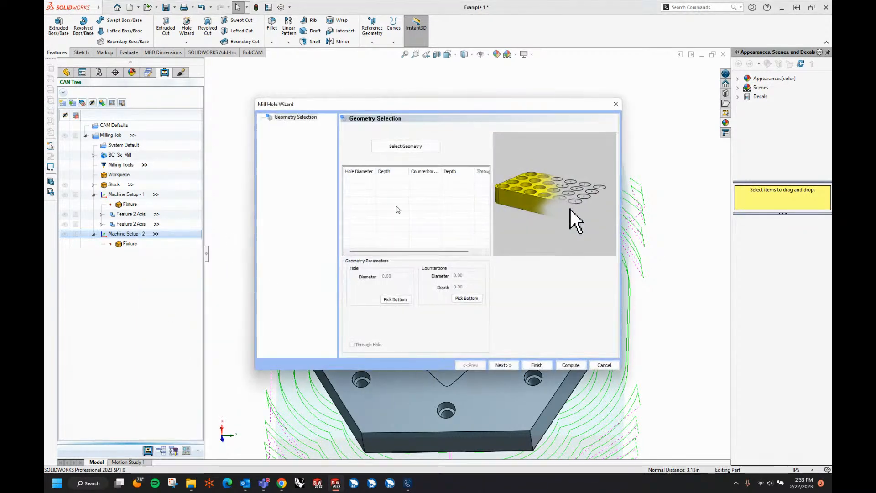
left_click(402, 146)
left_click(209, 64)
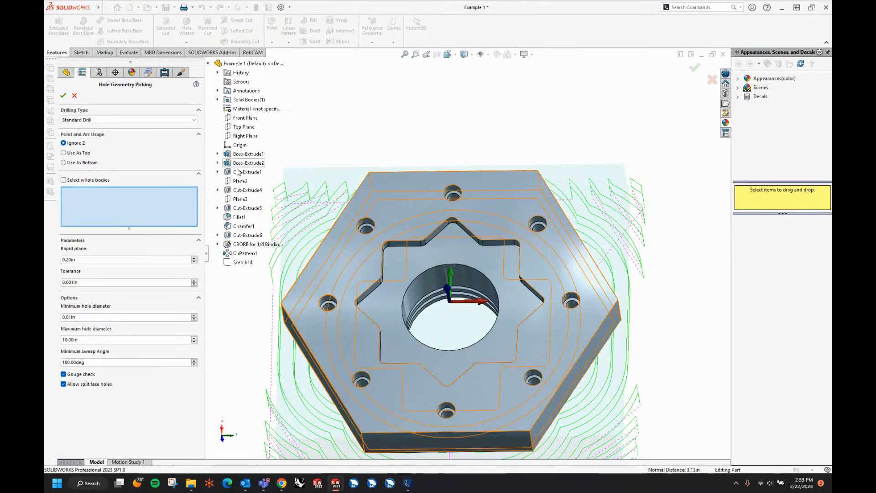
left_click(245, 244)
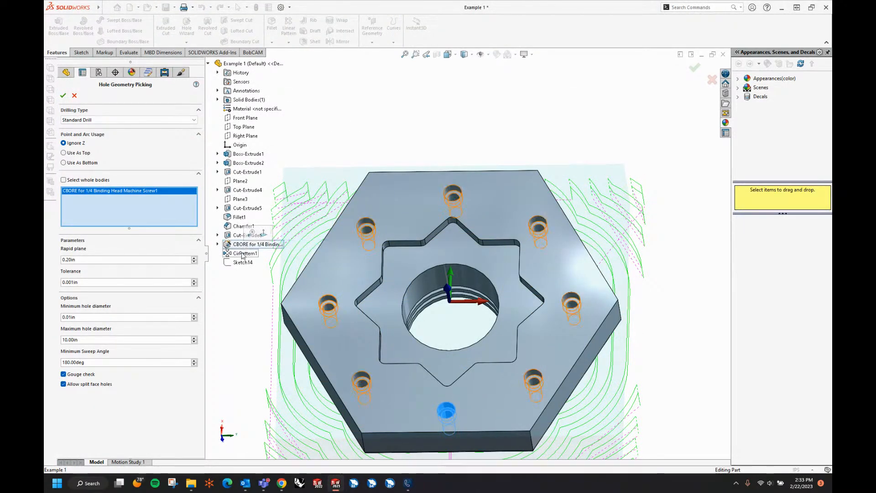
left_click(243, 254)
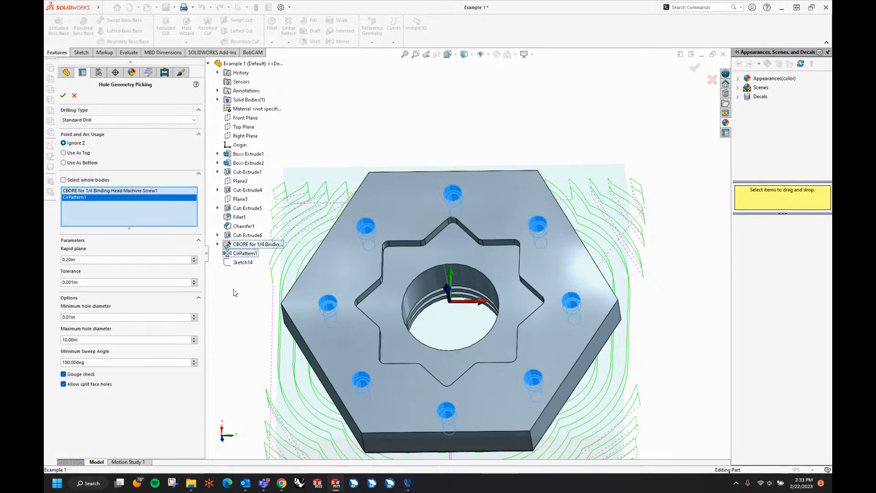
left_click(63, 96)
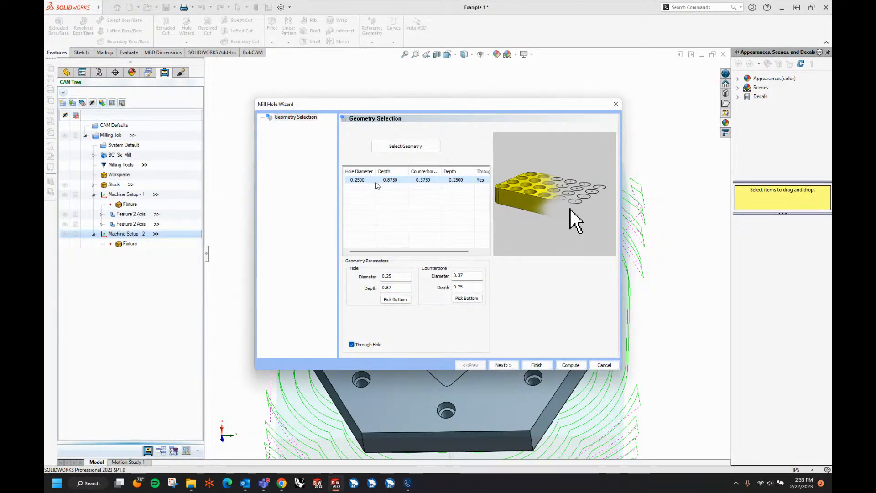
Inspect the through counterbore hole group in the wizard's model preview, and cancel the Mill Hole Wizard
left_click(504, 365)
left_click(454, 295)
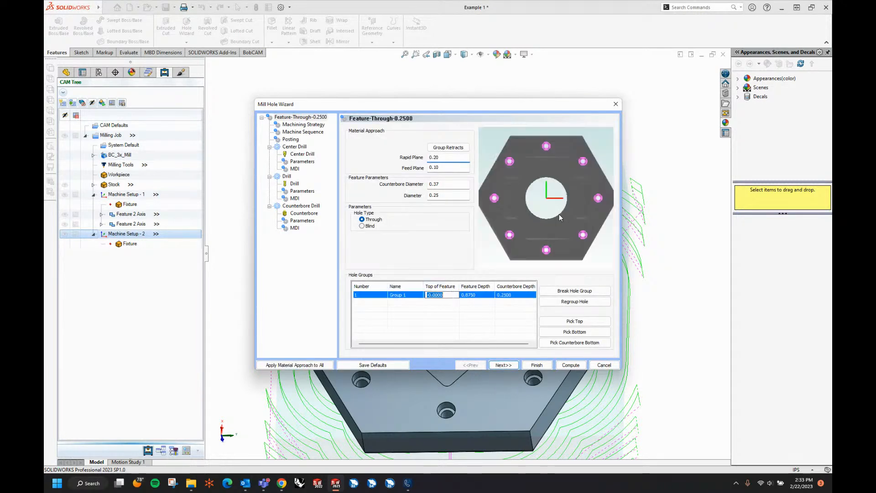
left_click_drag(552, 197, 539, 223)
scroll(537, 243, "up", 3)
middle_click_drag(536, 244, 542, 199)
left_click_drag(537, 190, 550, 200)
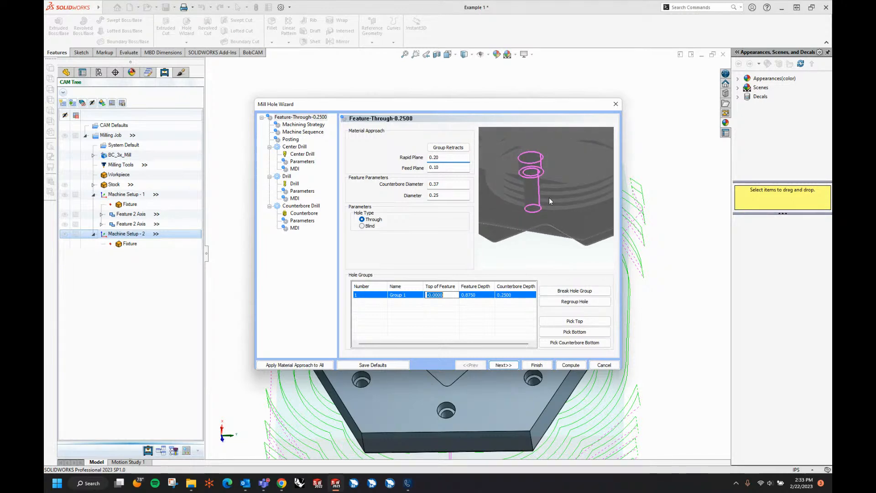
left_click(602, 366)
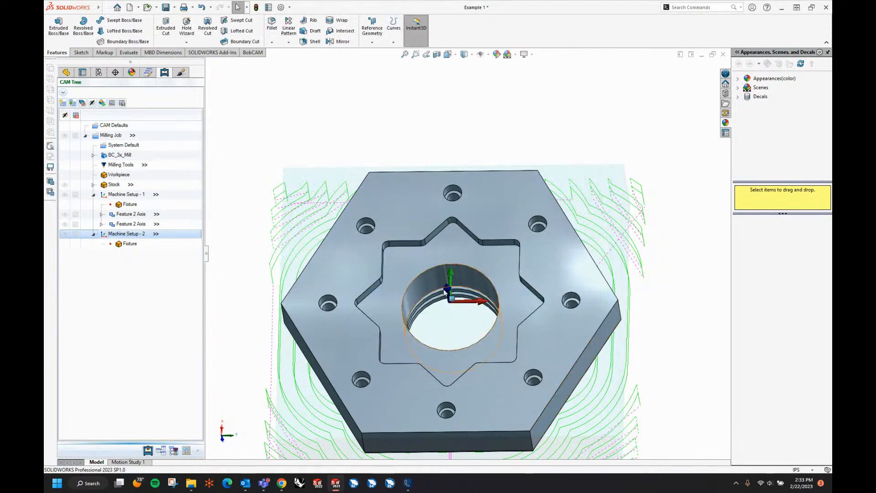
Run Hole Recognition in Machine Setup - 2 on the whole hexagonal body with the Basic Template
right_click(128, 234)
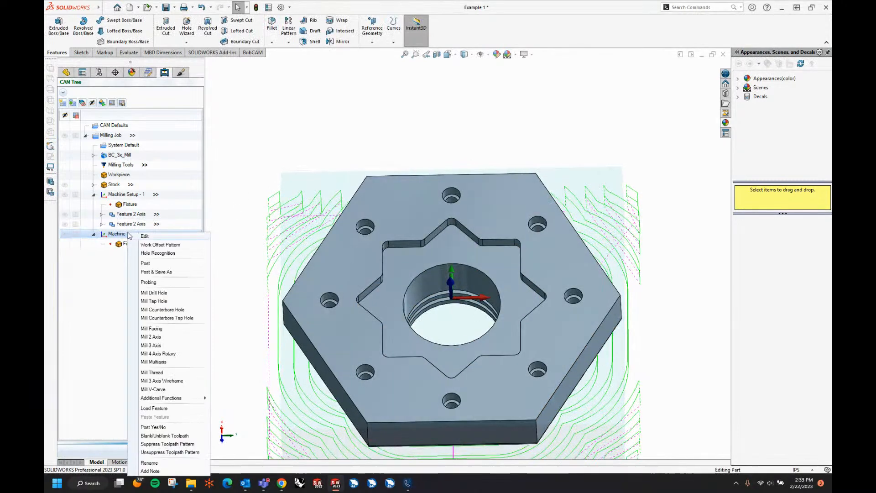
left_click(181, 254)
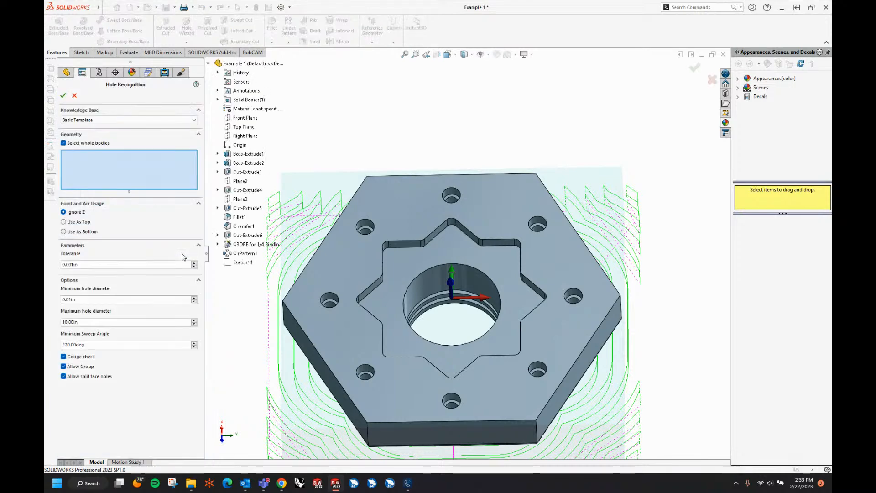
left_click(336, 242)
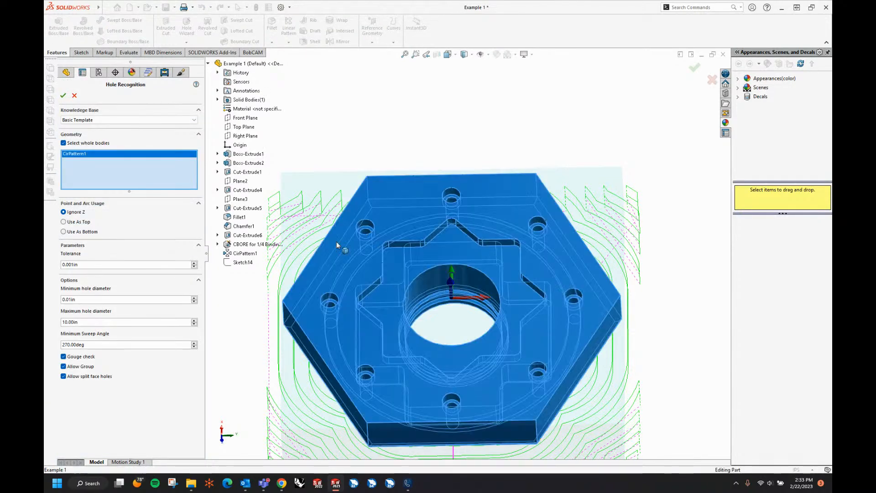
left_click(64, 96)
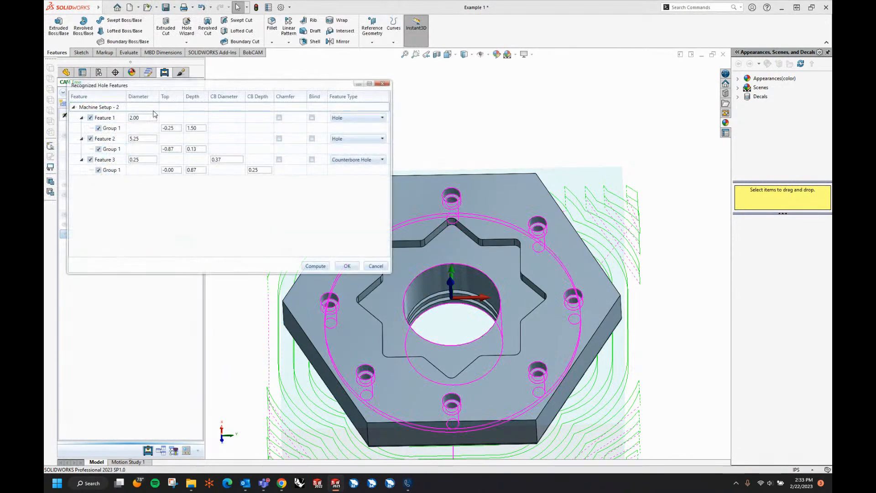
Exclude the 2.00 and 5.25 diameter holes from the recognized features and compute only the 0.25 counterbore hole feature
left_click(91, 139)
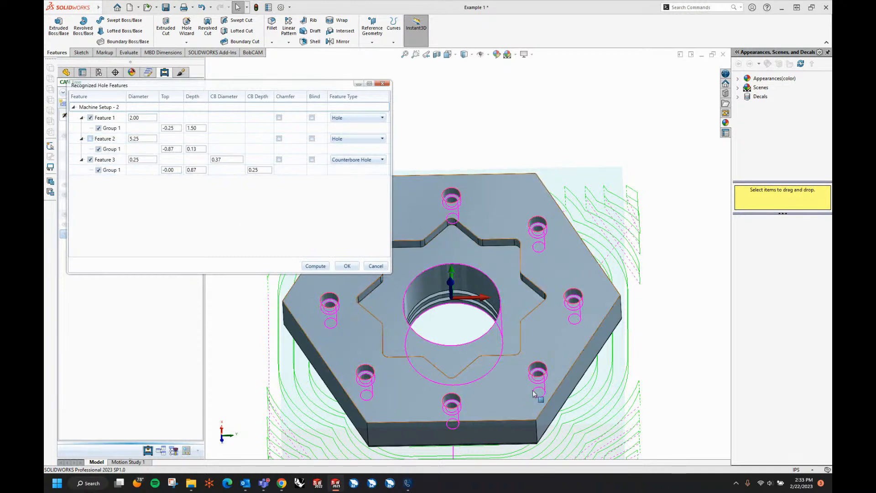
left_click(91, 117)
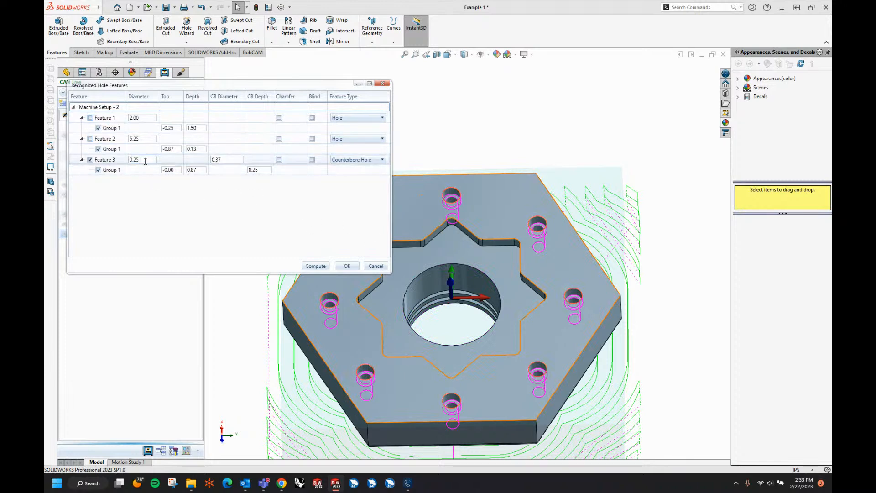
left_click(231, 159)
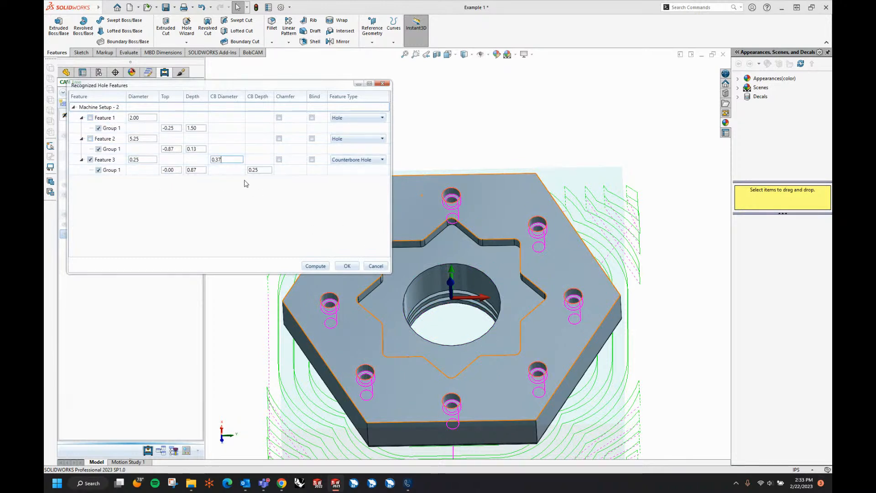
left_click(268, 170)
left_click(201, 170)
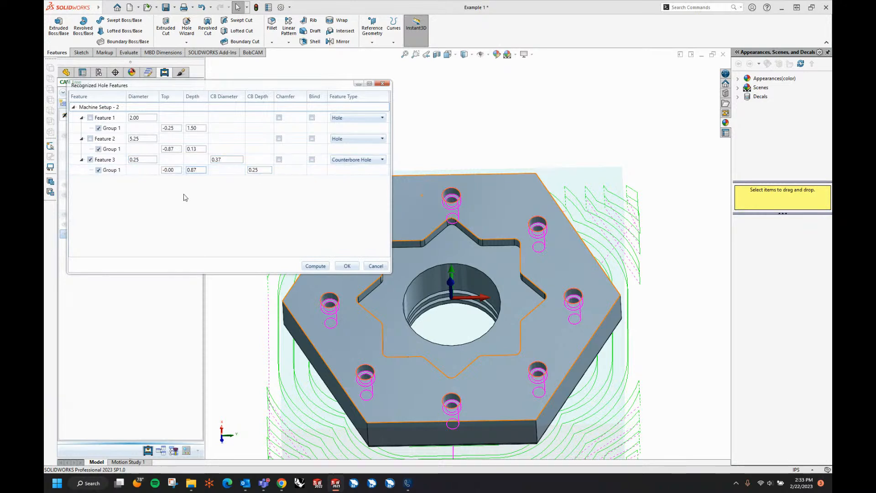
left_click(316, 266)
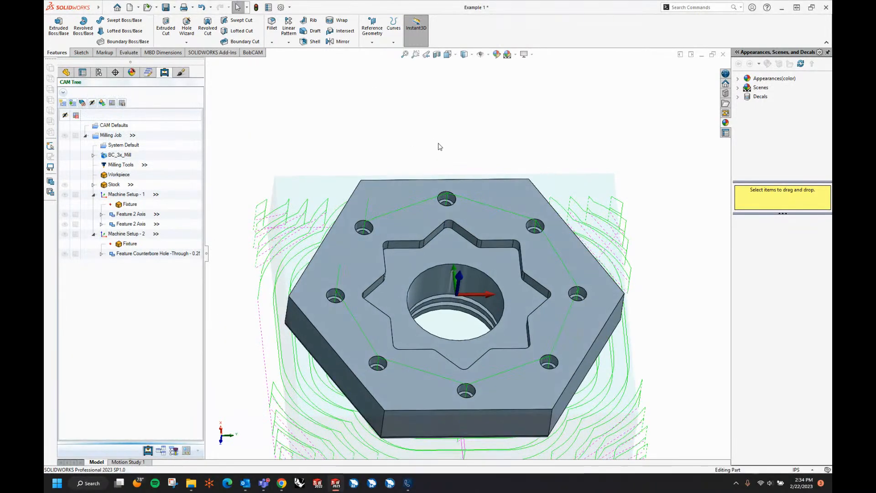
Review the operations of the counterbore hole feature in Machine Setup - 2, and delete the feature
left_click(101, 254)
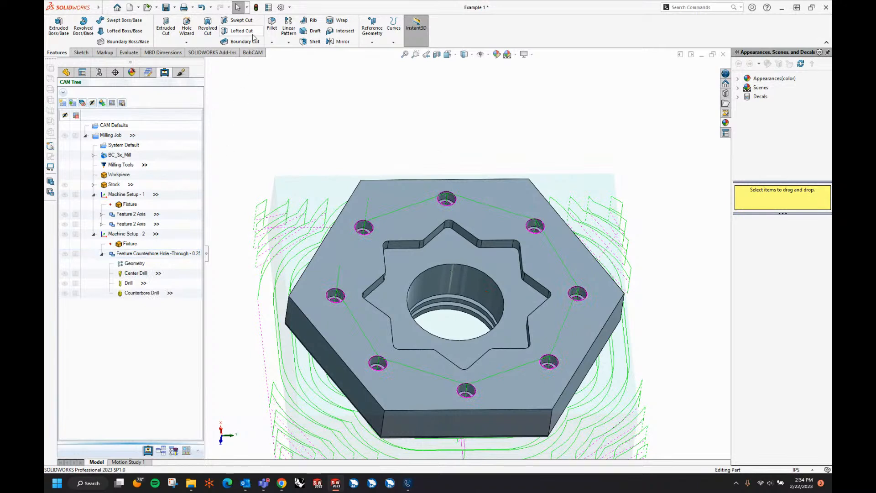
left_click(253, 52)
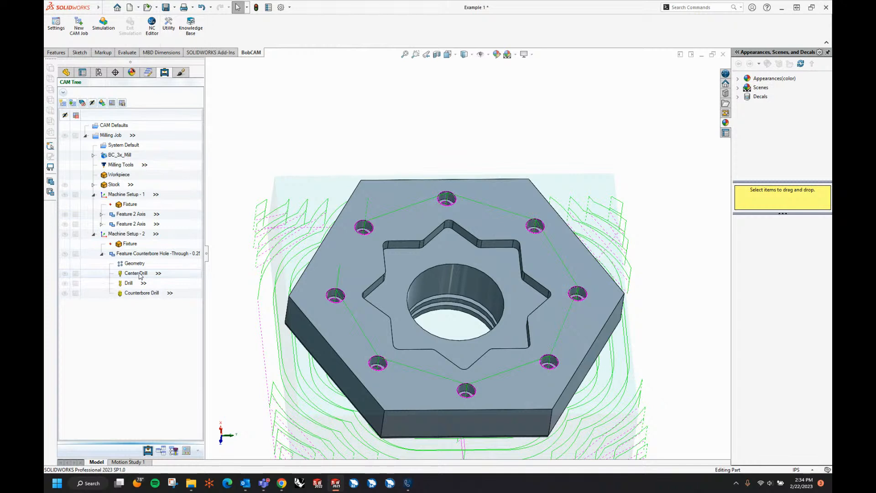
left_click(135, 294)
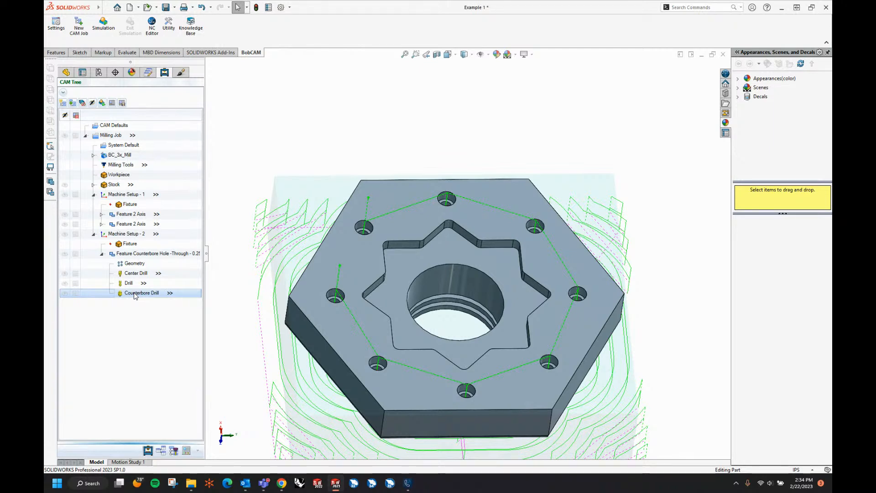
right_click(143, 254)
left_click(223, 190)
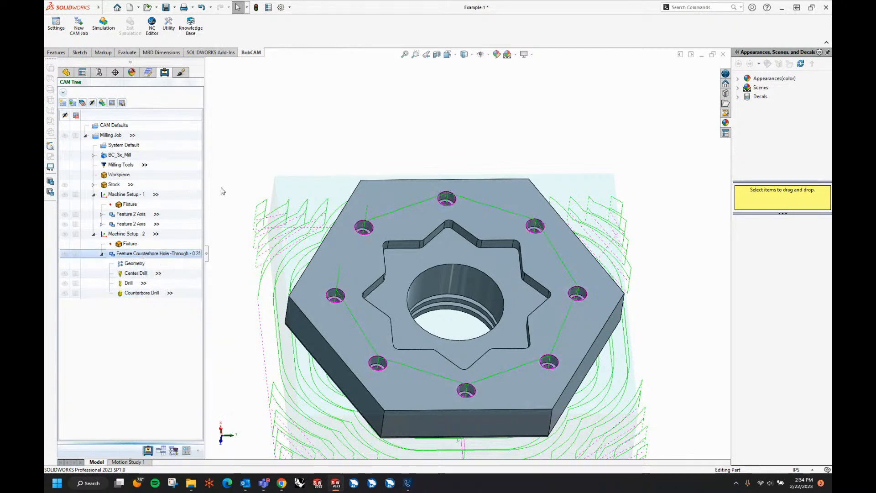
right_click(148, 255)
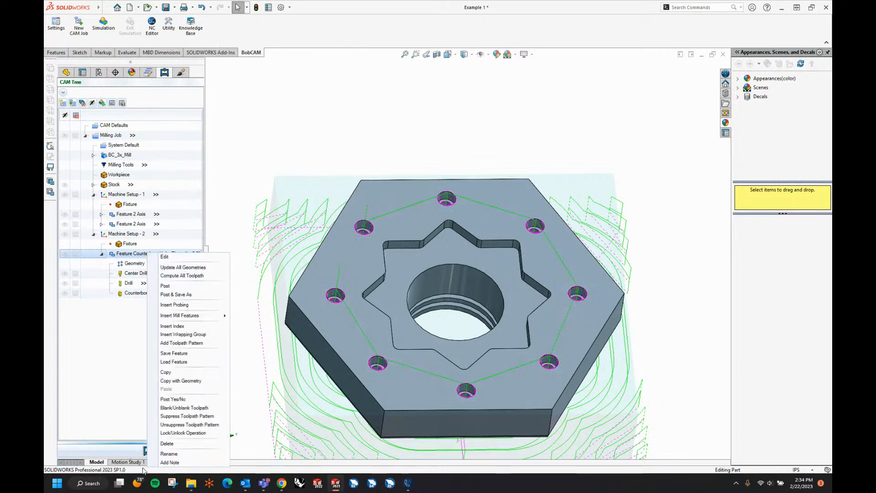
left_click(167, 443)
left_click(456, 256)
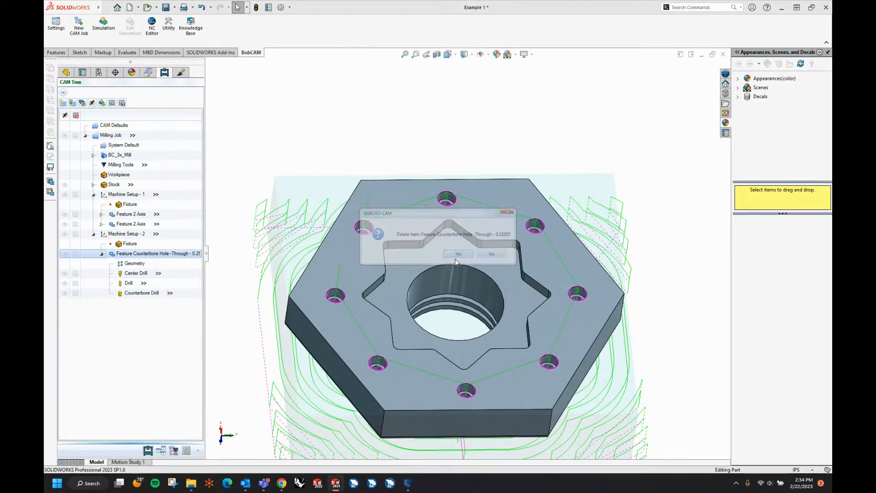
In the Knowledge Base, set the Counterbore Drill rule's counterbore diameter limit to 0.25 for counterbore holes and save the template
left_click(191, 28)
left_click(203, 129)
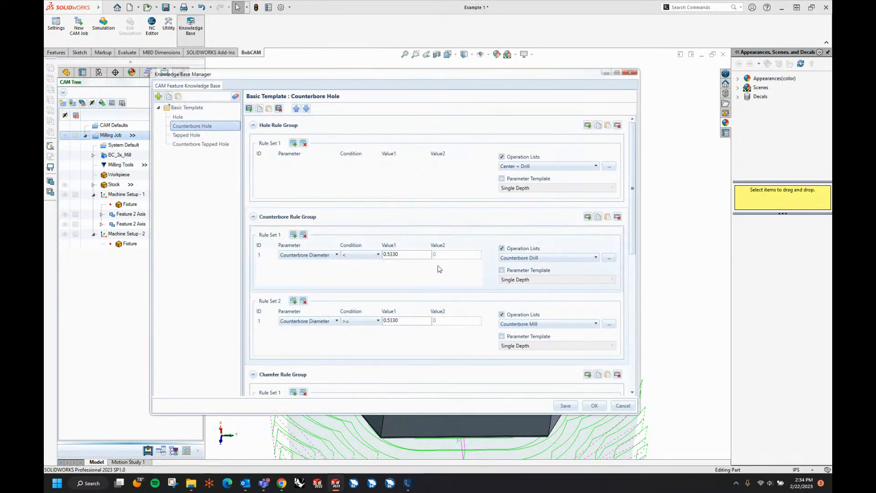
left_click(396, 255)
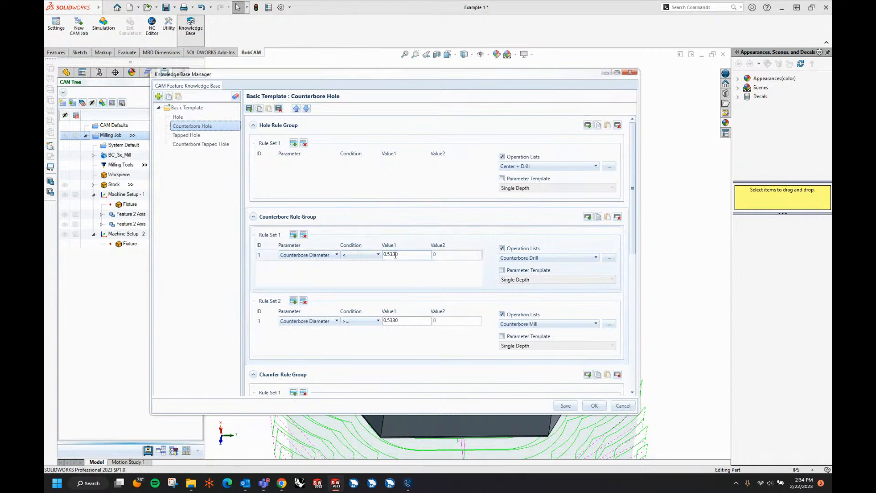
left_click(370, 257)
left_click(364, 257)
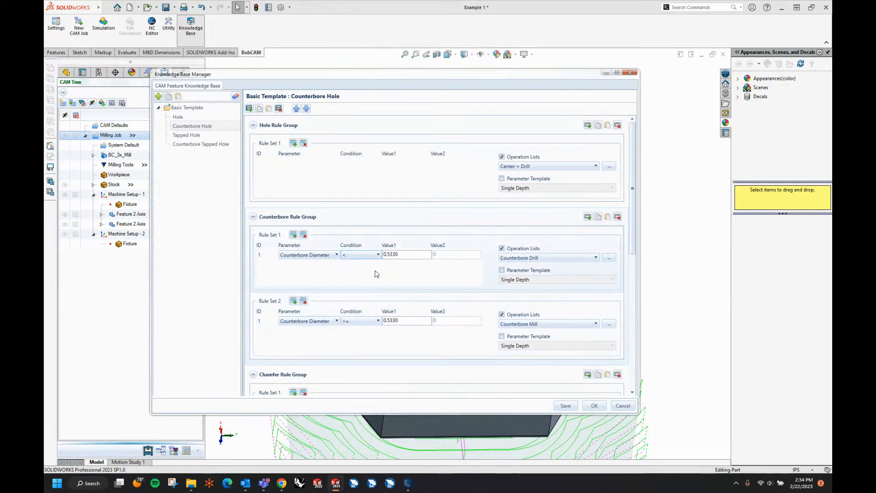
left_click(403, 256)
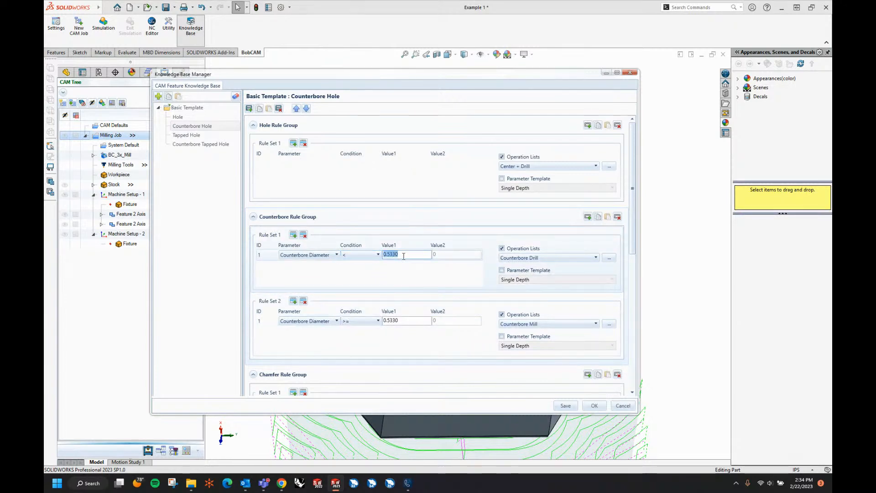
type("0.25")
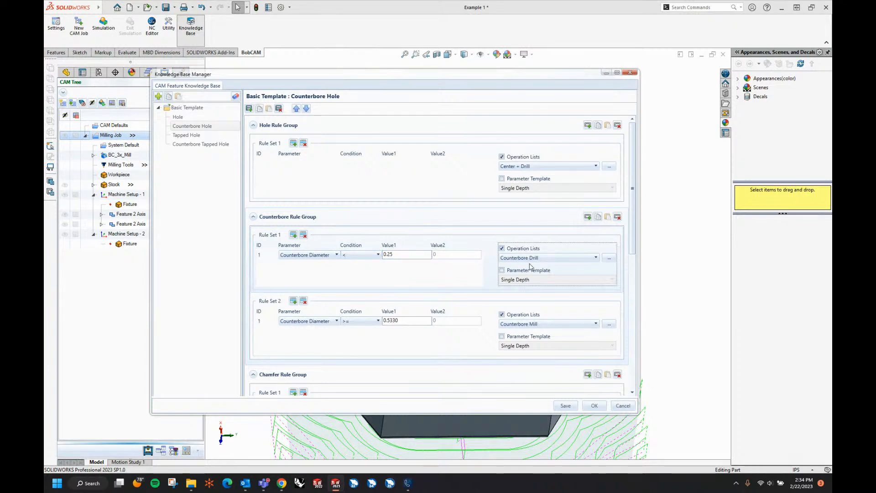
left_click(566, 406)
left_click(594, 406)
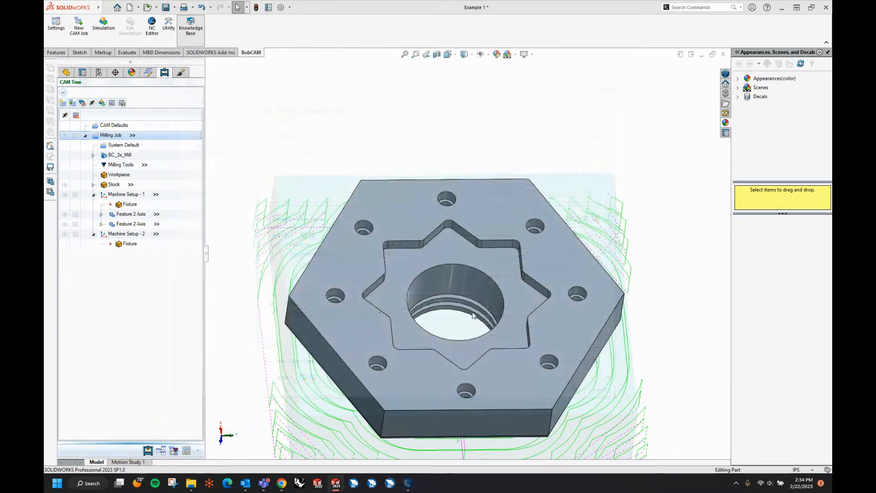
Repeat Hole Recognition on the whole body in Machine Setup - 2, excluding the 2.00 and 5.25 holes, and compute the counterbore feature
right_click(137, 234)
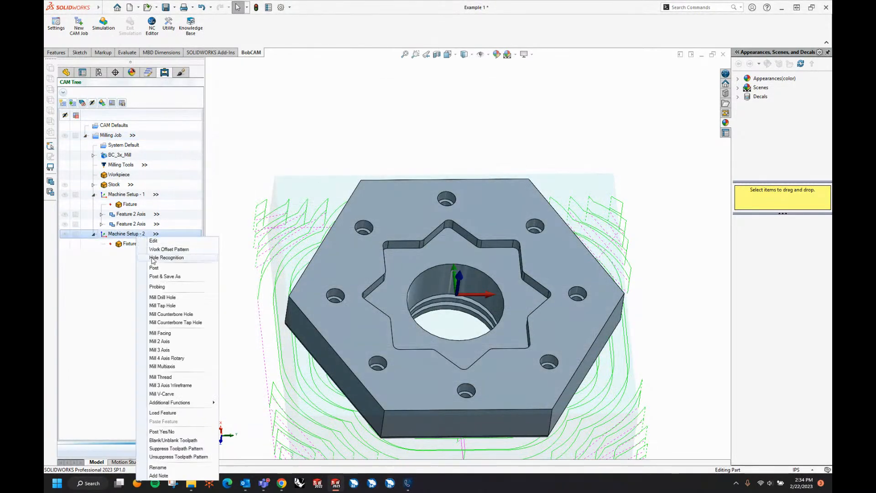
left_click(154, 253)
left_click(375, 263)
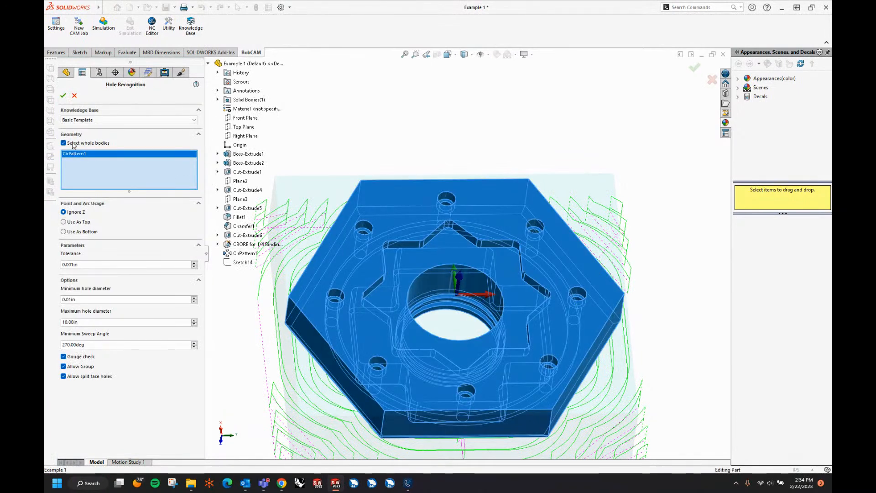
left_click(63, 96)
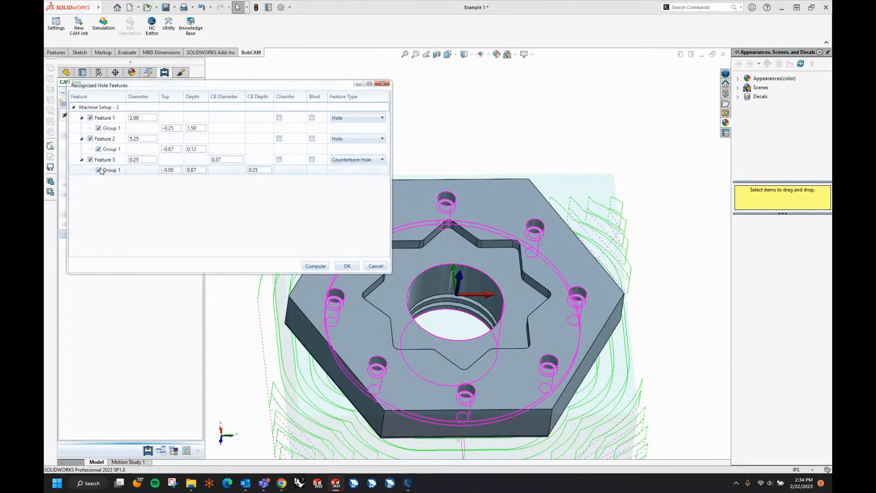
left_click(90, 139)
left_click(90, 118)
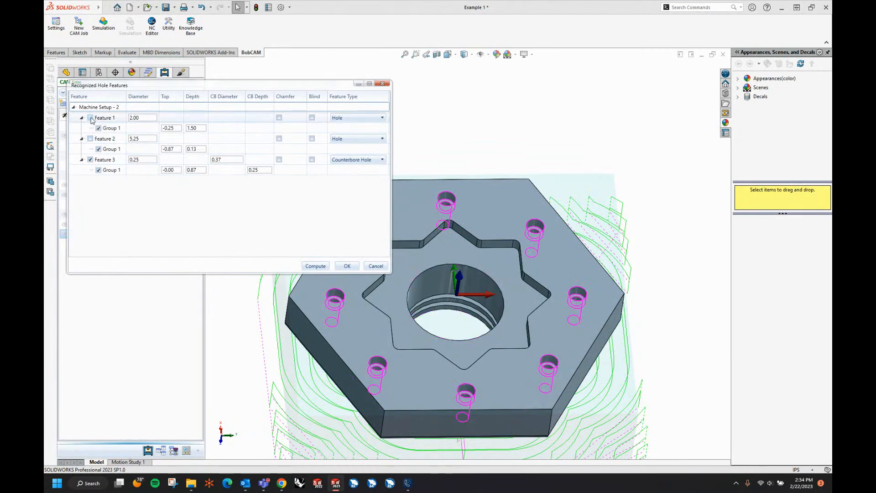
left_click(315, 267)
left_click(347, 266)
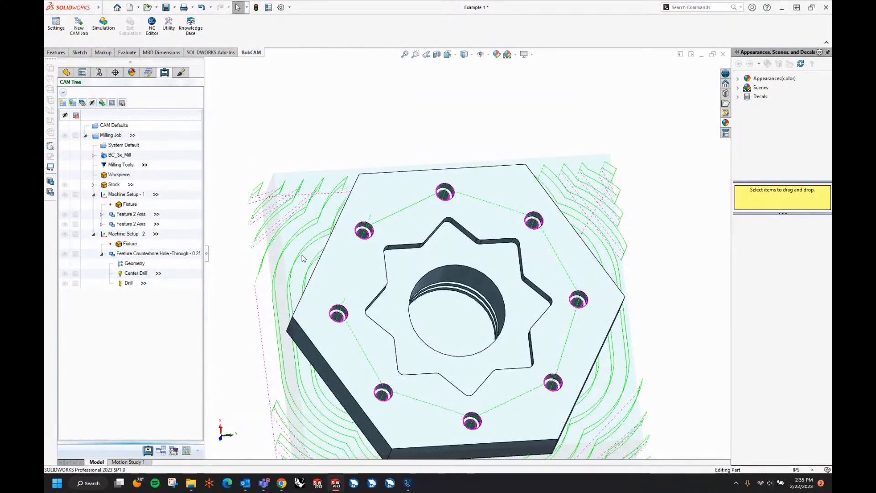
Change the Knowledge Base's first counterbore rule for counterbore holes to diameters below 0.53 with the Counterbore Mill operation list
left_click(196, 32)
left_click(206, 134)
left_click(205, 127)
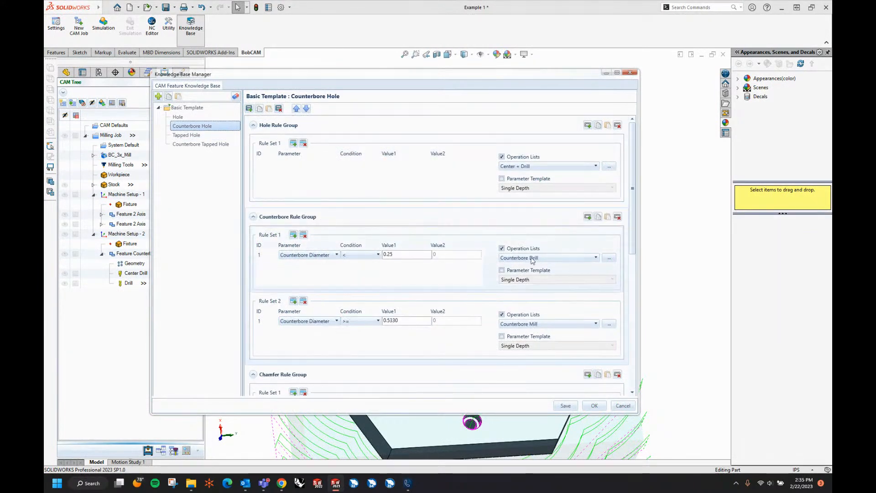
left_click(546, 258)
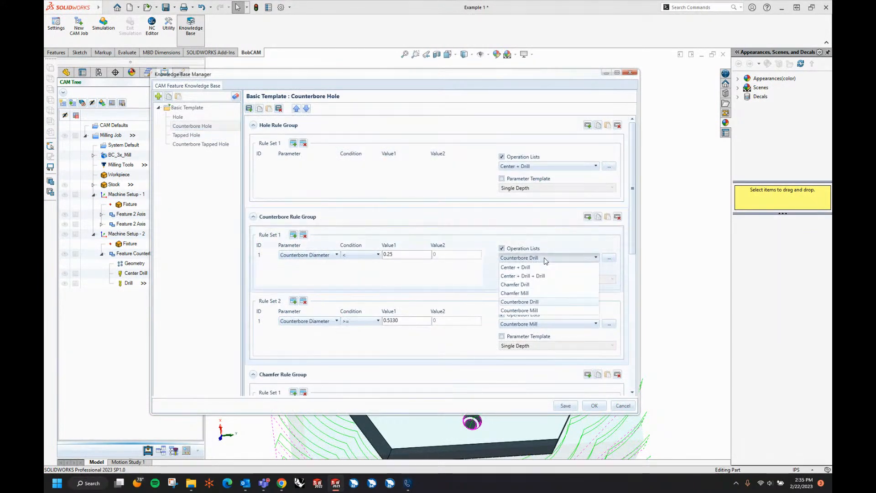
left_click(536, 293)
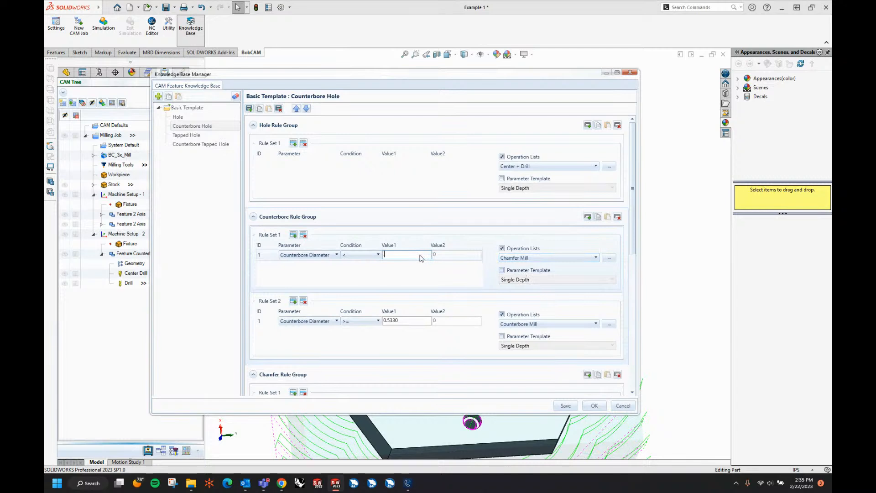
key("Tab")
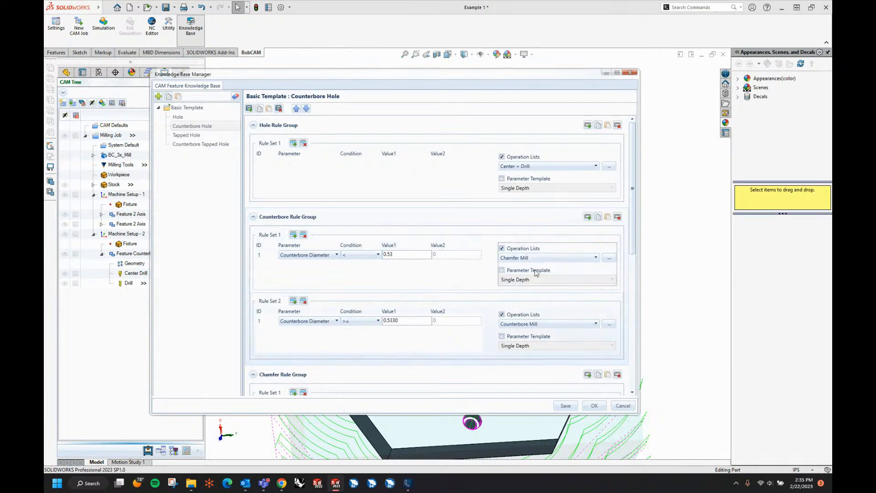
left_click(538, 258)
left_click(538, 310)
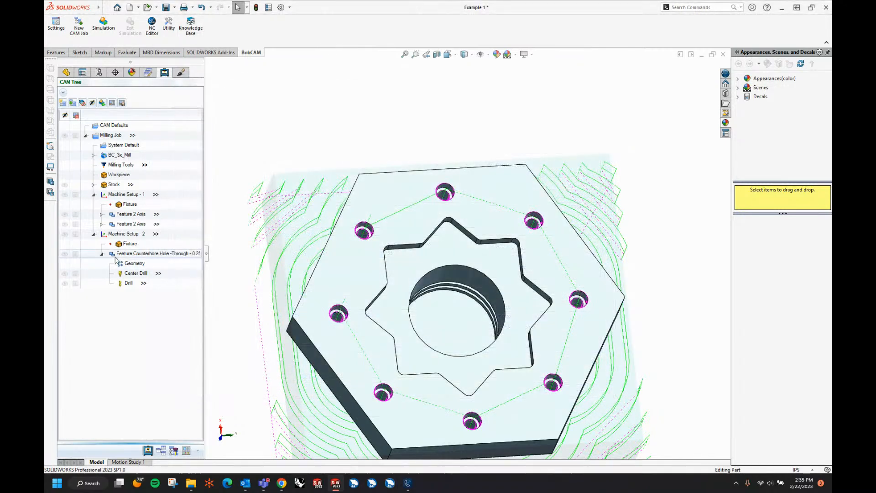
Delete the counterbore hole feature containing only center drill and drill operations from Machine Setup - 2
right_click(134, 254)
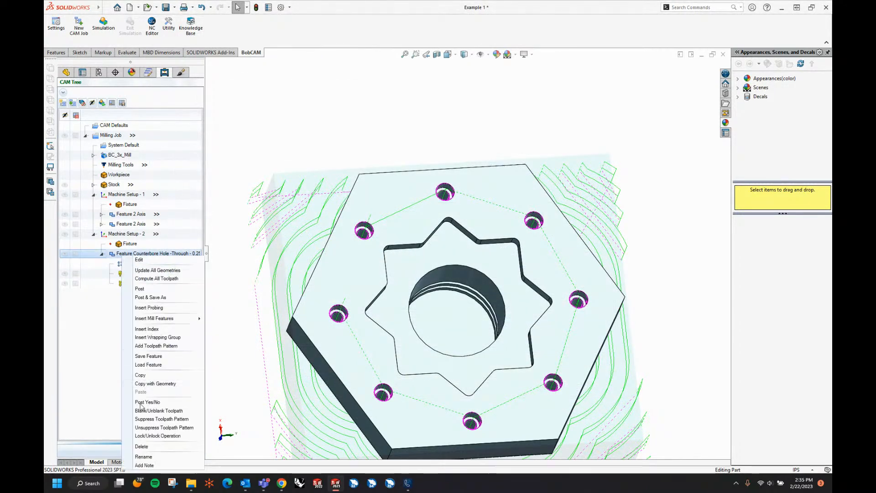
left_click(142, 446)
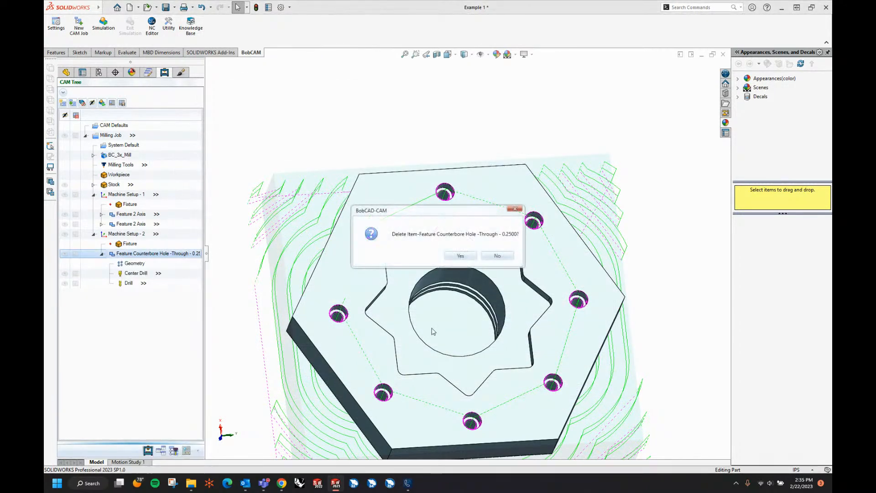
left_click(460, 256)
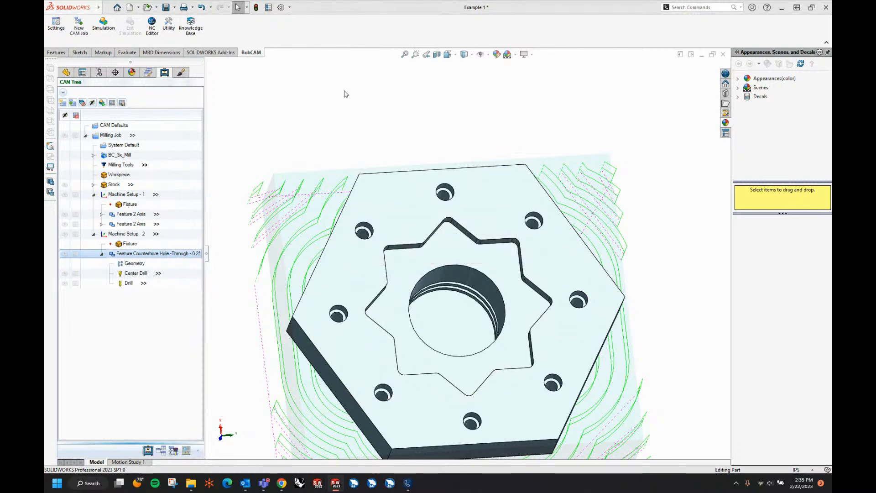
Review the counterbore hole rules in the Knowledge Base and accept them
left_click(191, 29)
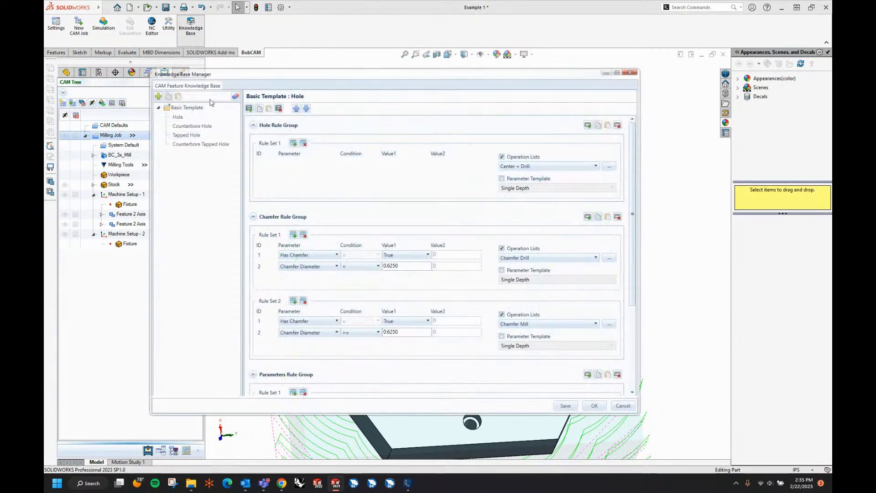
left_click(193, 126)
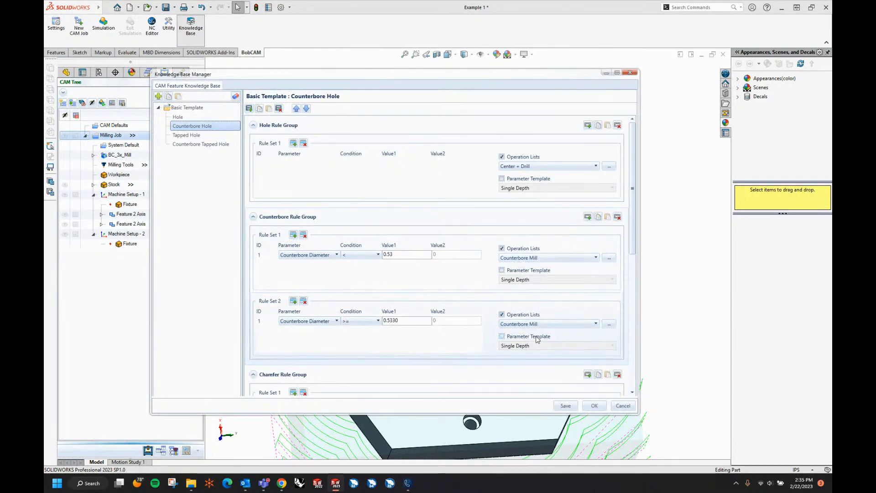
left_click(595, 405)
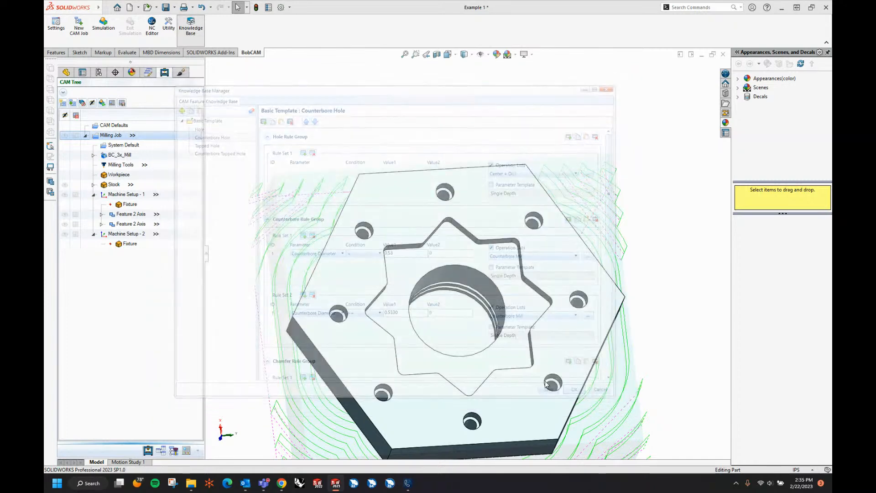
Run Hole Recognition on the whole body in Machine Setup - 2, exclude the two plain hole features, and compute the counterbore feature
right_click(120, 232)
left_click(143, 254)
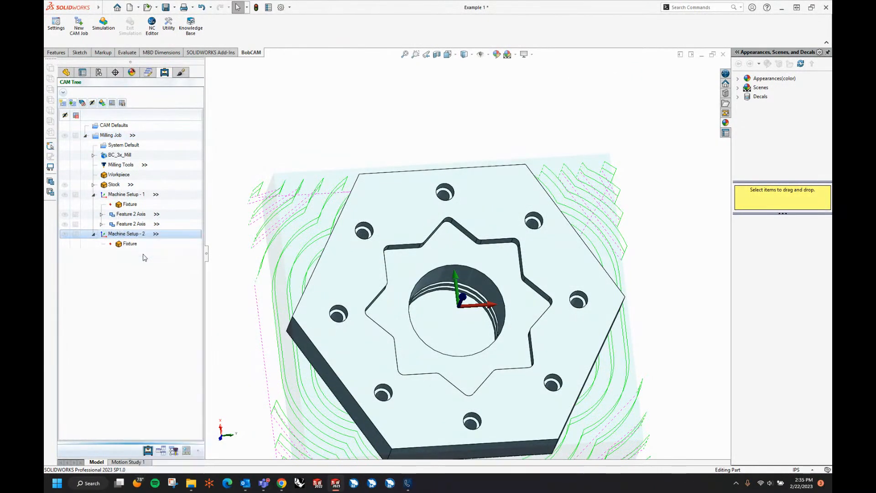
left_click(408, 260)
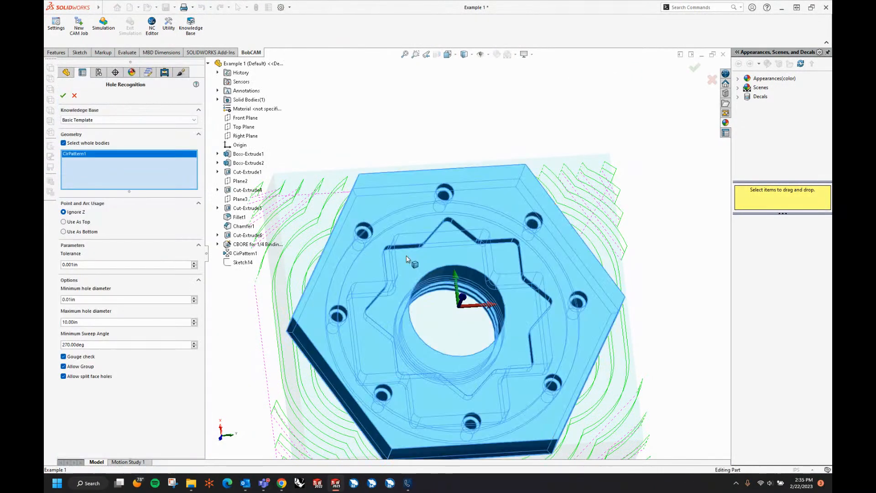
left_click(63, 96)
left_click(89, 118)
left_click(90, 139)
left_click(315, 266)
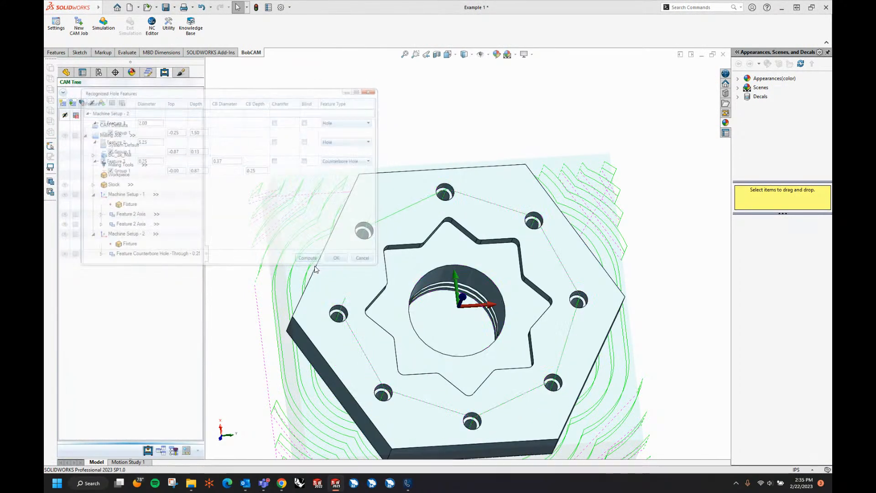
Change the Counterbore Mill operation's tool from the system tool to T3 1/4 FLAT ENDMILL - LONG, recompute it, and inspect the toolpath
left_click(101, 254)
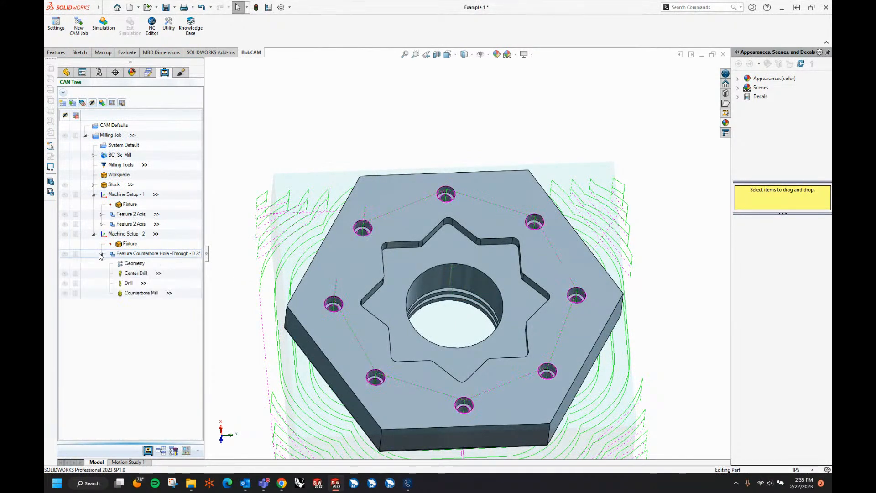
left_click(129, 296)
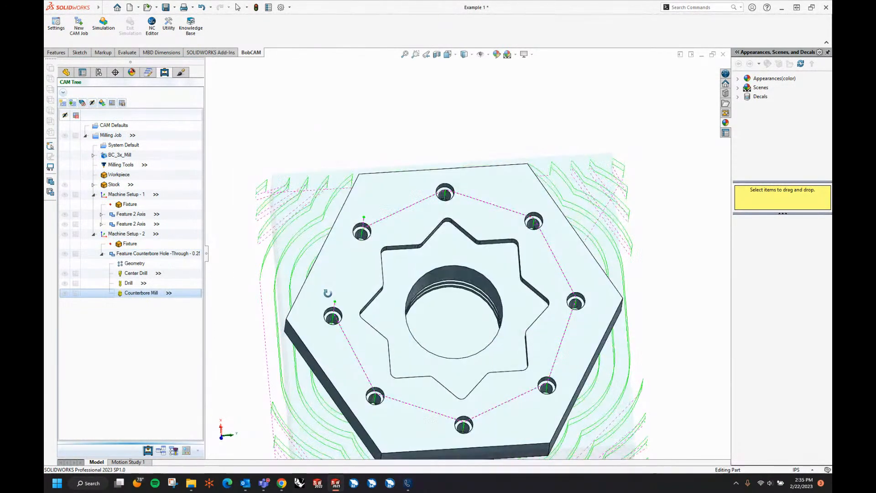
middle_click_drag(328, 293, 268, 274)
right_click(150, 292)
left_click(158, 298)
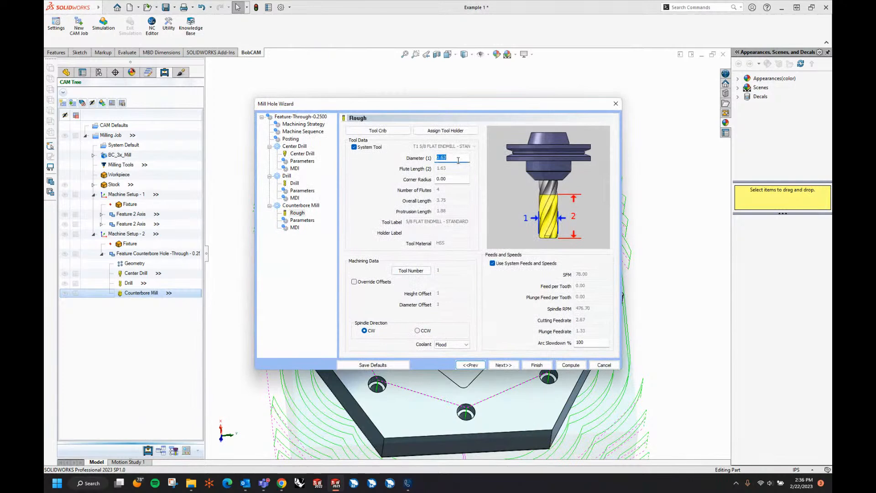
left_click(362, 146)
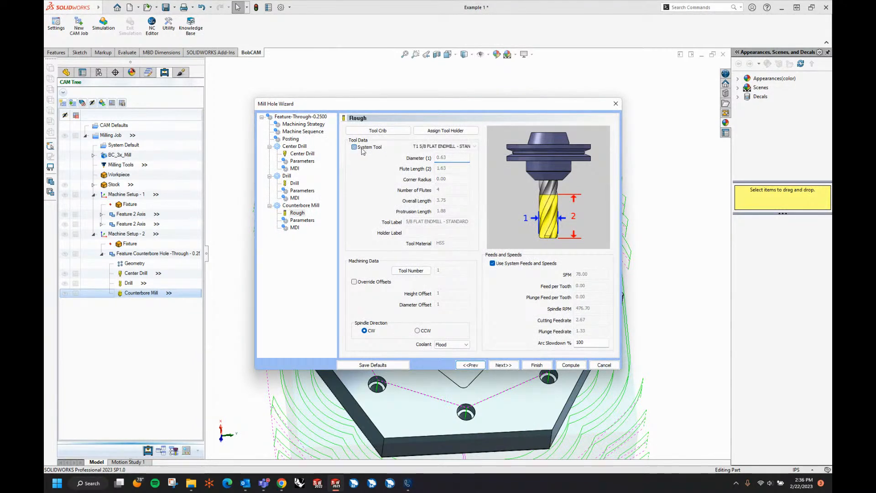
left_click(452, 146)
left_click(453, 164)
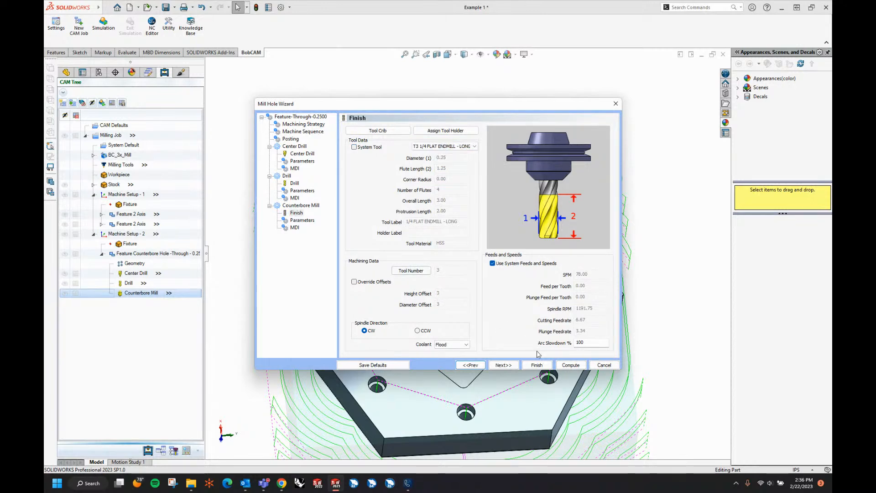
left_click(570, 365)
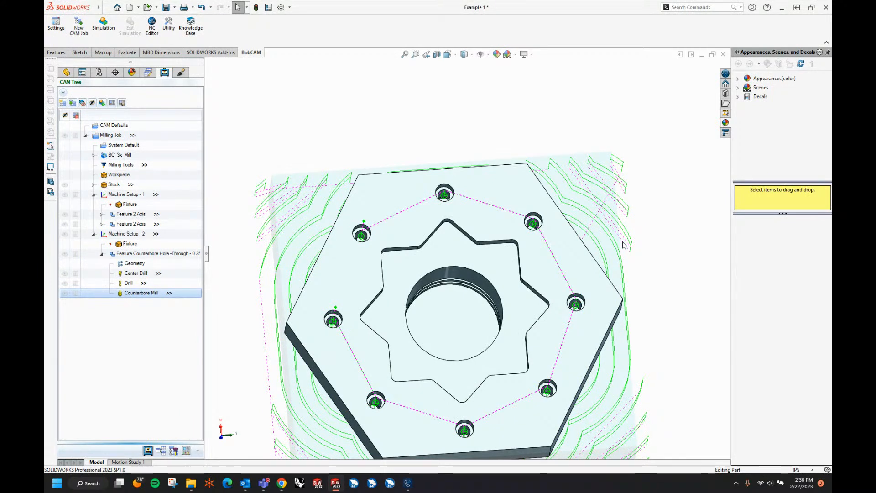
middle_click_drag(474, 211, 465, 184)
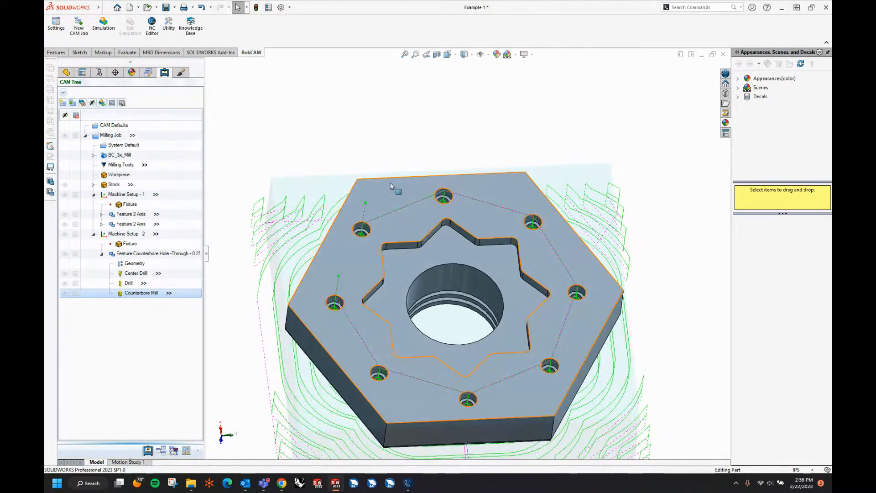
left_click(102, 254)
Add a Mill 2 Axis feature to Machine Setup - 2 with the star-shaped pocket's floor face as its geometry
right_click(124, 234)
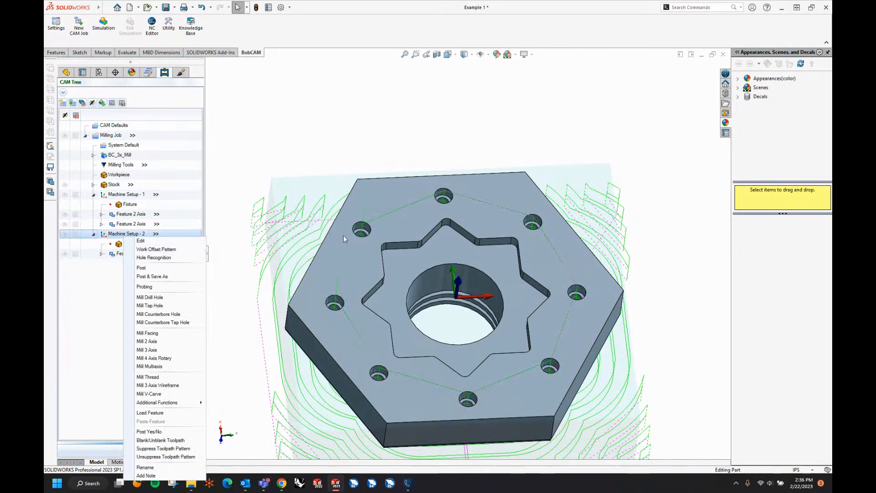
left_click(157, 342)
left_click(400, 158)
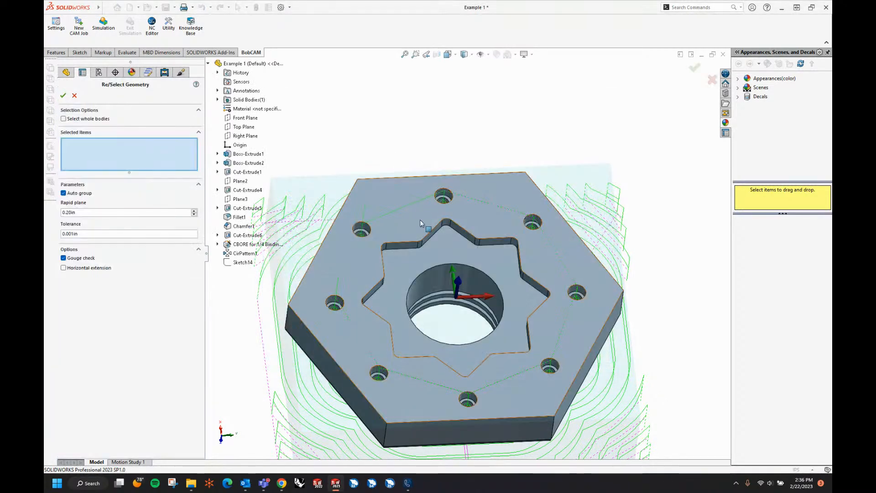
left_click(417, 262)
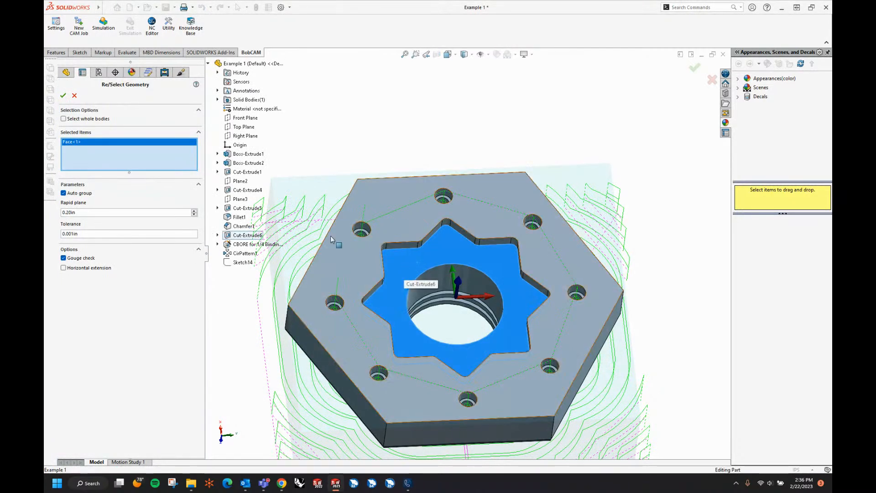
left_click(63, 96)
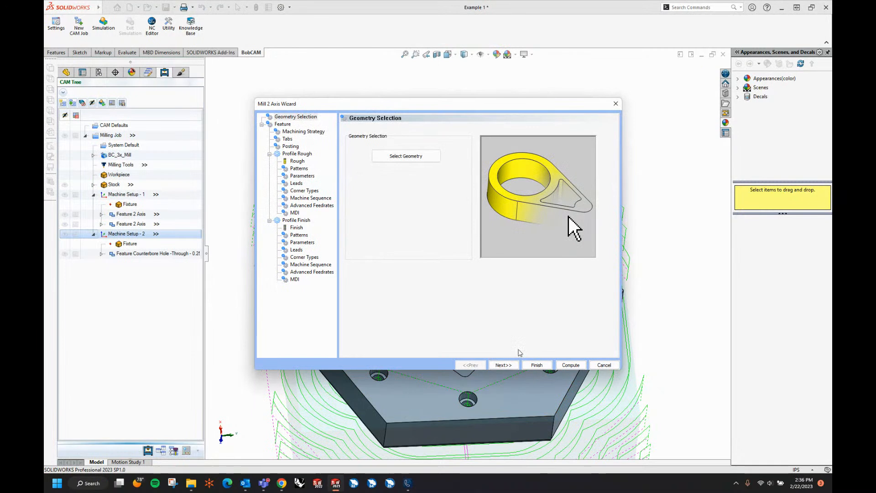
Check the star pocket's feature depth and choose the Pocketing machining strategy
left_click(503, 365)
left_click(449, 230)
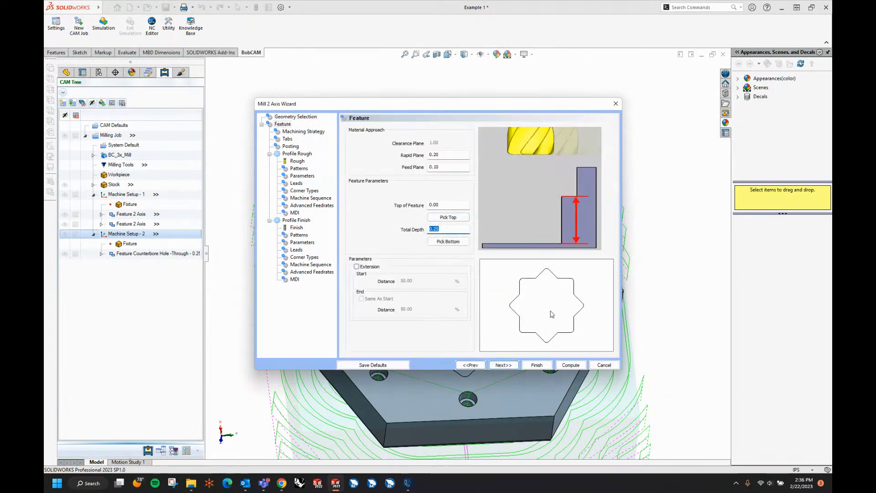
left_click(508, 365)
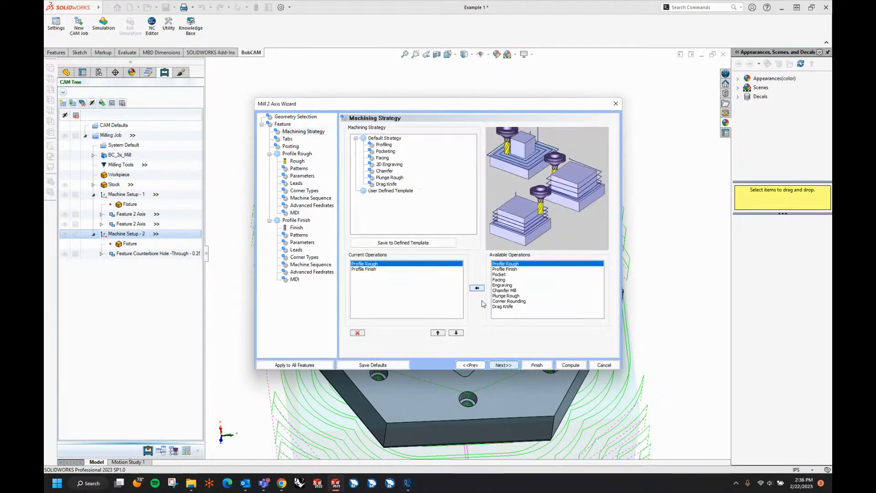
left_click(395, 152)
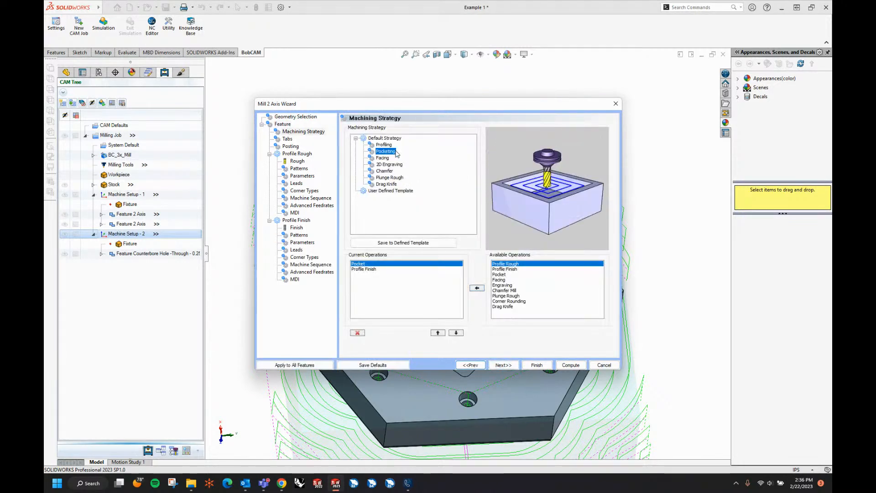
Keep the default pocket settings, set the Profile Finish lead-in to Right Angle with a matching lead-out, and compute the feature
left_click(505, 365)
left_click(505, 366)
left_click(508, 366)
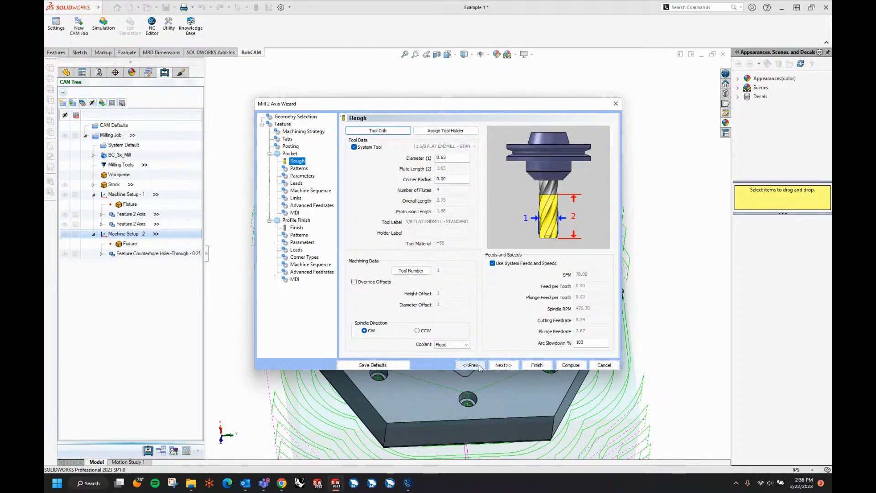
left_click(504, 366)
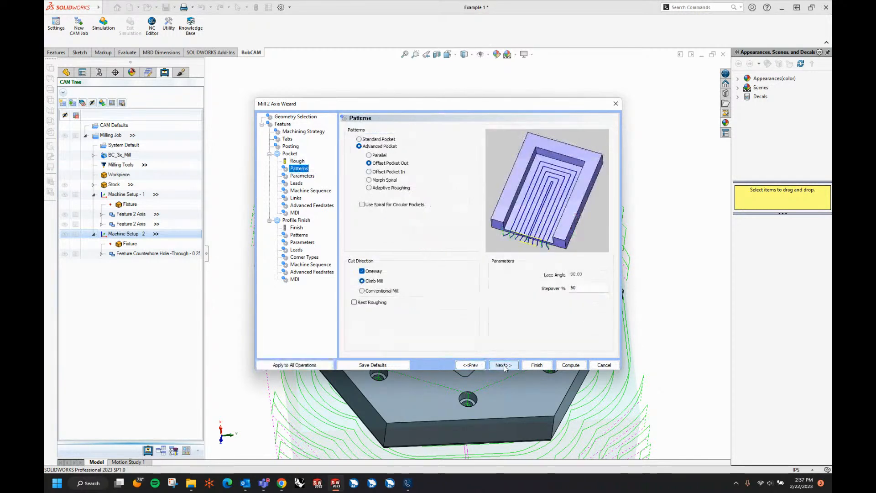
left_click(504, 366)
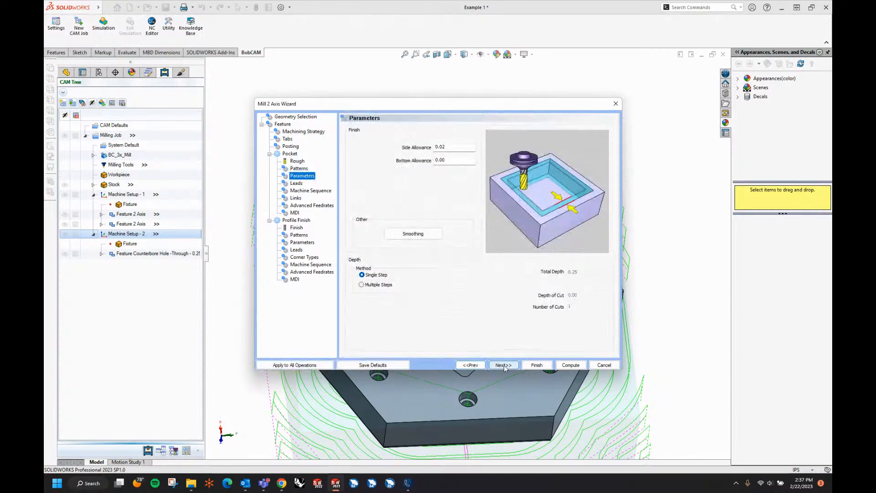
left_click(504, 366)
left_click(504, 366)
left_click(504, 366)
left_click(504, 365)
left_click(504, 365)
left_click(504, 365)
left_click(504, 366)
left_click(504, 366)
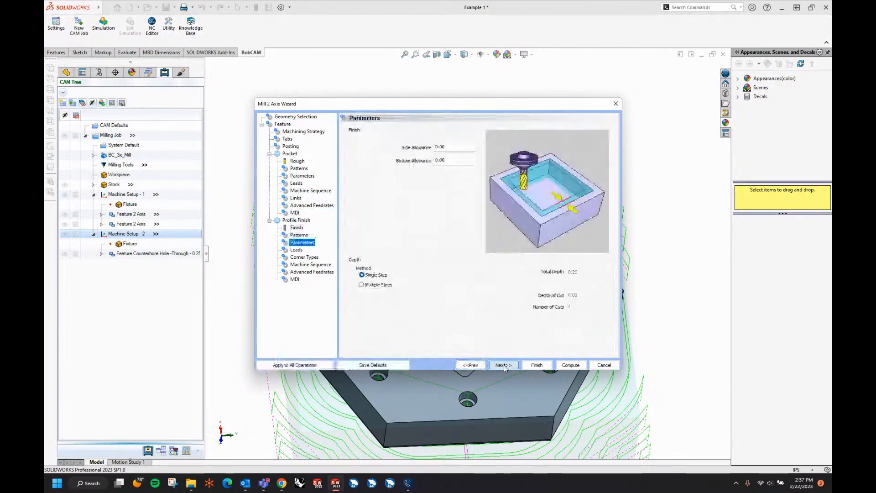
left_click(504, 365)
left_click(368, 298)
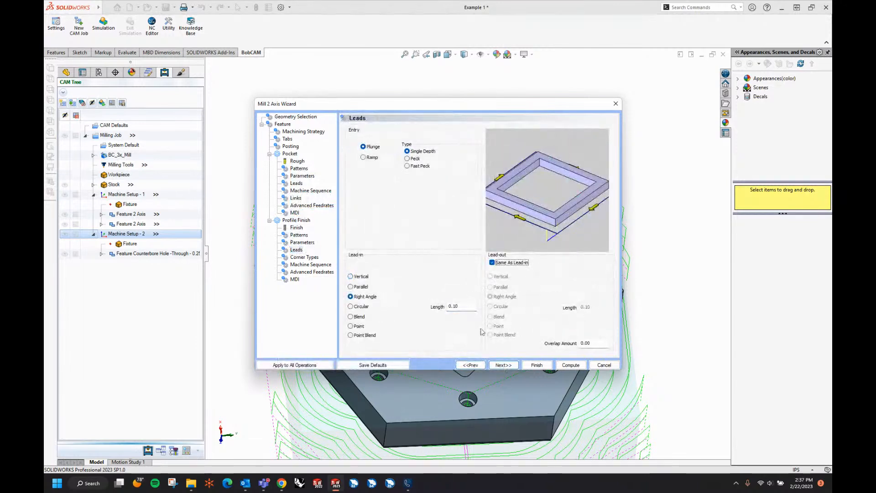
left_click(571, 365)
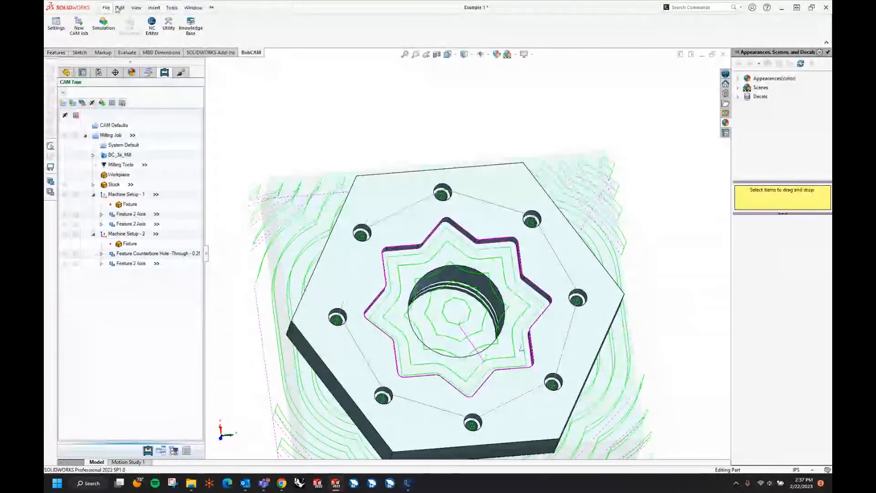
Save the part and run the machining simulation of the milling job
left_click(120, 7)
left_click(122, 98)
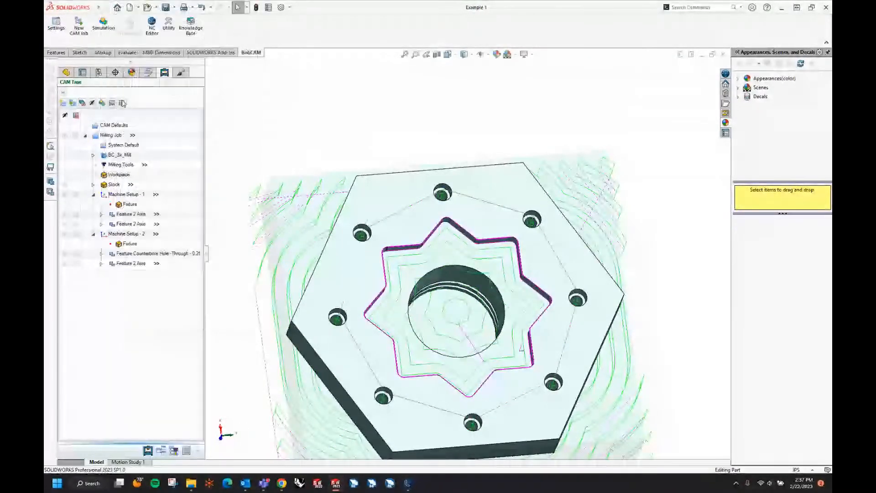
left_click(114, 27)
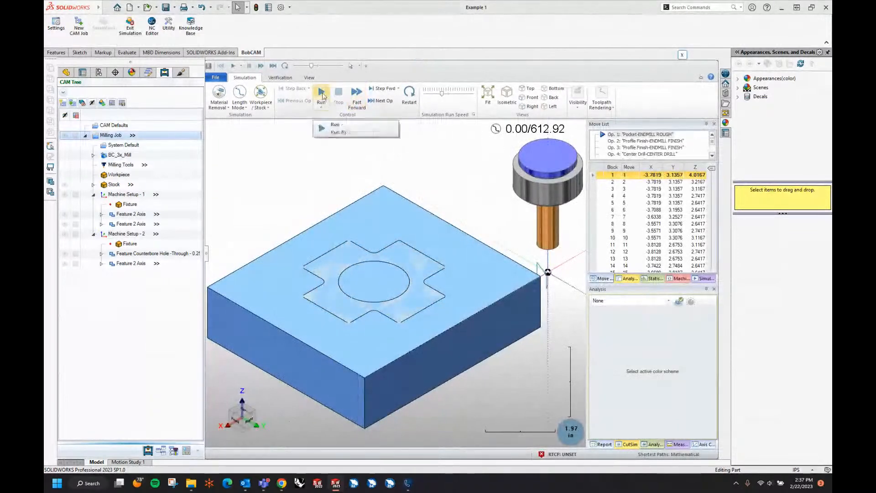
left_click(322, 92)
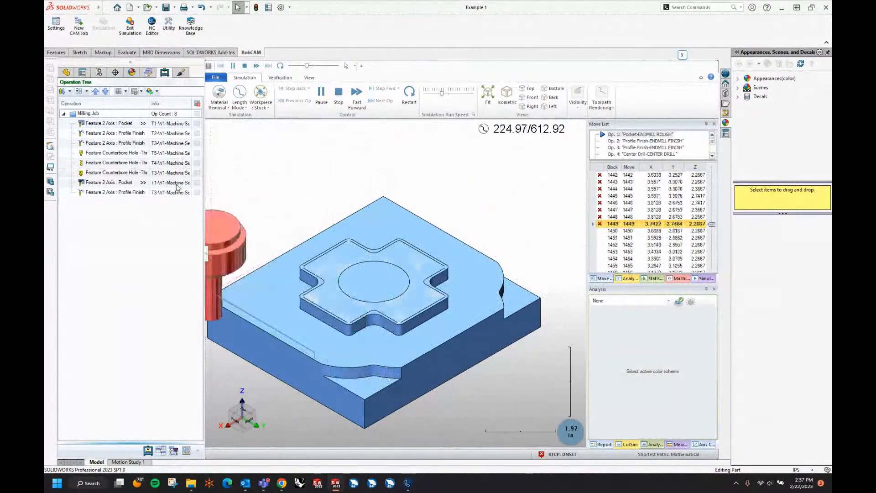
Check the operations' tools and machine setups, watch the simulated cuts on both sides to the end, and exit the simulation
left_click_drag(206, 255, 240, 254)
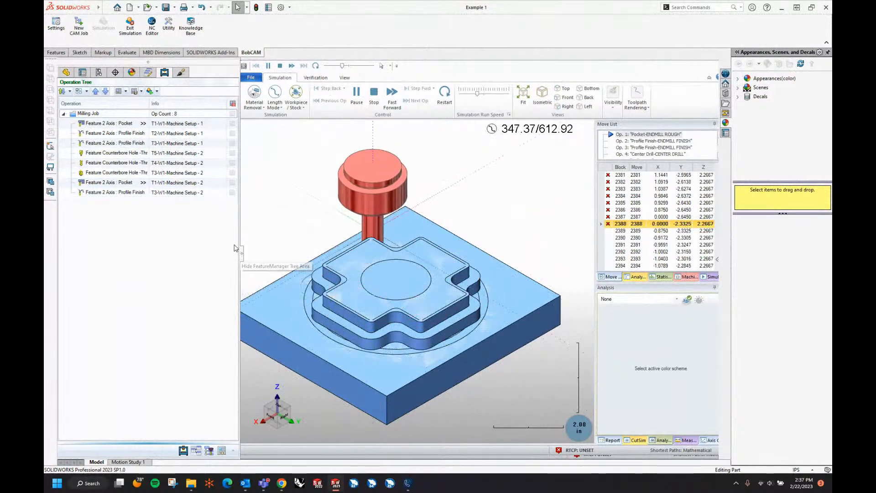
scroll(424, 289, "down", 2)
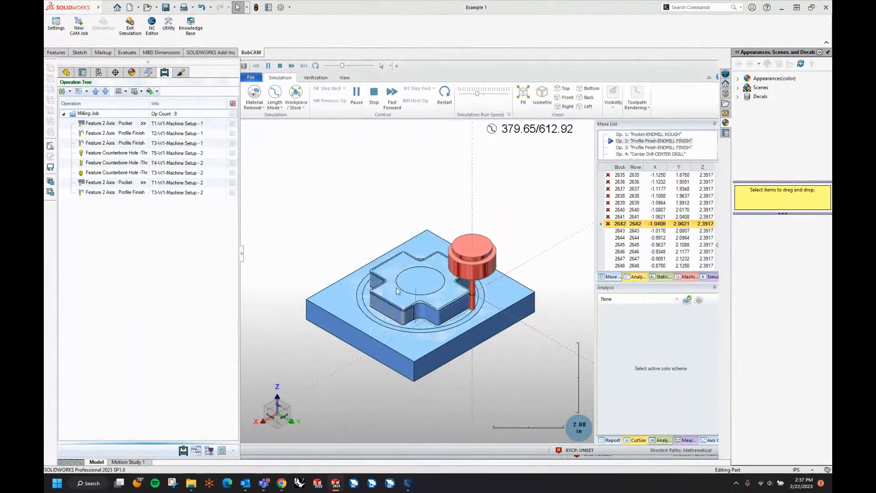
left_click_drag(241, 258, 195, 256)
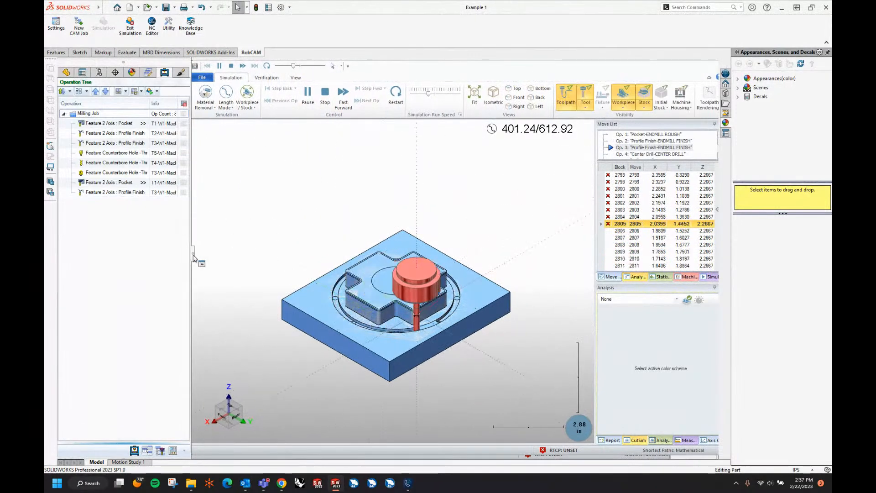
middle_click_drag(412, 349, 403, 322)
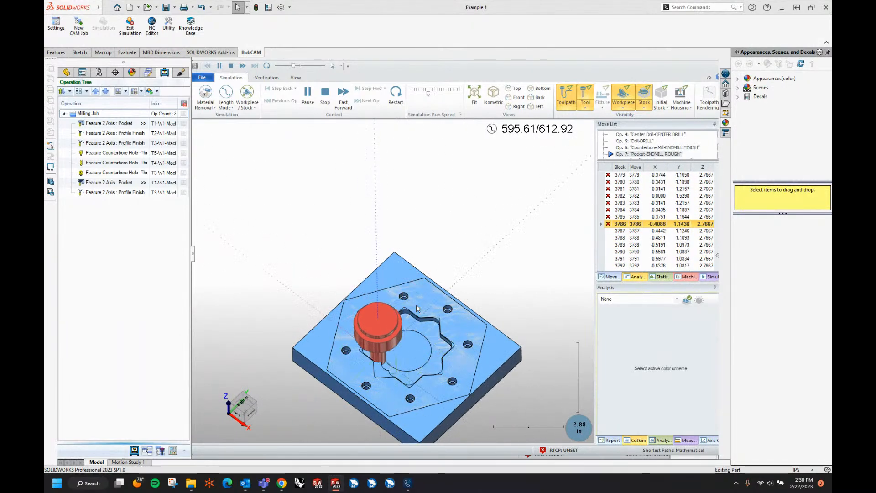
middle_click_drag(391, 350, 409, 318)
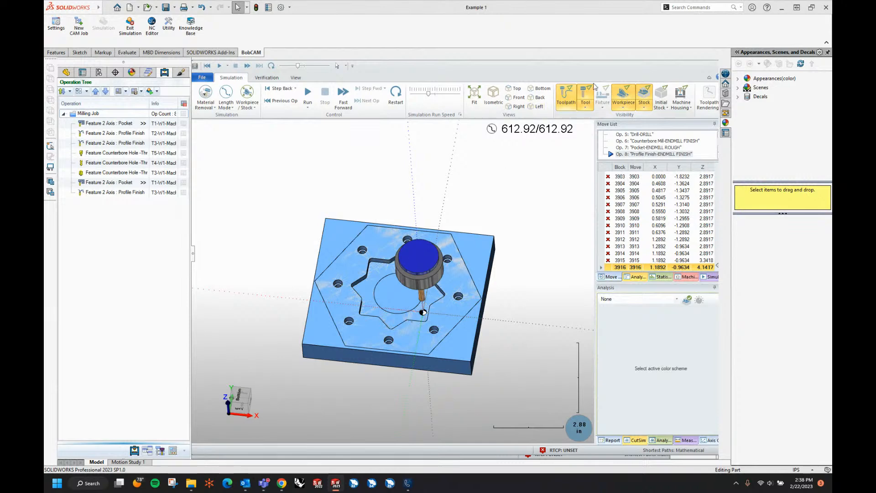
left_click(129, 29)
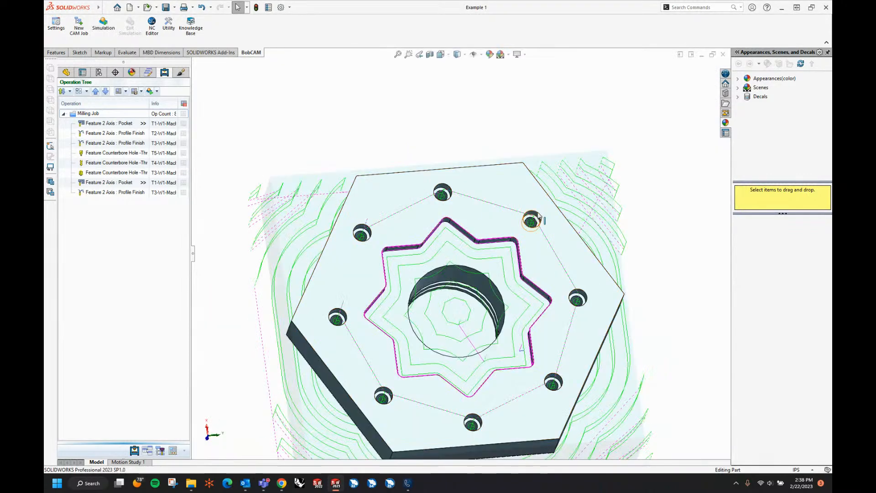
Return to the CAM tree and start a Mill 2 Axis feature under Machine Setup - 1
middle_click_drag(596, 226, 406, 156)
middle_click_drag(543, 288, 515, 230)
middle_click_drag(364, 309, 397, 297)
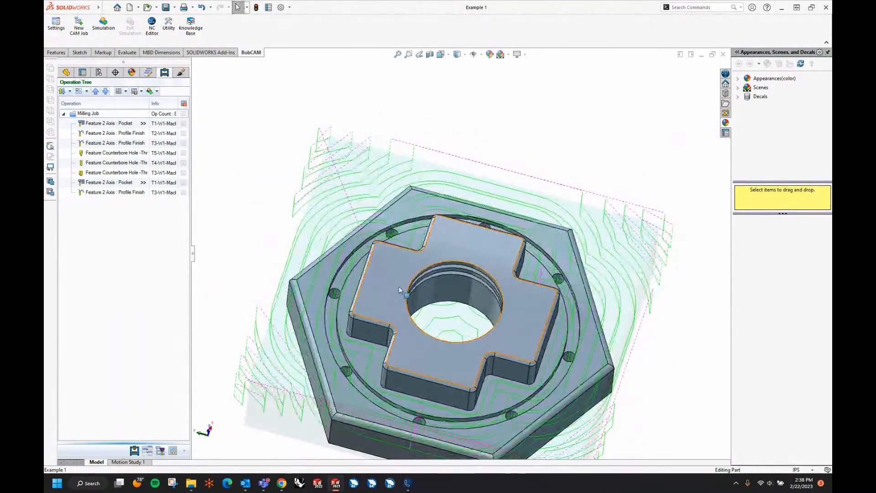
left_click(134, 450)
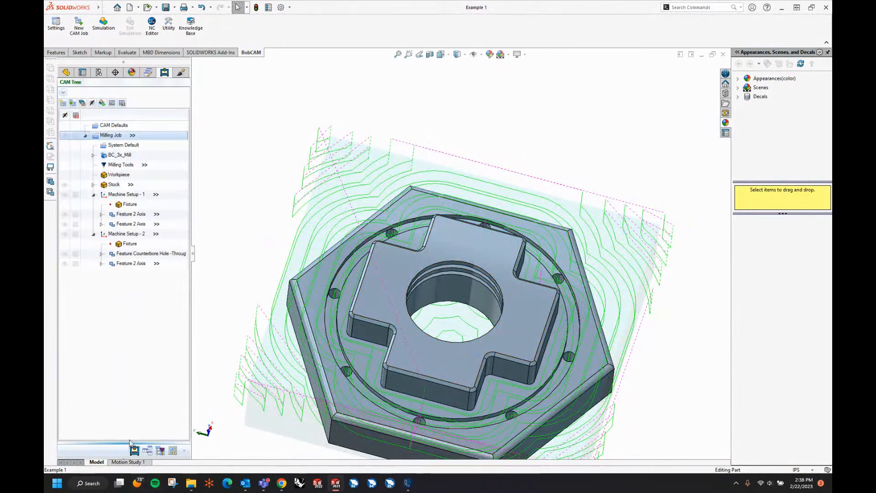
right_click(125, 195)
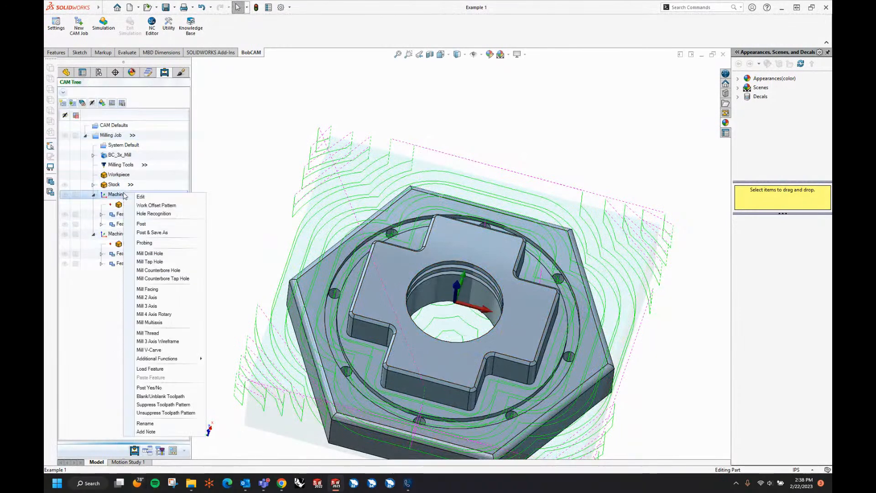
left_click(147, 298)
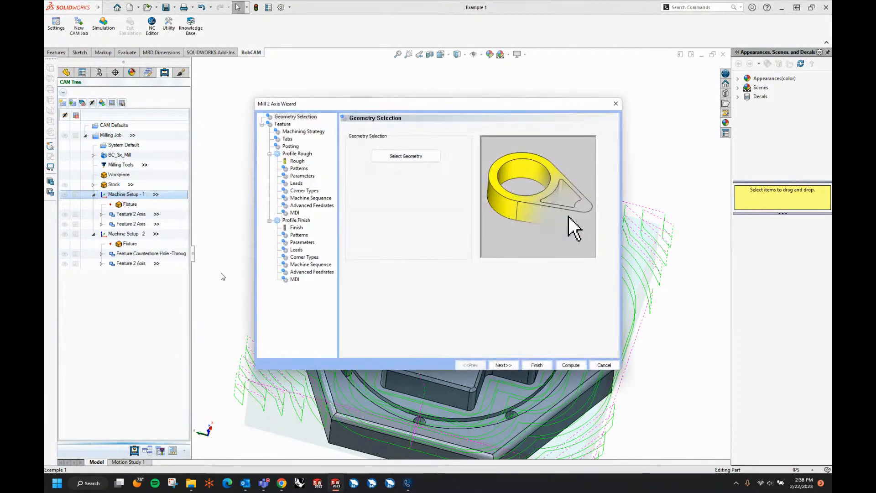
Select the loop of bottom edges around the hexagonal base as the feature's geometry
left_click(404, 158)
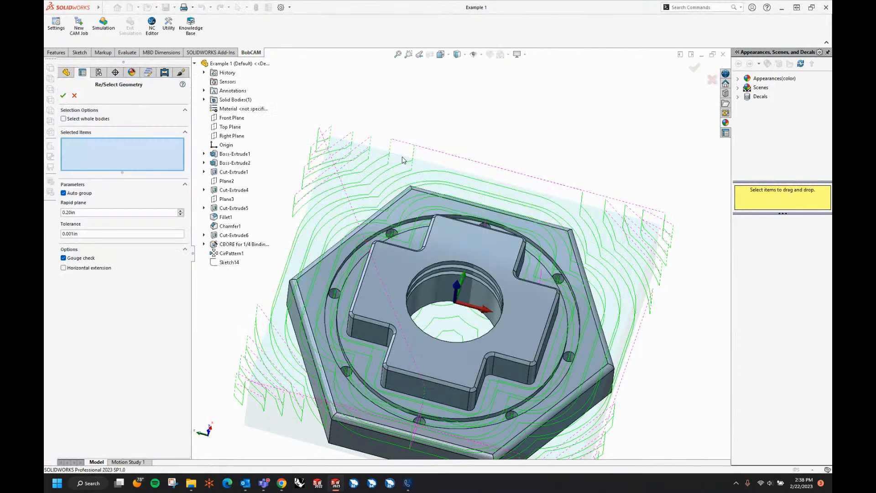
right_click(304, 364)
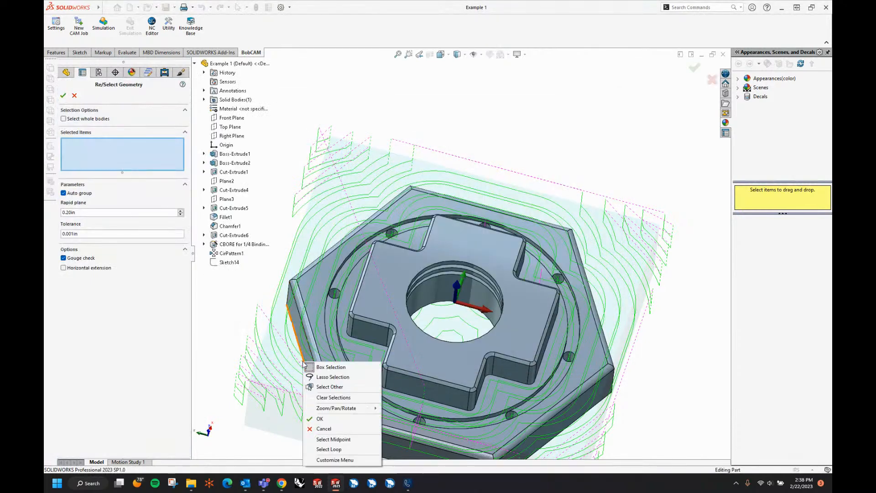
left_click(310, 440)
middle_click_drag(251, 344, 262, 315)
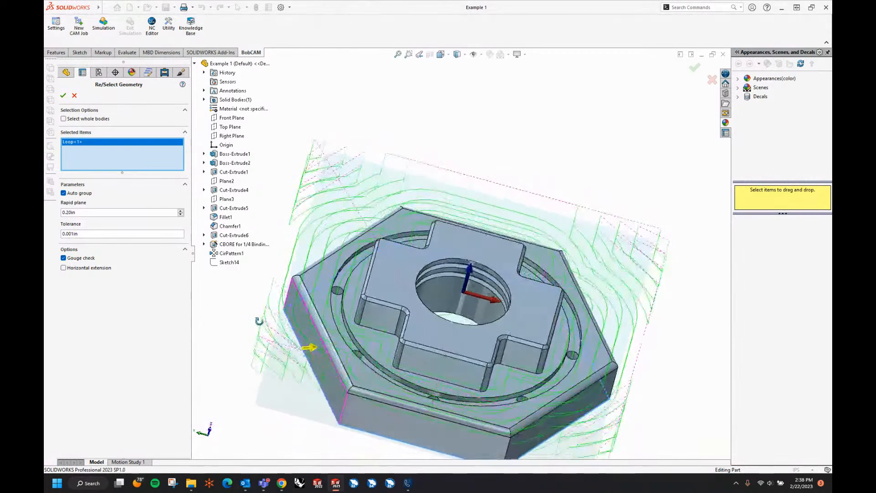
right_click(247, 235)
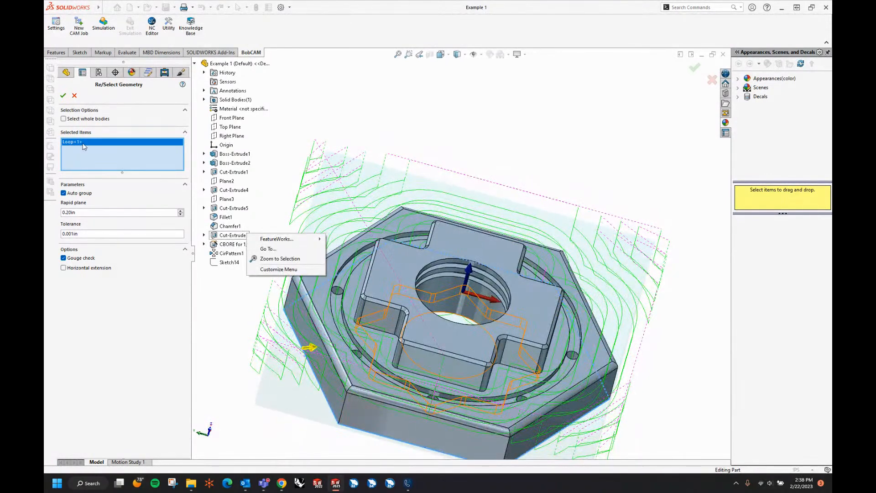
left_click(253, 328)
left_click(63, 95)
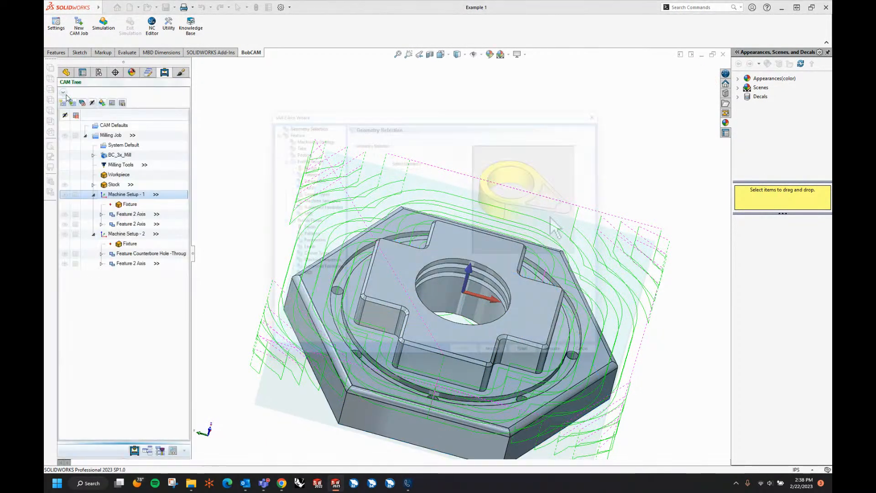
Keep the default feature depth and remove Profile Rough from the machining strategy, leaving only Profile Finish
left_click(503, 366)
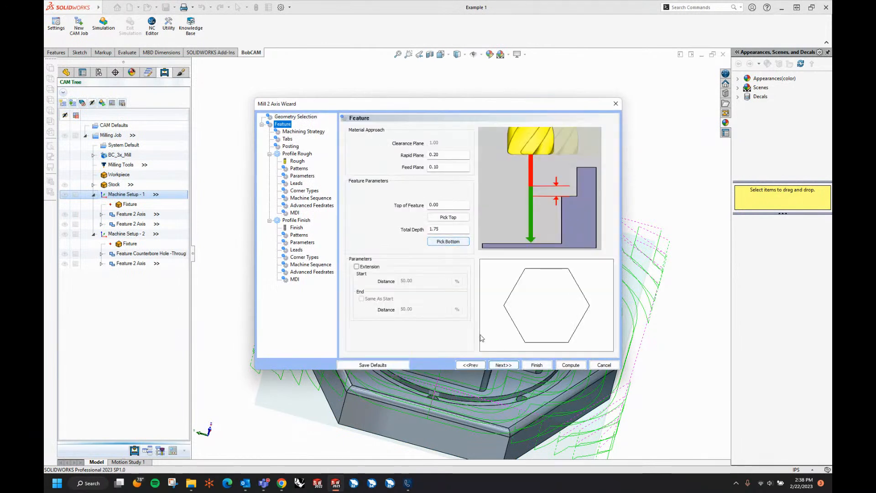
left_click(503, 365)
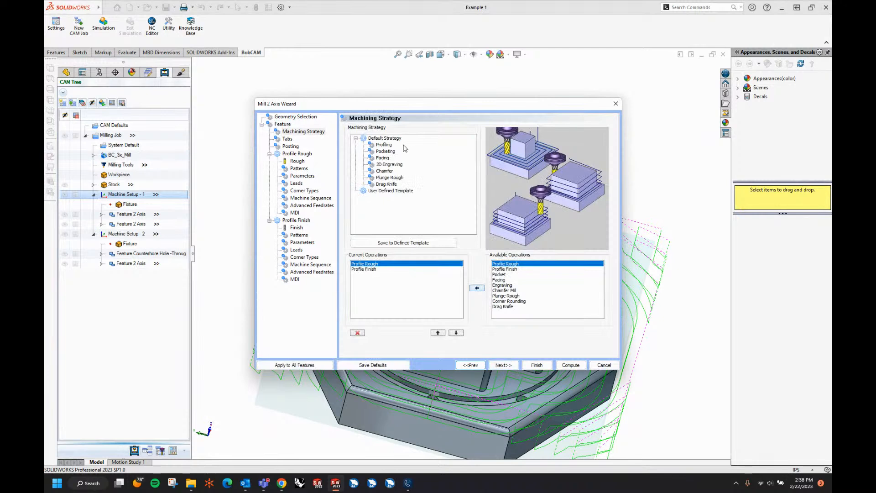
left_click(358, 333)
left_click(503, 366)
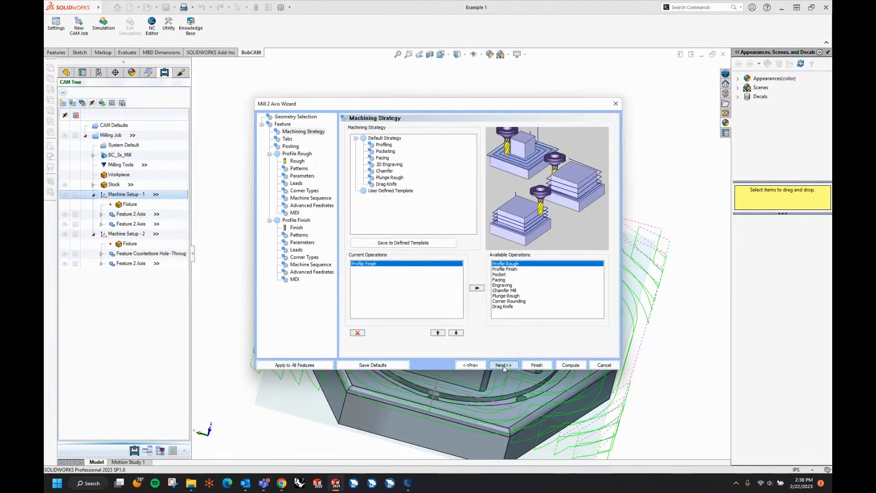
left_click(504, 365)
left_click(503, 365)
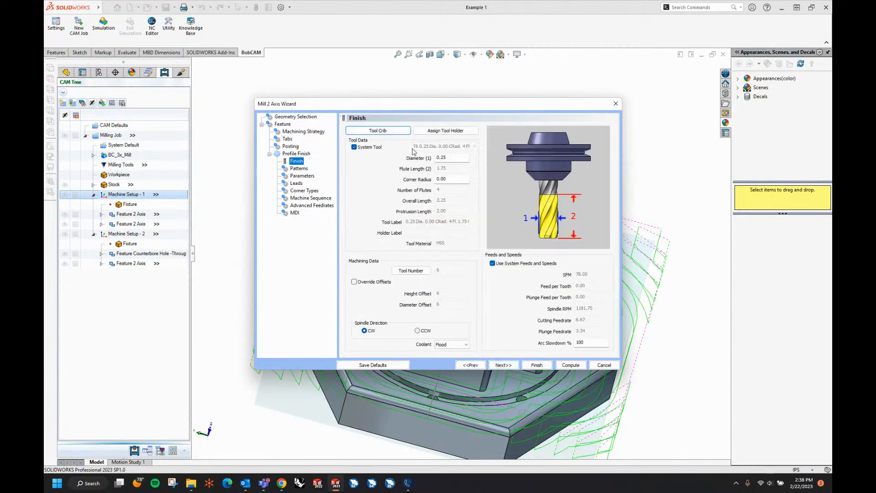
Assign the T1 5/8 flat endmill to the finish pass, keeping Left system compensation and a single depth step
left_click(355, 148)
left_click(445, 146)
left_click(446, 154)
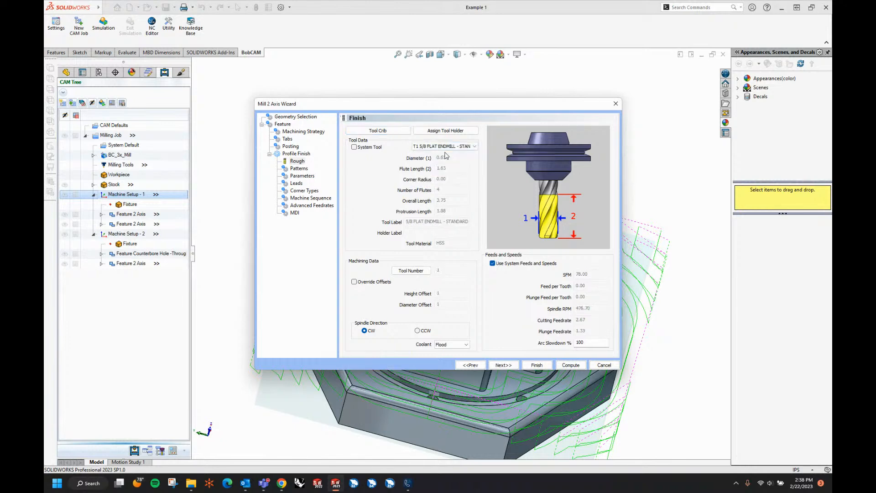
left_click(507, 366)
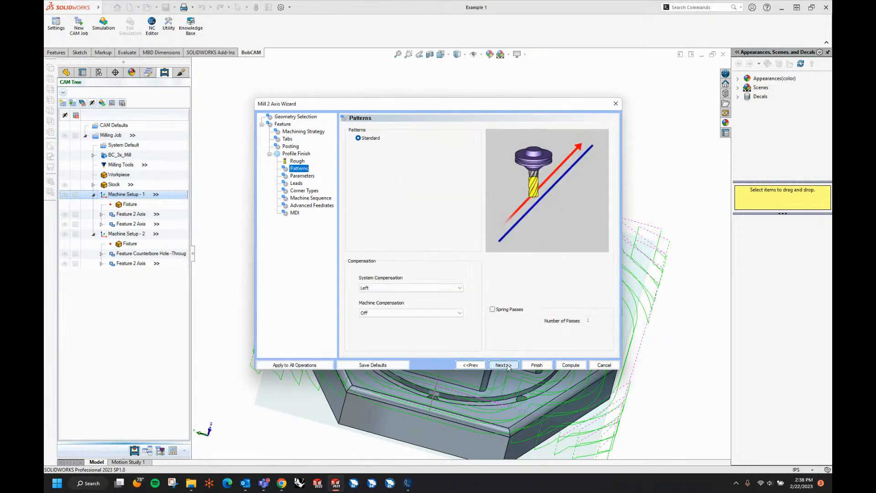
left_click(507, 366)
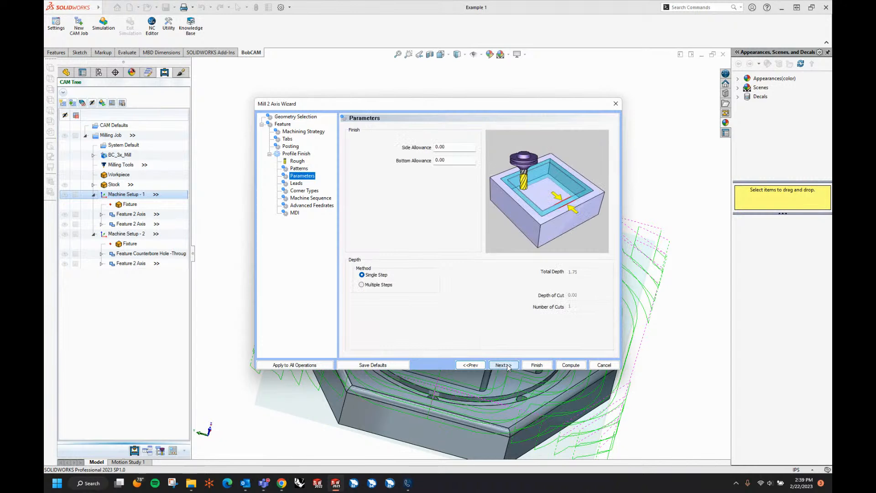
left_click(502, 365)
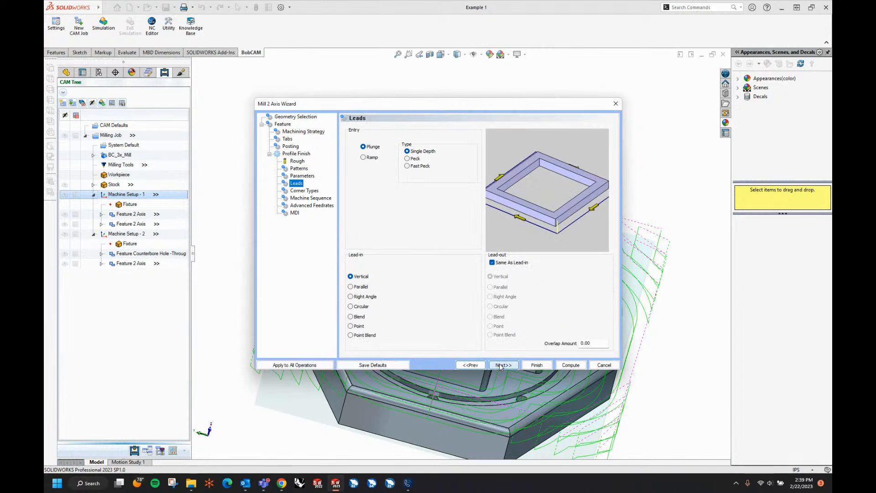
Set the finish pass lead-in to Right Angle with a value of 0.10, keep the remaining defaults, and finish the wizard
left_click(365, 298)
double_click(467, 307)
type(".10")
left_click(500, 365)
left_click(500, 365)
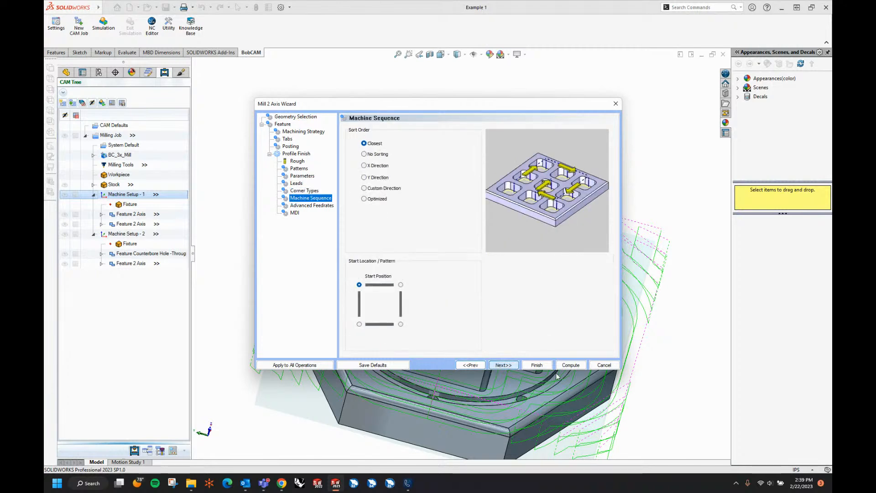
left_click(538, 365)
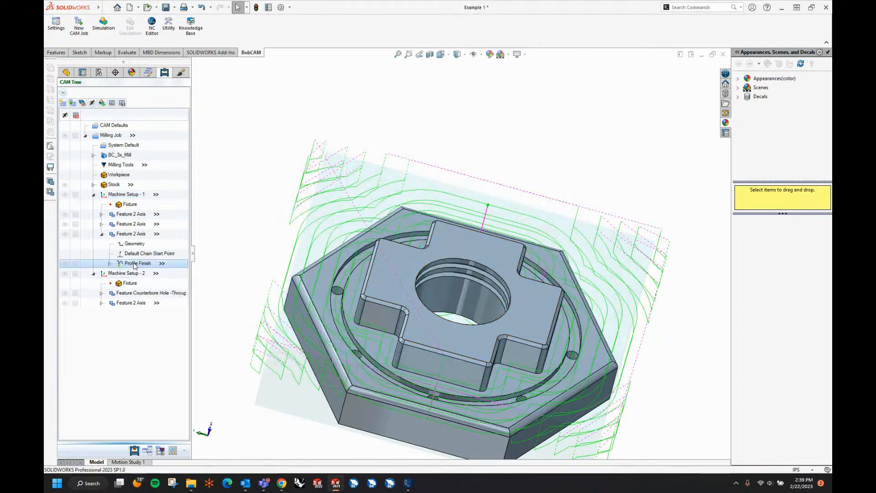
Check the hexagon profile's chain start point, compute its Profile Finish toolpath, and inspect the path around the base
middle_click_drag(546, 328, 546, 314)
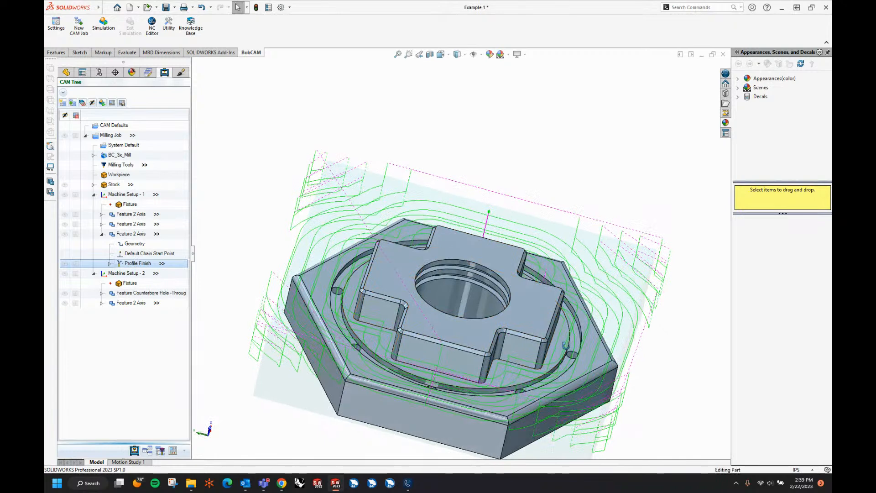
middle_click_drag(567, 349, 526, 369)
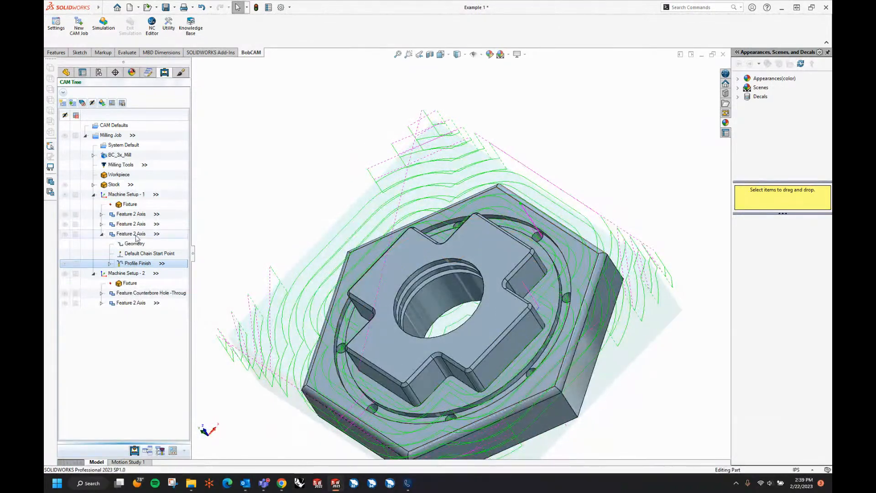
left_click(135, 254)
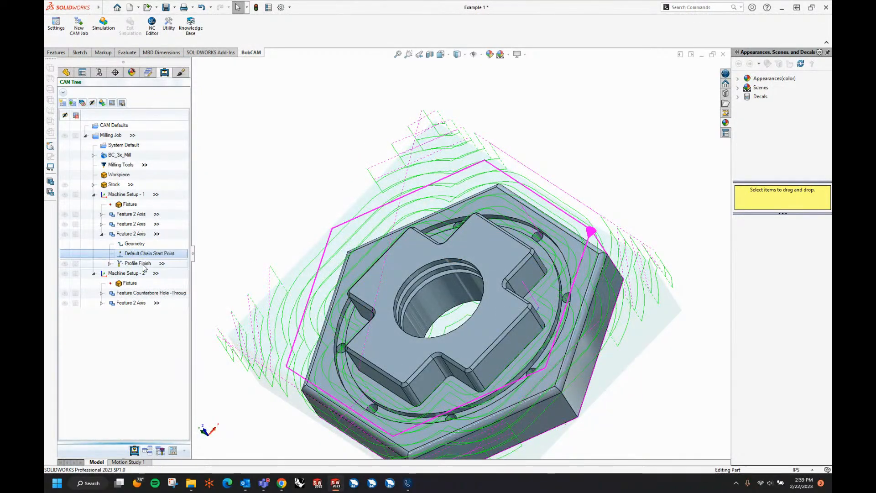
right_click(145, 268)
left_click(158, 281)
middle_click_drag(251, 283, 475, 392)
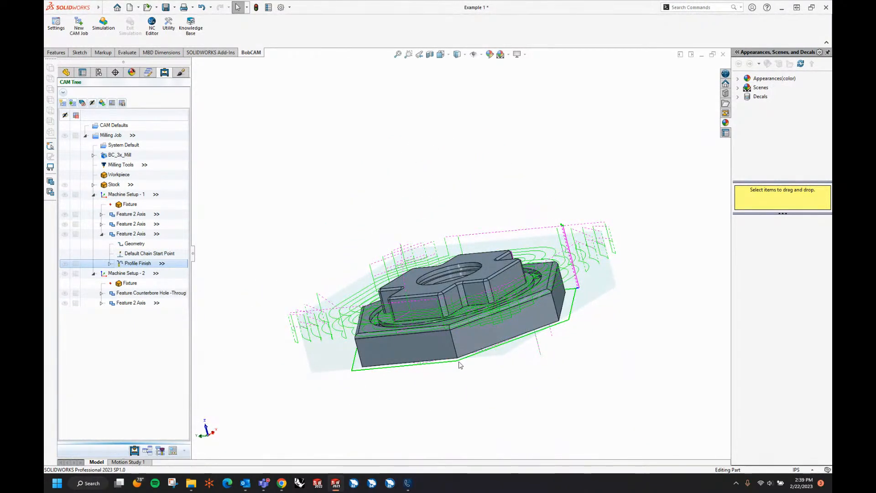
middle_click_drag(460, 364, 506, 371)
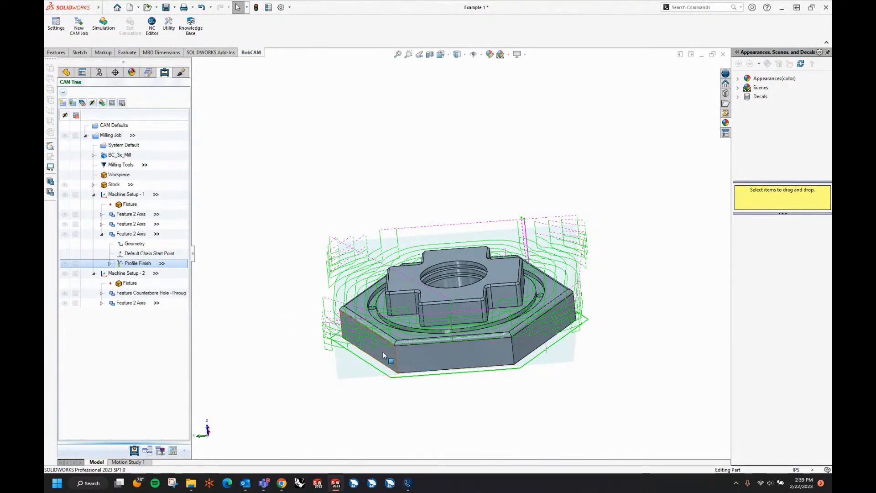
Check the star pocket's total depth in Machine Setup - 2 and close its settings without changes
right_click(123, 303)
left_click(135, 303)
right_click(134, 302)
left_click(151, 92)
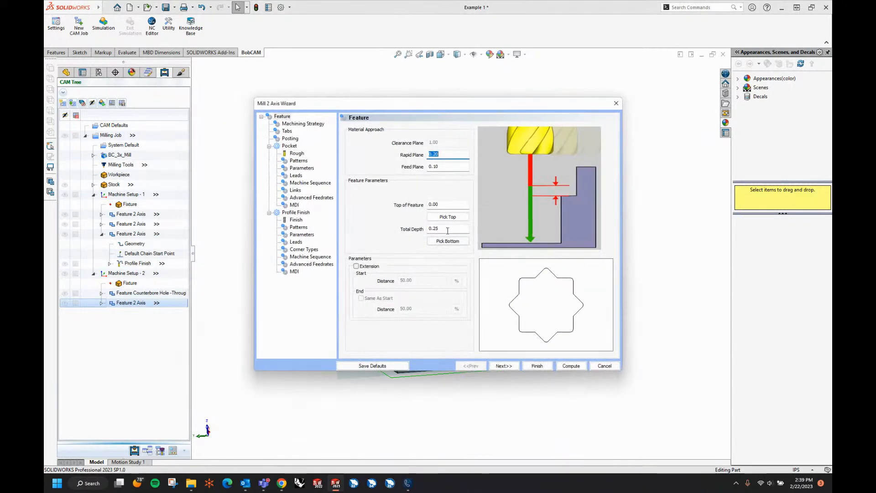
left_click(605, 365)
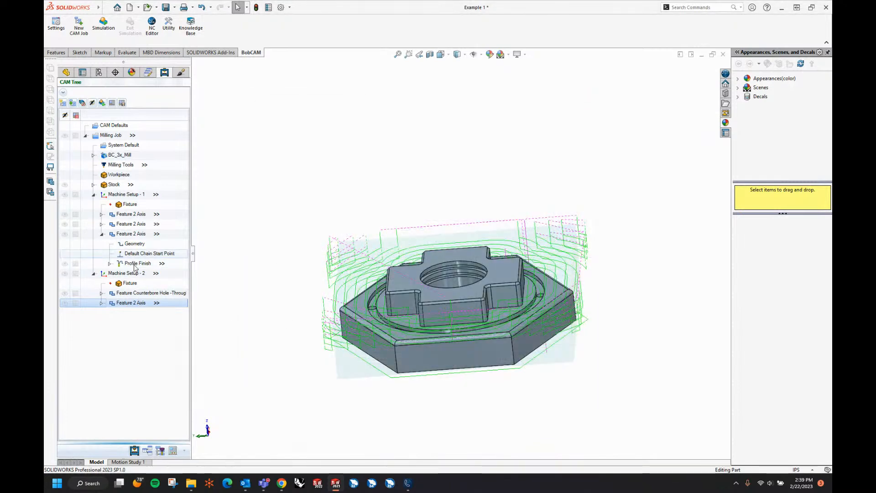
Set the hexagon profile feature's total depth to 1.5 and recompute its toolpath
right_click(137, 234)
left_click(160, 237)
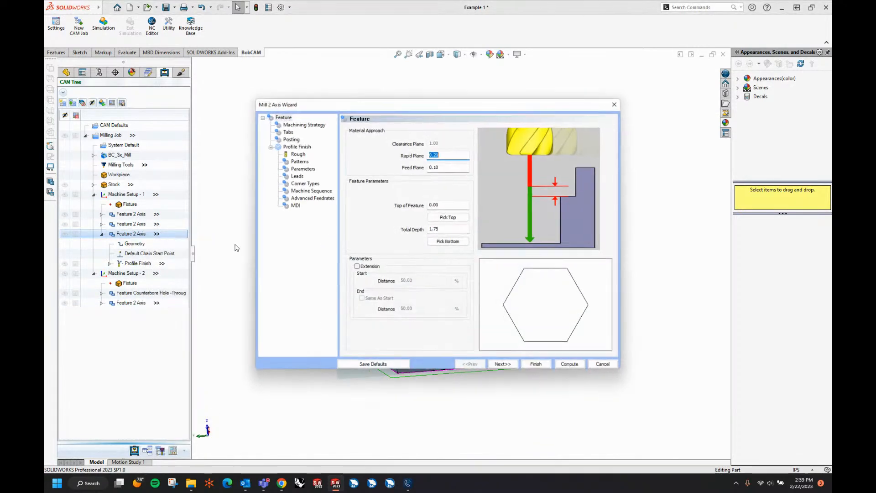
left_click(441, 229)
type("1.5")
left_click(570, 365)
middle_click_drag(527, 338, 528, 326)
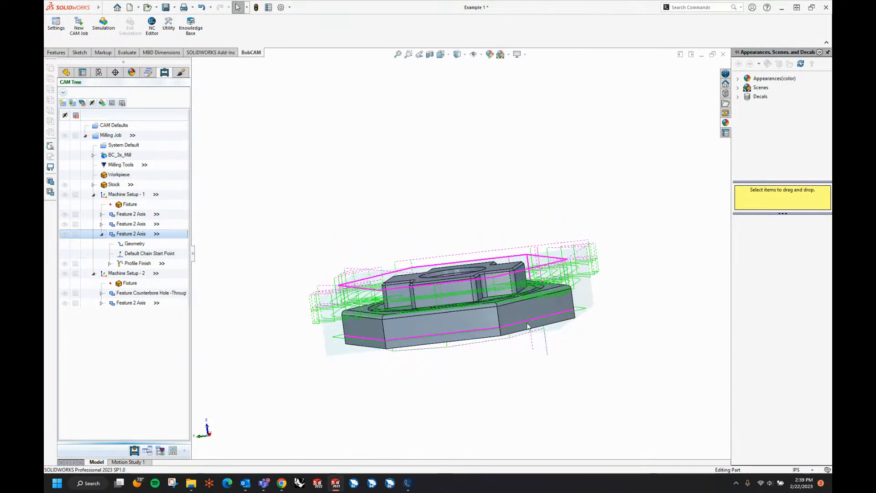
right_click(129, 274)
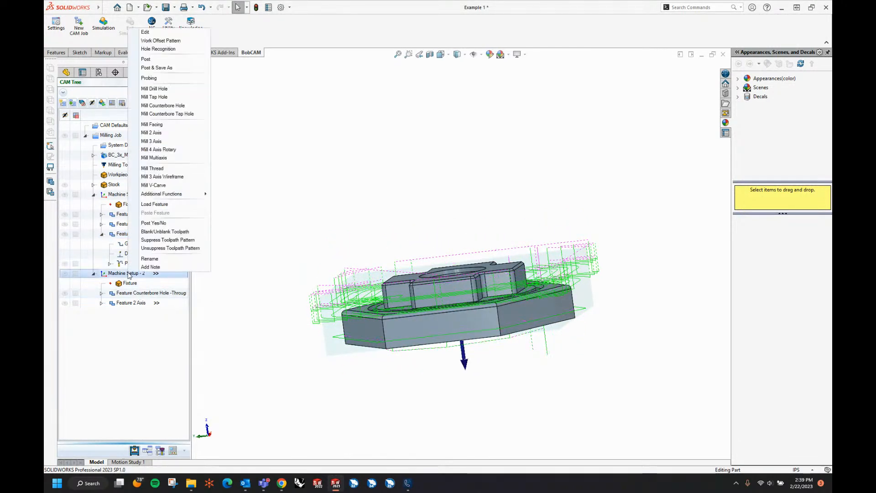
left_click(409, 238)
right_click(131, 235)
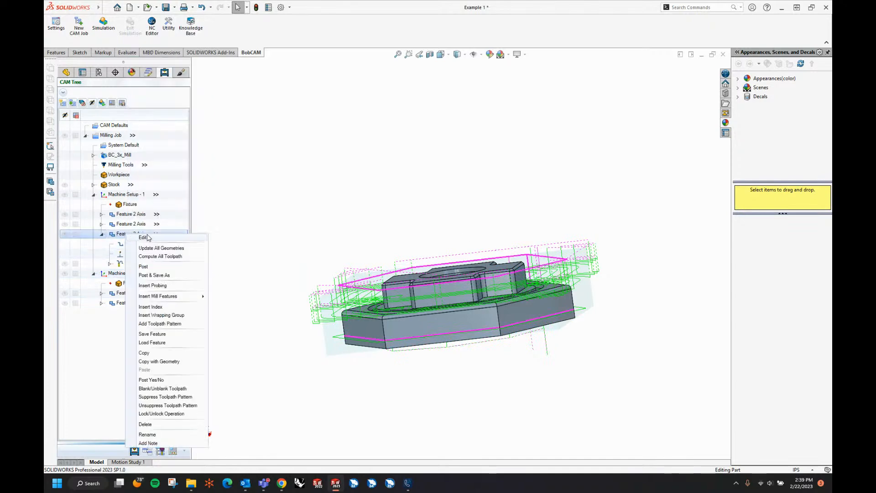
left_click(401, 199)
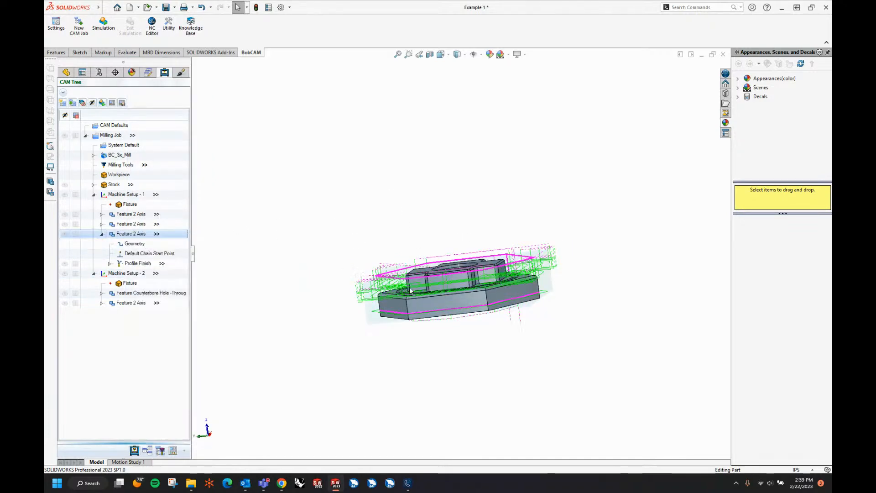
Check the radius of the fillet along the hexagonal base's upper edge
scroll(413, 288, "down", 6)
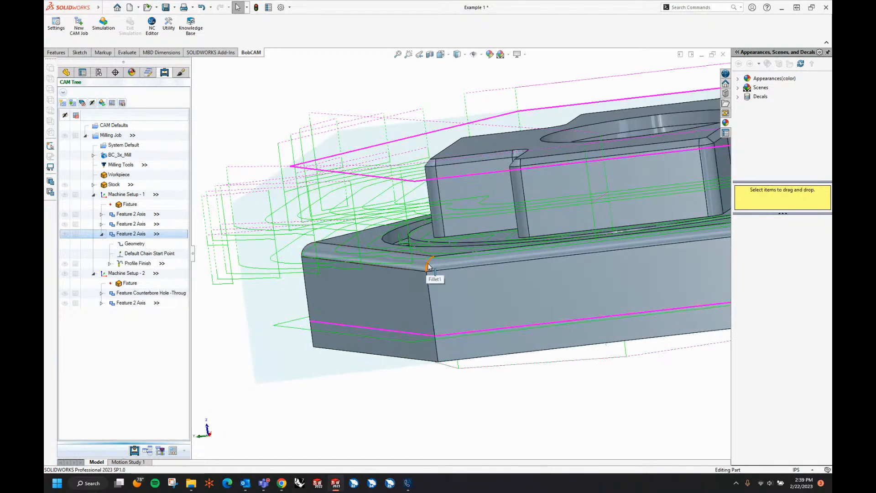
left_click(425, 267)
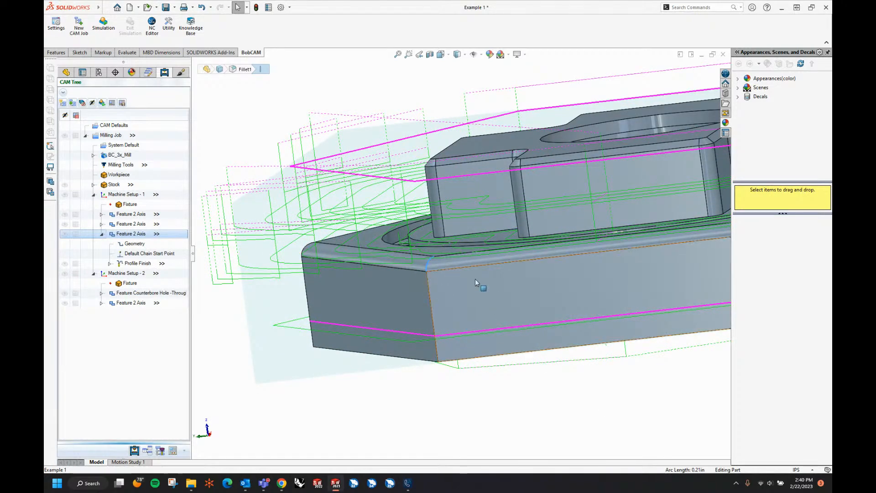
left_click(417, 263)
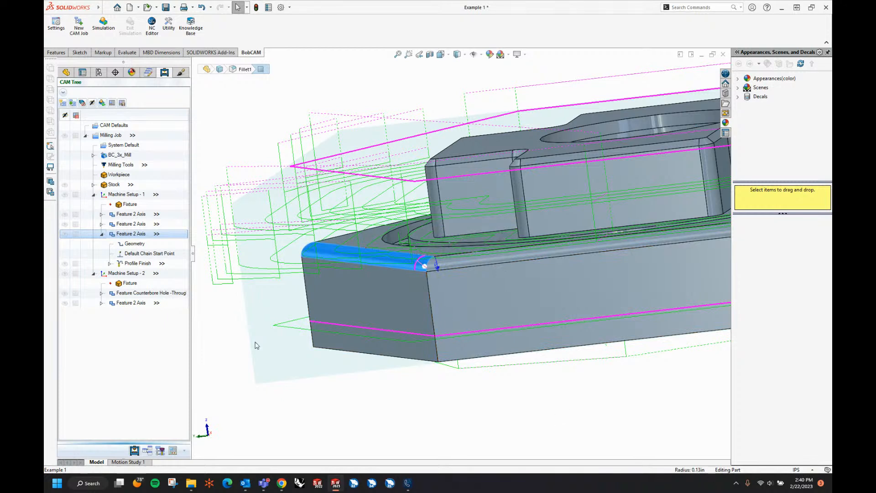
Reopen the hexagon profile feature in Machine Setup - 1 and pick the base's upper face as its top, giving -0.75
right_click(125, 196)
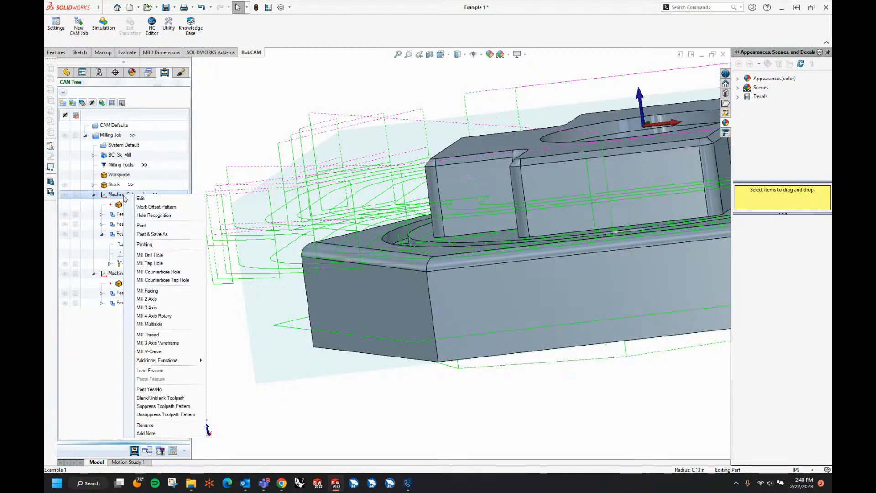
left_click(118, 235)
right_click(124, 236)
left_click(130, 241)
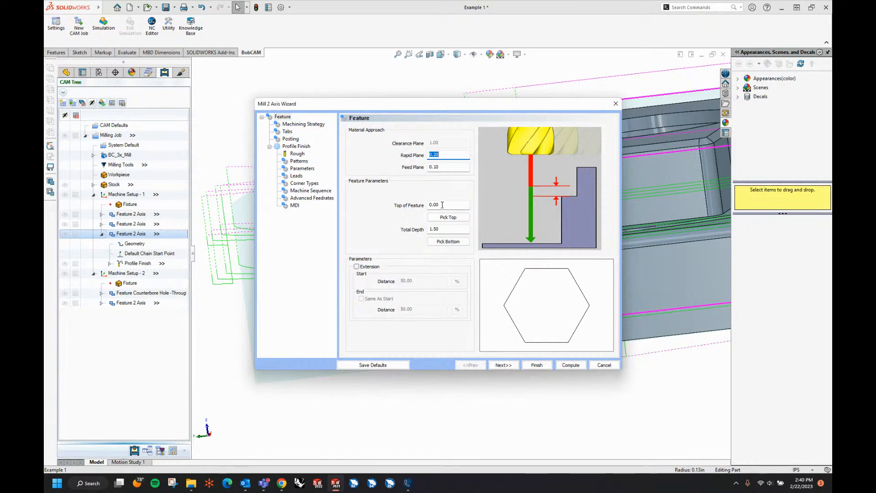
left_click(448, 217)
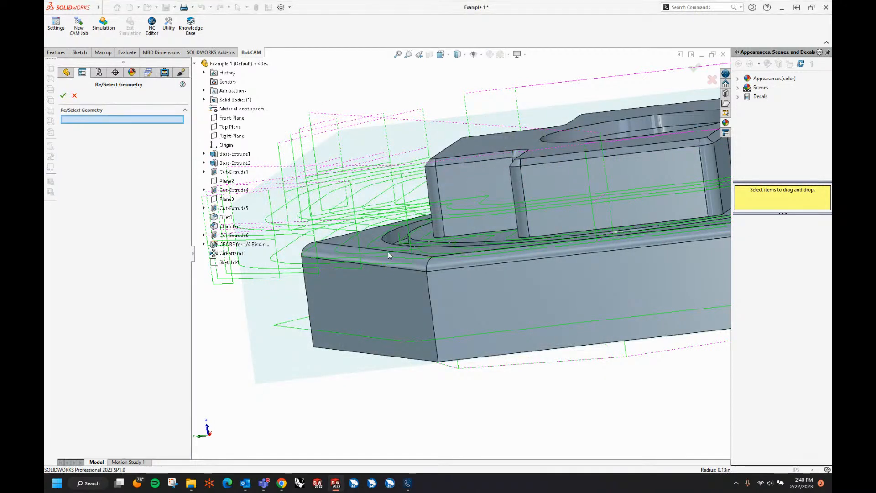
left_click(387, 252)
right_click(274, 201)
left_click(290, 249)
left_click_drag(445, 229, 405, 233)
type(".25")
key("Tab")
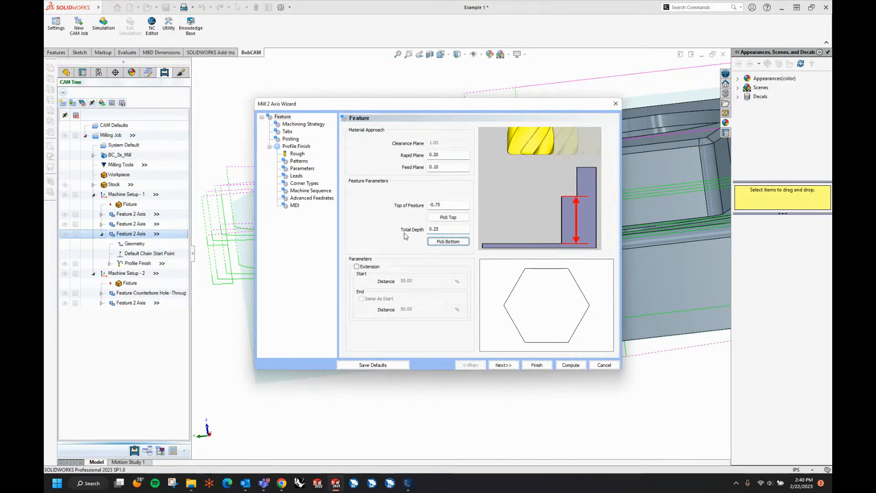
double_click(450, 231)
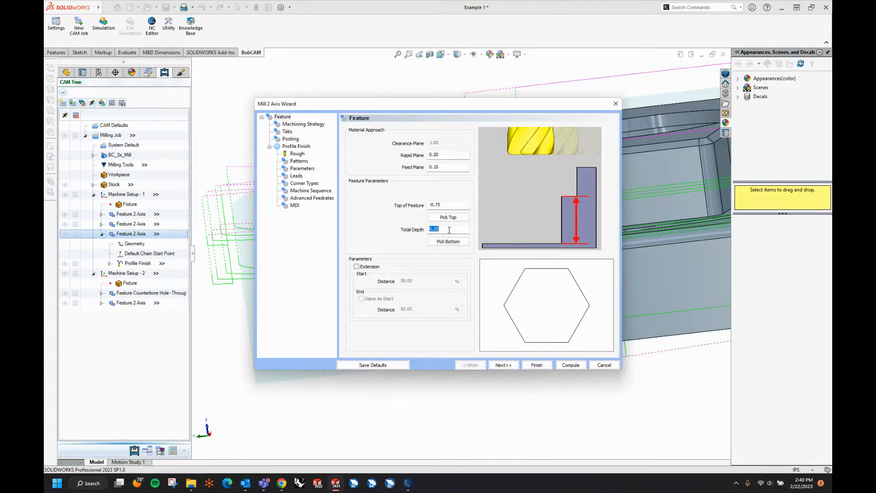
left_click(448, 241)
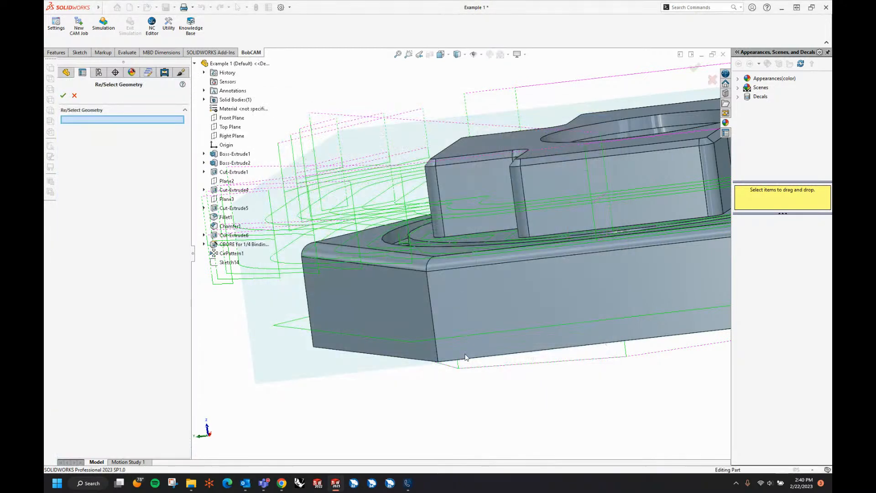
left_click(466, 358)
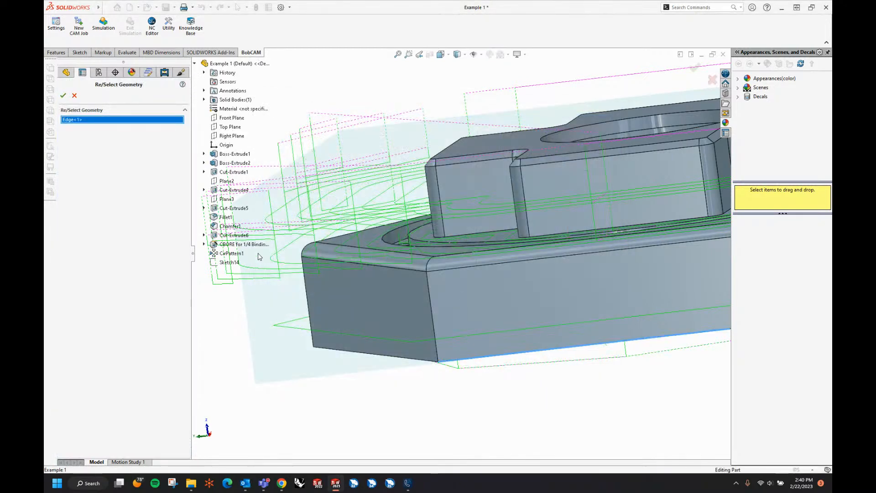
left_click(63, 95)
Set the hexagon profile feature's total depth to 0.75
double_click(443, 228)
type("0.75")
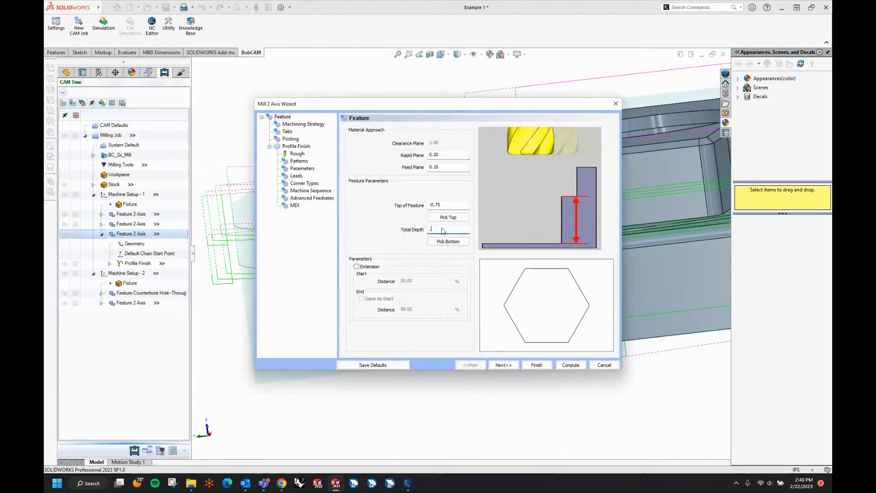
key("Tab")
Add a Corner Rounding operation after the Profile Finish in the hexagon feature's machining strategy
left_click(504, 365)
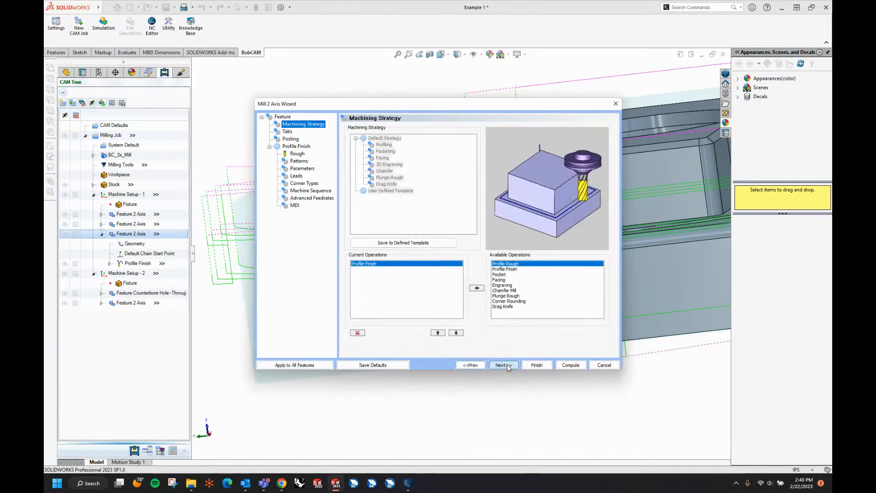
left_click(504, 365)
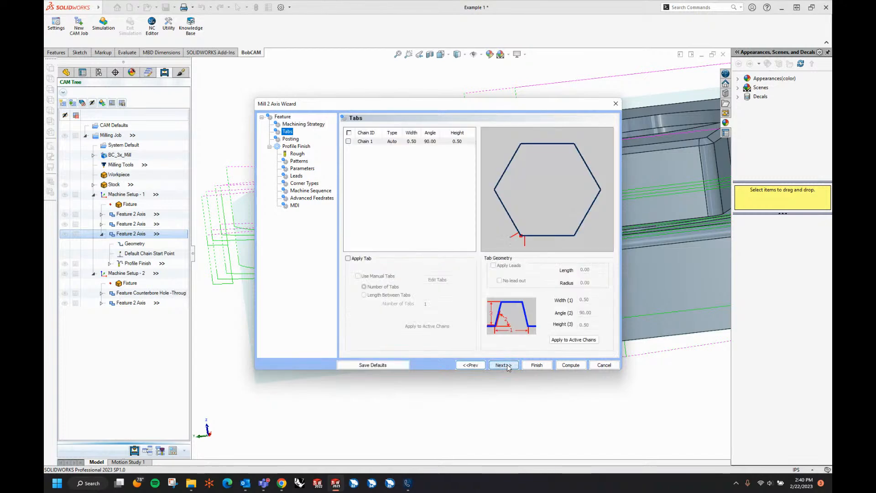
left_click(470, 365)
left_click(524, 302)
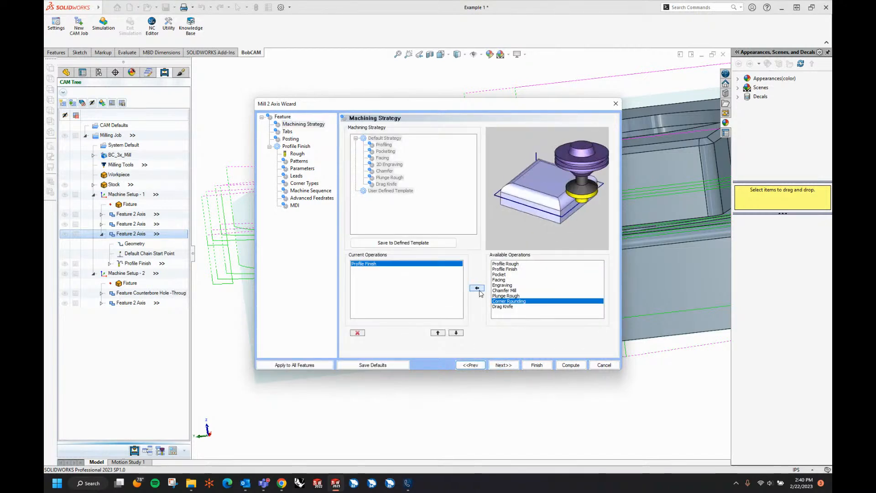
left_click(477, 288)
Set the Profile Finish operation's depth method to Multiple Steps
left_click(506, 365)
left_click(508, 365)
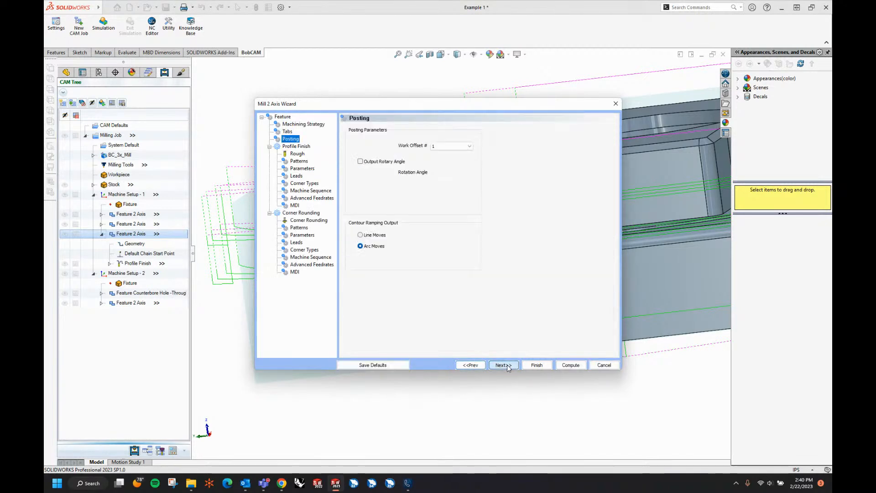
left_click(508, 366)
left_click(508, 366)
left_click(507, 365)
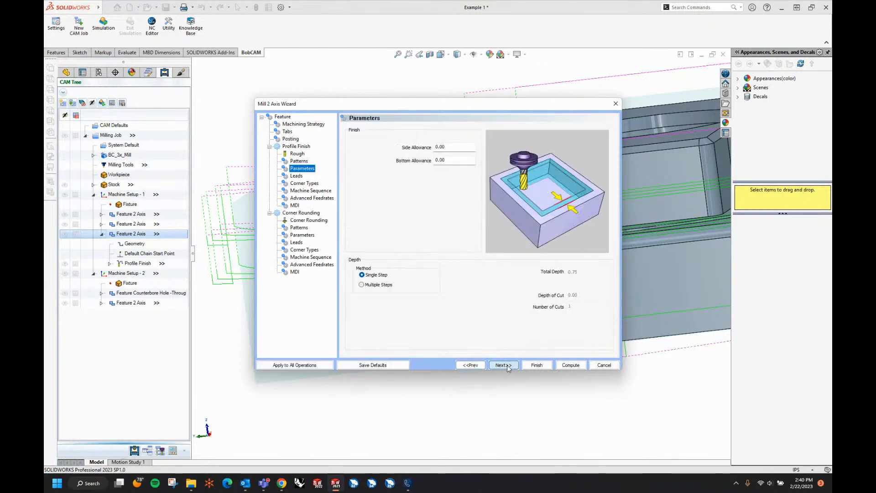
left_click(507, 365)
left_click(508, 365)
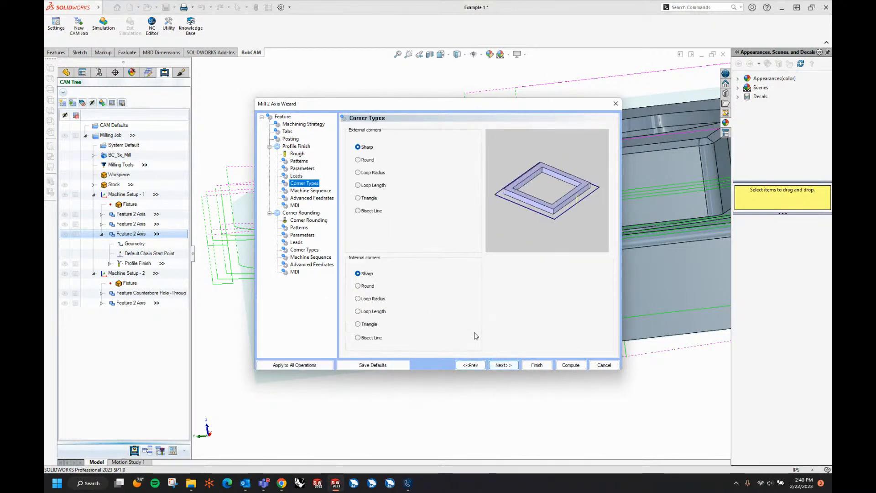
left_click(463, 365)
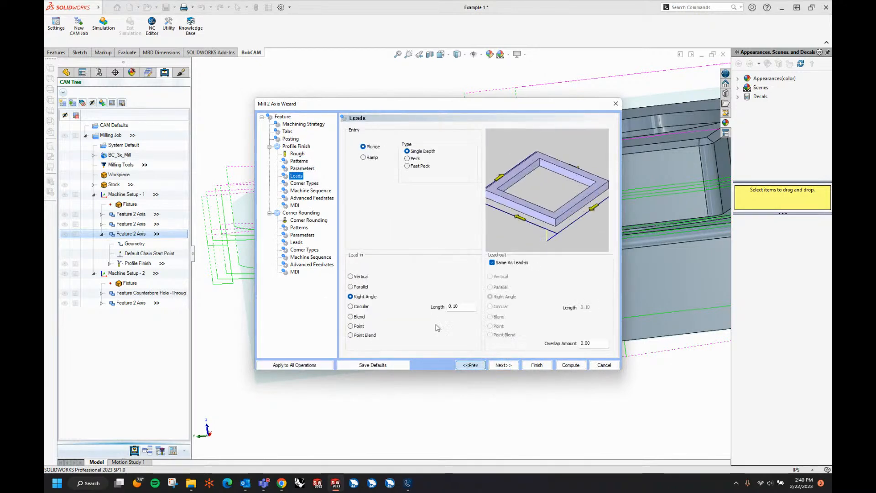
left_click(470, 365)
left_click(371, 286)
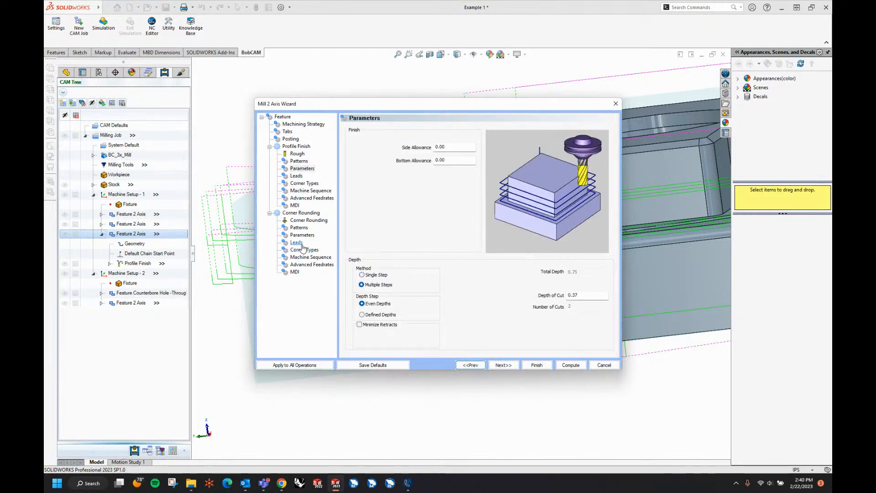
Add the .625D - .125R - .1319TD corner round tool from the tool library and assign it to the Corner Rounding operation
left_click(308, 220)
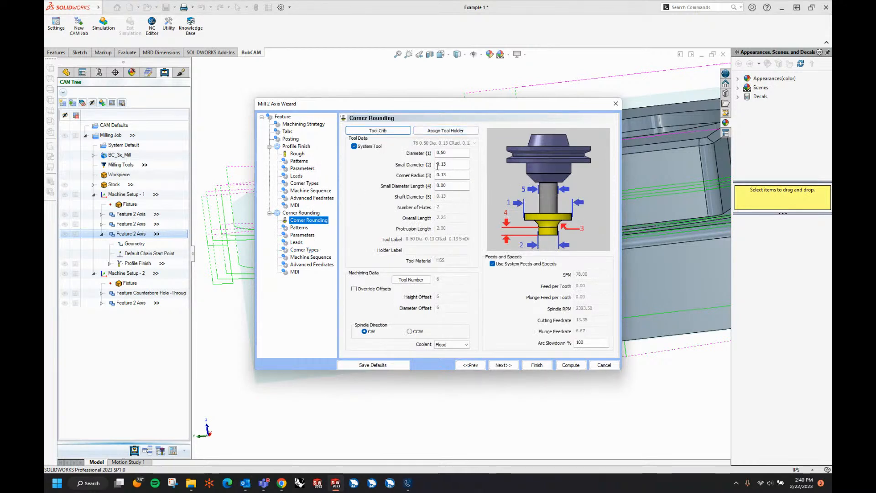
left_click(386, 132)
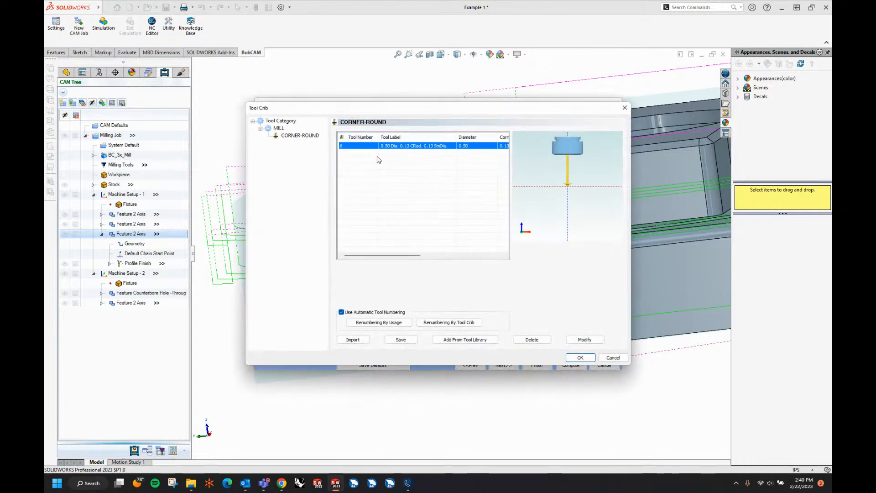
left_click(466, 340)
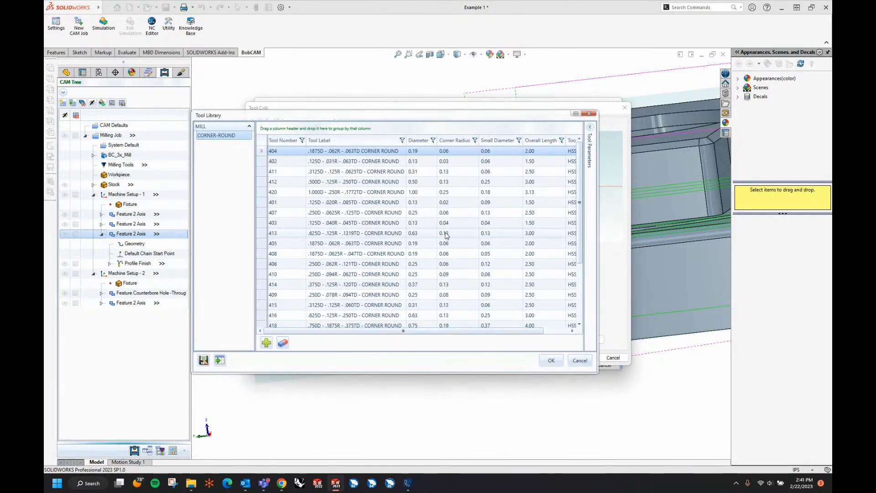
left_click(327, 233)
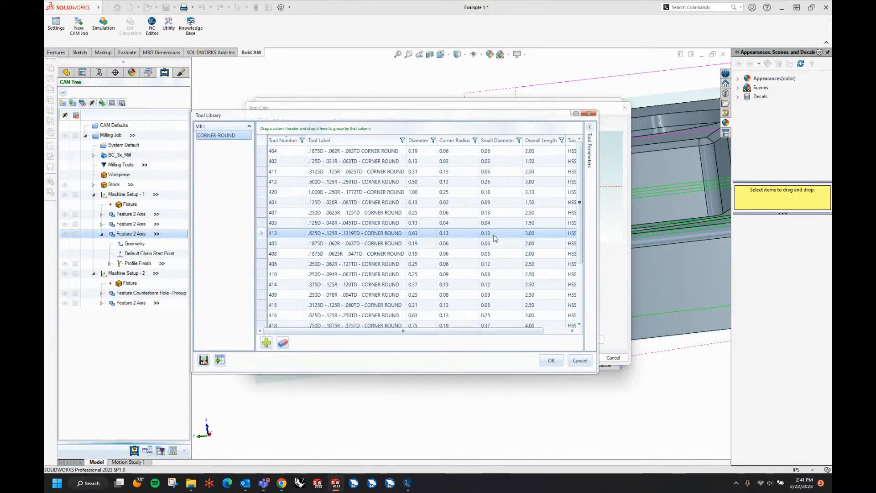
left_click(549, 360)
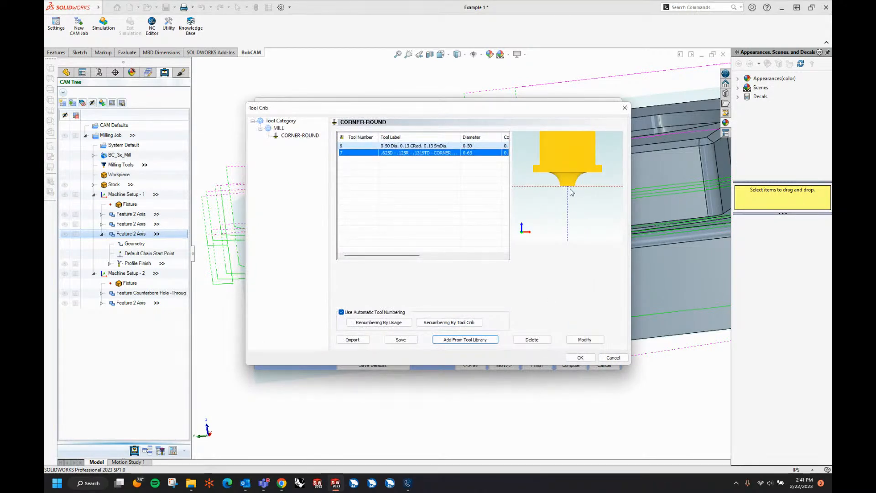
left_click(579, 358)
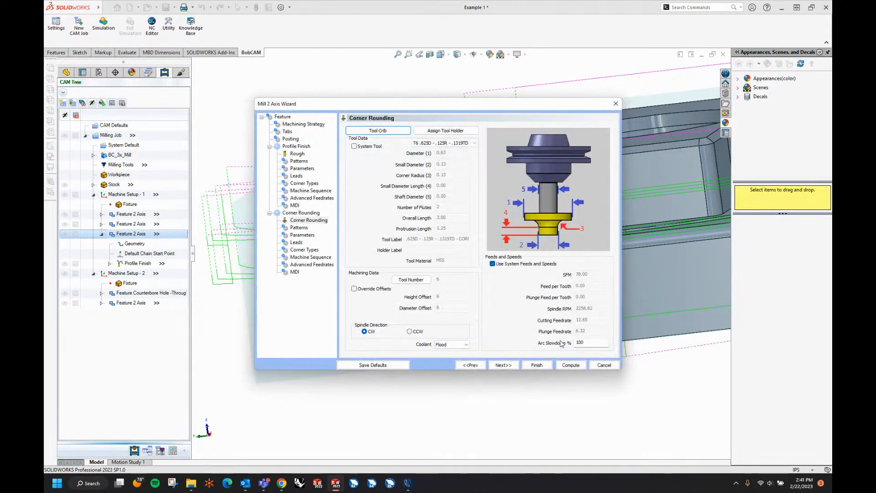
Set the Corner Rounding operation's total depth to 0.125, keeping the Standard pattern and single-step depth
left_click(507, 366)
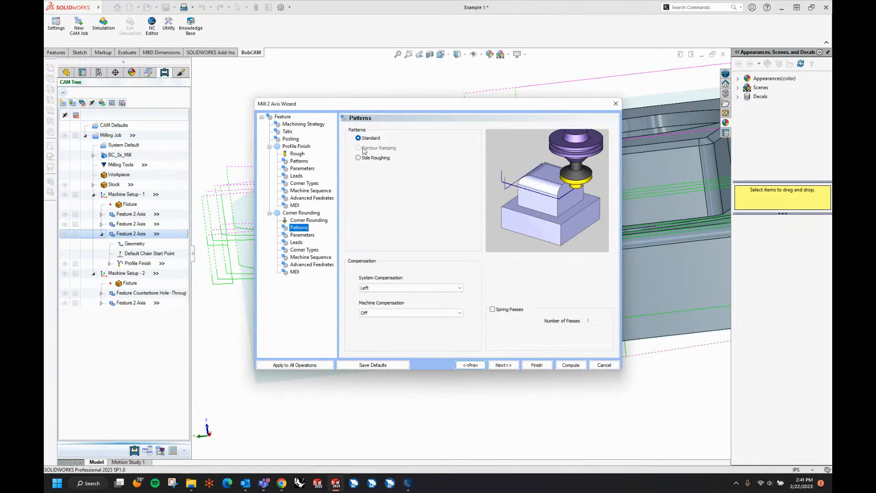
left_click(514, 366)
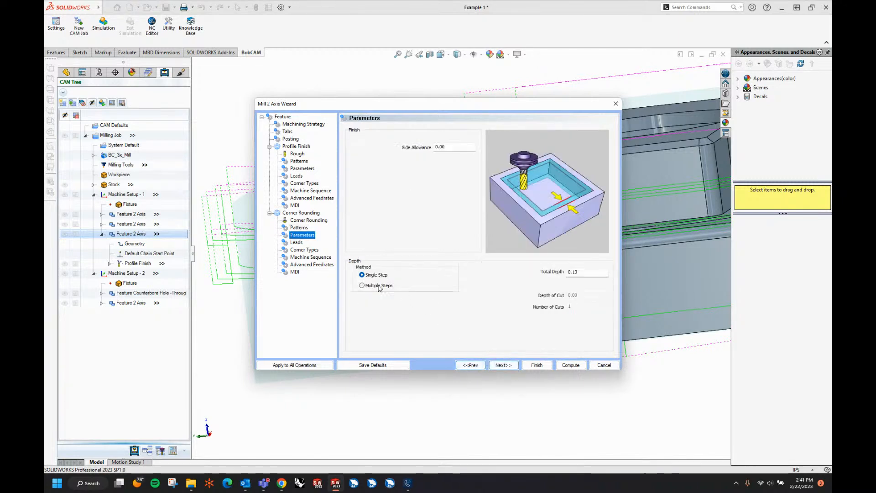
left_click(545, 274)
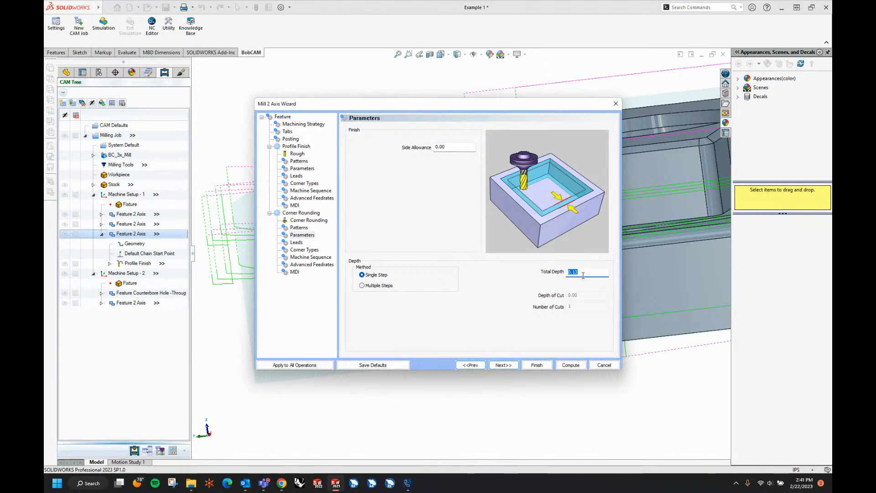
type(".125")
key("Tab")
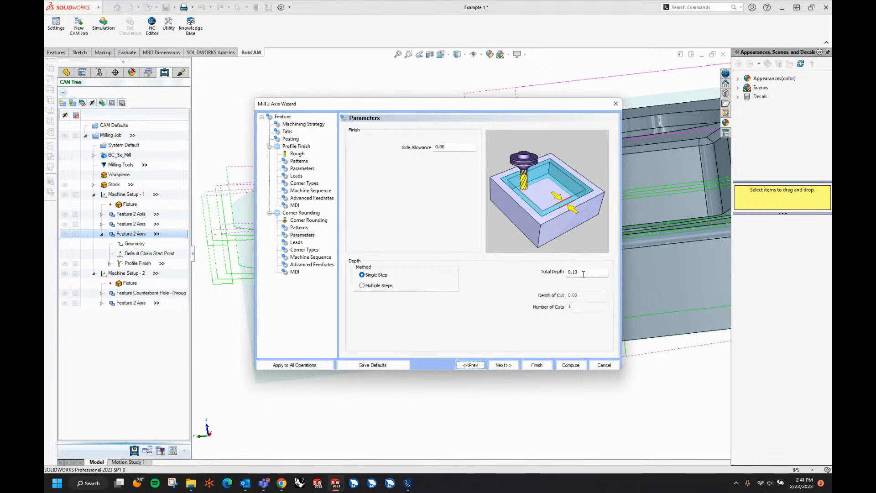
Give Corner Rounding a circular lead-in with a tangent line, 0.13 length, 0.13 radius and 45° sweep, and compute the feature
left_click(500, 365)
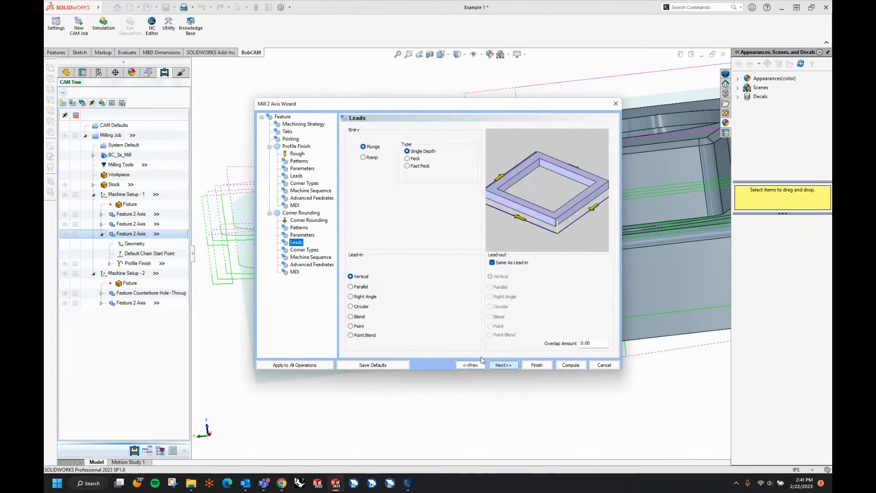
left_click(368, 309)
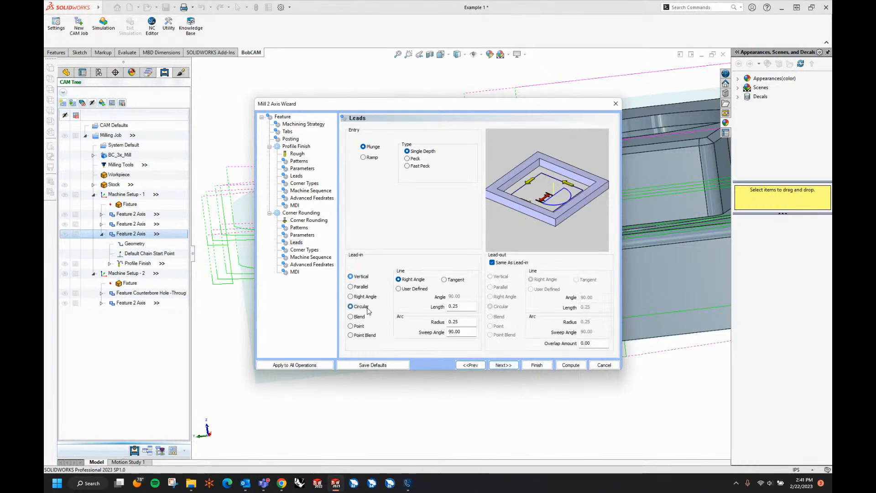
left_click(445, 280)
double_click(464, 307)
type("0.13")
key("Tab")
type("0.13")
key("Tab")
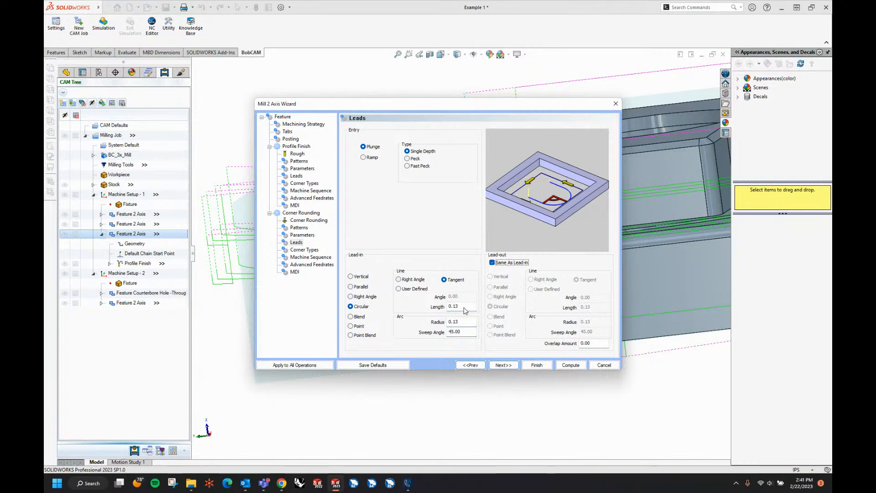
left_click(503, 365)
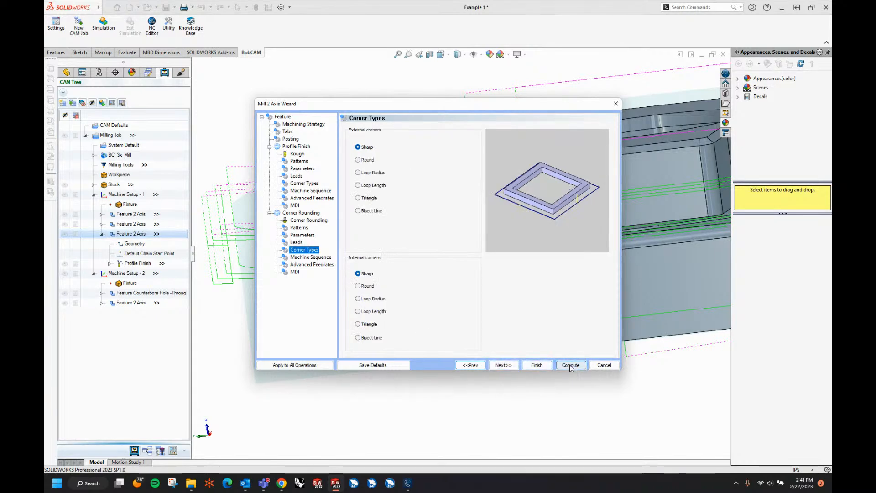
left_click(534, 365)
Inspect the Corner Rounding toolpath along the hexagonal base's filleted upper edge
scroll(530, 289, "up", 5)
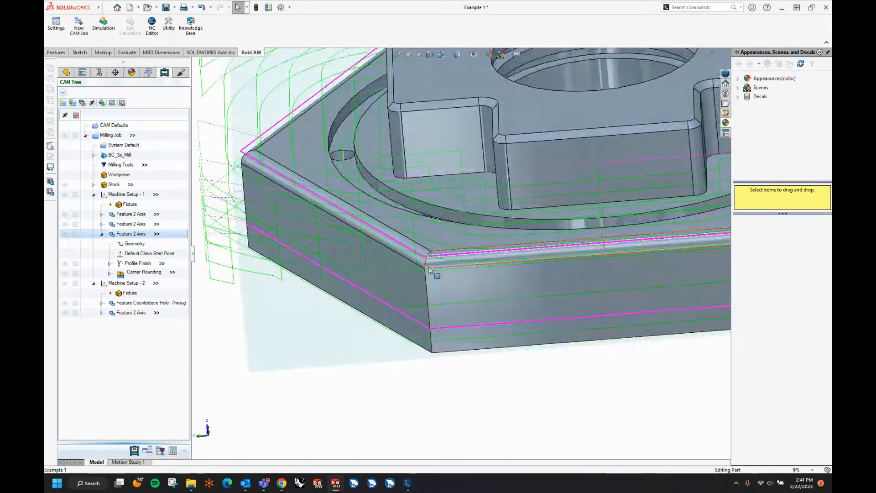
middle_click_drag(406, 348, 412, 370)
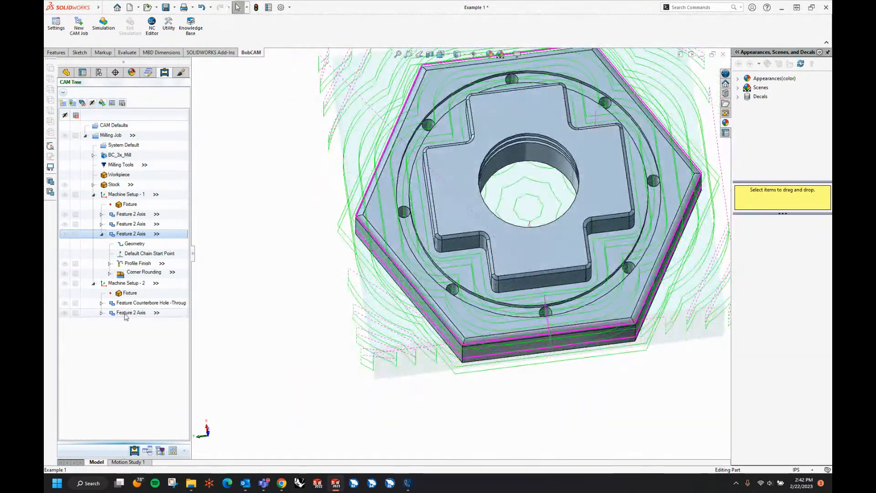
left_click(137, 273)
middle_click_drag(440, 331, 445, 261)
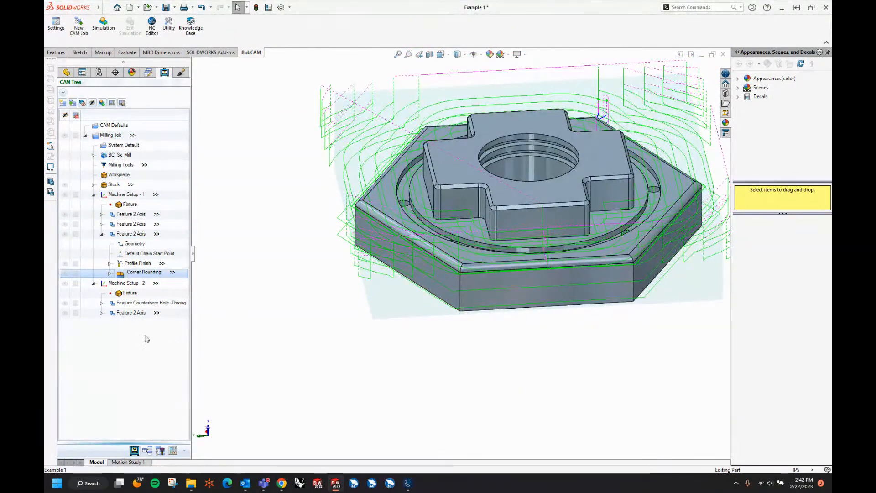
Review the operations in Machine Setup - 1's circular groove feature and cross-shaped boss feature
left_click(101, 224)
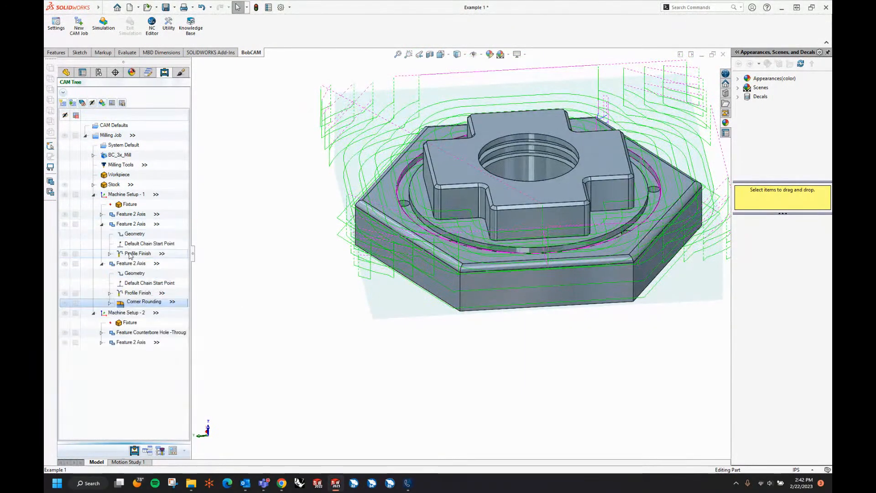
left_click(128, 254)
left_click(101, 224)
left_click(101, 214)
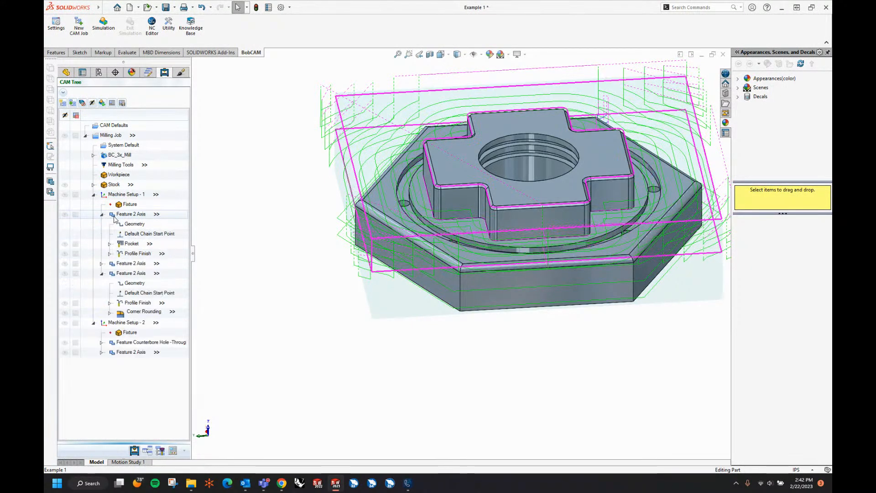
Add a Chamfer Mill operation after Profile Finish in Machine Setup - 1's cross-shaped boss feature
right_click(131, 215)
left_click(146, 219)
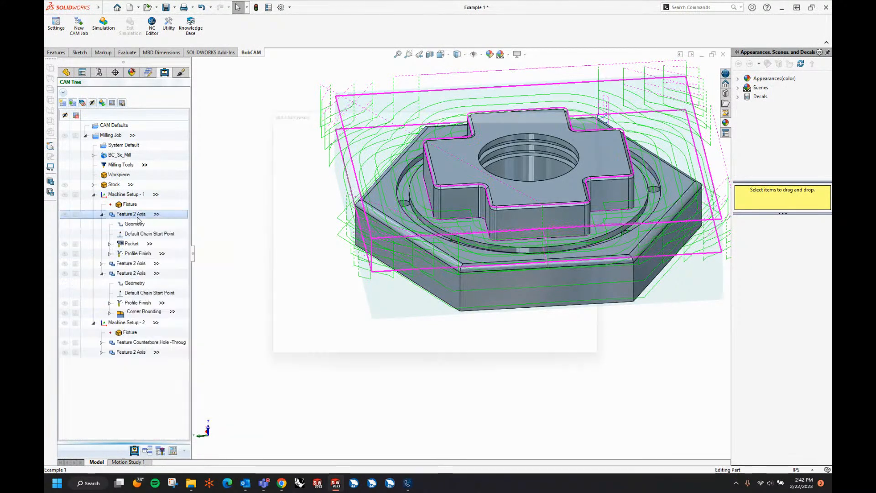
left_click(303, 124)
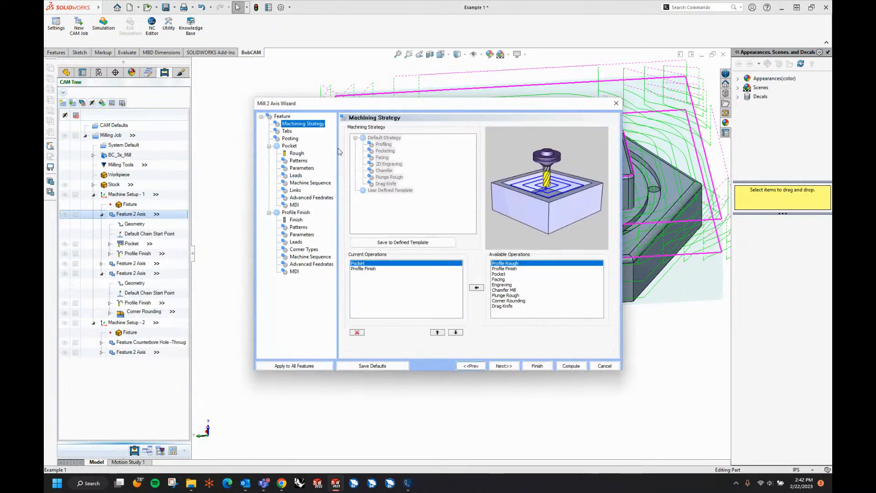
left_click(364, 270)
left_click(512, 291)
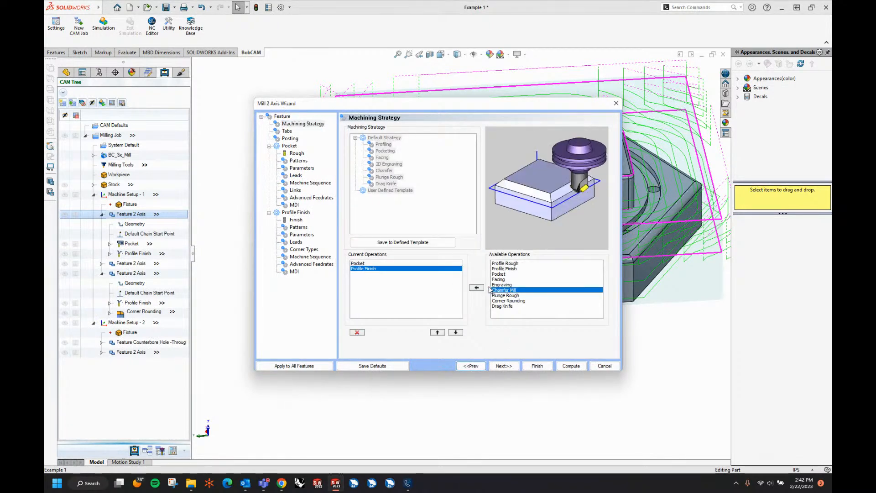
left_click(482, 288)
left_click(504, 365)
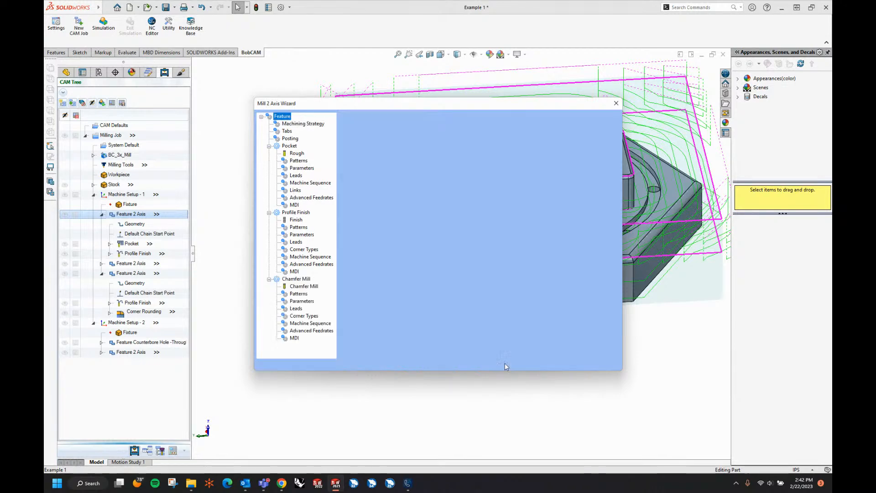
Assign the 1/4" Chamfer Endmill from the tool library to Chamfer Mill, with its small diameter set to 0
left_click(304, 286)
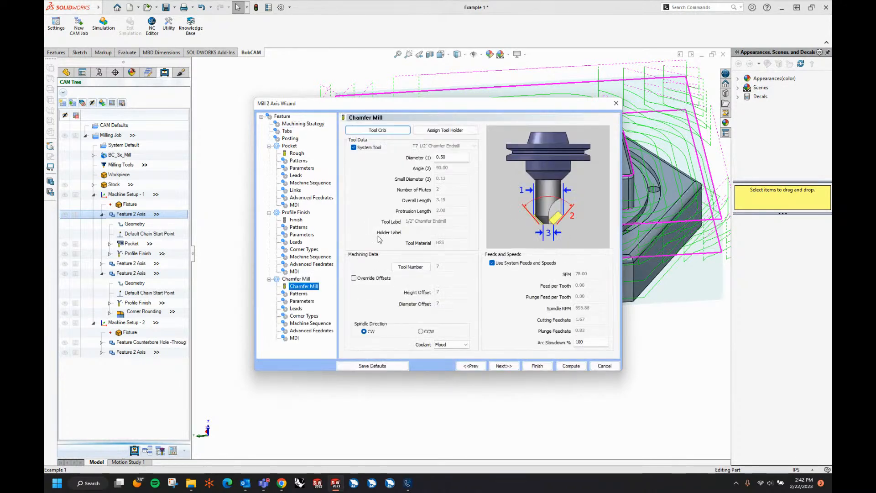
left_click(379, 151)
left_click(452, 146)
left_click(441, 165)
left_click(475, 342)
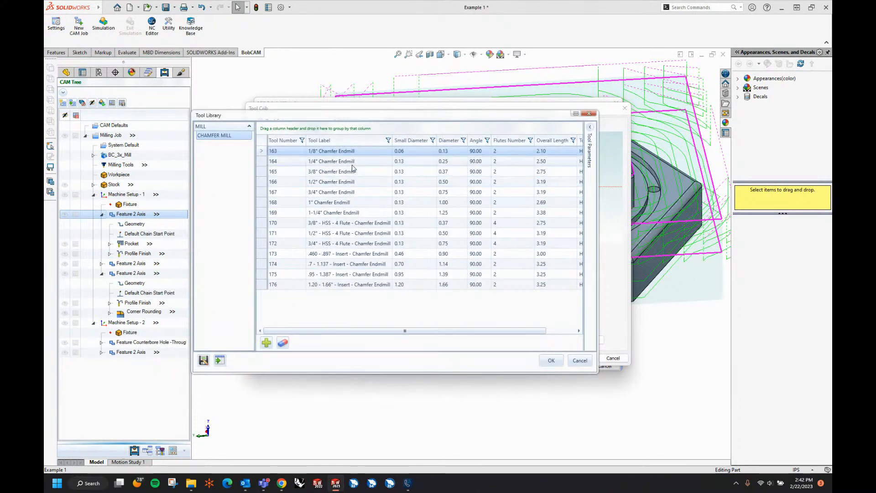
left_click(352, 165)
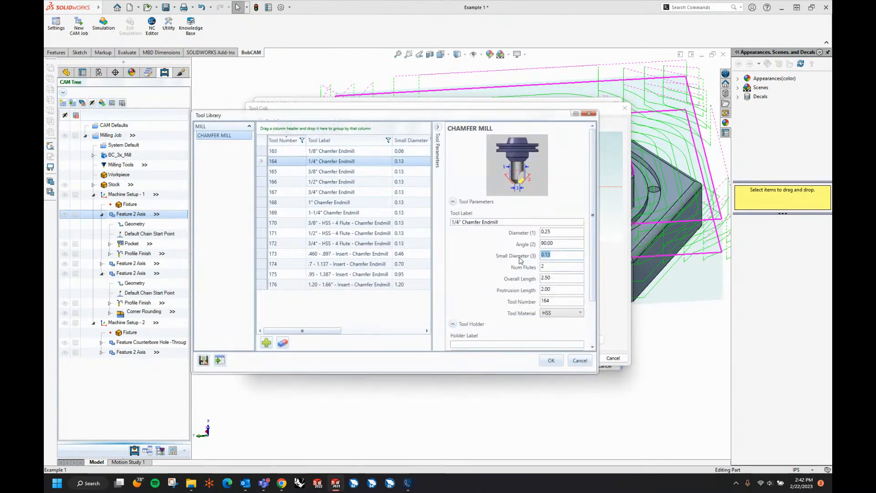
left_click(552, 361)
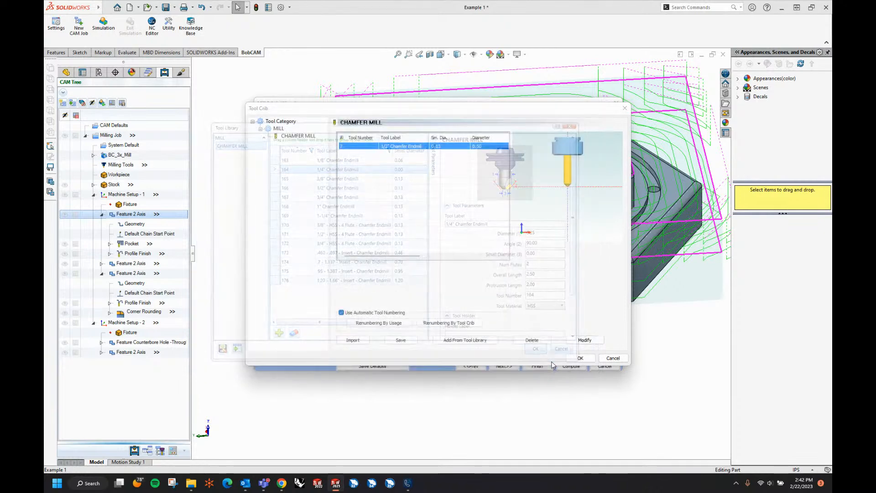
left_click(581, 360)
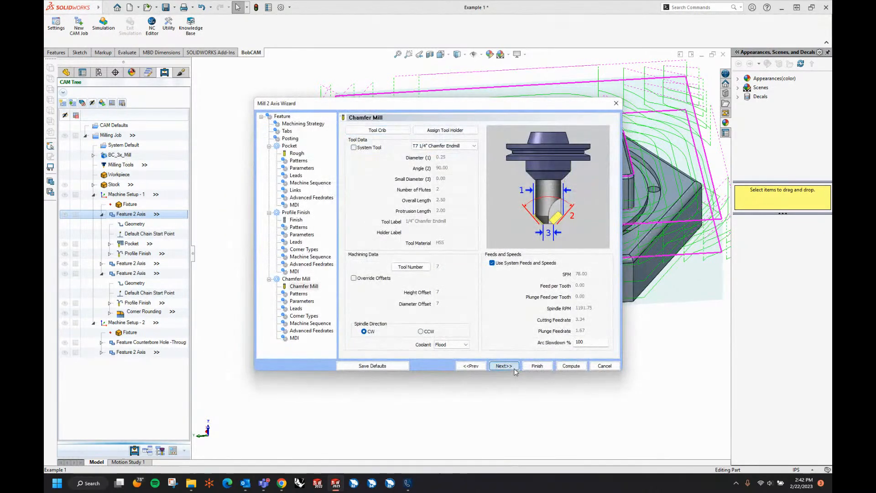
Set Chamfer Mill to Sharp Tool and take its 0.06 chamfer depth from the lower chamfer edge of the cross-shaped boss
left_click(513, 367)
left_click(515, 369)
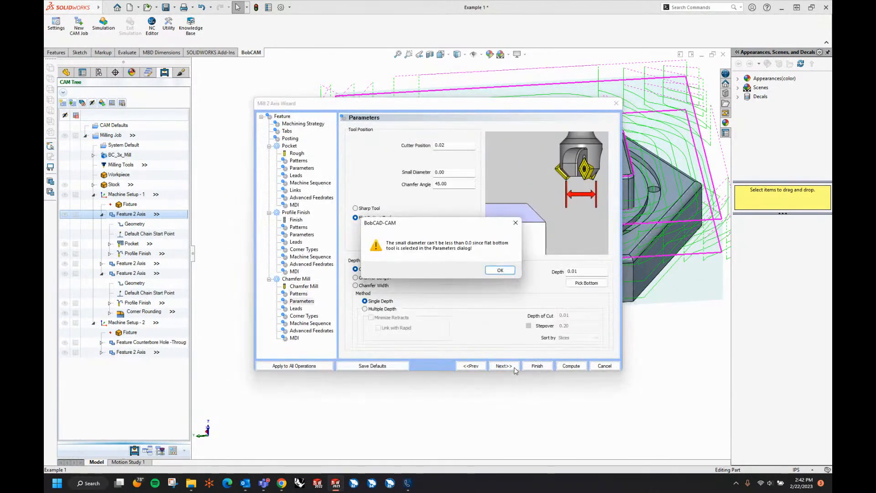
left_click(500, 271)
left_click(365, 210)
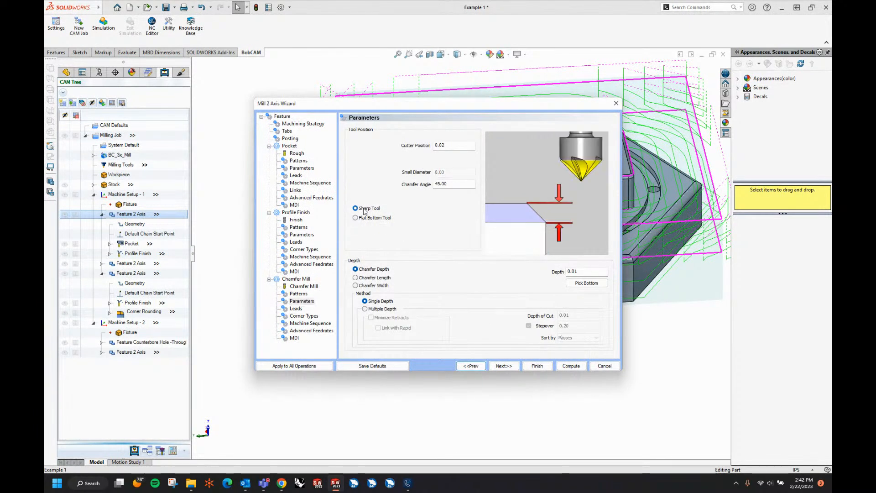
double_click(576, 272)
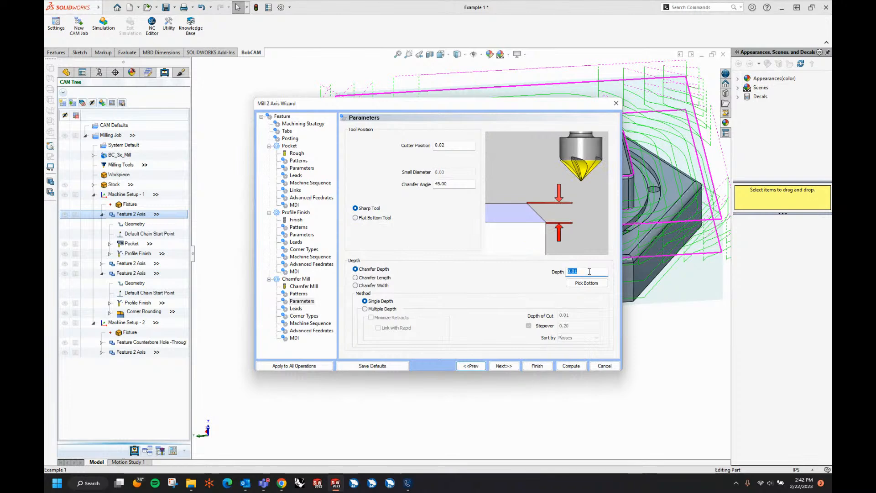
left_click(587, 284)
left_click(535, 208)
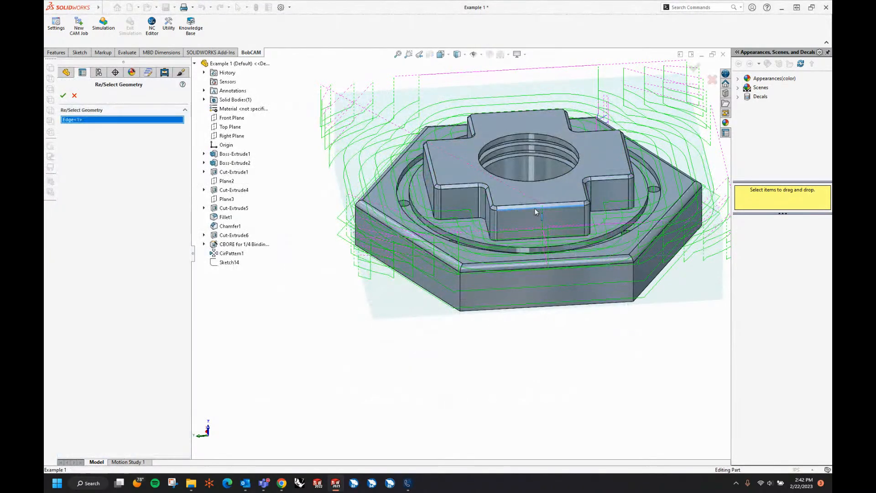
right_click(326, 211)
left_click(335, 263)
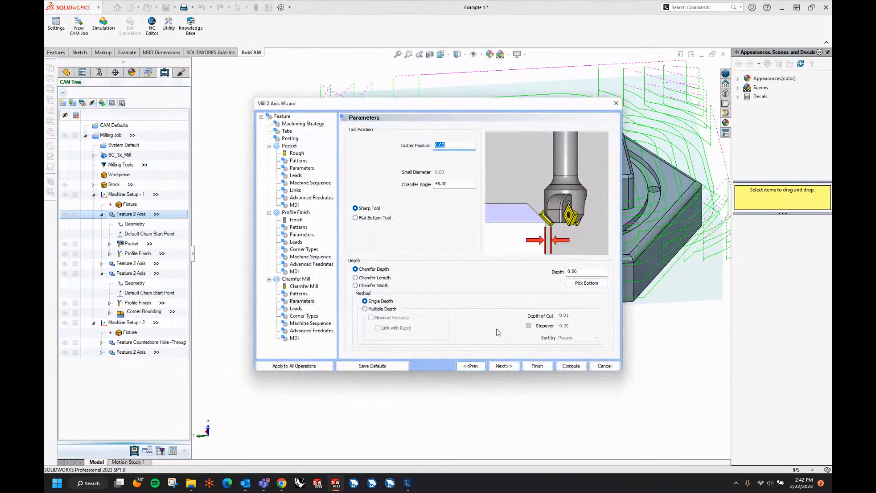
Give Chamfer Mill a right-angle lead-in 0.1 long and compute the feature
left_click(504, 366)
left_click(365, 296)
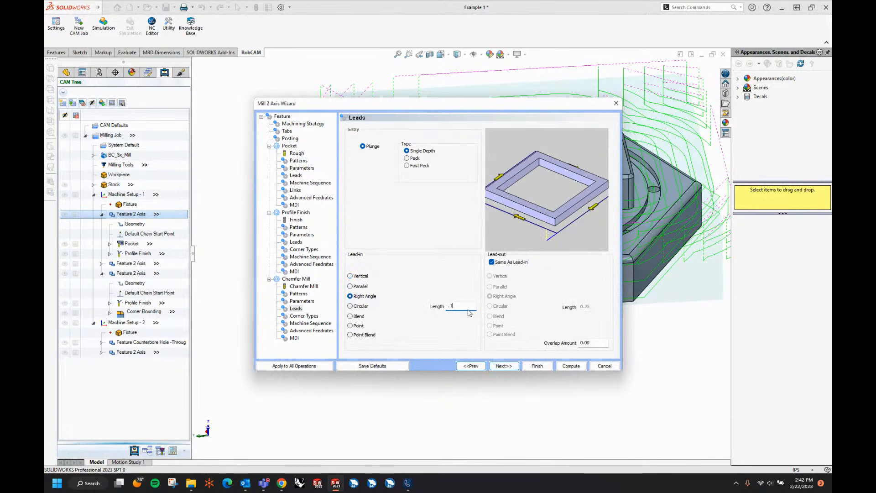
left_click(503, 366)
left_click(511, 369)
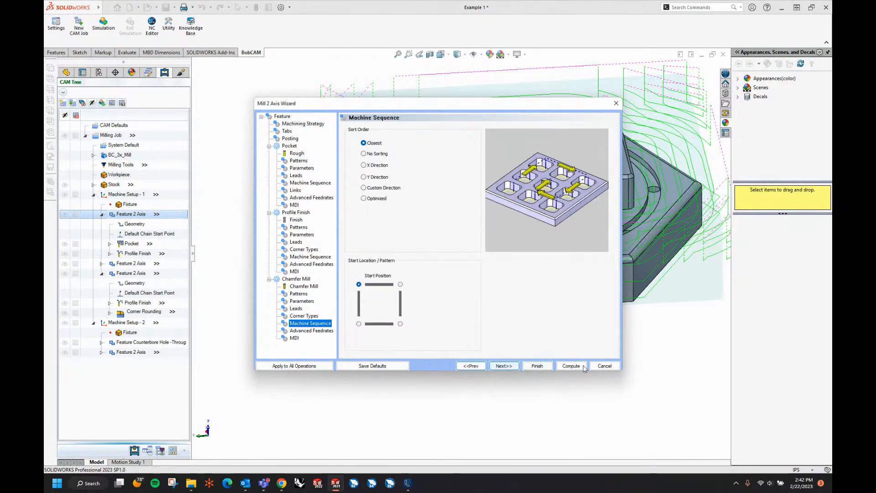
left_click(571, 366)
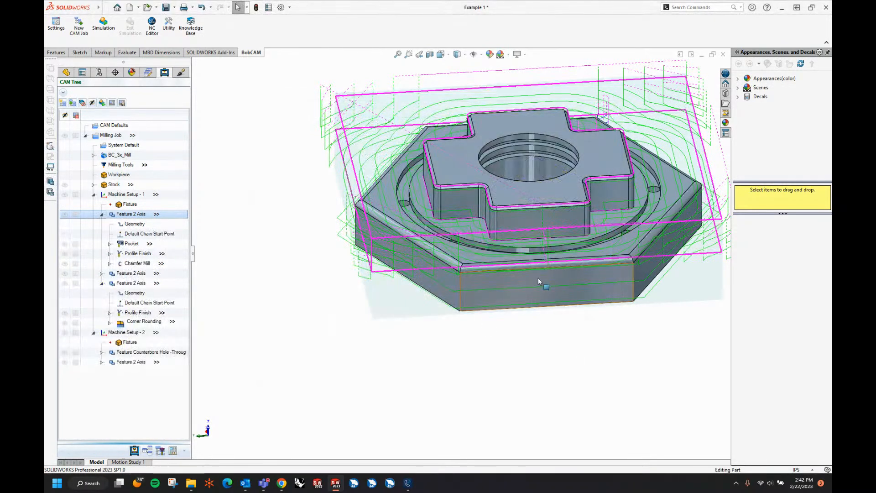
Show the milling job's Operation Tree wide enough to read each operation's tool and machine setup
middle_click_drag(543, 278, 335, 356)
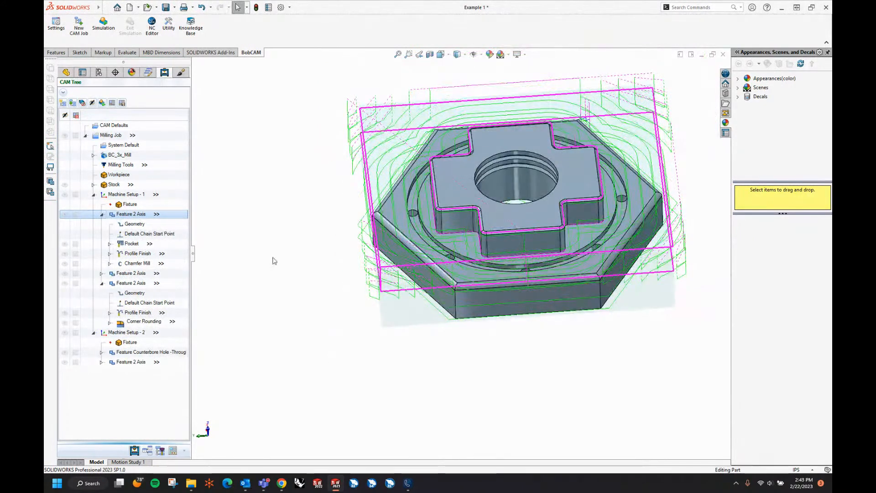
left_click(147, 450)
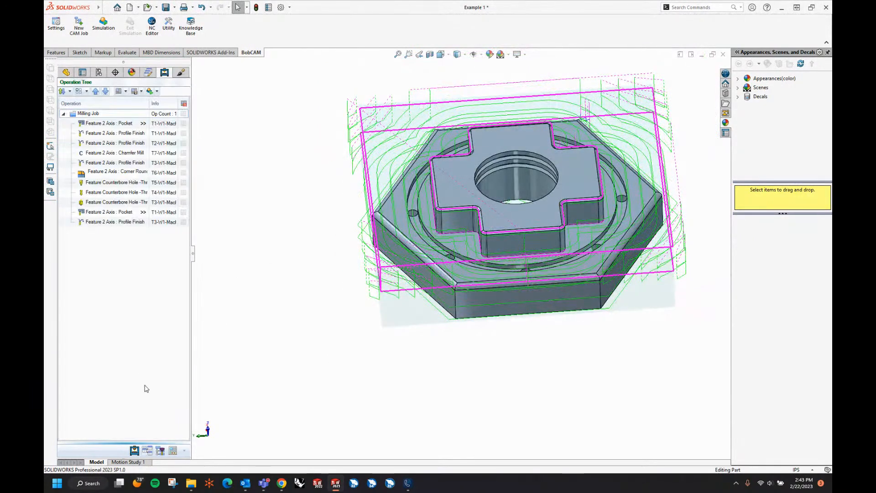
left_click_drag(193, 254, 242, 256)
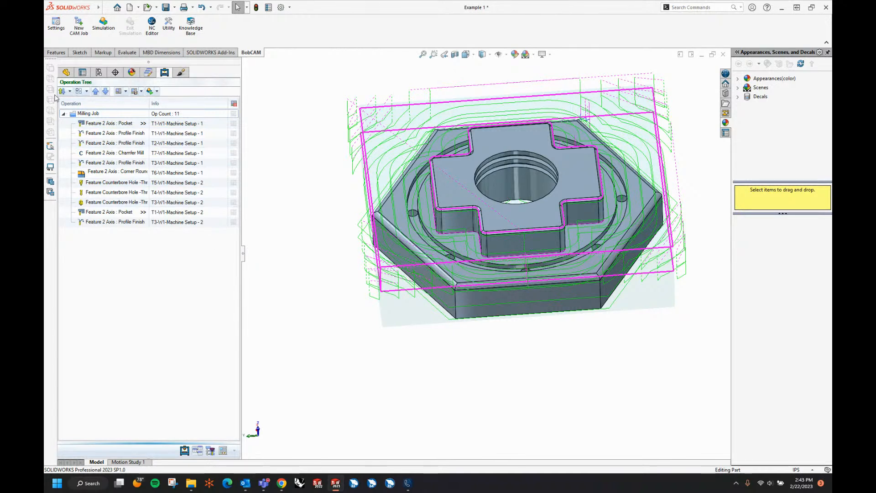
Compare the Individual Feature and Individual Tool operation orders, leaving the job optimized by Individual Tool Per Machine Setup
left_click(69, 91)
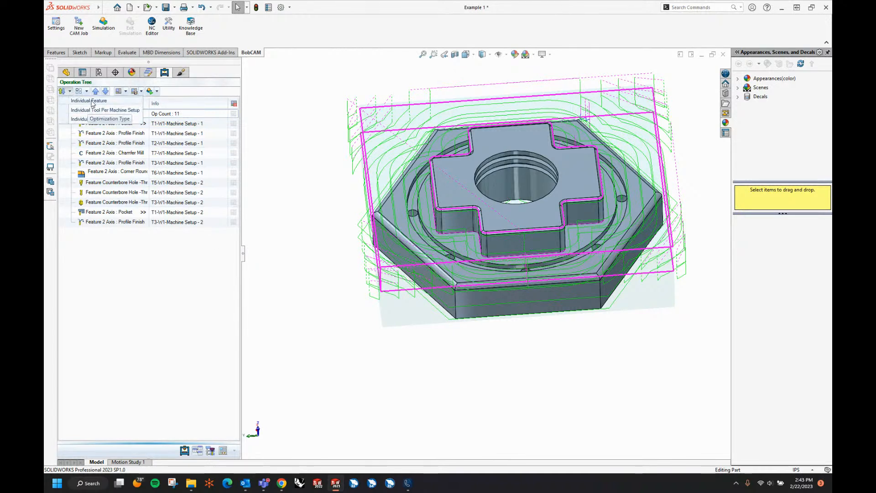
left_click(98, 101)
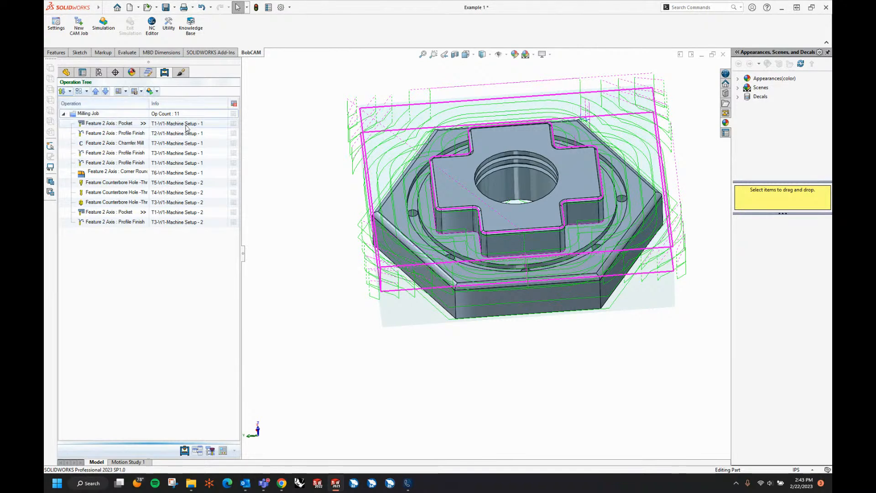
left_click(70, 92)
left_click(78, 111)
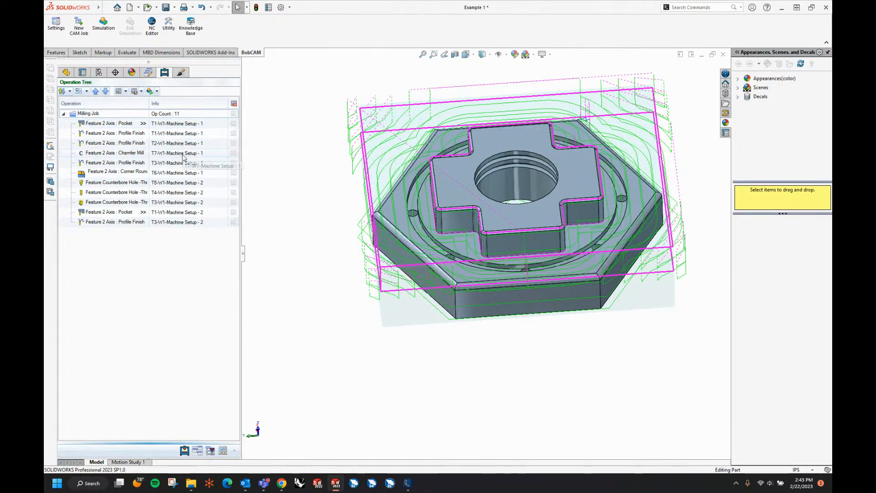
left_click(69, 91)
left_click(87, 120)
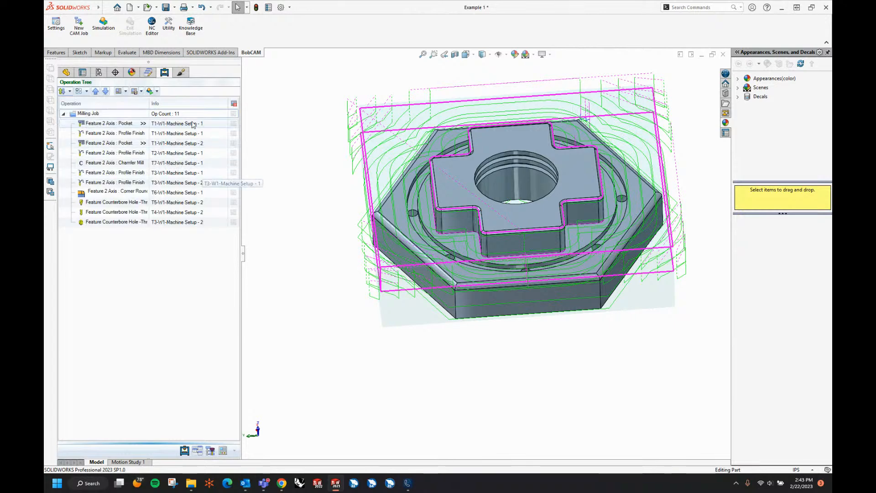
left_click(71, 93)
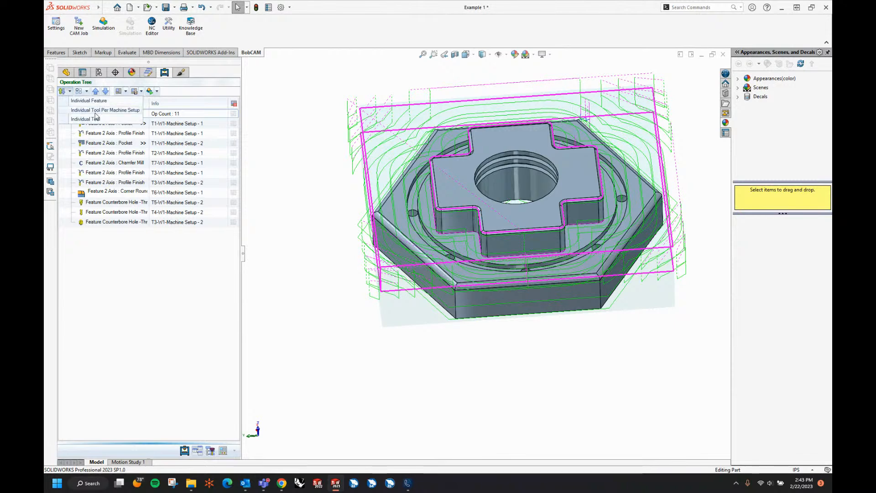
left_click(98, 113)
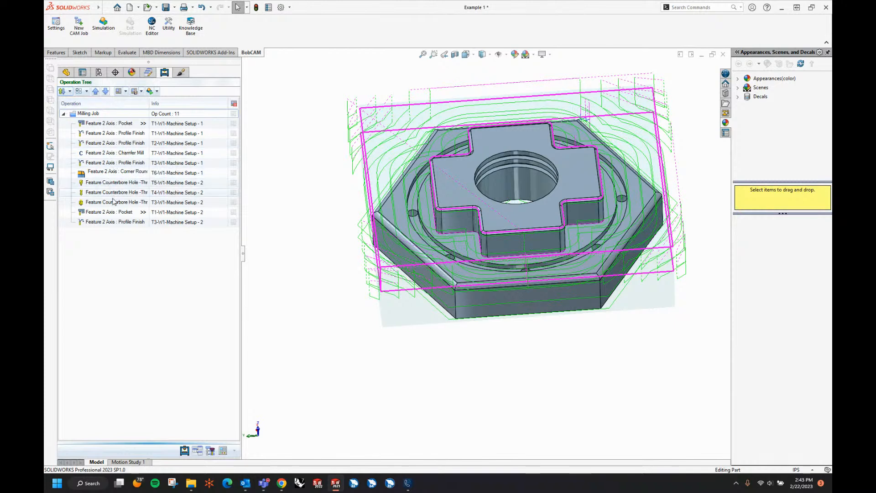
Start the machining simulation, enlarge its view and play part of the first Pocket roughing operation
left_click(151, 91)
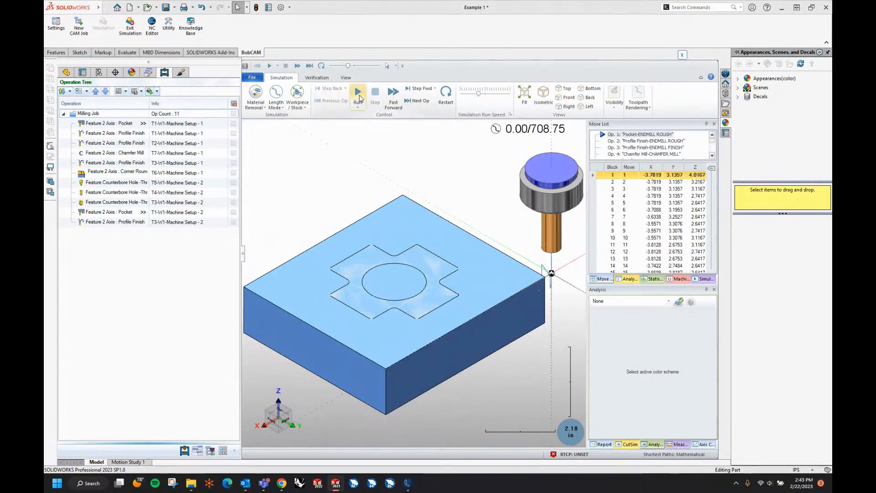
left_click_drag(242, 254, 179, 255)
left_click(295, 94)
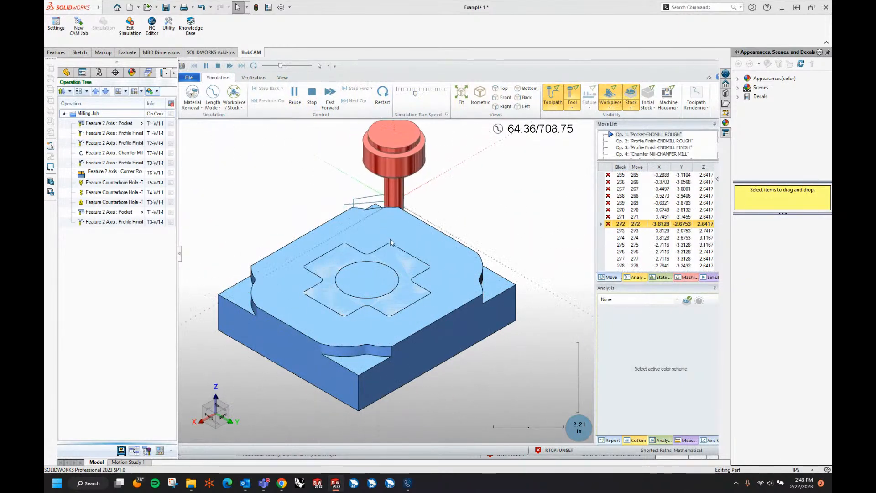
left_click(295, 93)
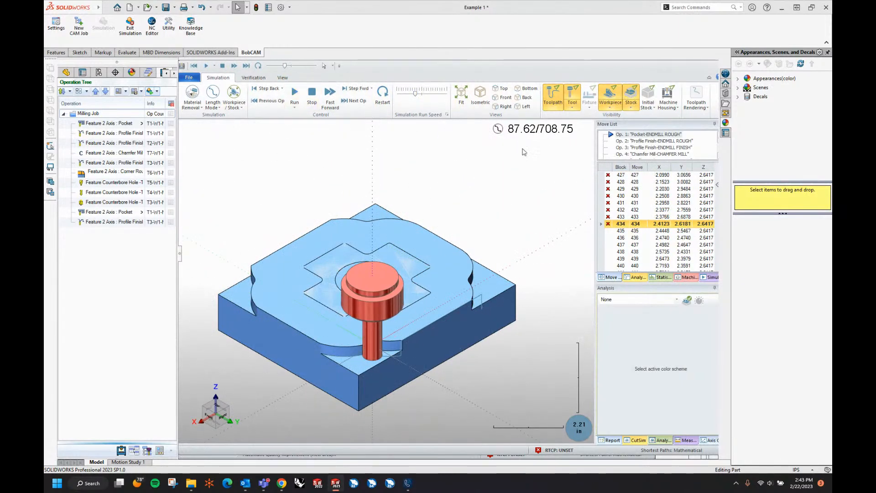
Jump the simulation to the Chamfer Mill operation, play it through the final Profile Finish and inspect both sides of the part
double_click(643, 154)
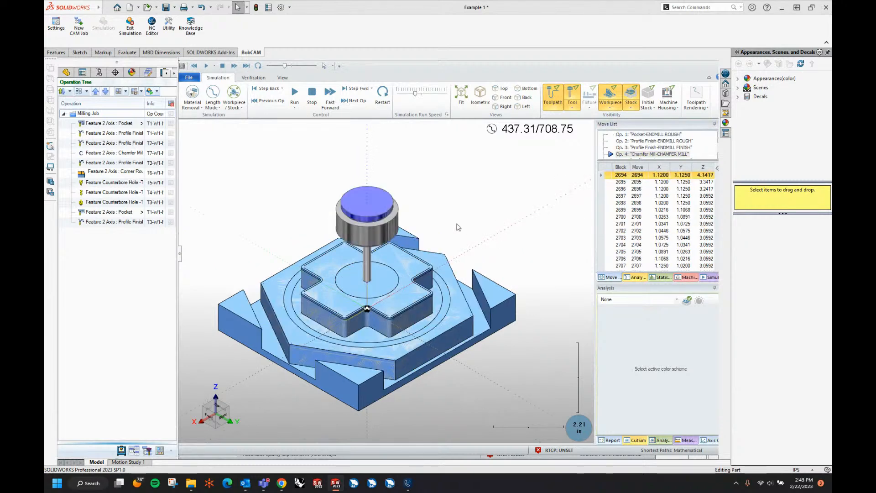
left_click(295, 93)
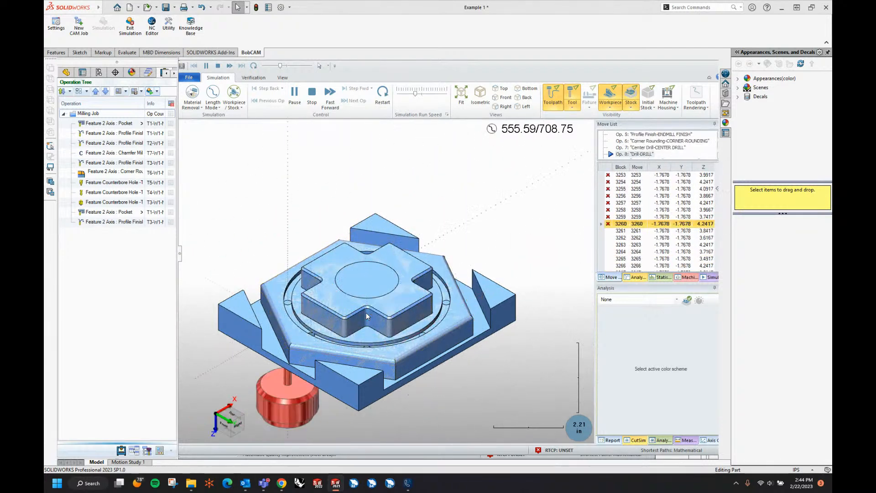
mouse_move(379, 391)
middle_mouse_down()
mouse_move(376, 261)
mouse_move(377, 404)
middle_mouse_up()
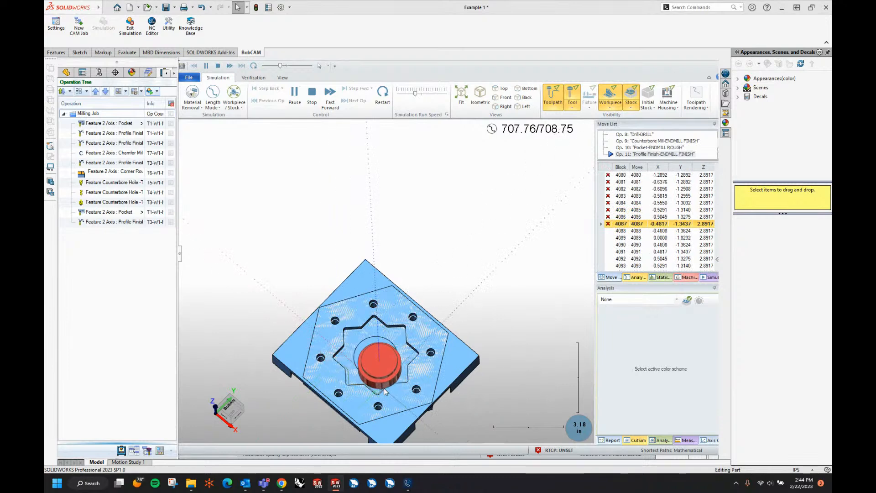
middle_click_drag(384, 388, 425, 292)
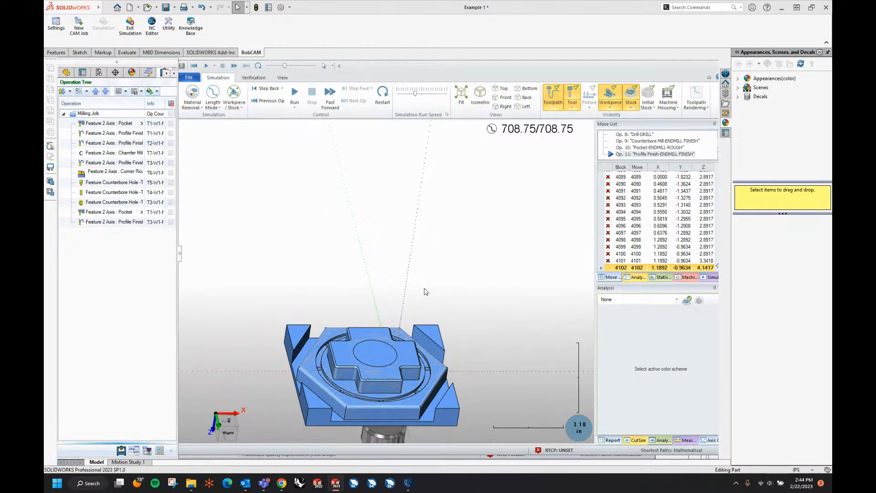
scroll(423, 287, "up", 3)
scroll(393, 345, "down", 4)
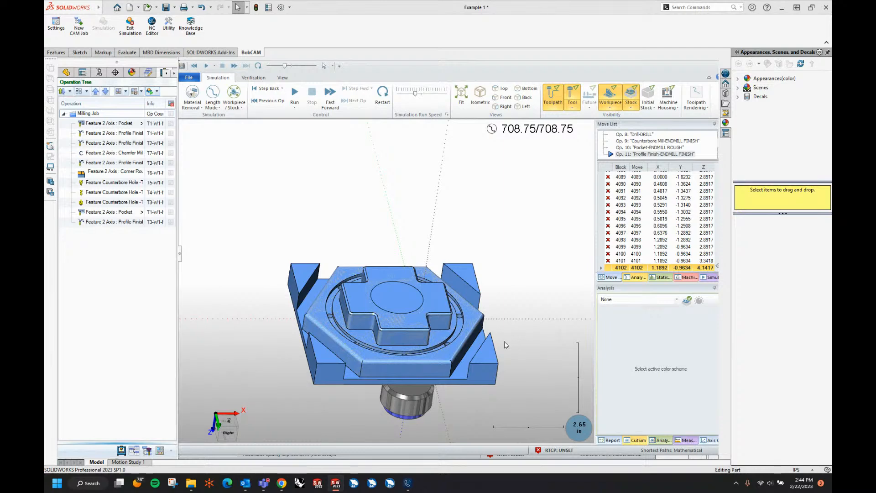
mouse_move(519, 311)
middle_mouse_down()
mouse_move(511, 353)
mouse_move(516, 309)
middle_mouse_up()
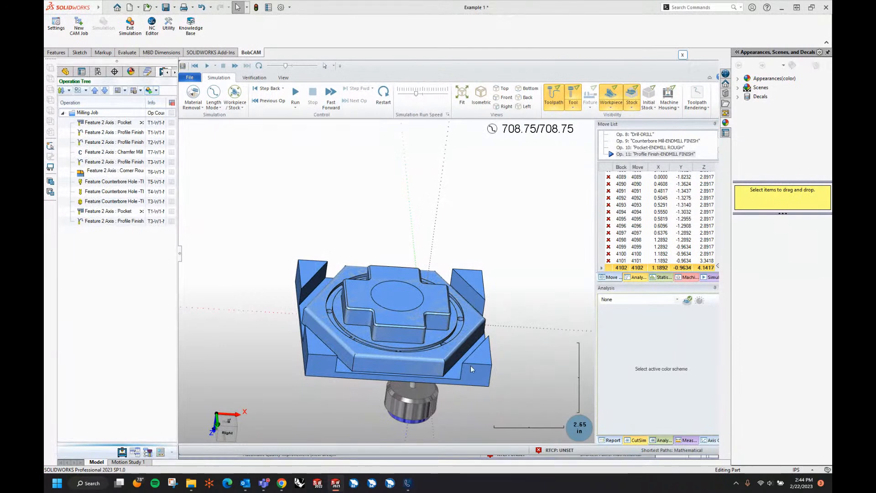
Switch to Chrome and open the Virtual Training Schedule on the BobCAD-CAM support site
right_click(281, 483)
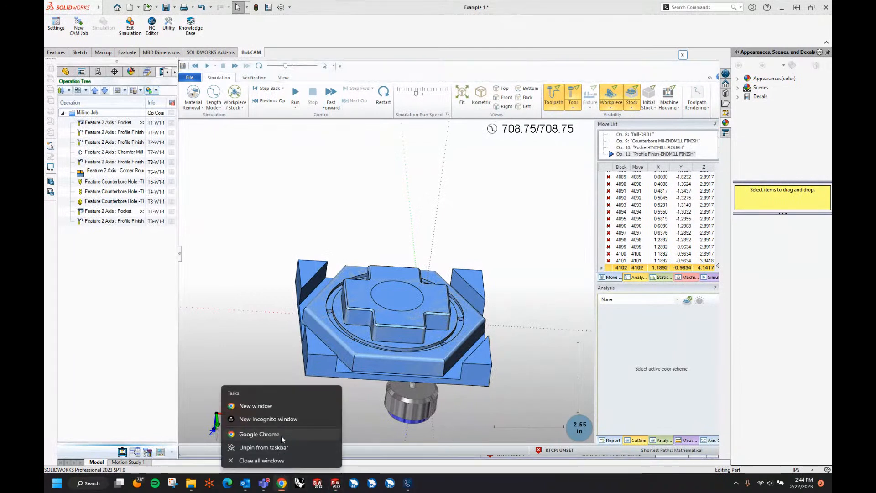
key("Escape")
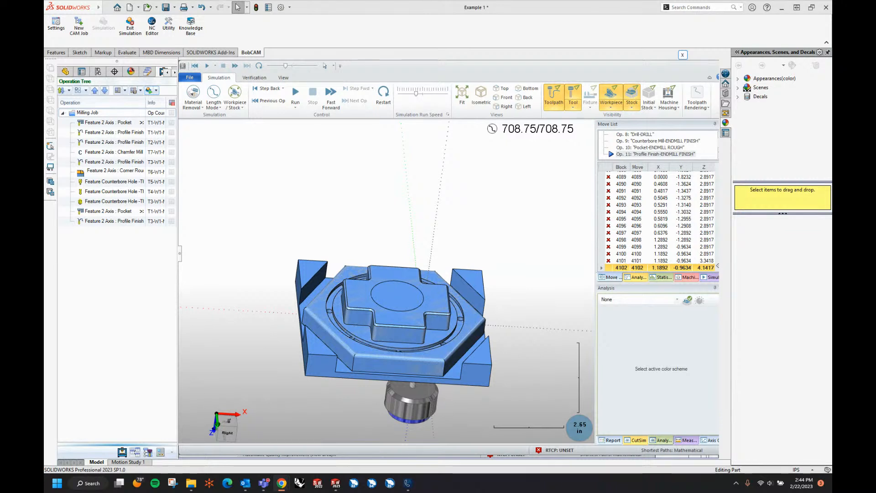
left_click_drag(832, 85, 304, 1)
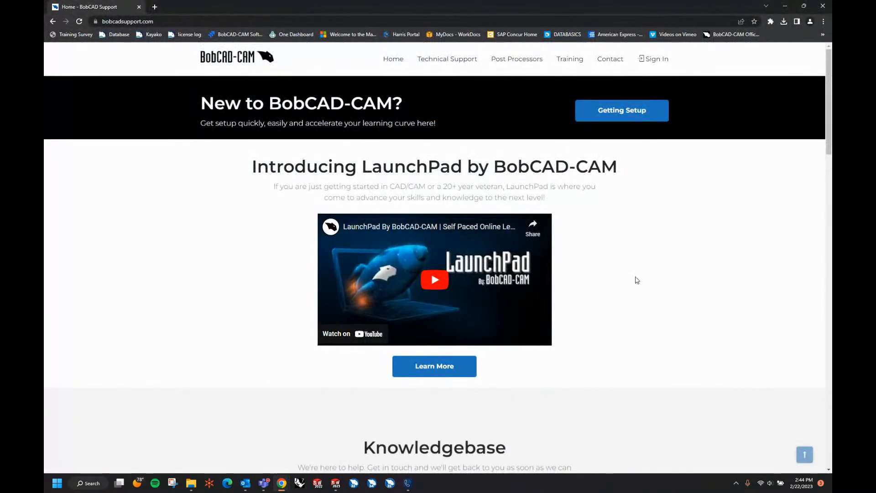
mouse_move(578, 67)
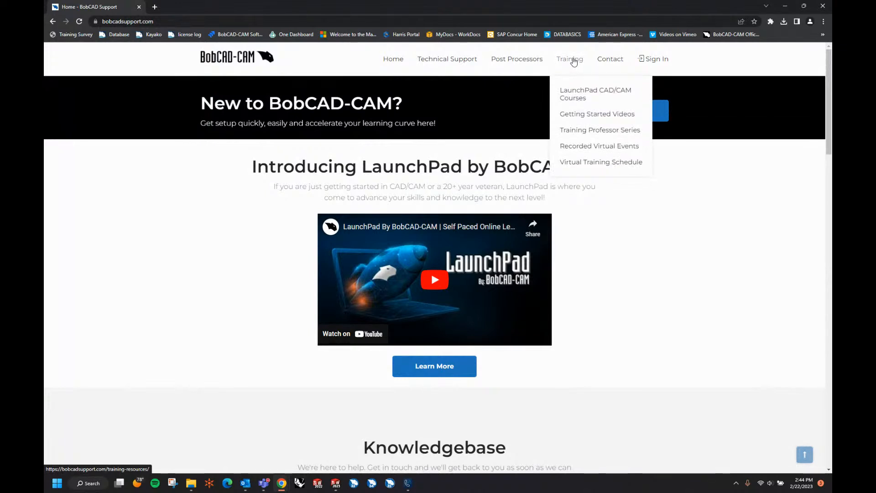
left_click(600, 164)
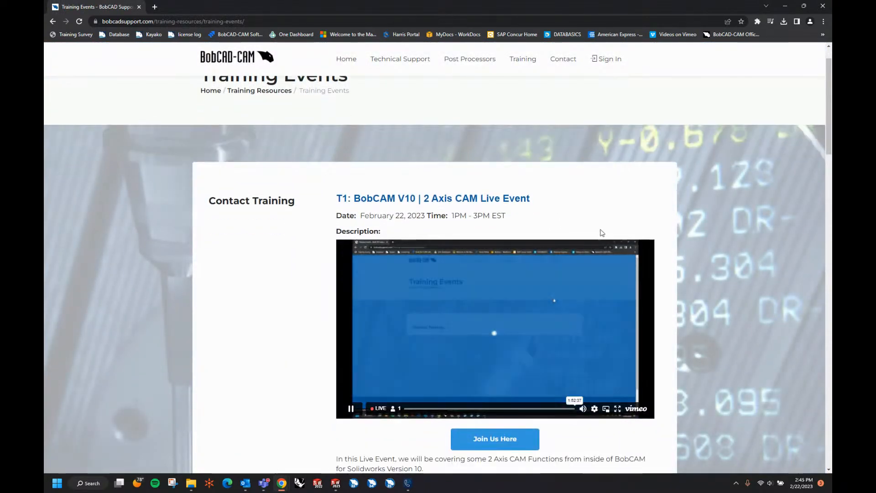
Review the dates of the upcoming BobCAM V10 live events on the Training Events page and return to SOLIDWORKS
scroll(274, 273, "down", 2)
scroll(287, 275, "down", 2)
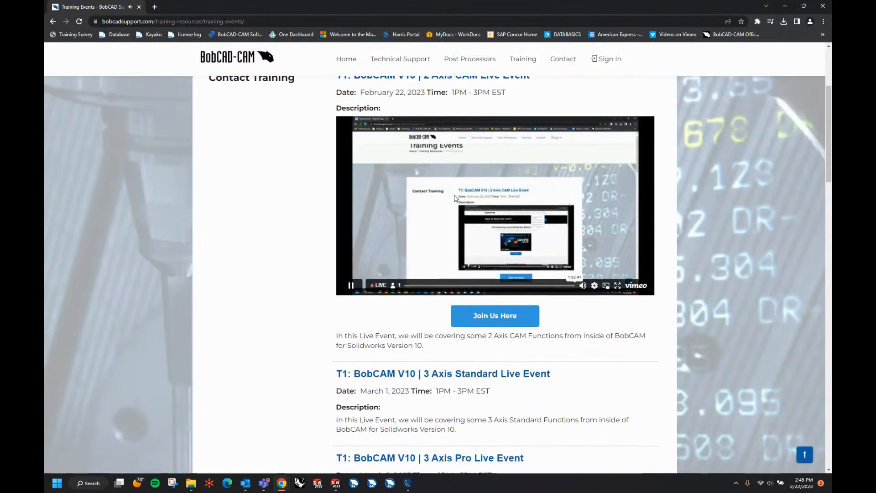
mouse_move(587, 291)
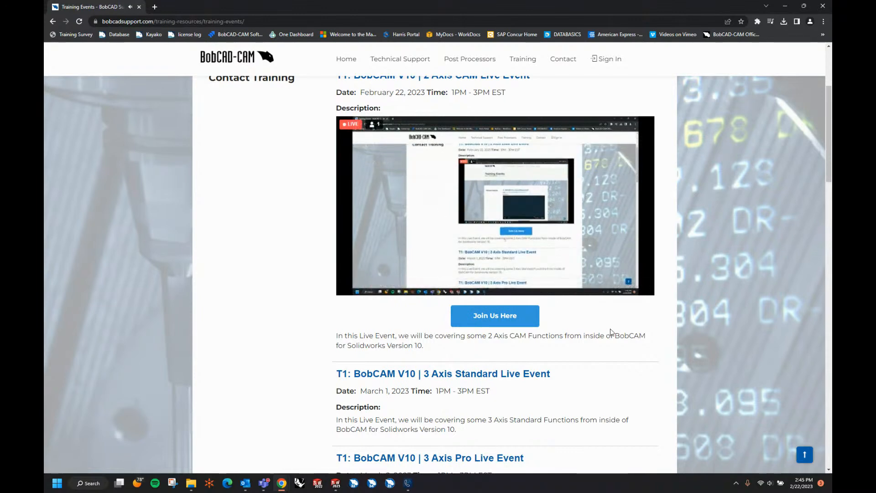
scroll(611, 331, "down", 1)
scroll(533, 347, "down", 1)
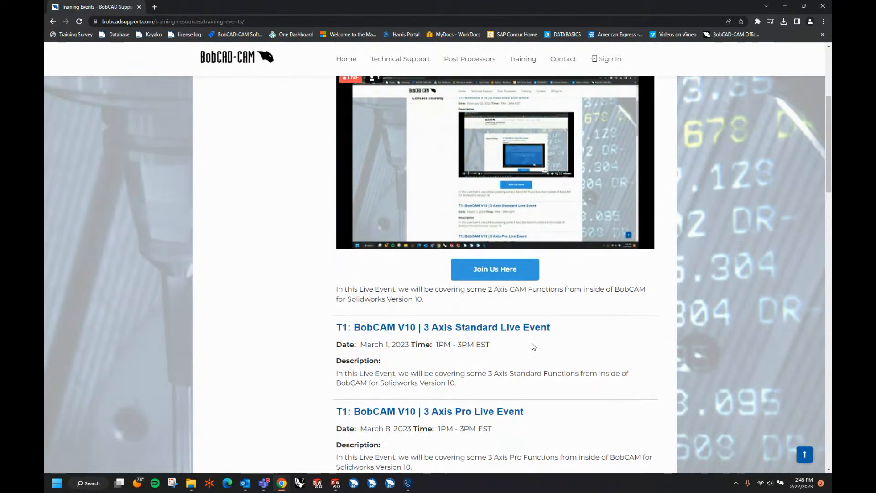
scroll(660, 376, "down", 1)
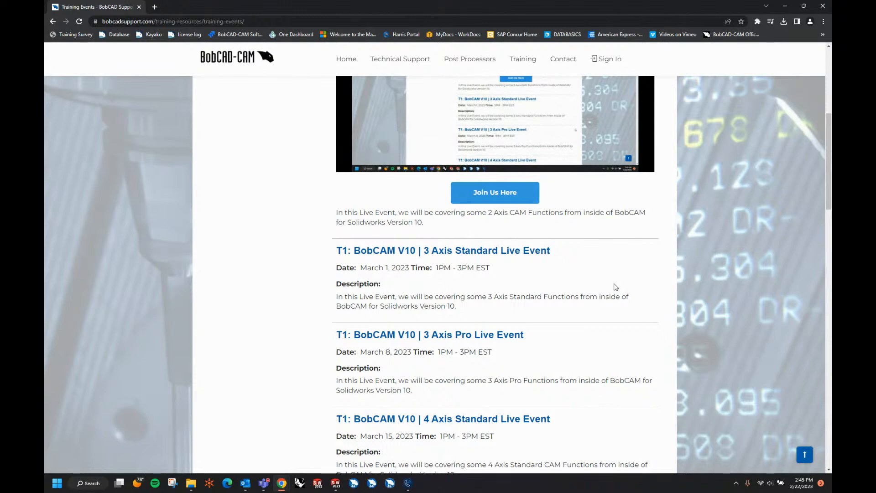
left_click(809, 7)
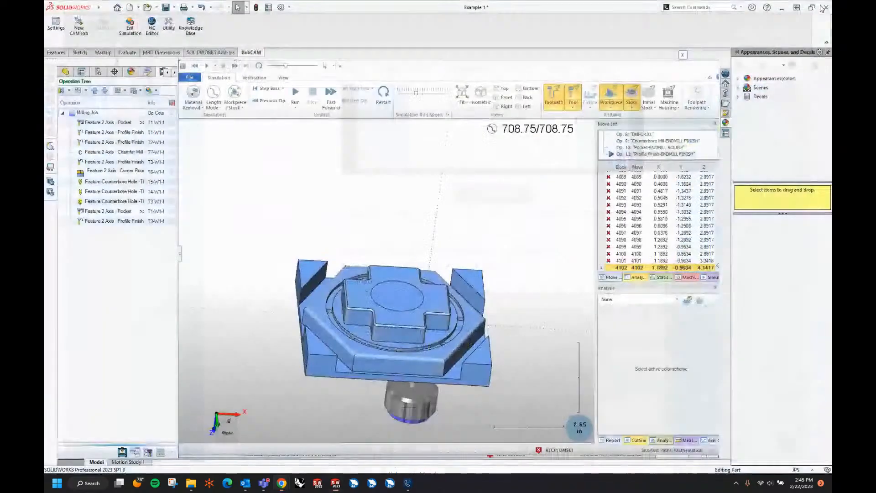
Exit the machining simulation, return to the CAM Tree and hide all toolpaths of the Milling Job
left_click(682, 55)
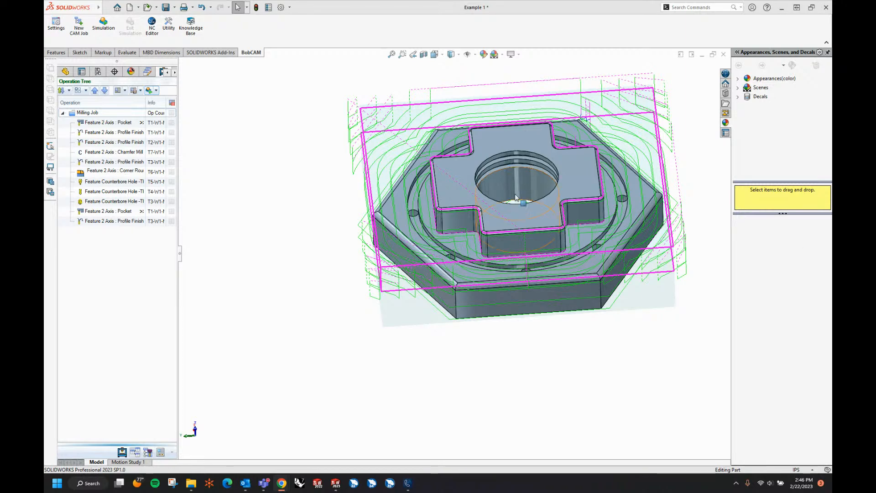
scroll(330, 285, "up", 5)
scroll(550, 228, "down", 4)
scroll(434, 201, "up", 2)
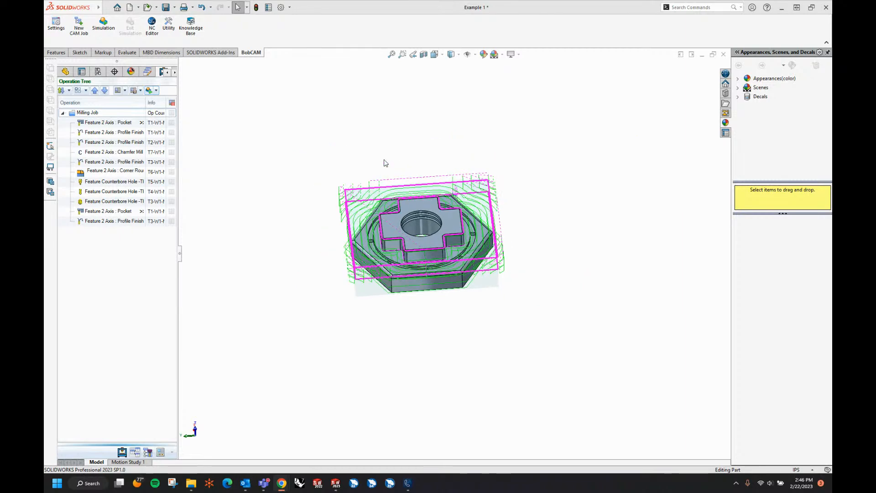
scroll(409, 184, "down", 3)
middle_click_drag(463, 254, 569, 233)
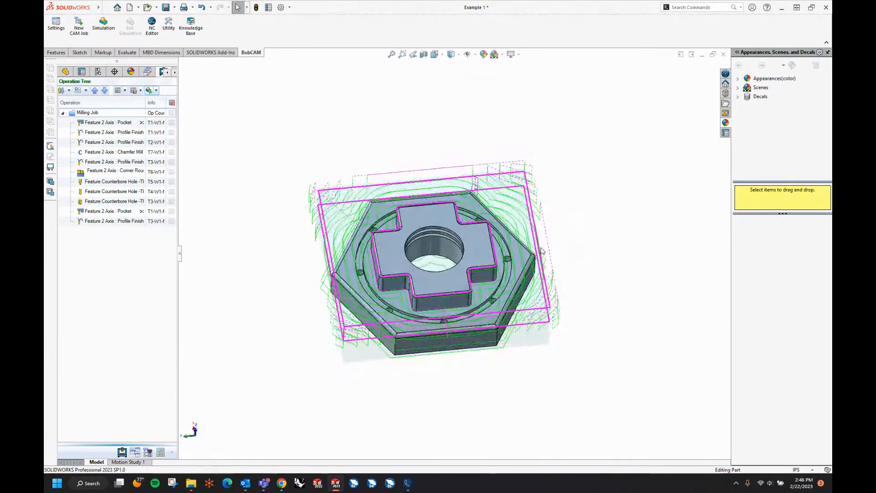
left_click(122, 452)
left_click(64, 134)
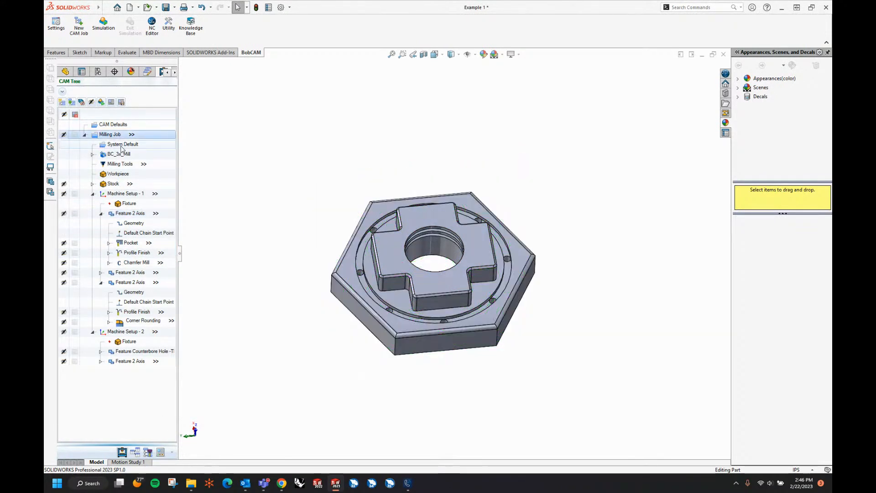